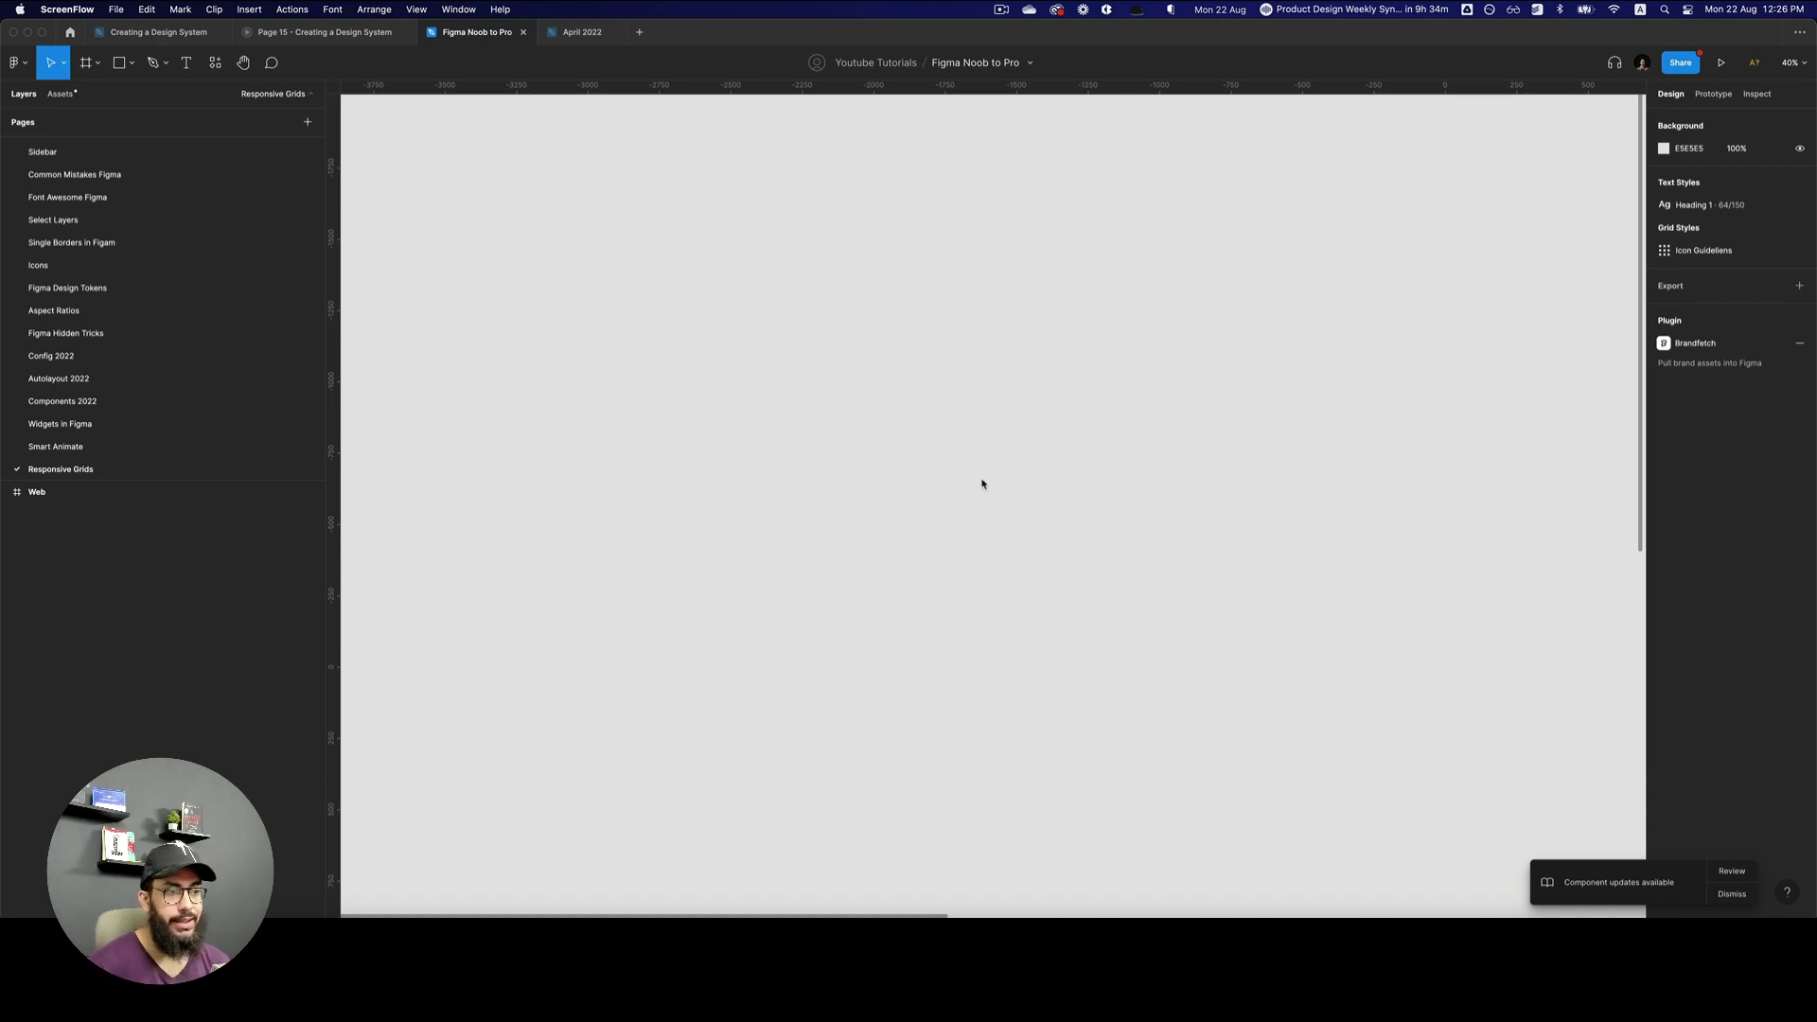
- Look over the YouTube results for 'responsive grids figma' in the browser, then return to Figma
{"action": "left_click", "coordinate": [585, 942]}
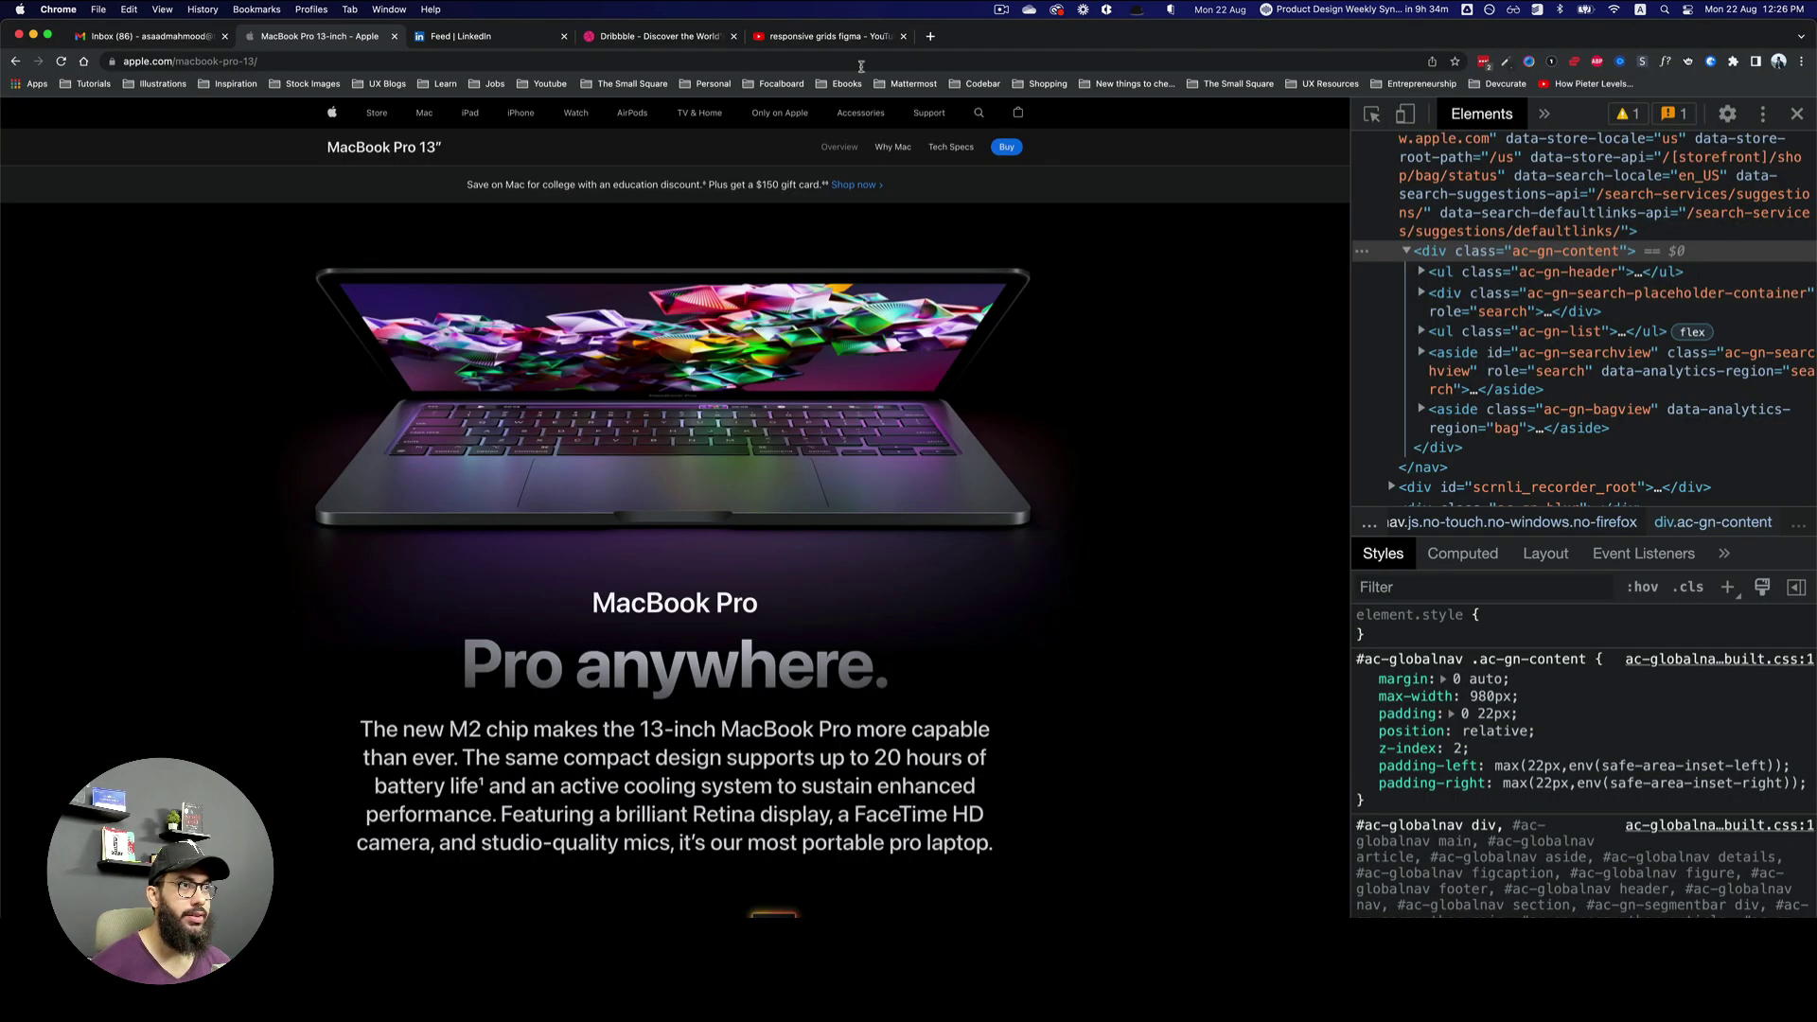
{"action": "left_click", "coordinate": [829, 38]}
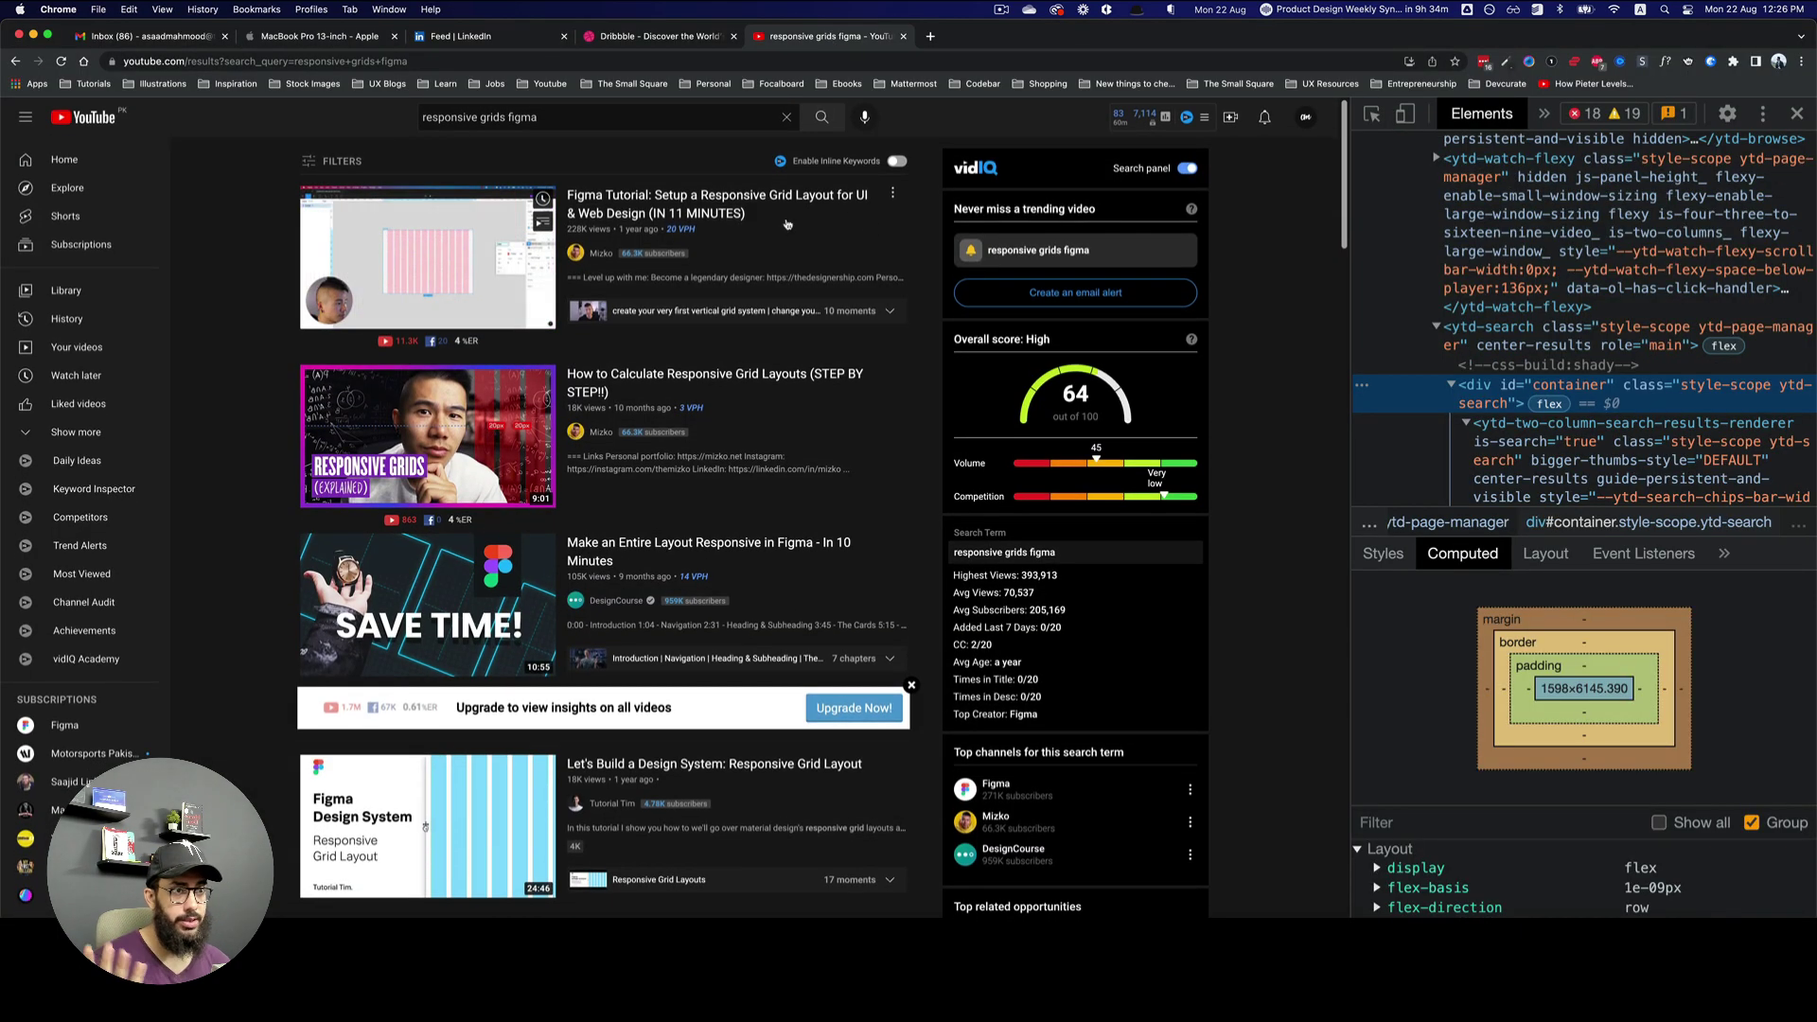
{"action": "scroll", "coordinate": [1310, 263], "scroll_direction": "down", "scroll_amount": 4}
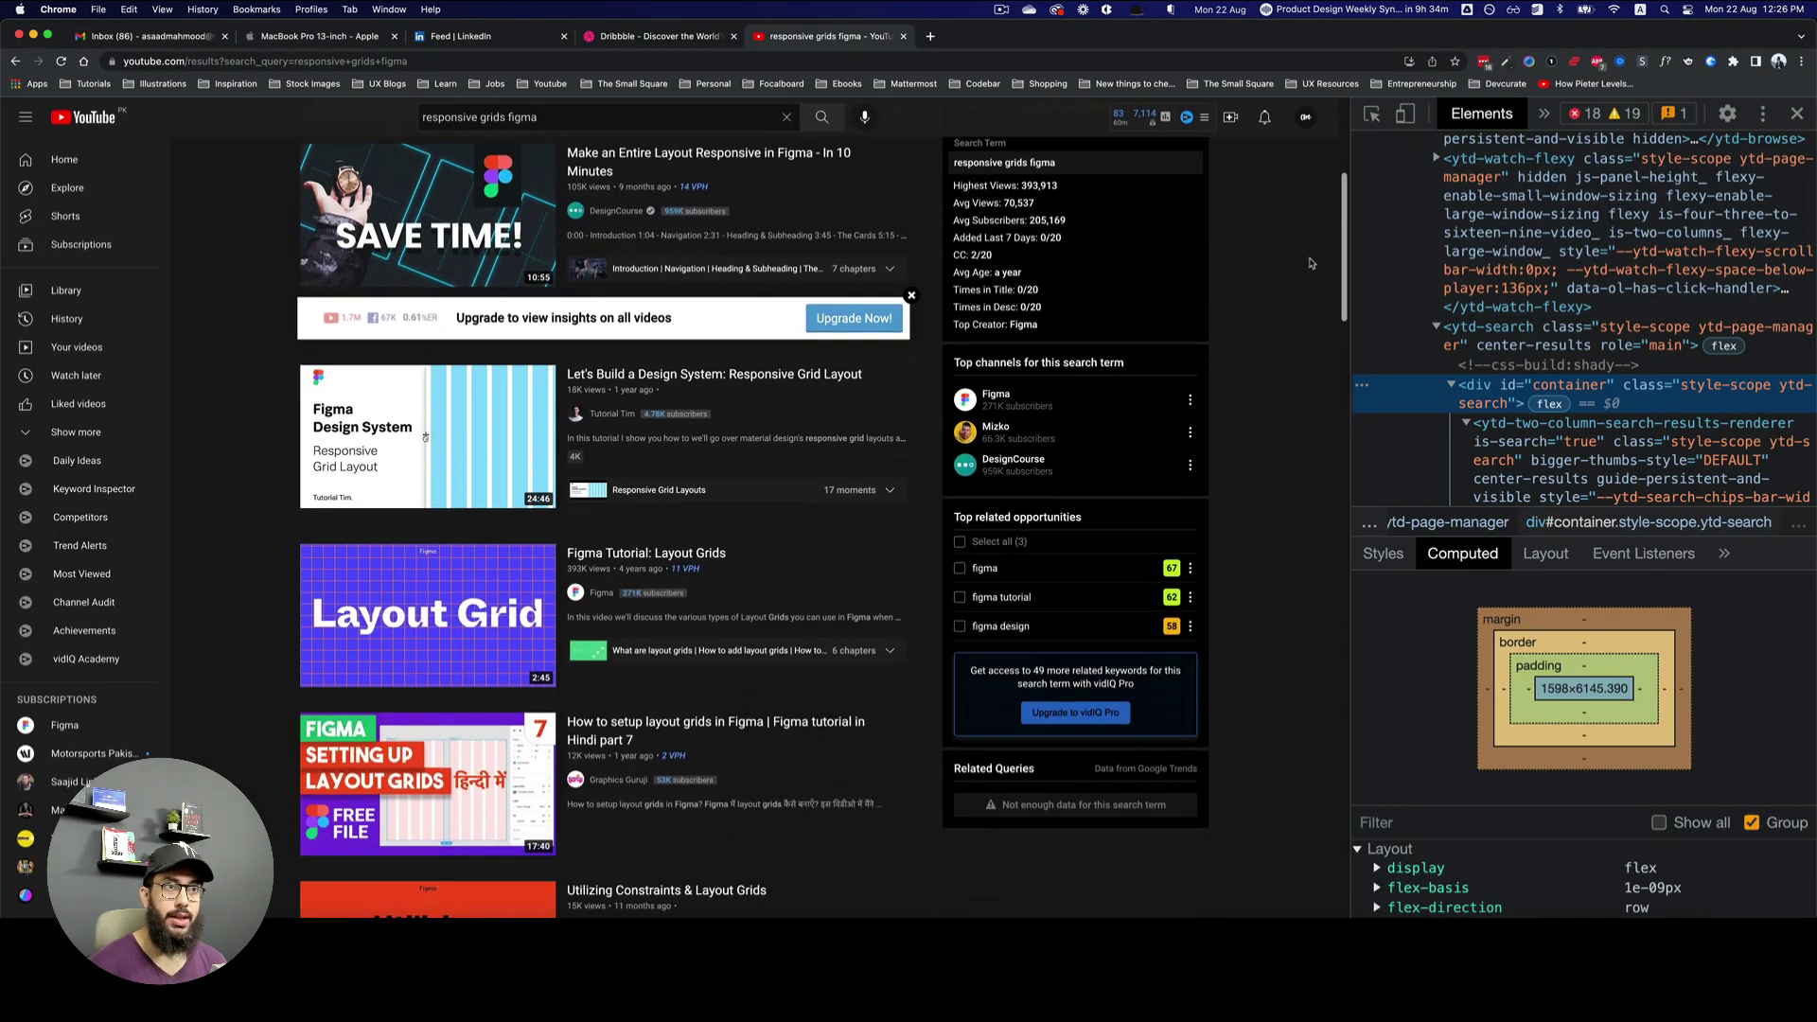
{"action": "scroll", "coordinate": [1311, 263], "scroll_direction": "up", "scroll_amount": 1}
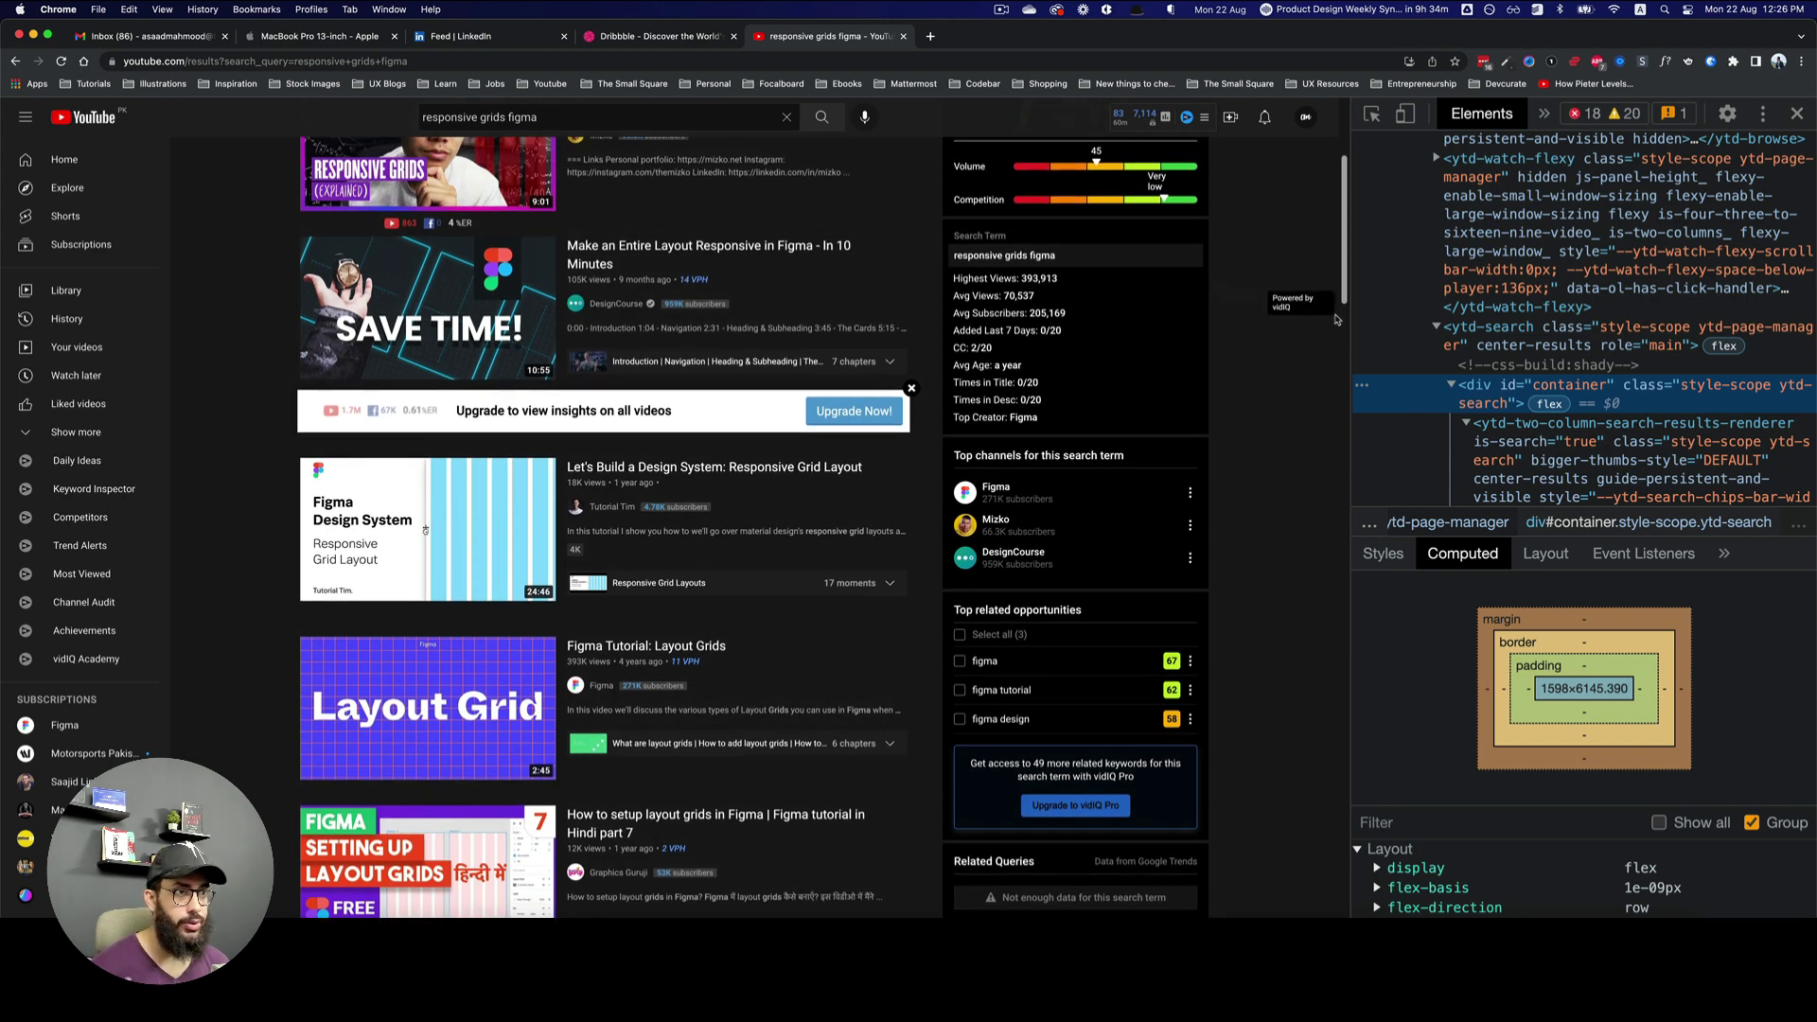
{"action": "scroll", "coordinate": [1310, 324], "scroll_direction": "up", "scroll_amount": 1}
{"action": "key", "text": "super+Tab"}
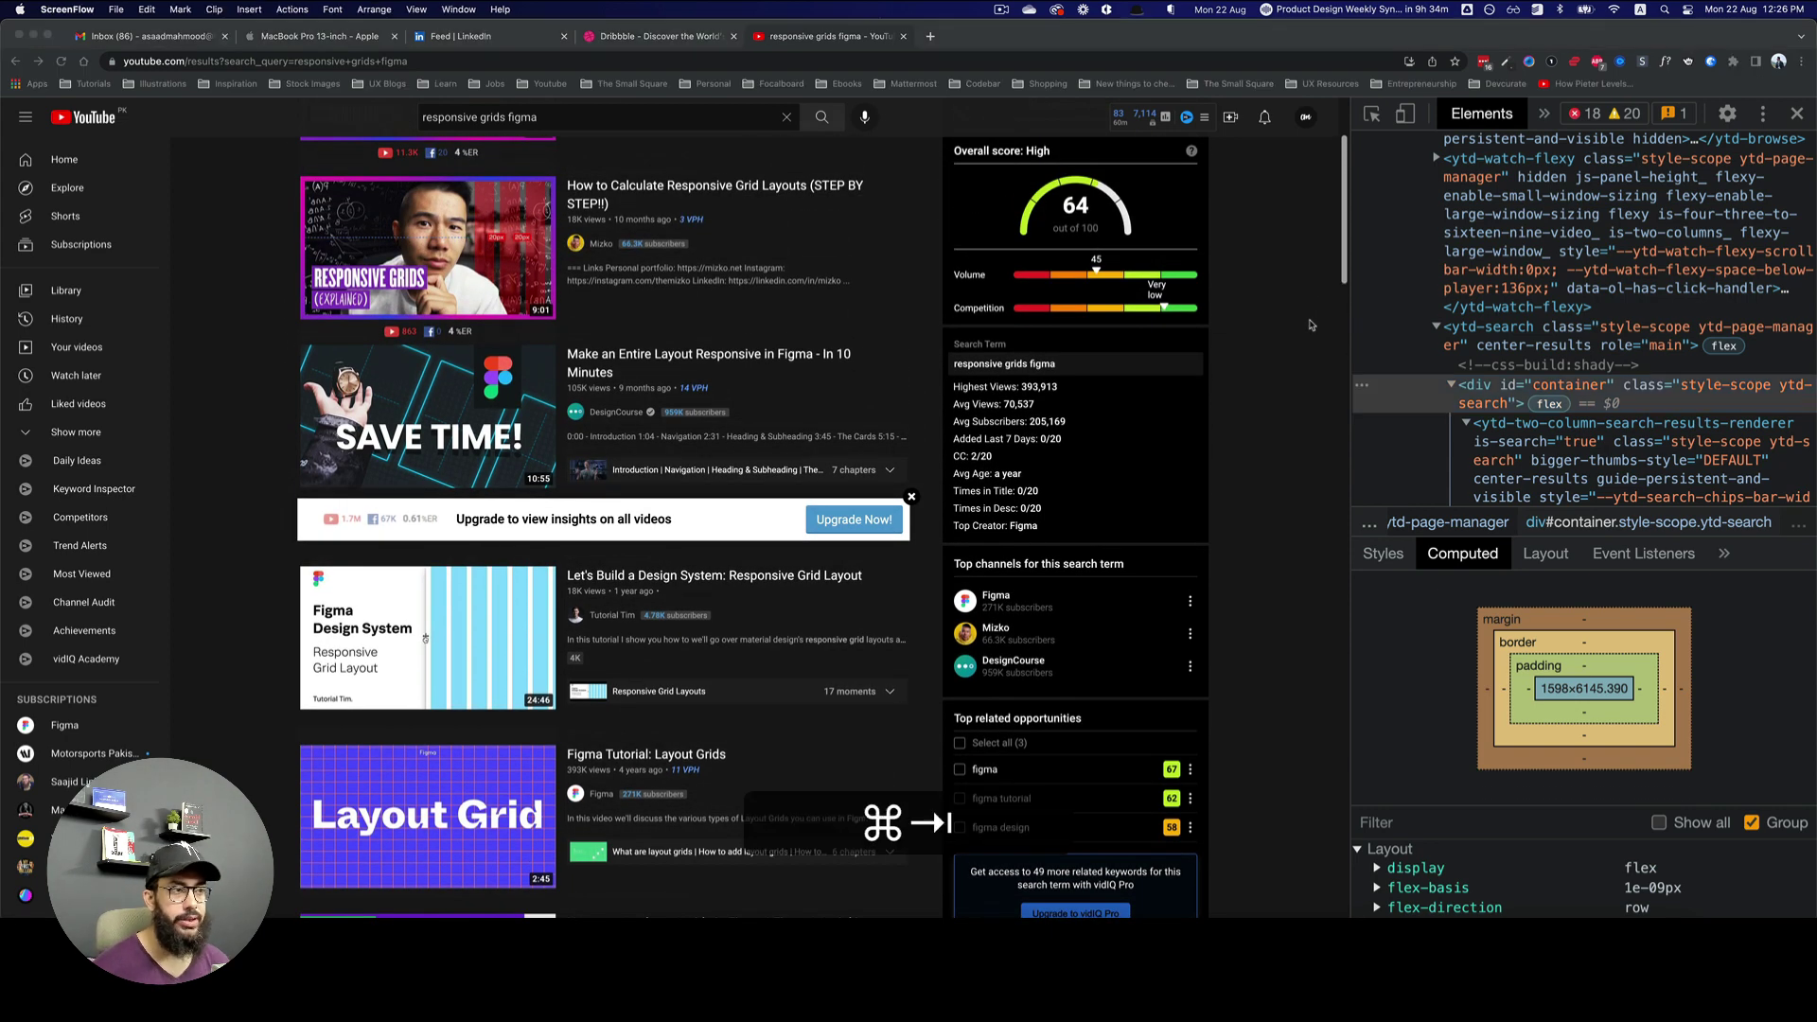
{"action": "key", "text": "super+Tab"}
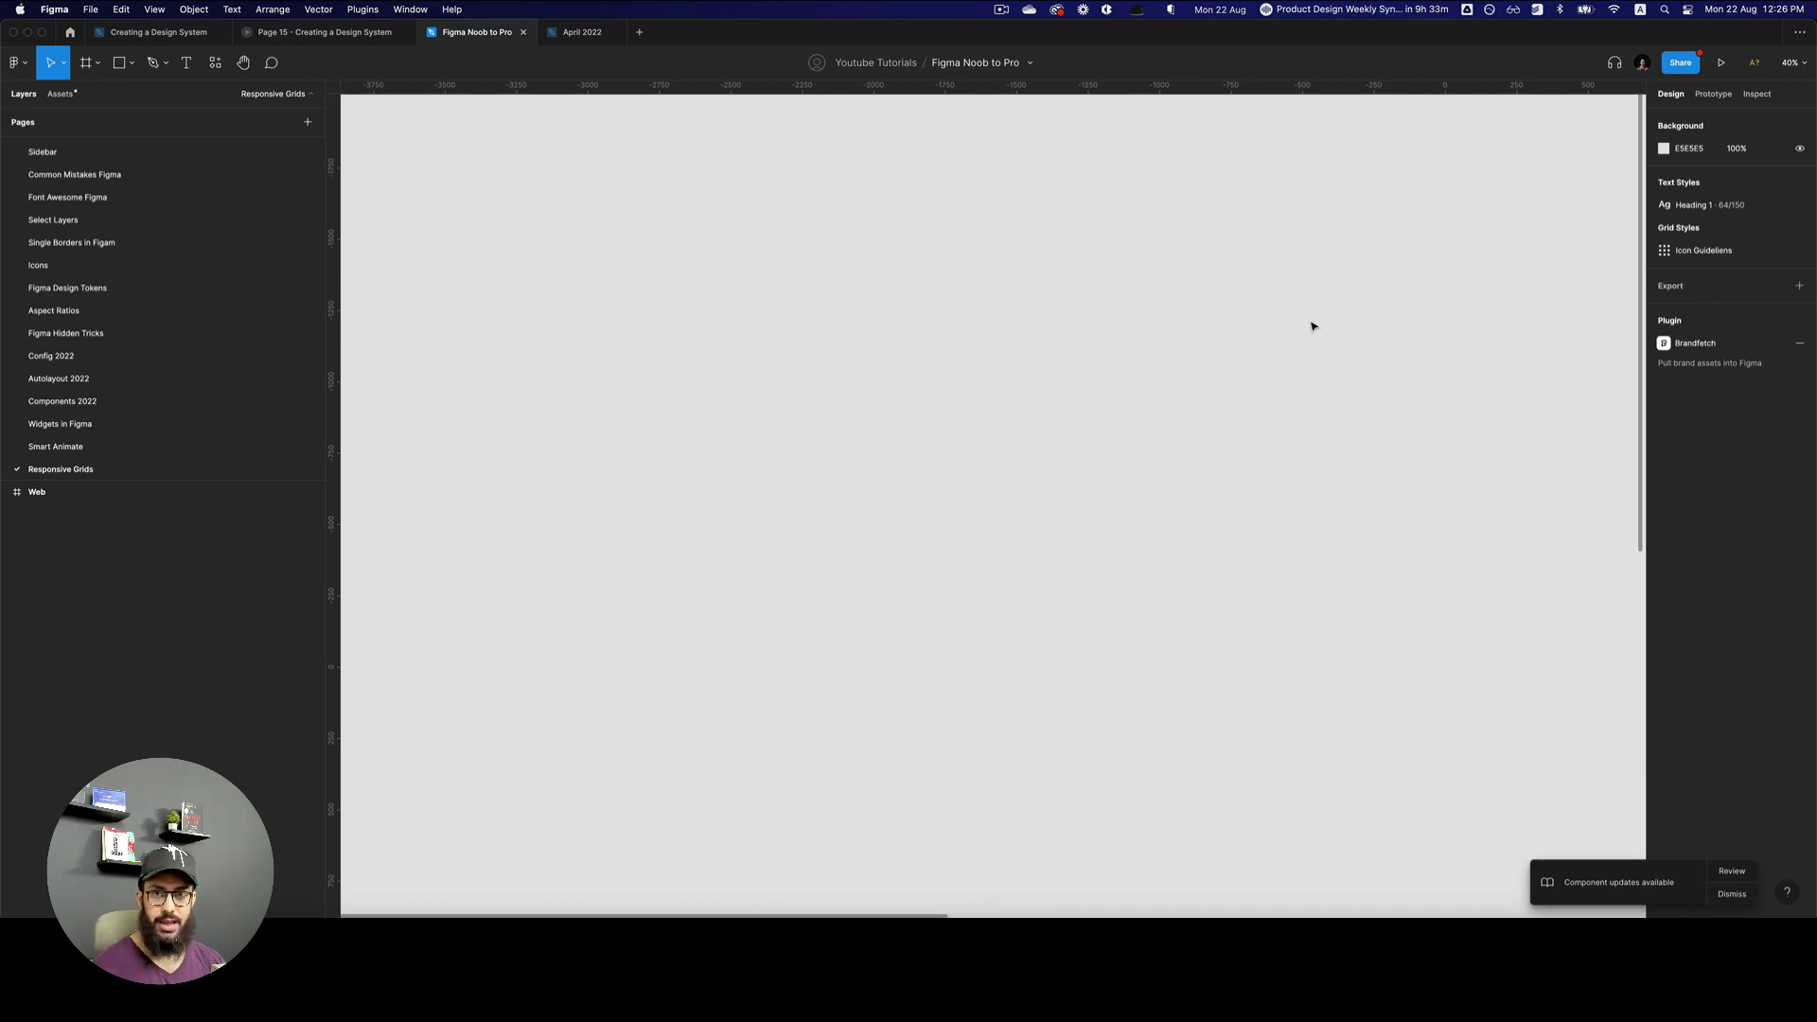
- Draw a new frame and size it to 1600 × 1200
{"action": "key", "text": "a"}
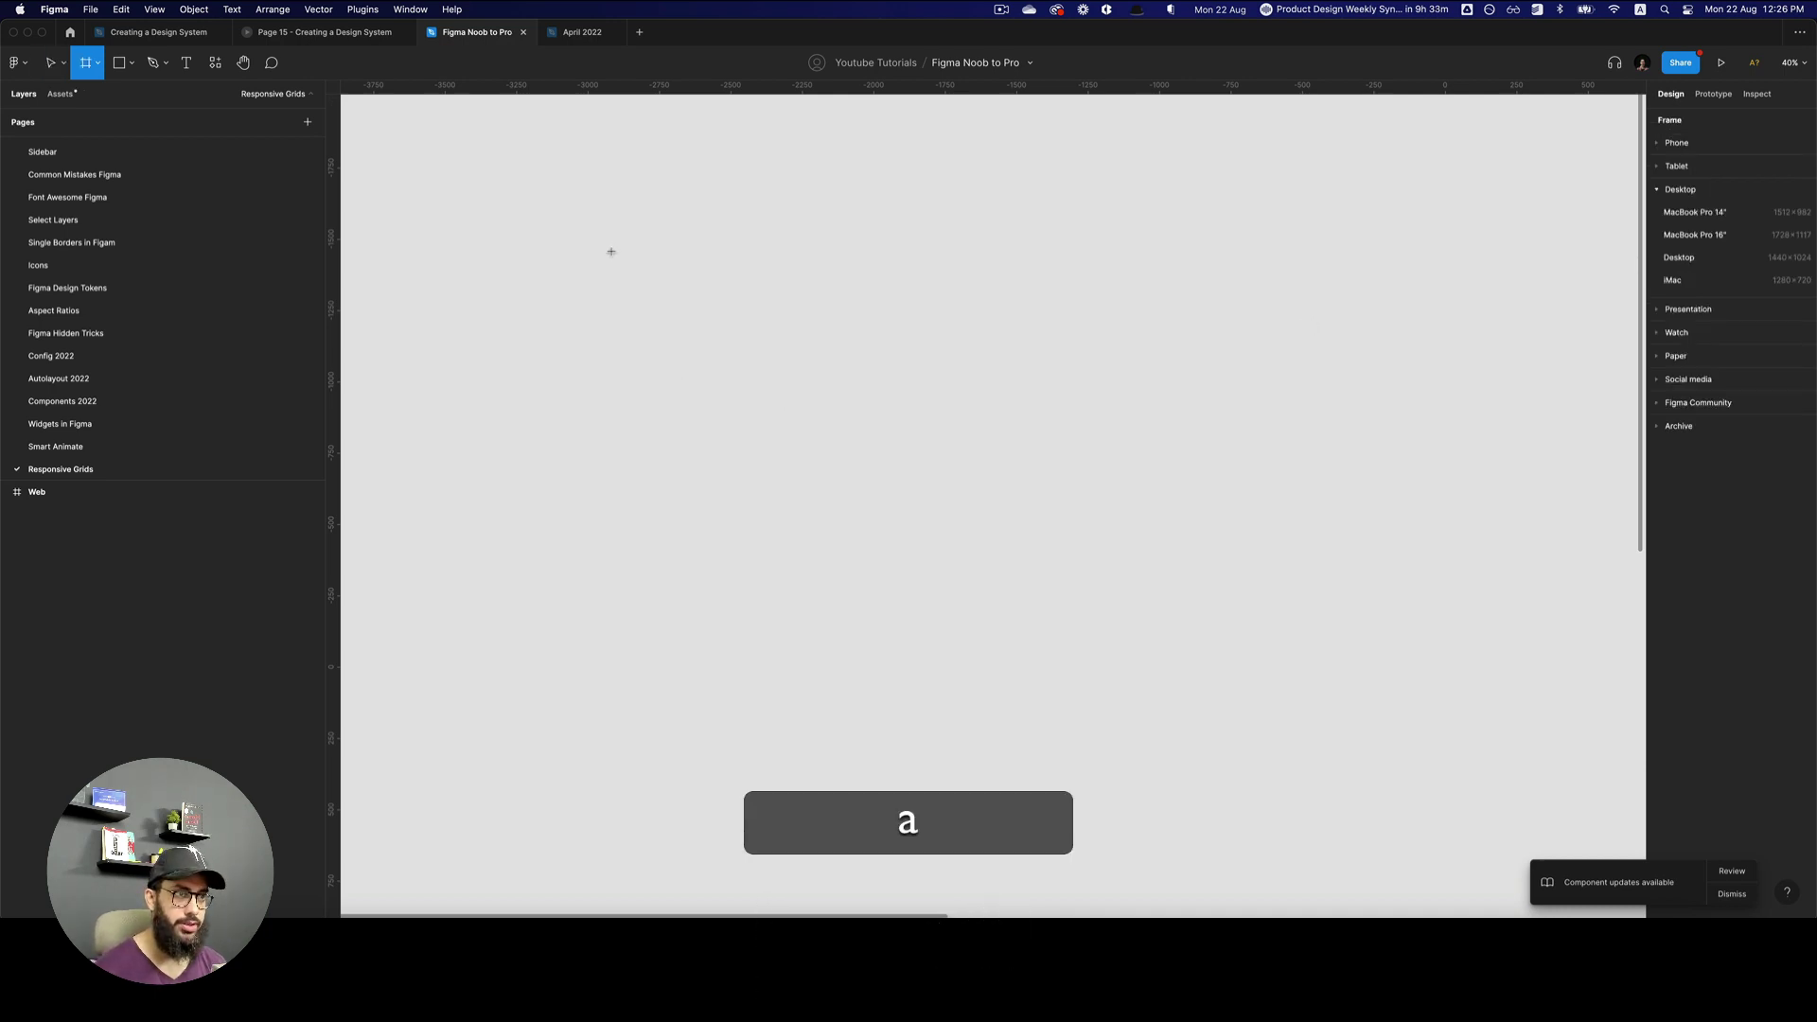
{"action": "left_click_drag", "start_coordinate": [627, 260], "coordinate": [1257, 744]}
{"action": "left_click", "coordinate": [1687, 199]}
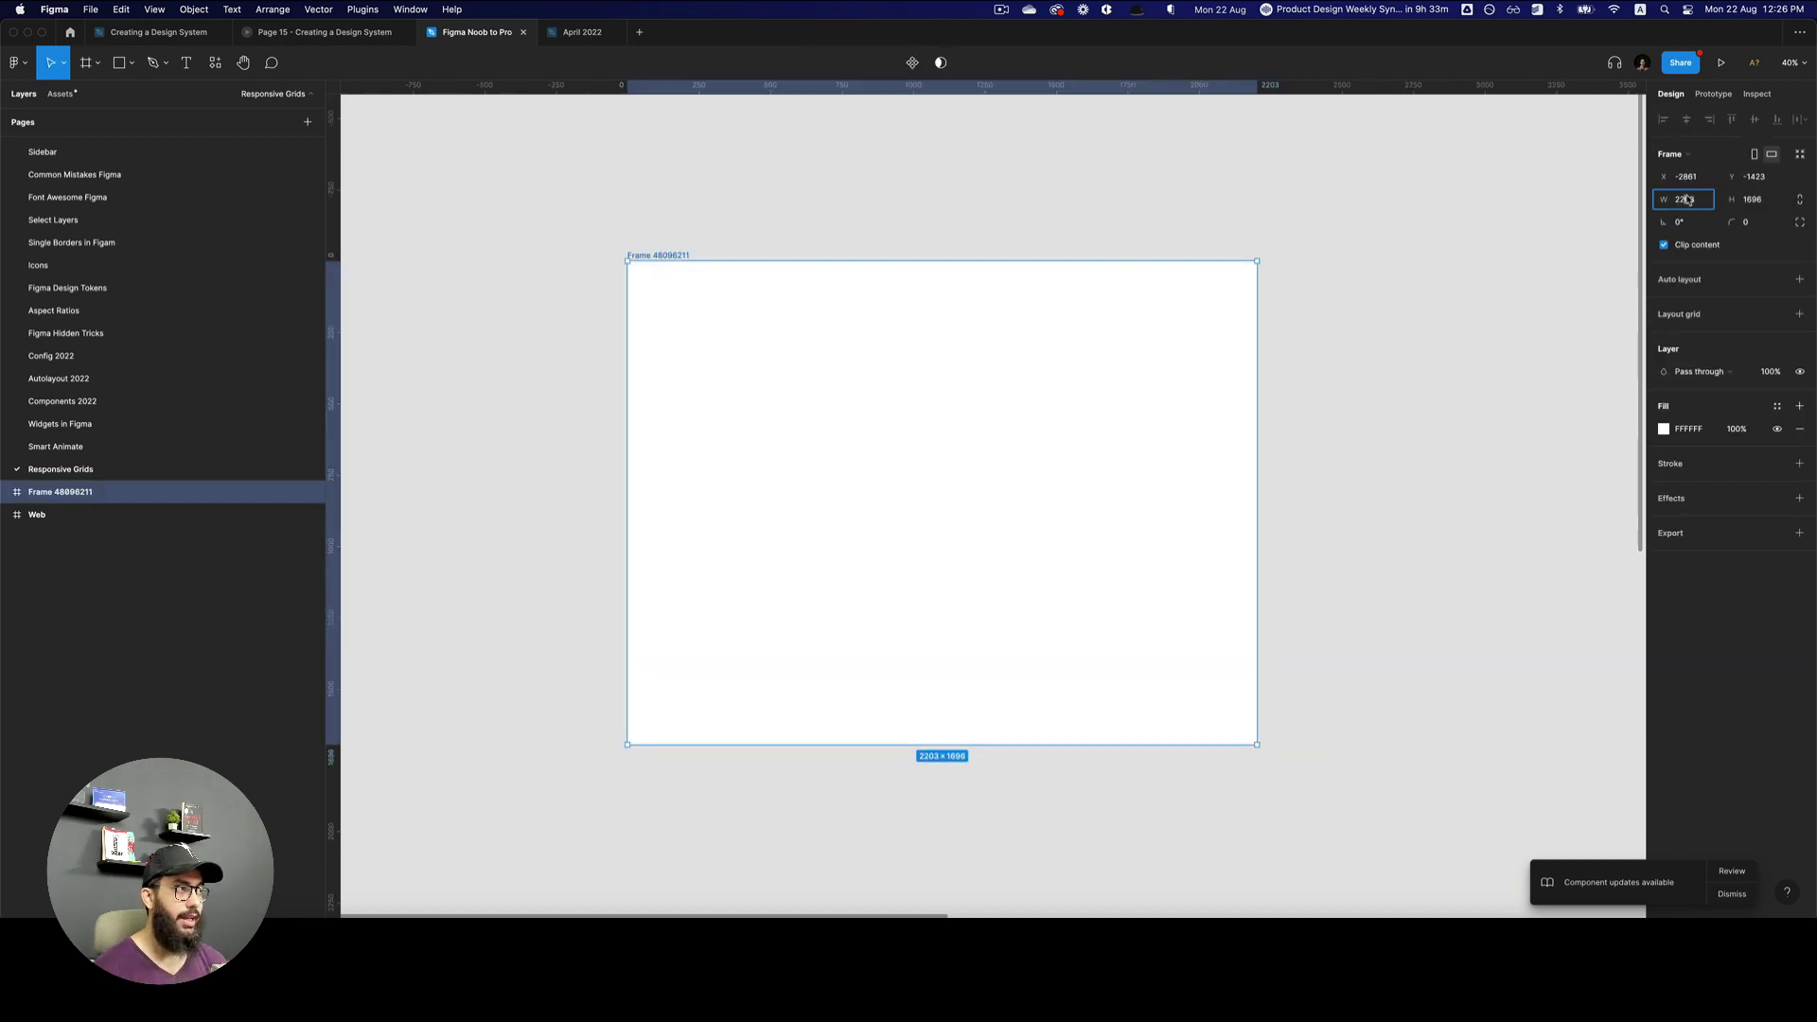
{"action": "type", "text": "1600"}
{"action": "key", "text": "Tab"}
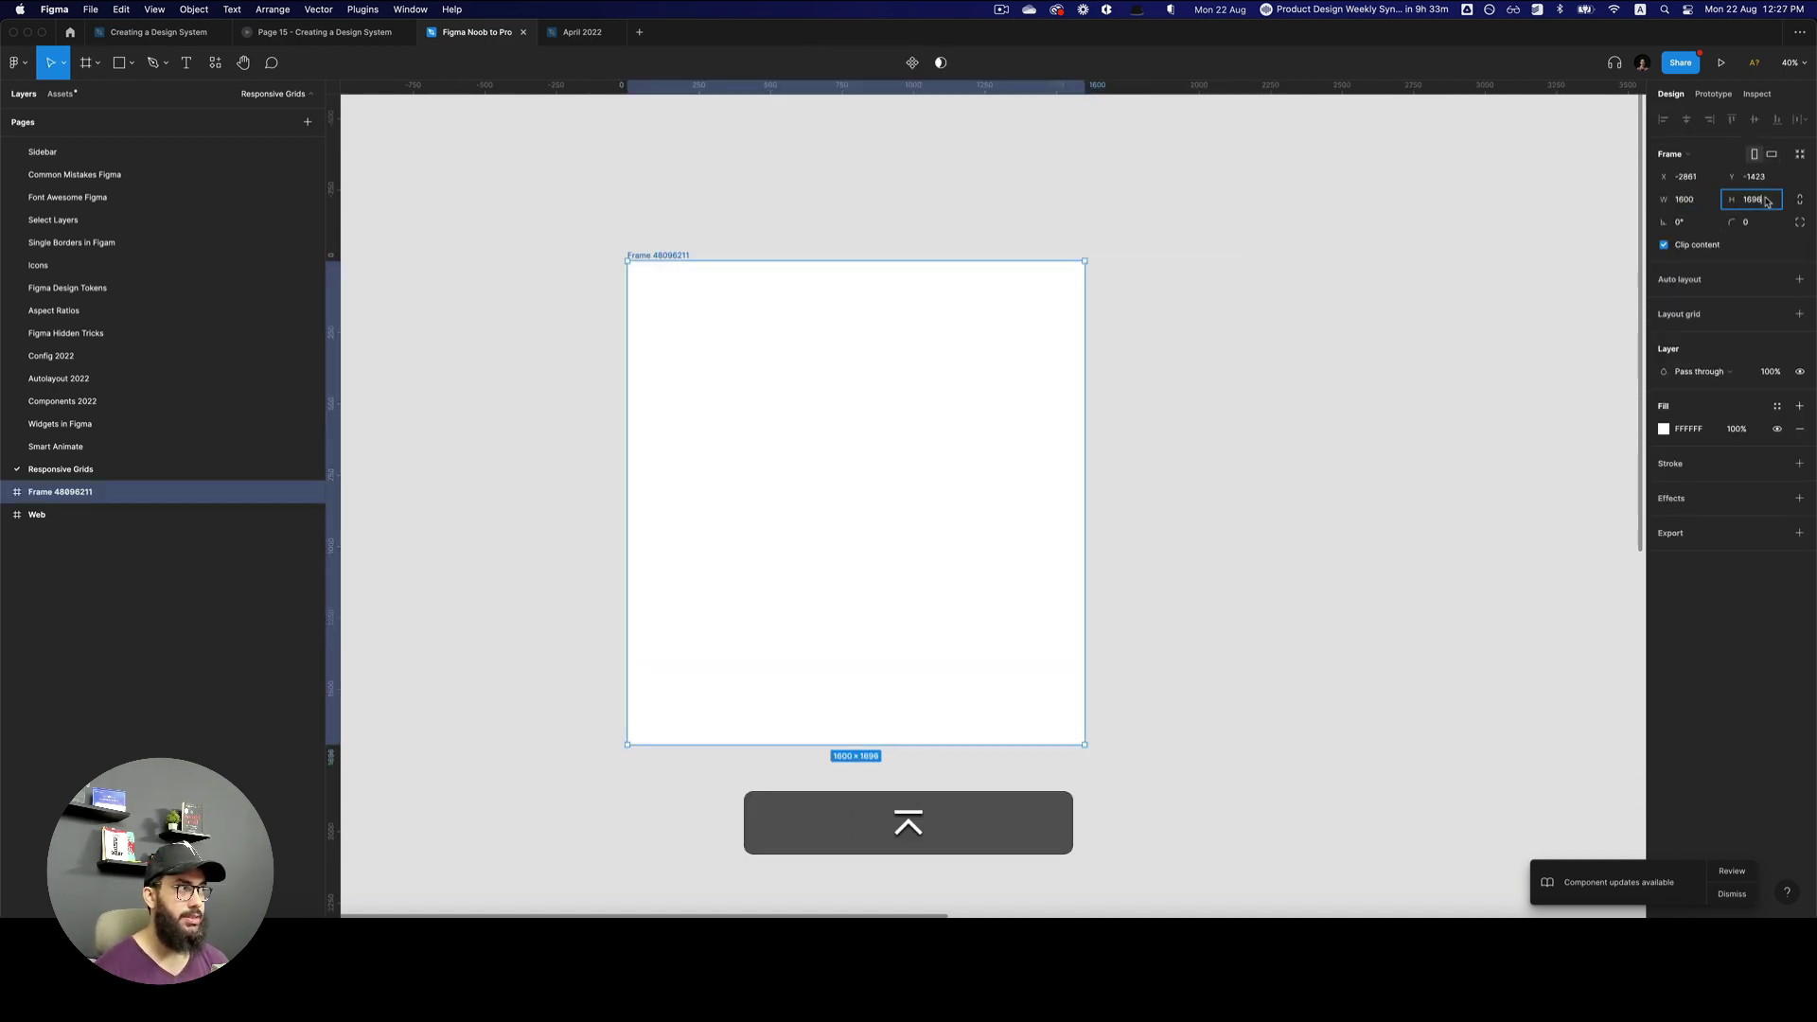
{"action": "type", "text": "1200"}
{"action": "key", "text": "Return"}
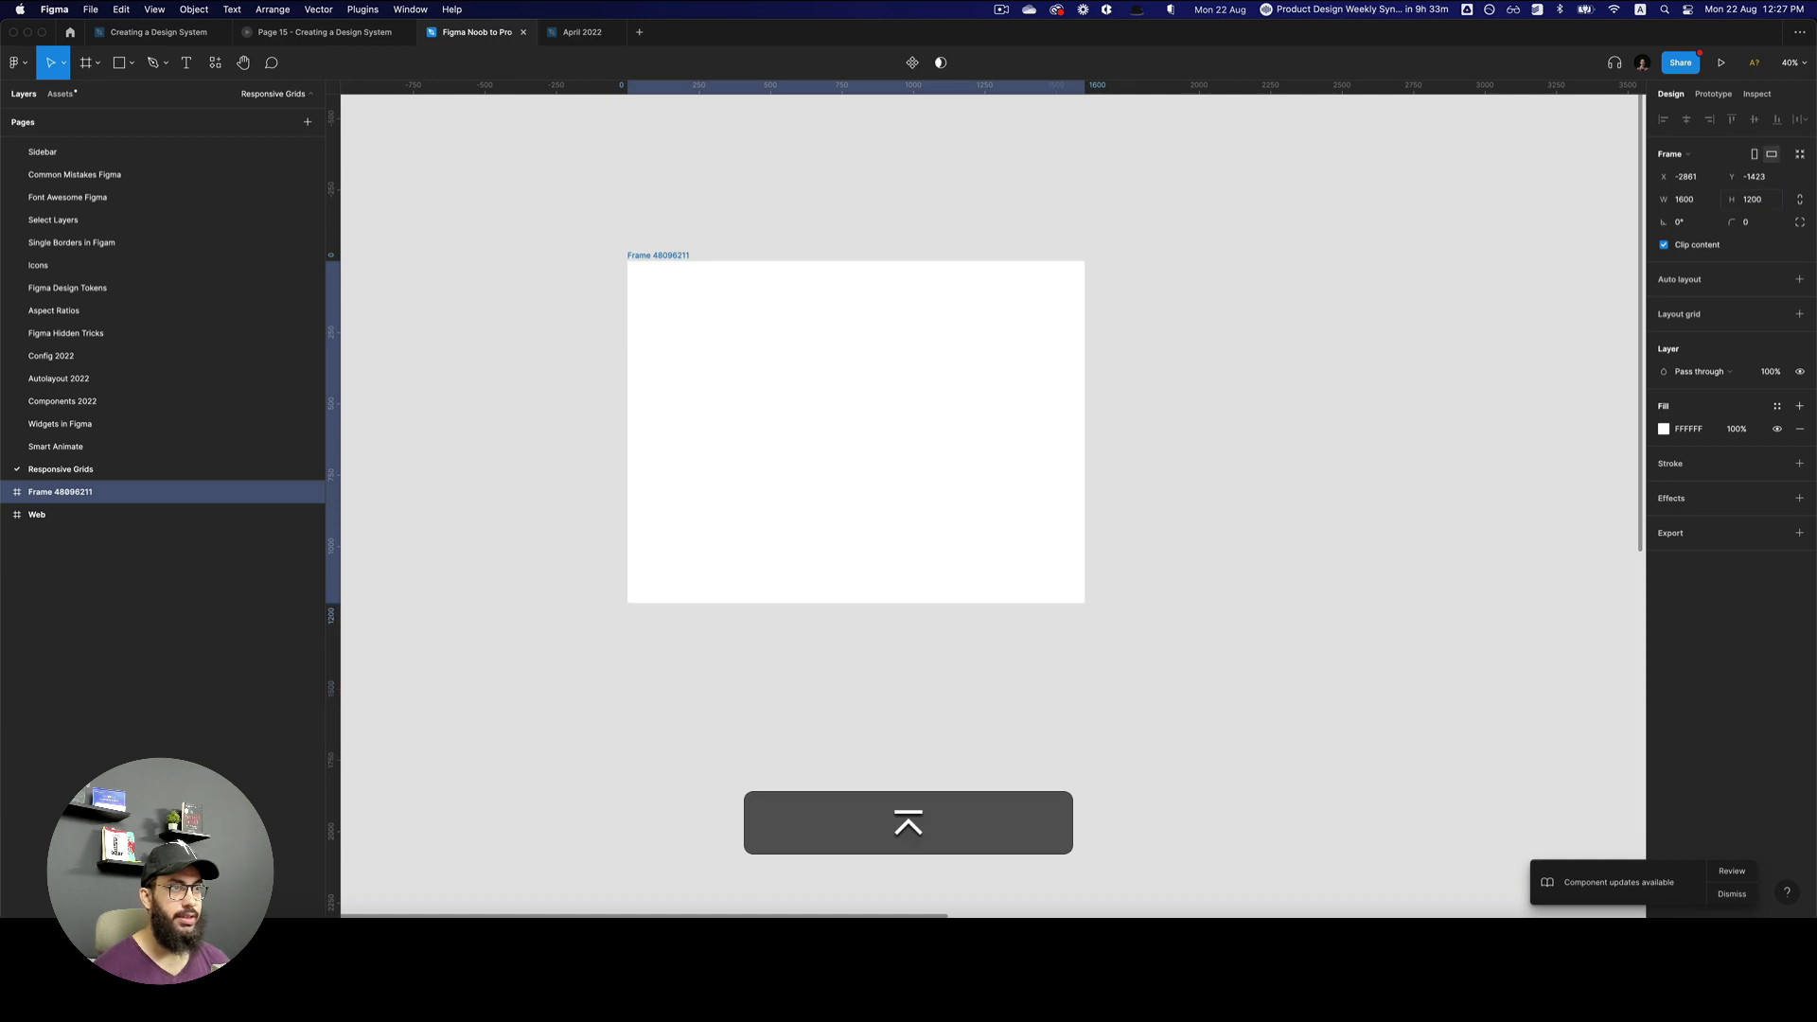
- Name the frame 1600px and add a default layout grid to it
{"action": "key", "text": "shift+2"}
{"action": "key", "text": "super+r"}
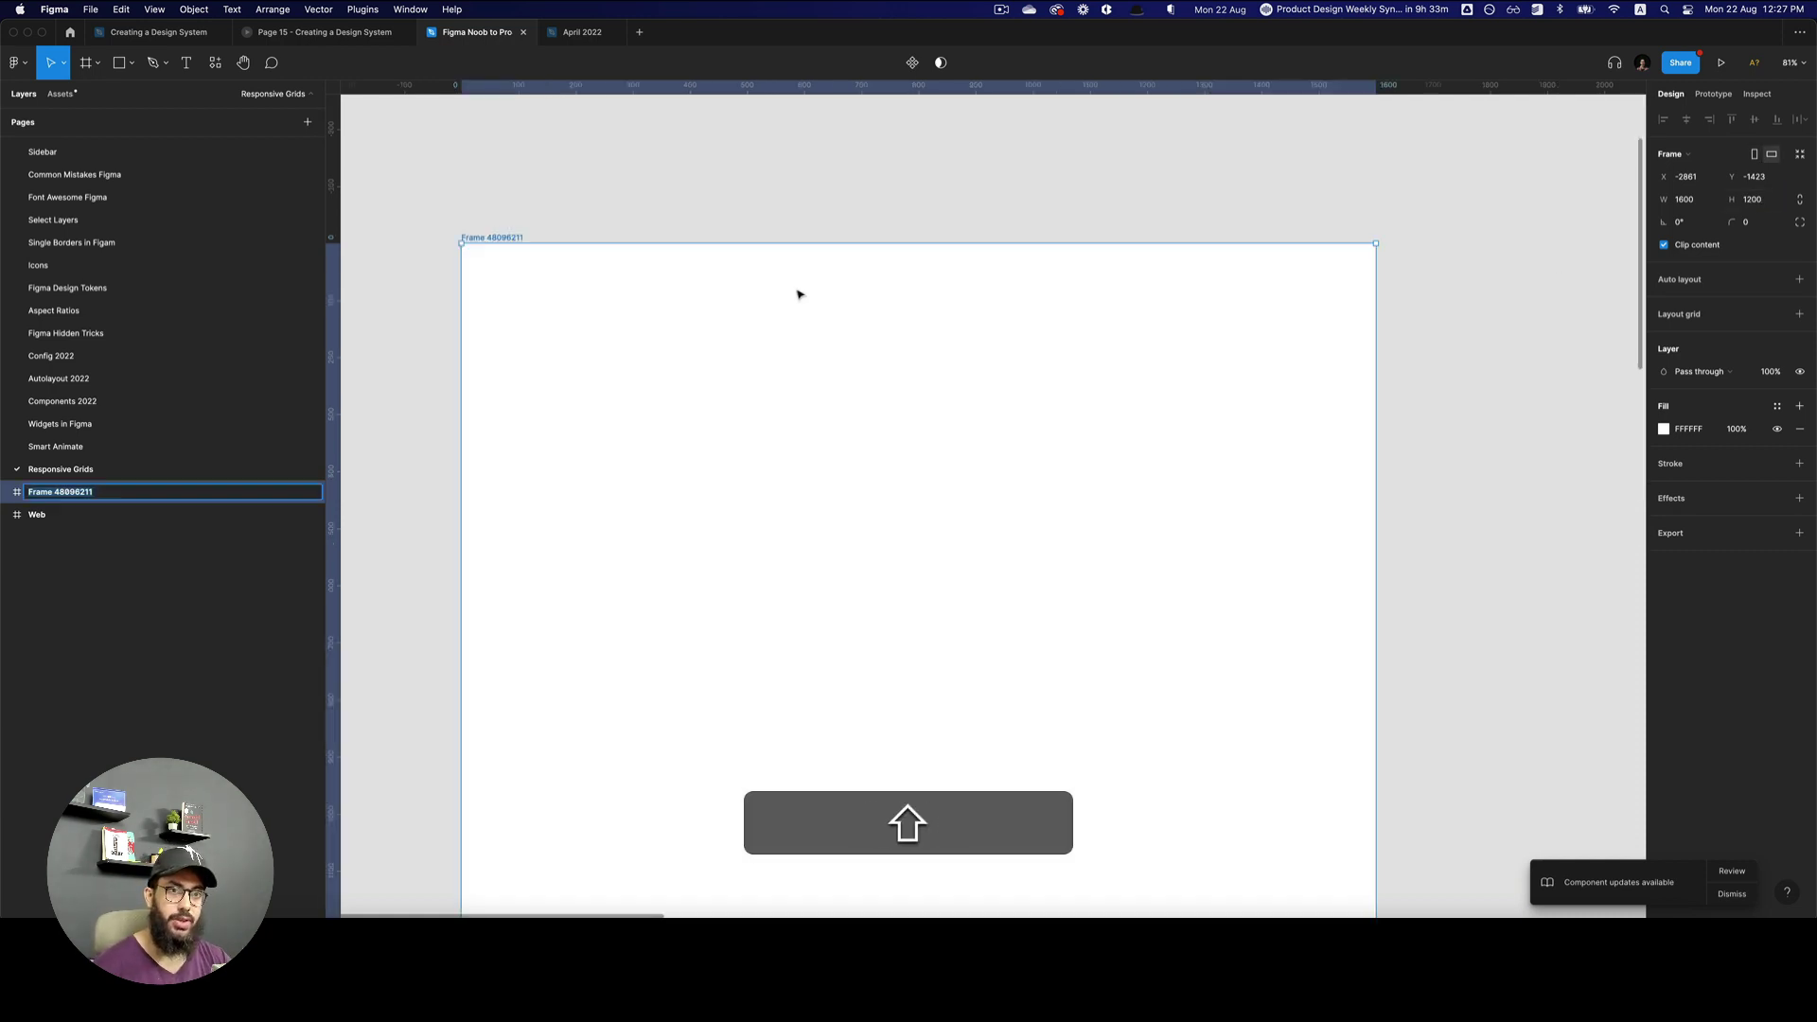
{"action": "type", "text": "1600px"}
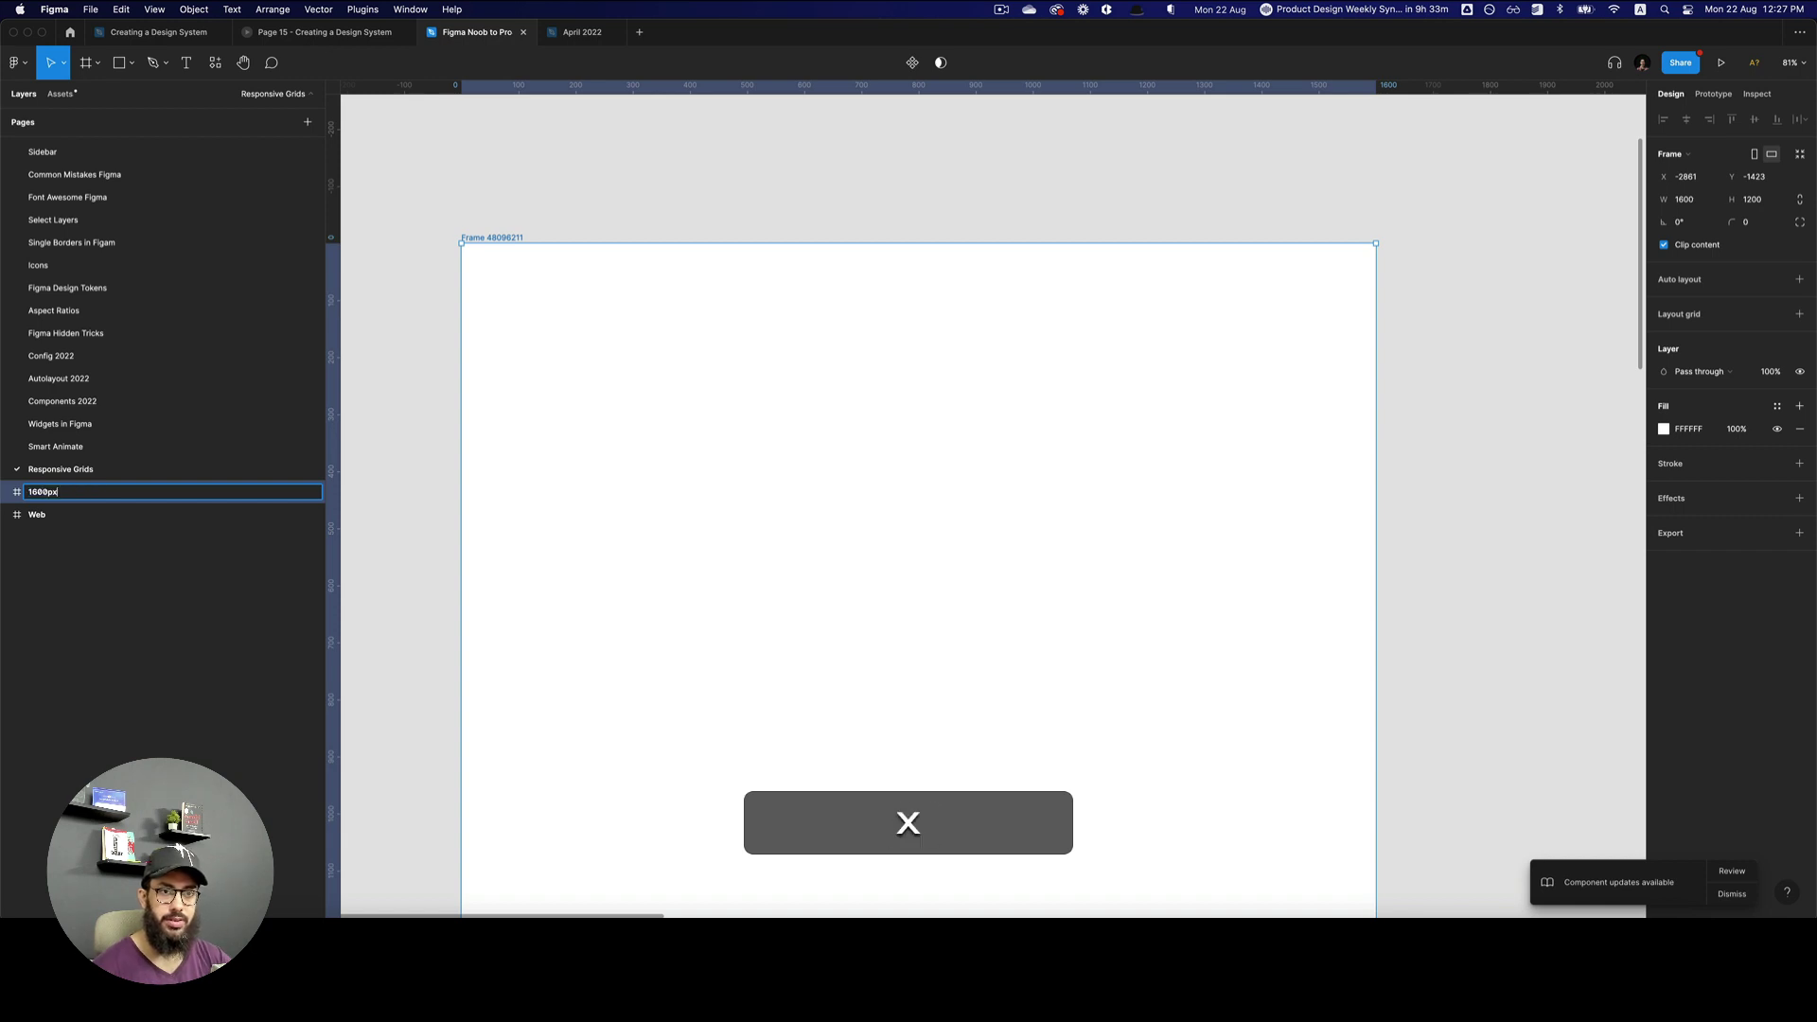
{"action": "key", "text": "Return"}
{"action": "key", "text": "space"}
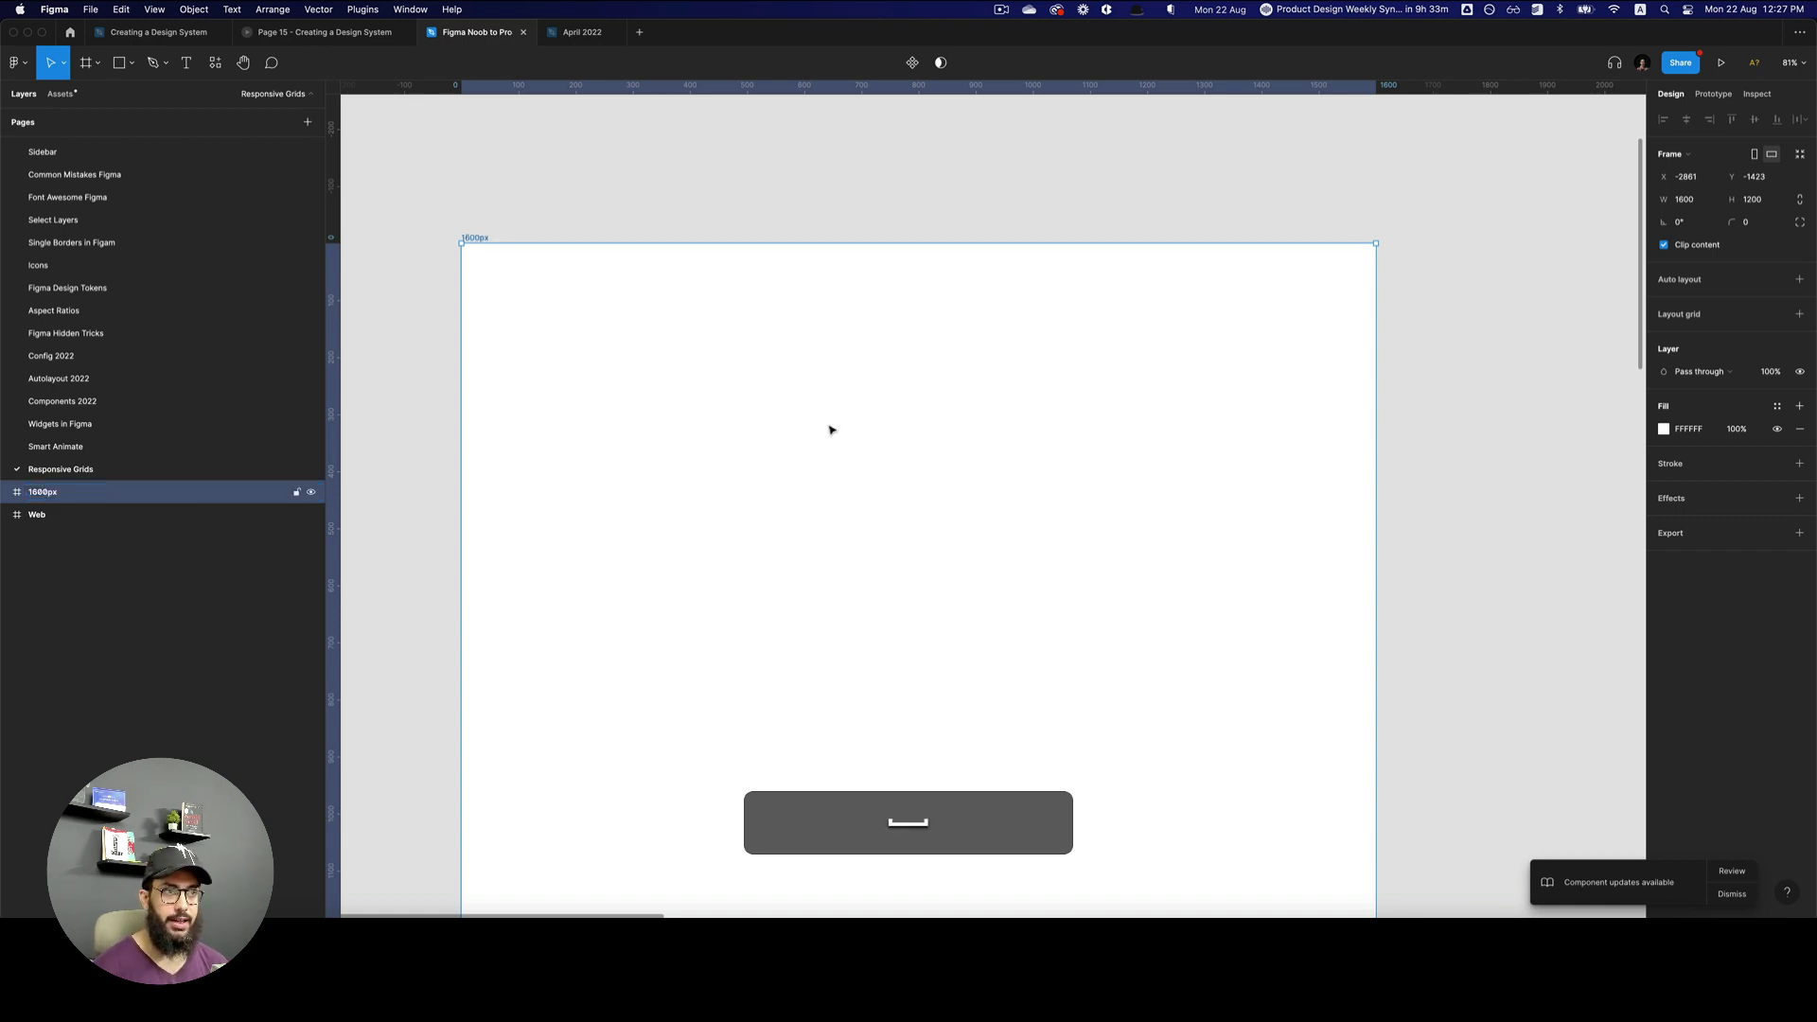
{"action": "left_click_drag", "start_coordinate": [827, 426], "coordinate": [830, 373]}
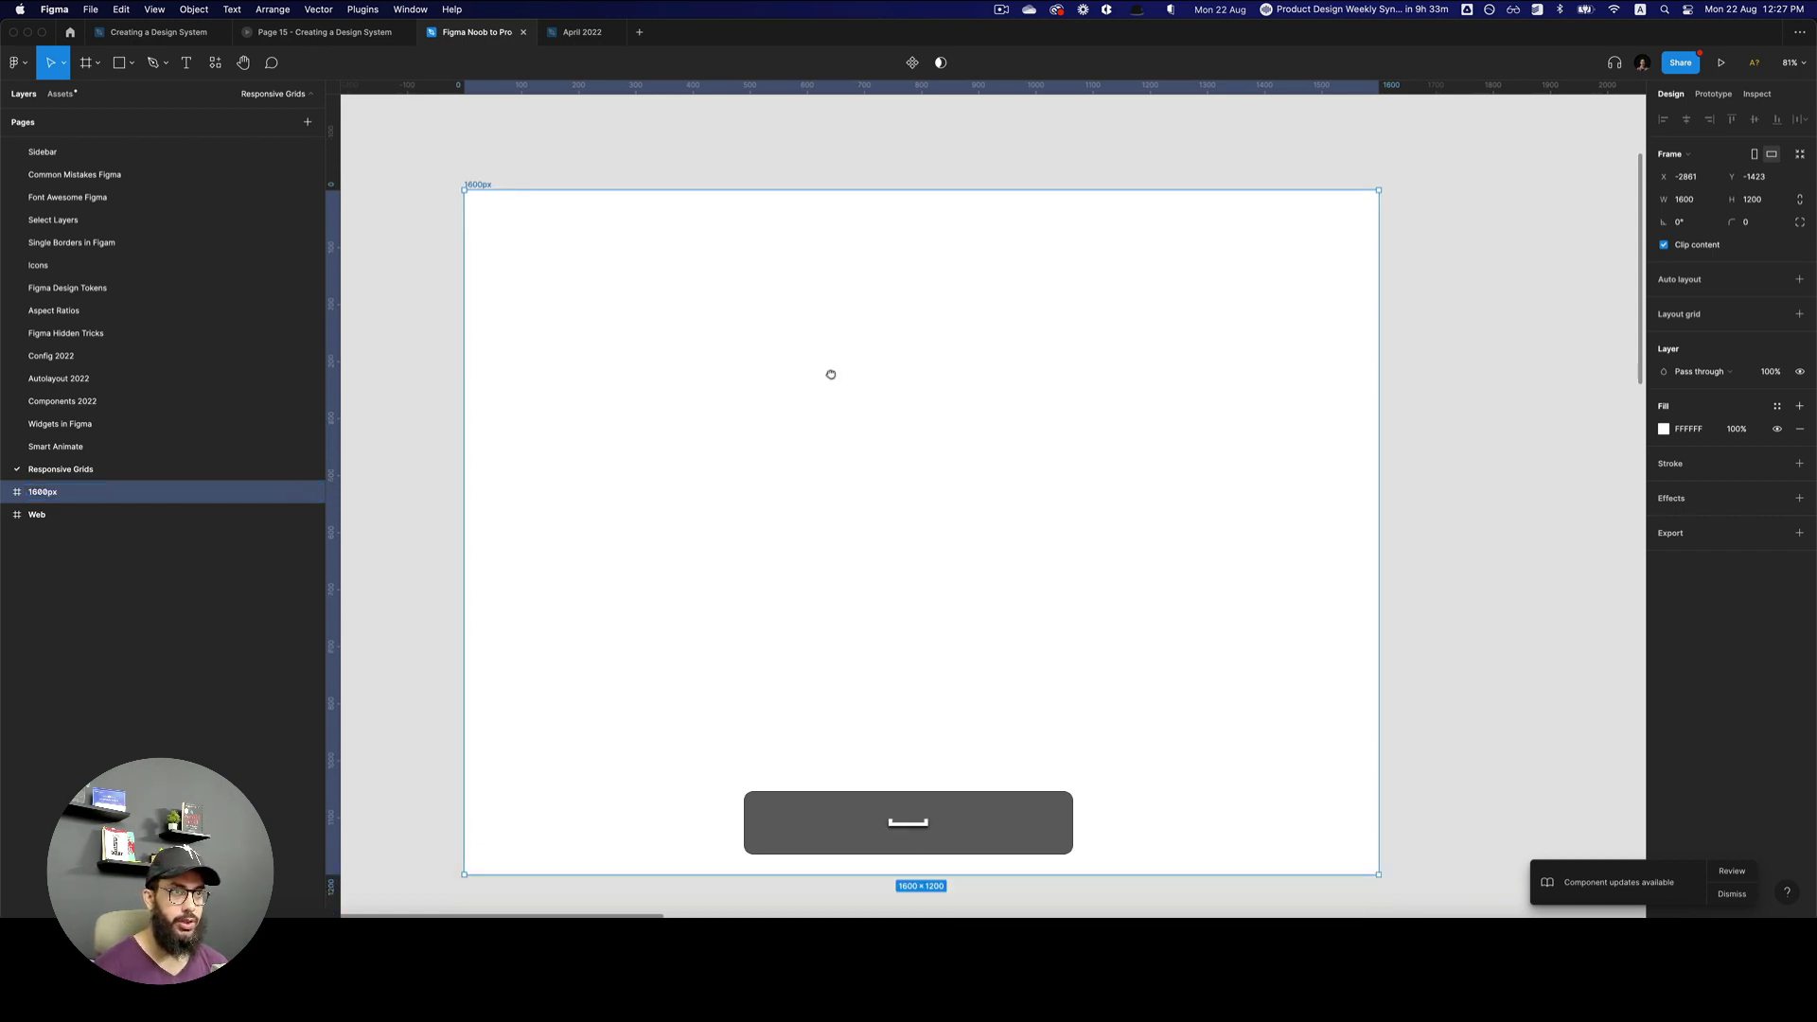
{"action": "left_click", "coordinate": [1800, 314]}
- Change the frame's layout grid to Columns with a count of 12
{"action": "left_click", "coordinate": [1664, 337]}
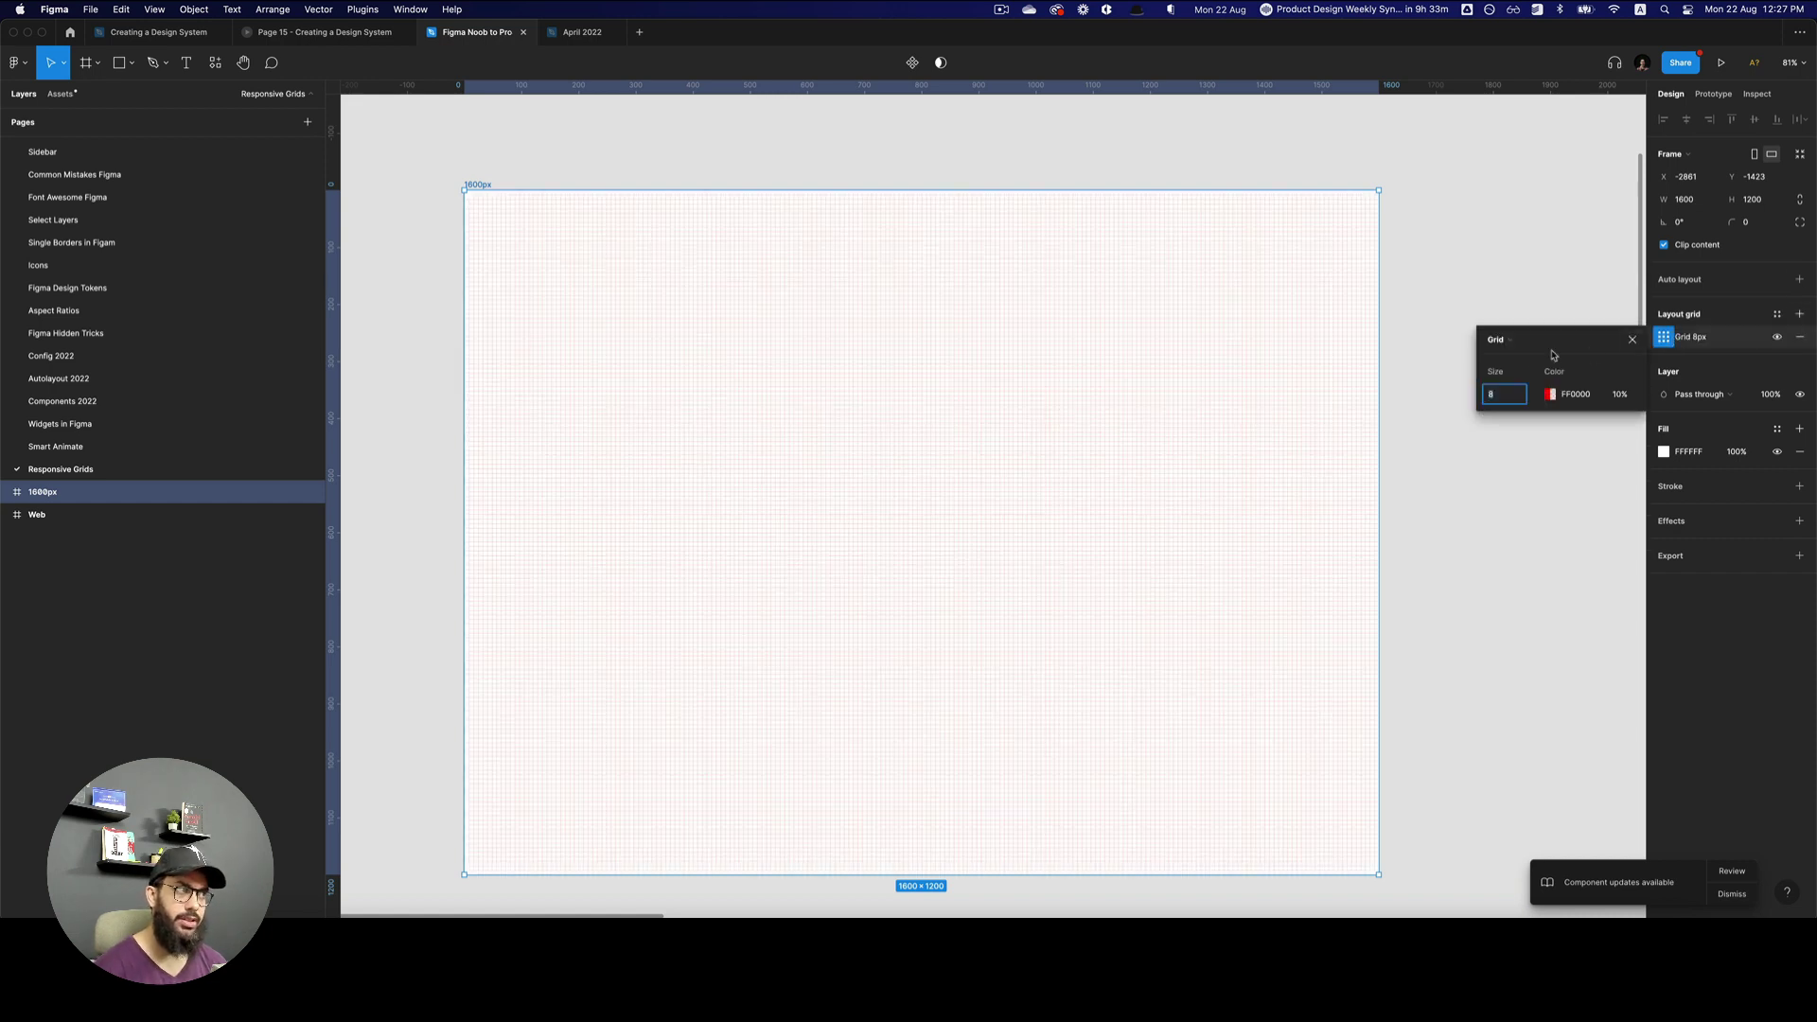
{"action": "left_click", "coordinate": [1506, 338]}
{"action": "left_click", "coordinate": [1518, 358]}
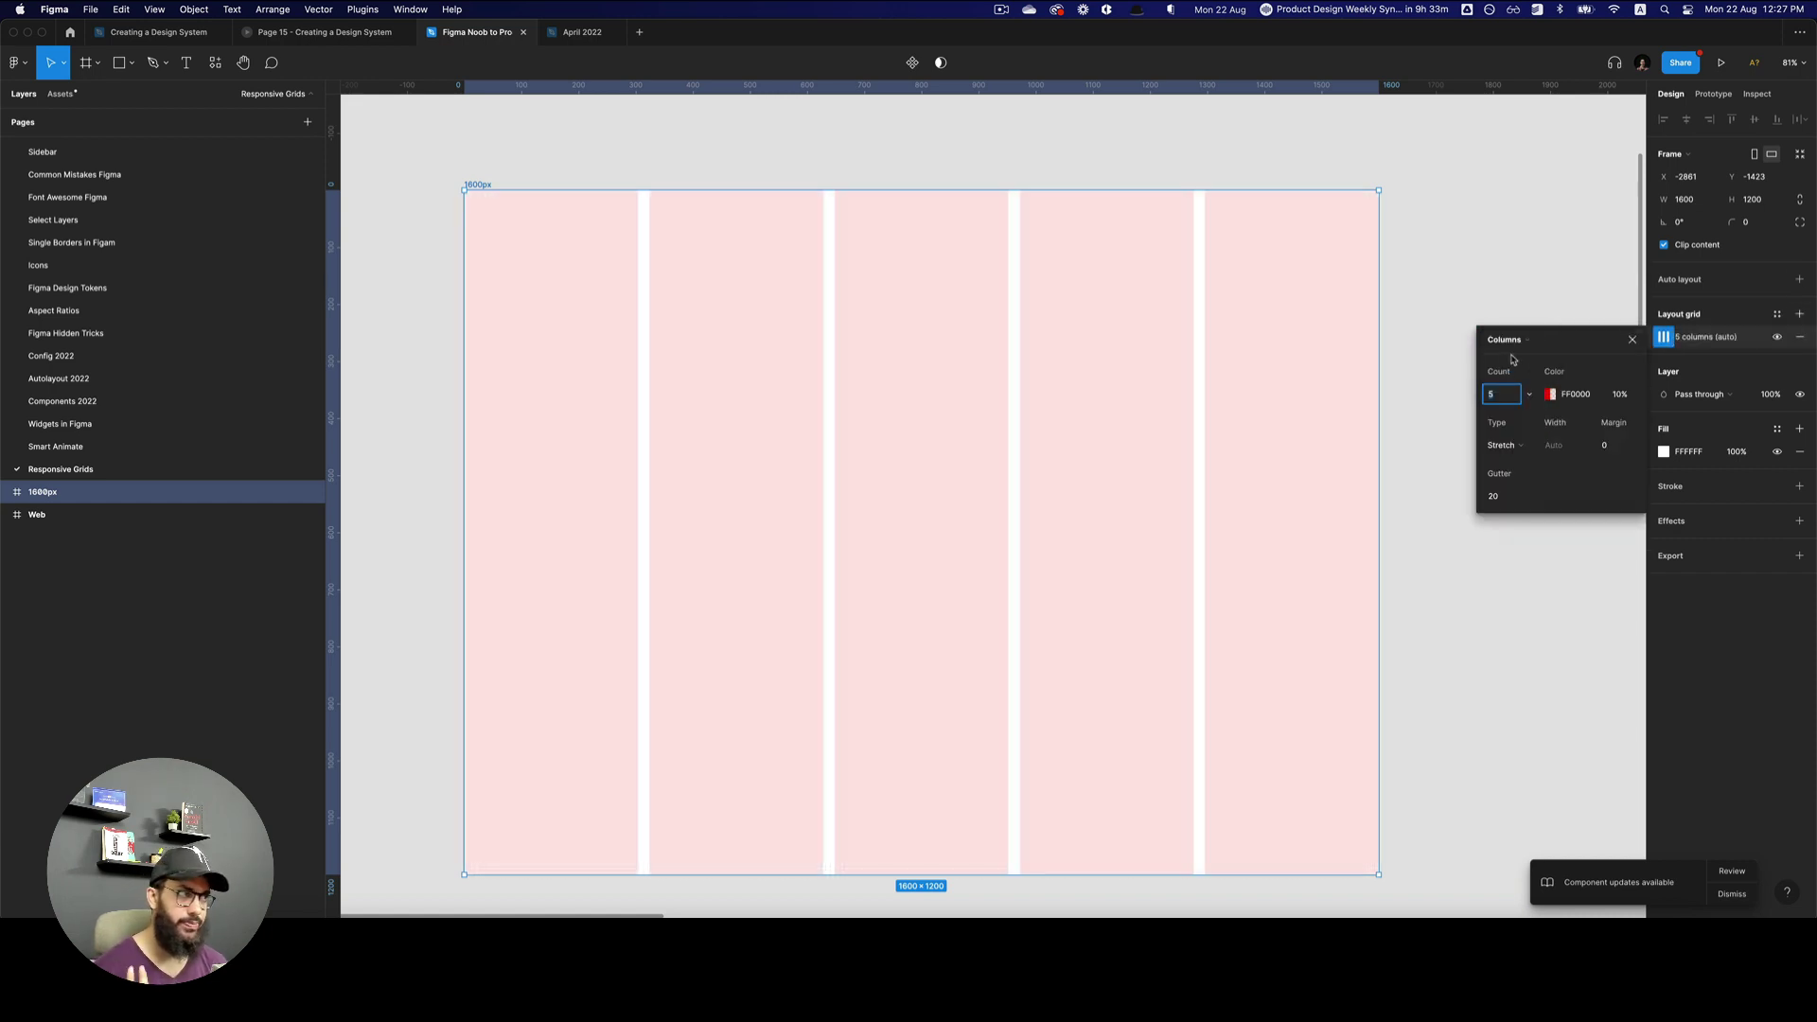
{"action": "type", "text": "12"}
{"action": "key", "text": "Return"}
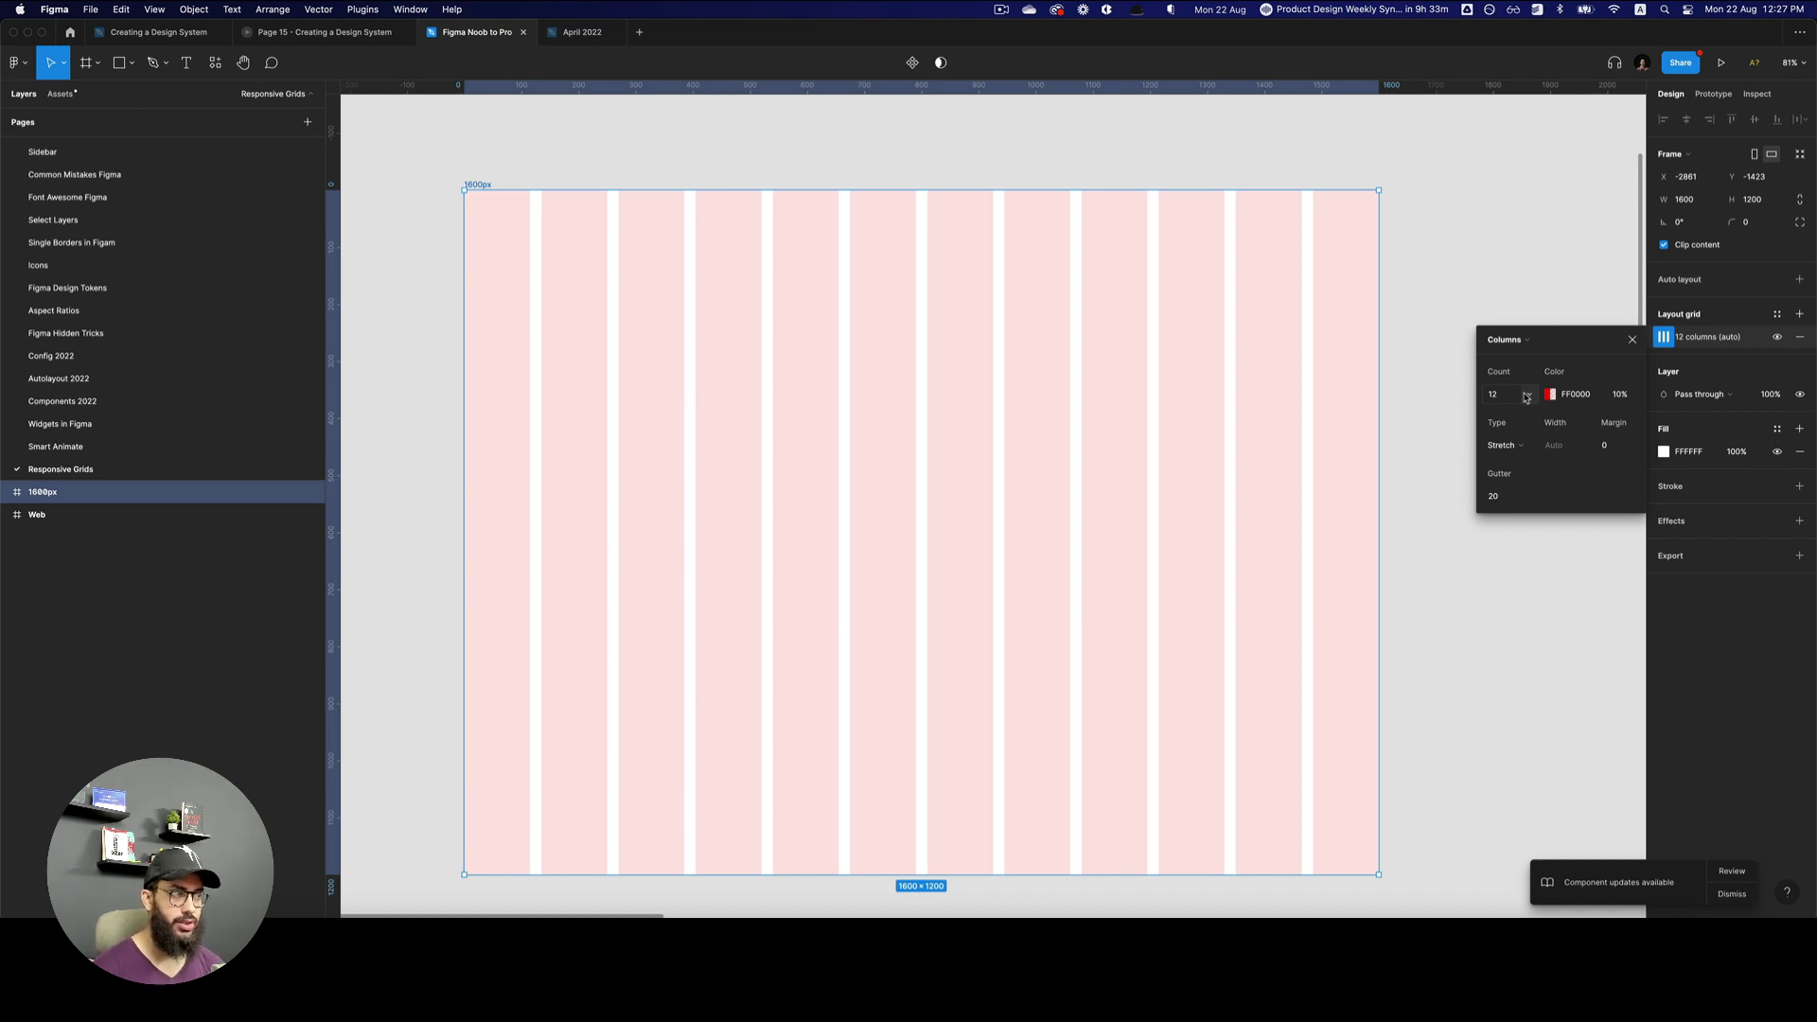
- Set the column grid margin to 40 and the gutter to 20
{"action": "left_click", "coordinate": [1609, 447]}
{"action": "type", "text": "16"}
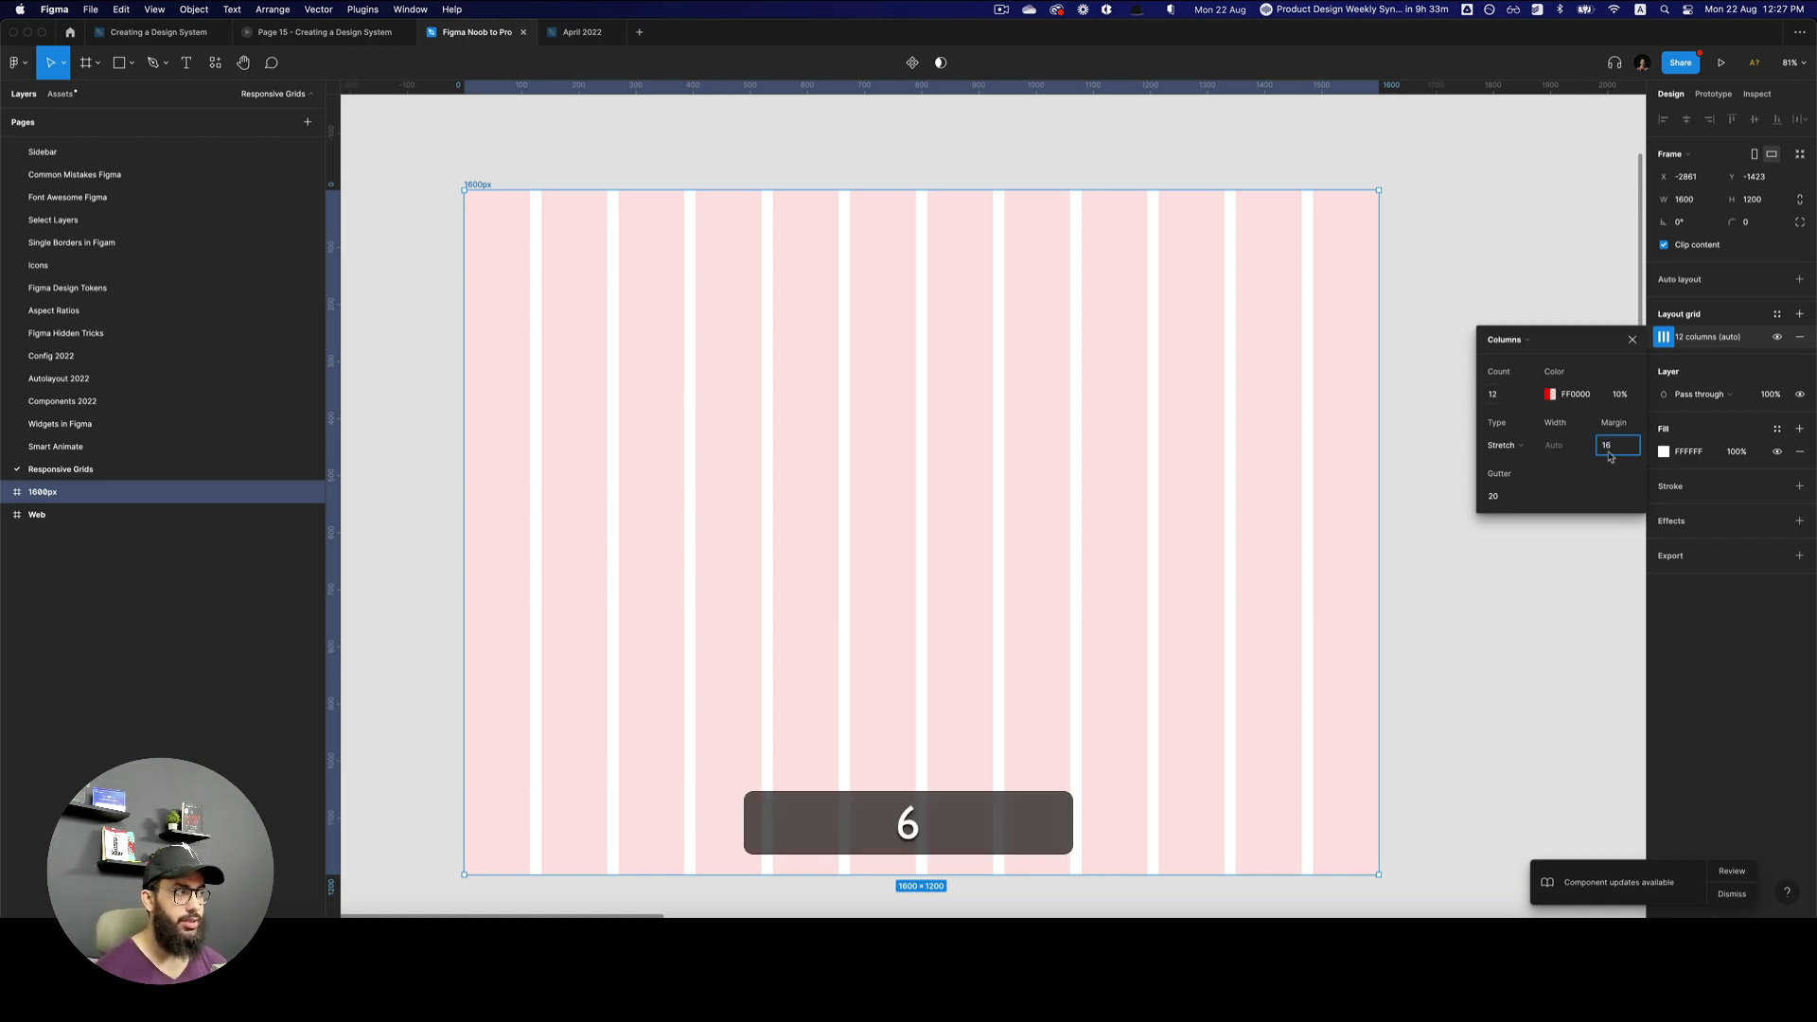
{"action": "key", "text": "cmd+a"}
{"action": "type", "text": "32"}
{"action": "key", "text": "Return"}
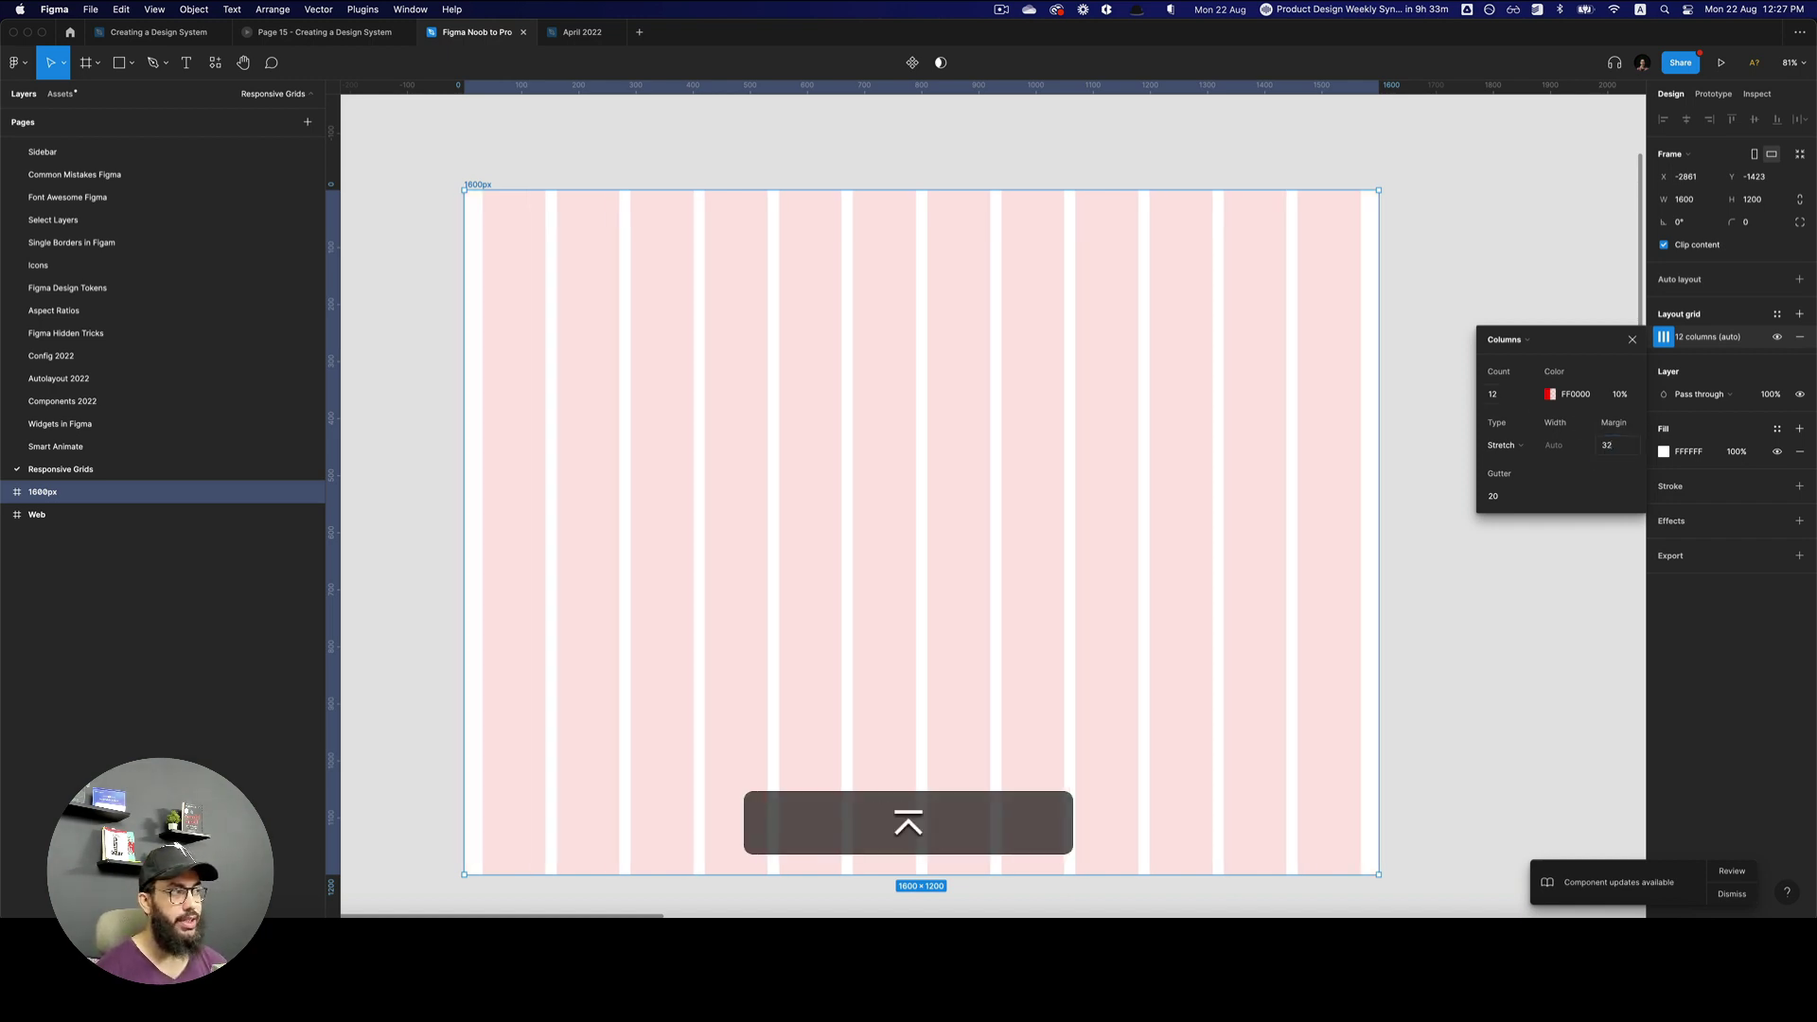
{"action": "type", "text": "40"}
{"action": "key", "text": "Return"}
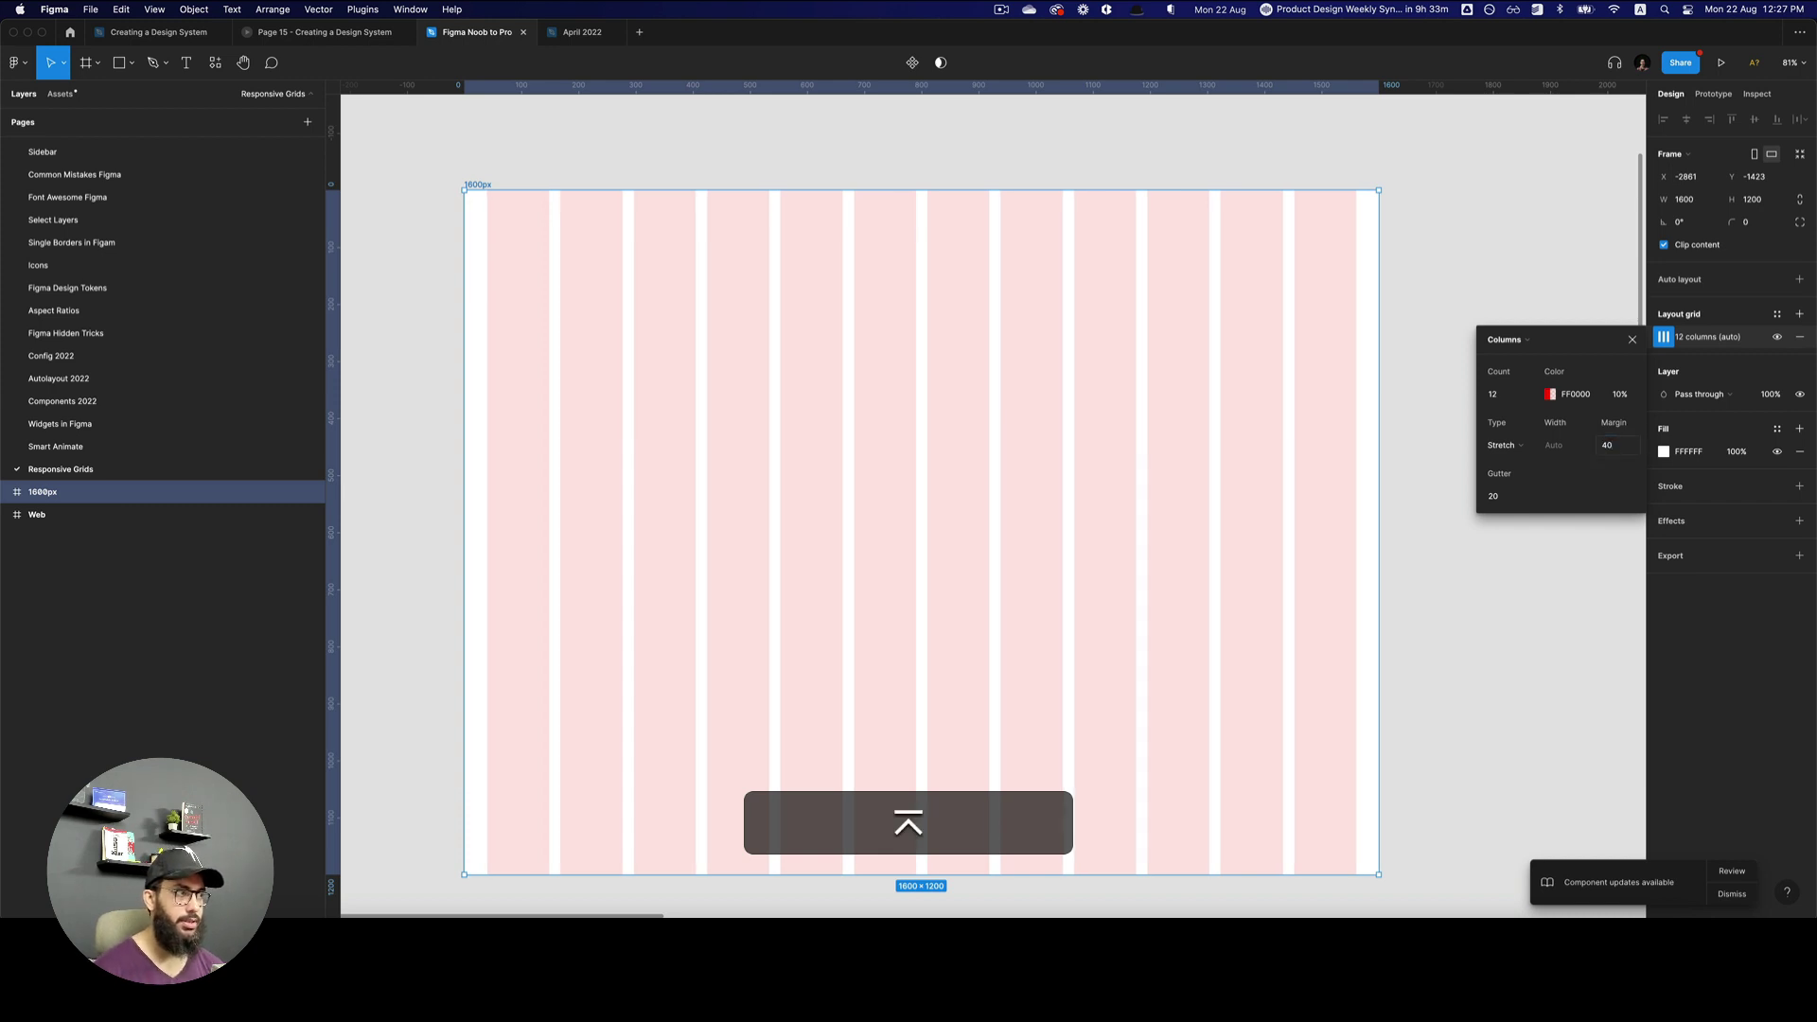
{"action": "left_click", "coordinate": [1506, 497]}
{"action": "type", "text": "16"}
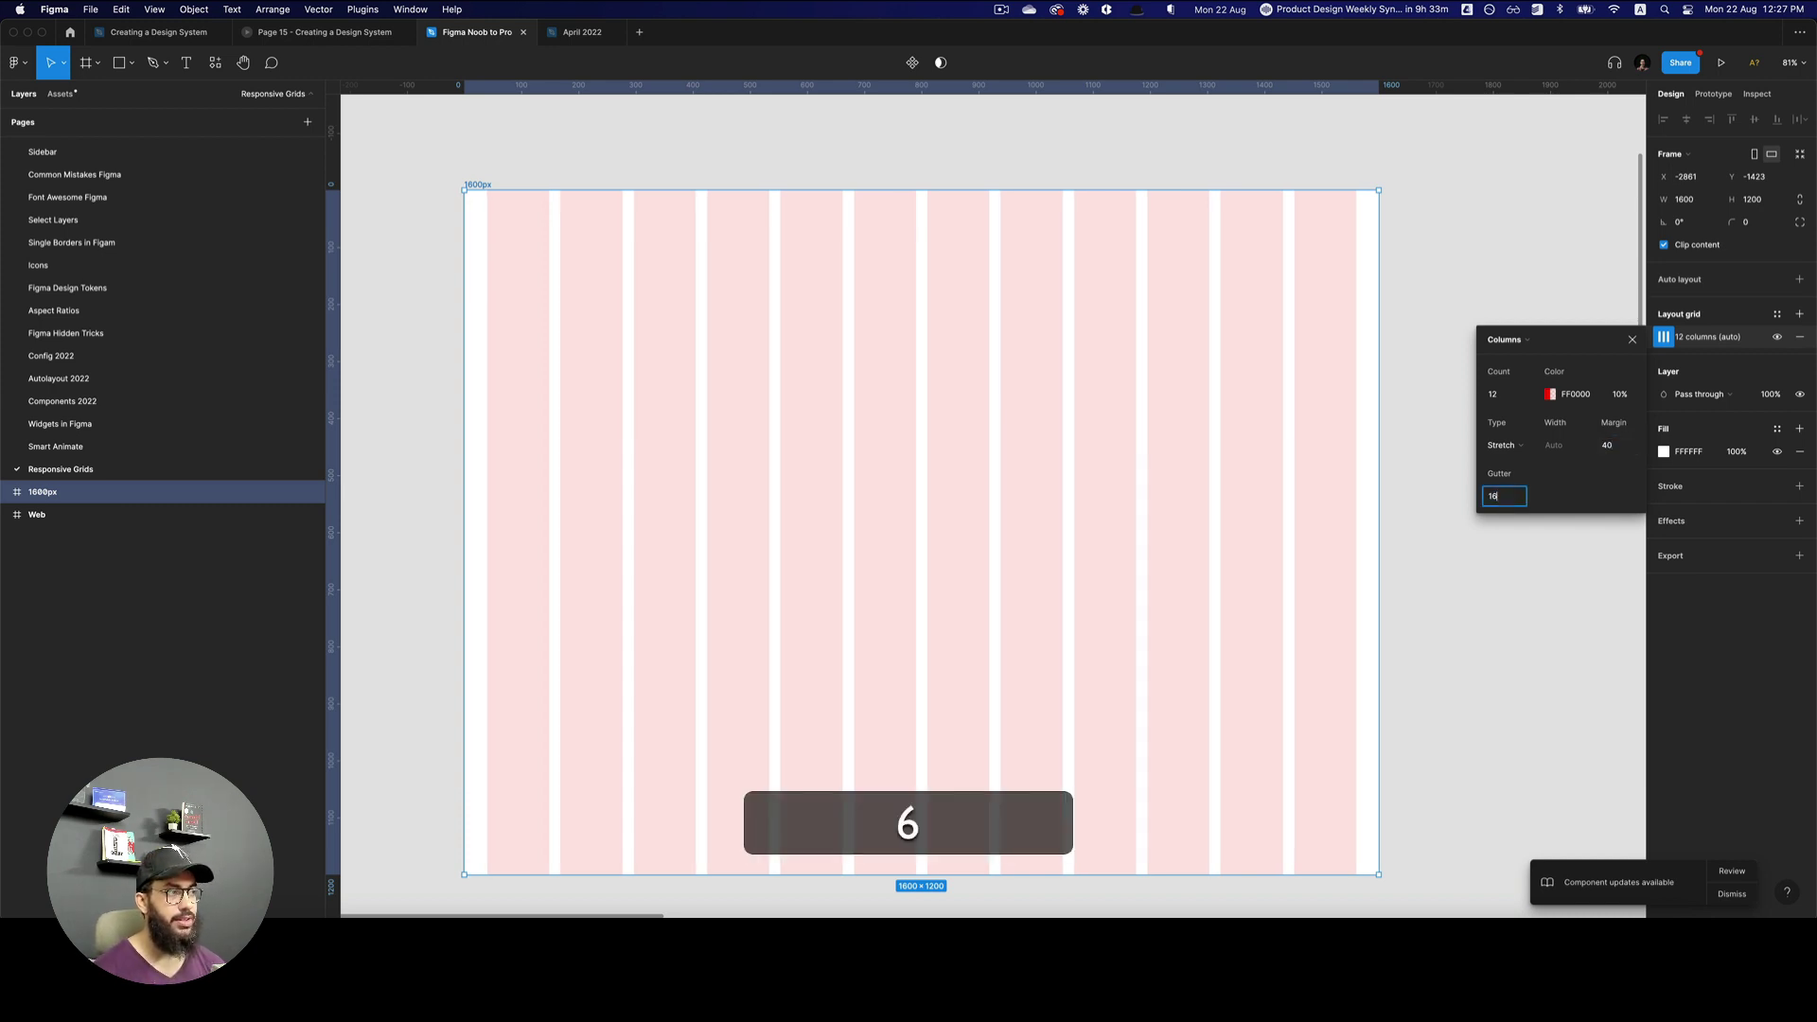
{"action": "key", "text": "Return"}
{"action": "type", "text": "20"}
{"action": "key", "text": "Return"}
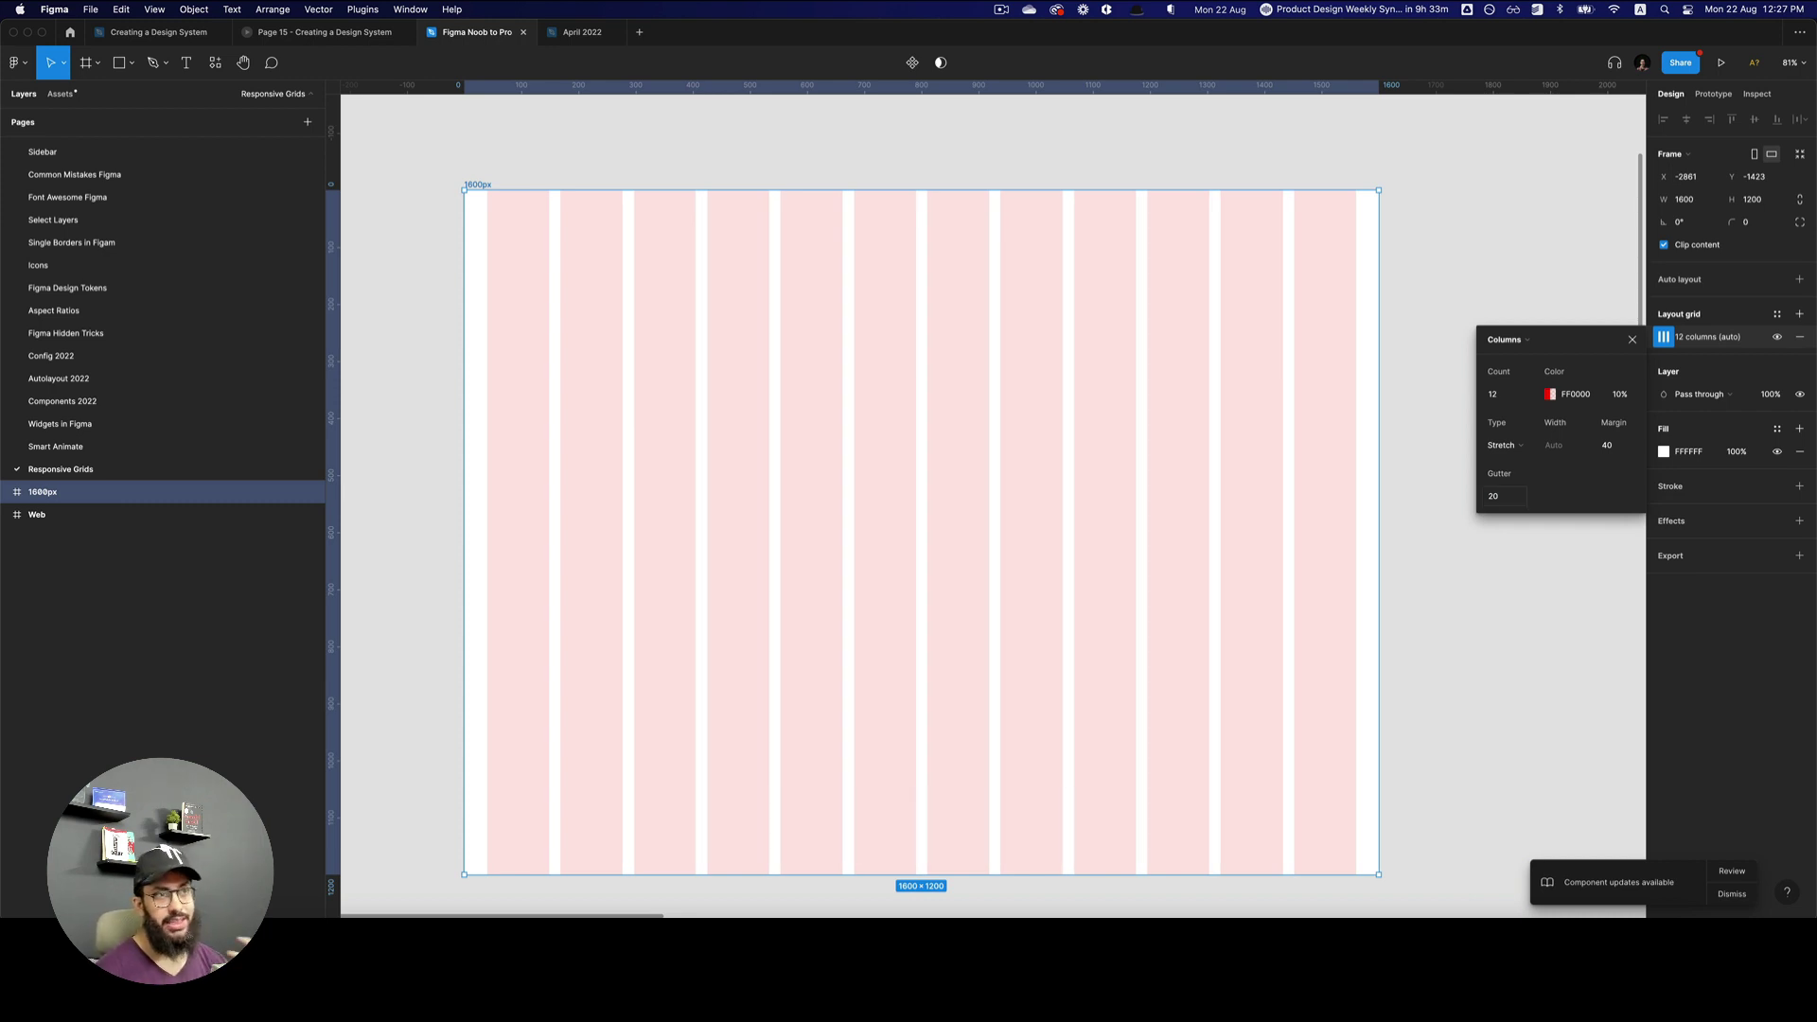
{"action": "key", "text": "Escape"}
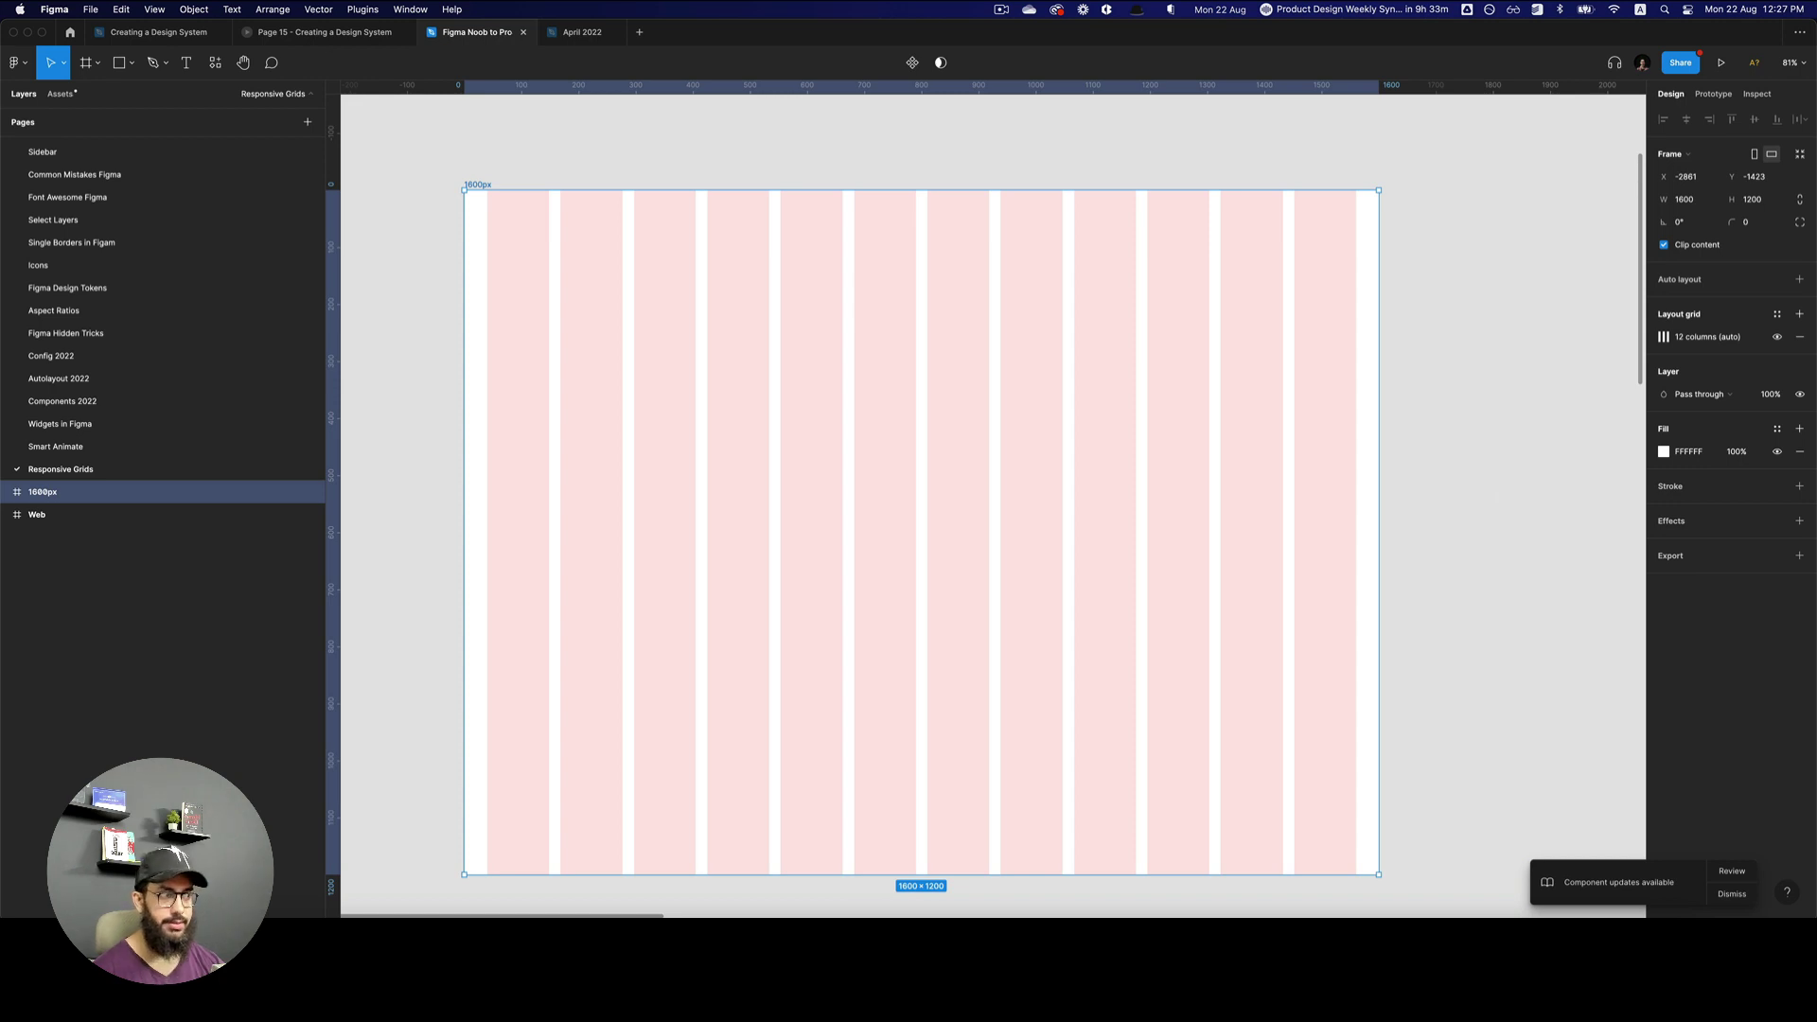
- Stretch the 1600px frame wider to preview the columns, then undo it
{"action": "key", "text": "alt+z"}
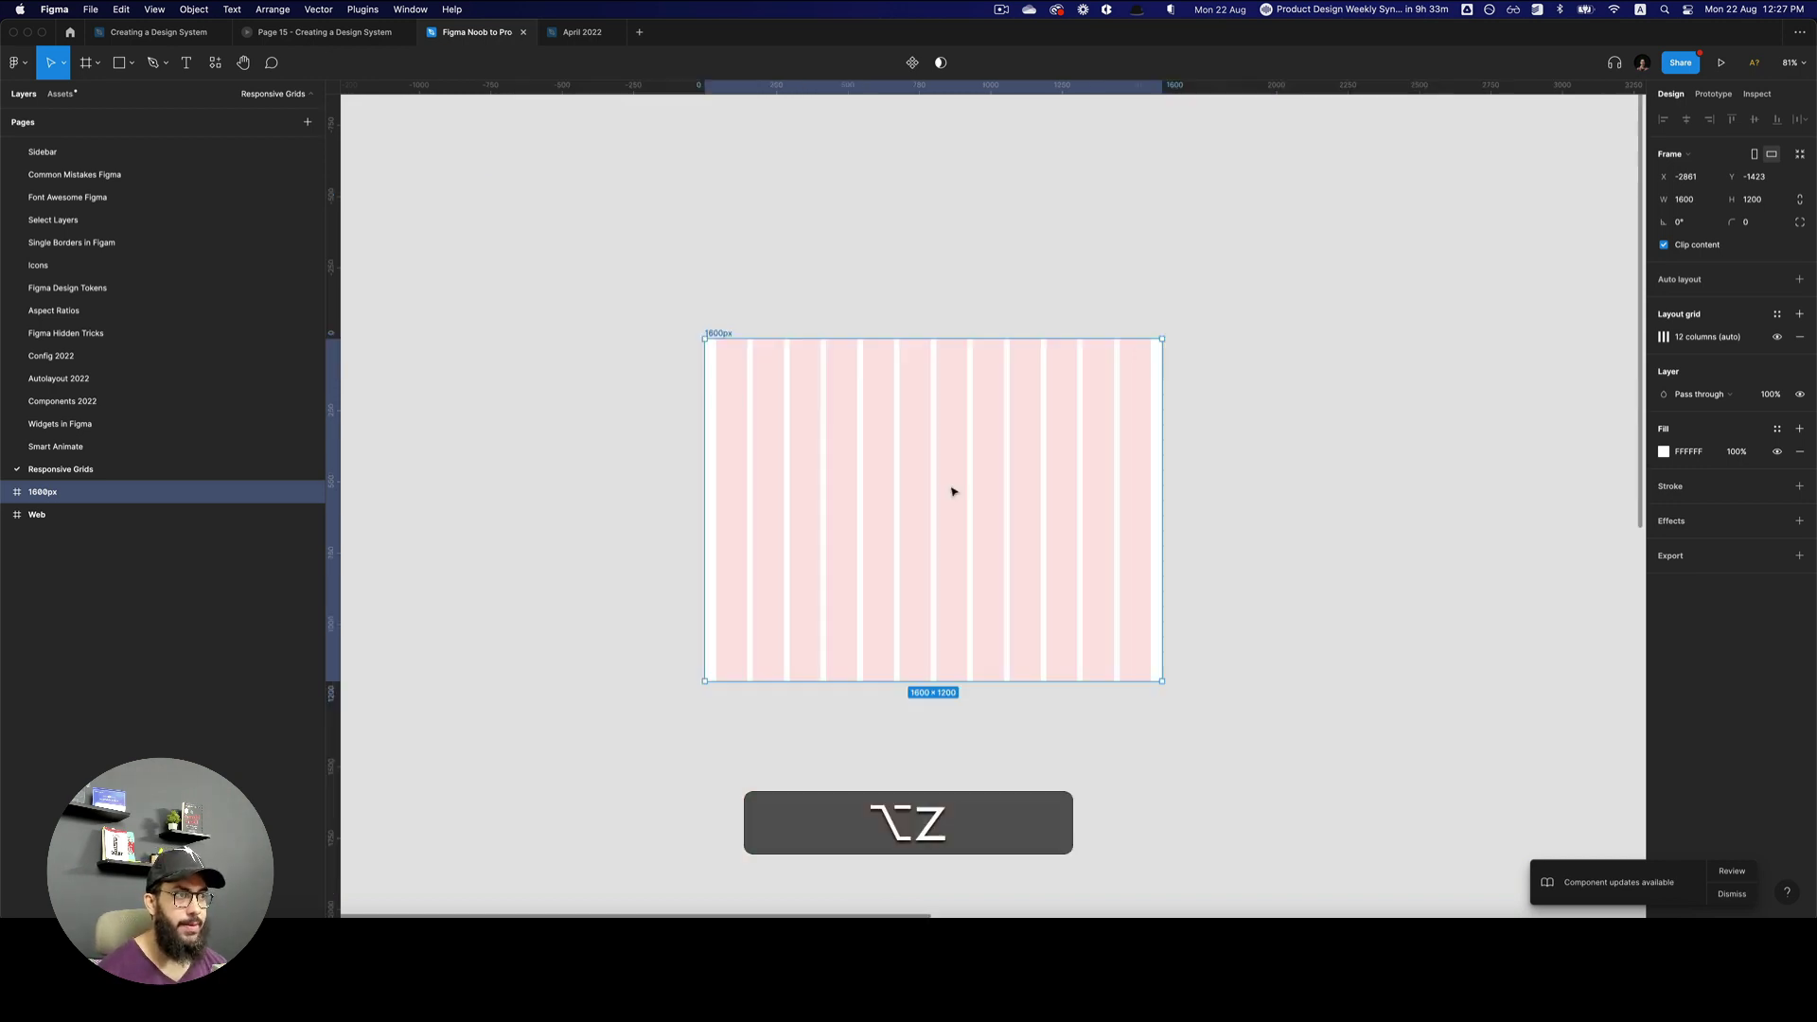
{"action": "left_click", "coordinate": [944, 486], "text": "alt"}
{"action": "left_click_drag", "start_coordinate": [1161, 475], "coordinate": [1214, 415]}
{"action": "key", "text": "super+z"}
- Zoom back in on the frame and bring Chrome's YouTube results to the front
{"action": "key", "text": "z"}
{"action": "left_click", "coordinate": [1049, 422]}
{"action": "key", "text": "space"}
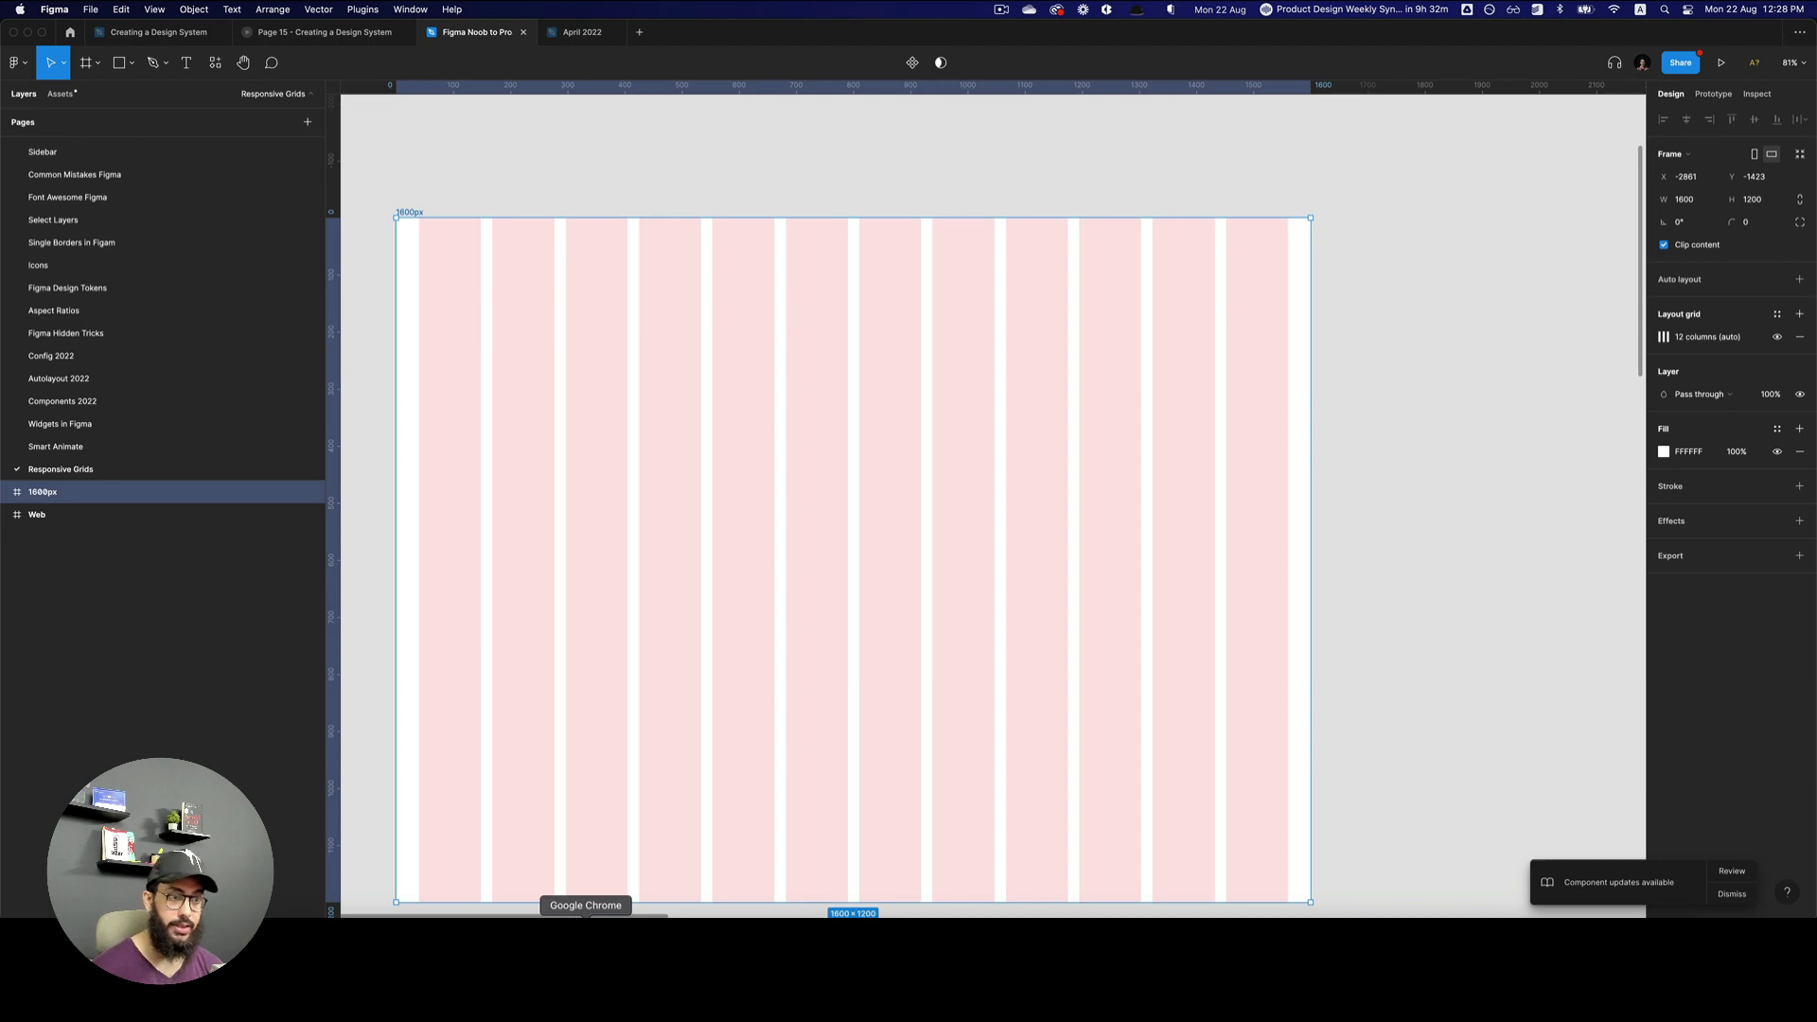
{"action": "left_click", "coordinate": [585, 916]}
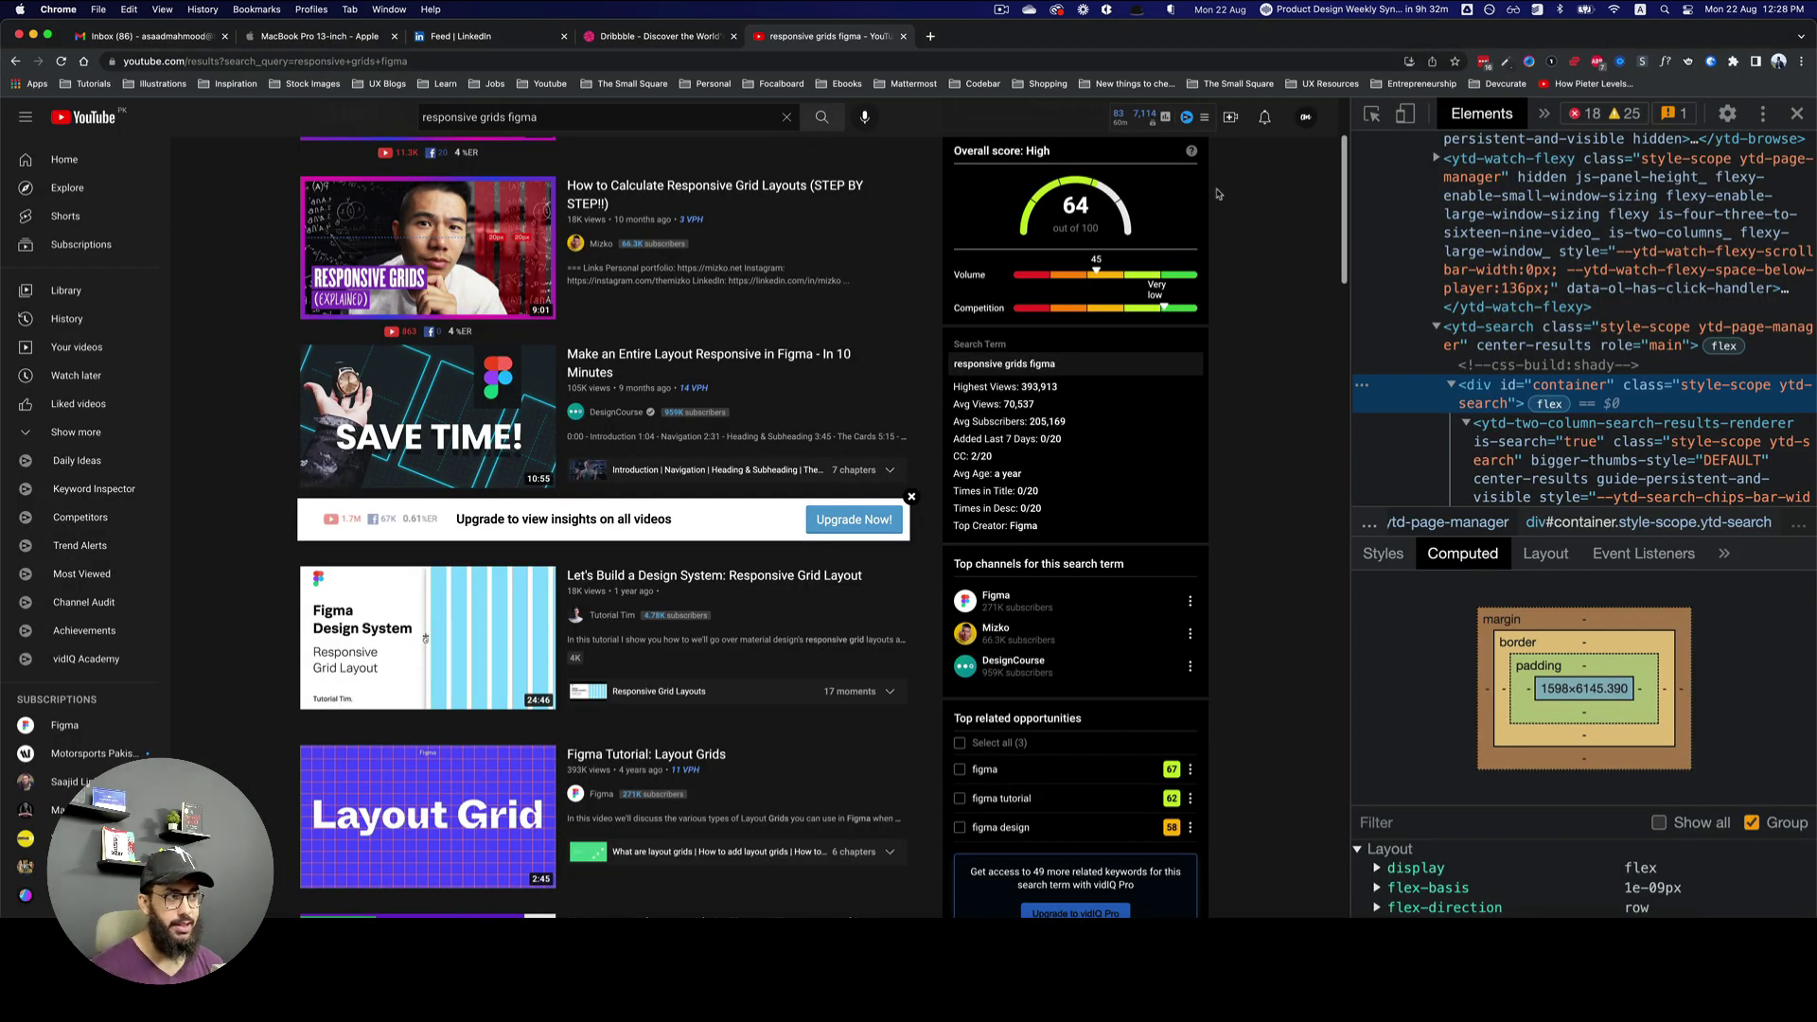
- Close Chrome's developer tools, then widen the Figma frame to 2084 px
{"action": "scroll", "coordinate": [1273, 255], "scroll_direction": "up", "scroll_amount": 3}
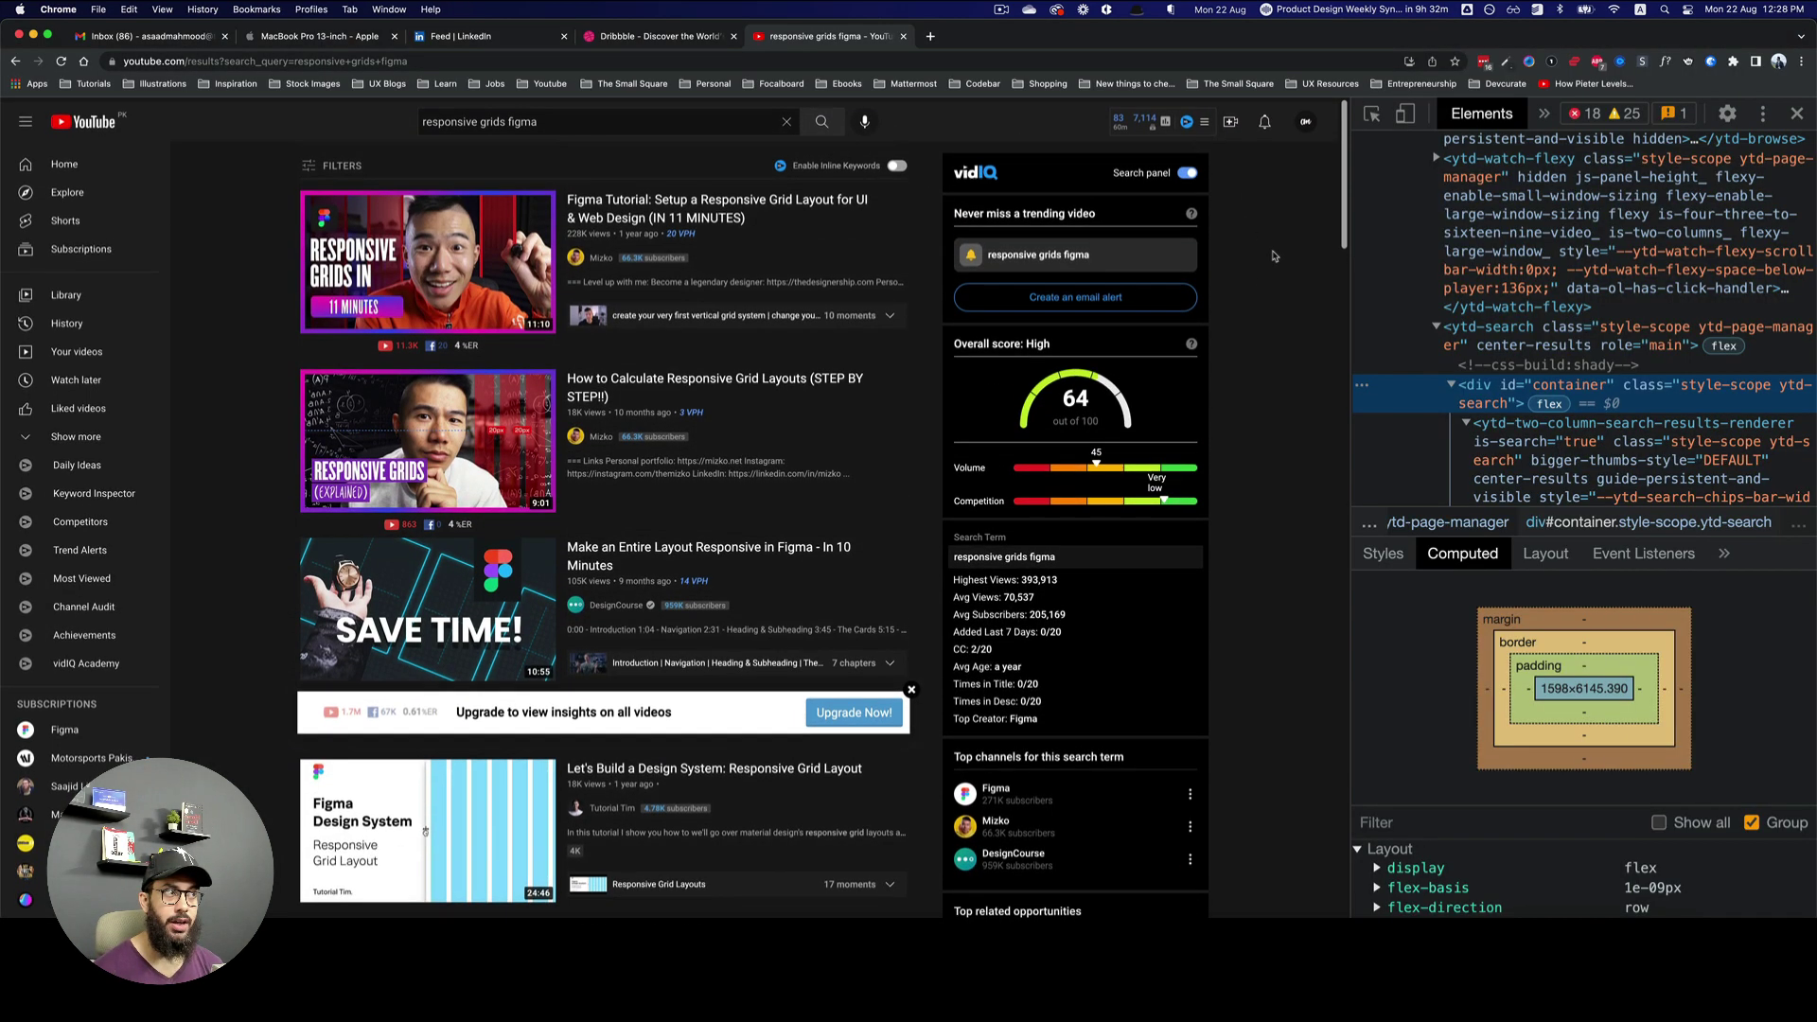
{"action": "left_click", "coordinate": [1800, 115]}
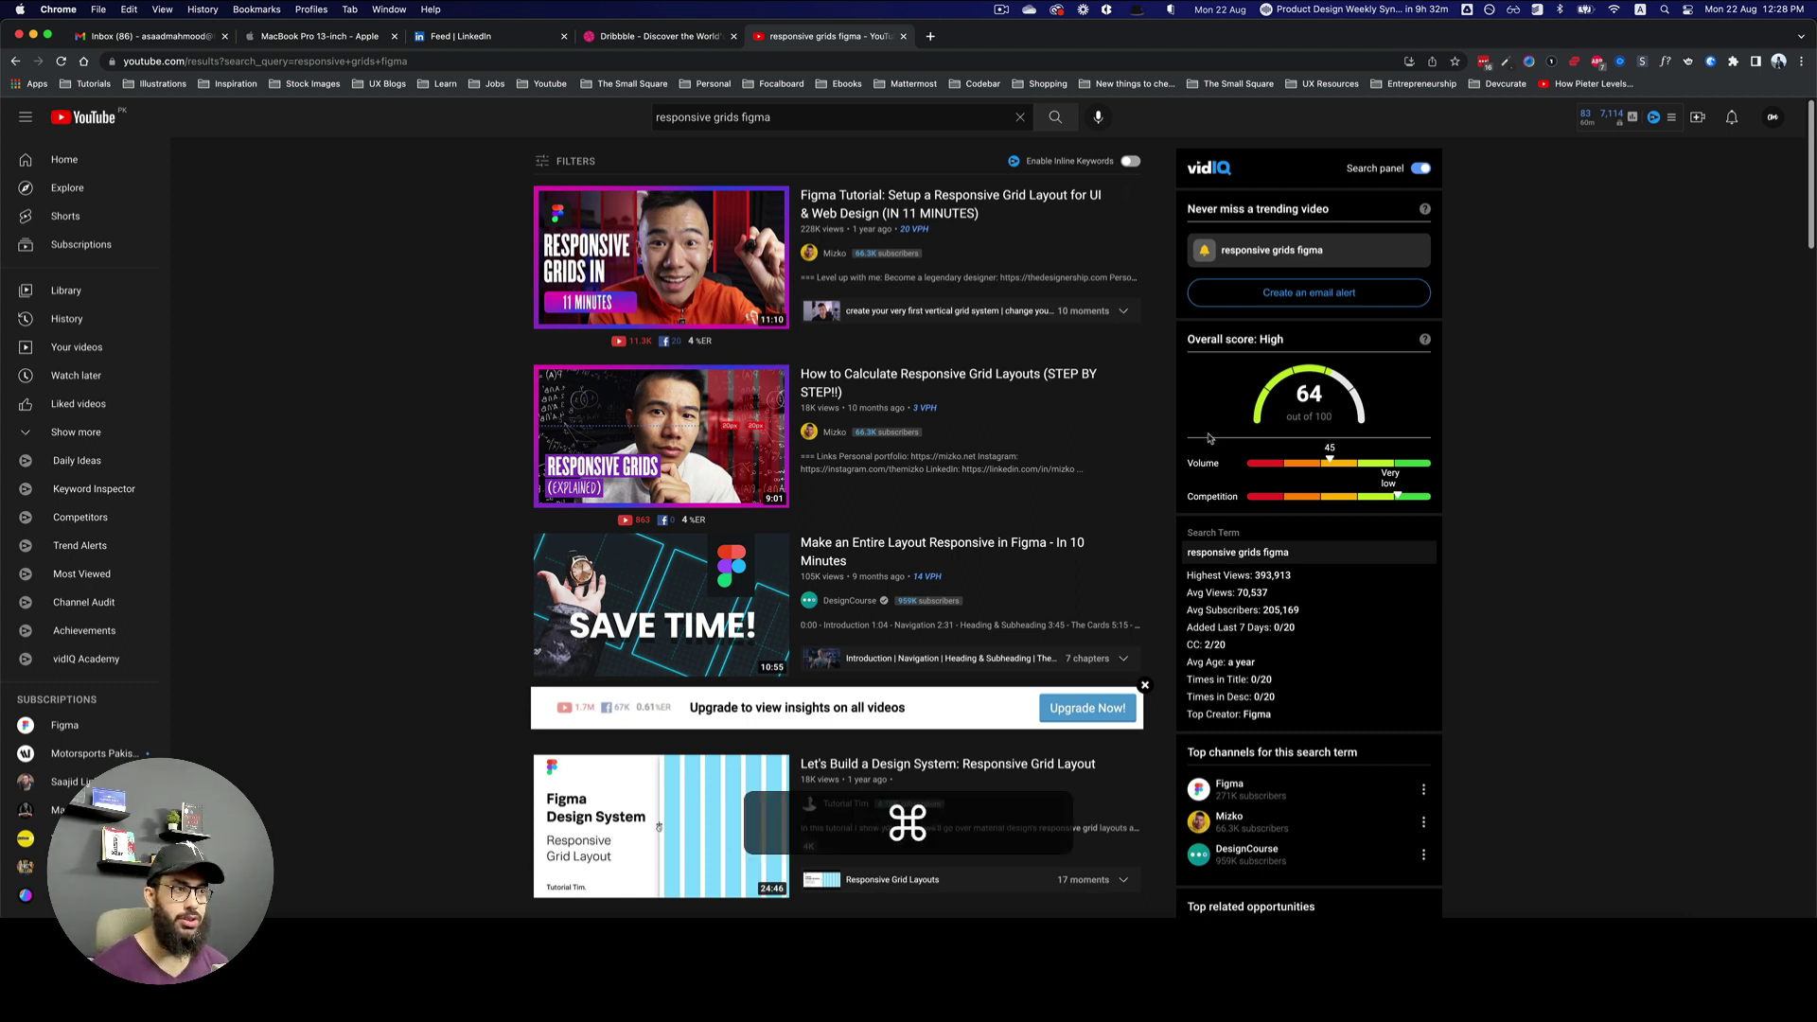
{"action": "key", "text": "super+Tab"}
{"action": "left_click_drag", "start_coordinate": [1315, 377], "coordinate": [1588, 379]}
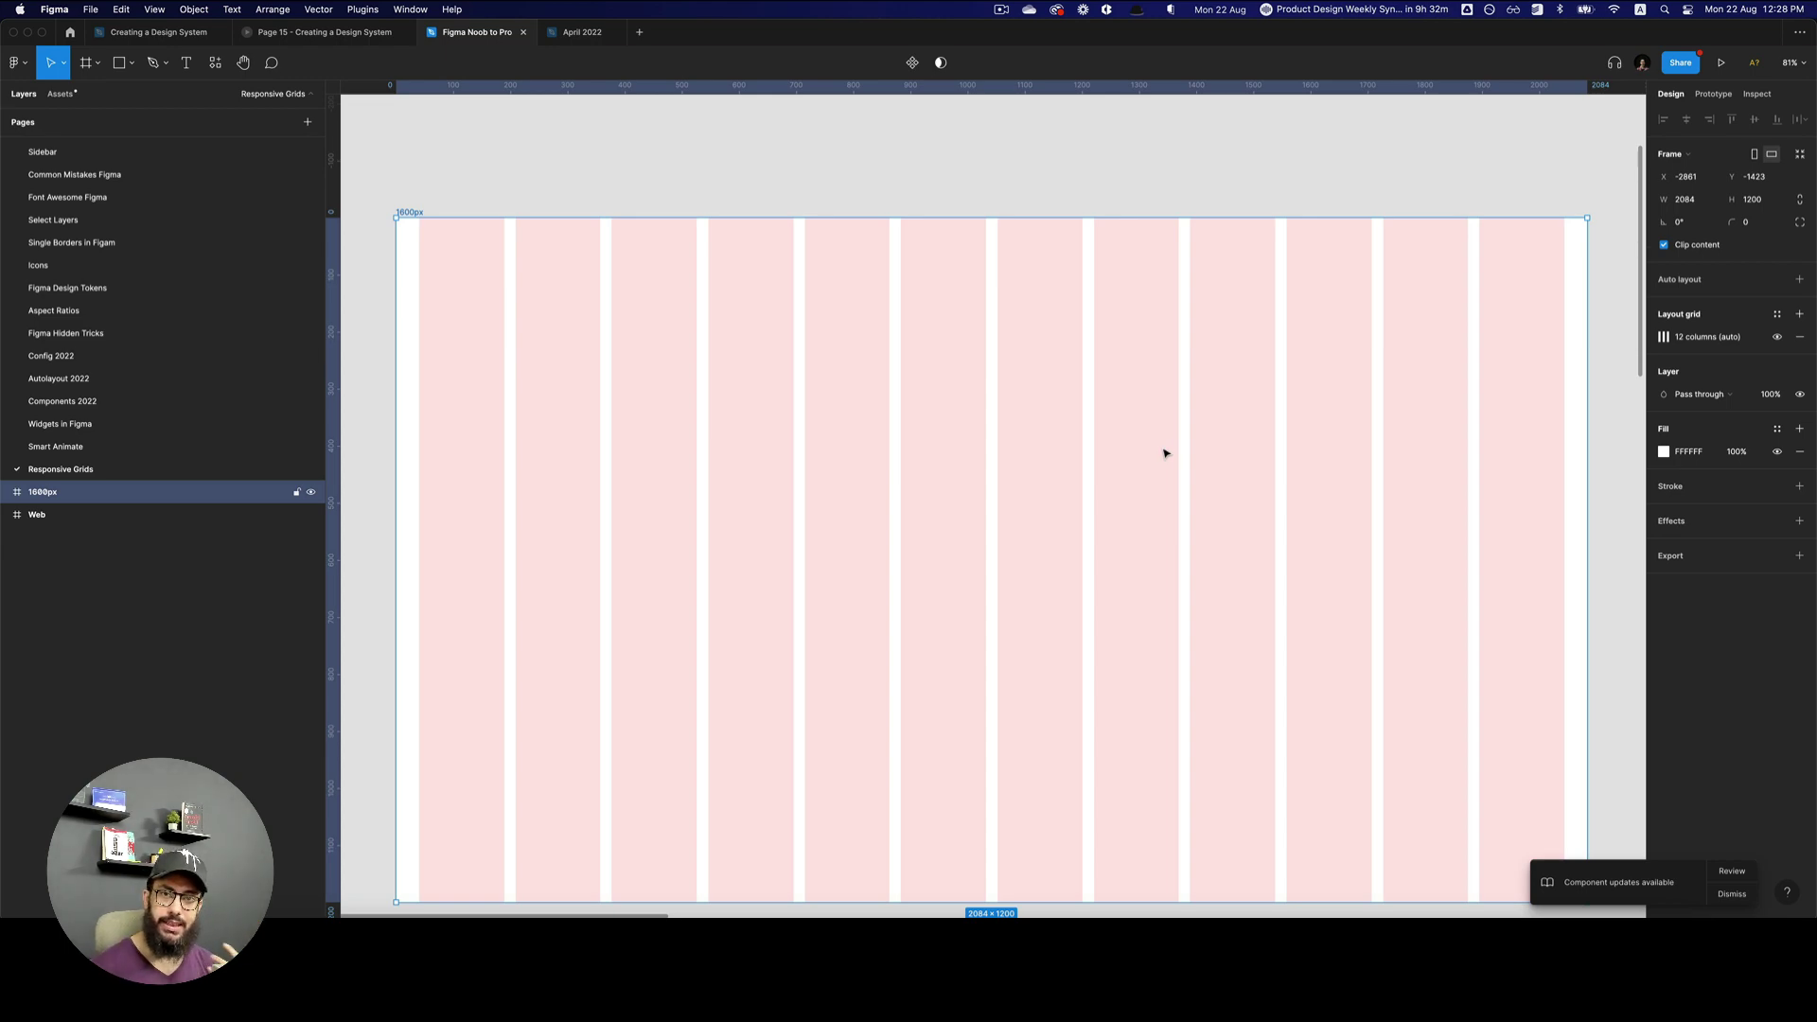
- Switch from Figma to Chrome's YouTube 'responsive grids figma' results
{"action": "key", "text": "super+Tab"}
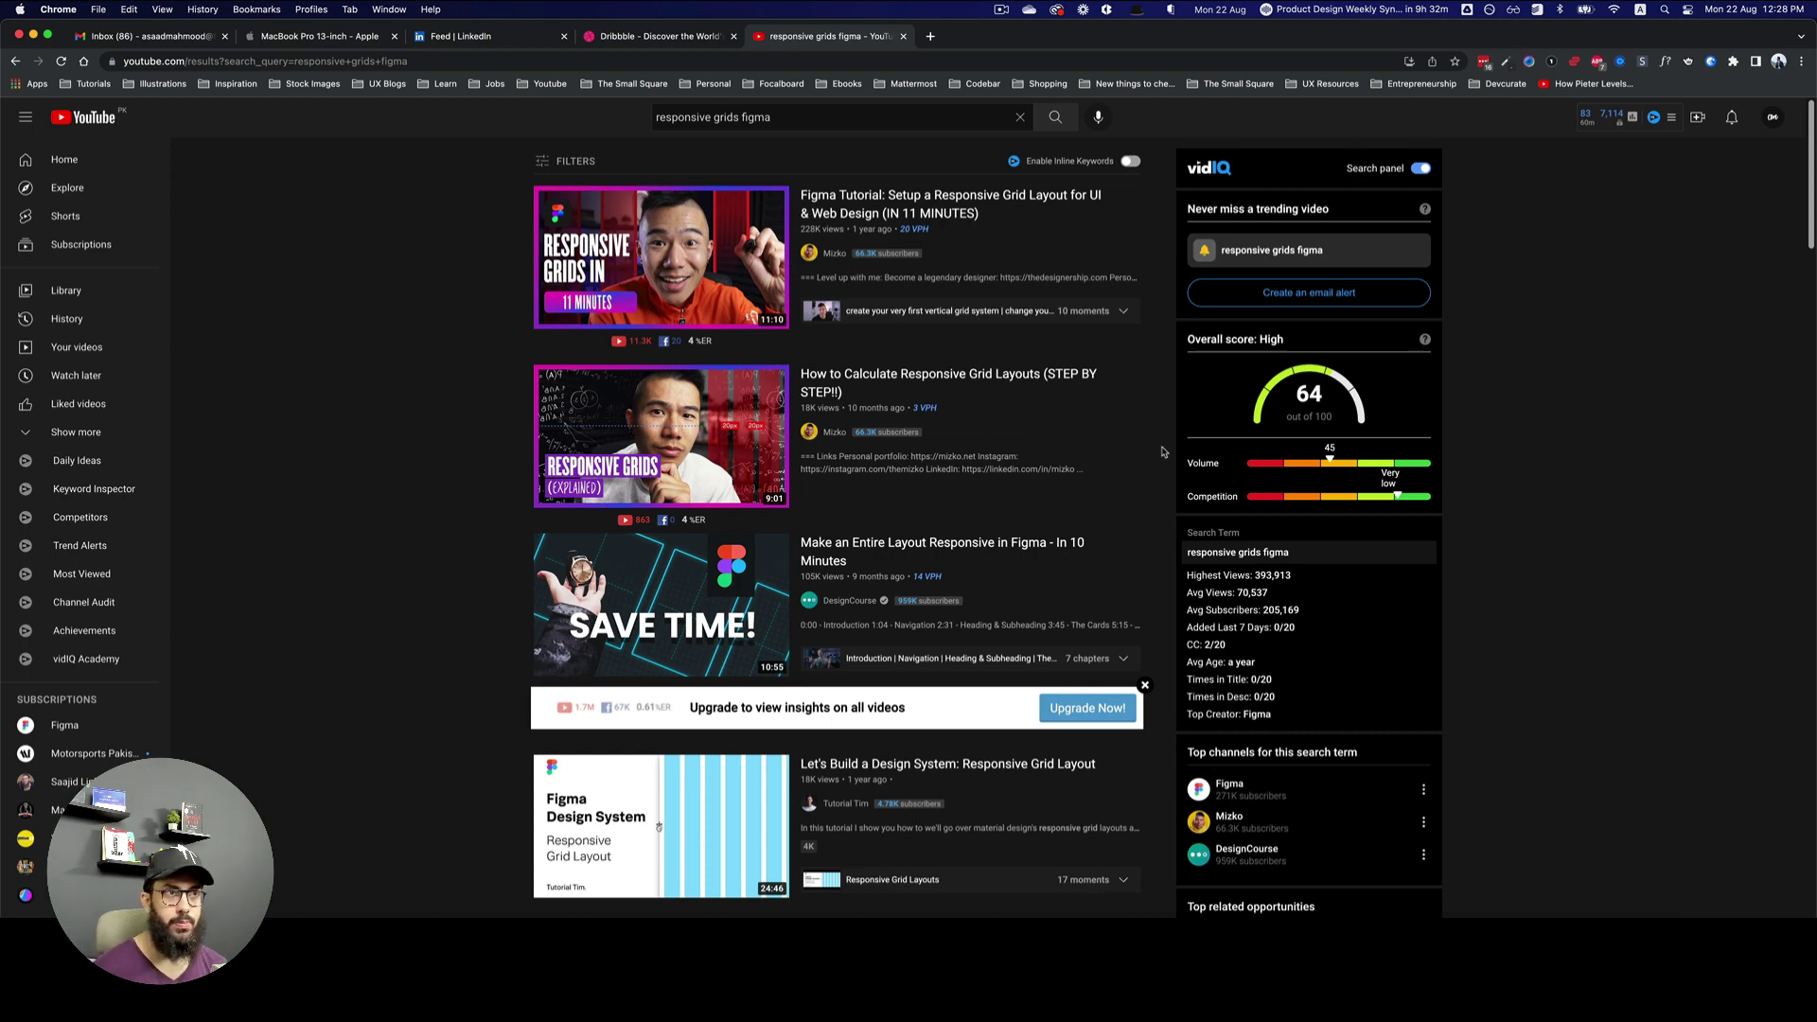
- Show the LinkedIn tab, zoom it to 50% and back to 100%, then return to Figma
{"action": "left_click", "coordinate": [432, 40]}
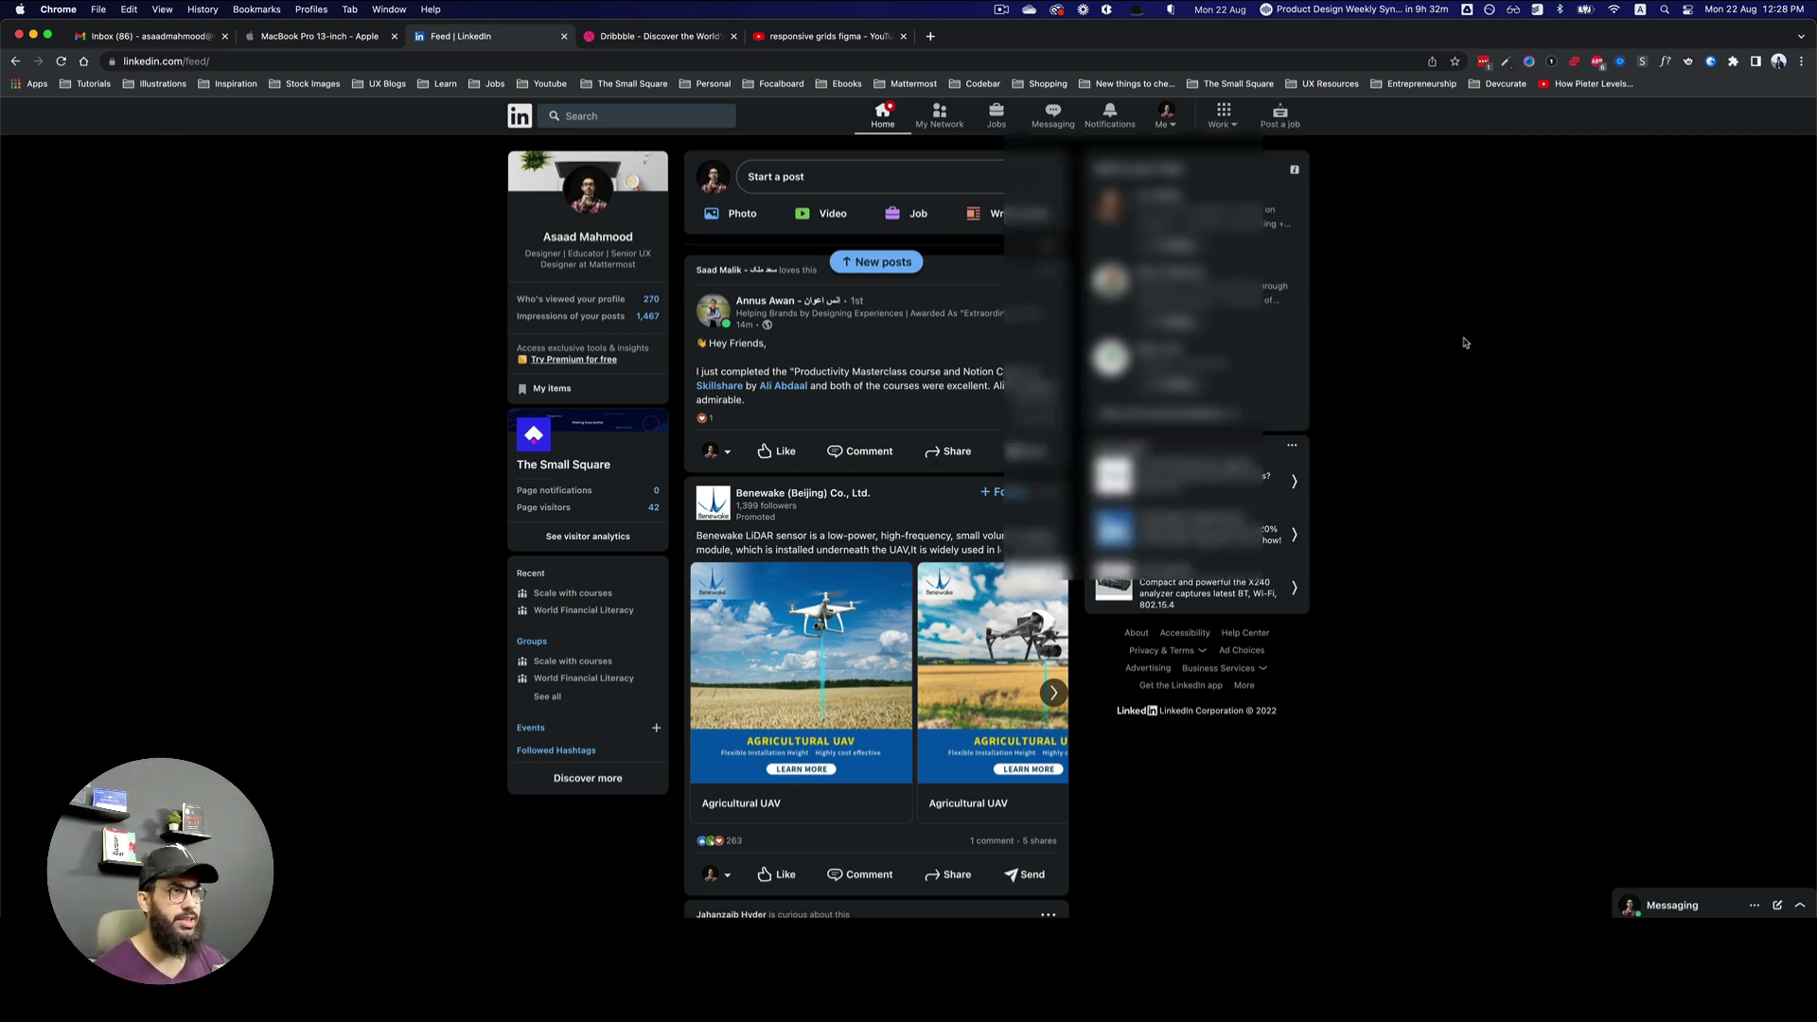
{"action": "key", "text": "super+minus"}
{"action": "key", "text": "super+minus"}
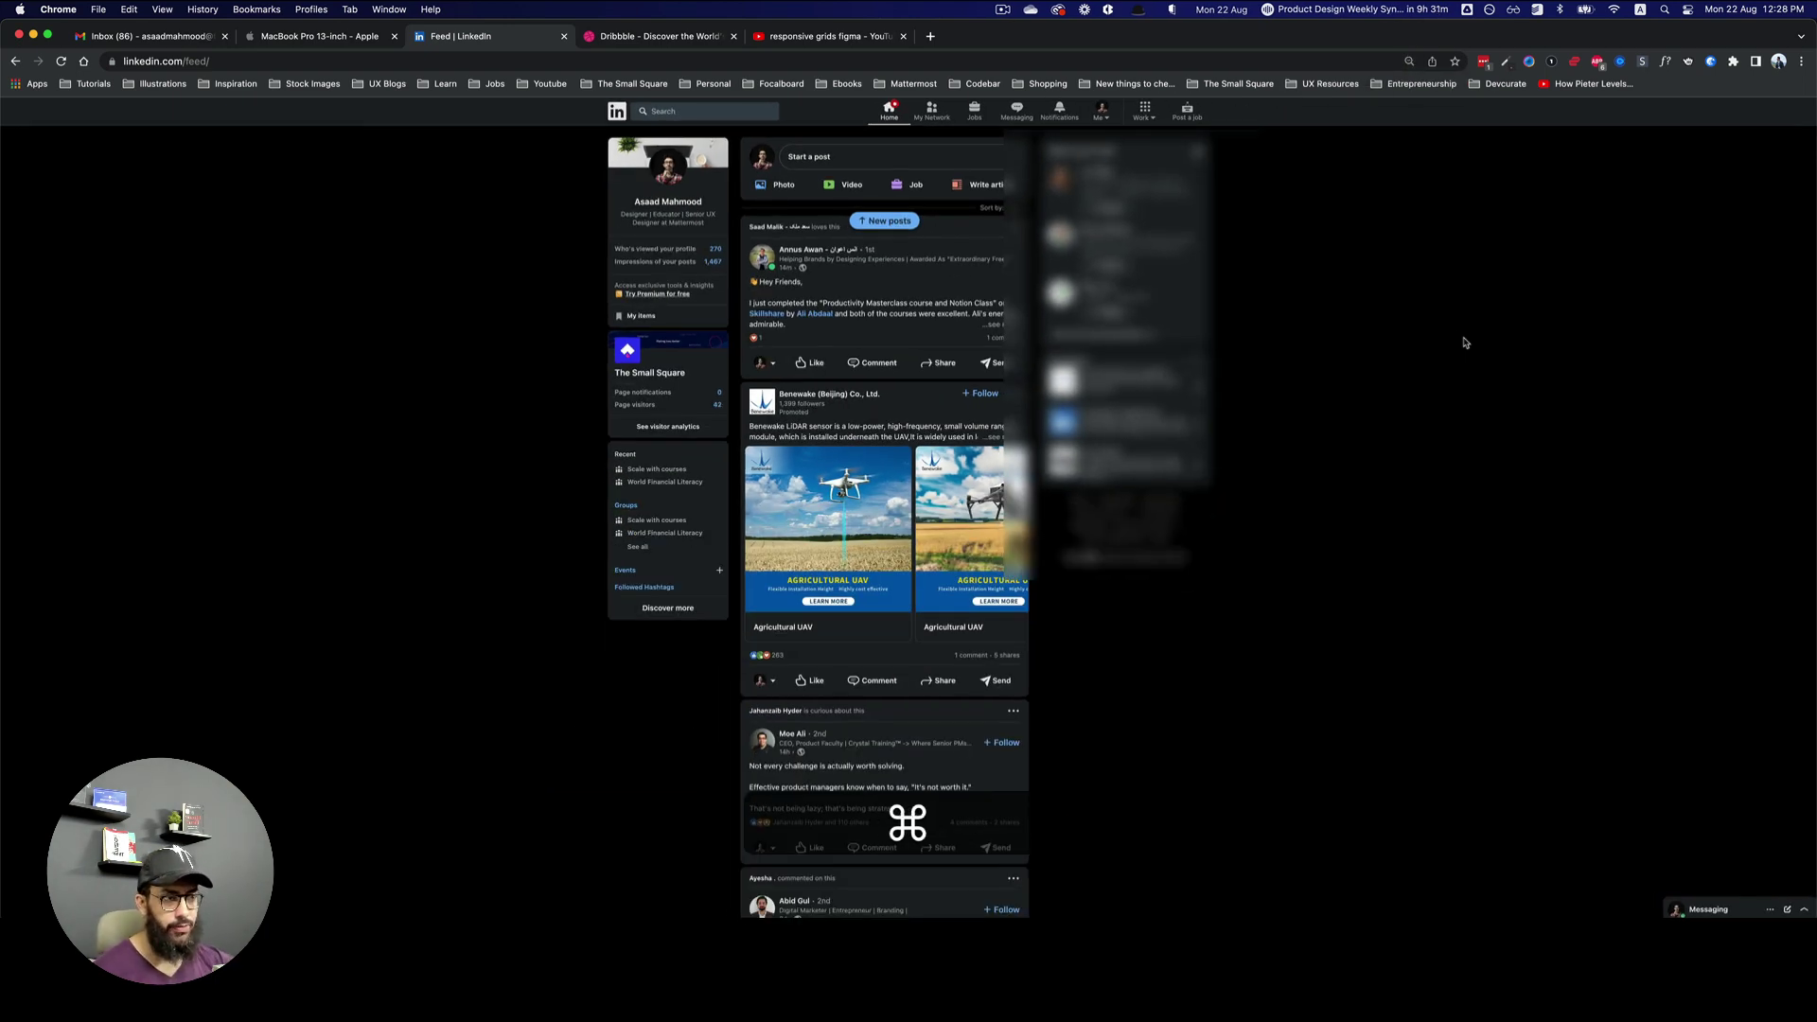
{"action": "key", "text": "super+minus"}
{"action": "key", "text": "super+minus"}
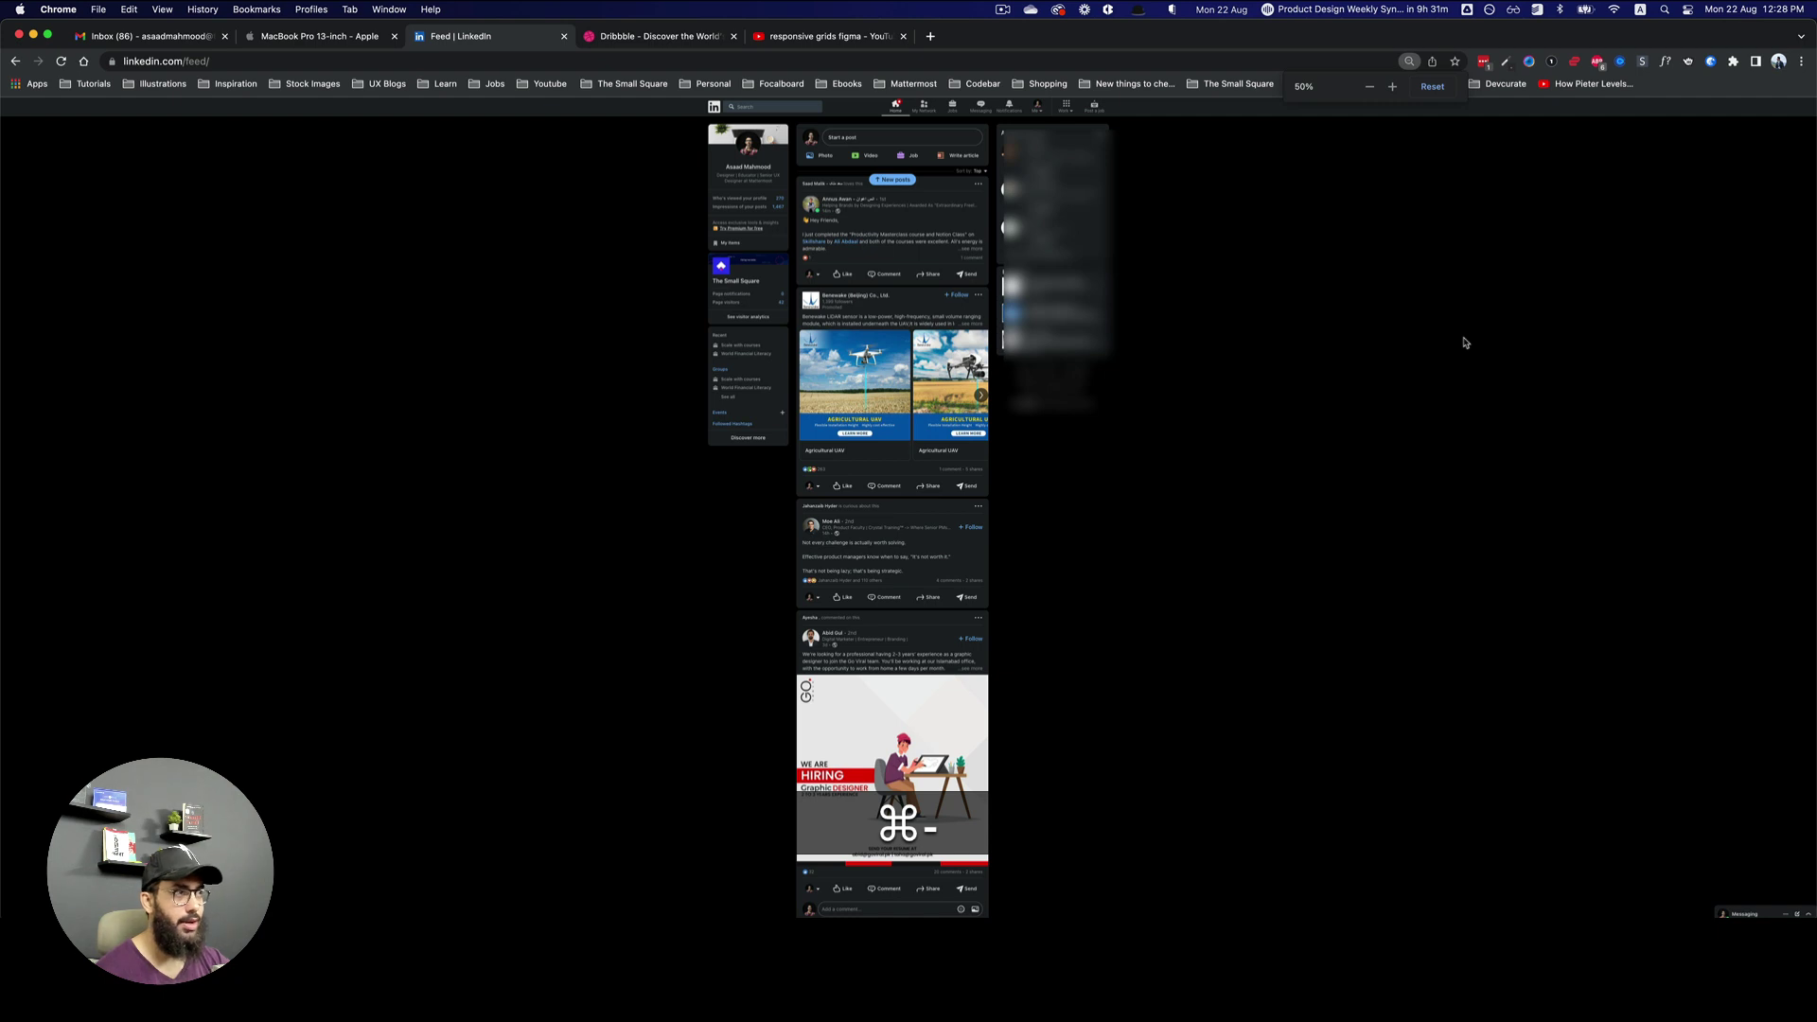
{"action": "key", "text": "super+0"}
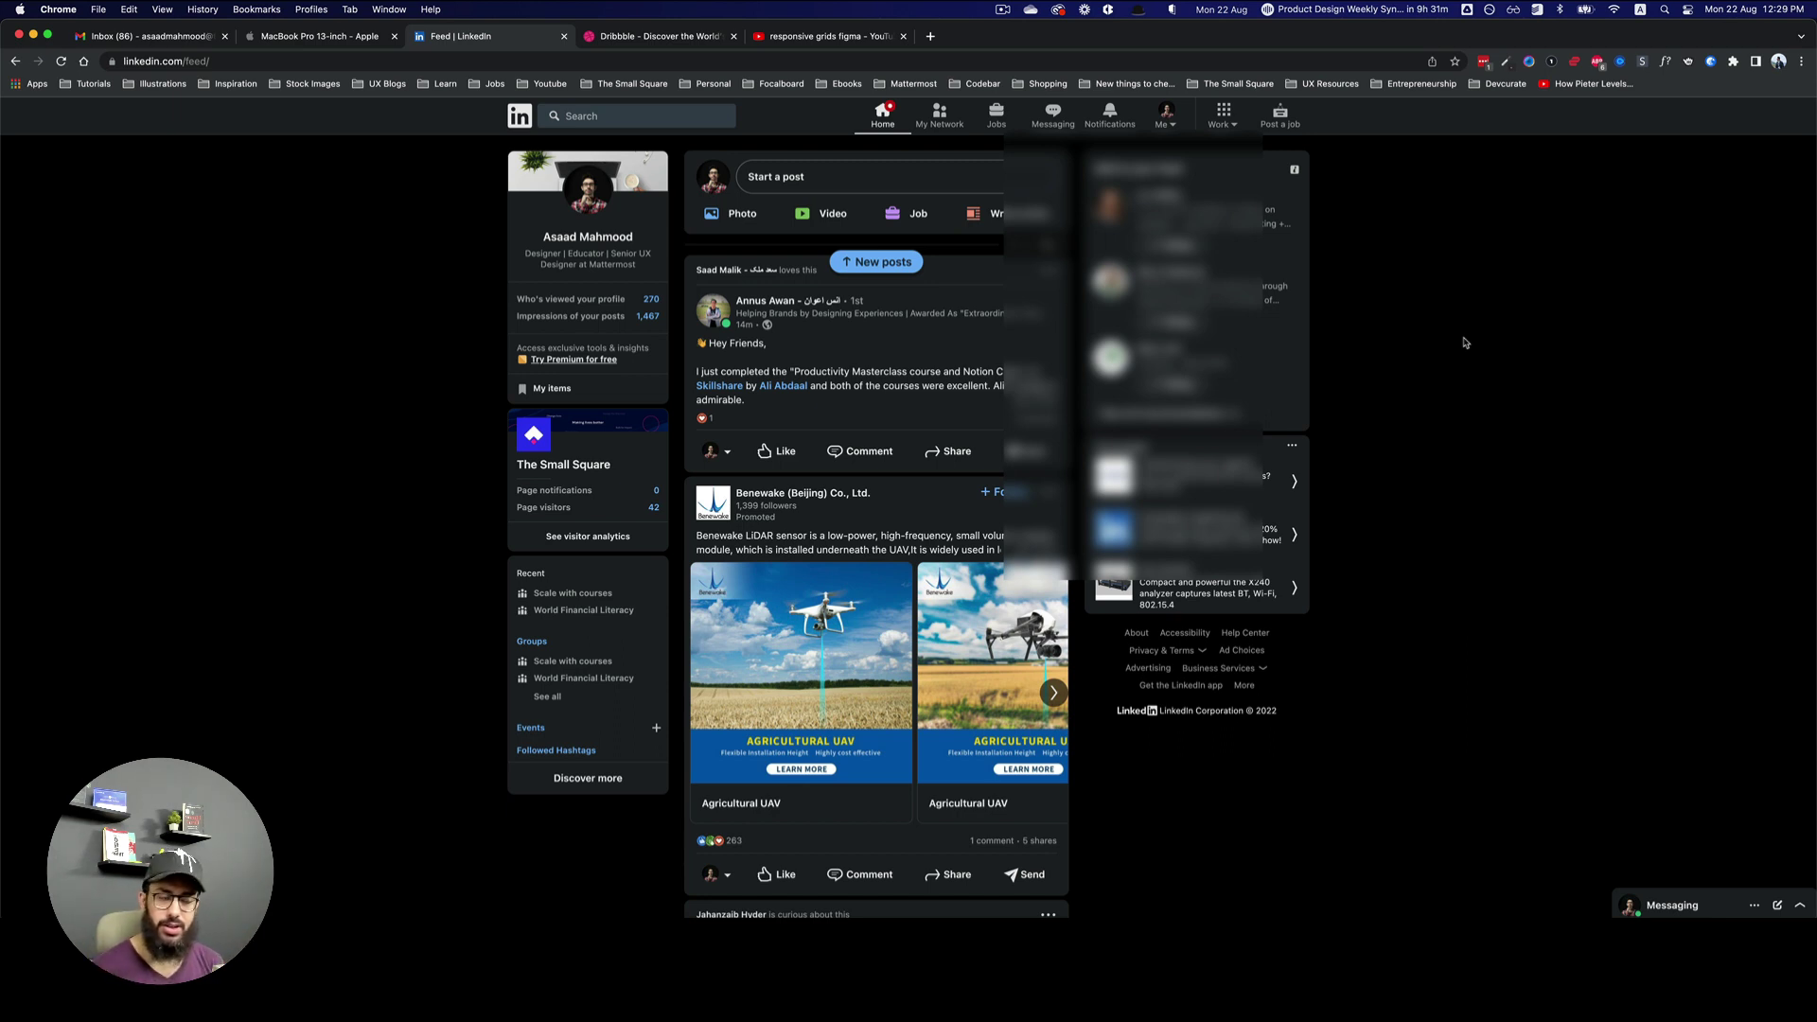
{"action": "key", "text": "super+Tab"}
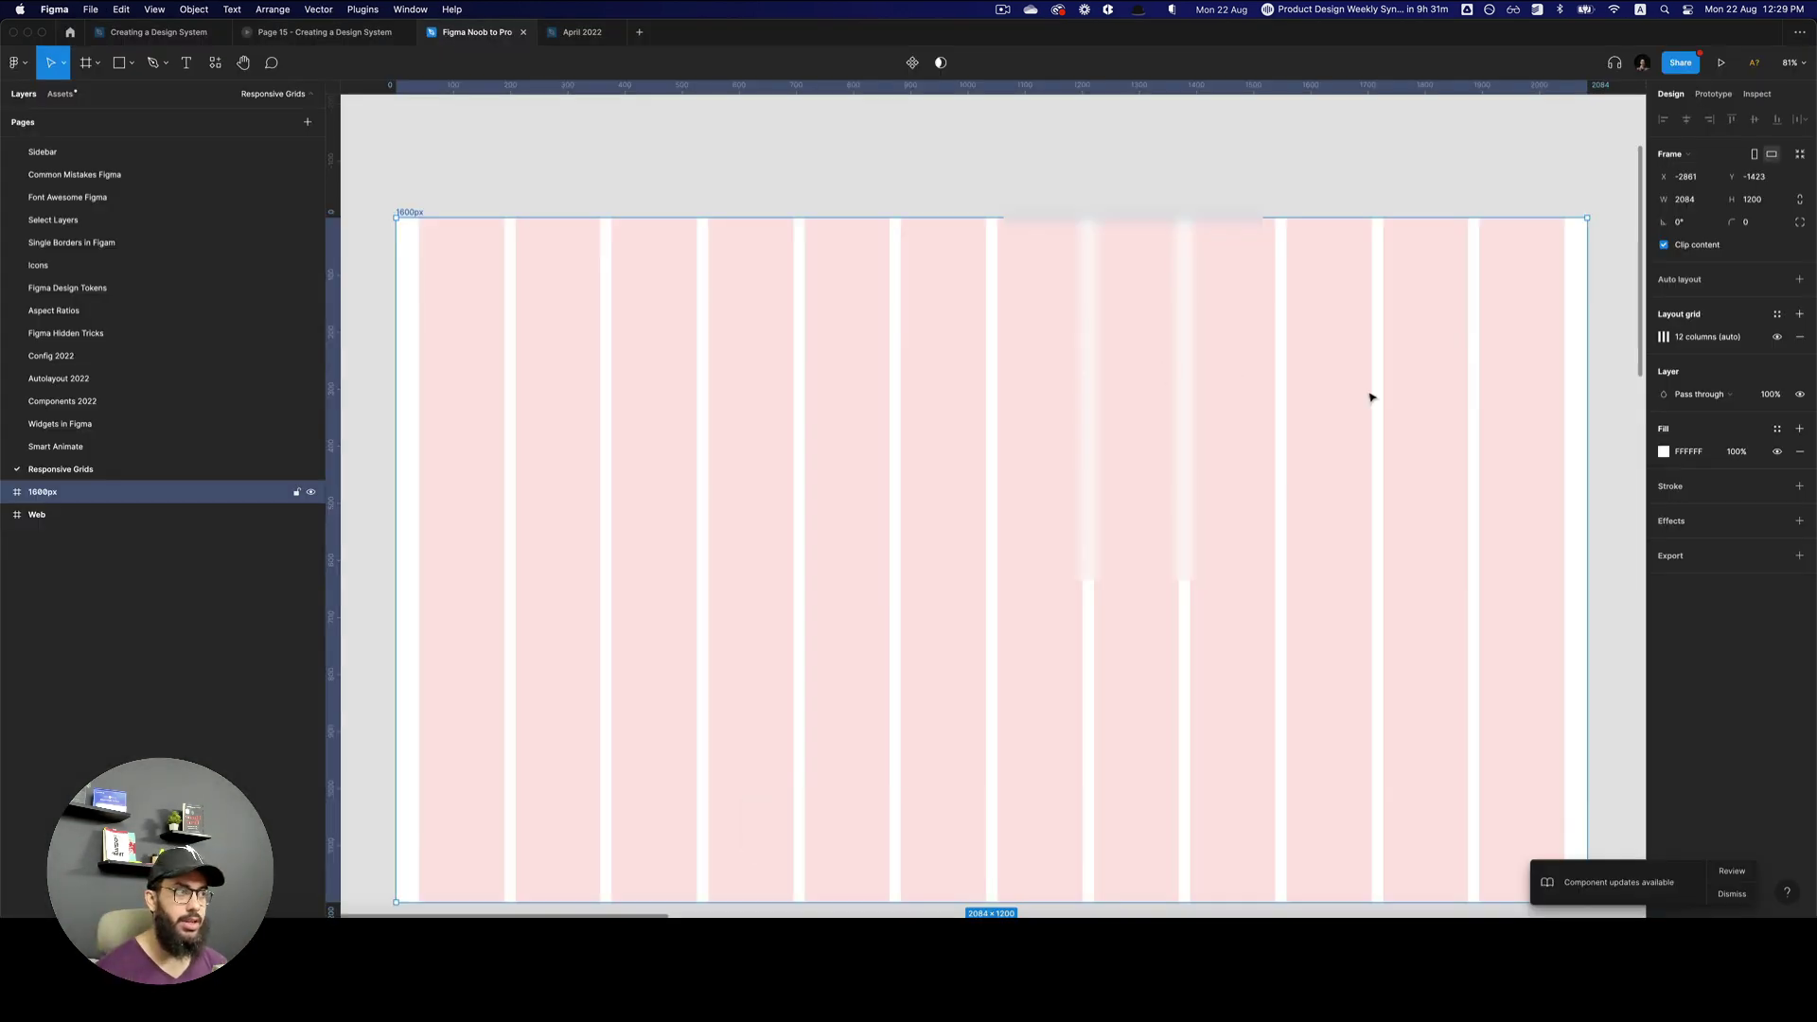
- Try Center as the column grid type, then undo it
{"action": "left_click", "coordinate": [1369, 397], "text": "alt"}
{"action": "left_click", "coordinate": [1647, 338]}
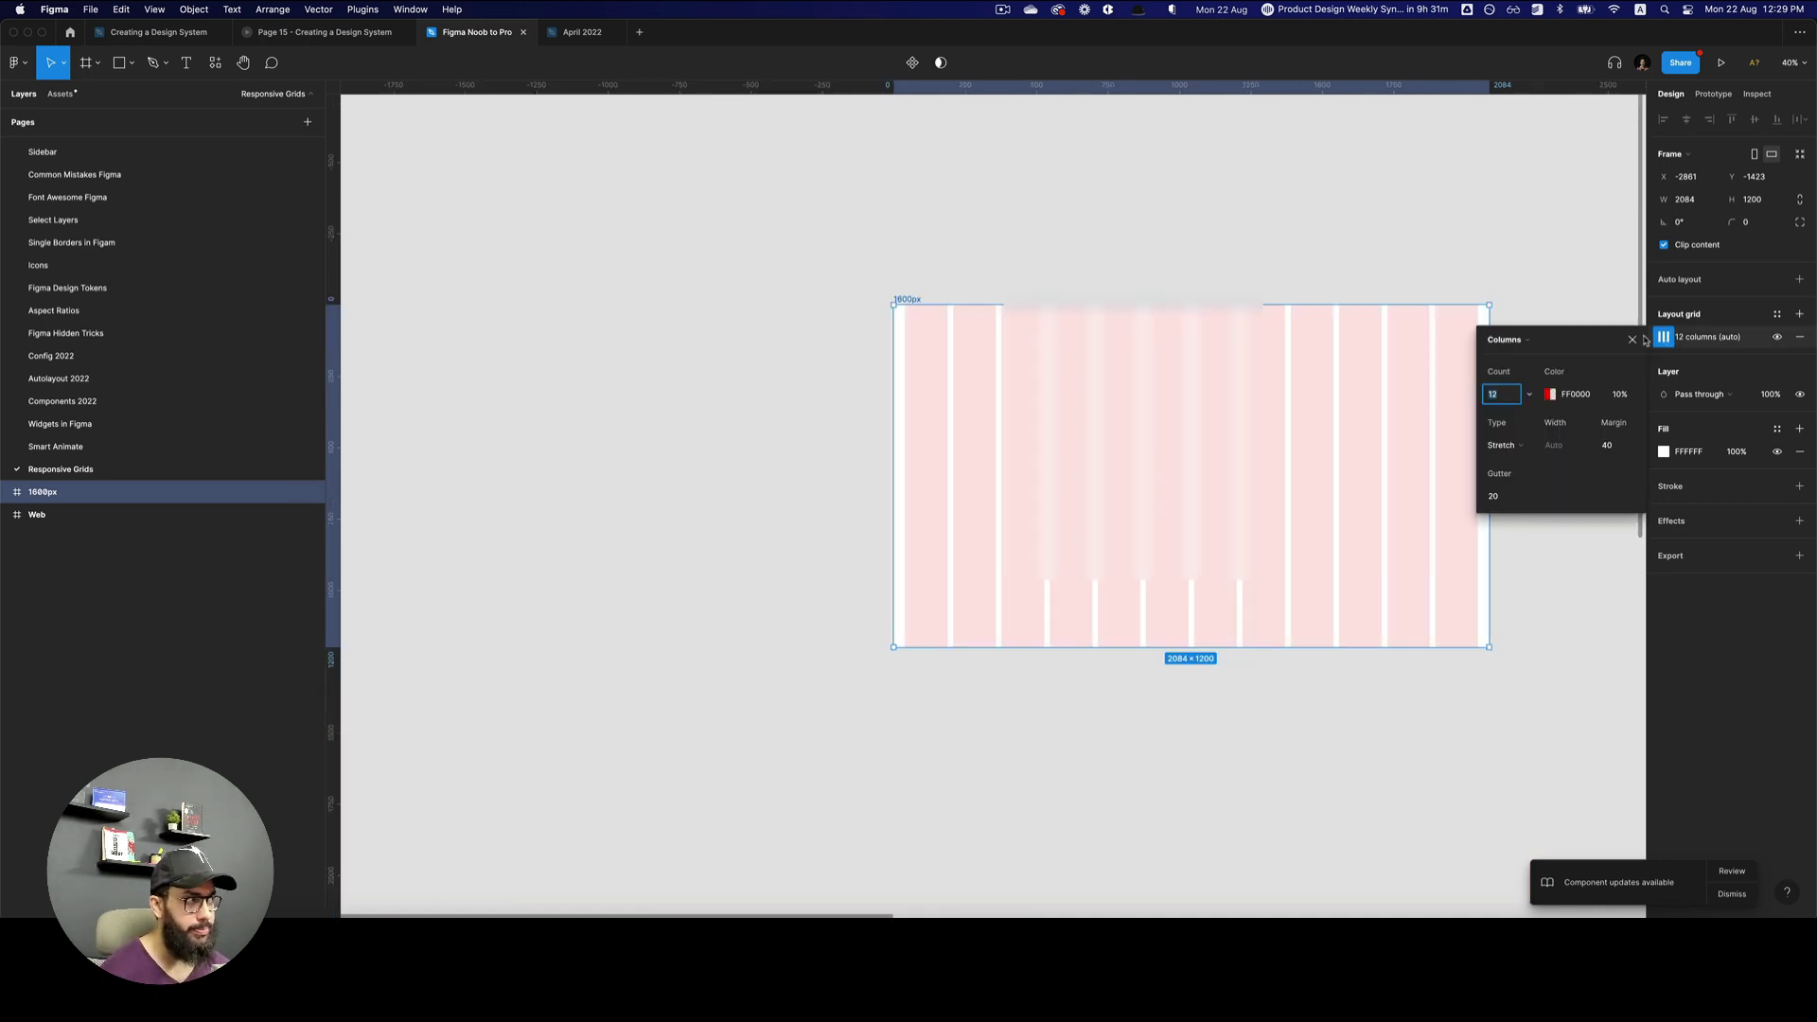
{"action": "scroll", "coordinate": [1391, 297], "scroll_direction": "right", "scroll_amount": 5}
{"action": "key", "text": "Escape"}
{"action": "left_click", "coordinate": [1512, 445]}
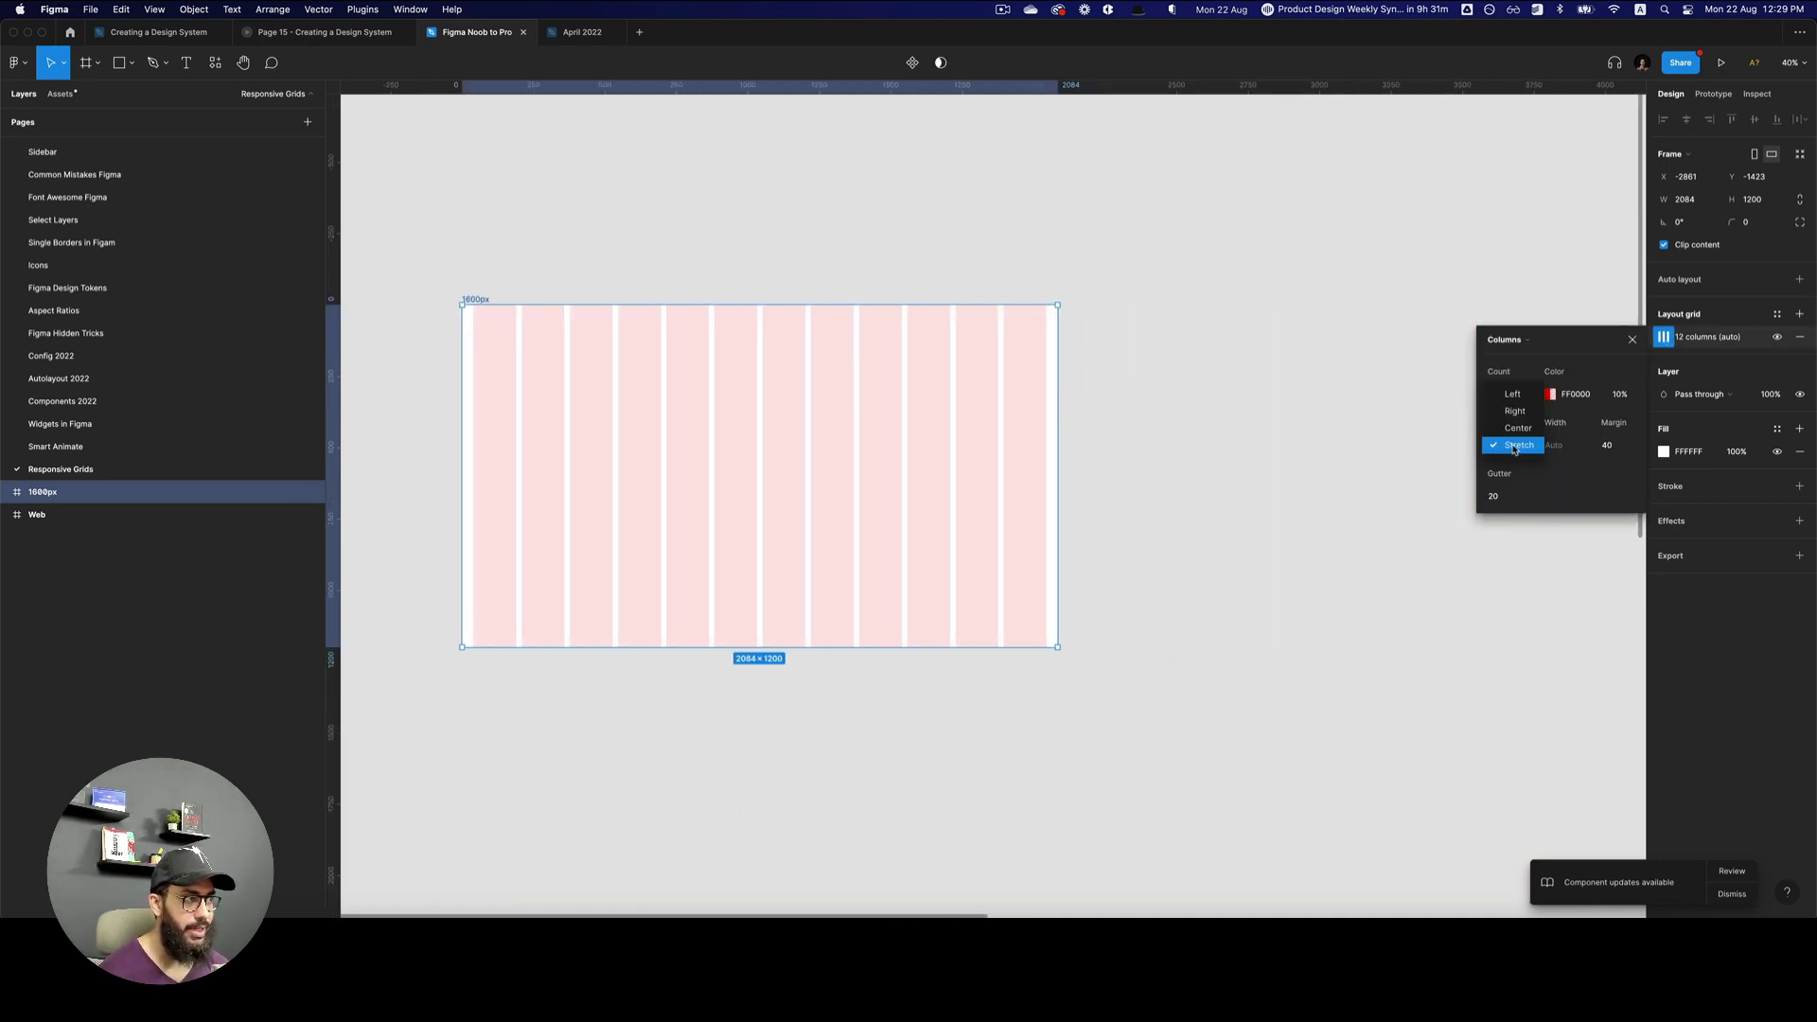
{"action": "left_click", "coordinate": [1516, 428]}
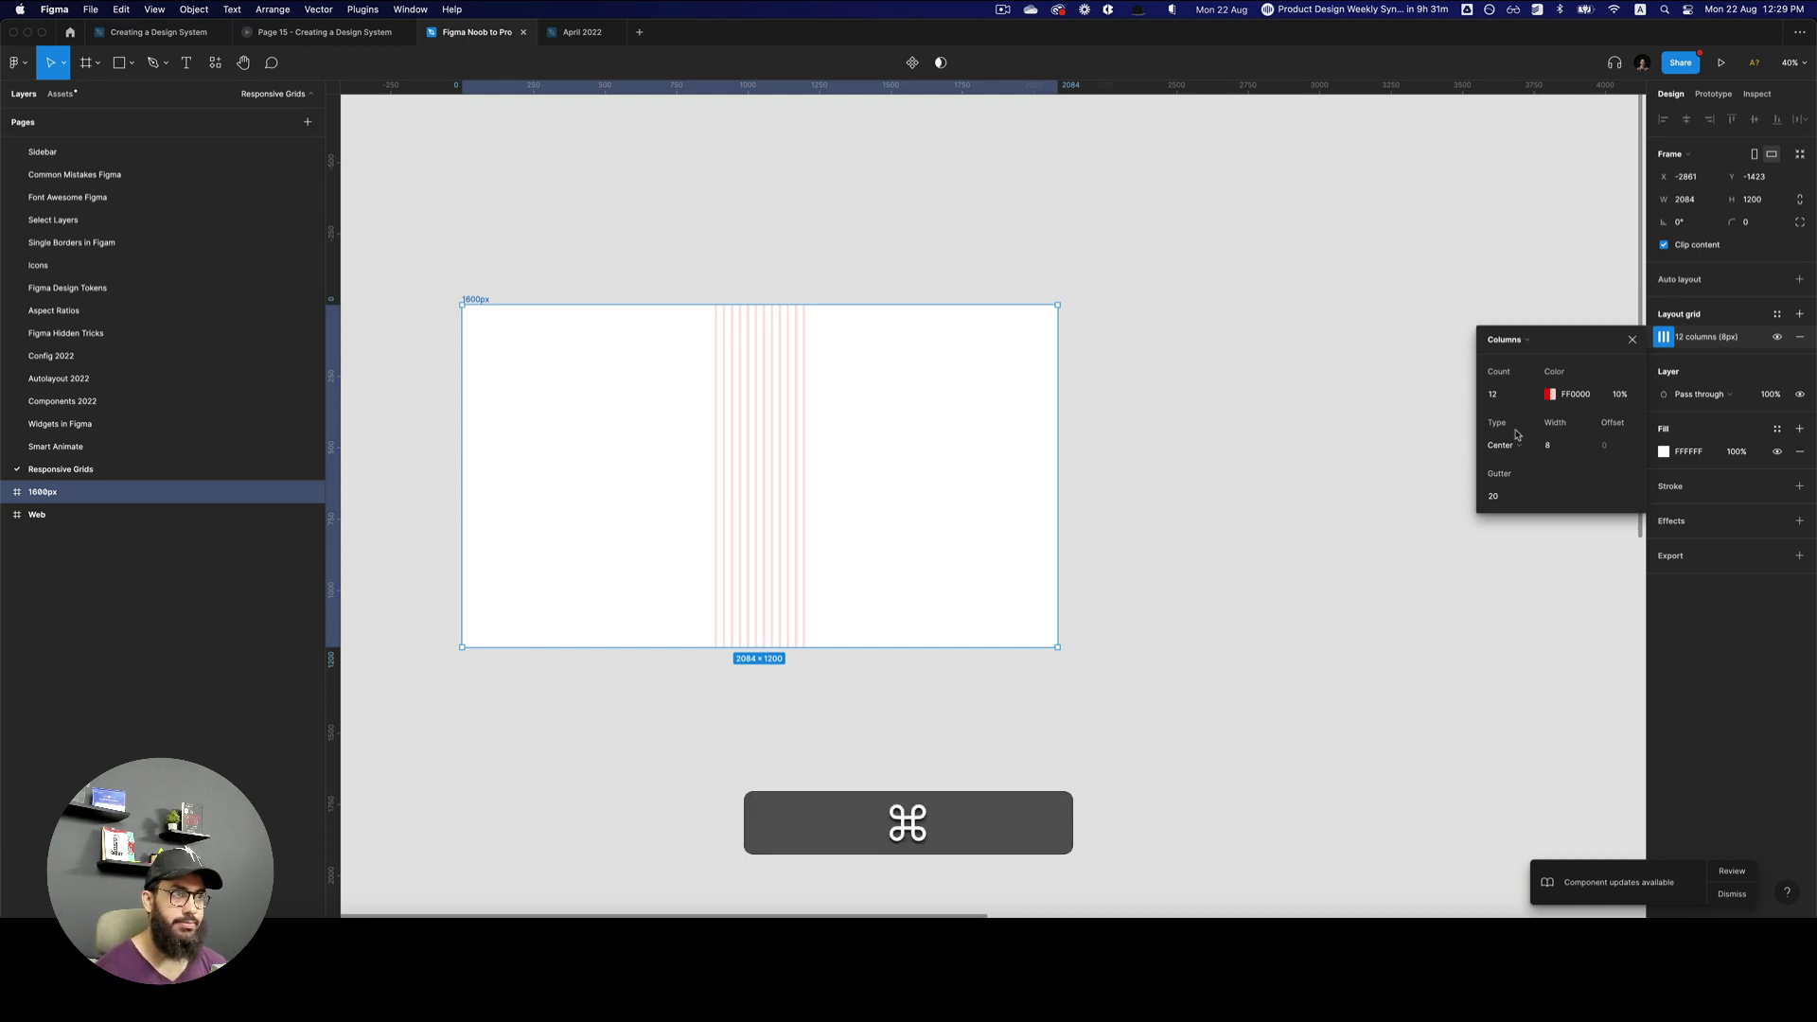
{"action": "key", "text": "super+z"}
- Widen the frame to 2533 to preview stretching, undo, and return to Chrome
{"action": "left_click_drag", "start_coordinate": [1064, 352], "coordinate": [1187, 353]}
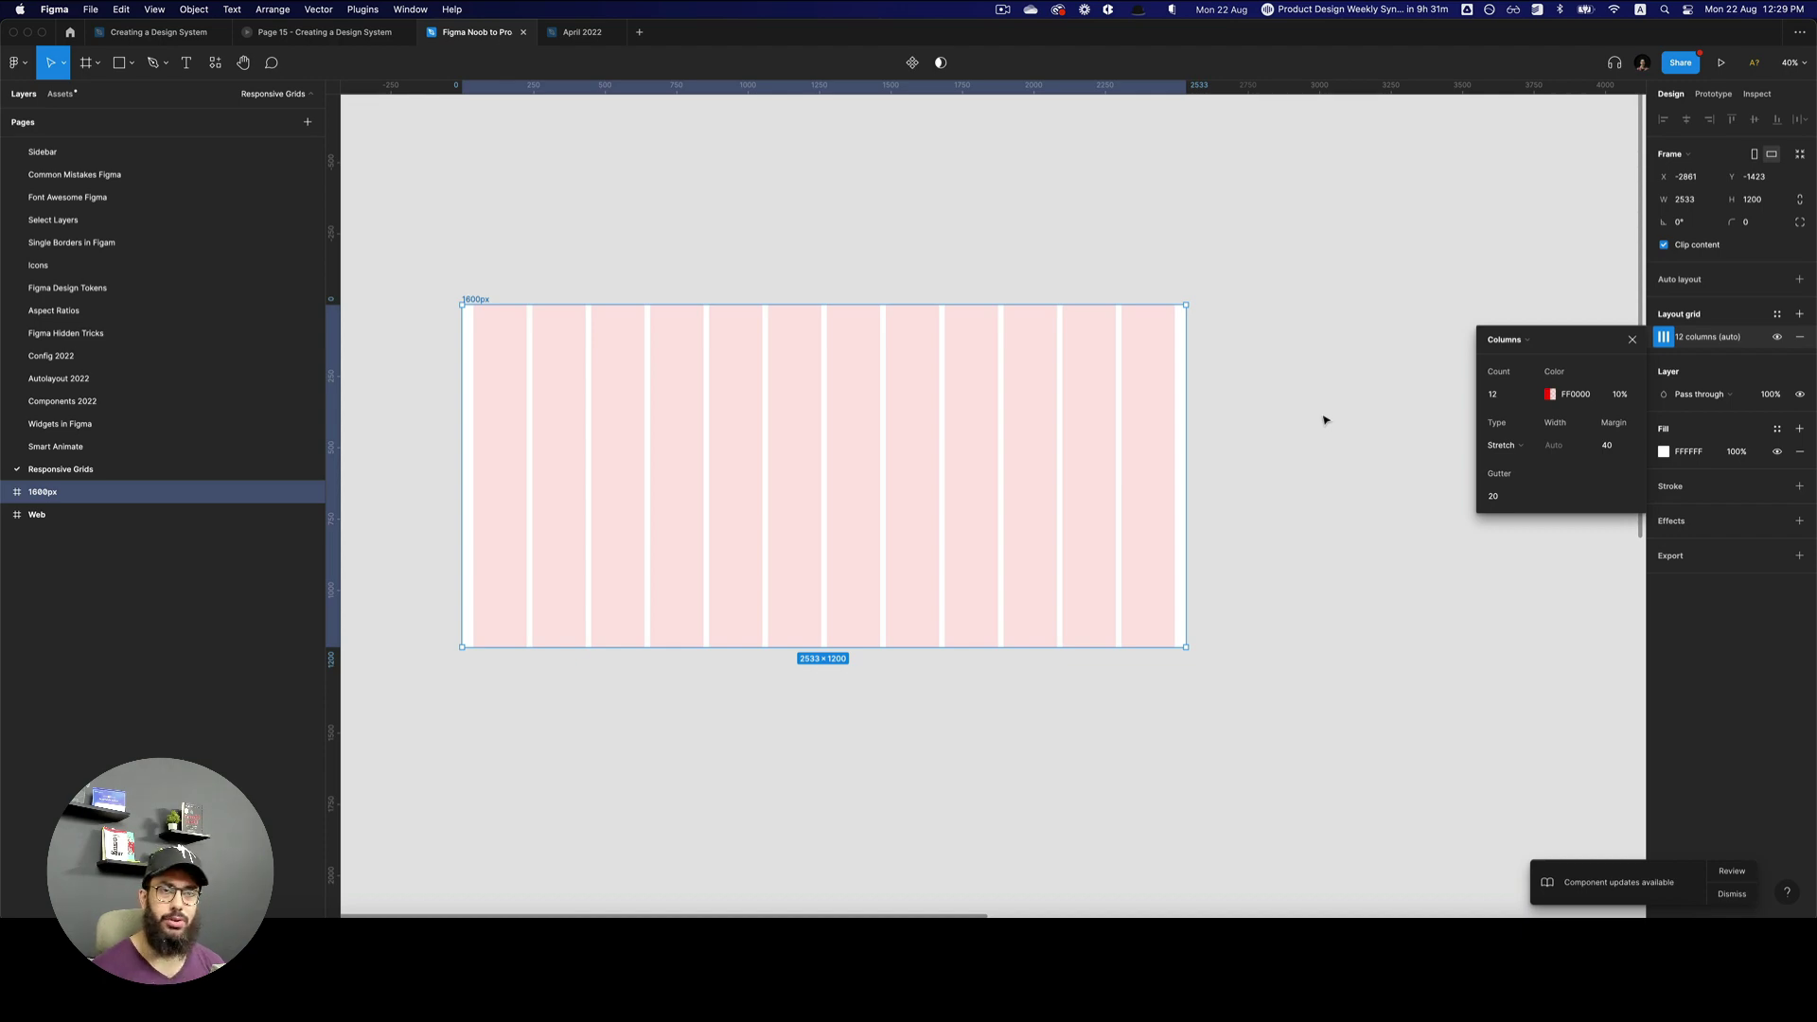
{"action": "key", "text": "super+z"}
{"action": "key", "text": "super+Tab"}
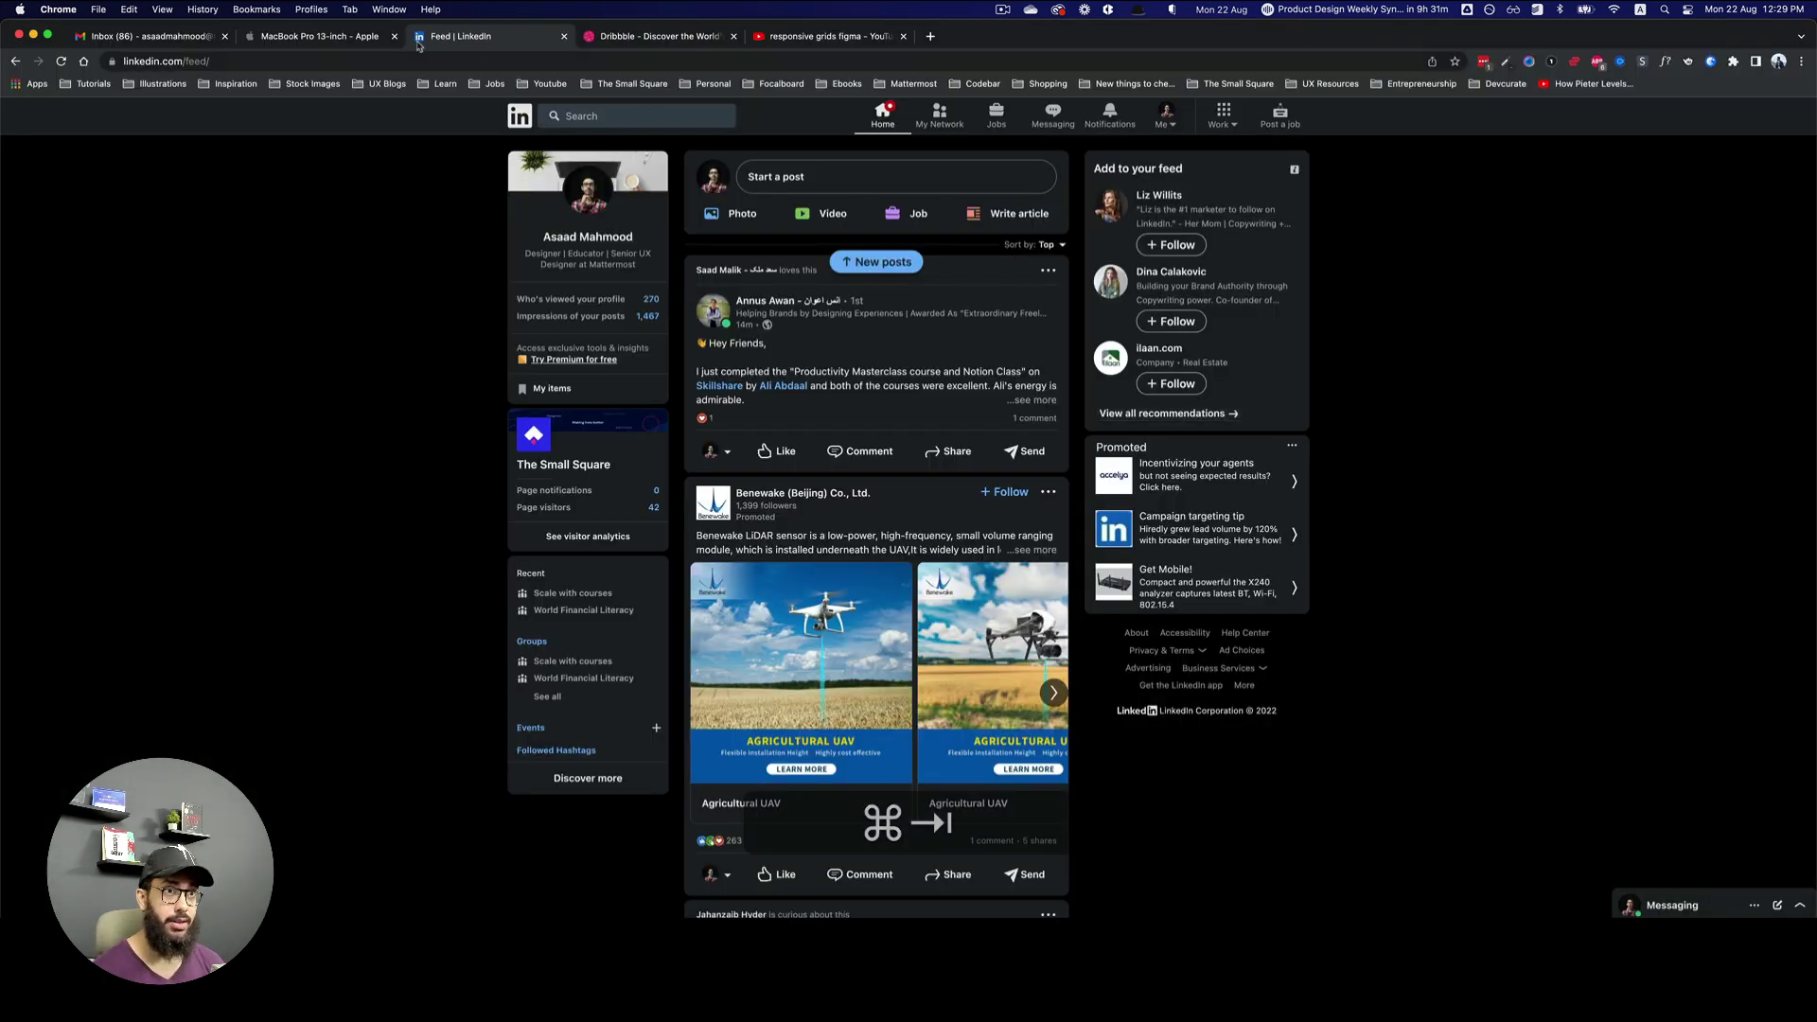
- Open the MacBook Pro 13-inch Apple tab and close its developer tools to view the page
{"action": "left_click", "coordinate": [340, 36]}
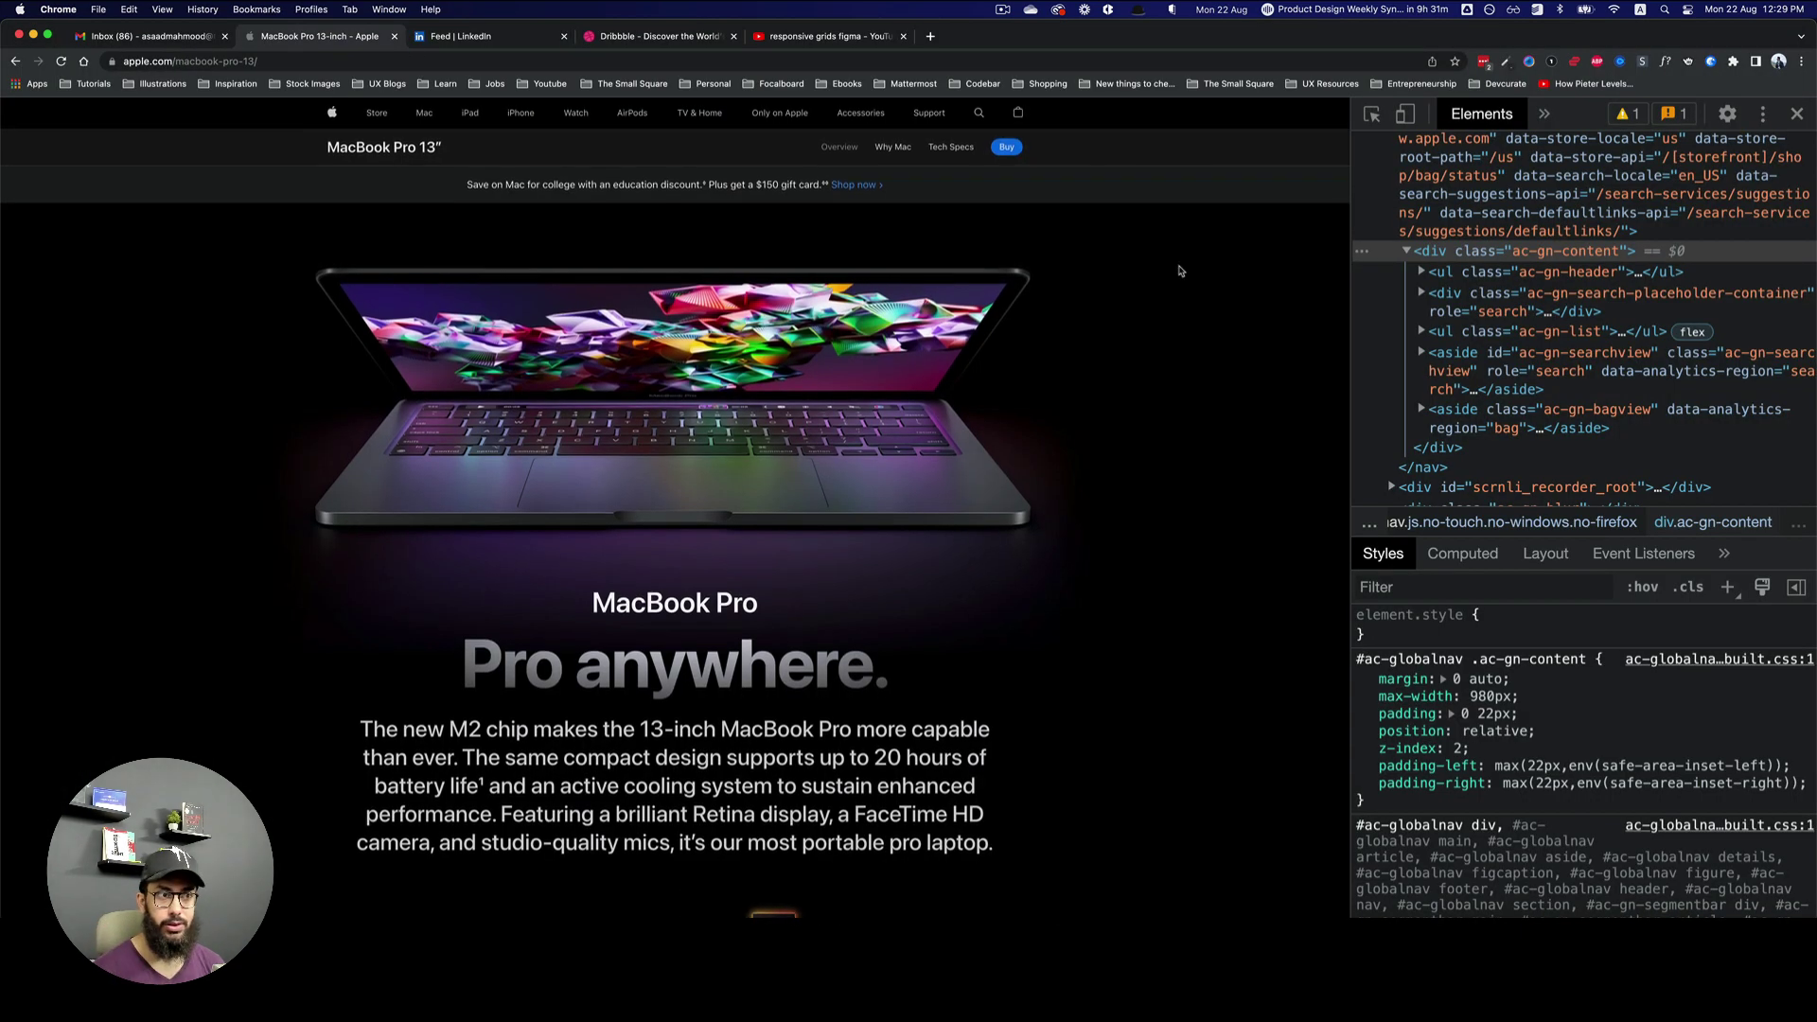
{"action": "scroll", "coordinate": [1179, 270], "scroll_direction": "down", "scroll_amount": 1}
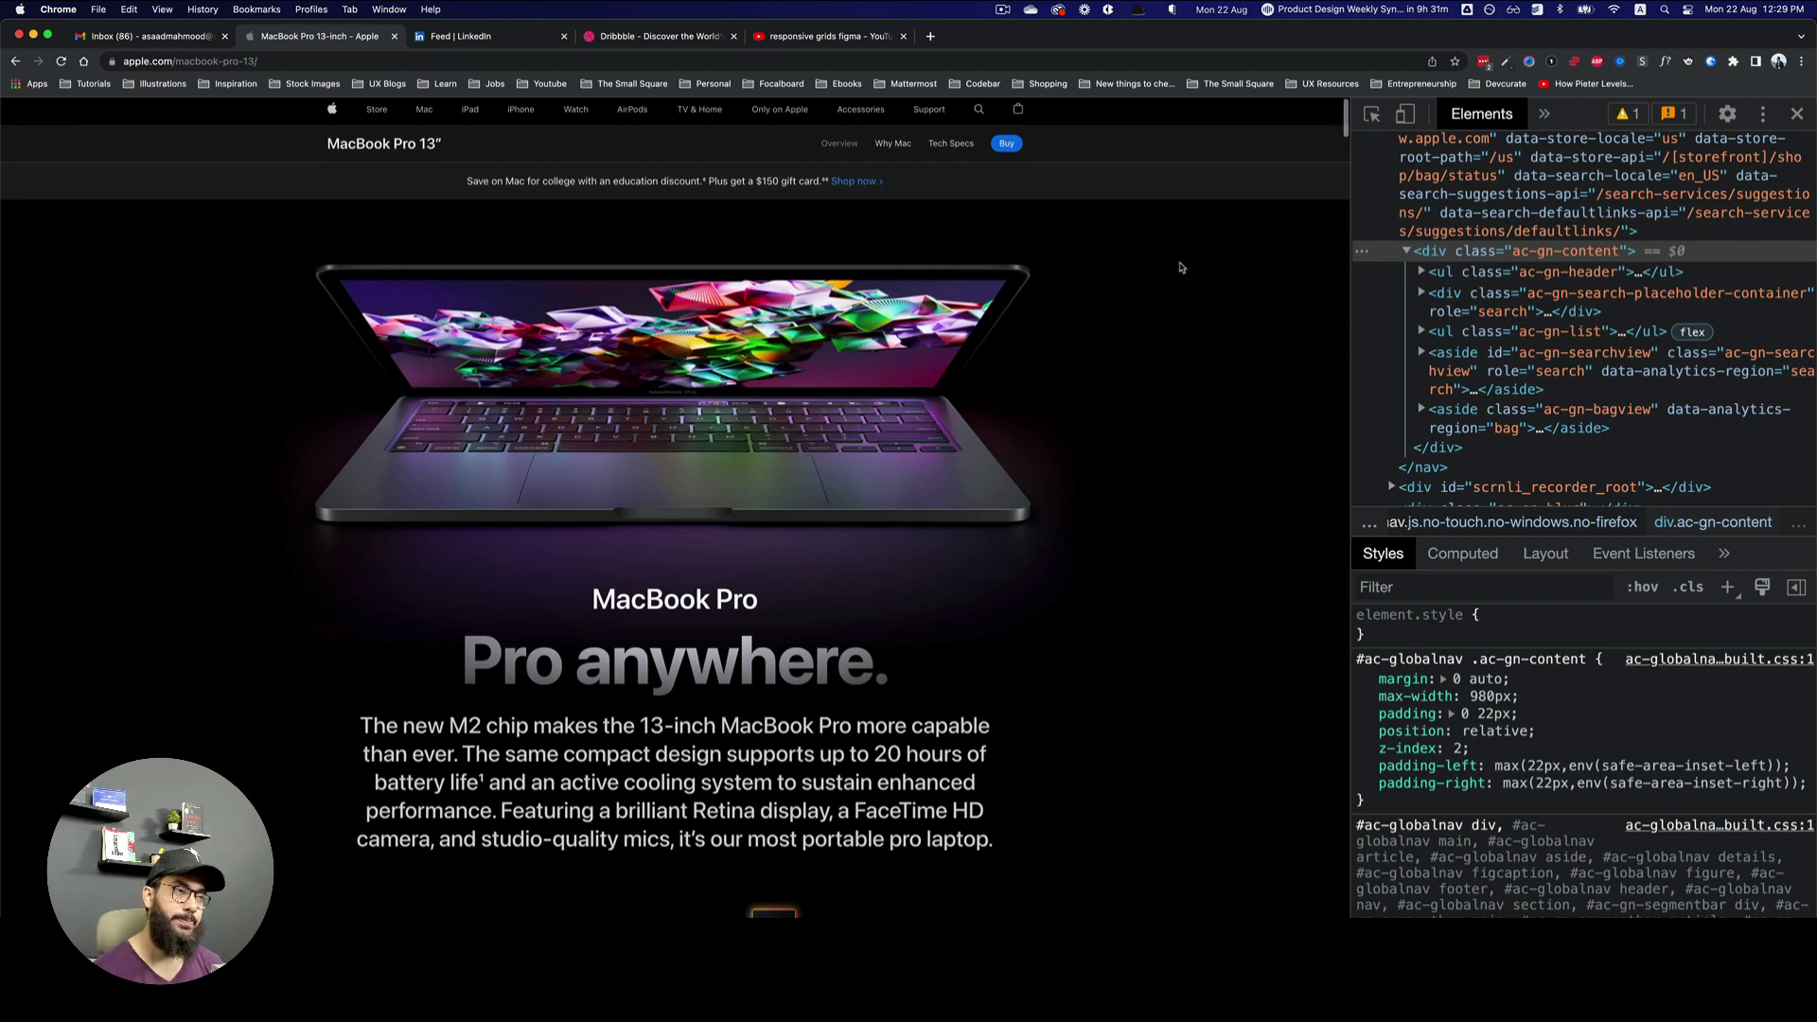
{"action": "scroll", "coordinate": [1179, 267], "scroll_direction": "down", "scroll_amount": 15}
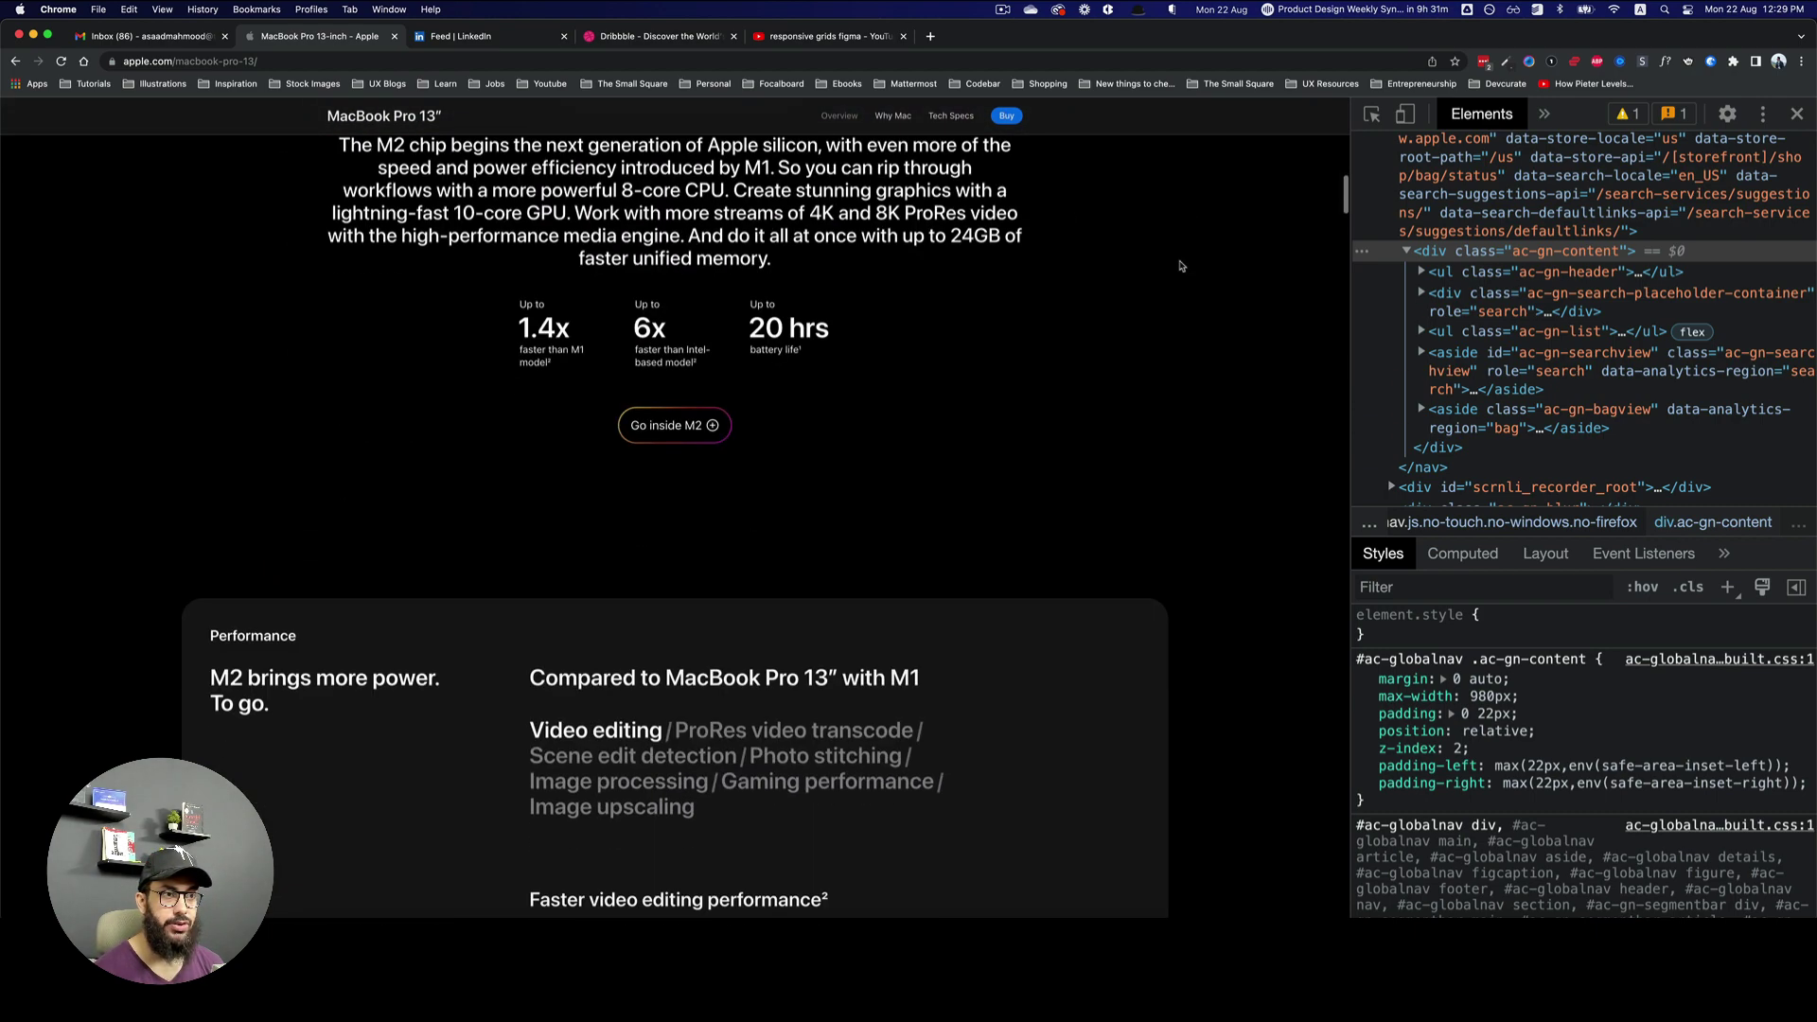
{"action": "scroll", "coordinate": [1180, 267], "scroll_direction": "up", "scroll_amount": 15}
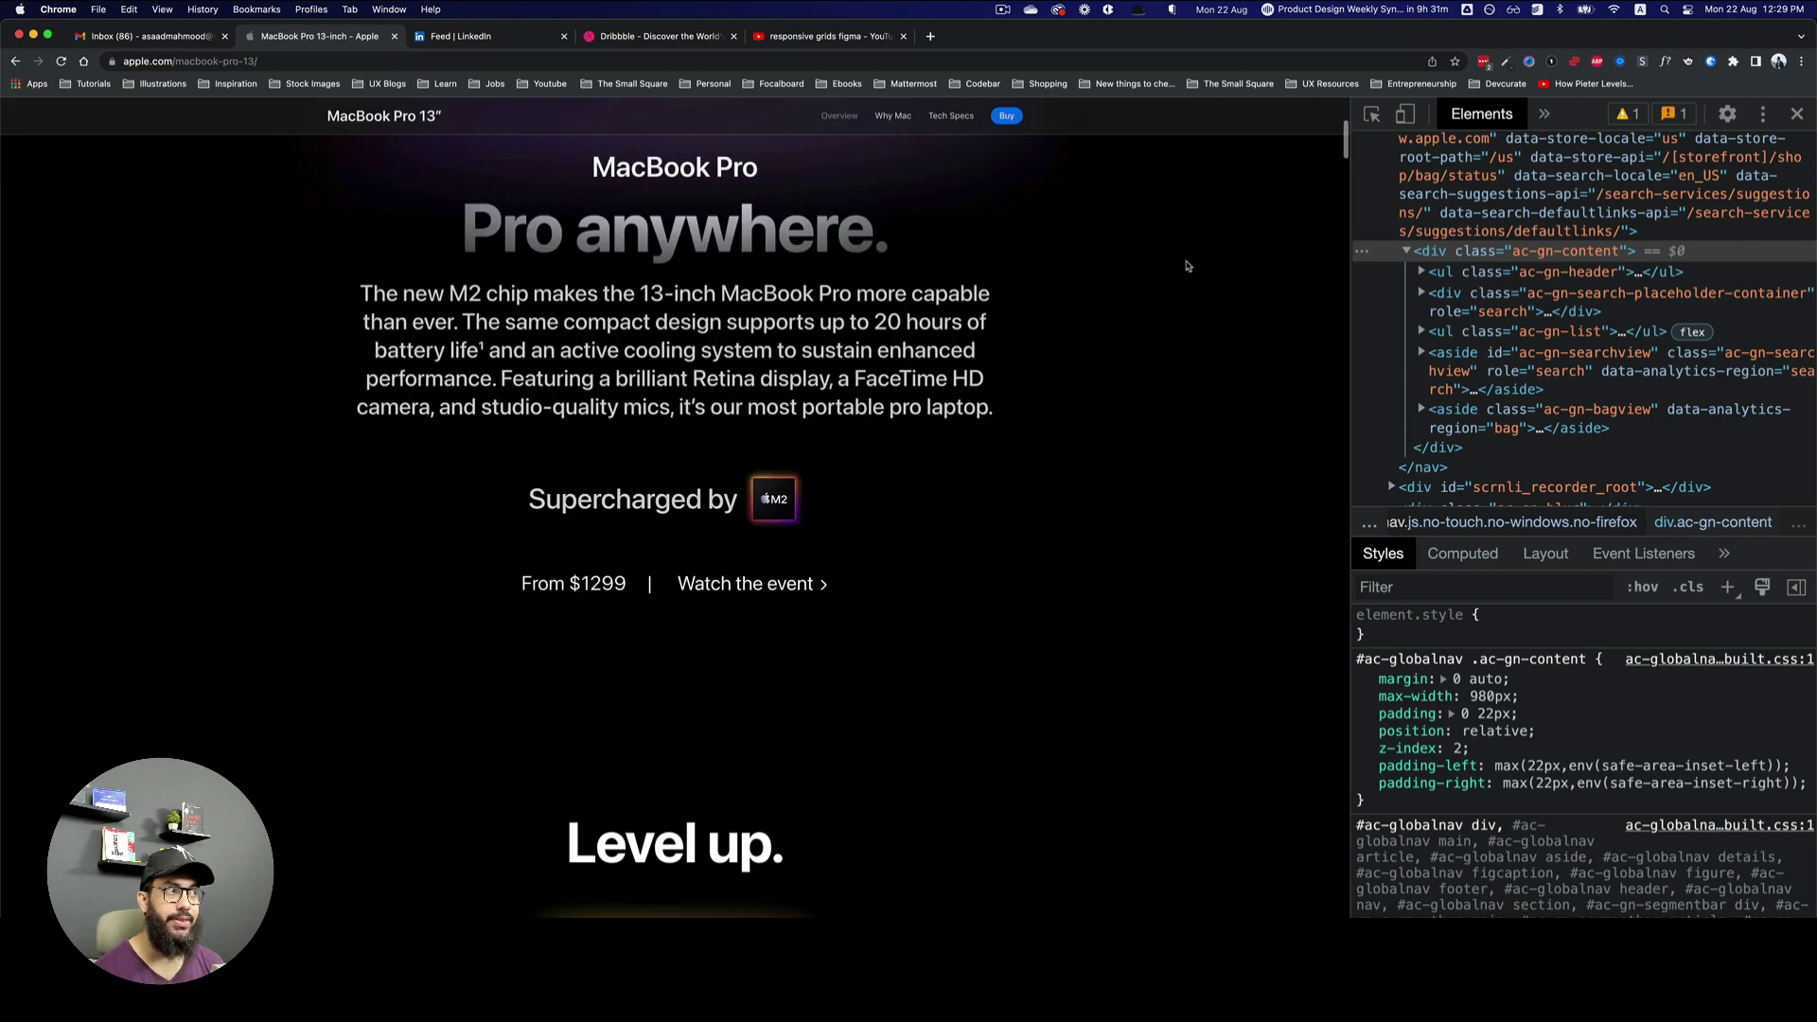
{"action": "left_click", "coordinate": [1796, 112]}
{"action": "scroll", "coordinate": [1504, 203], "scroll_direction": "up", "scroll_amount": 5}
{"action": "scroll", "coordinate": [1476, 216], "scroll_direction": "down", "scroll_amount": 15}
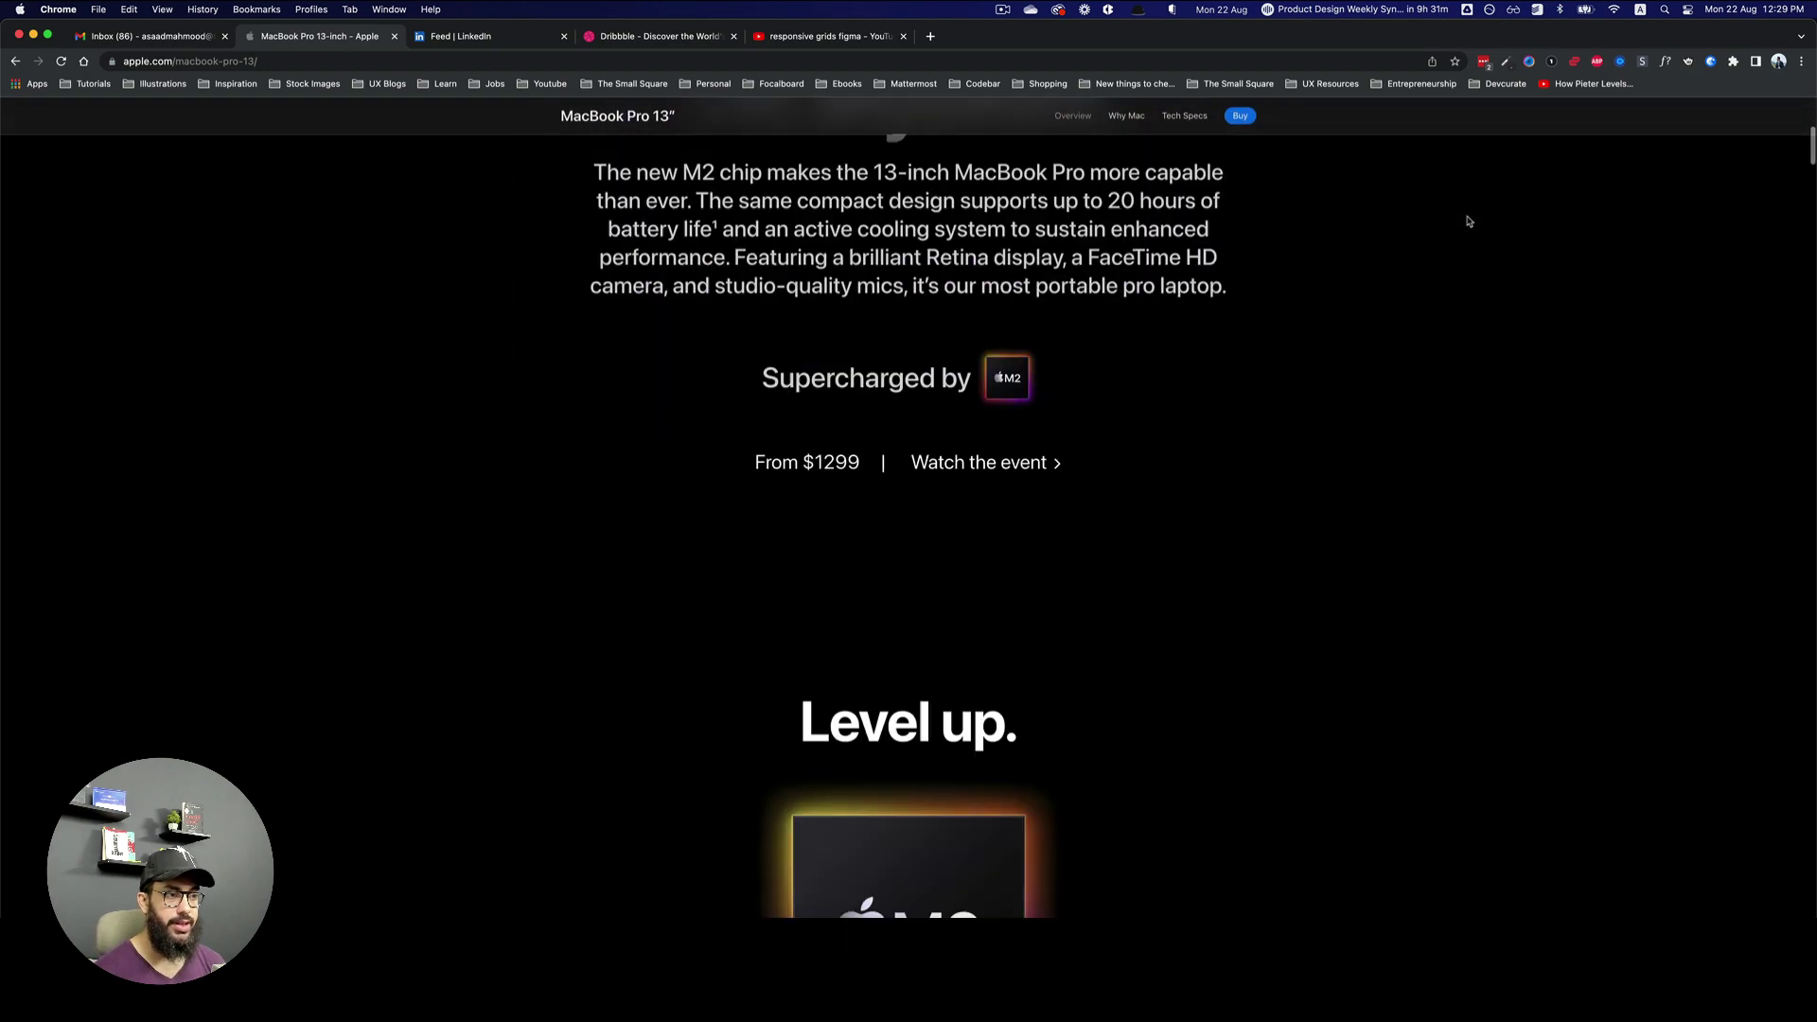
{"action": "scroll", "coordinate": [1468, 221], "scroll_direction": "up", "scroll_amount": 15}
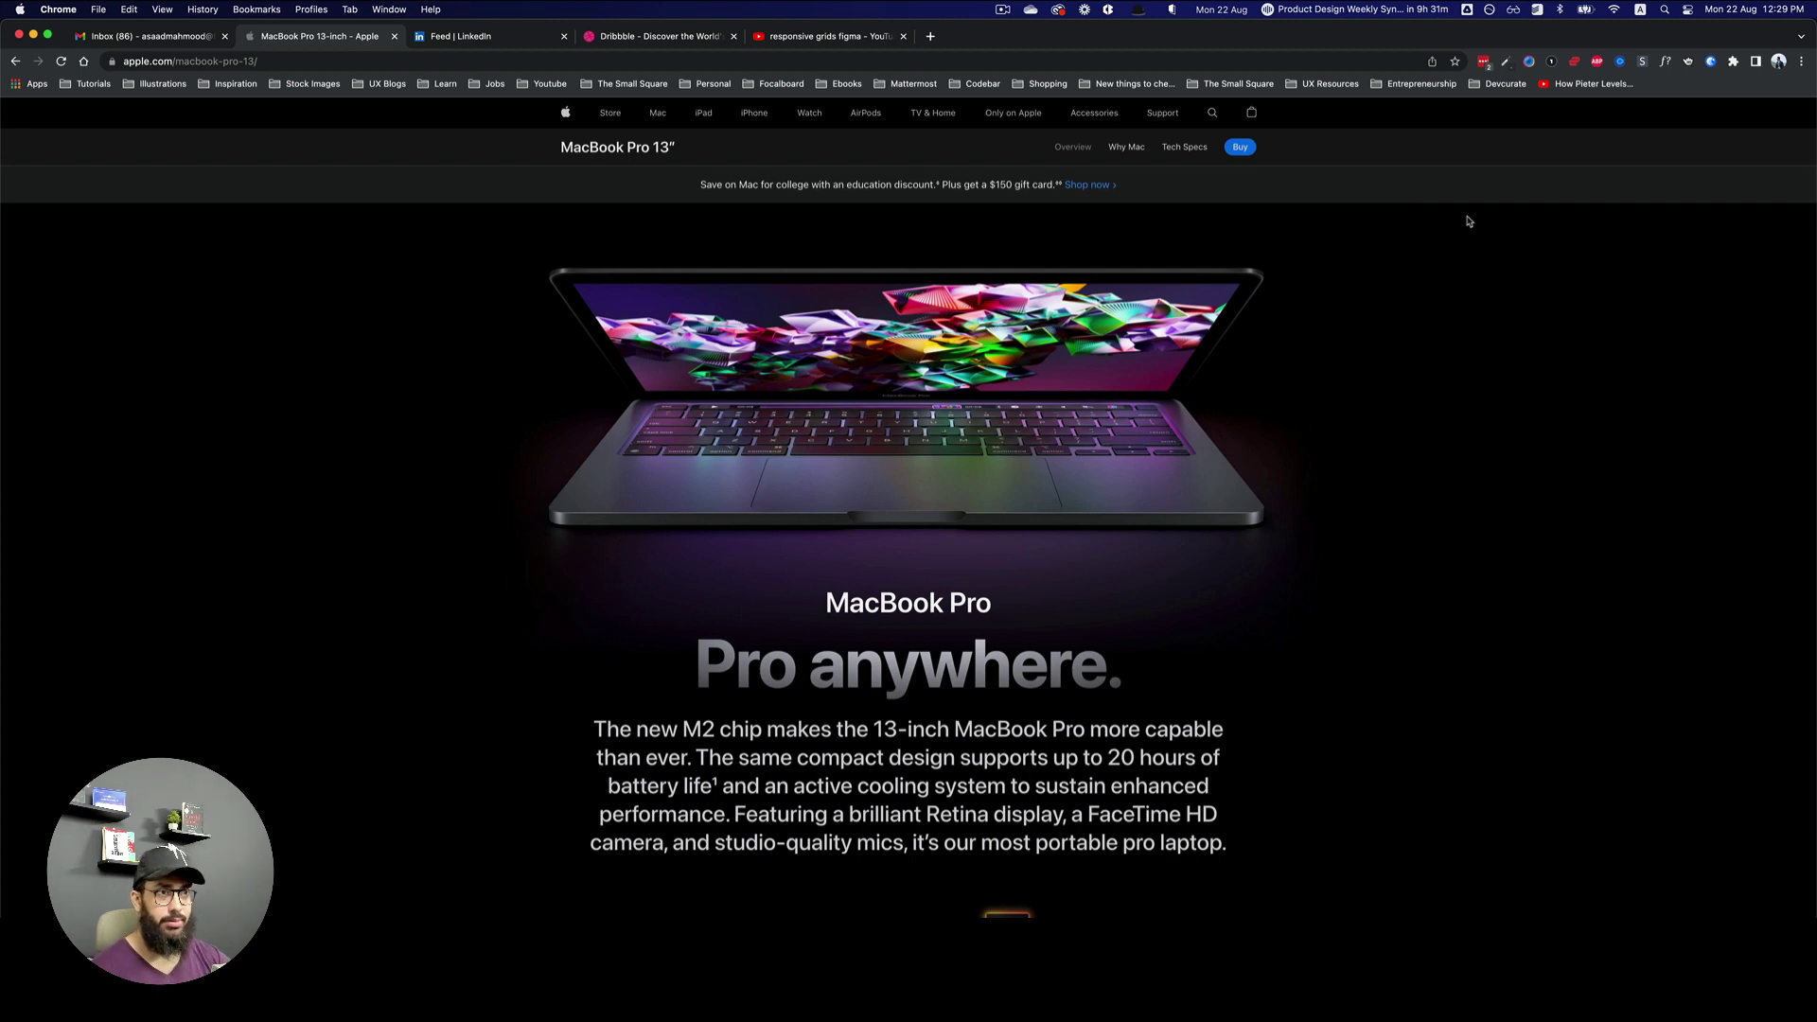
- Reopen Chrome's developer tools on the Apple page via Inspect
{"action": "key", "text": "alt+super+i"}
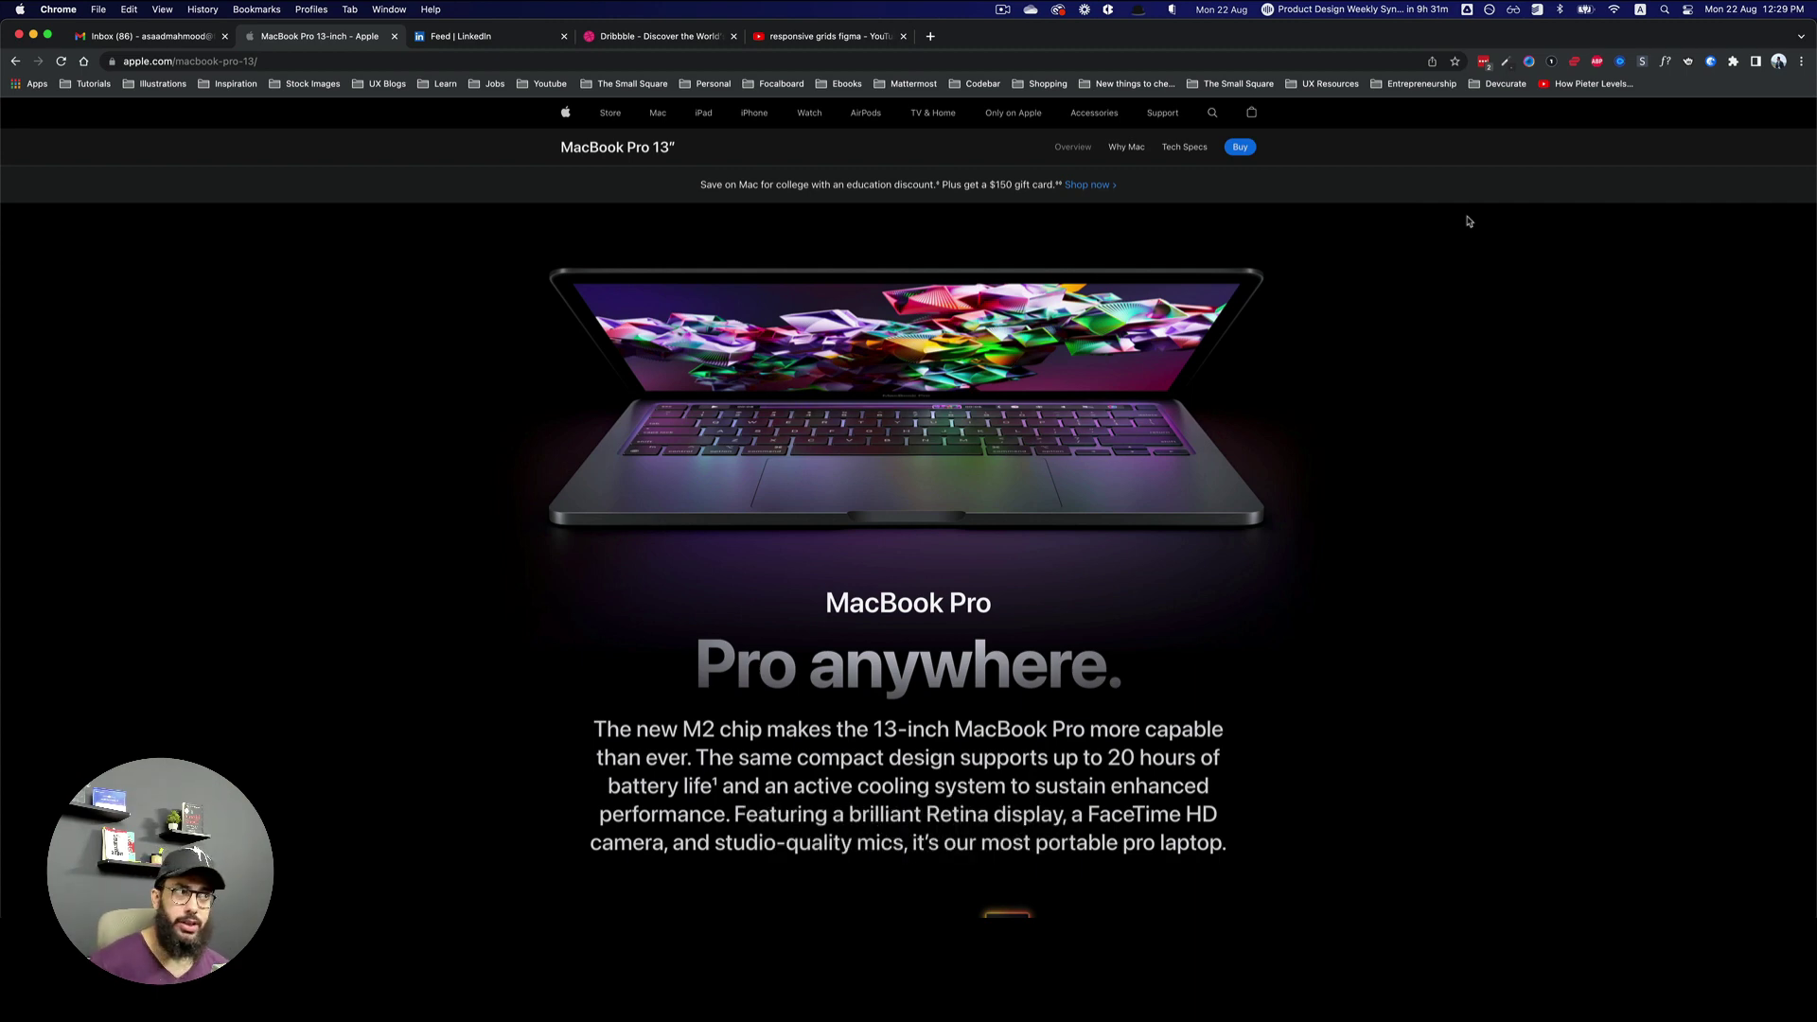
{"action": "key", "text": "alt+super+i"}
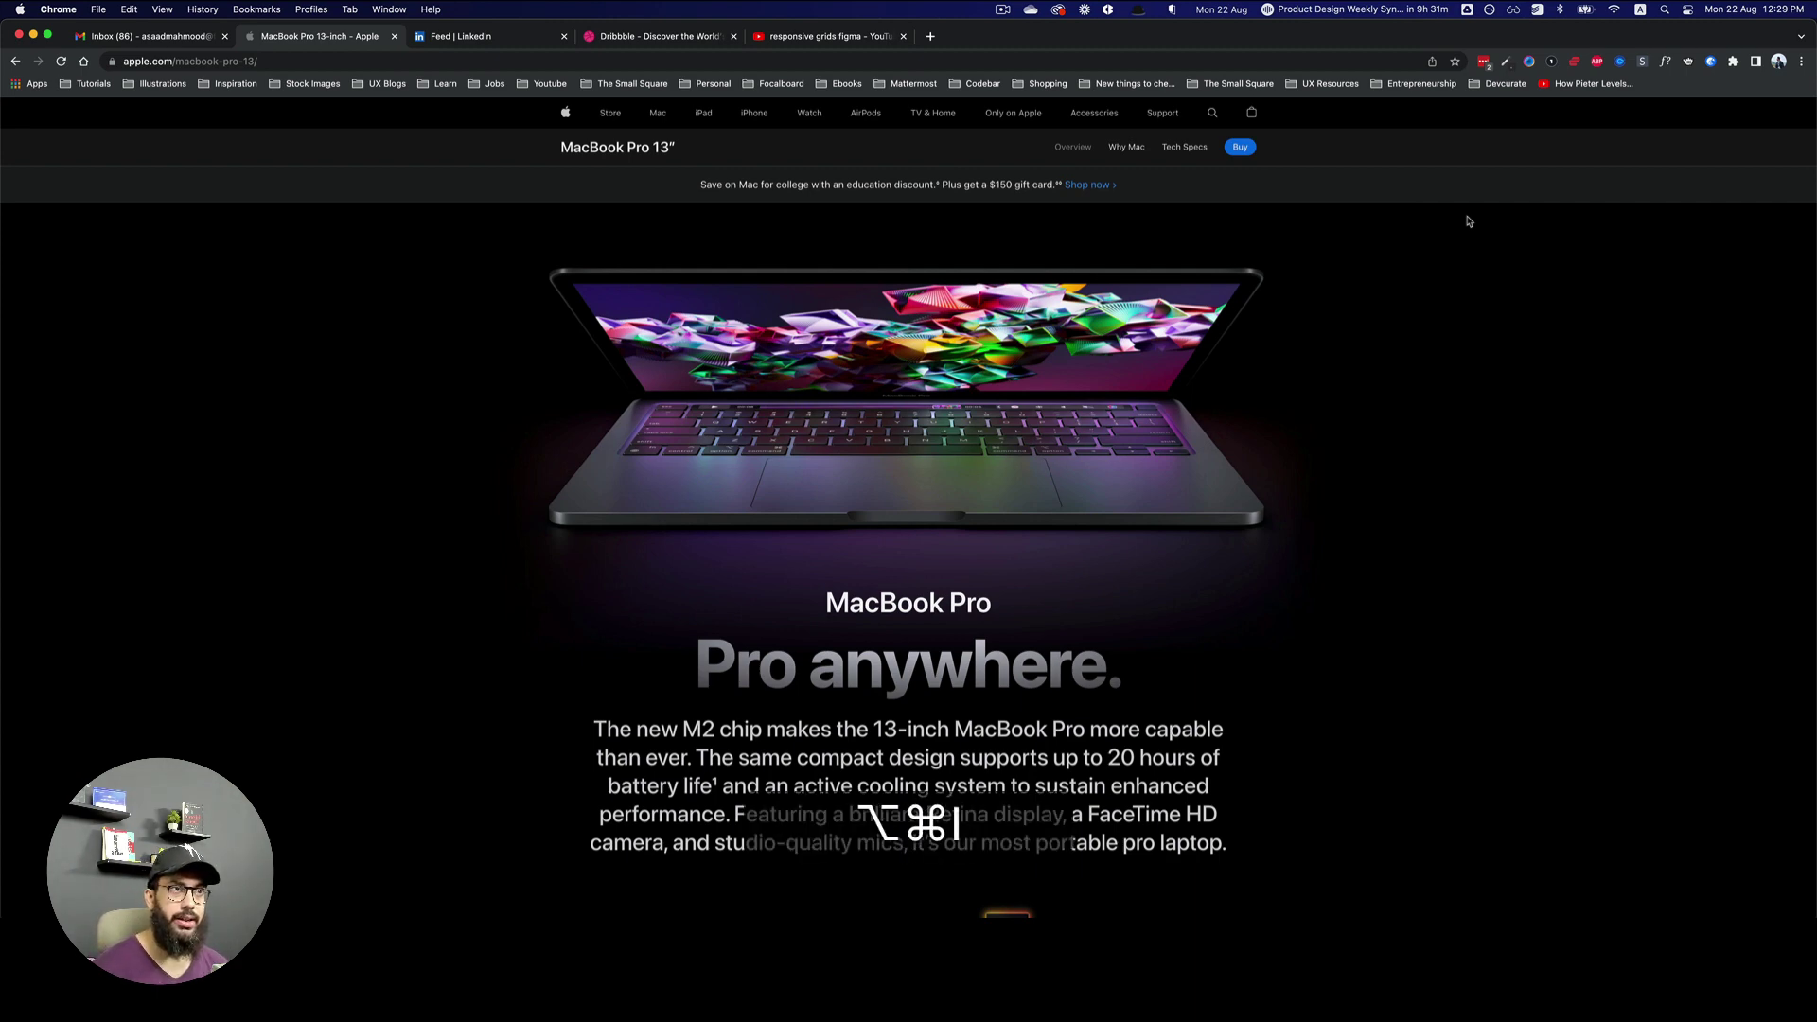
{"action": "key", "text": "alt+super+i"}
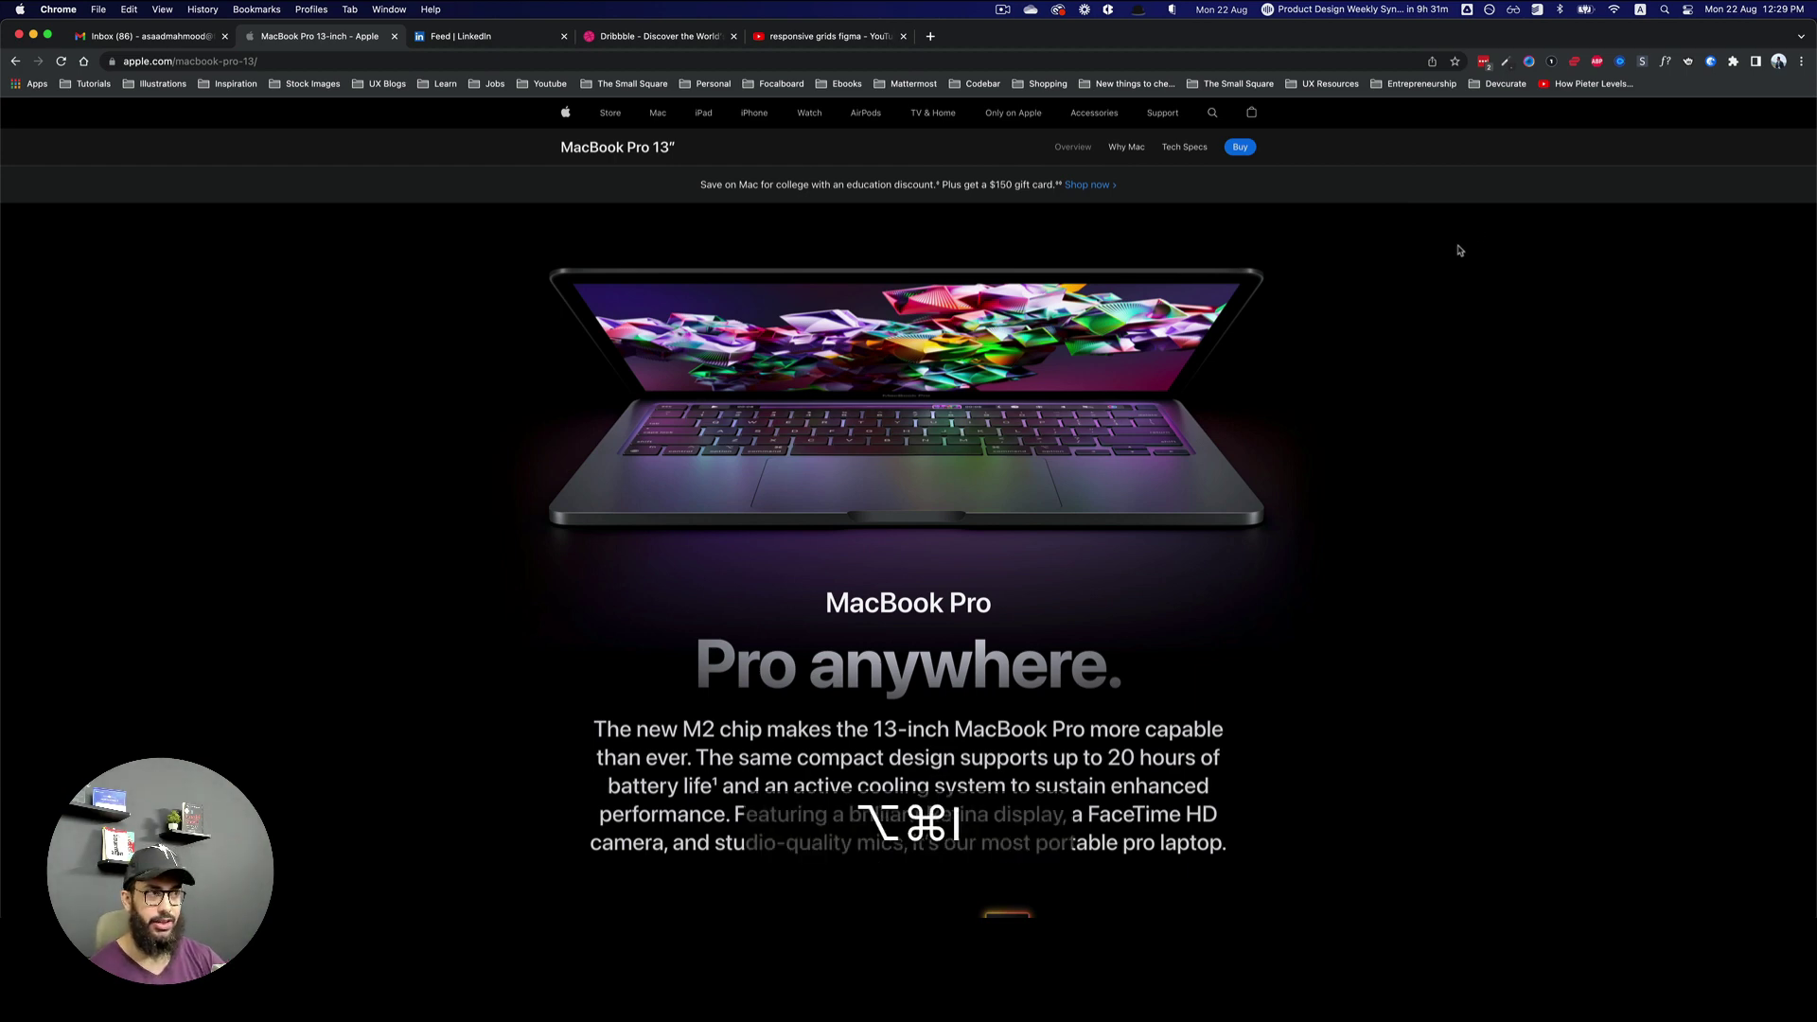
{"action": "right_click", "coordinate": [1391, 262]}
{"action": "left_click", "coordinate": [1471, 546]}
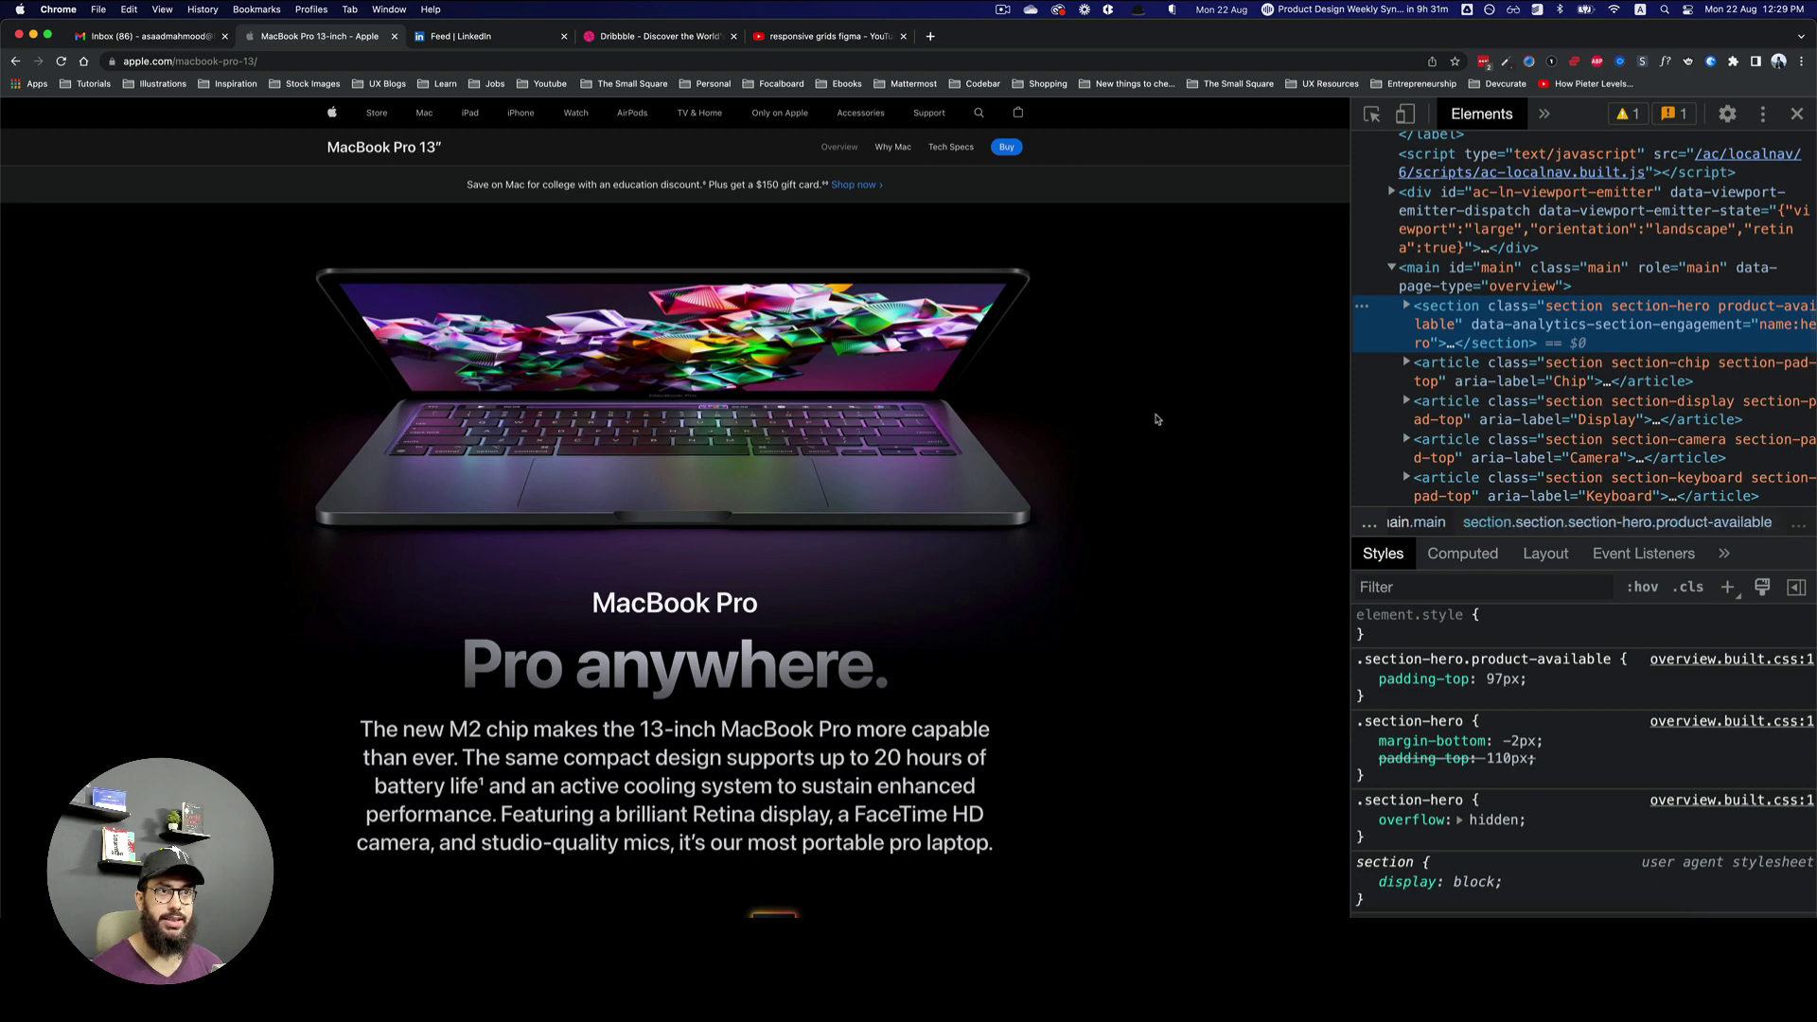
- Inspect the local nav's div.ac-ln-content to show its 980px max-width and 22px padding
{"action": "key", "text": "shift+super+c"}
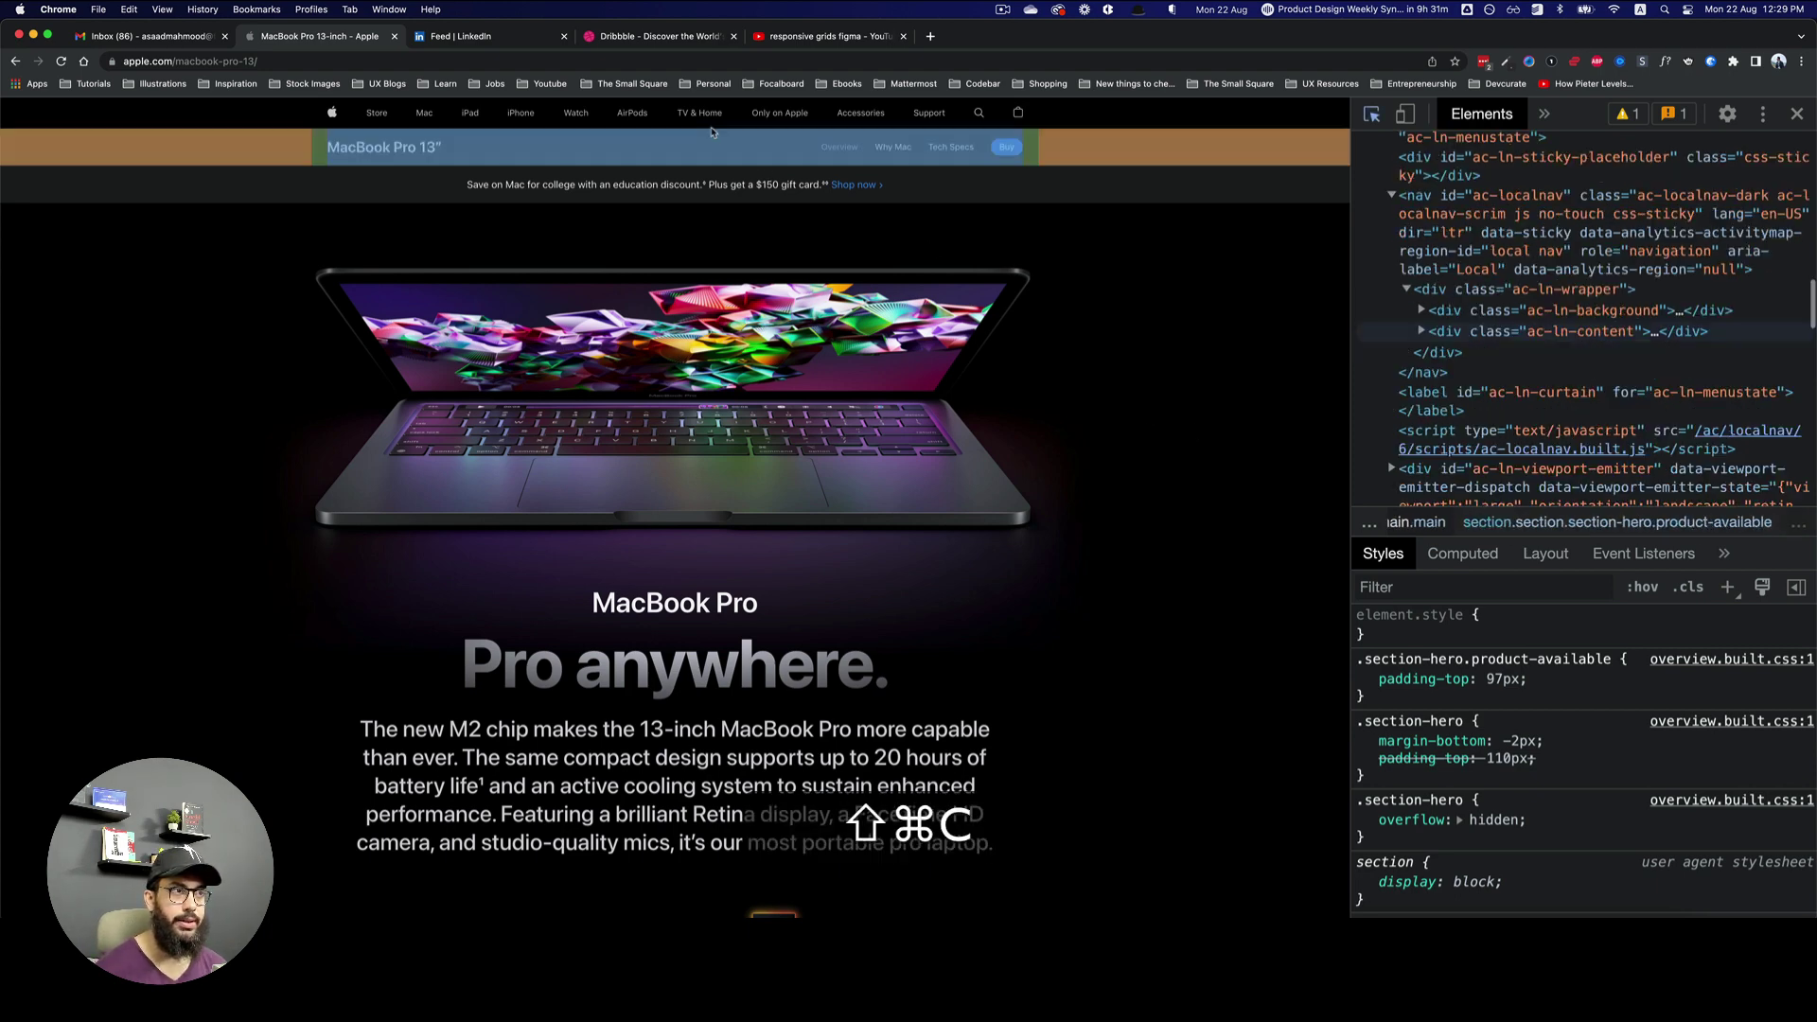
{"action": "left_click", "coordinate": [717, 138]}
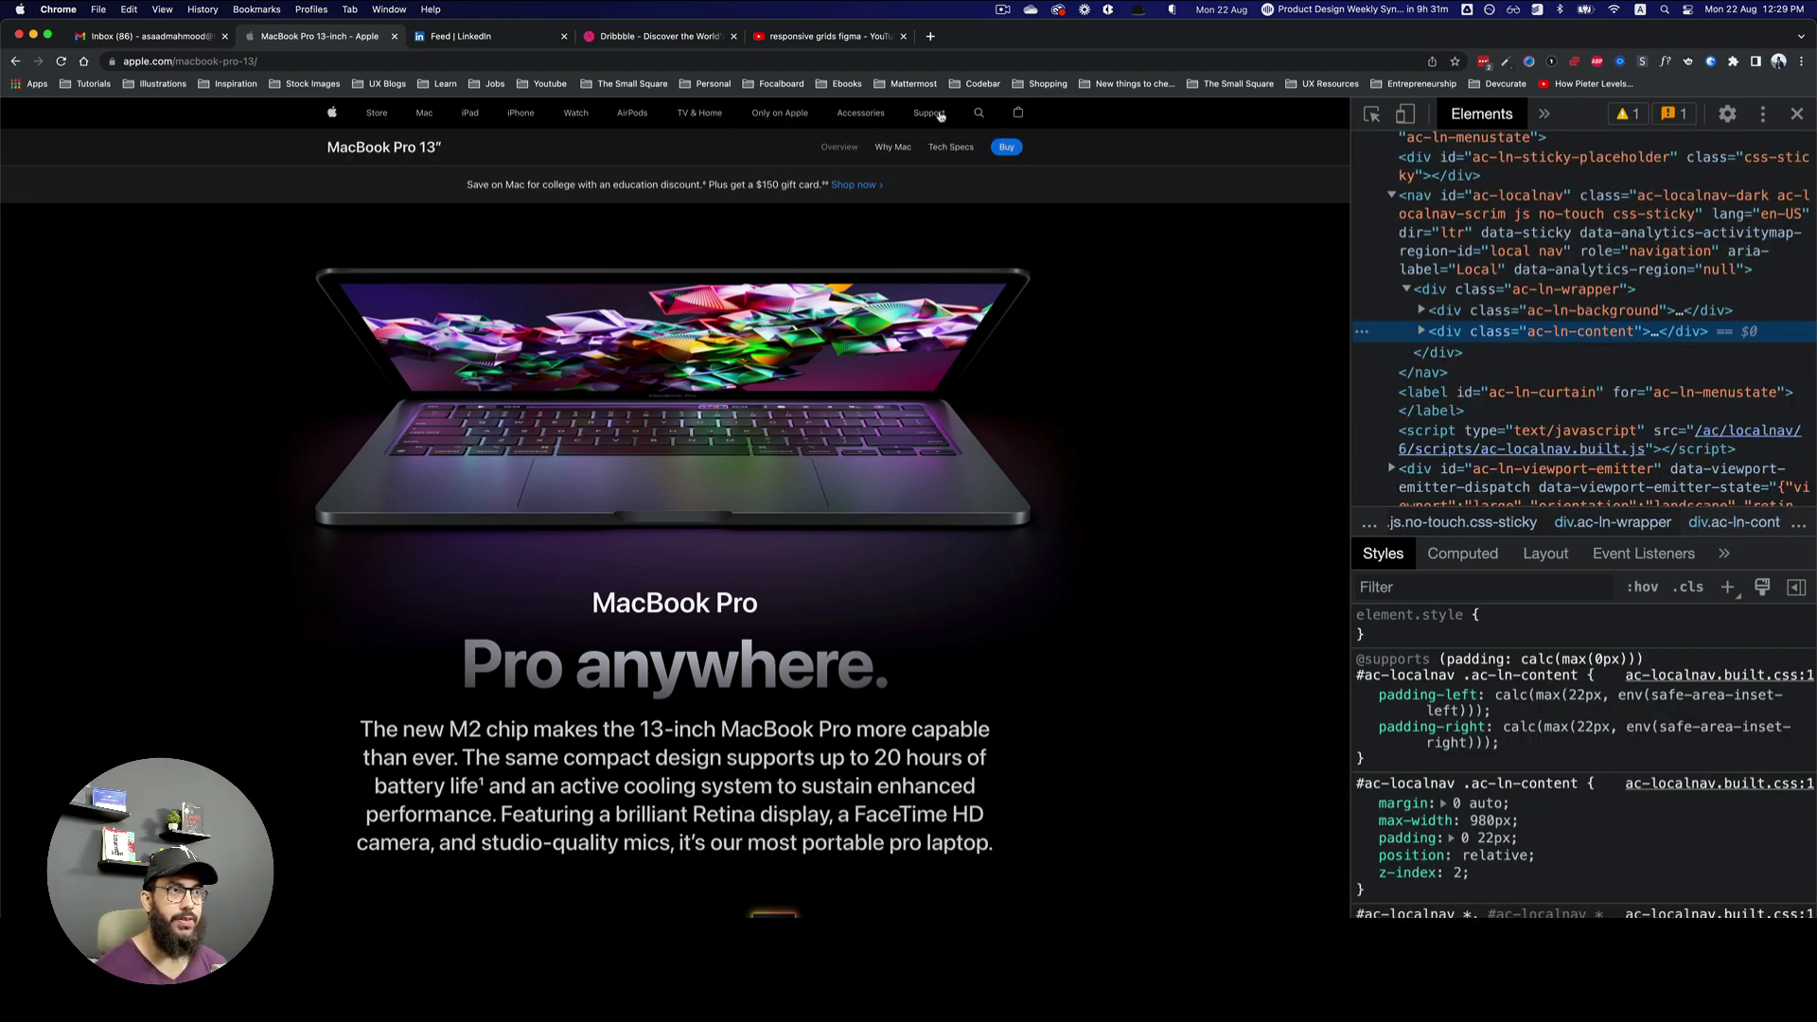
{"action": "scroll", "coordinate": [1021, 195], "scroll_direction": "down", "scroll_amount": 20}
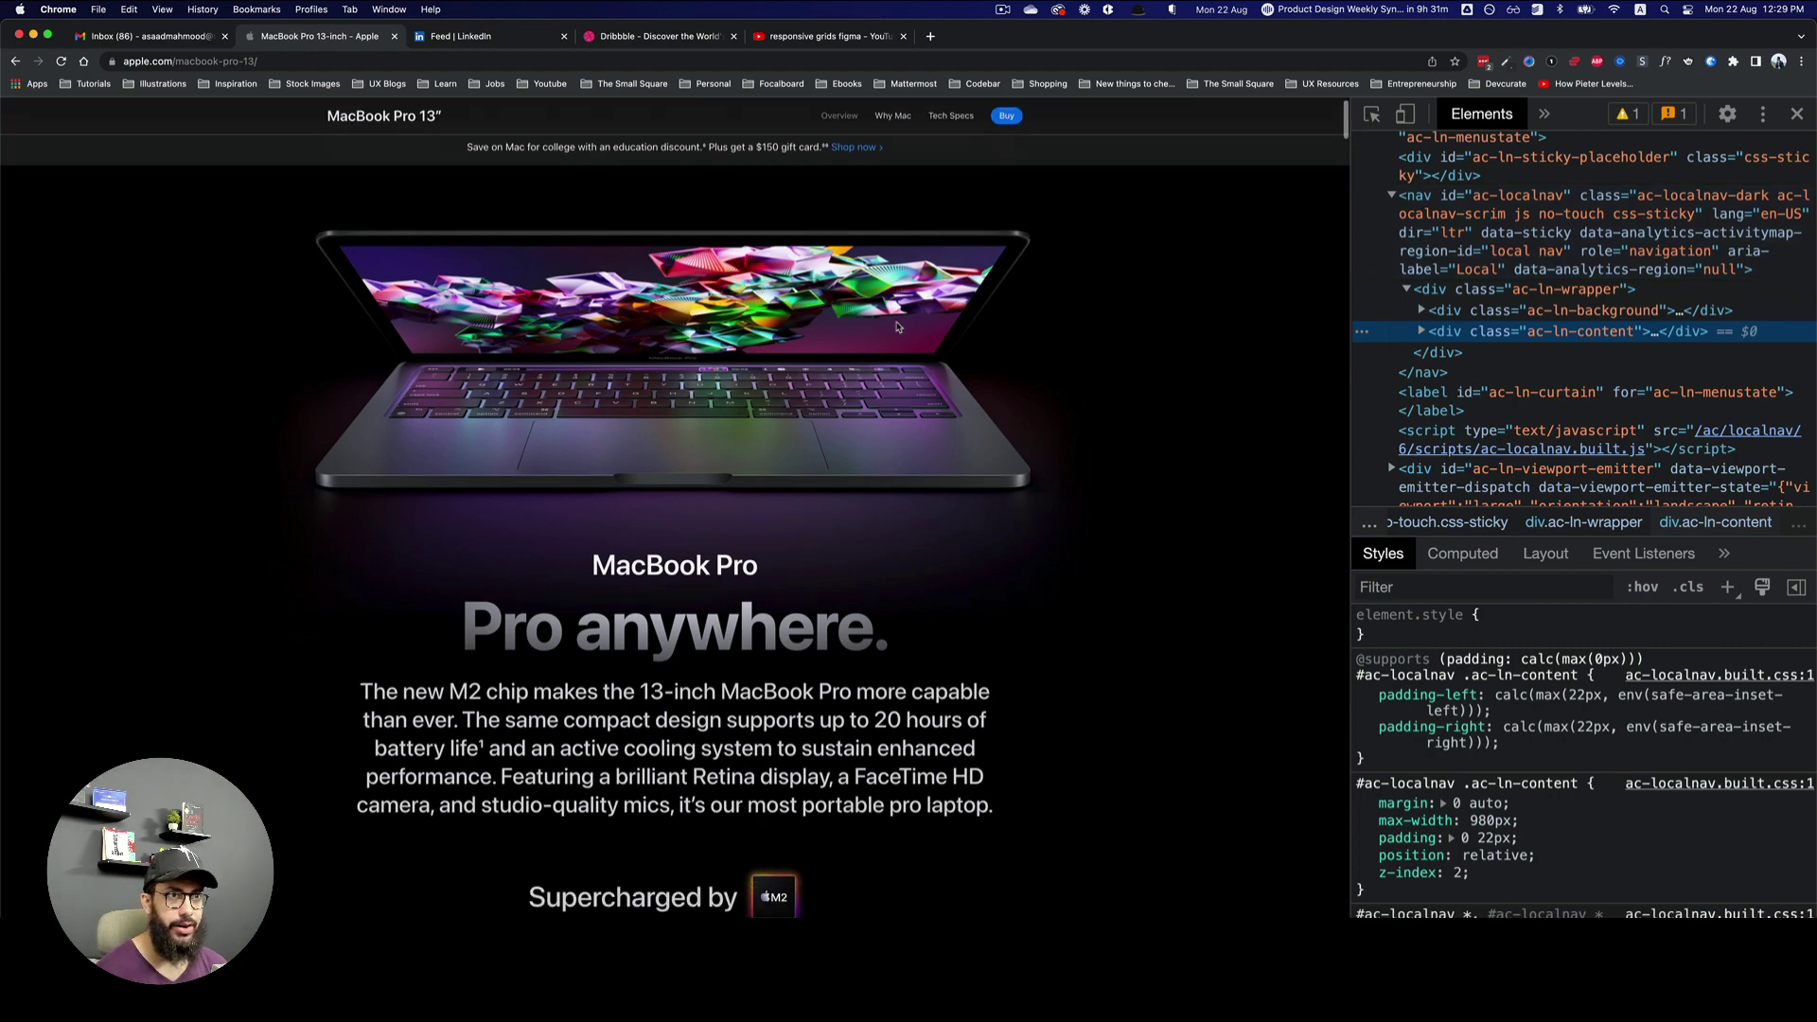
{"action": "scroll", "coordinate": [809, 310], "scroll_direction": "up", "scroll_amount": 3}
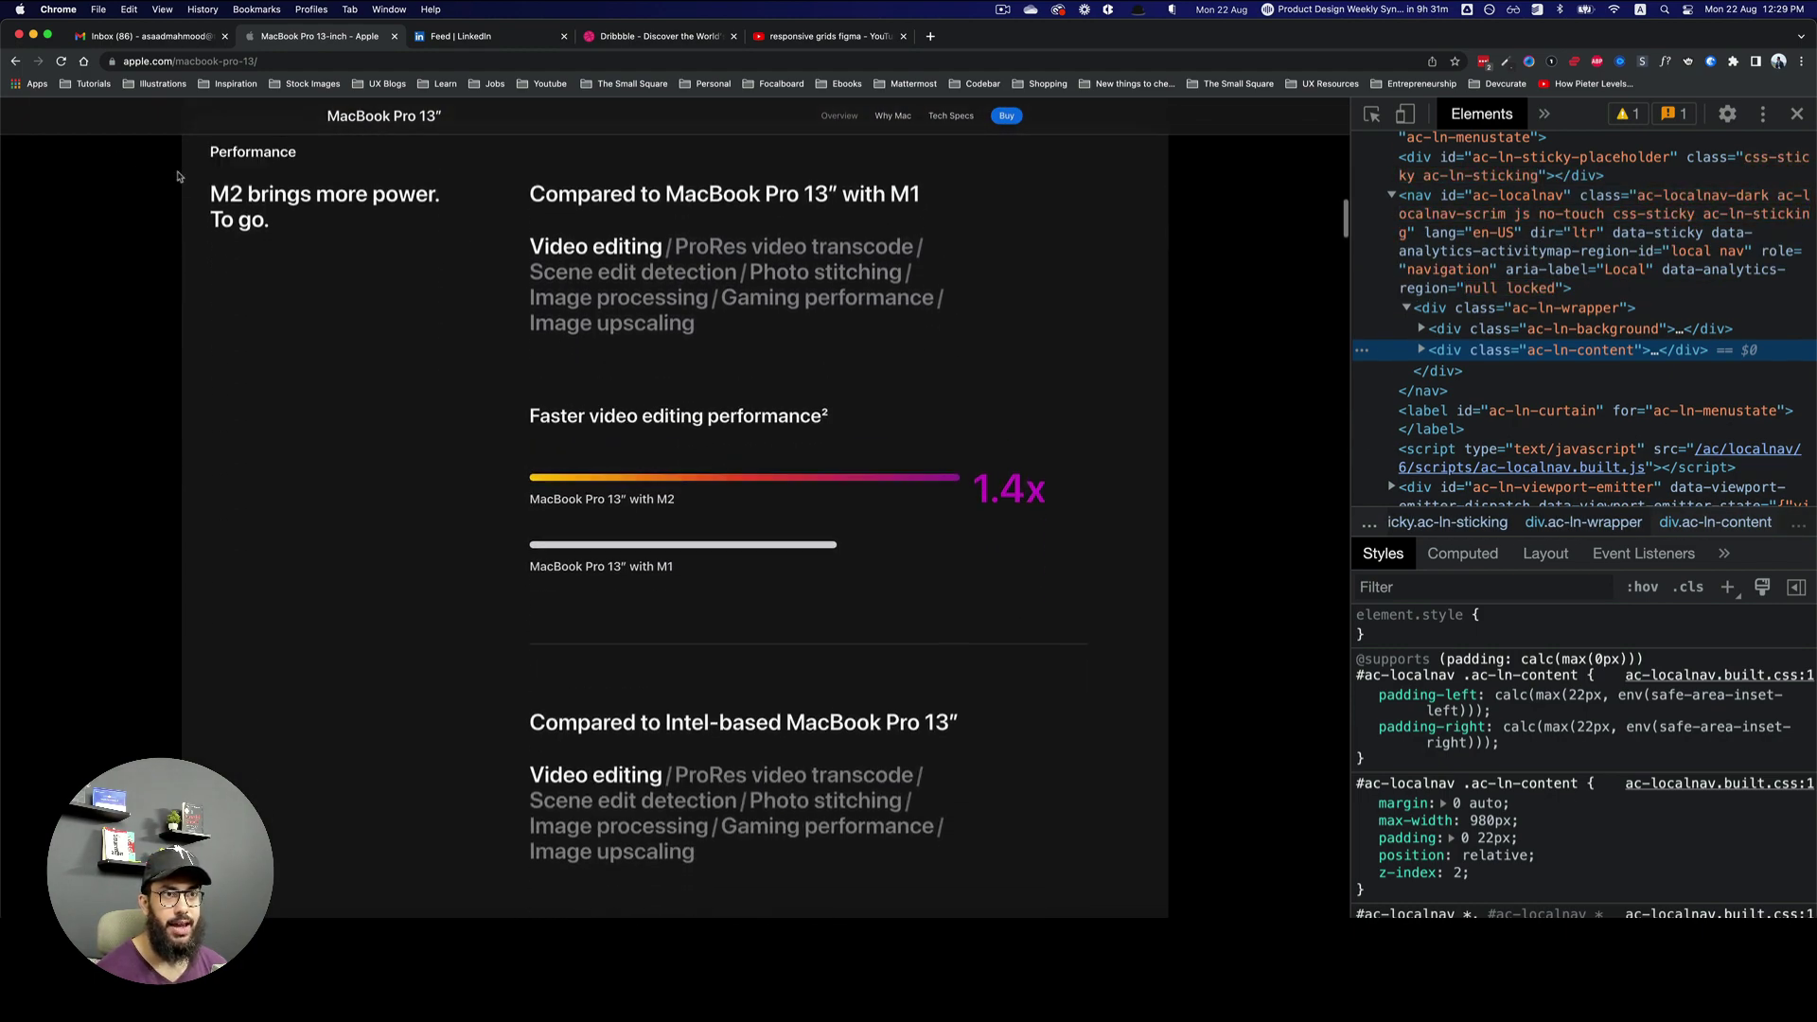
{"action": "scroll", "coordinate": [566, 382], "scroll_direction": "down", "scroll_amount": 8}
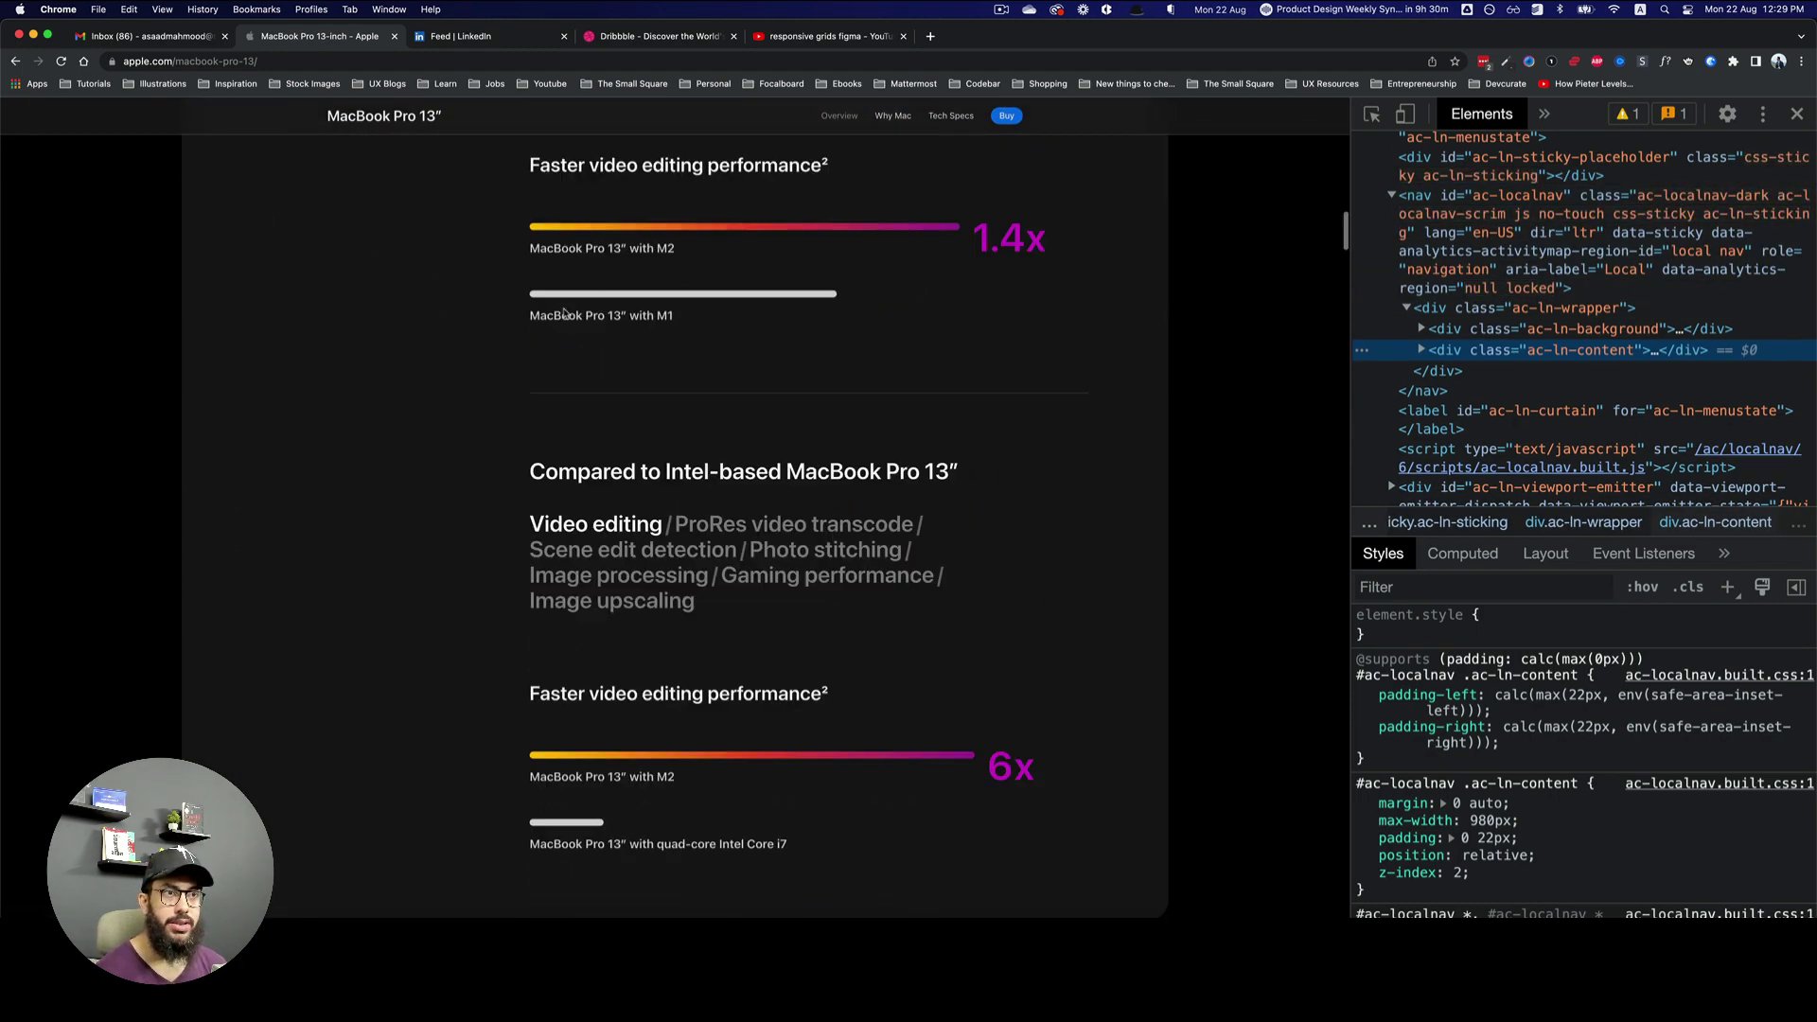
{"action": "scroll", "coordinate": [566, 382], "scroll_direction": "up", "scroll_amount": 3}
{"action": "key", "text": "super+shift+c"}
{"action": "left_click", "coordinate": [440, 118]}
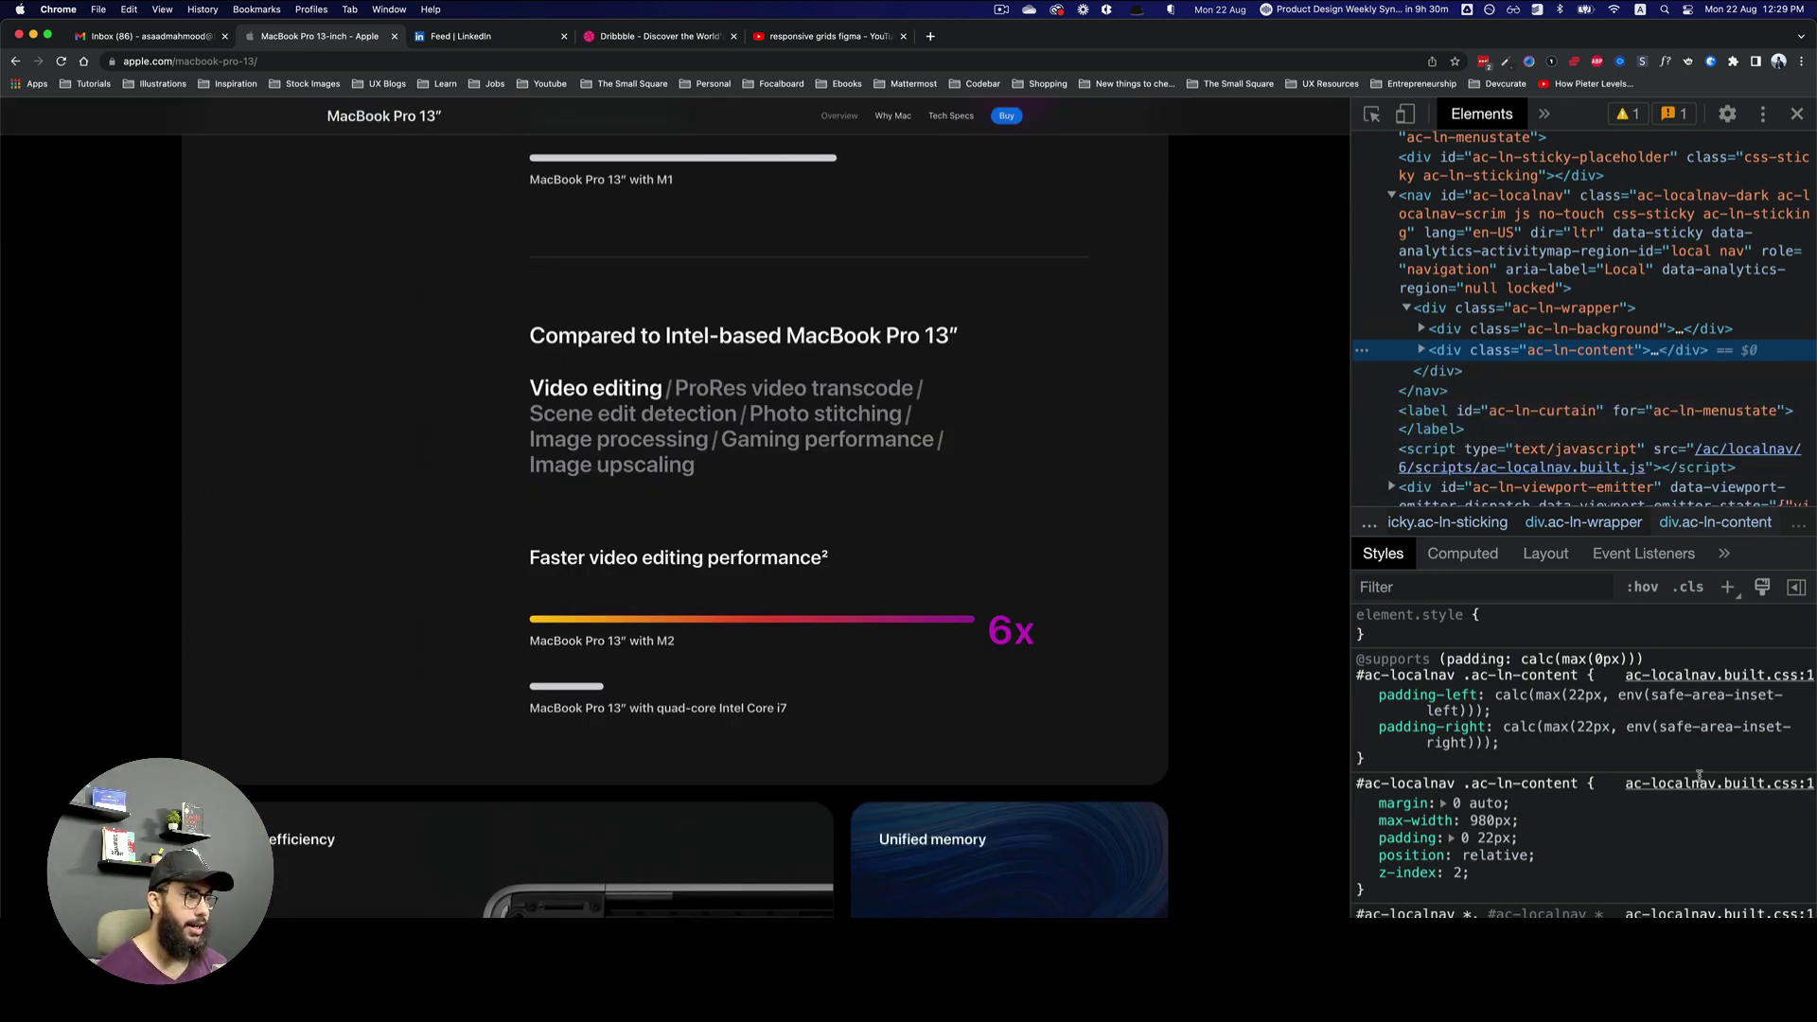
{"action": "mouse_move", "coordinate": [1467, 833]}
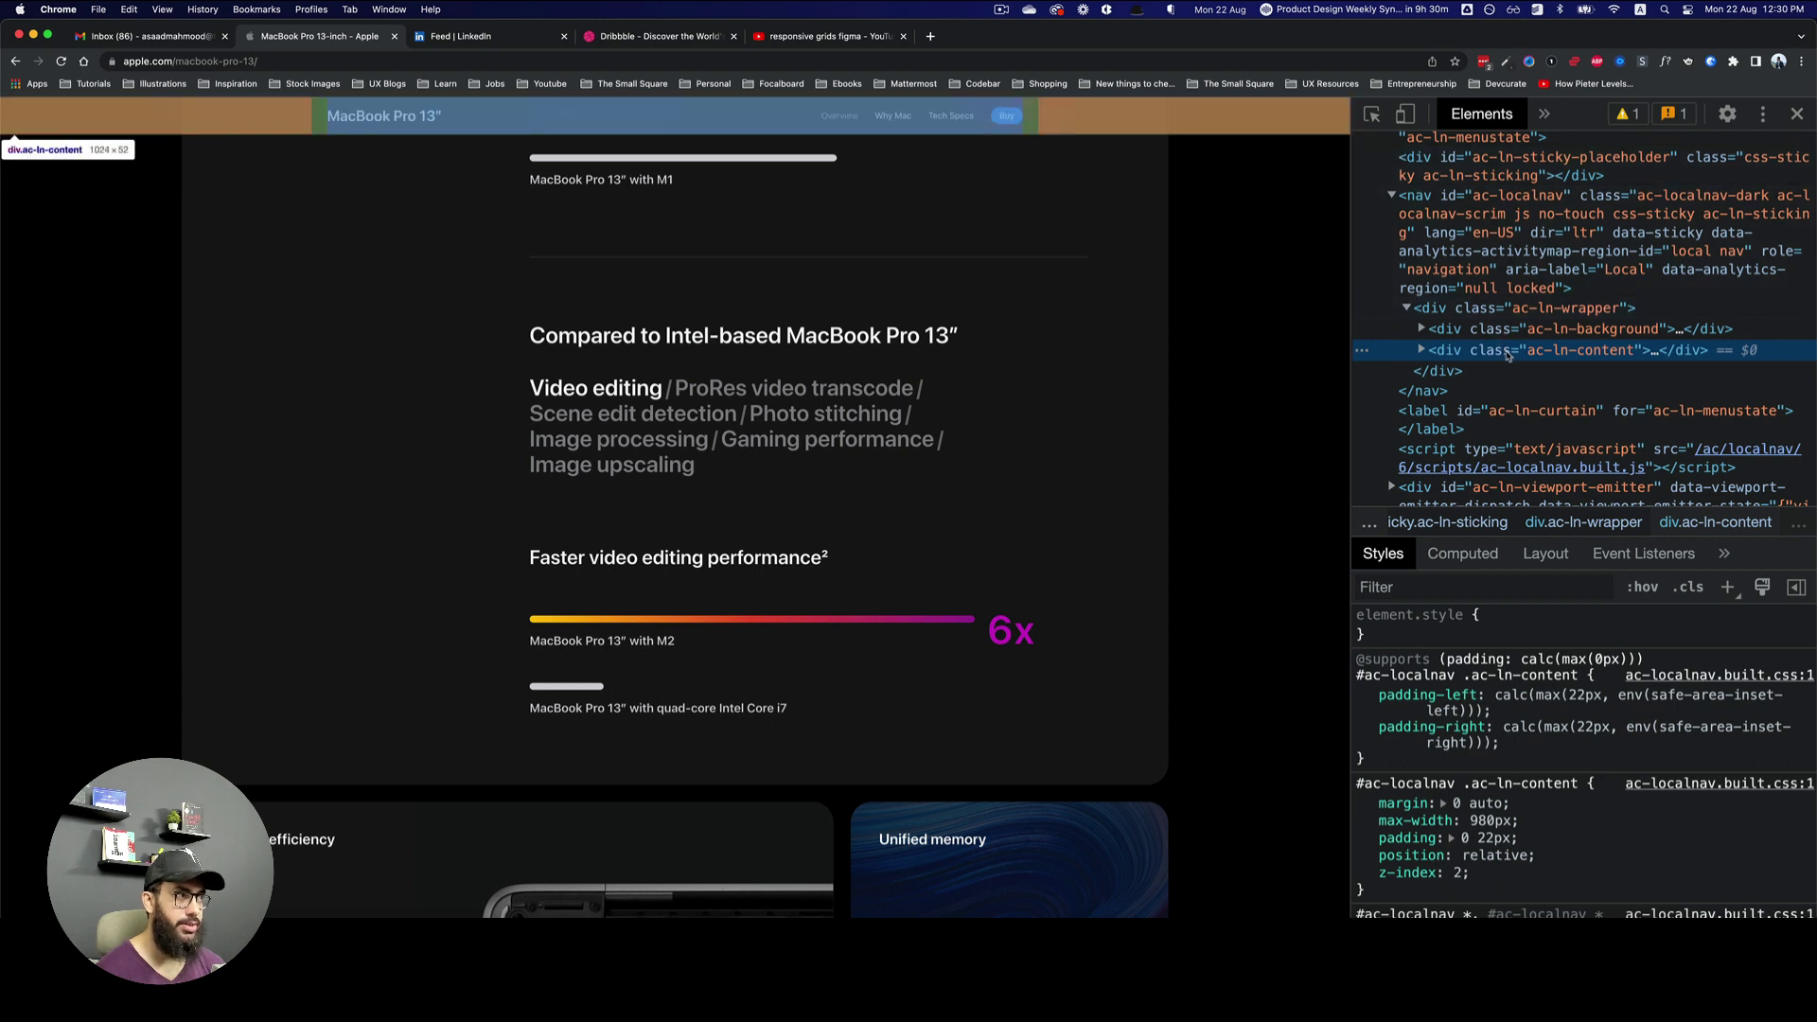
{"action": "left_click", "coordinate": [1421, 350]}
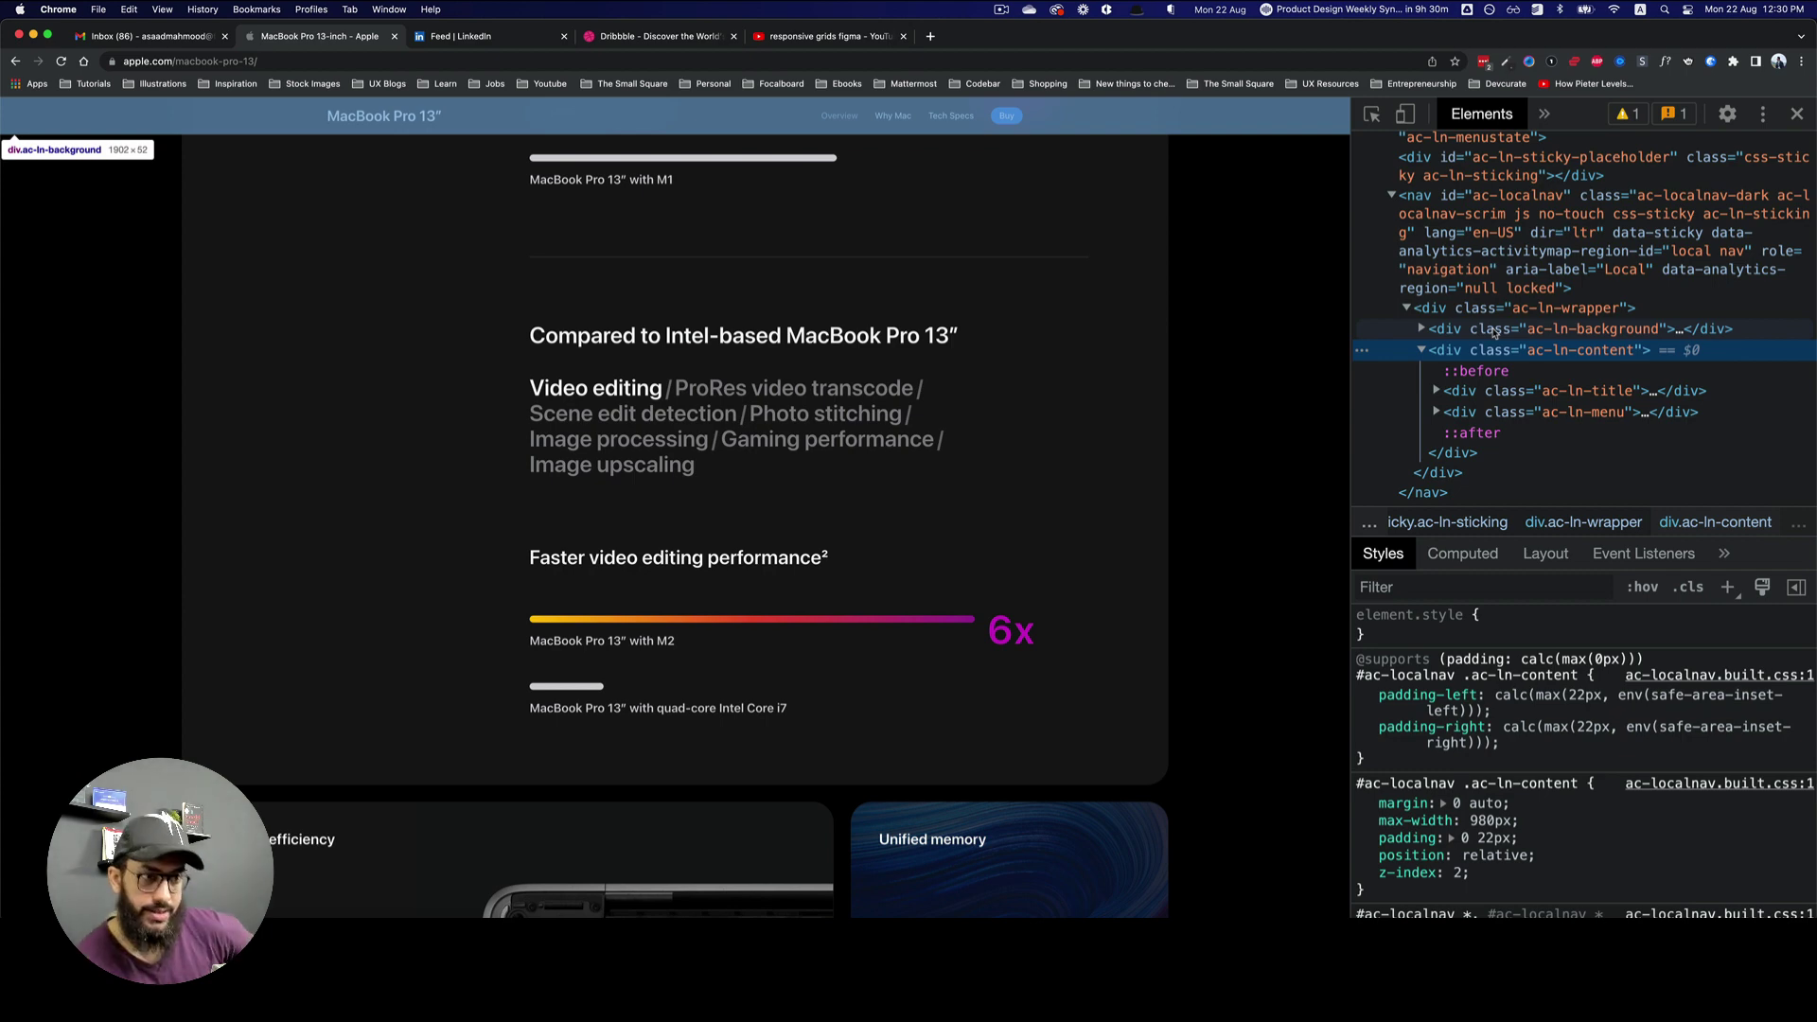
{"action": "scroll", "coordinate": [1075, 426], "scroll_direction": "down", "scroll_amount": 4}
{"action": "key", "text": "shift+super+c"}
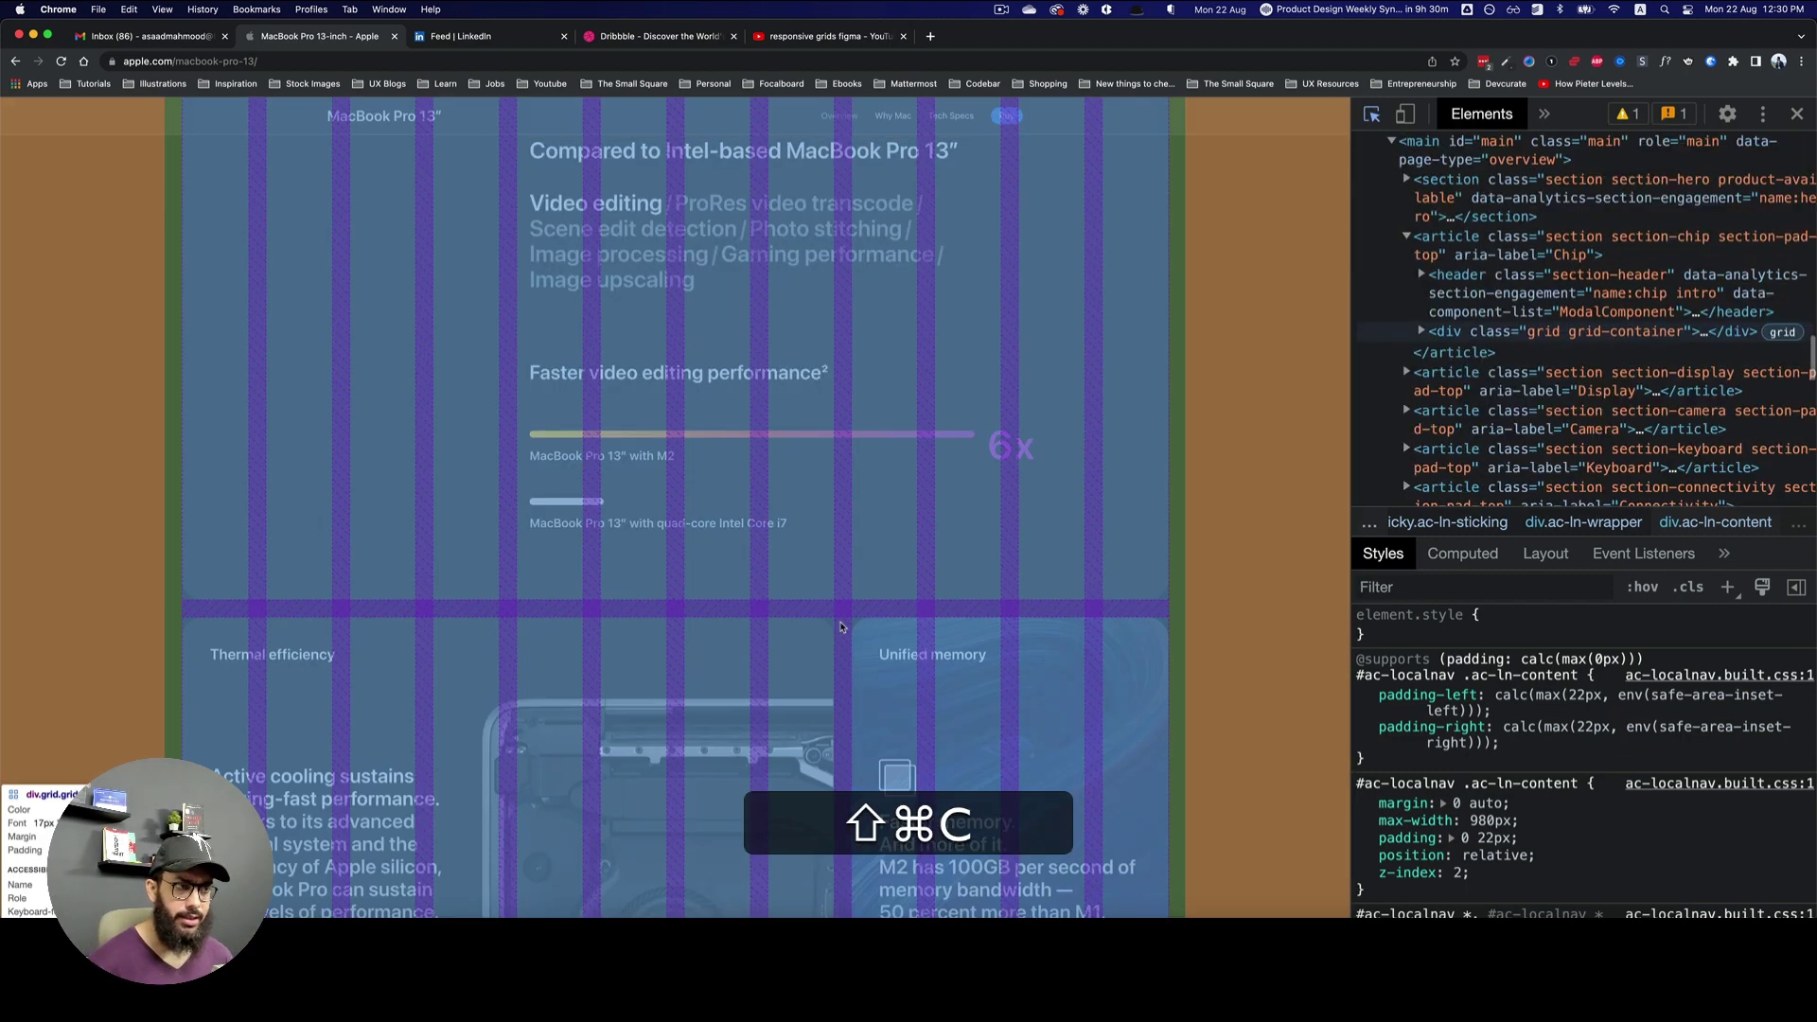
{"action": "left_click", "coordinate": [840, 626]}
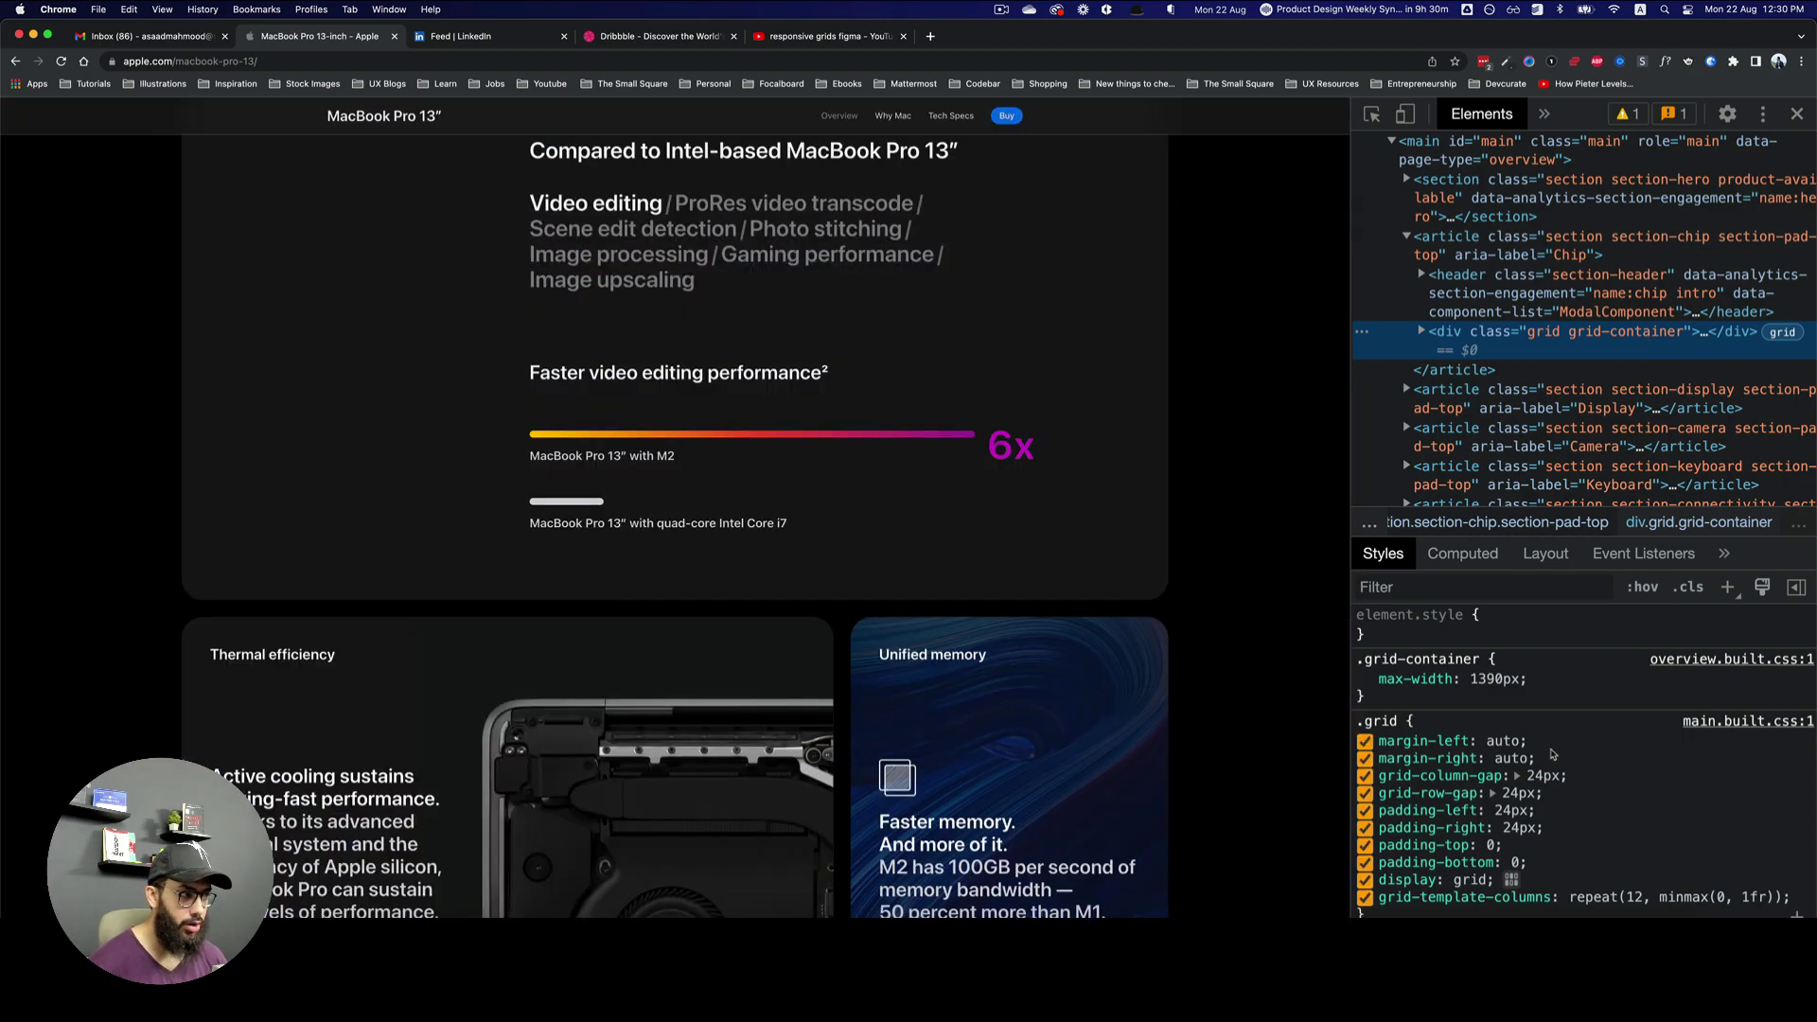
{"action": "scroll", "coordinate": [1609, 804], "scroll_direction": "down", "scroll_amount": 1}
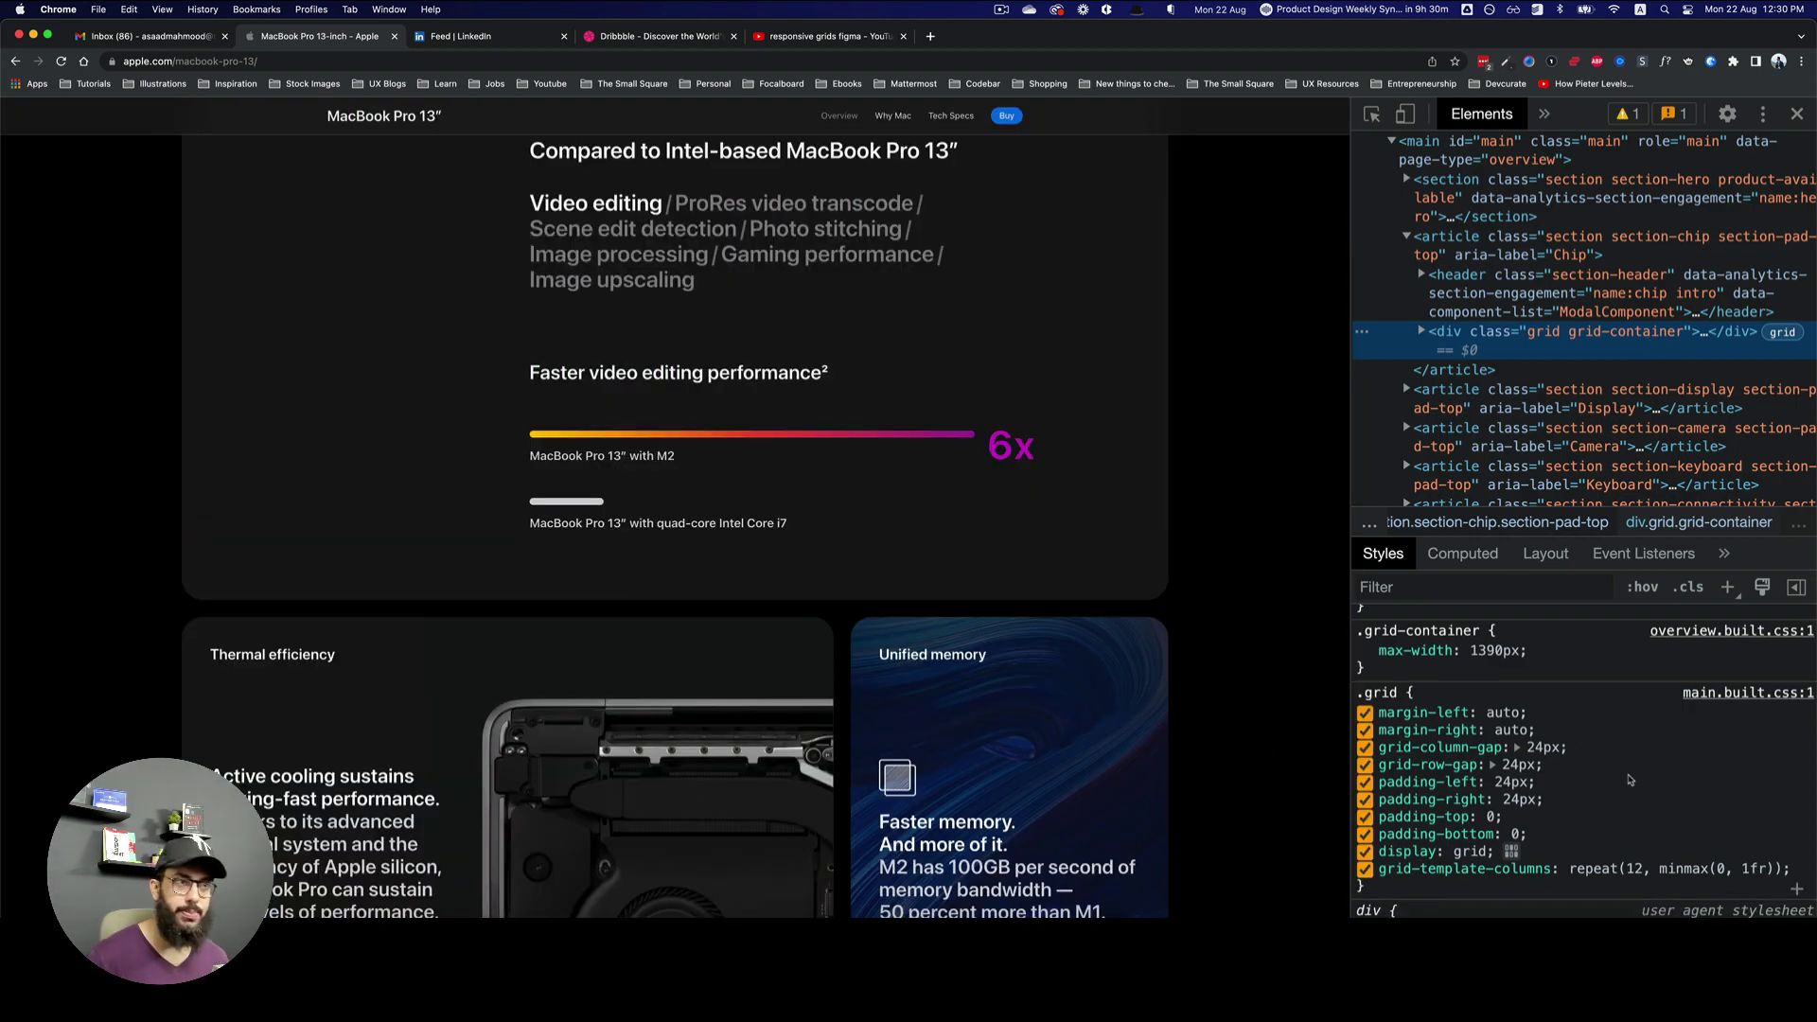
{"action": "scroll", "coordinate": [1017, 678], "scroll_direction": "down", "scroll_amount": 12}
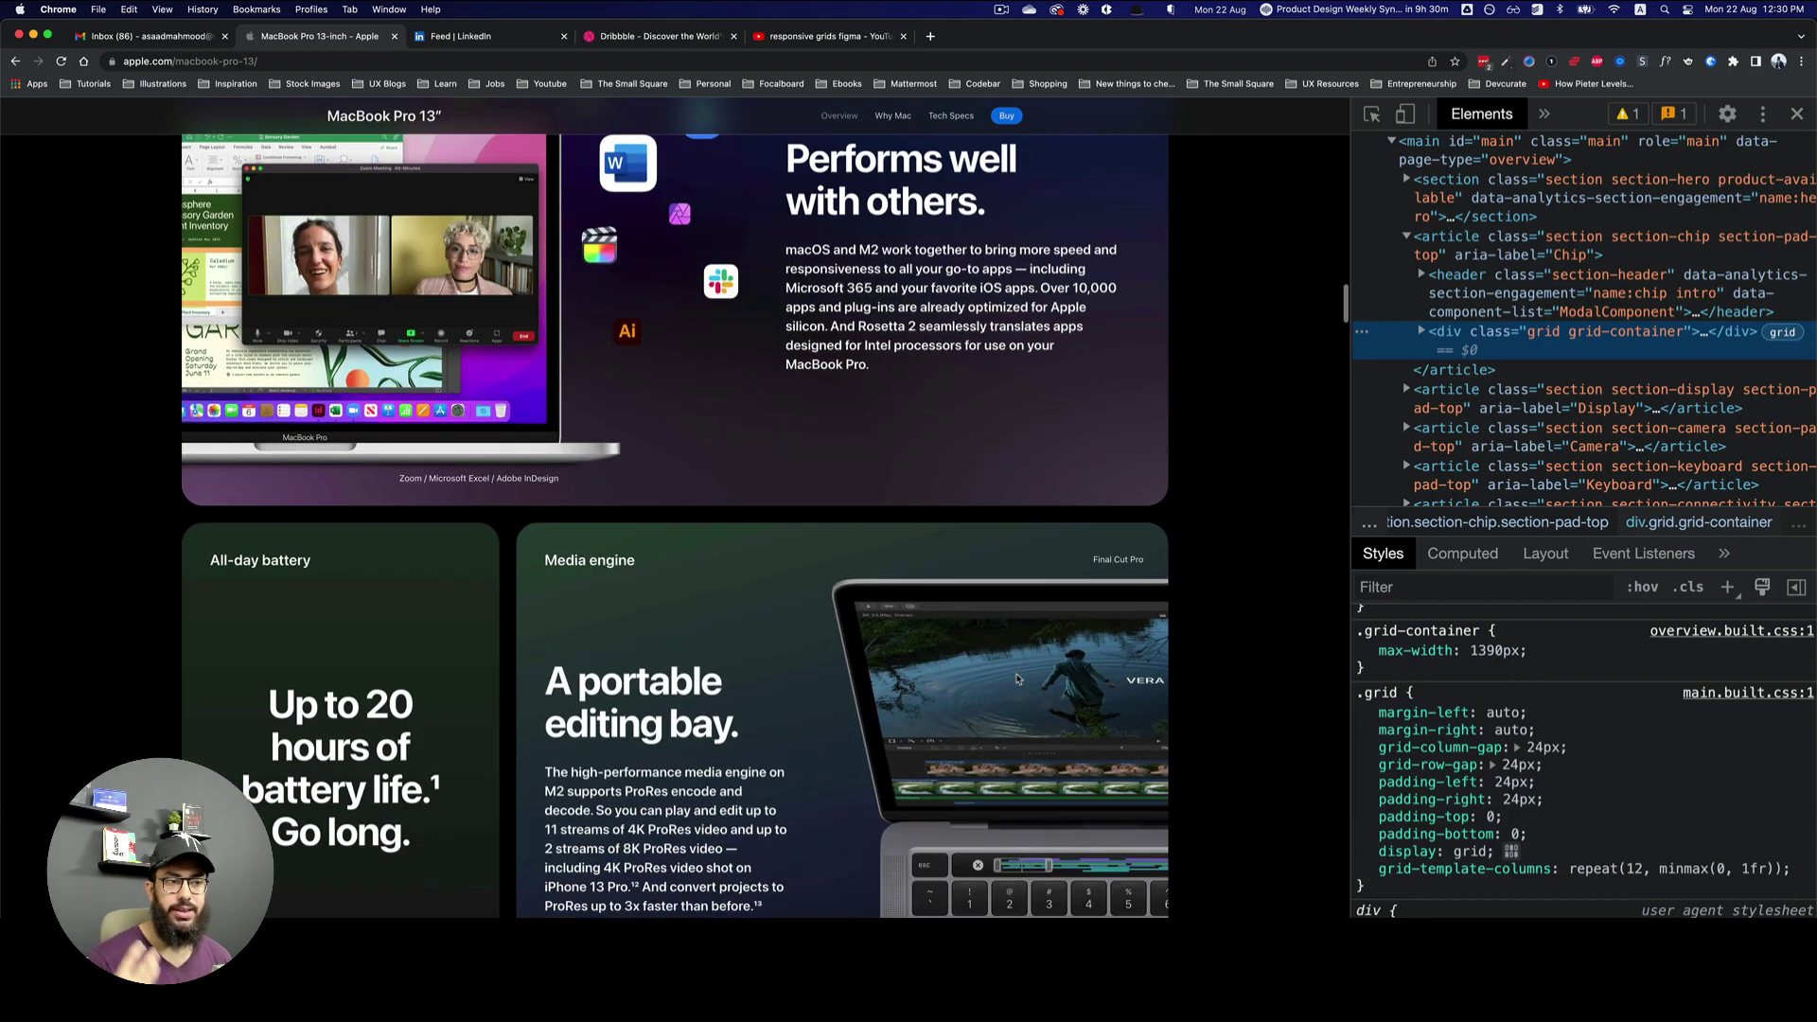
{"action": "scroll", "coordinate": [1017, 678], "scroll_direction": "up", "scroll_amount": 3}
{"action": "scroll", "coordinate": [1018, 679], "scroll_direction": "up", "scroll_amount": 15}
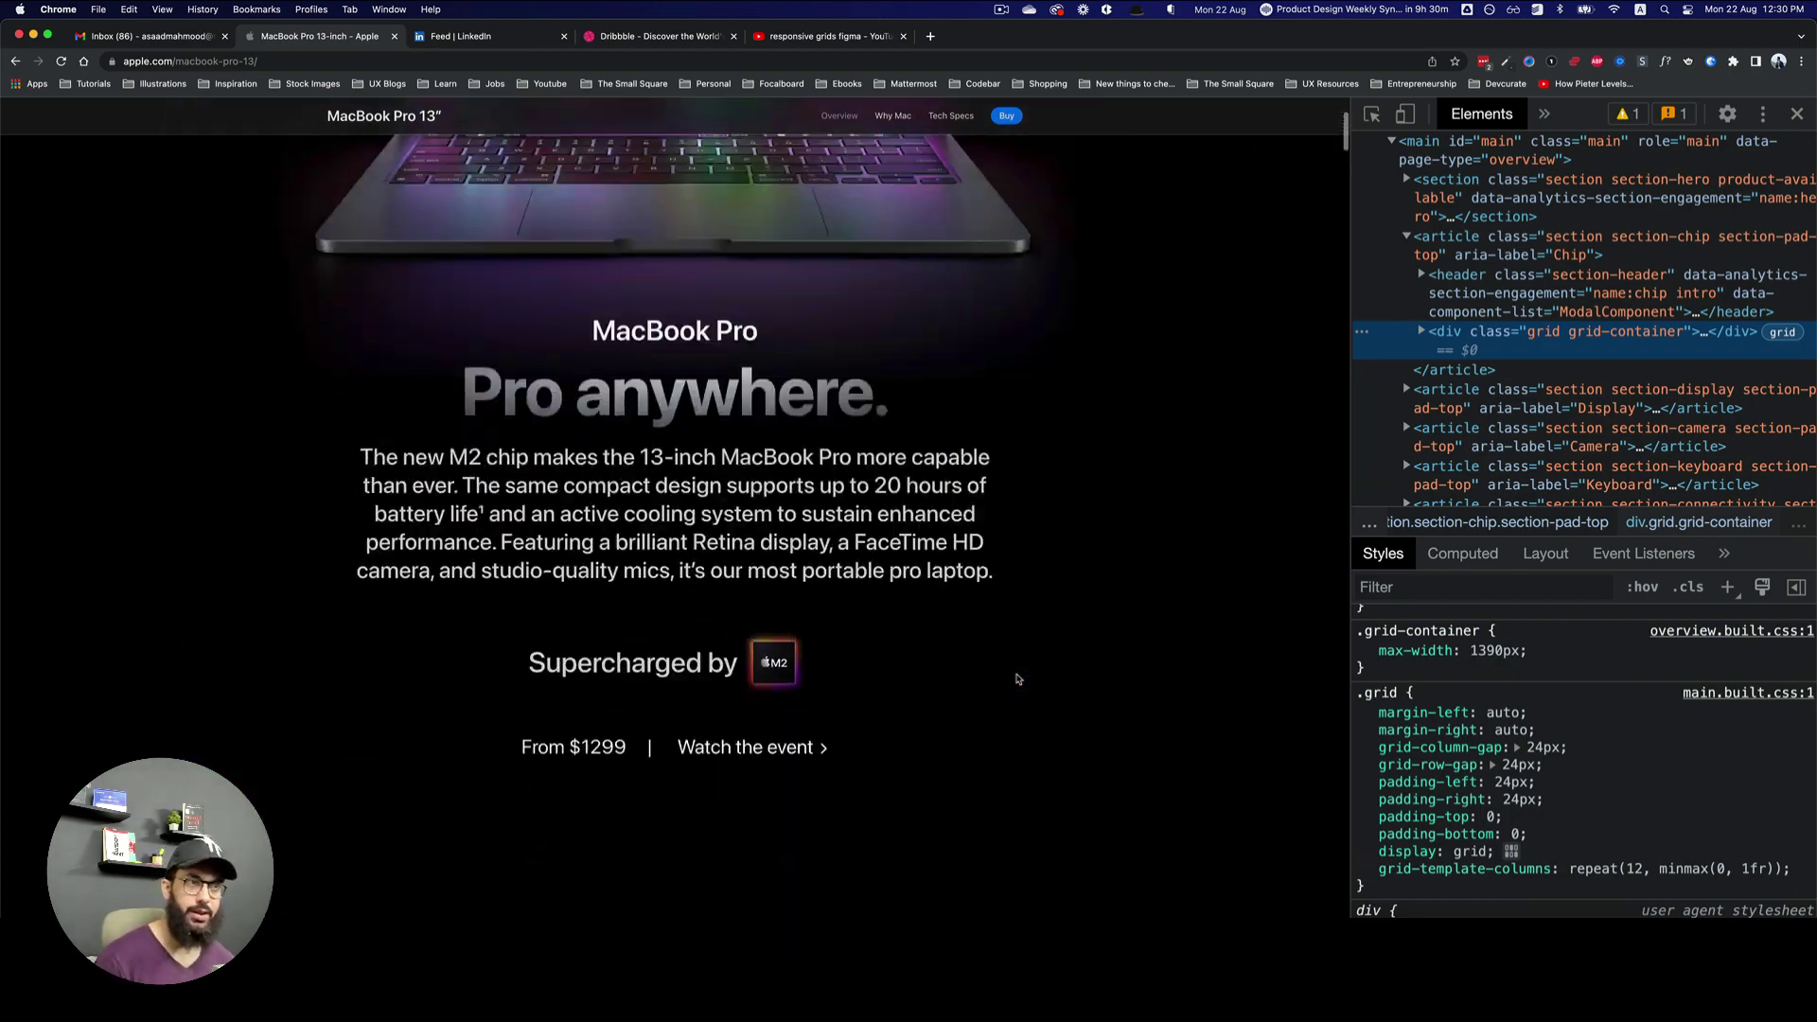
{"action": "key", "text": "super+Tab"}
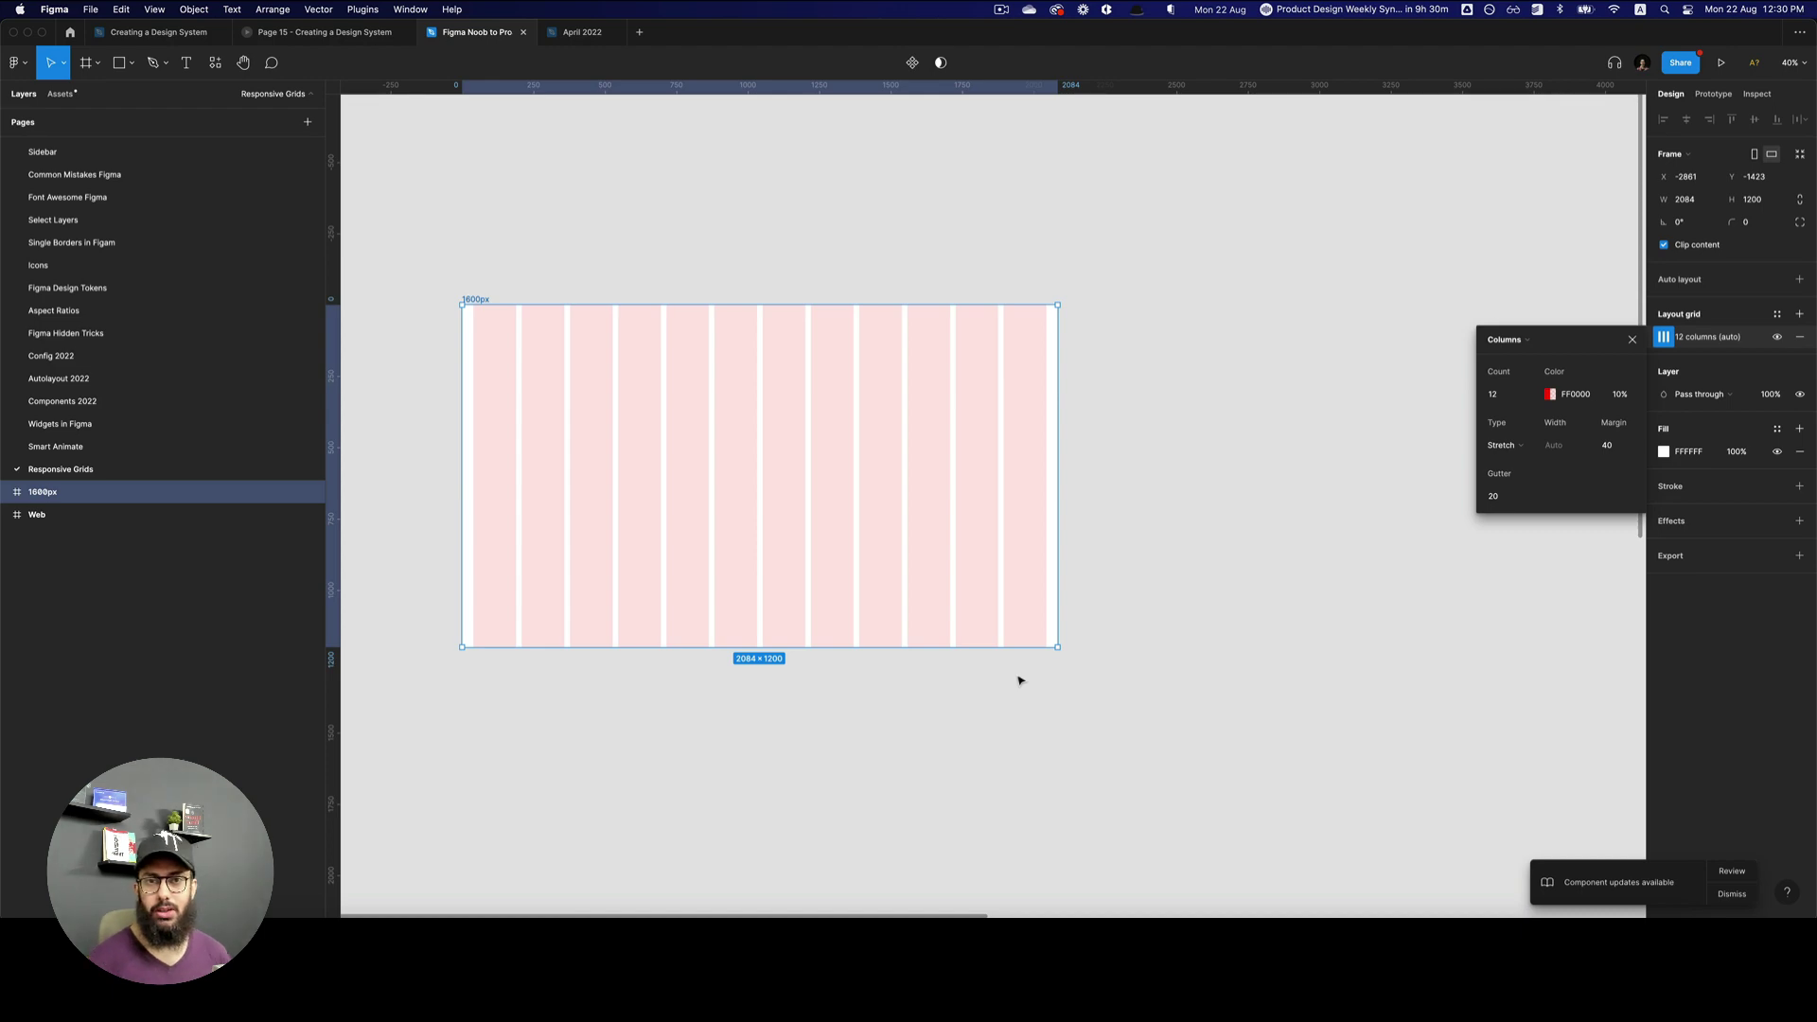
- Glance at the Apple page, then switch the frame's column grid to Center
{"action": "key", "text": "super+Tab"}
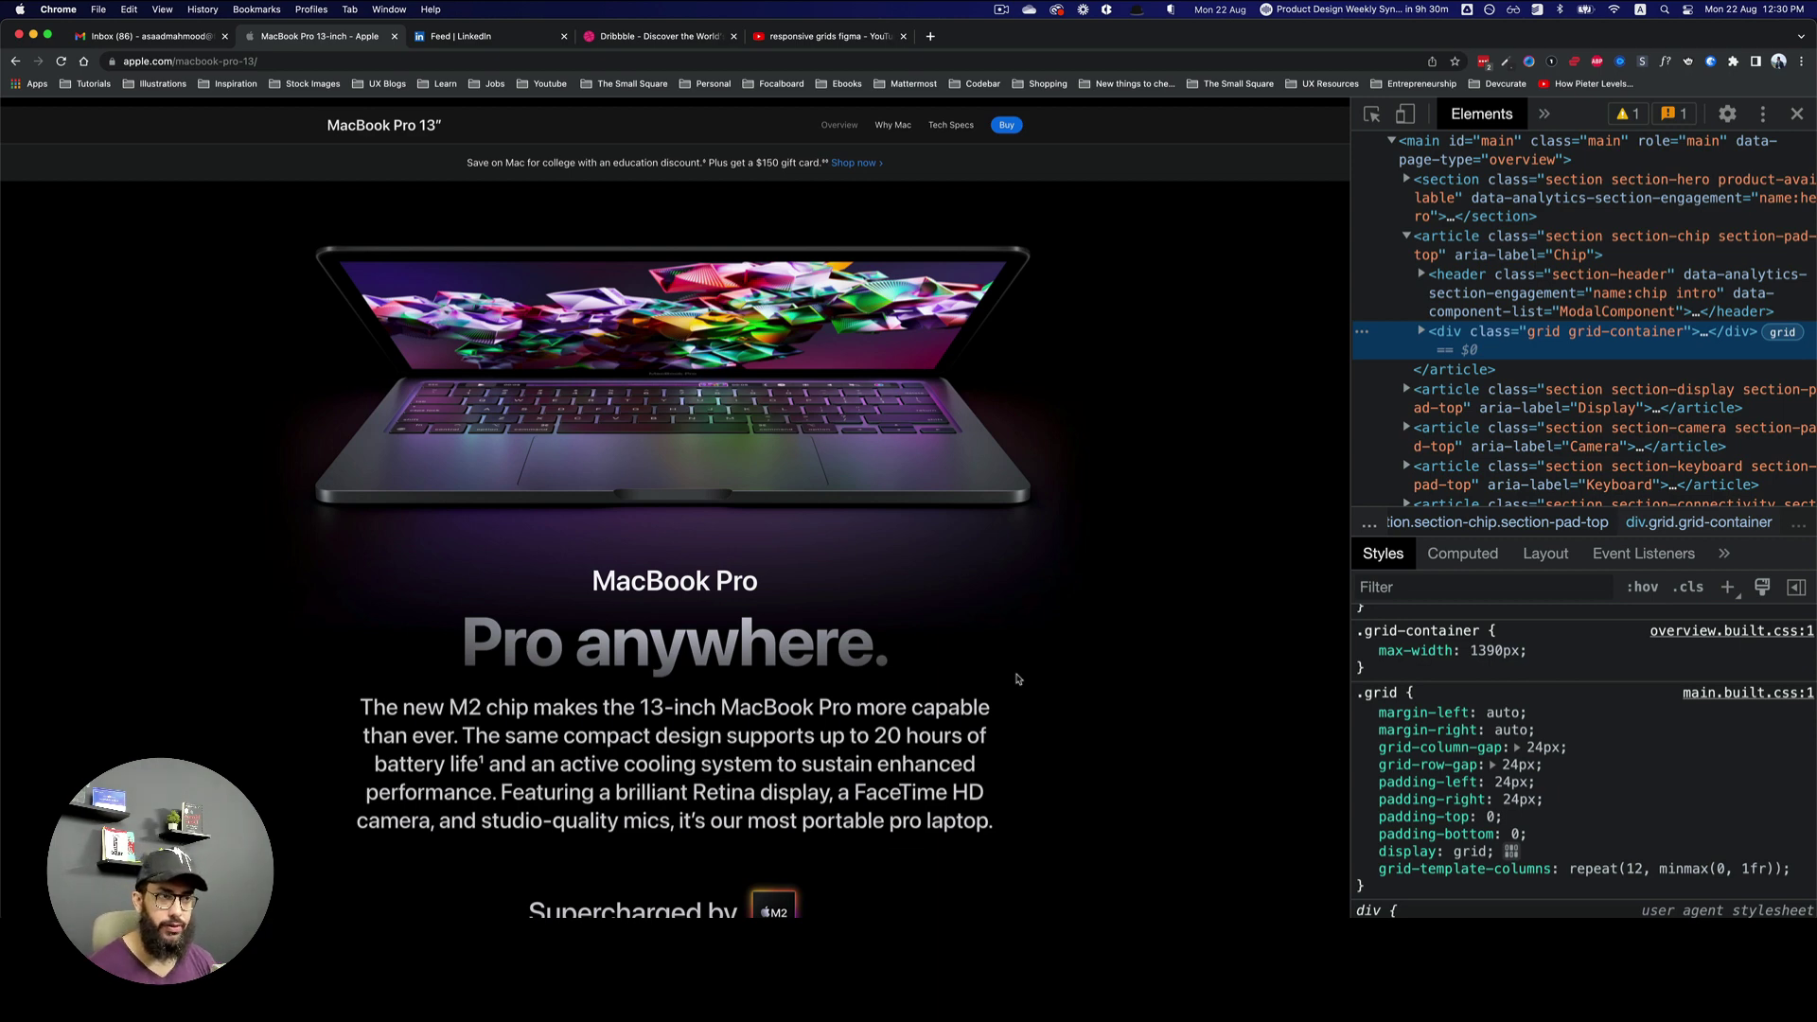
{"action": "key", "text": "super+Tab"}
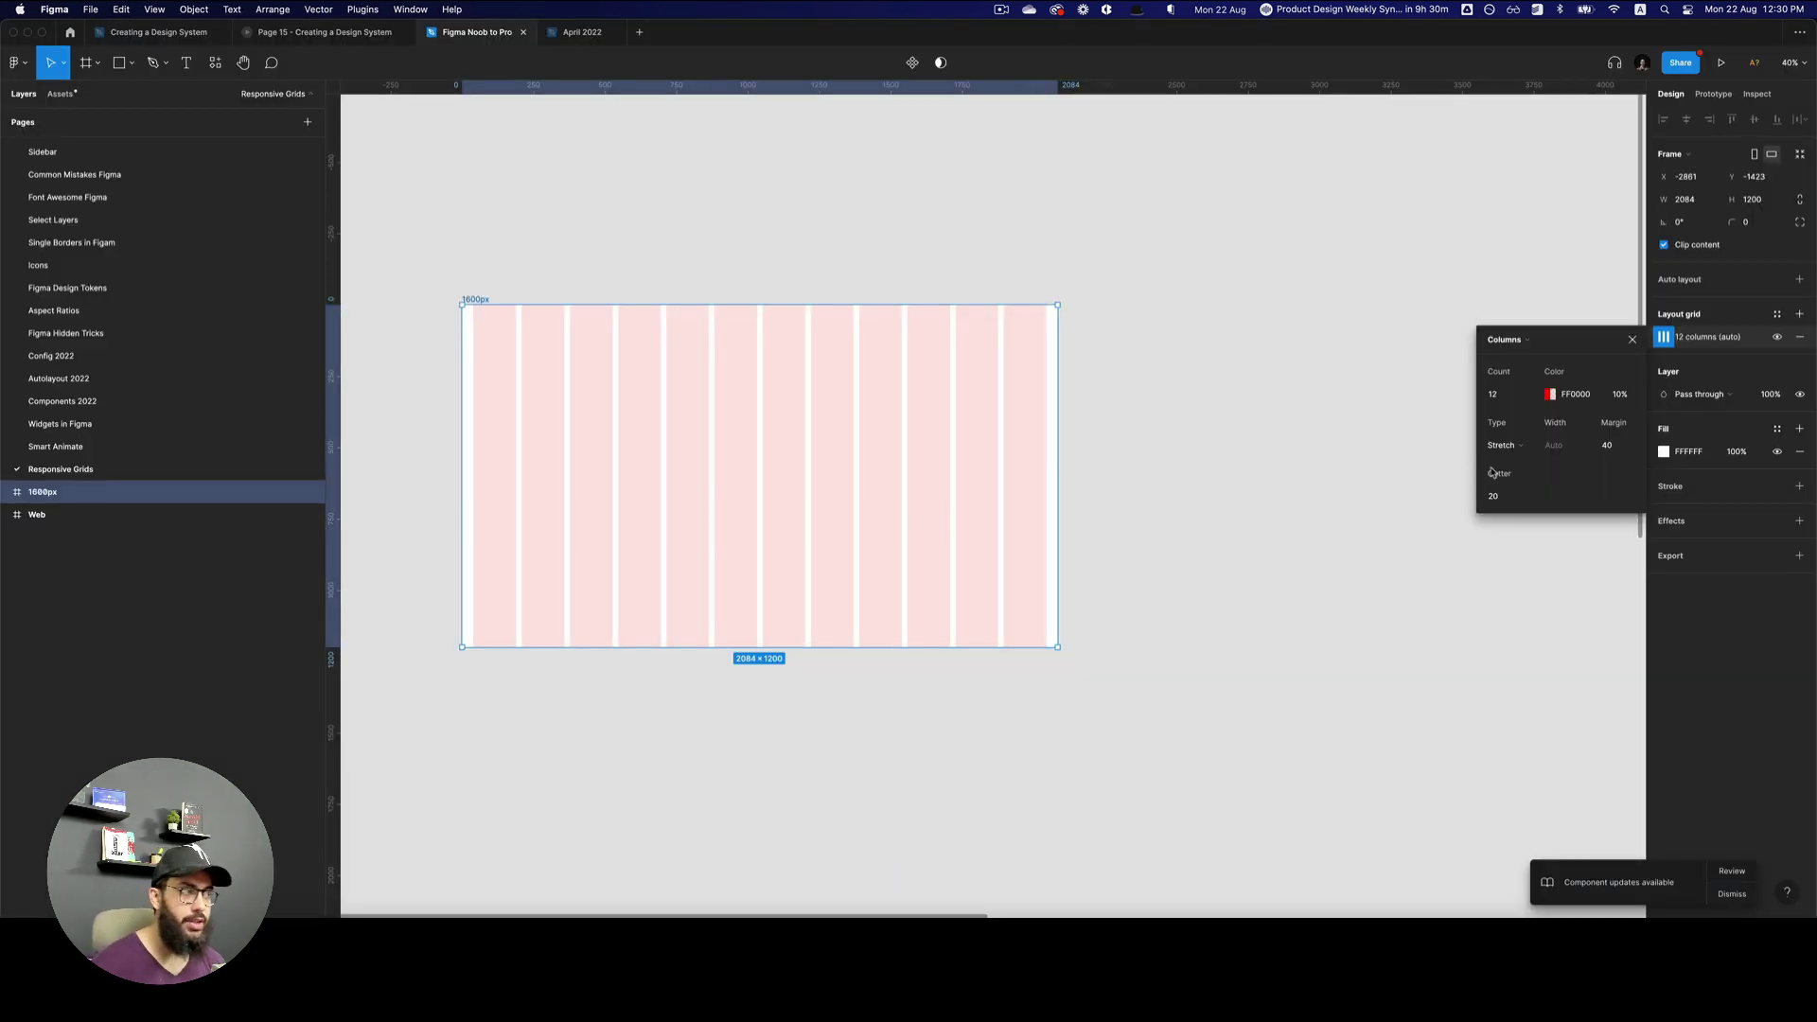
{"action": "left_click", "coordinate": [1515, 444]}
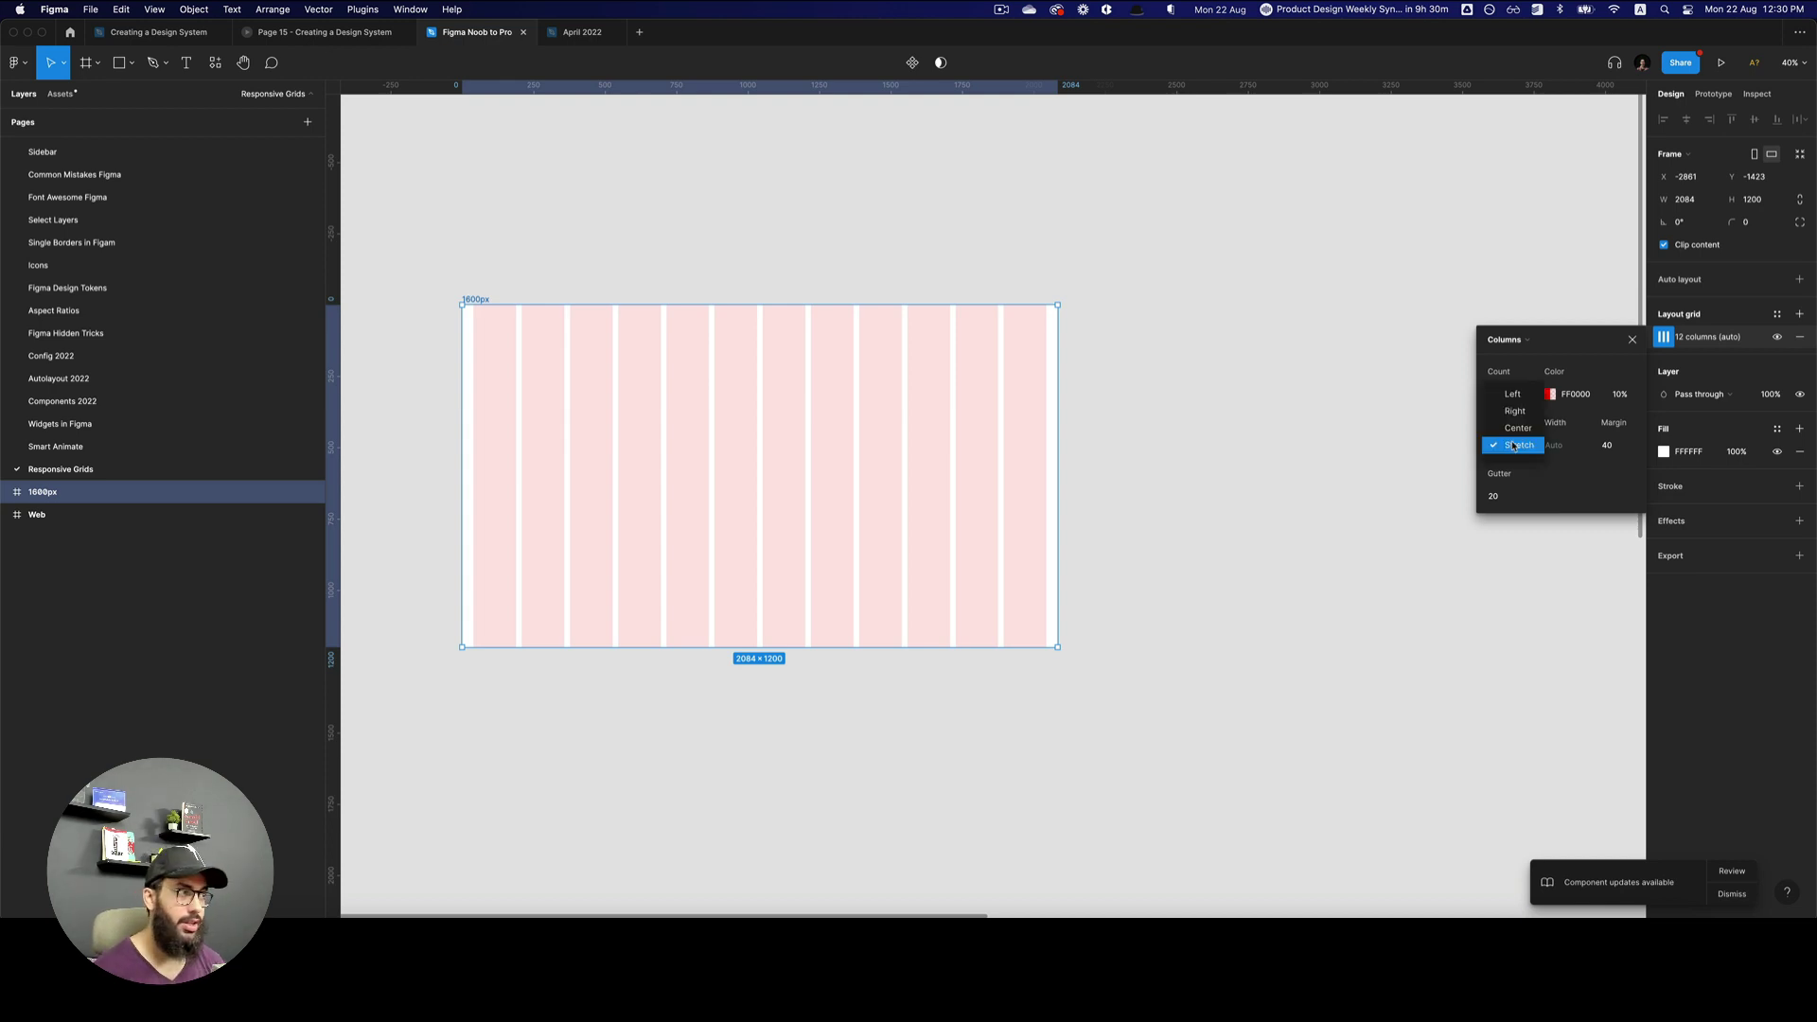
{"action": "left_click", "coordinate": [1522, 431]}
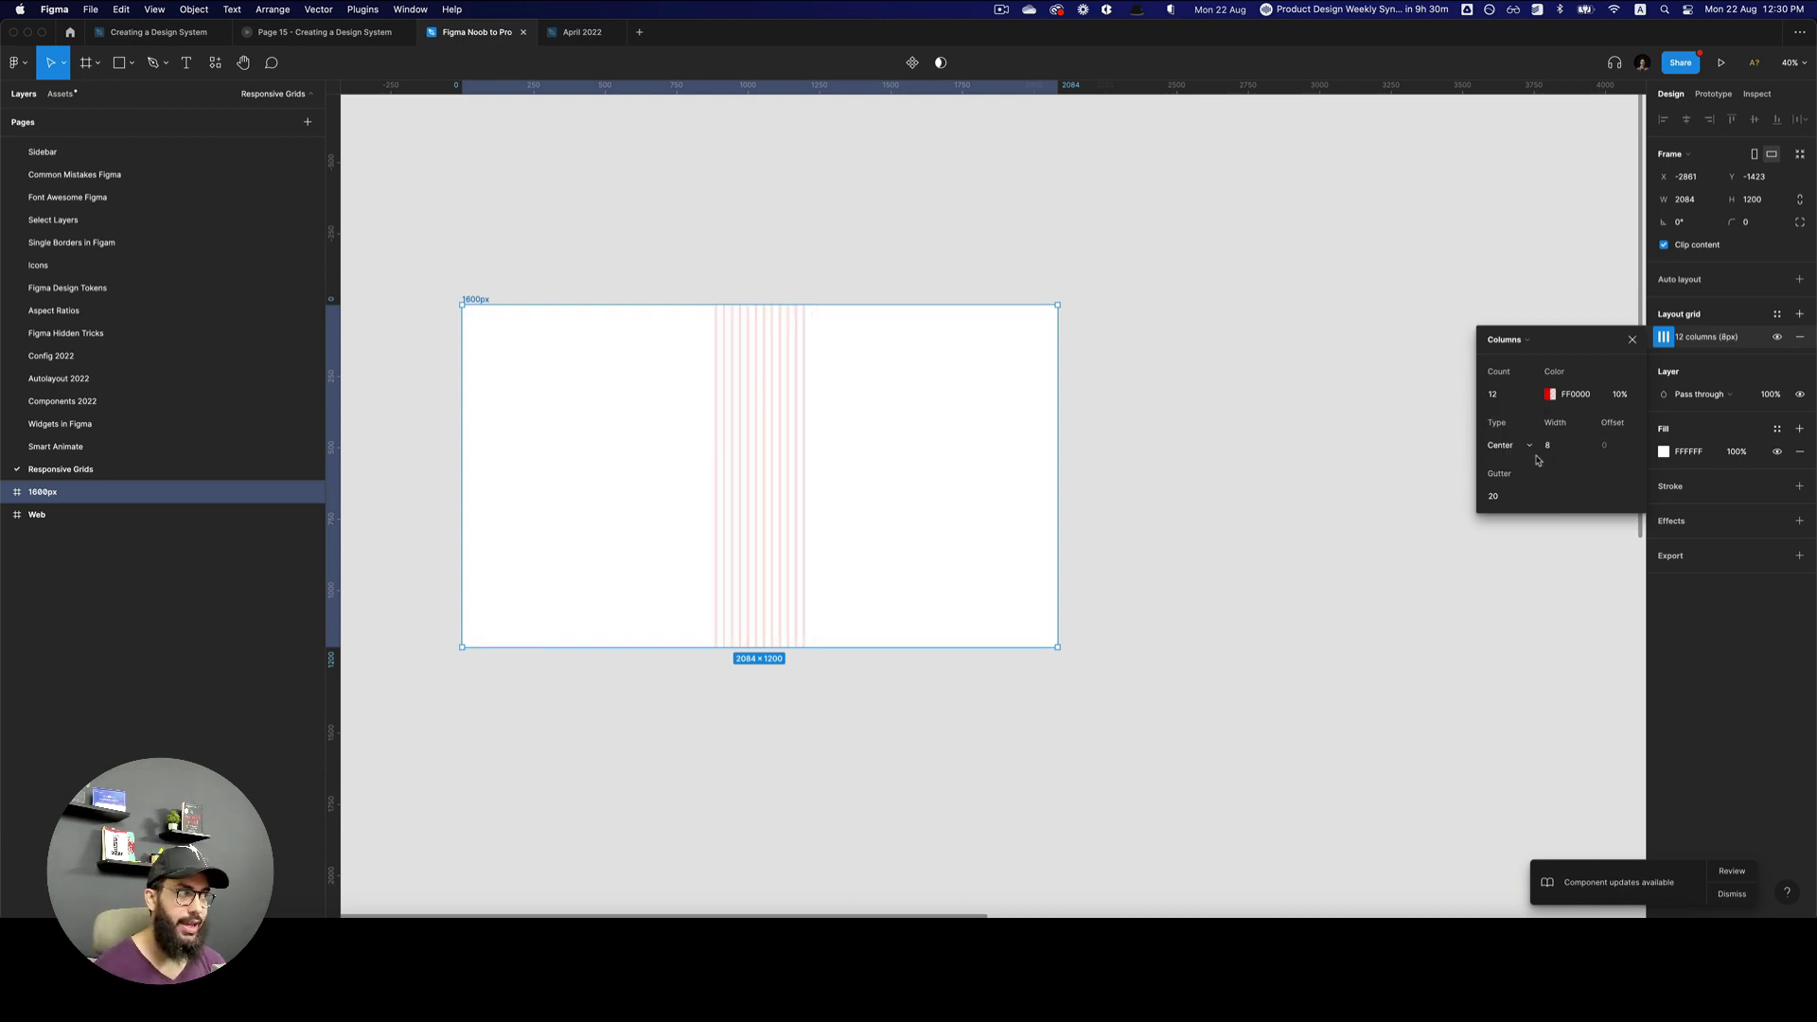
- Set the column width to 80, then remove the layout grid from the frame
{"action": "left_click", "coordinate": [1574, 448]}
{"action": "type", "text": "0"}
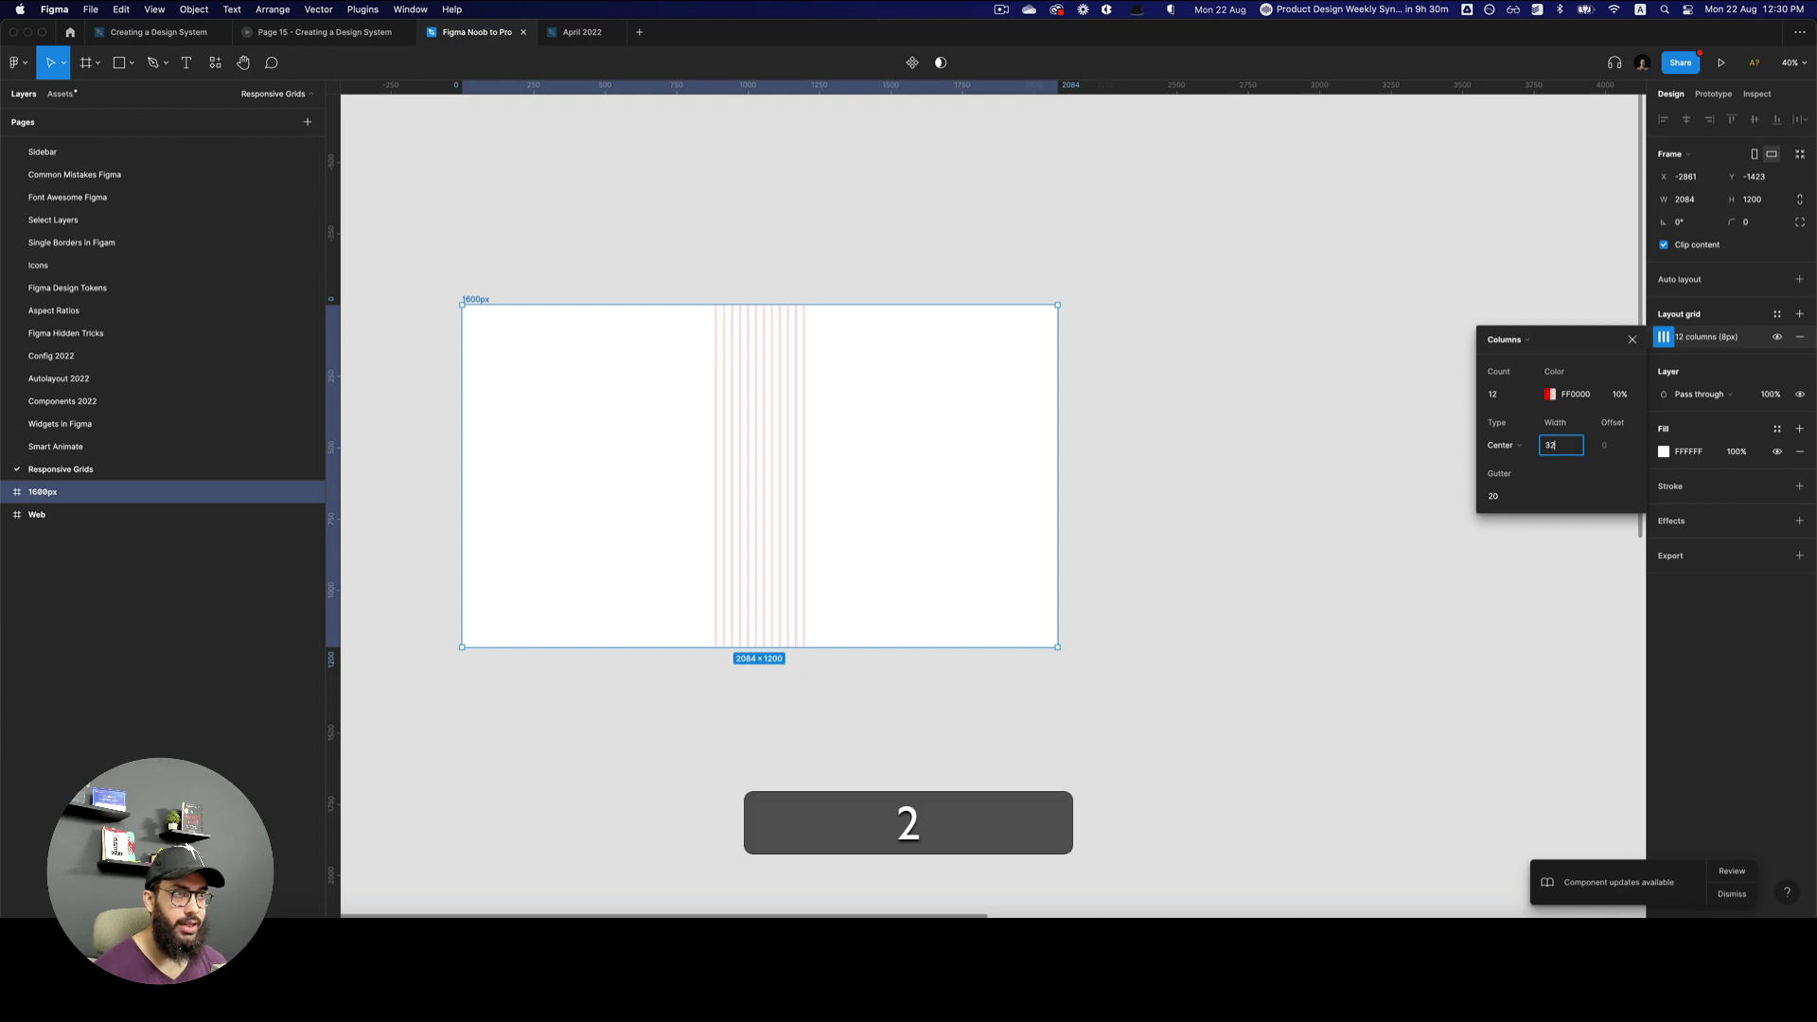
{"action": "key", "text": "Return"}
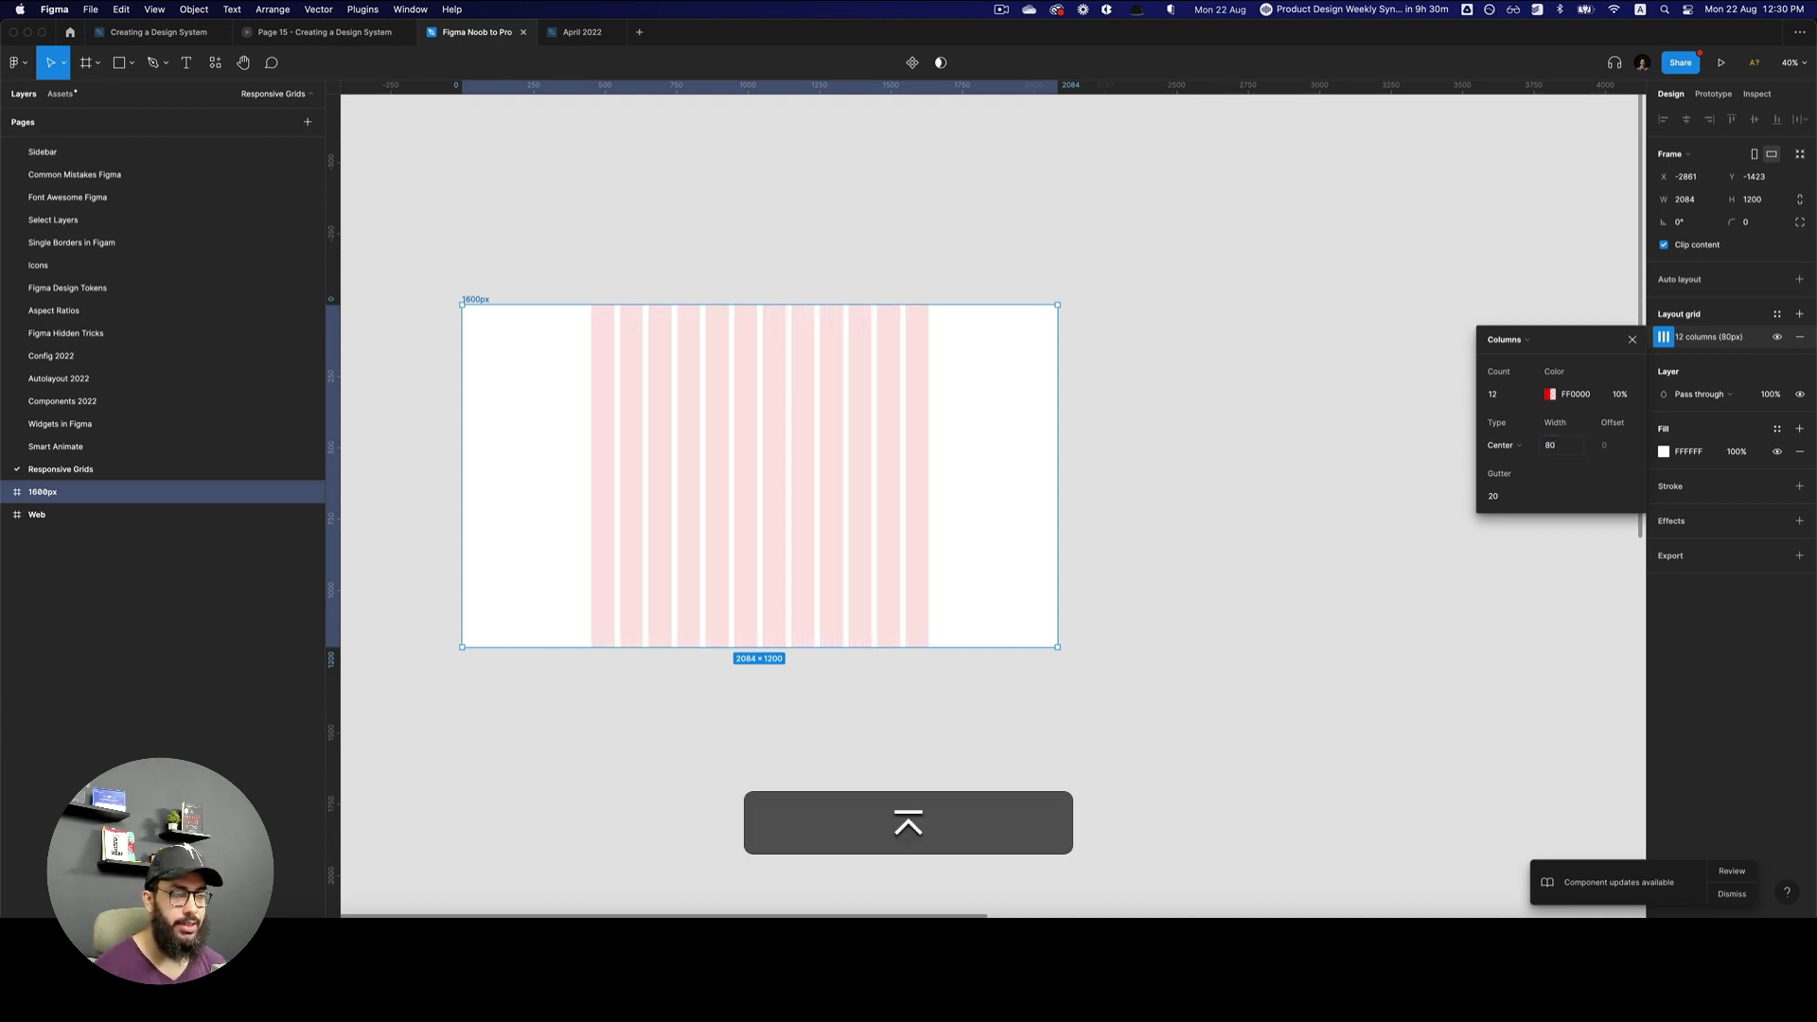
{"action": "key", "text": "Escape"}
{"action": "left_click", "coordinate": [1800, 337]}
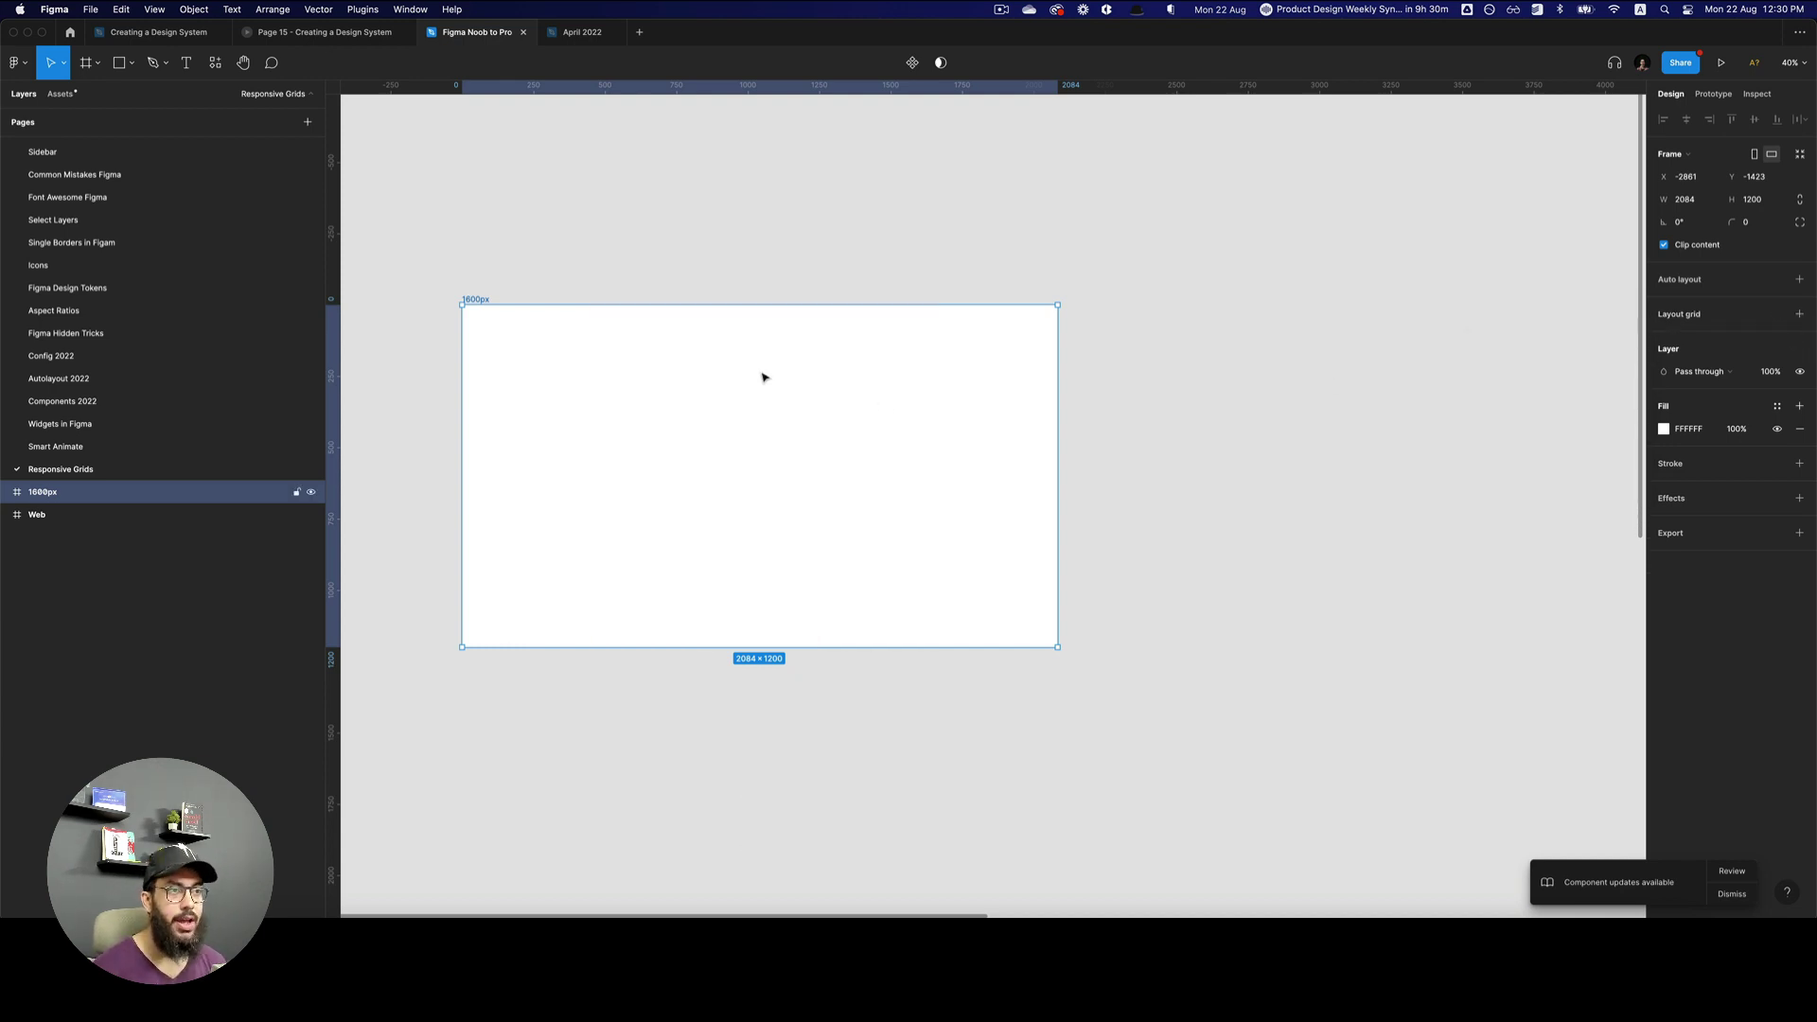
- Draw a 1400 × 1200 frame named Container, centred at the top of 1600px
{"action": "key", "text": "a"}
{"action": "left_click_drag", "start_coordinate": [596, 331], "coordinate": [923, 586]}
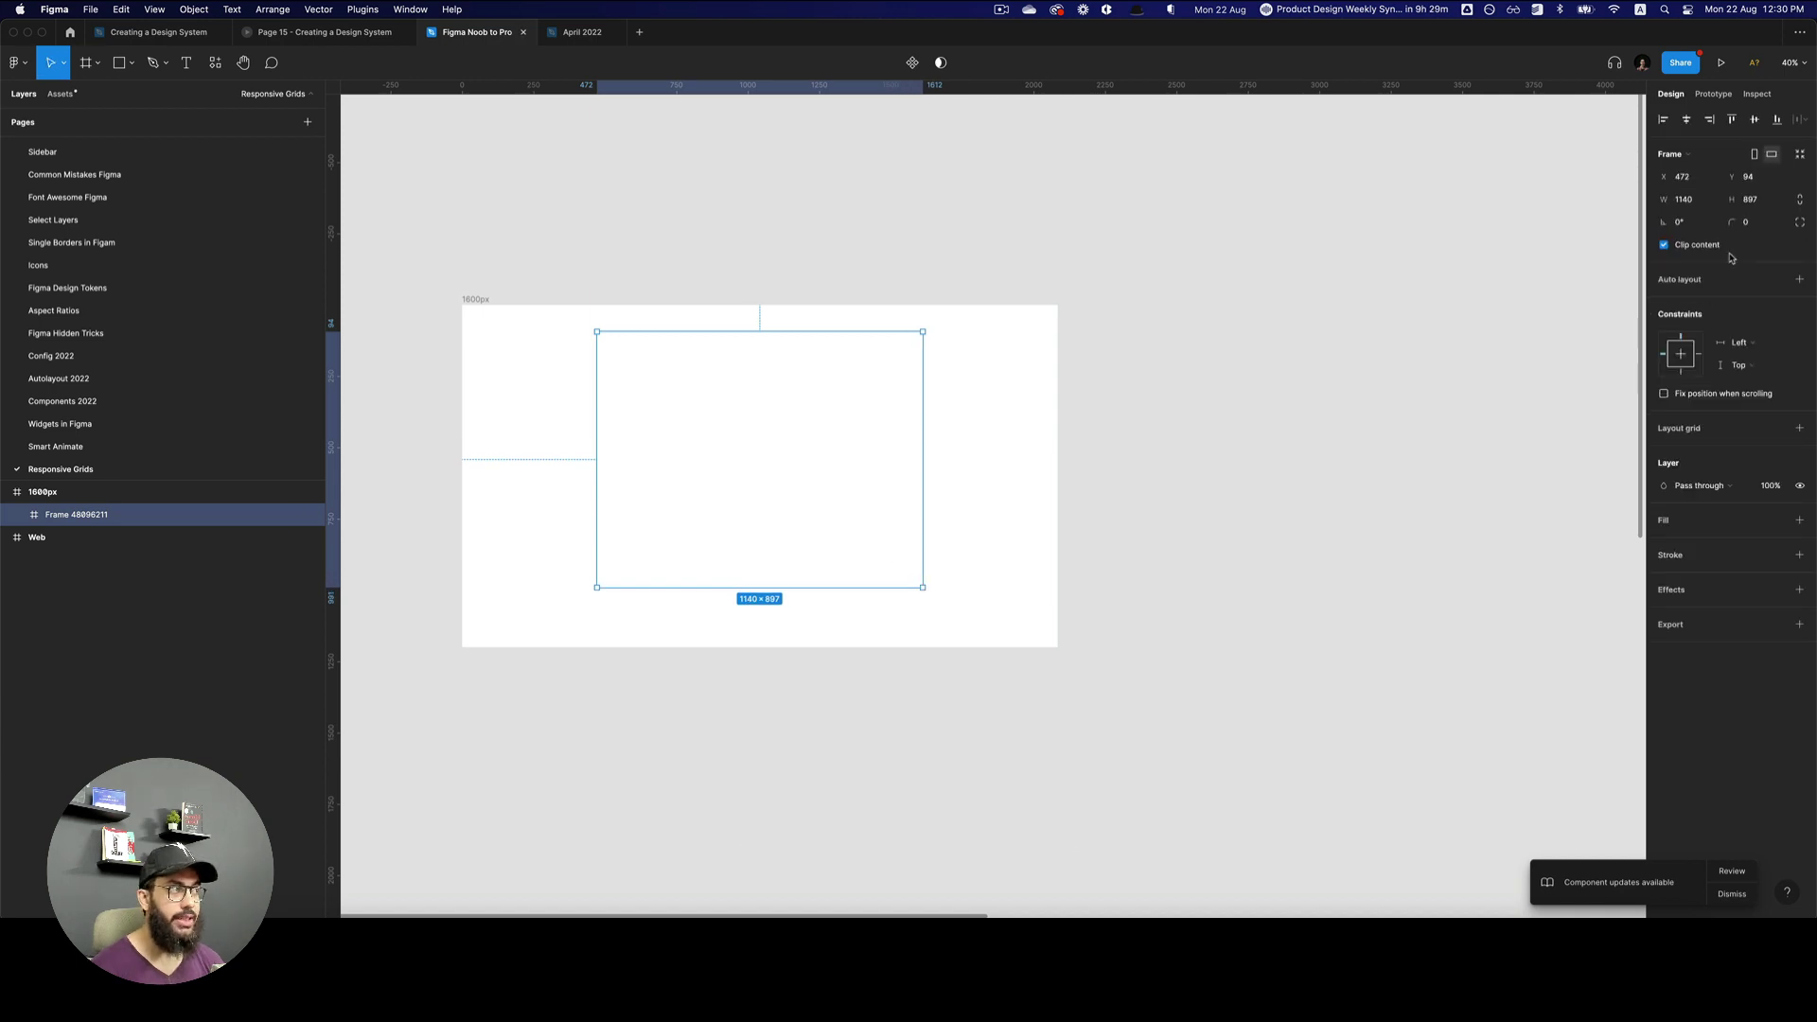
{"action": "left_click", "coordinate": [1685, 199]}
{"action": "type", "text": "1400"}
{"action": "key", "text": "Return"}
{"action": "key", "text": "shift+super+r"}
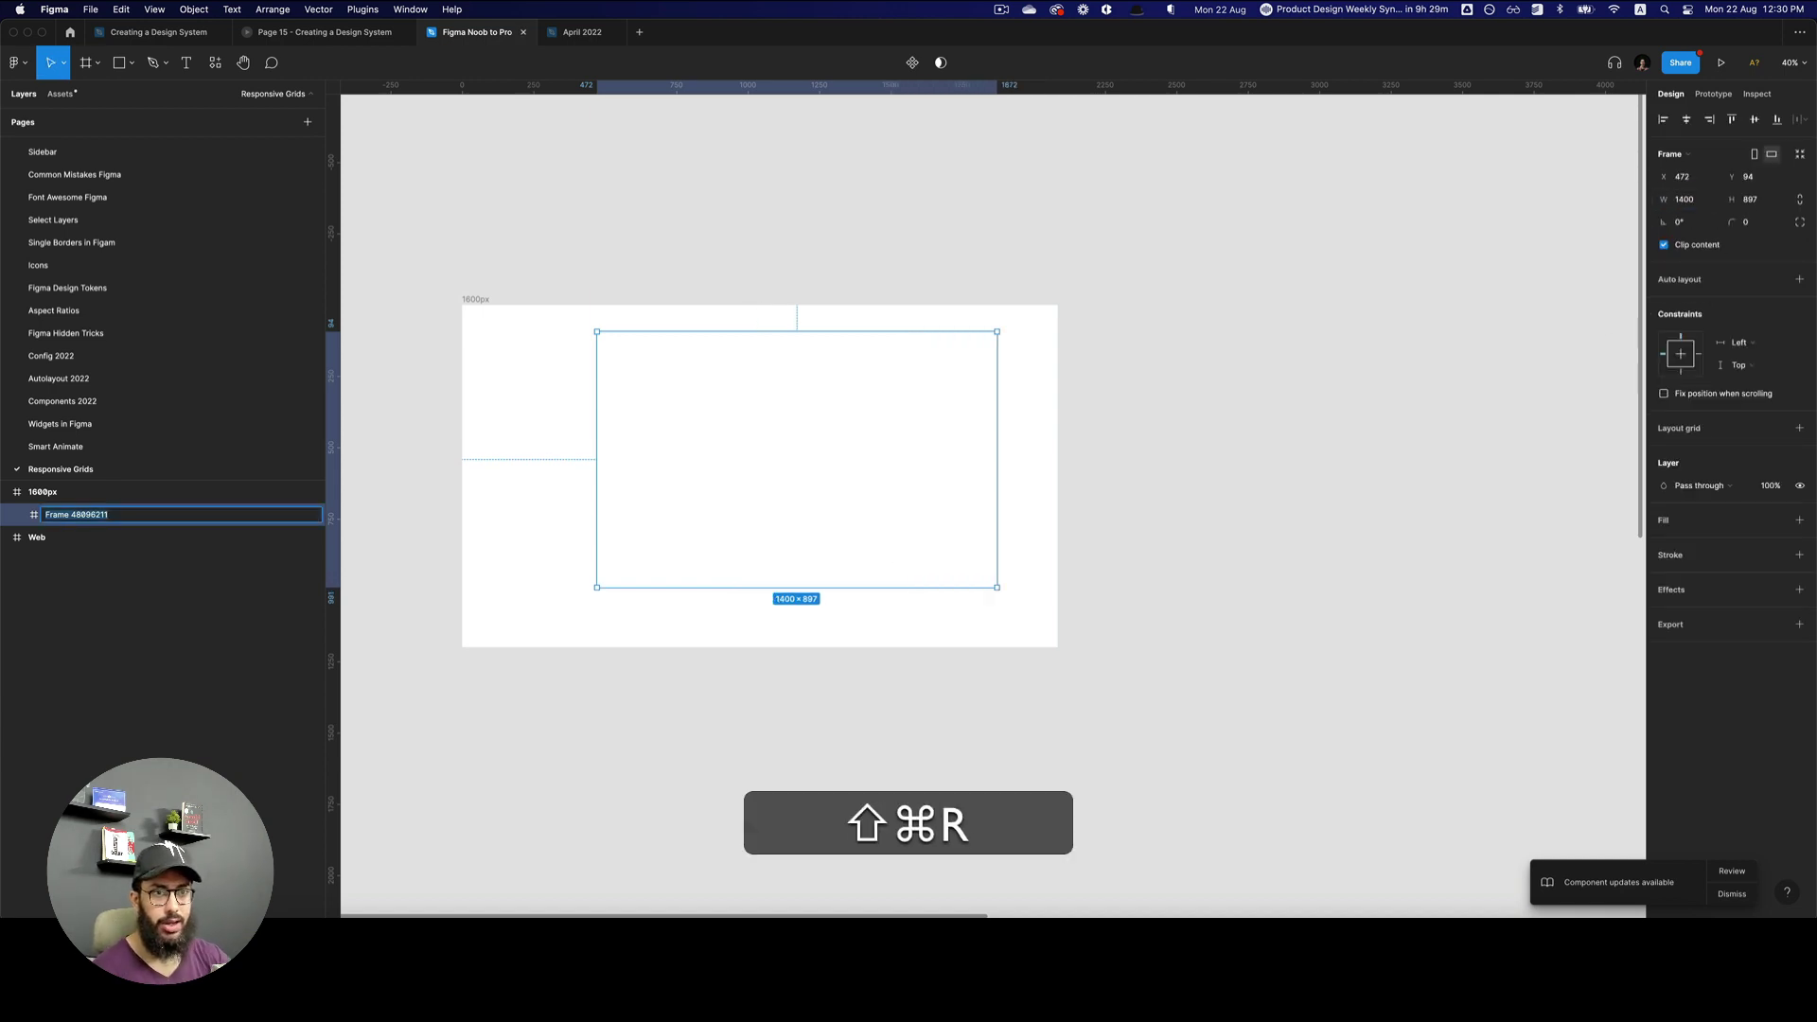
{"action": "type", "text": "Container"}
{"action": "key", "text": "Return"}
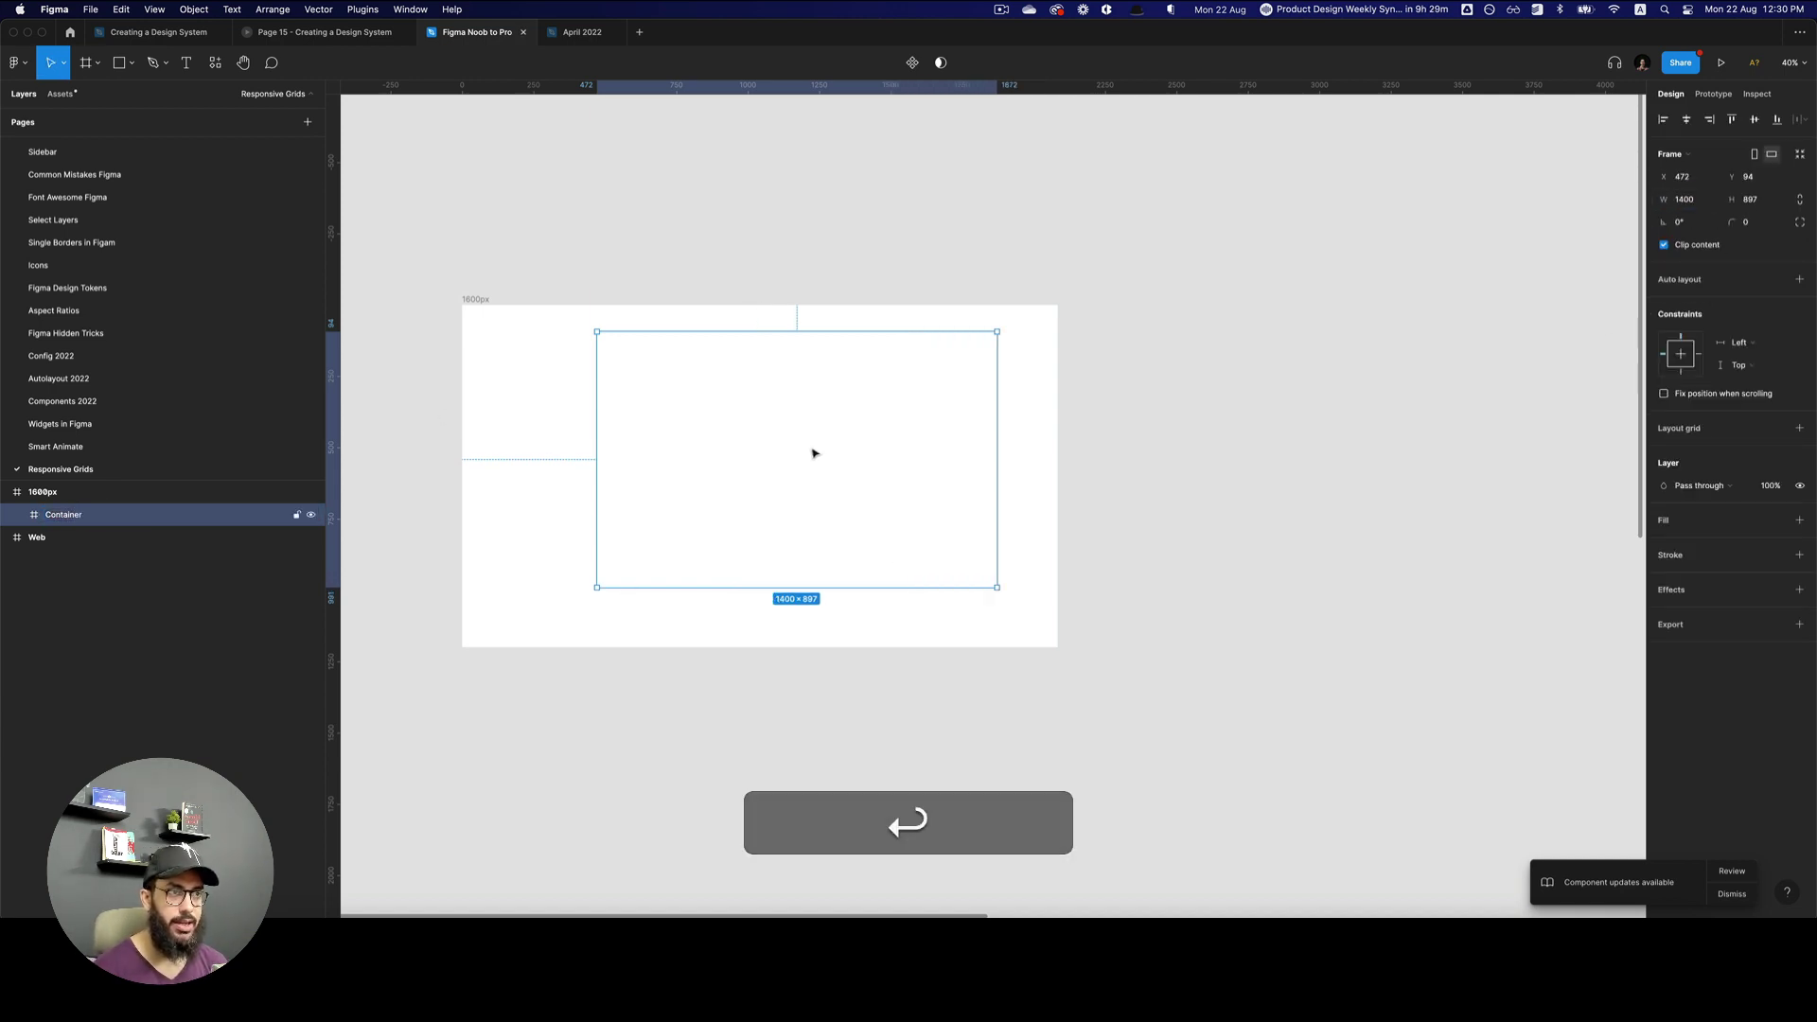
{"action": "key", "text": "alt+h"}
{"action": "key", "text": "alt+shift+h"}
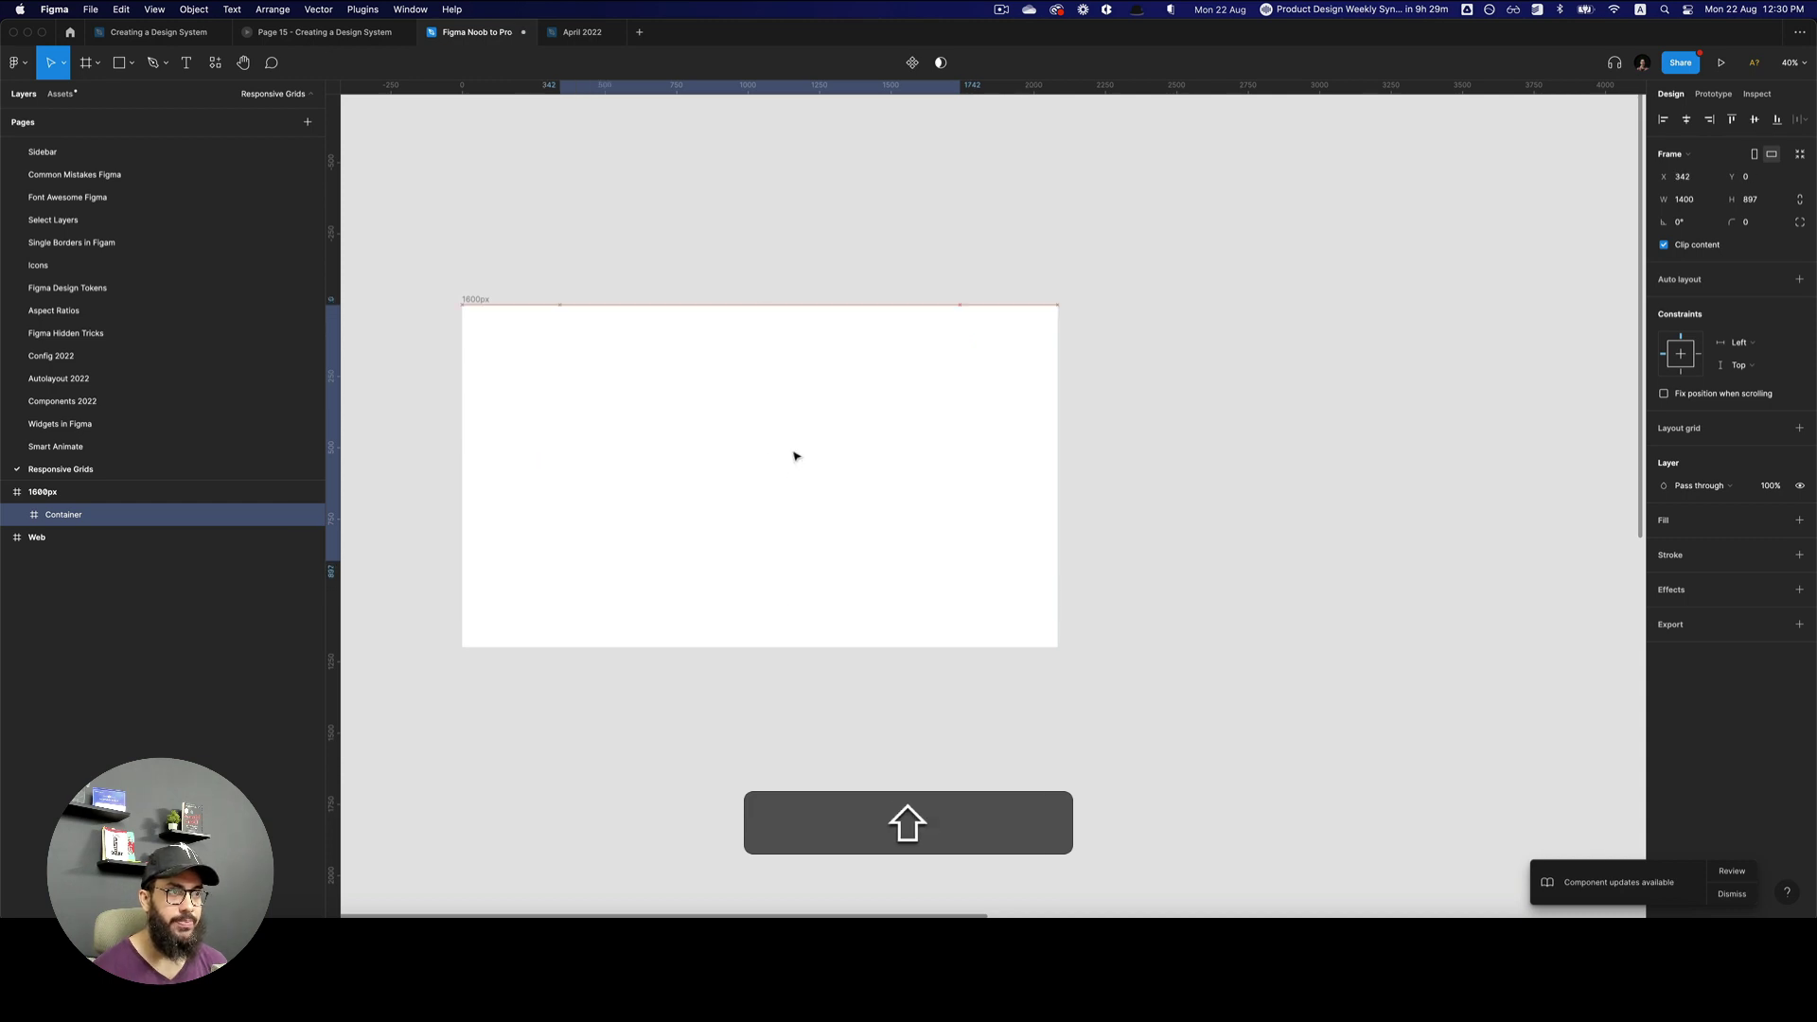
{"action": "left_click_drag", "start_coordinate": [762, 565], "coordinate": [755, 649]}
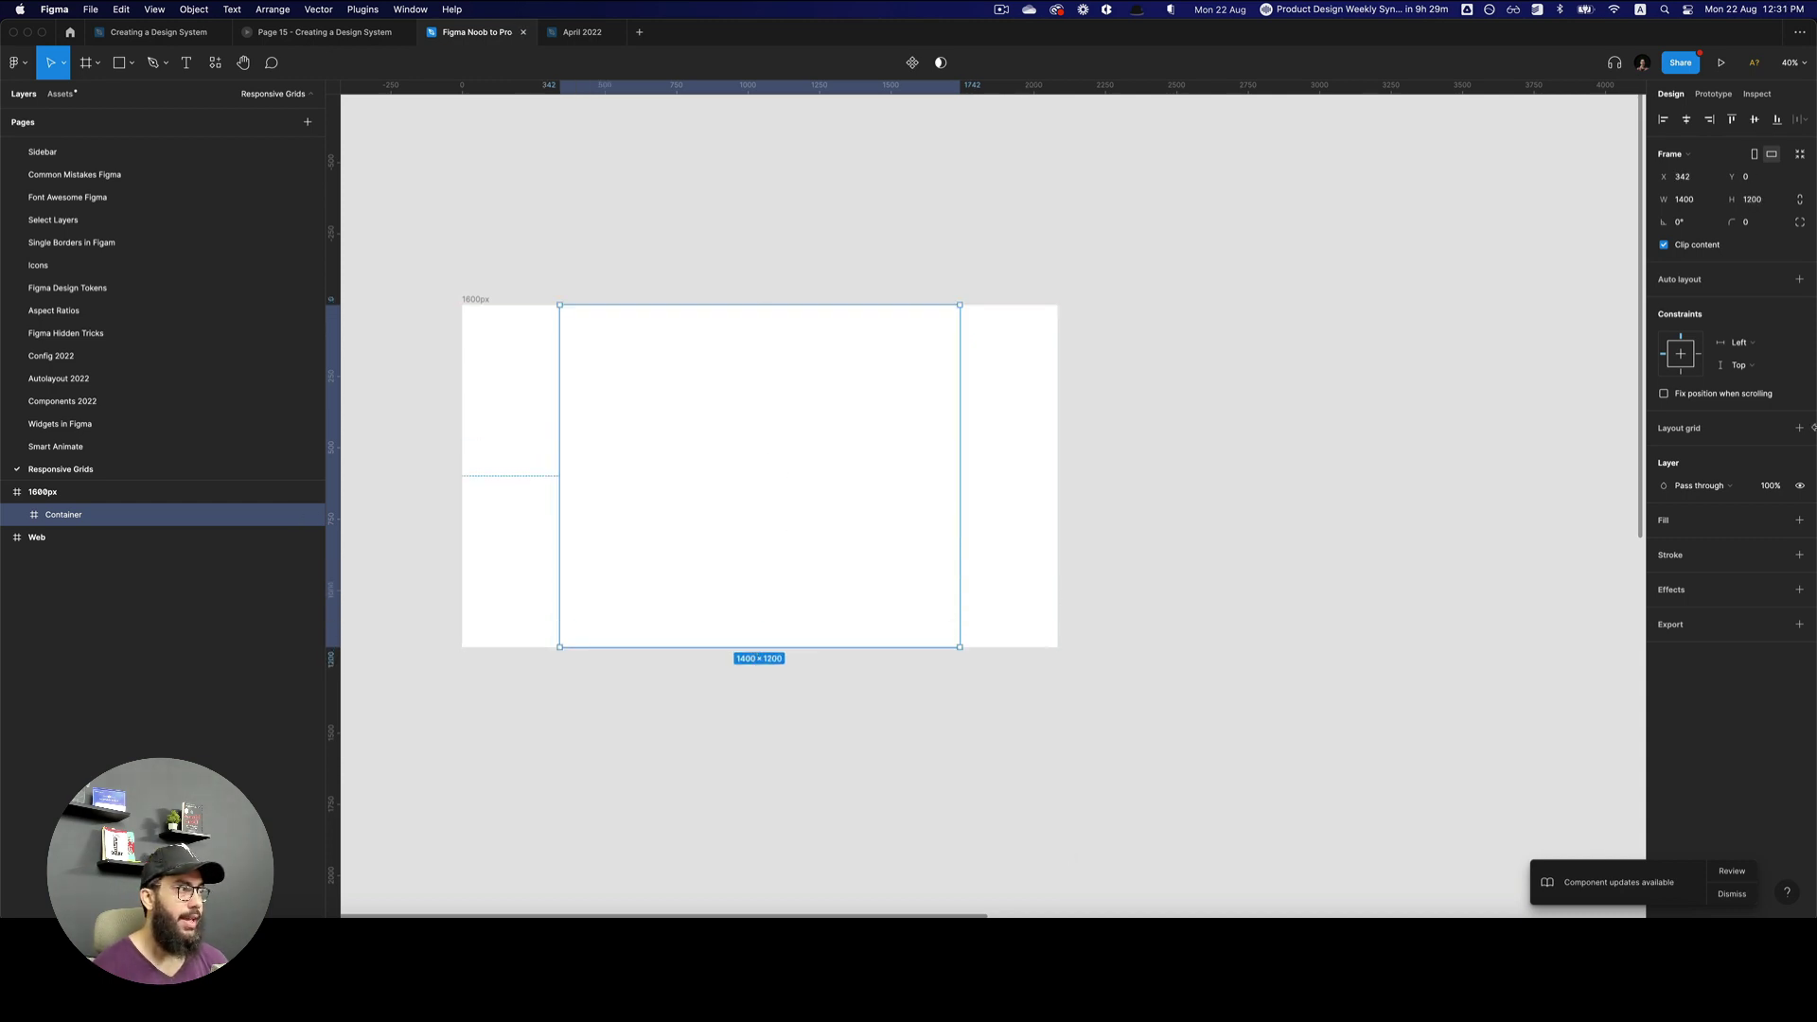
- Give Container a 12-column layout grid with a 32 gutter
{"action": "left_click", "coordinate": [1798, 428]}
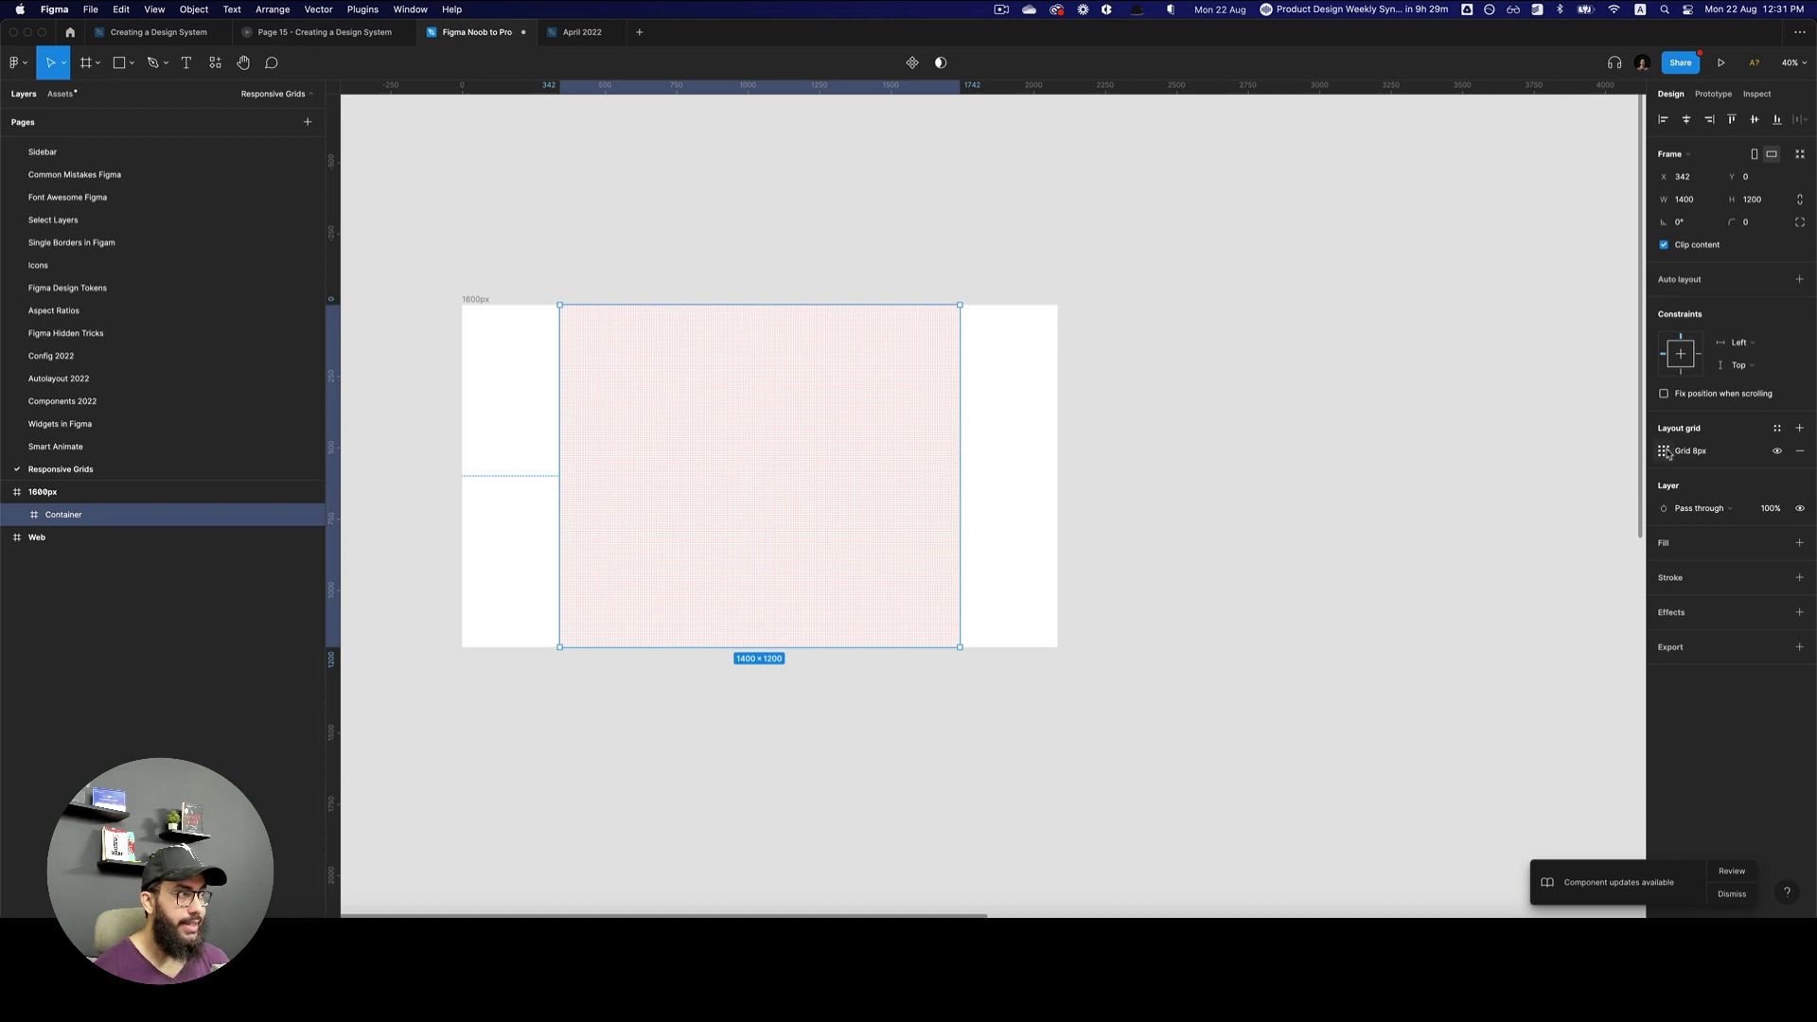
{"action": "left_click", "coordinate": [1663, 451]}
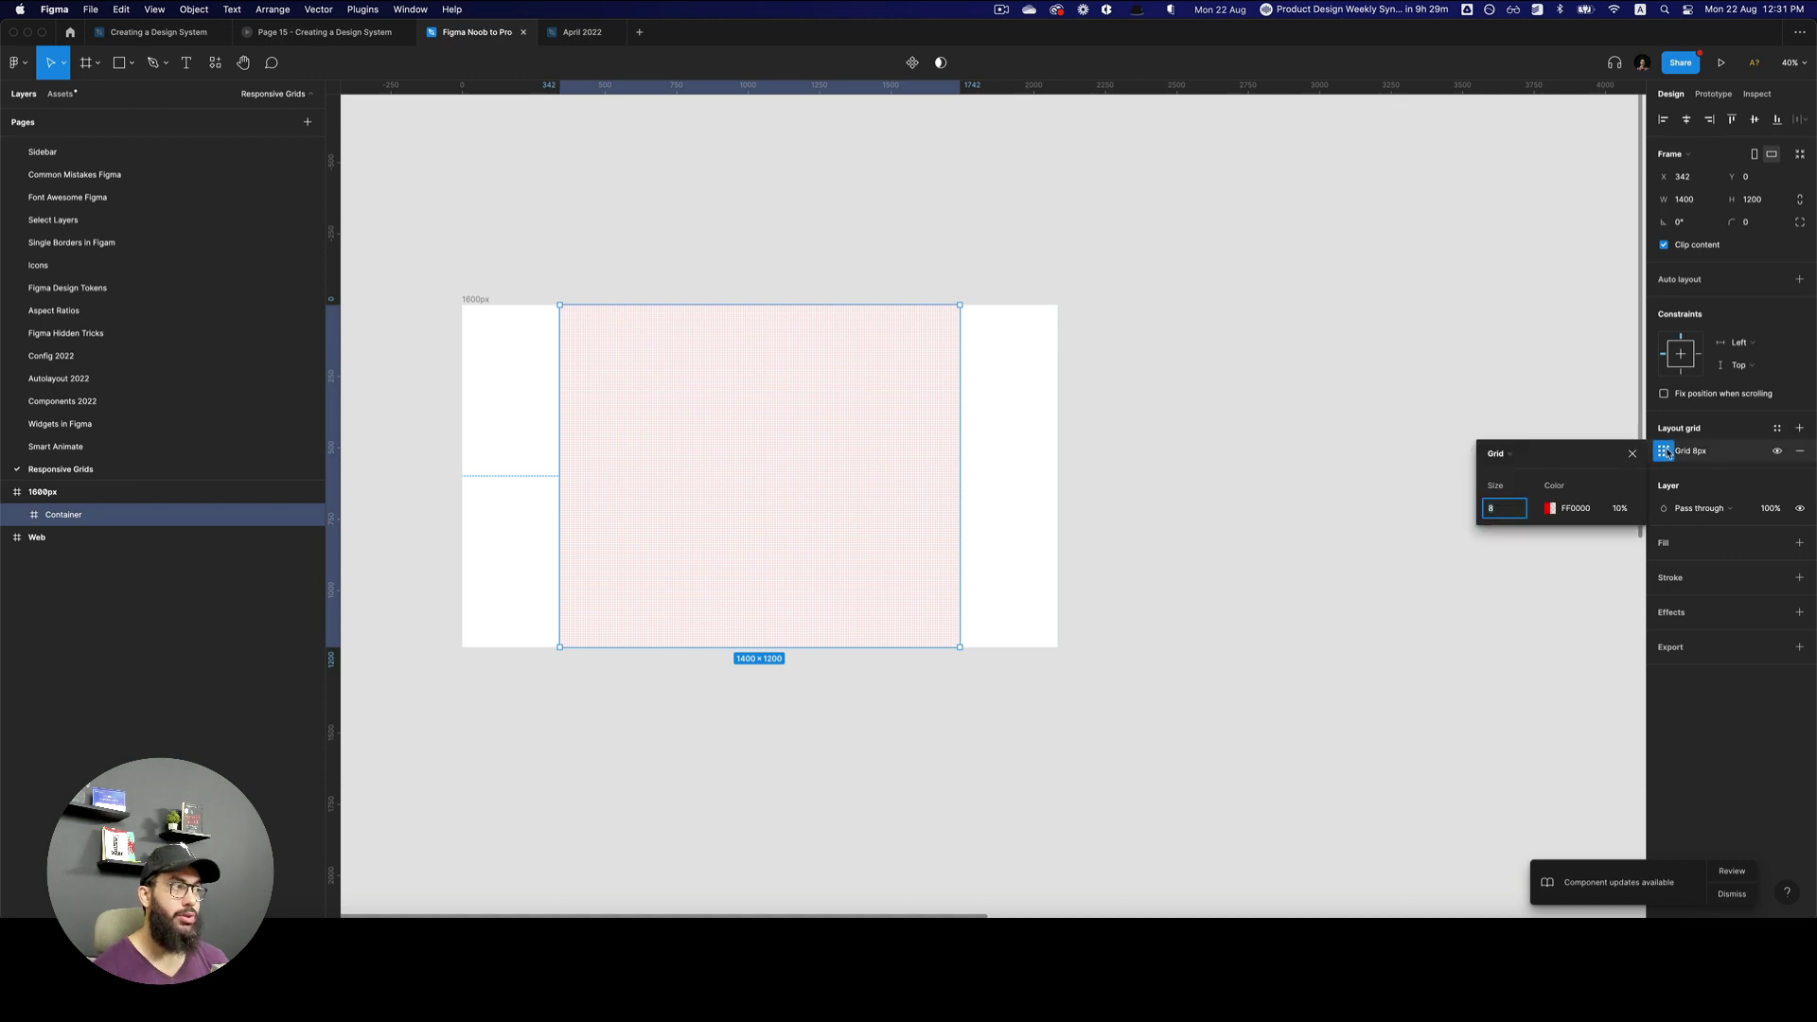
{"action": "left_click", "coordinate": [1514, 455]}
{"action": "left_click", "coordinate": [1527, 470]}
{"action": "type", "text": "12"}
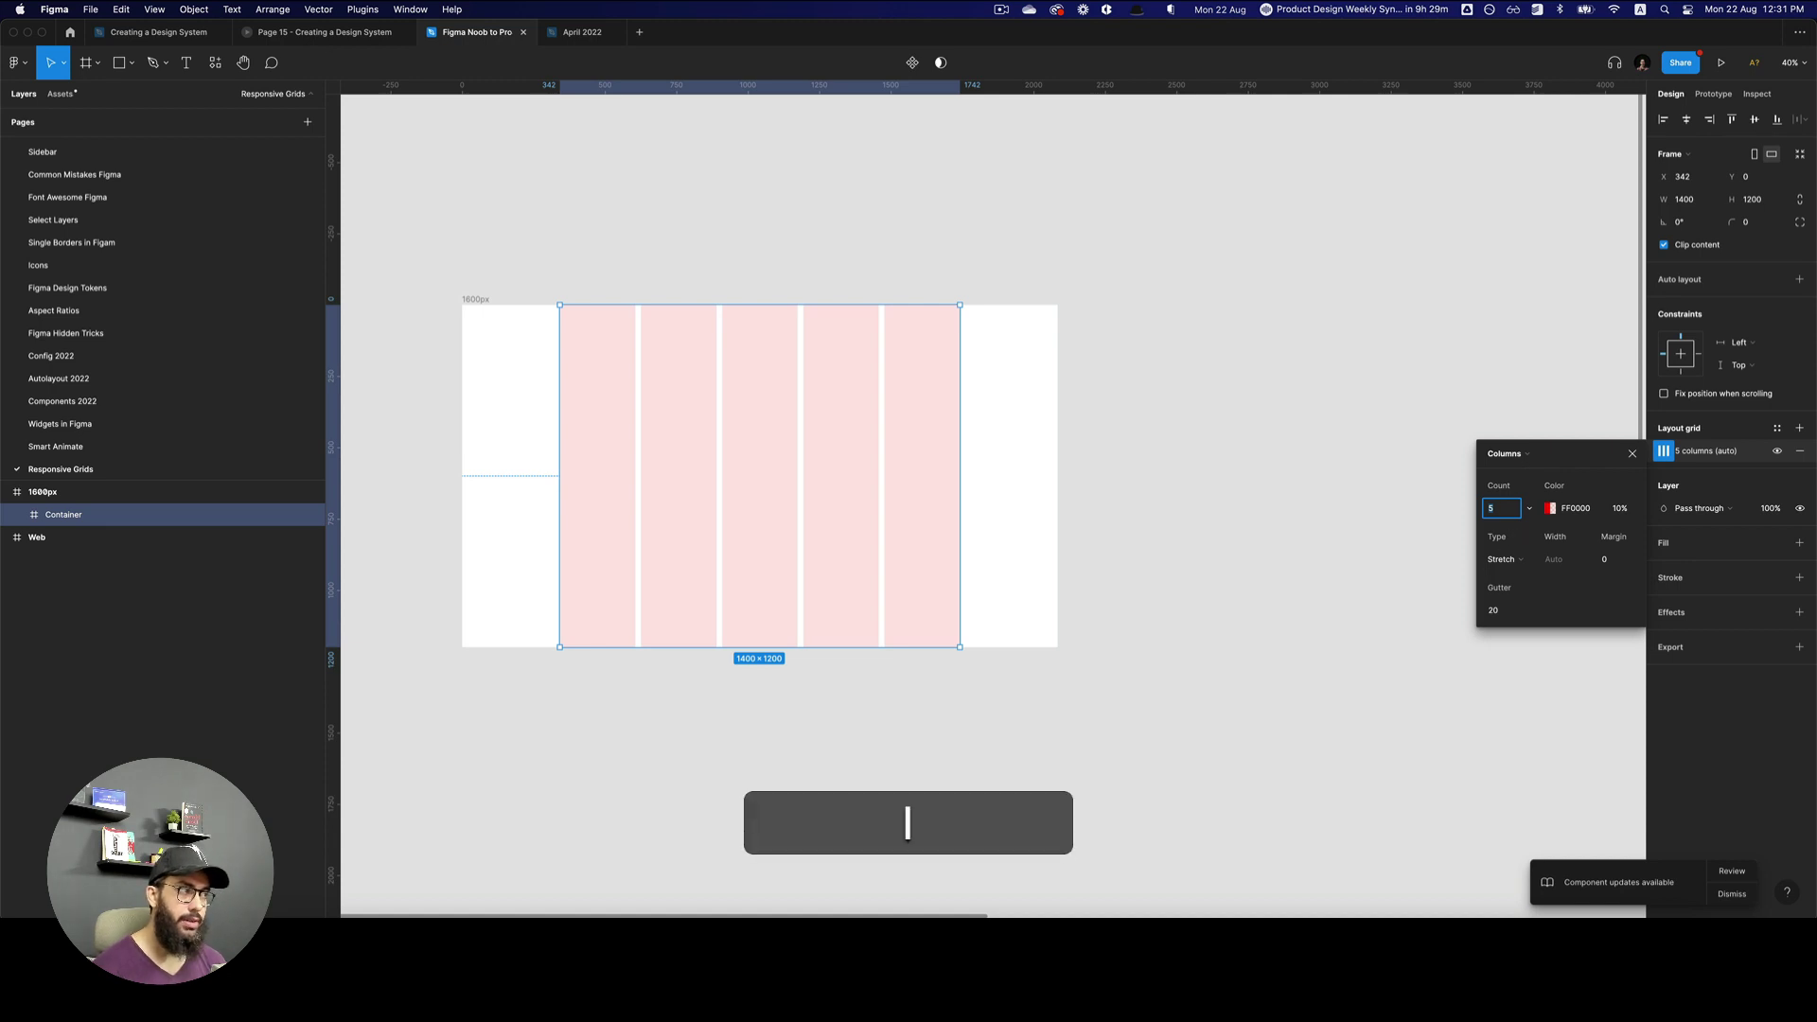
{"action": "key", "text": "Tab"}
{"action": "left_click", "coordinate": [1501, 609]}
{"action": "type", "text": "32"}
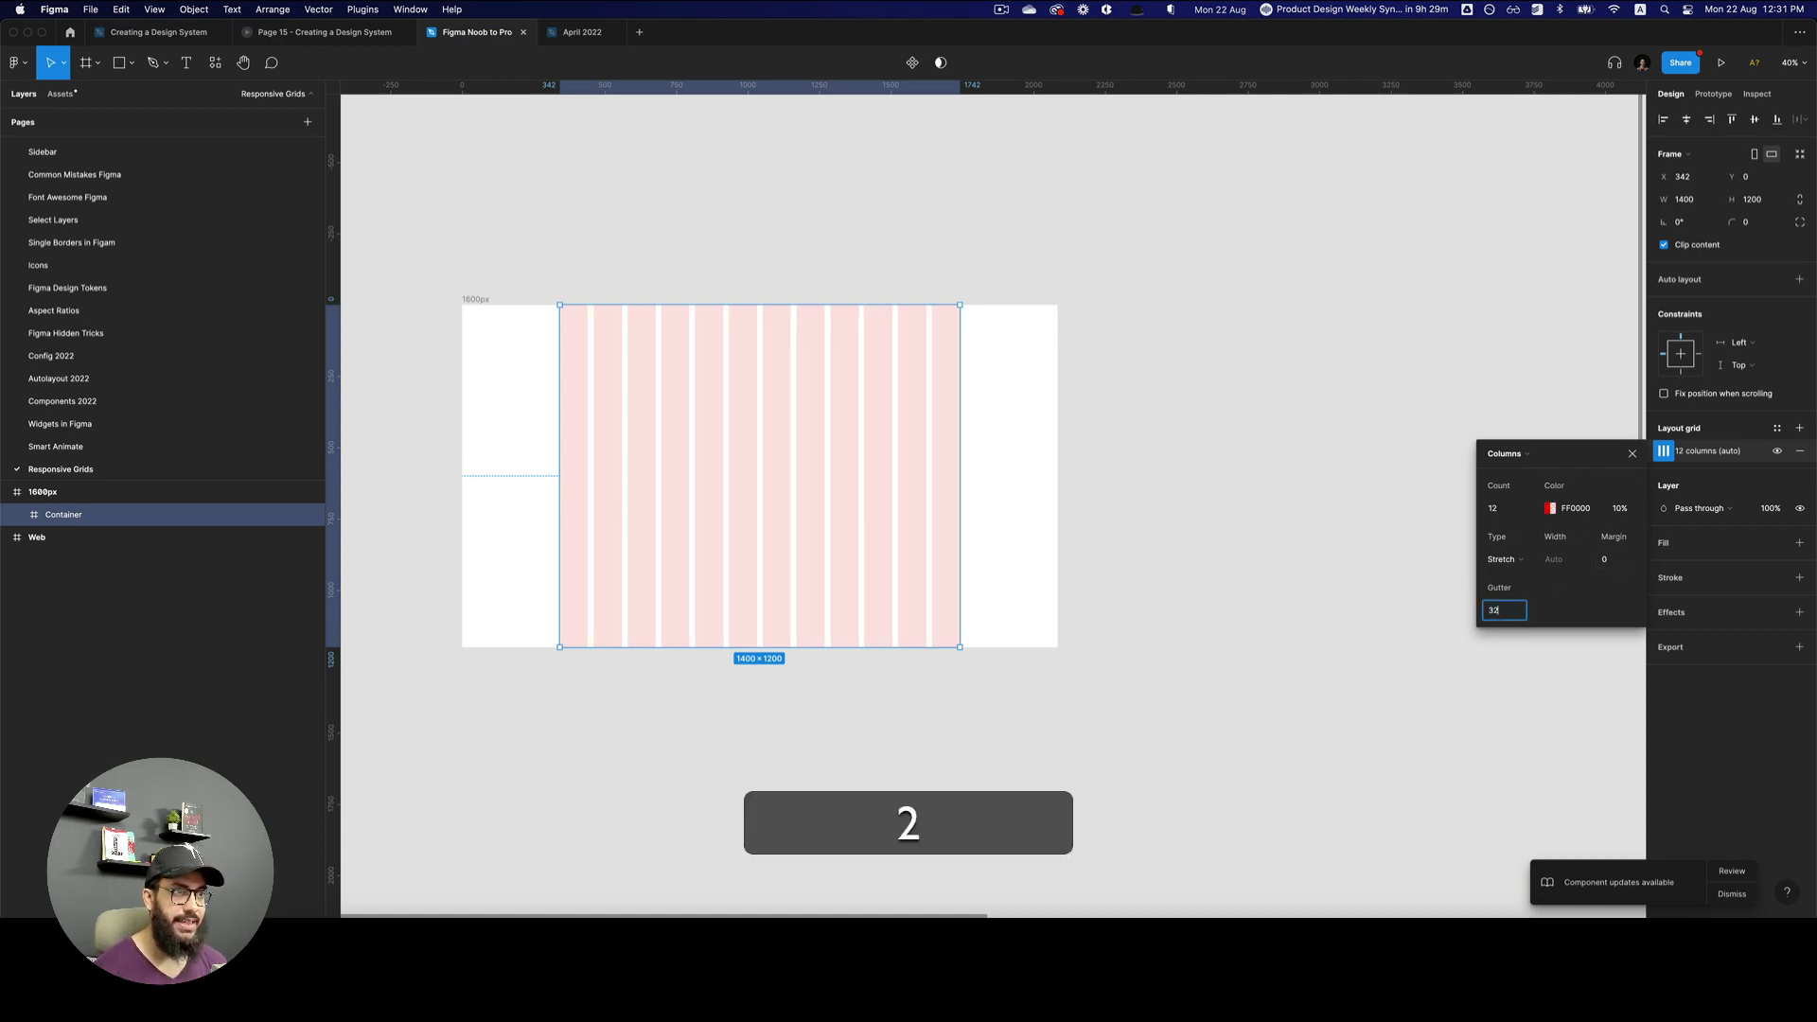
{"action": "key", "text": "Return"}
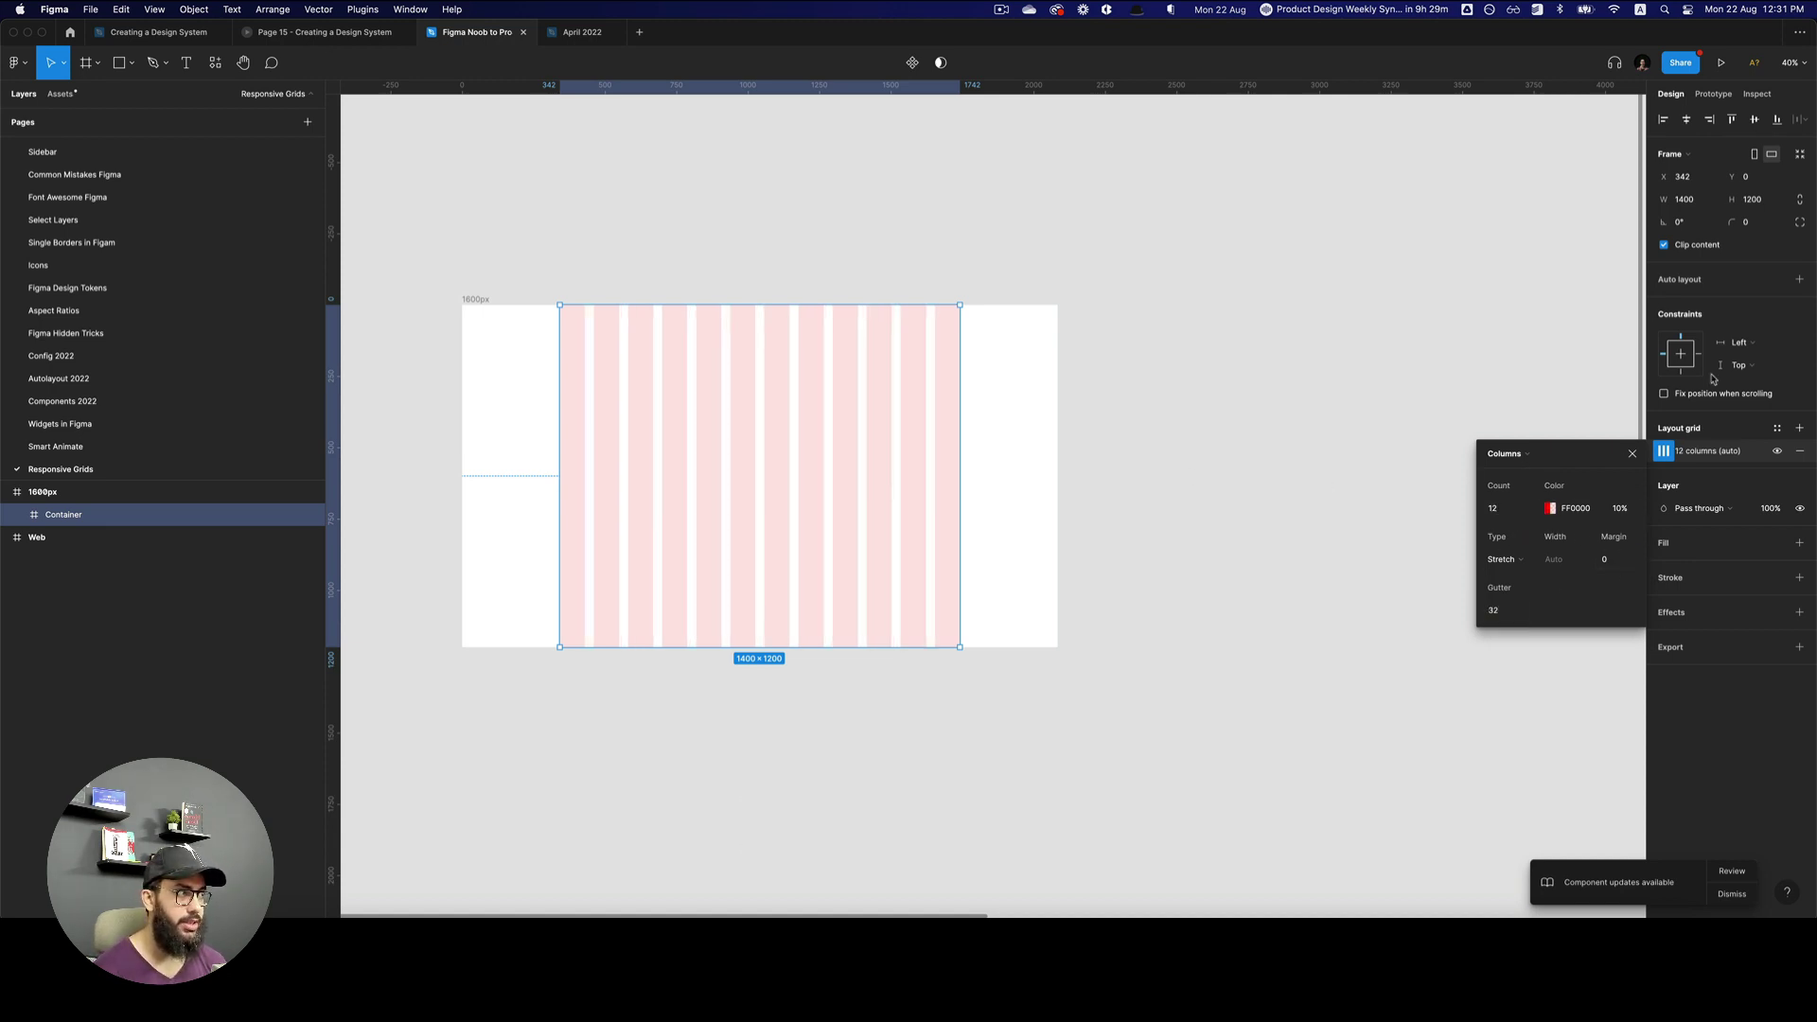
- Set Container's horizontal constraint to Center
{"action": "left_click", "coordinate": [1746, 344]}
{"action": "left_click", "coordinate": [1747, 393]}
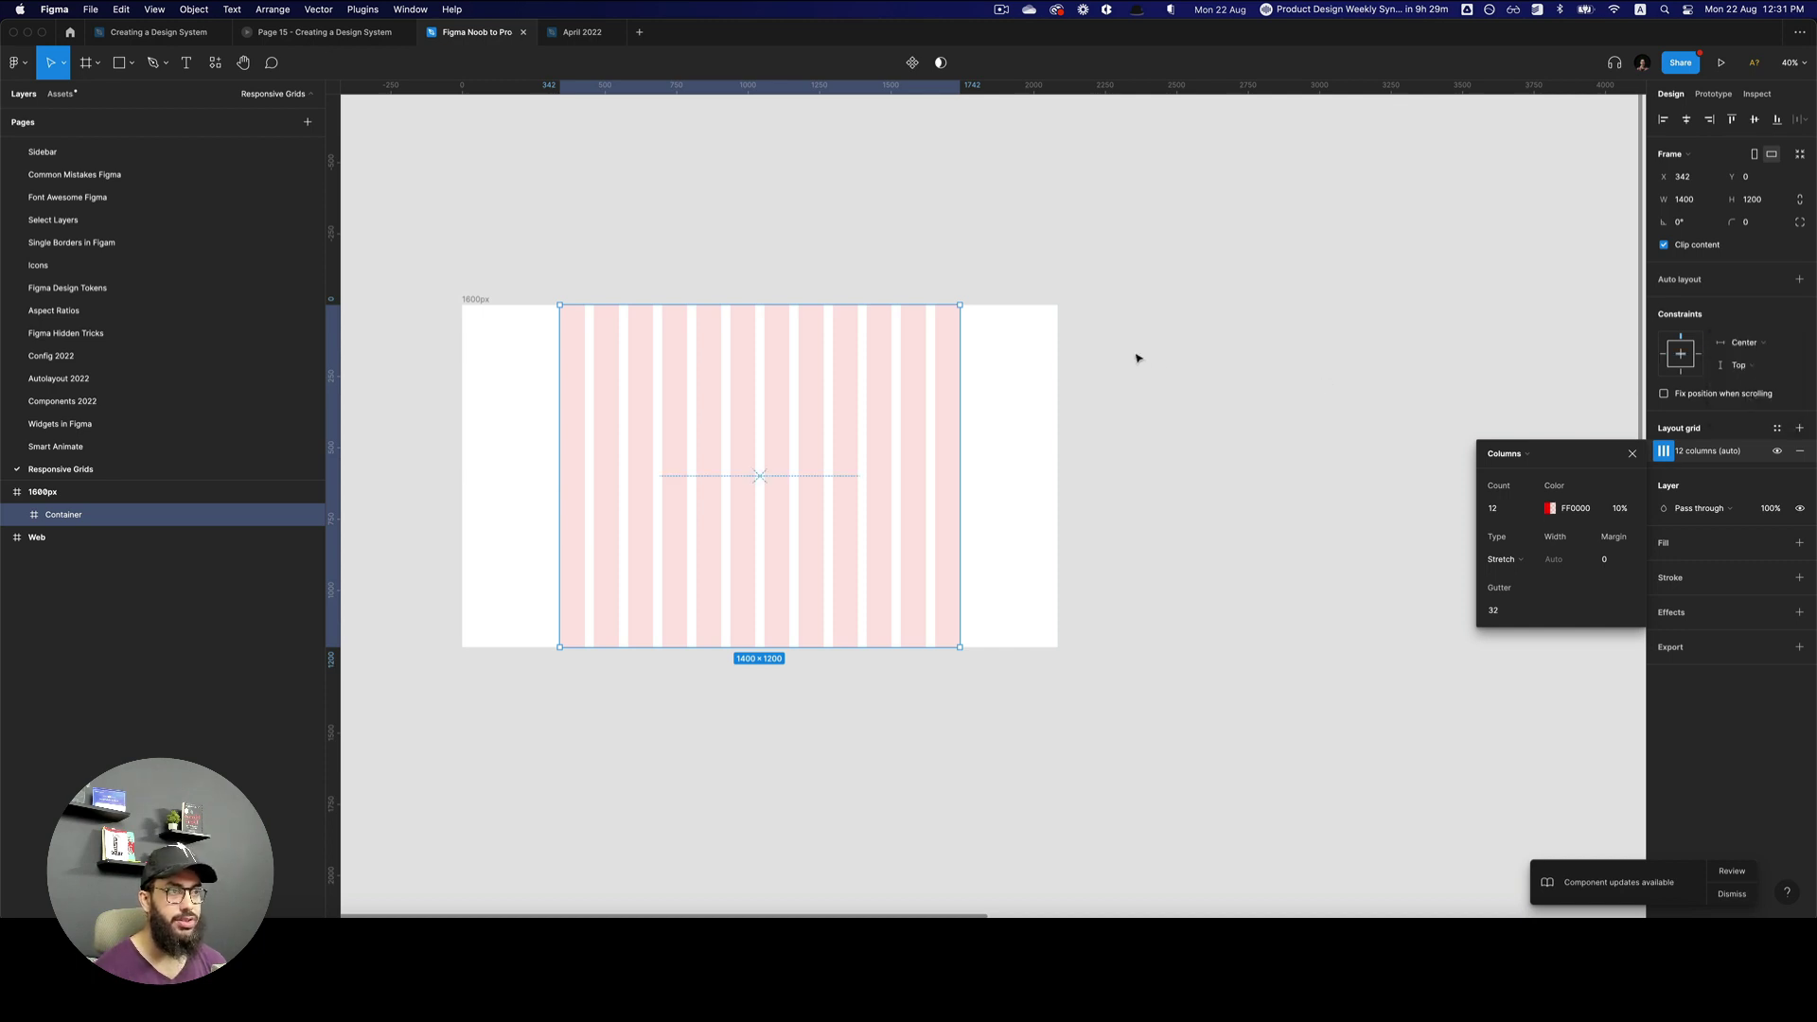
{"action": "key", "text": "Escape"}
{"action": "key", "text": "Escape"}
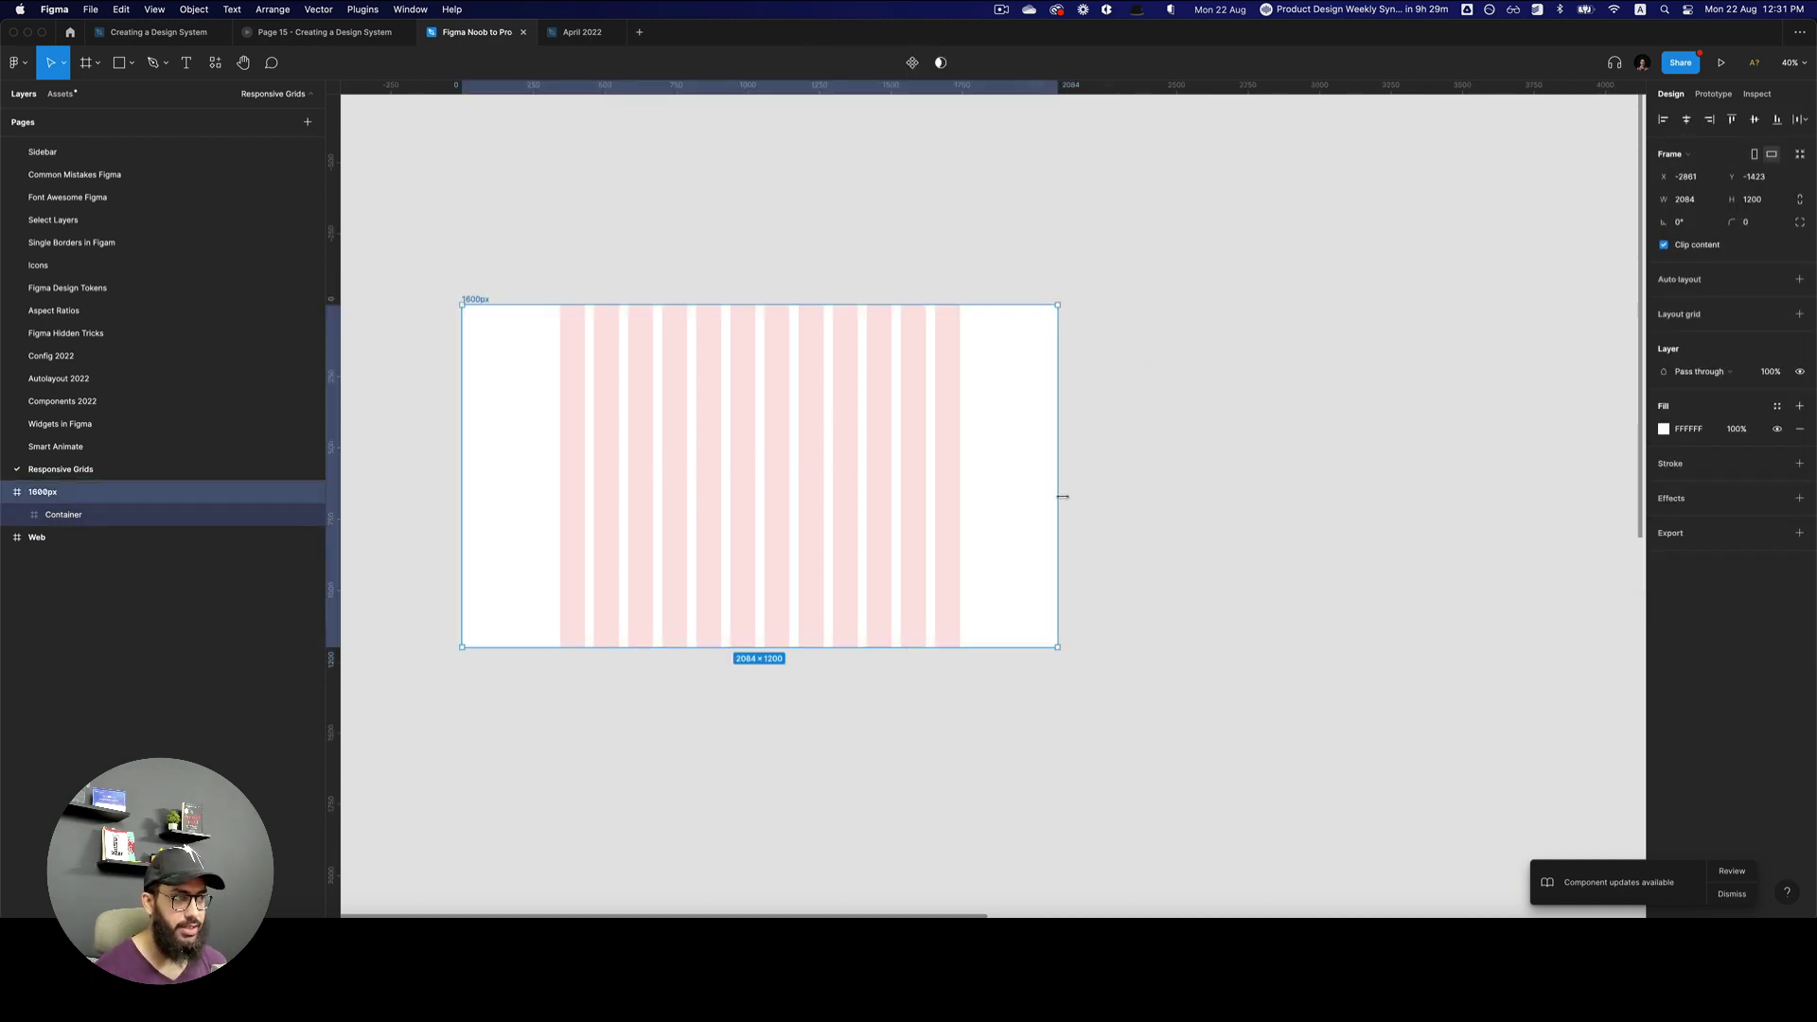
- Narrow the 1600px frame, reset its W to 1600, then stretch it wider to 2377
{"action": "left_click_drag", "start_coordinate": [1062, 496], "coordinate": [954, 520]}
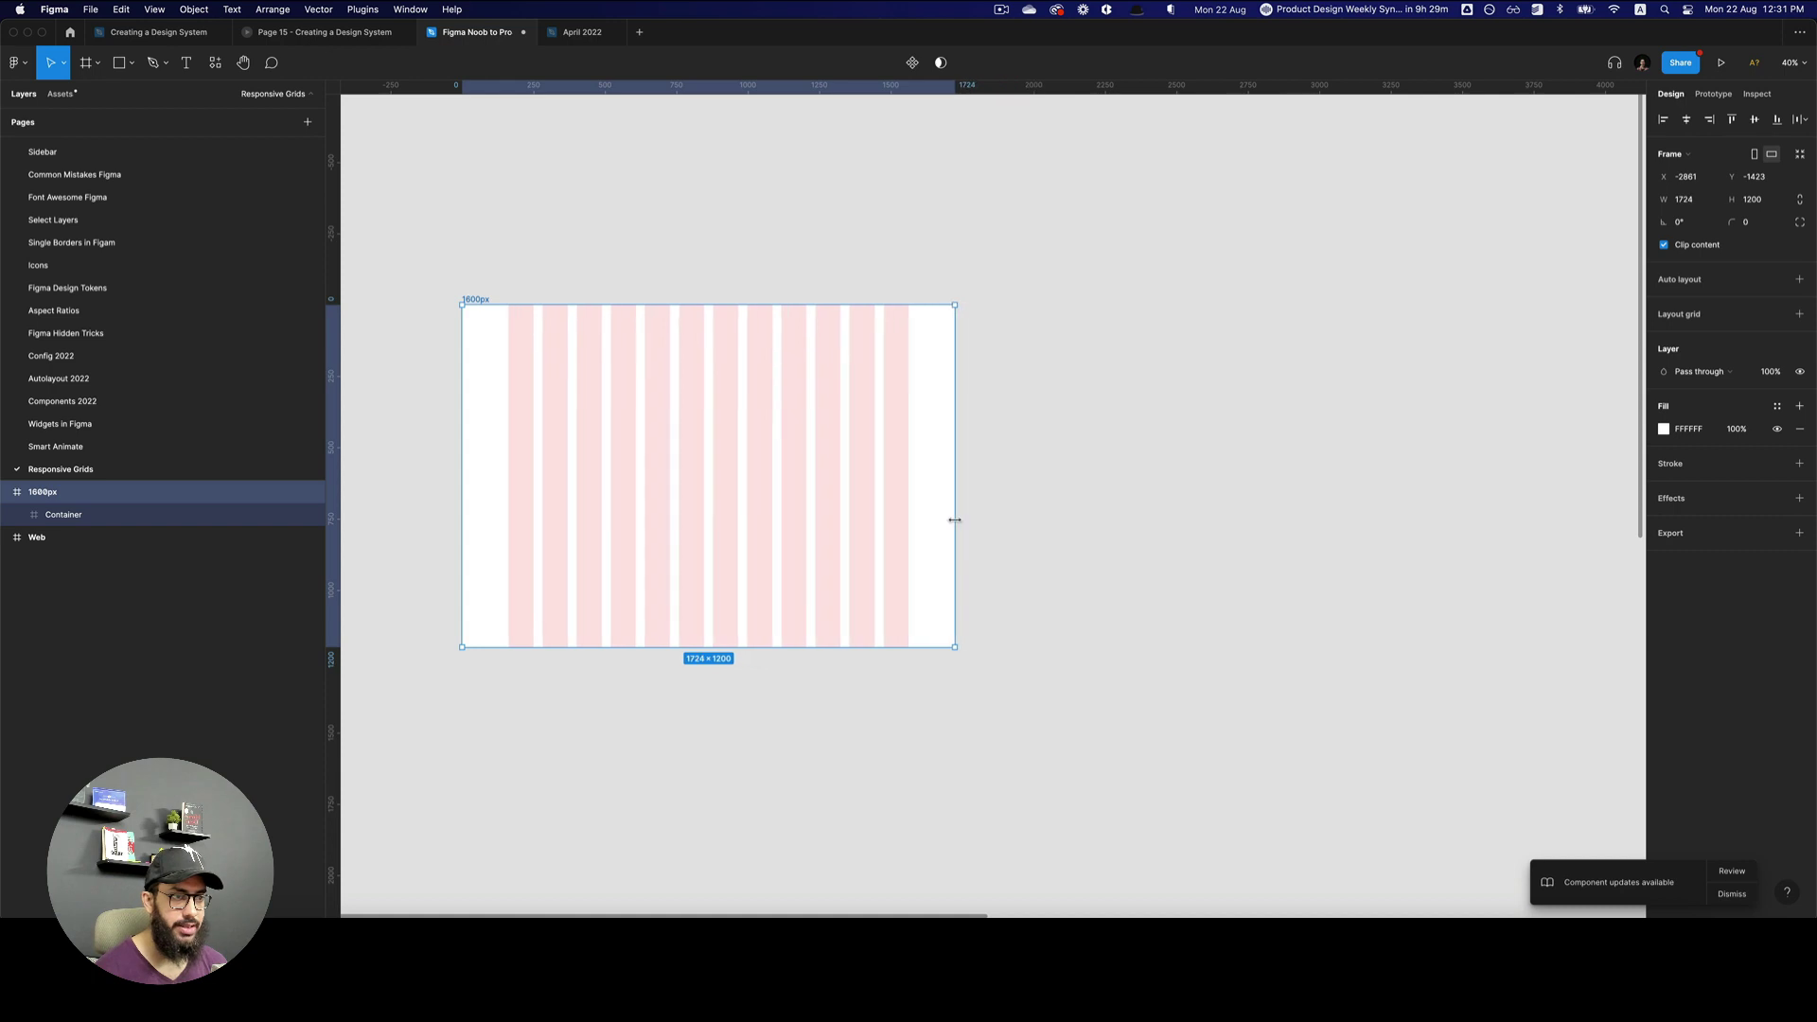
{"action": "left_click", "coordinate": [1684, 199]}
{"action": "type", "text": "1600"}
{"action": "key", "text": "Return"}
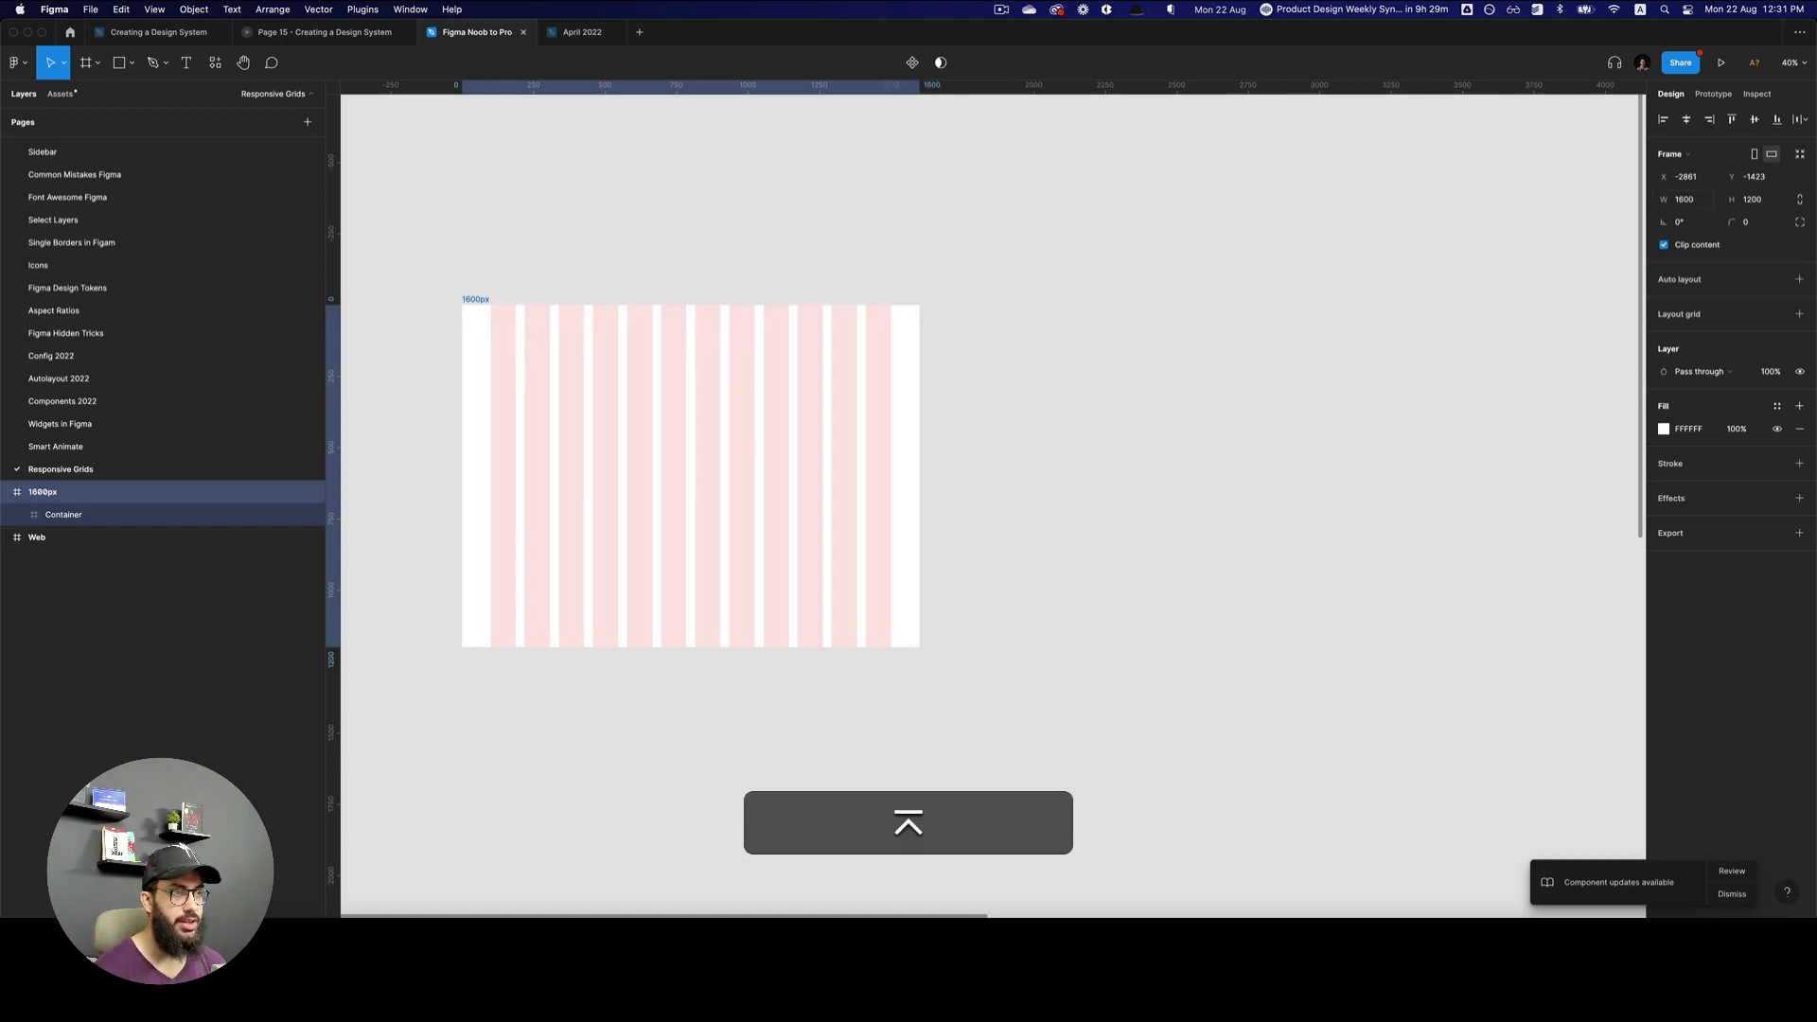
{"action": "left_click_drag", "start_coordinate": [917, 401], "coordinate": [1139, 422]}
- Glance through the Chrome tabs, including the LinkedIn feed, then return to Figma
{"action": "key", "text": "super+Tab"}
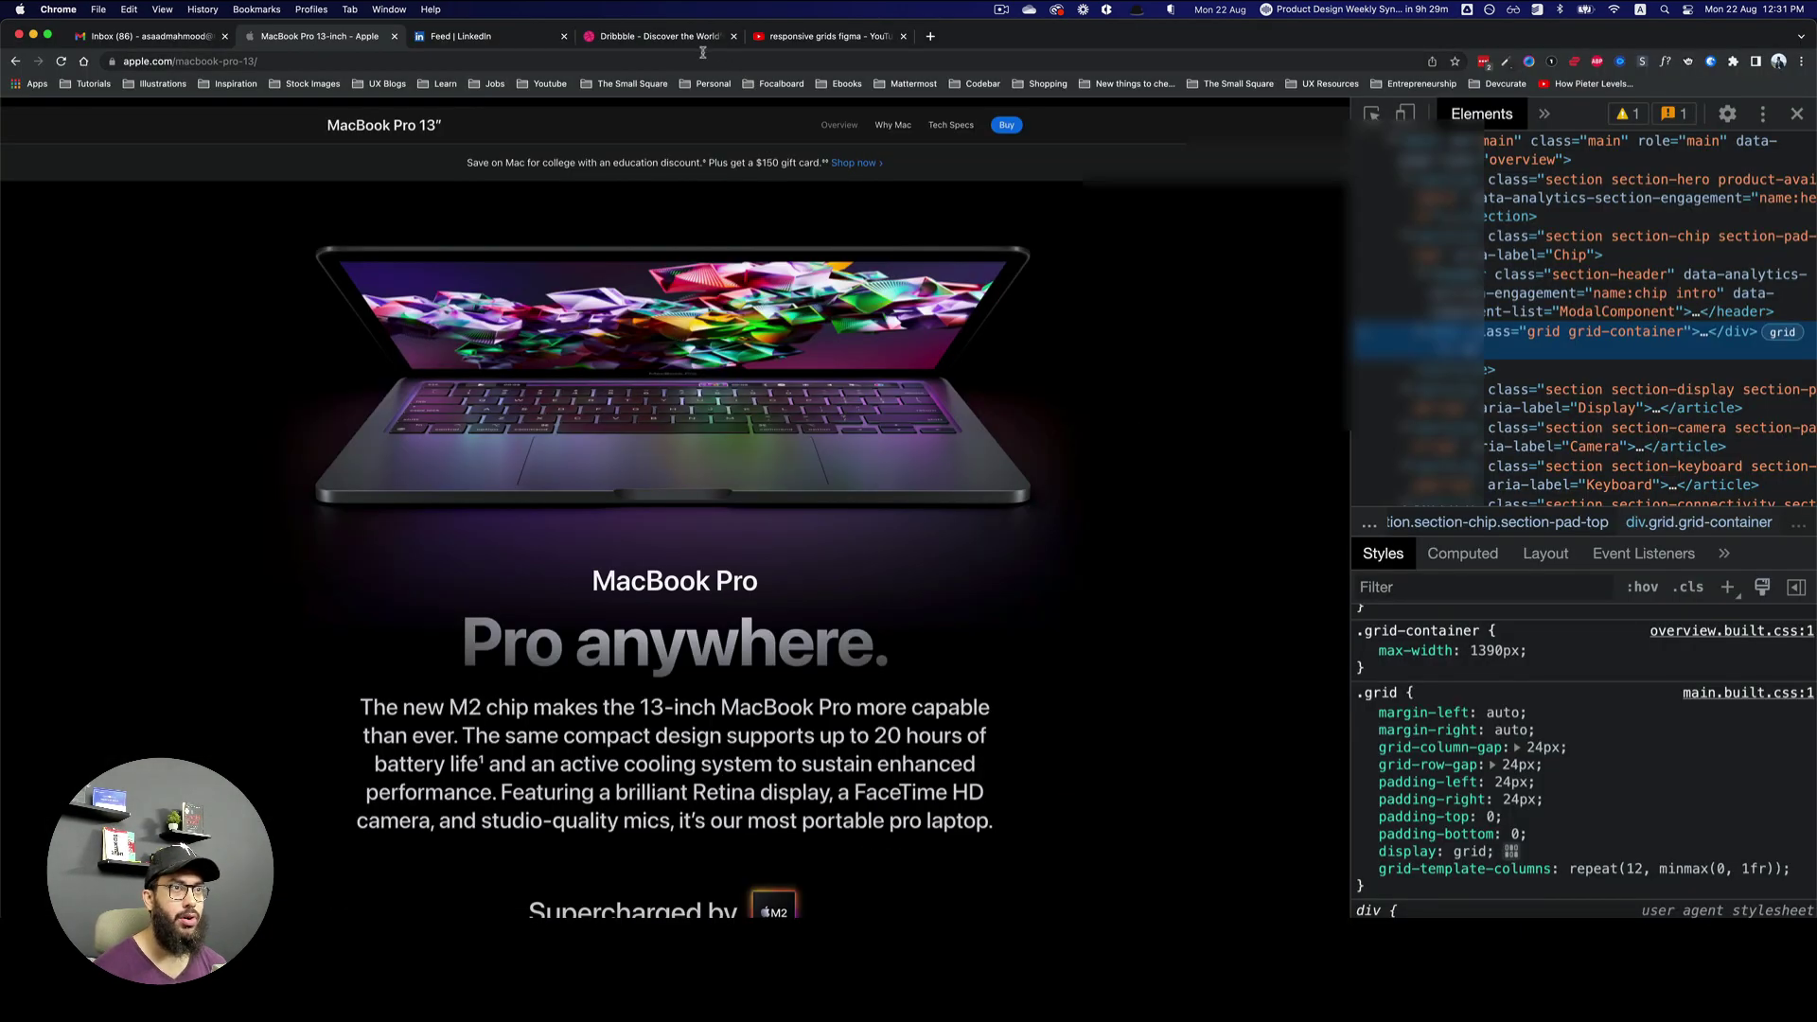
{"action": "left_click", "coordinate": [791, 39]}
{"action": "left_click", "coordinate": [444, 41]}
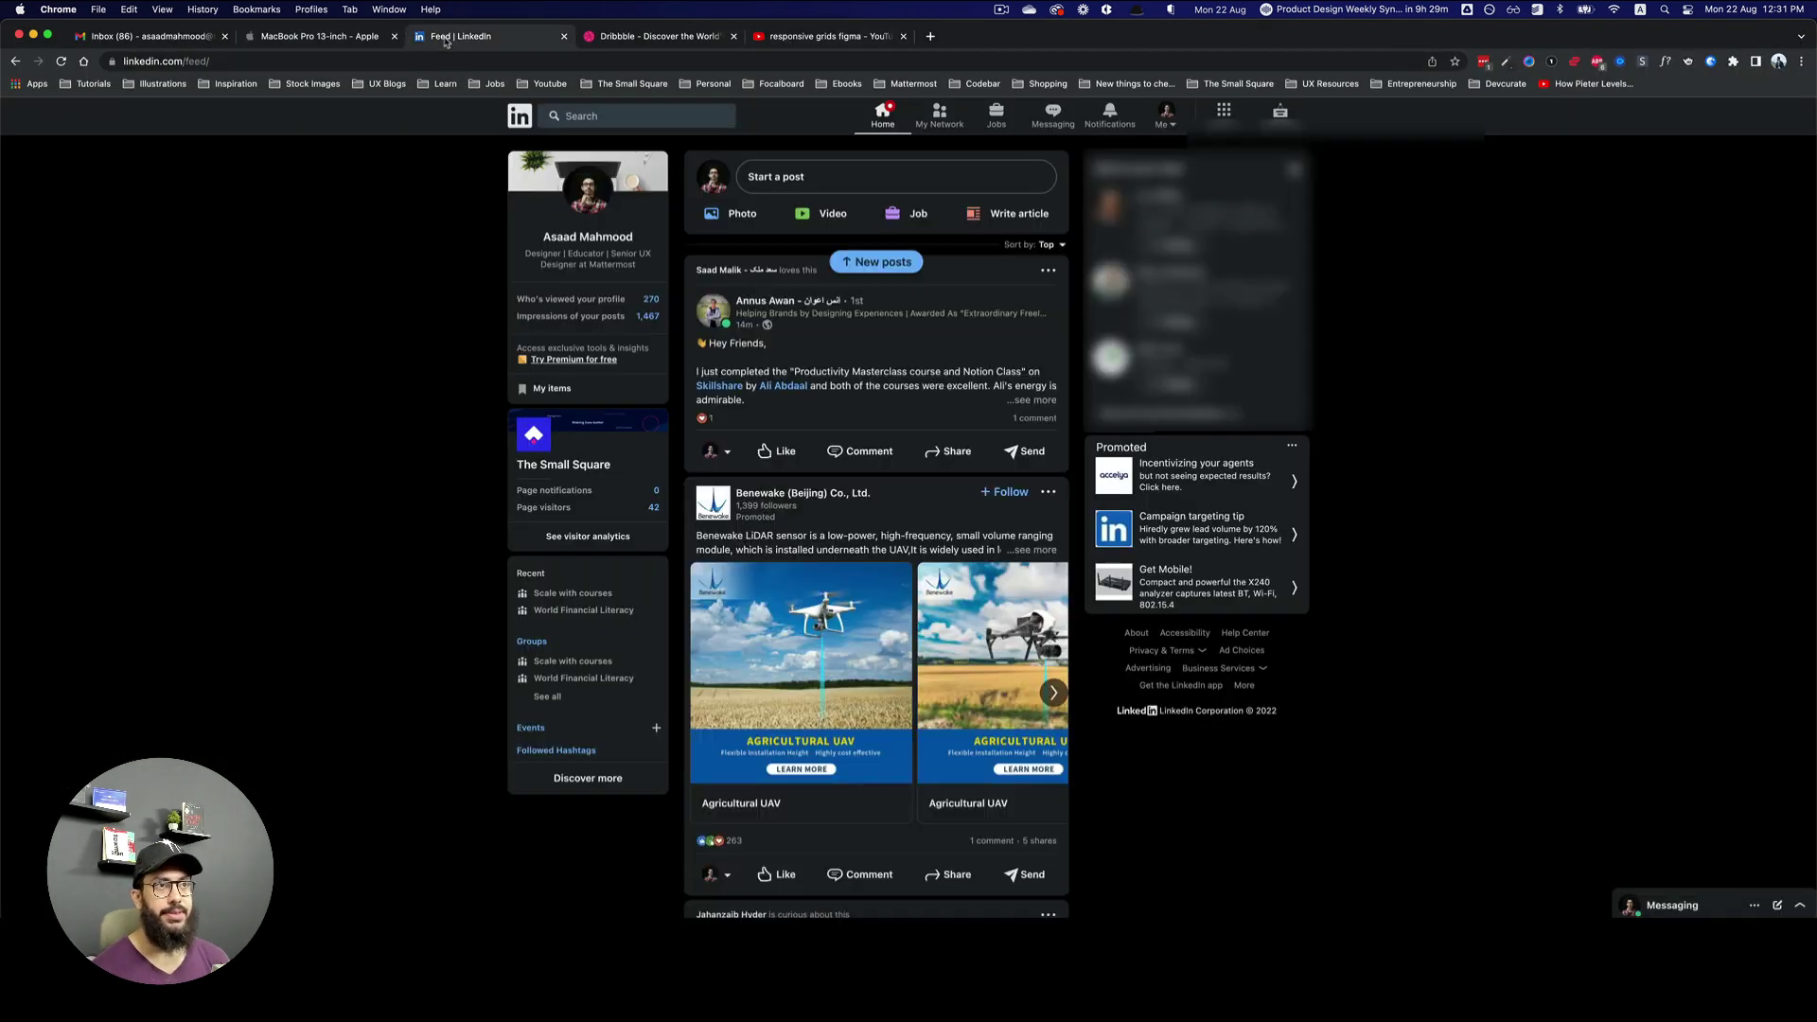
{"action": "key", "text": "super+Tab"}
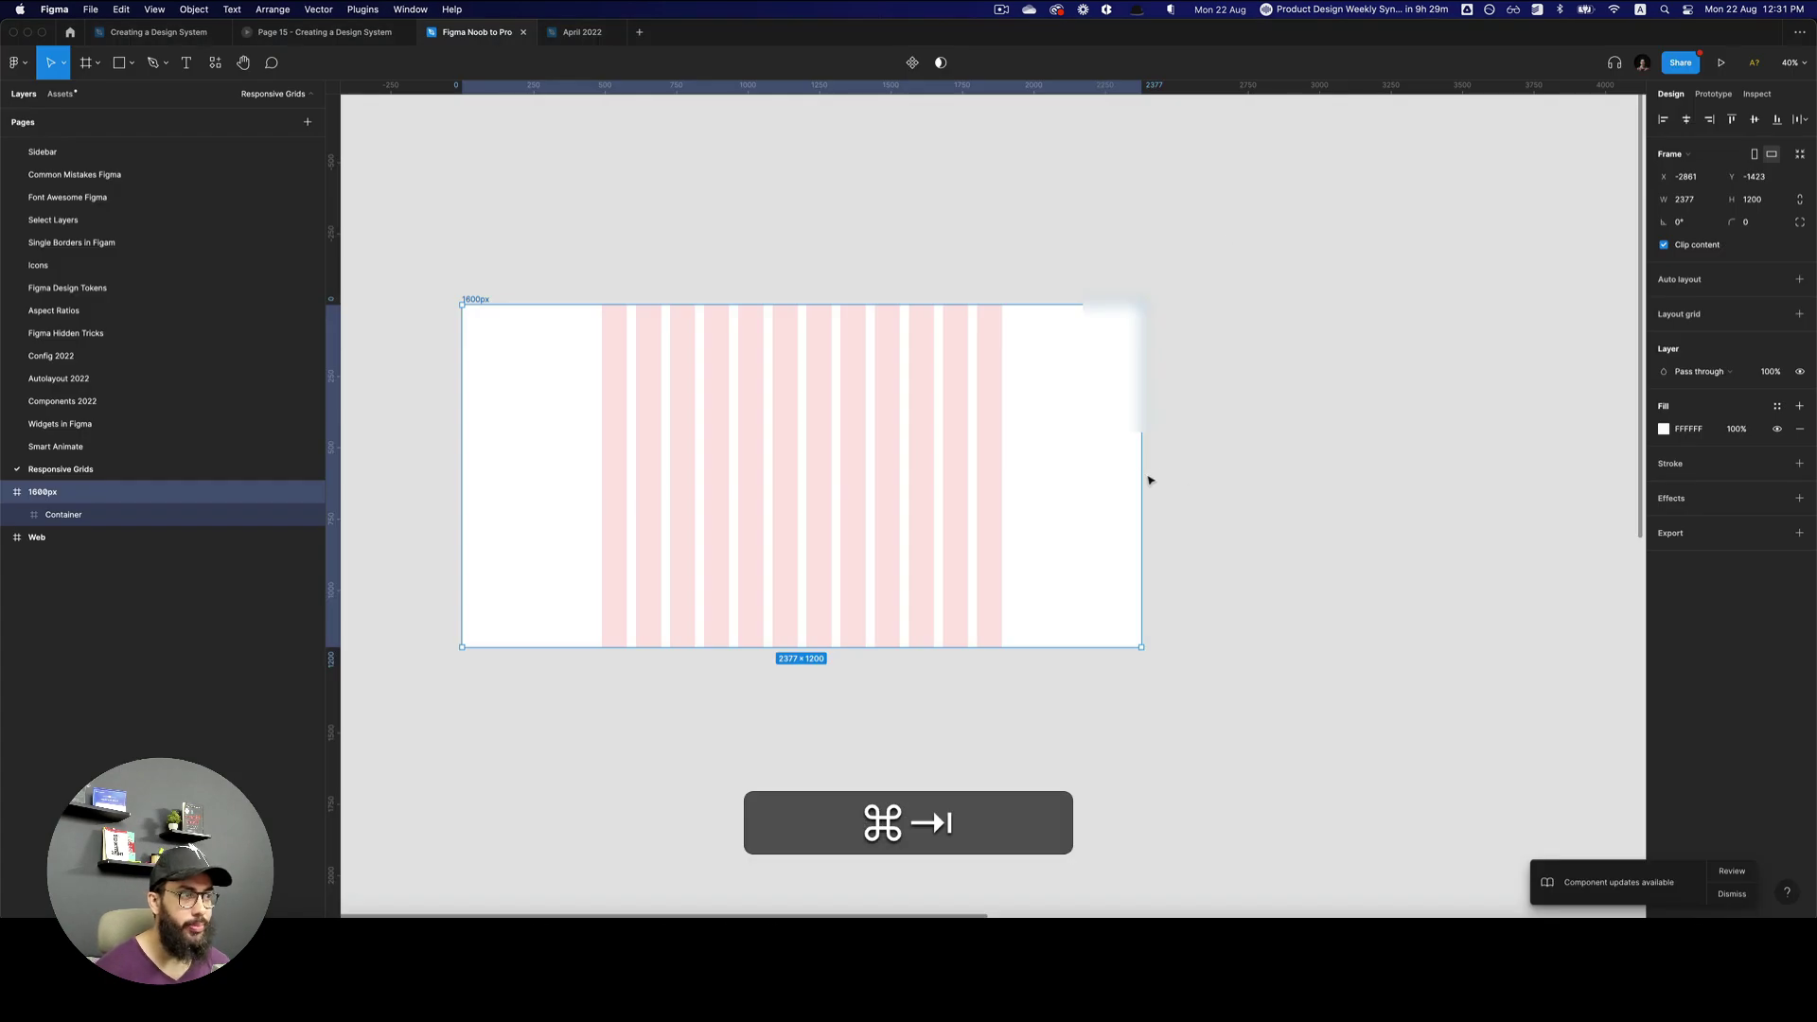
- Resize the 1600px frame once more, then undo back to its original 1600 width
{"action": "left_click_drag", "start_coordinate": [1148, 479], "coordinate": [1037, 481]}
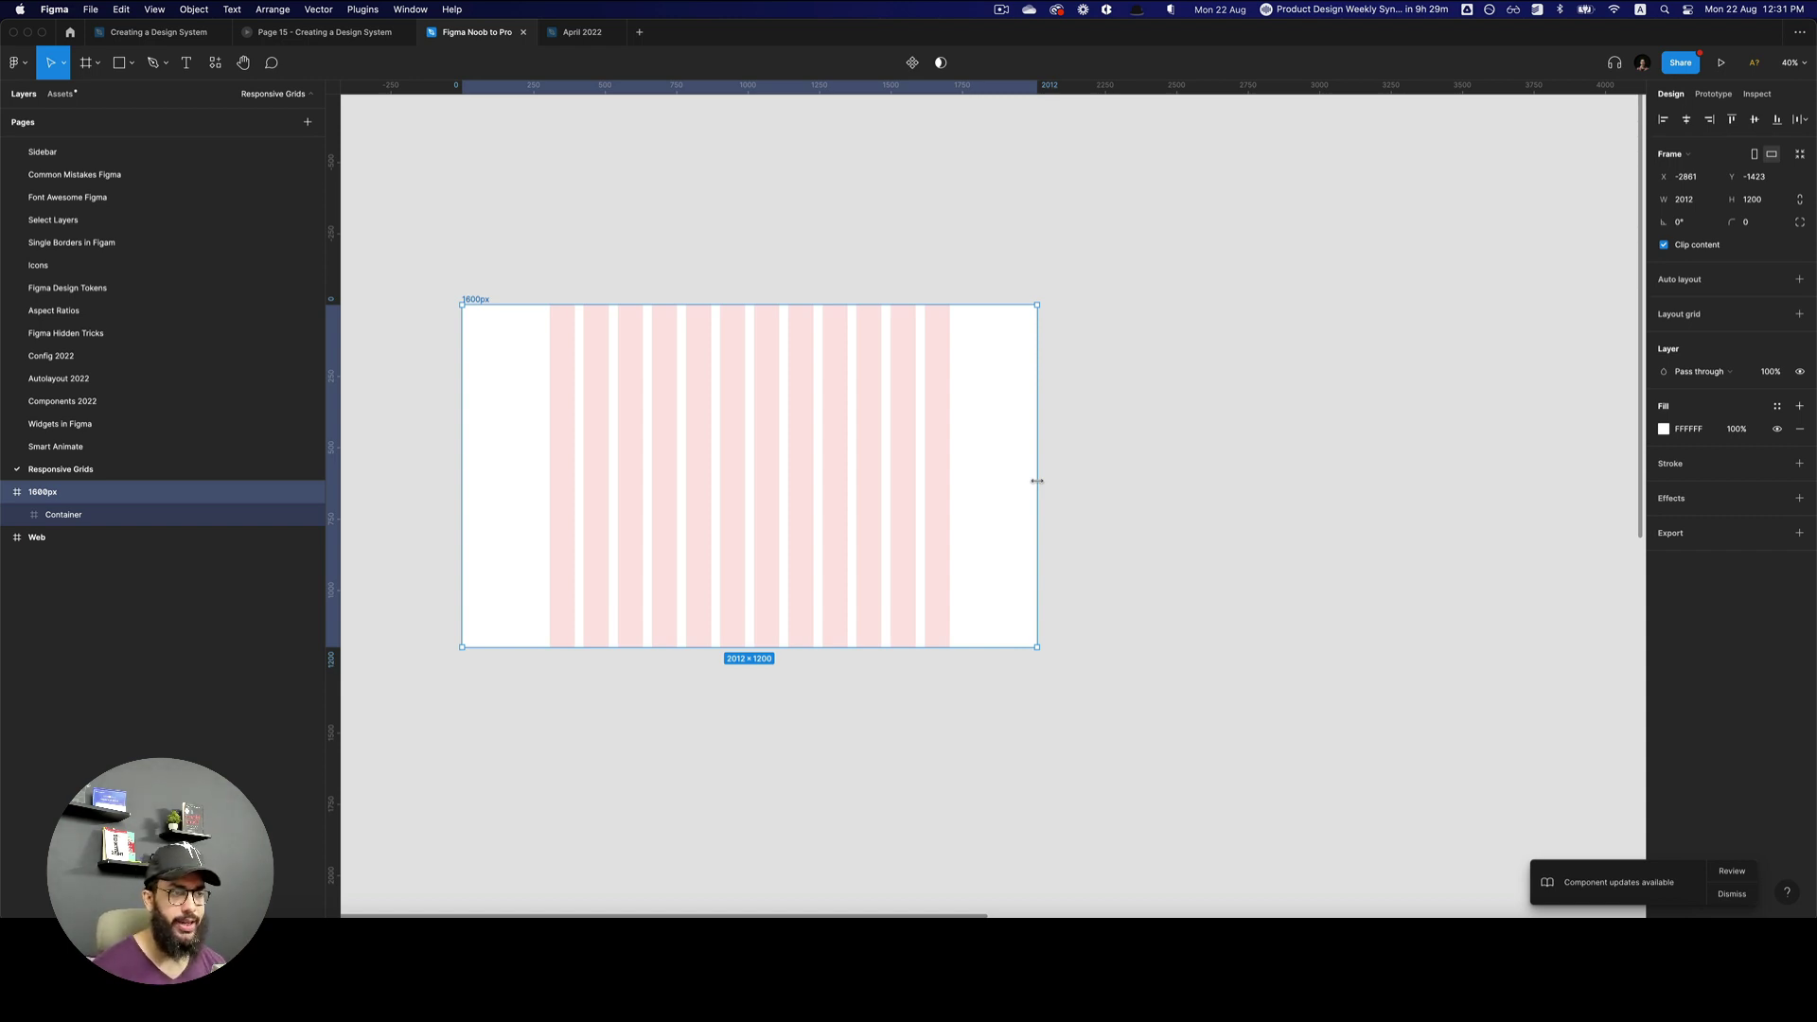
{"action": "key", "text": "super+z"}
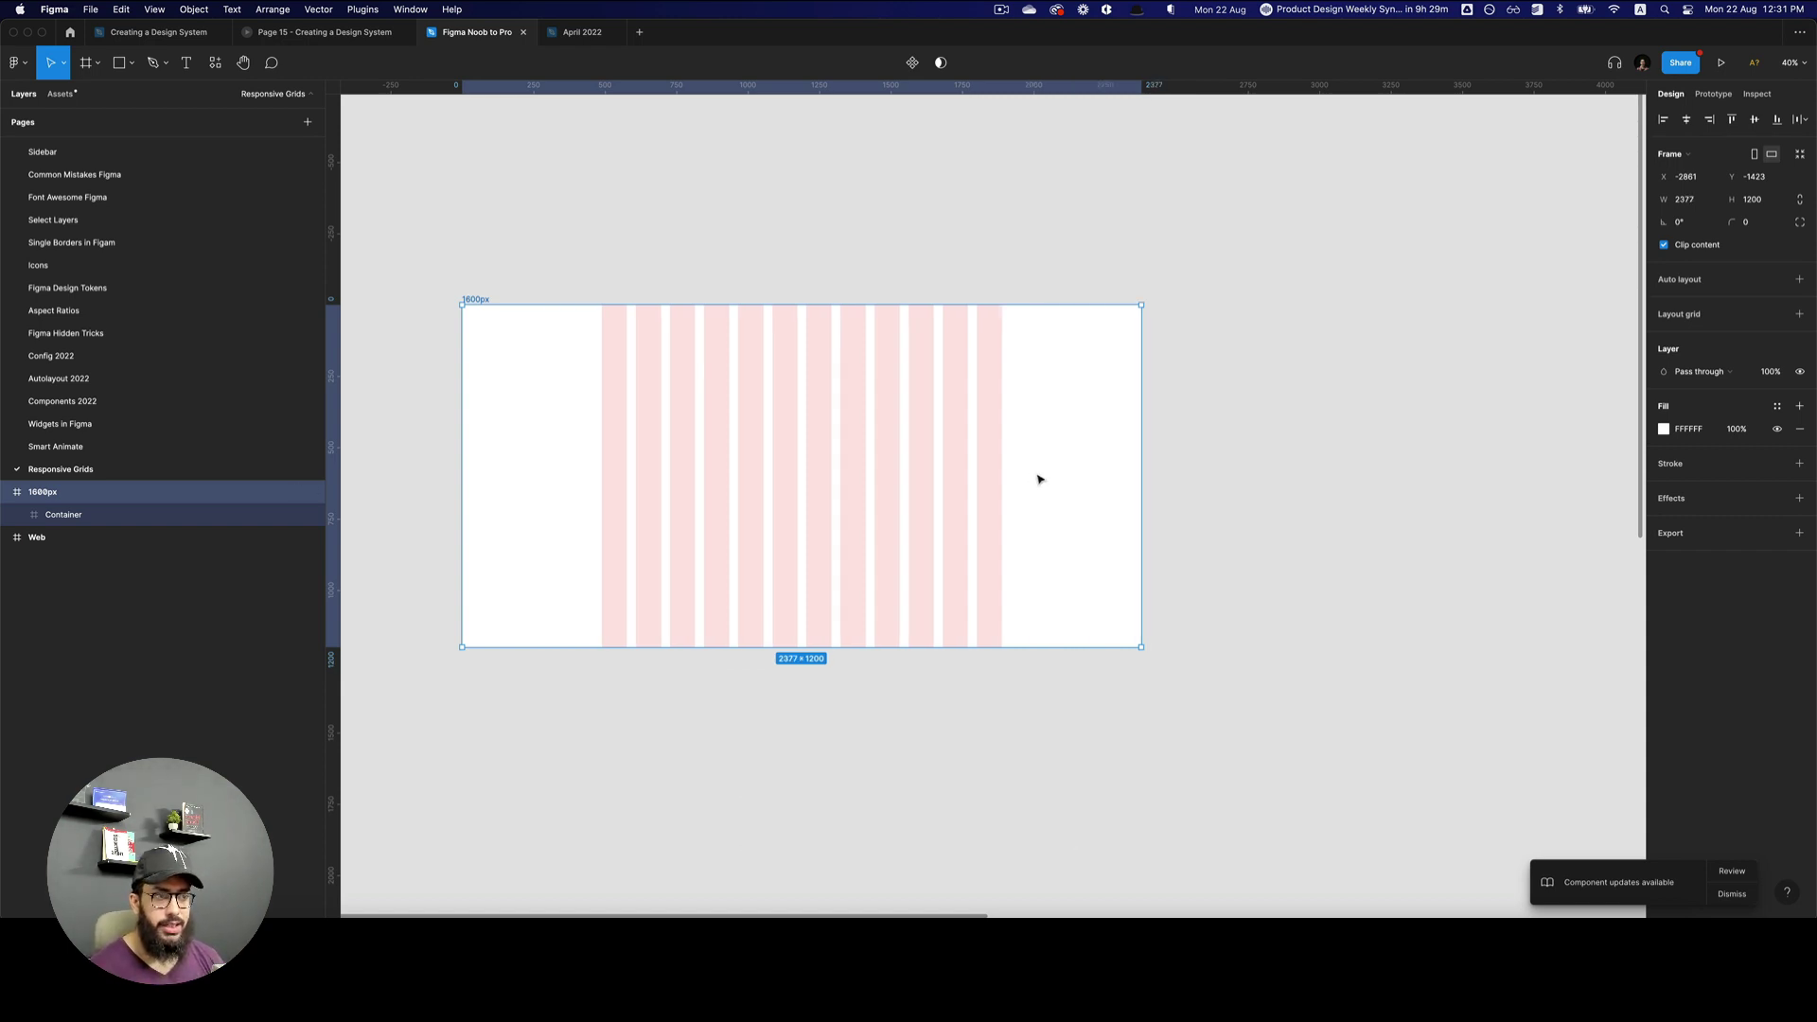
{"action": "key", "text": "super+z"}
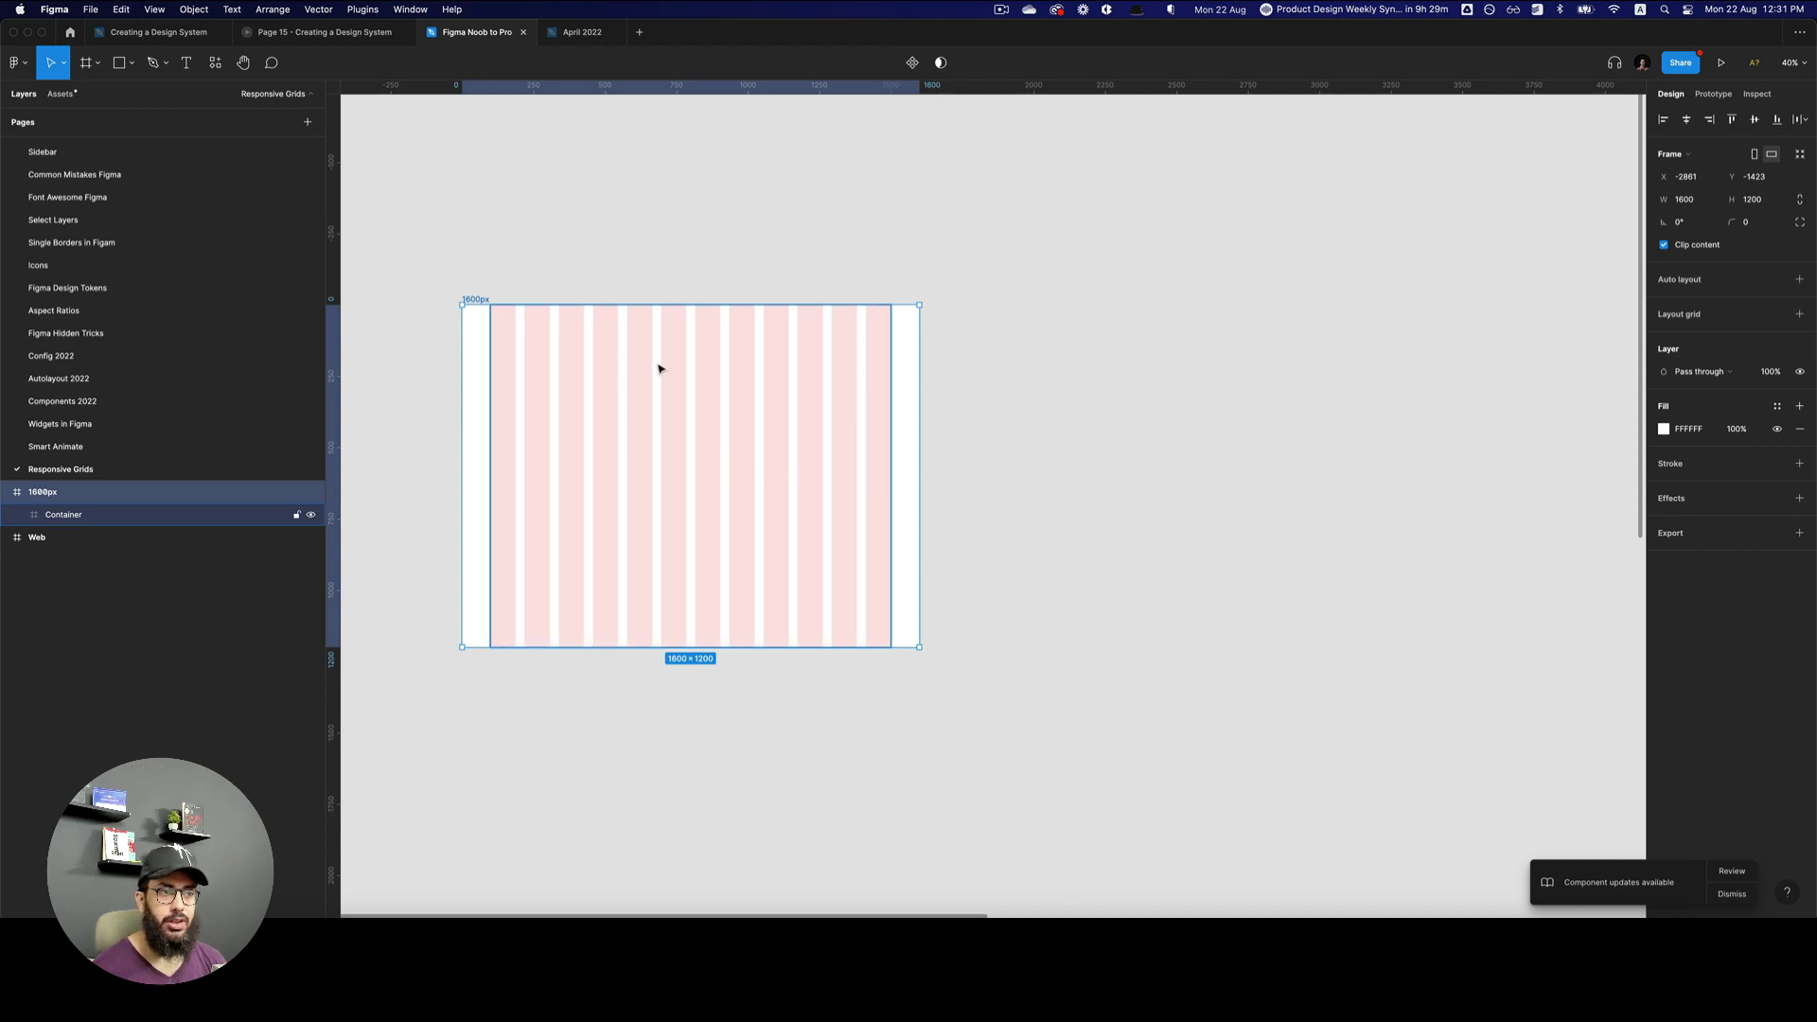
- Duplicate the 1600px frame to its right and set the copy's width to 1440
{"action": "left_click_drag", "start_coordinate": [477, 299], "coordinate": [977, 308]}
{"action": "left_click", "coordinate": [1684, 199]}
{"action": "type", "text": "1280"}
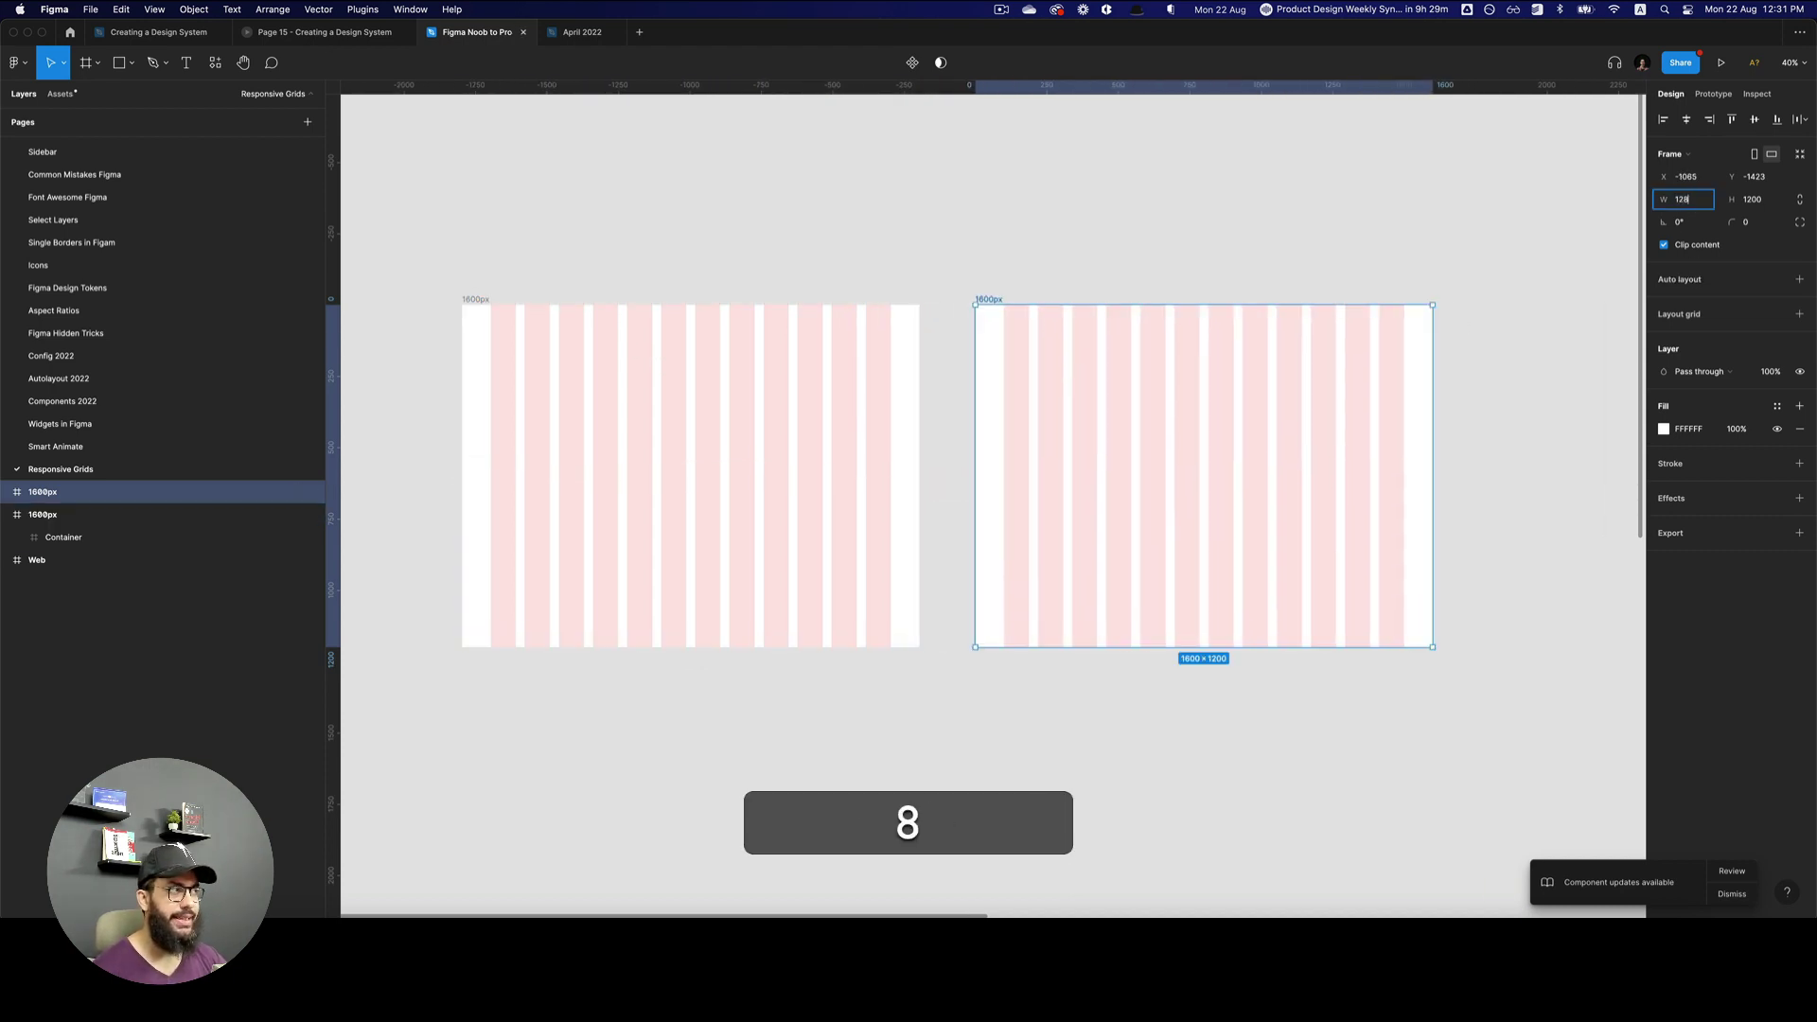
{"action": "key", "text": "Return"}
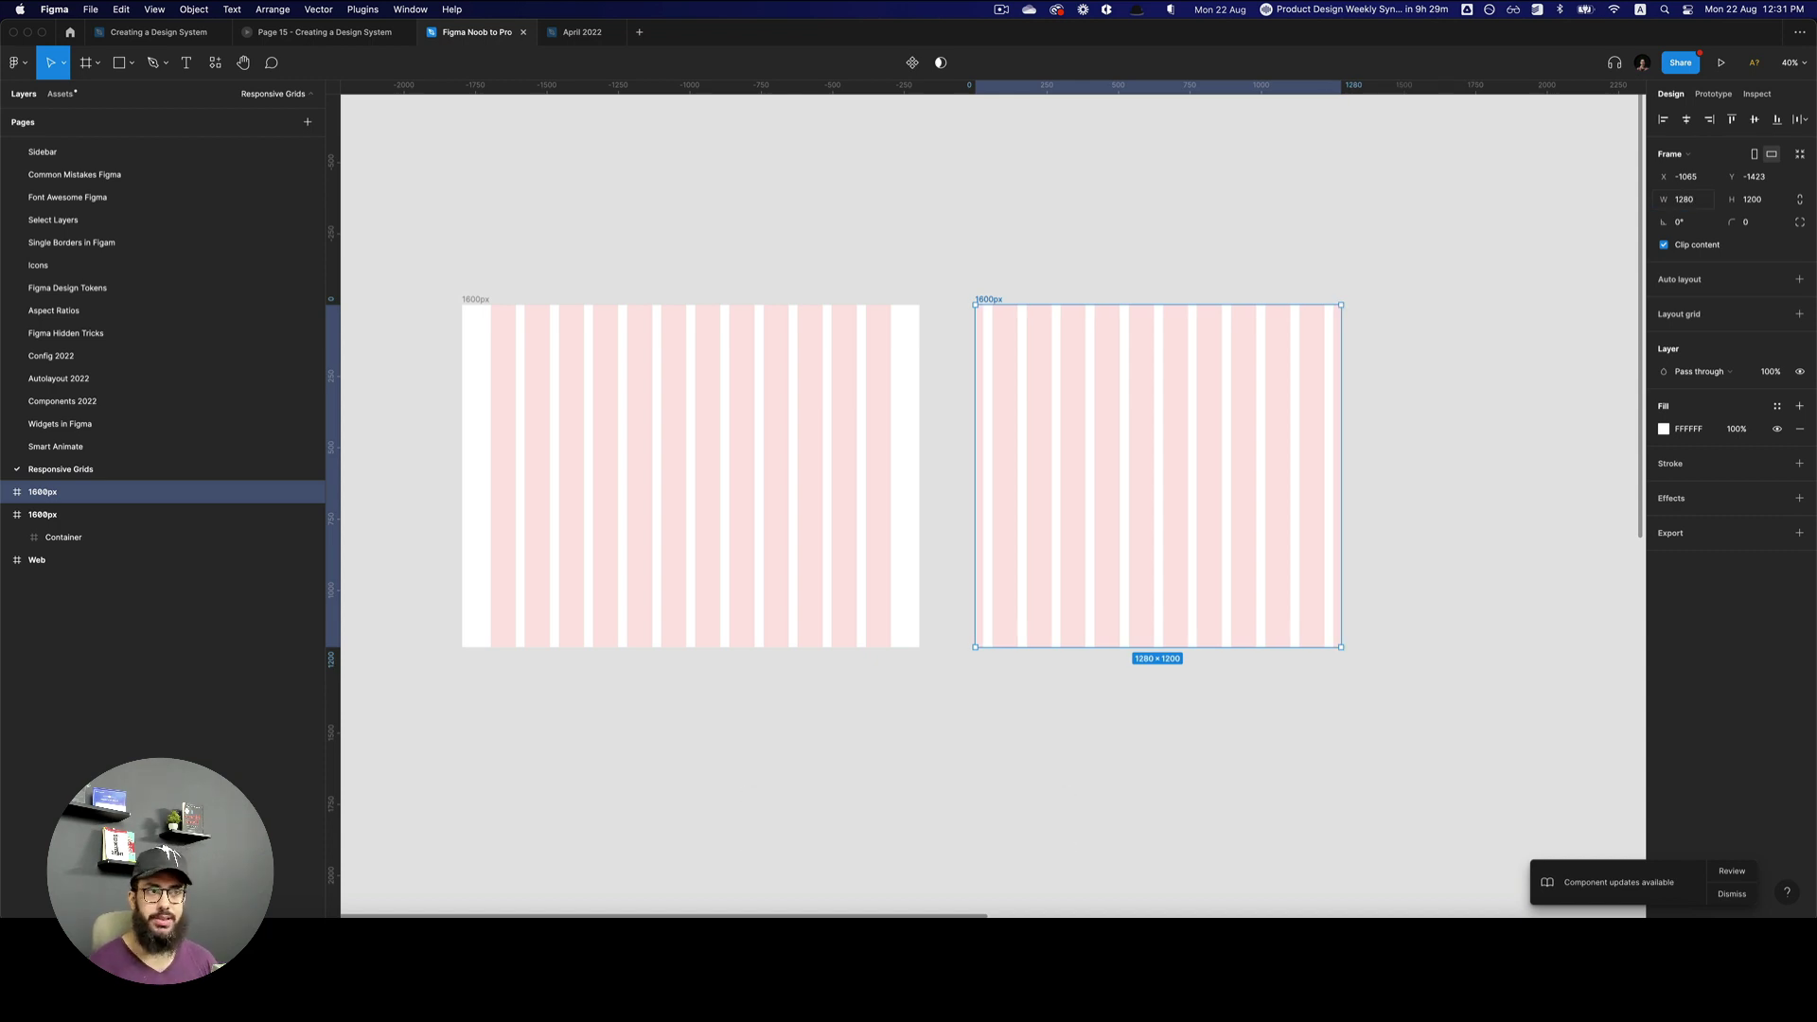
{"action": "left_click", "coordinate": [768, 382]}
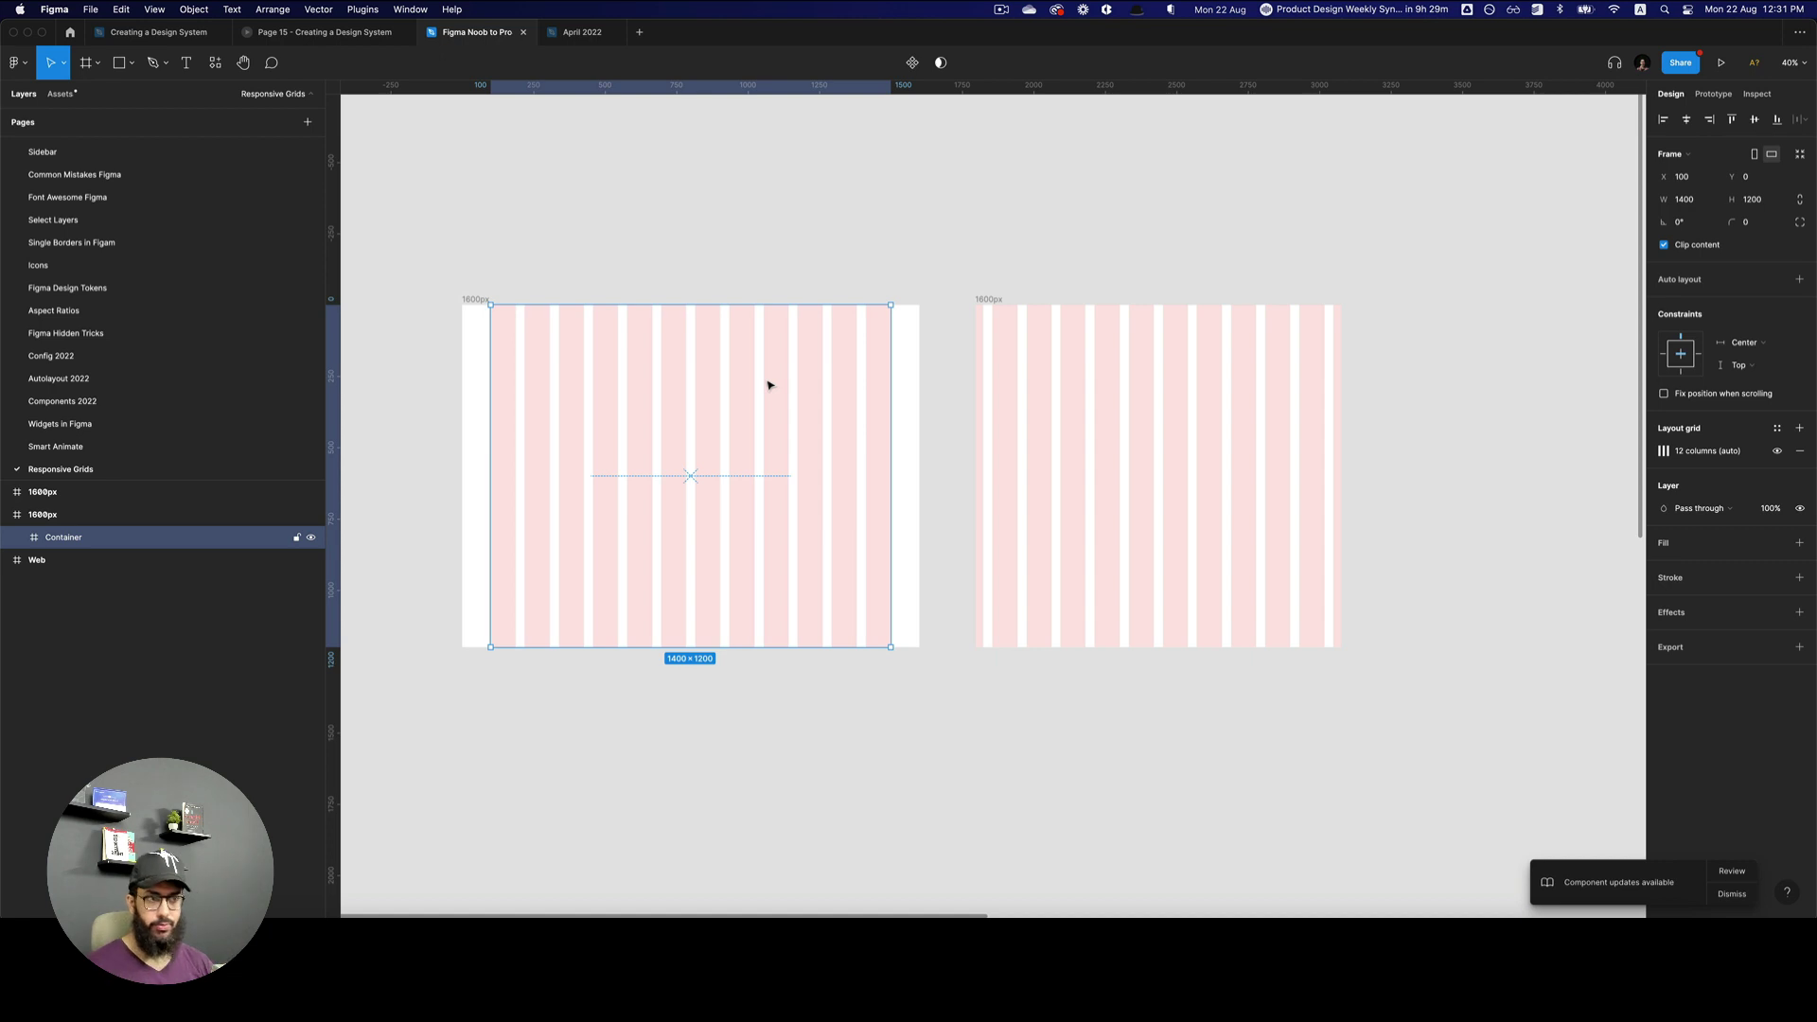
{"action": "key", "text": "super+z"}
{"action": "key", "text": "super+z"}
{"action": "key", "text": "super+z"}
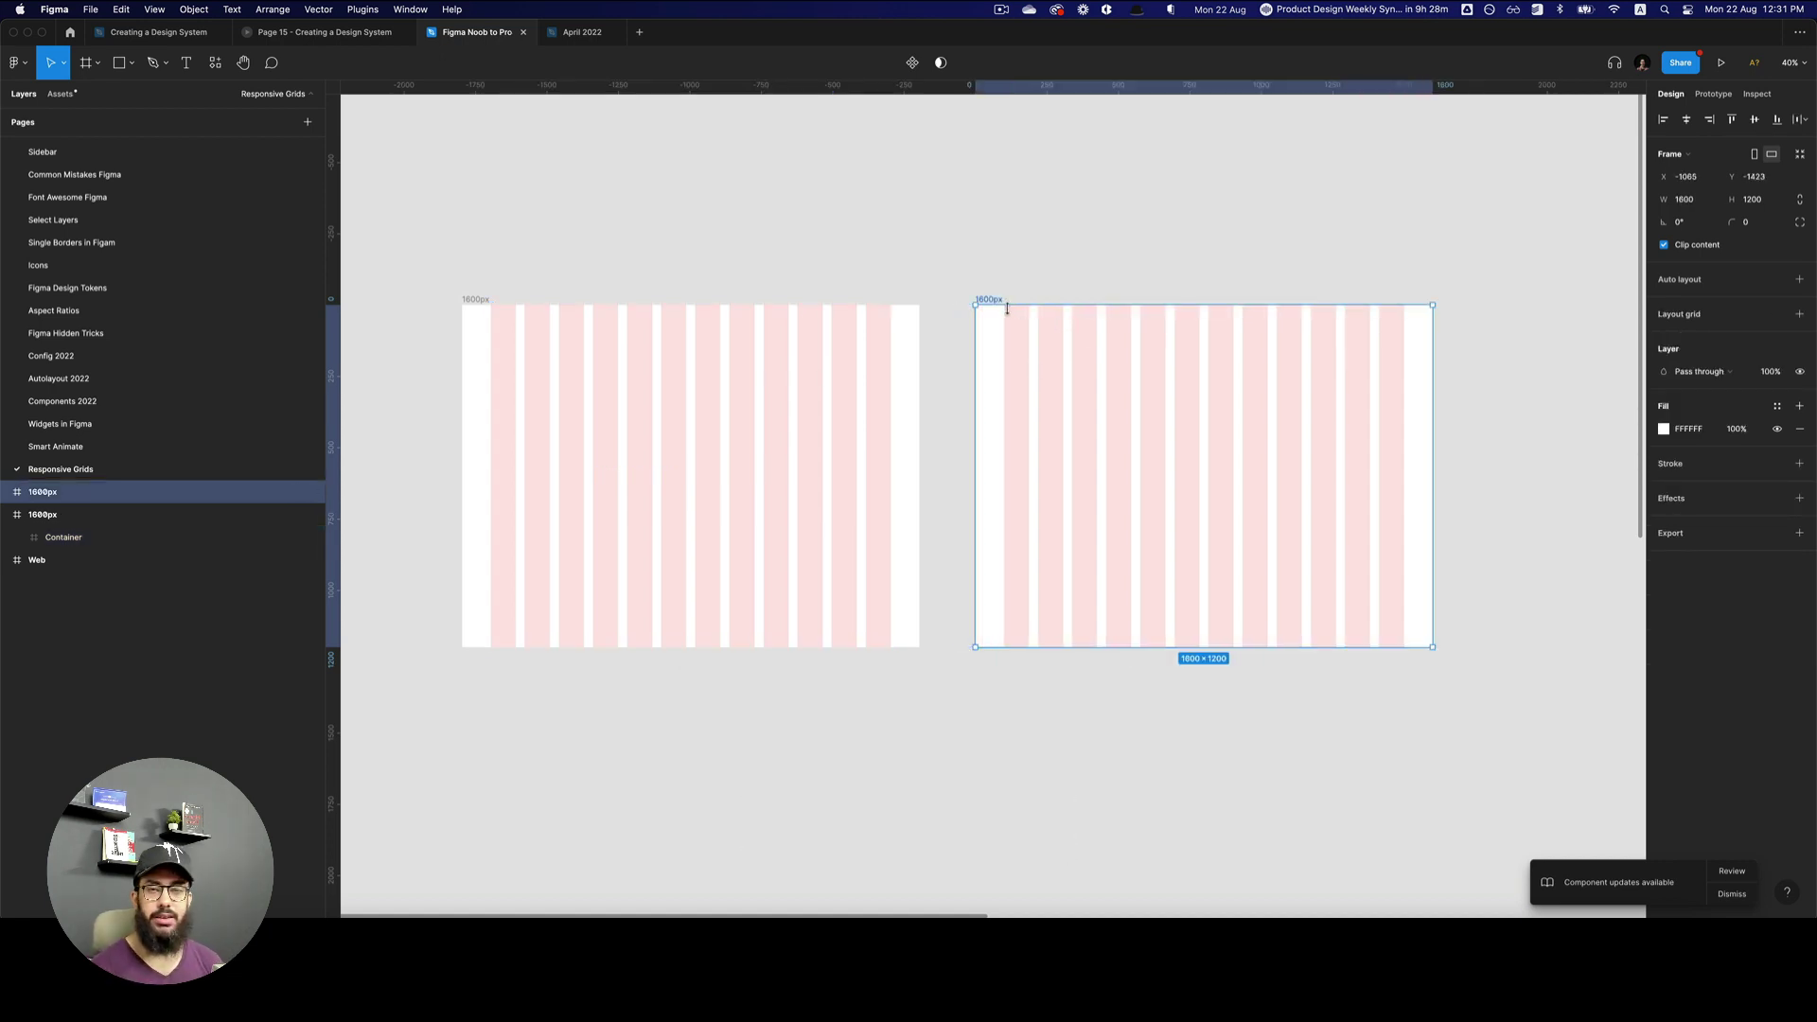
{"action": "left_click", "coordinate": [1711, 203]}
{"action": "type", "text": "1440"}
{"action": "key", "text": "Return"}
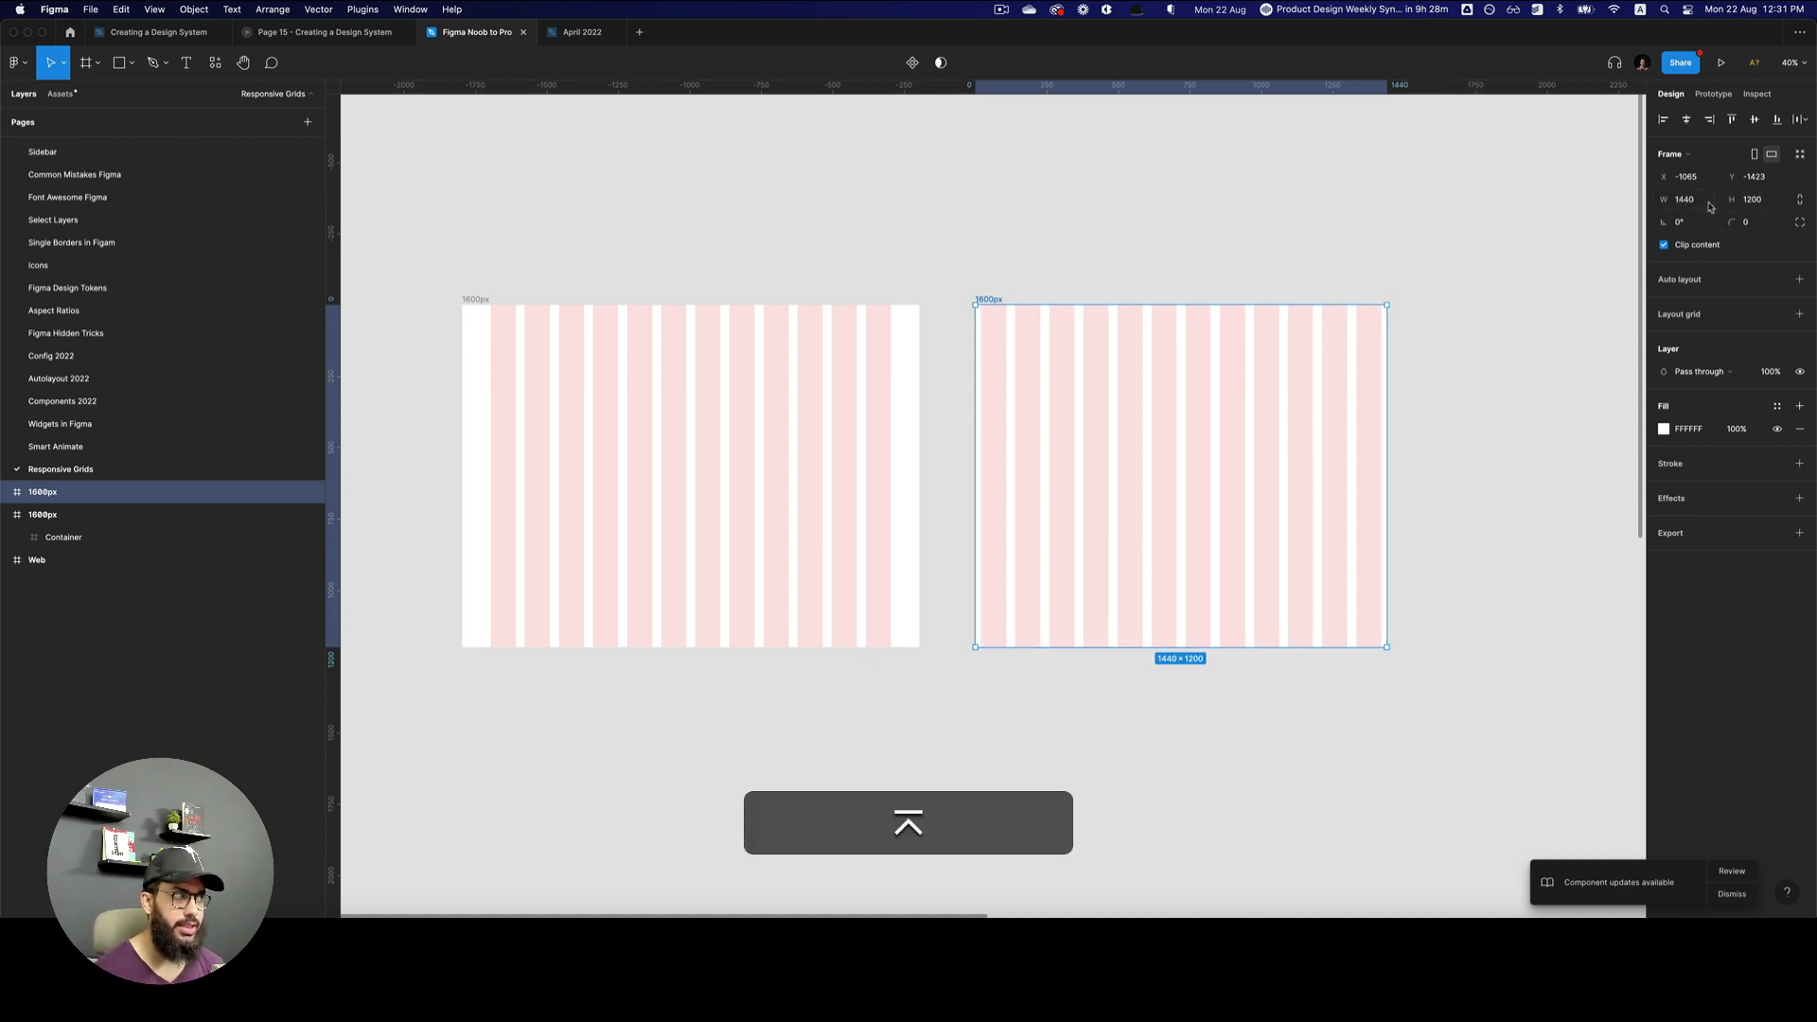
- Keep the copy's Container on Center constraint and stretch its edges out to the frame
{"action": "left_click", "coordinate": [1152, 413]}
{"action": "left_click", "coordinate": [1742, 342]}
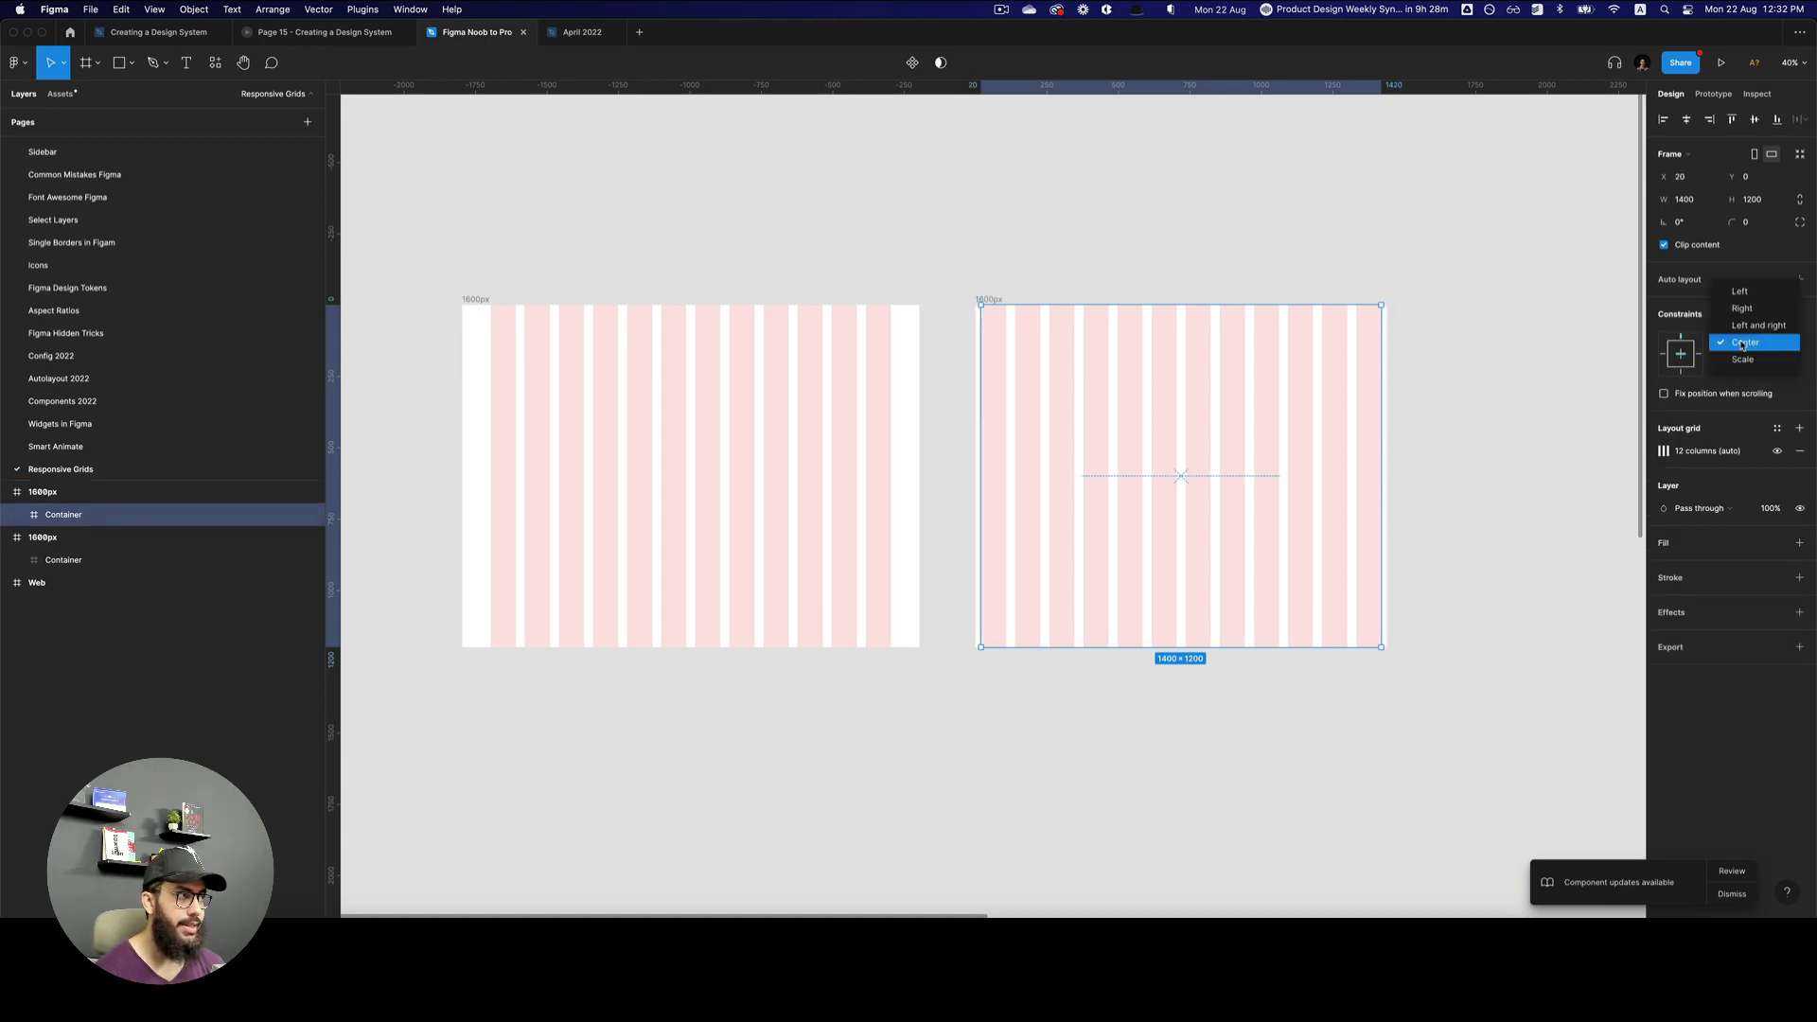
{"action": "key", "text": "Escape"}
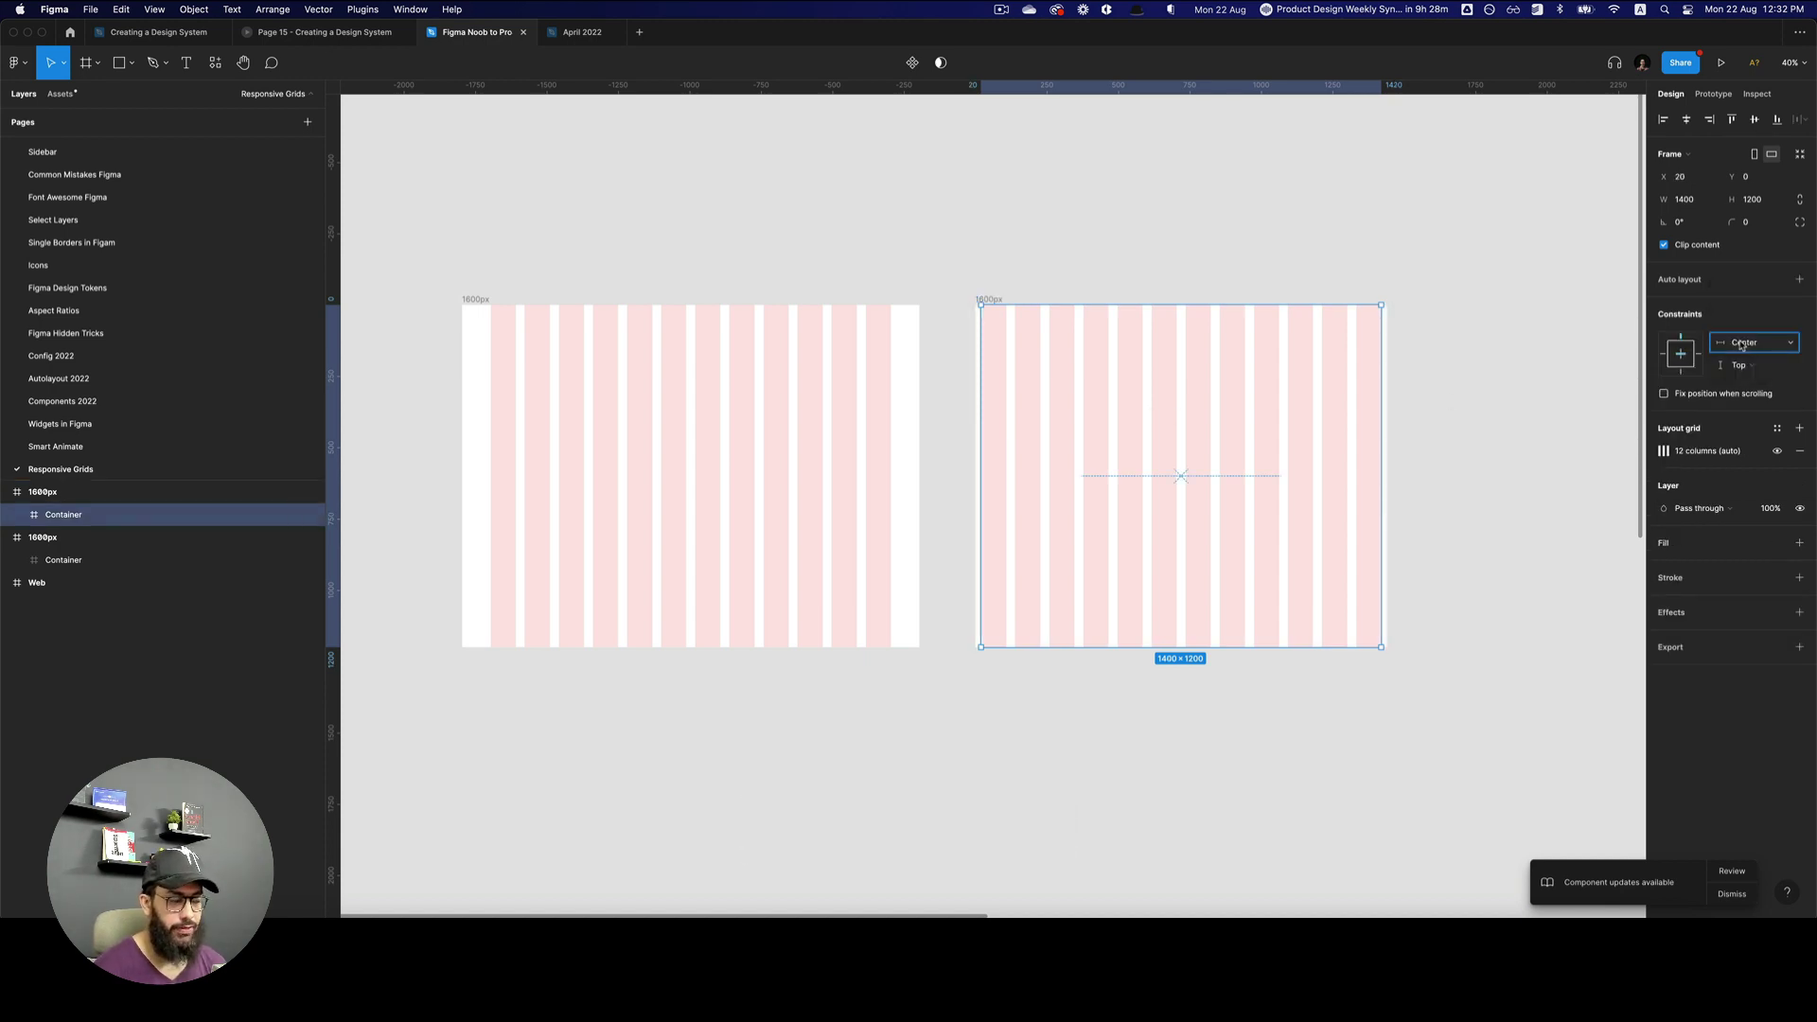
{"action": "left_click_drag", "start_coordinate": [981, 431], "coordinate": [976, 434]}
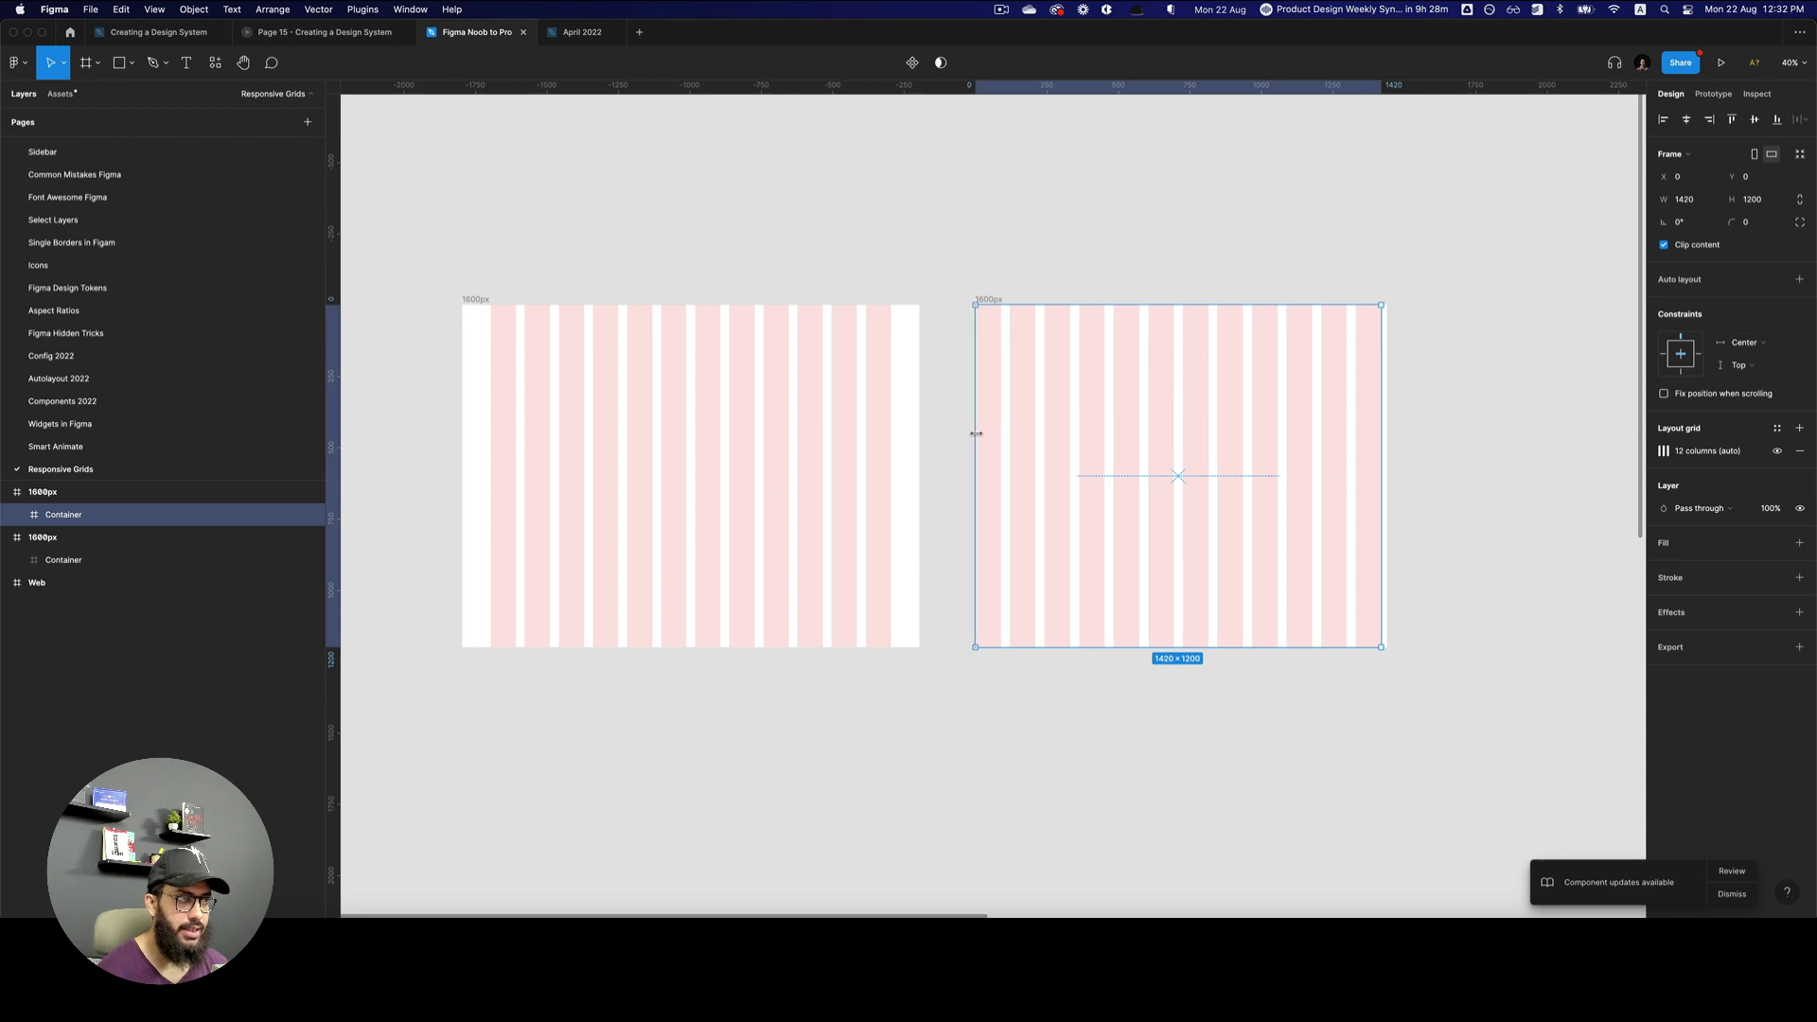
{"action": "left_click_drag", "start_coordinate": [1382, 421], "coordinate": [1383, 423]}
- Delete the copied frame's Container and rename the frame 1440
{"action": "key", "text": "BackSpace"}
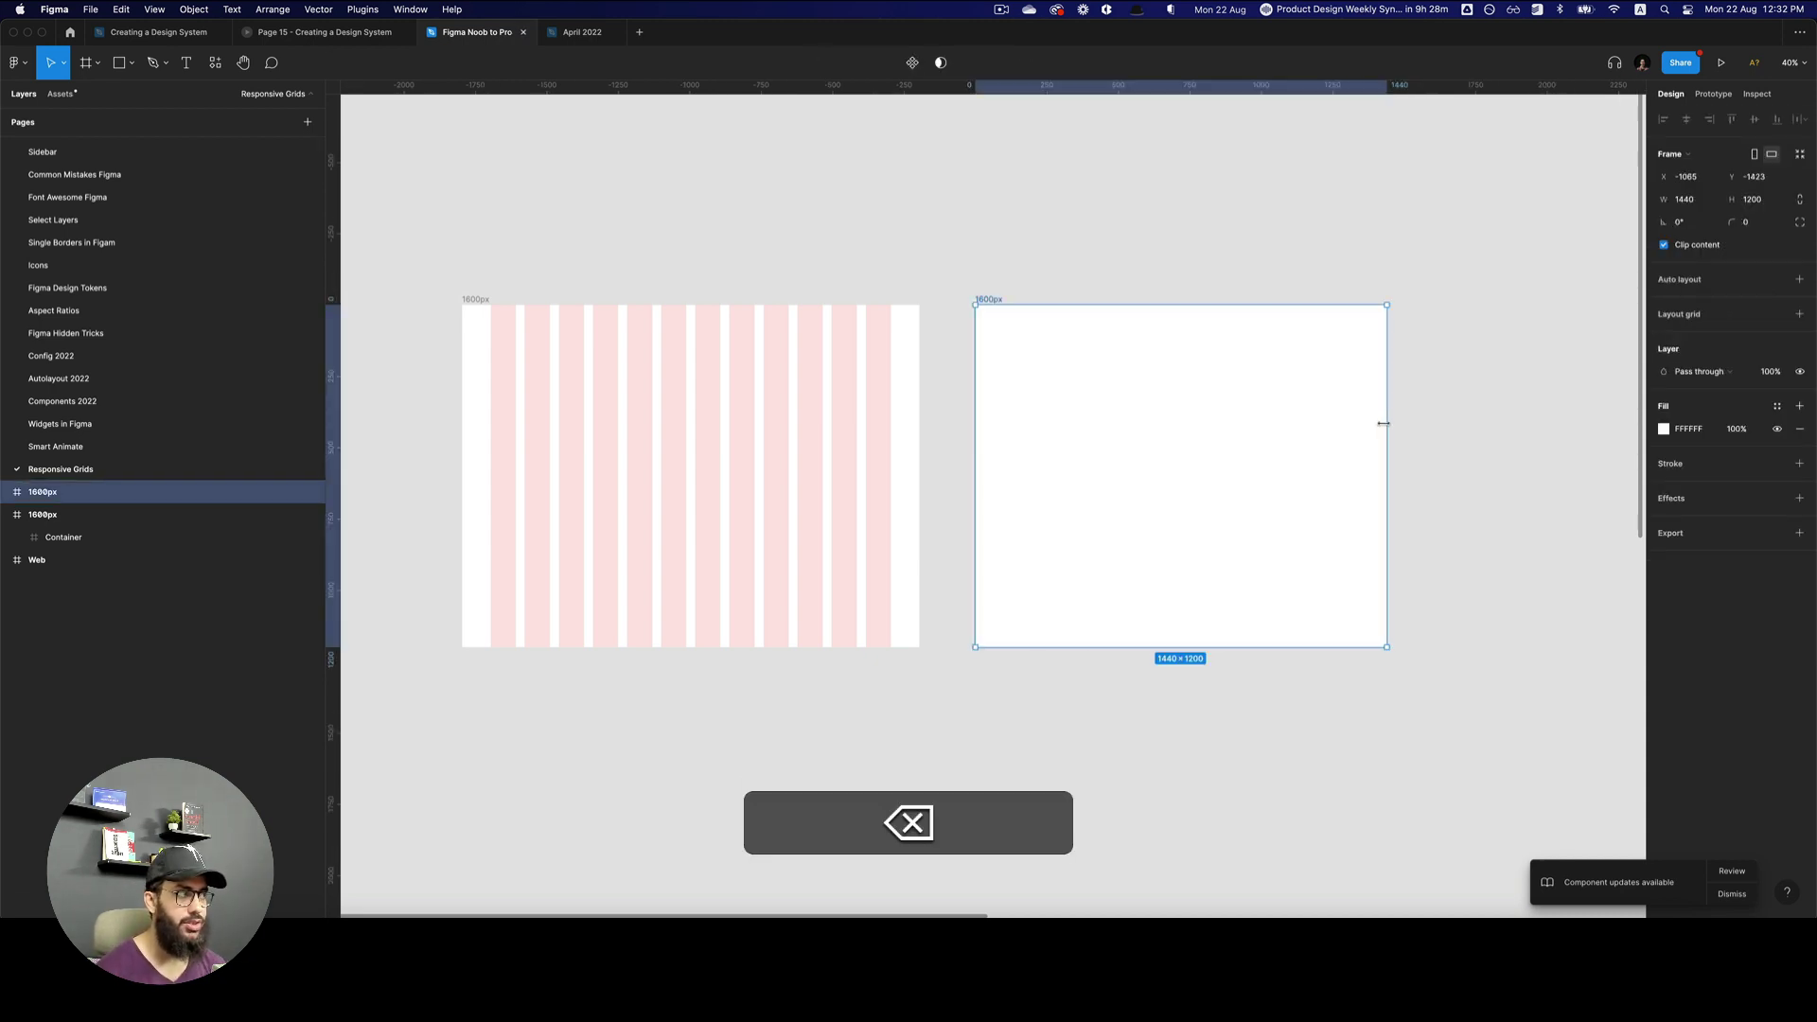
{"action": "key", "text": "super+r"}
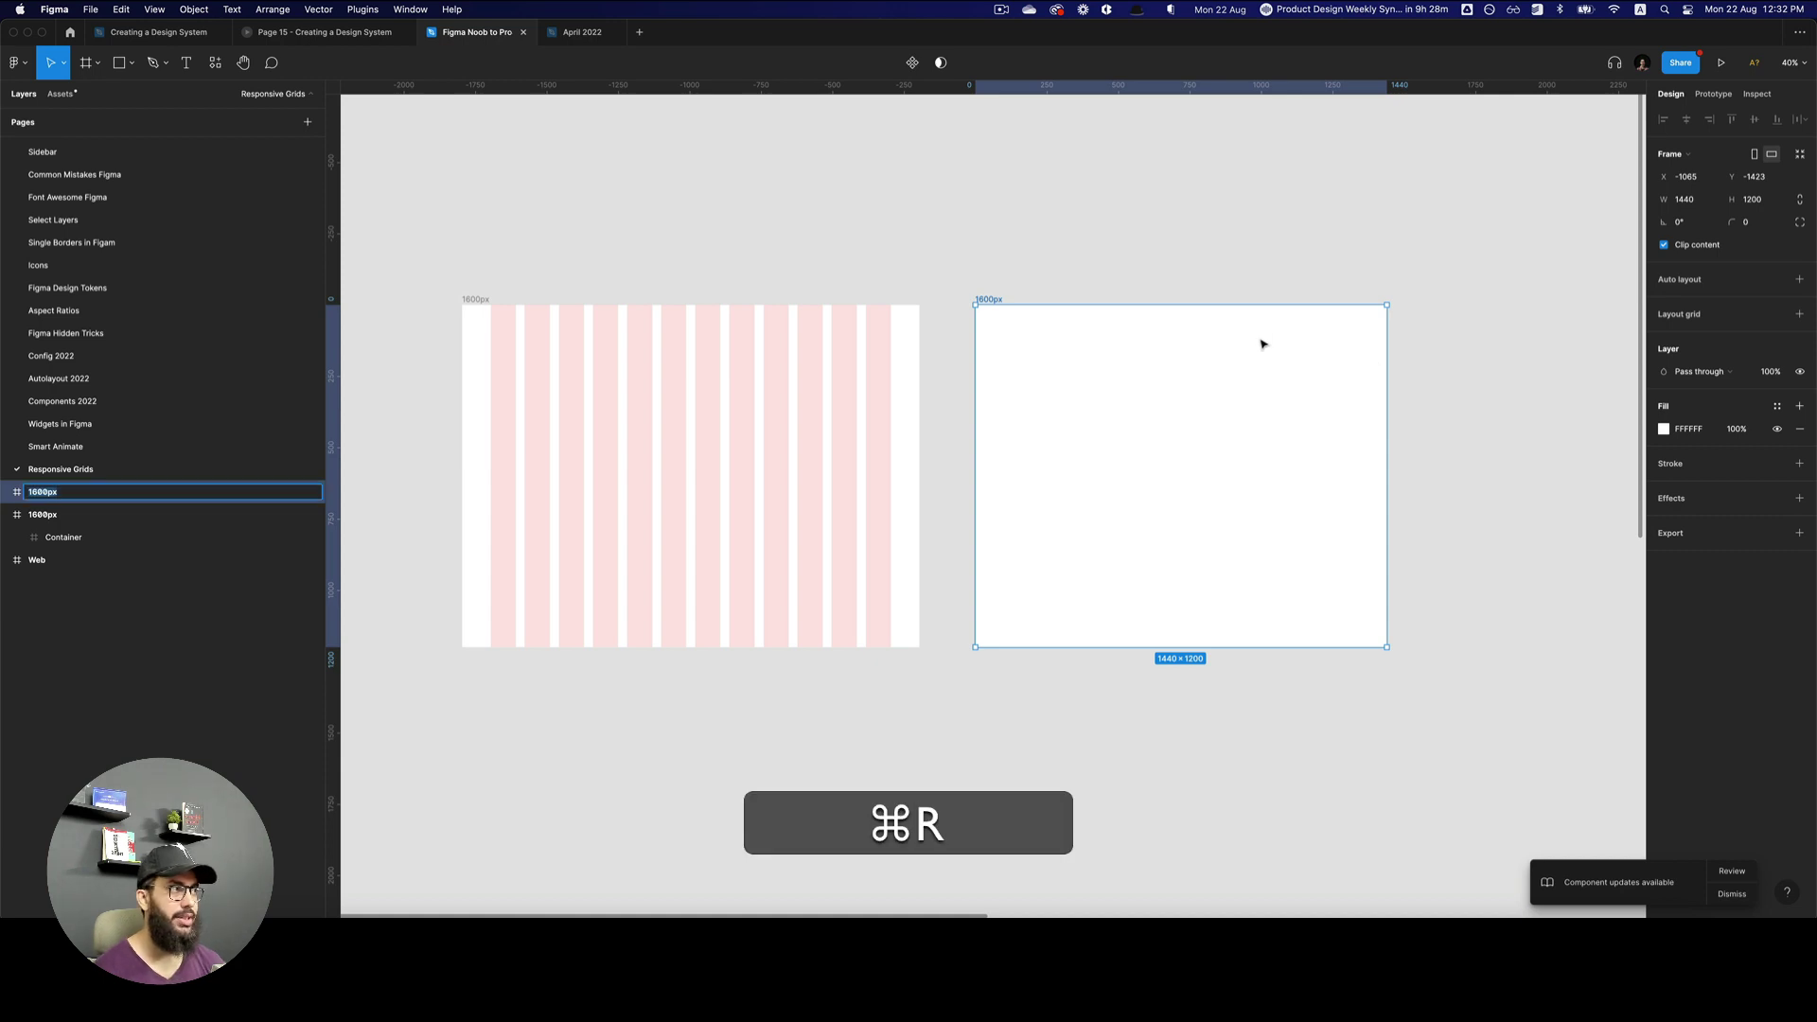
{"action": "type", "text": "1440"}
{"action": "key", "text": "Return"}
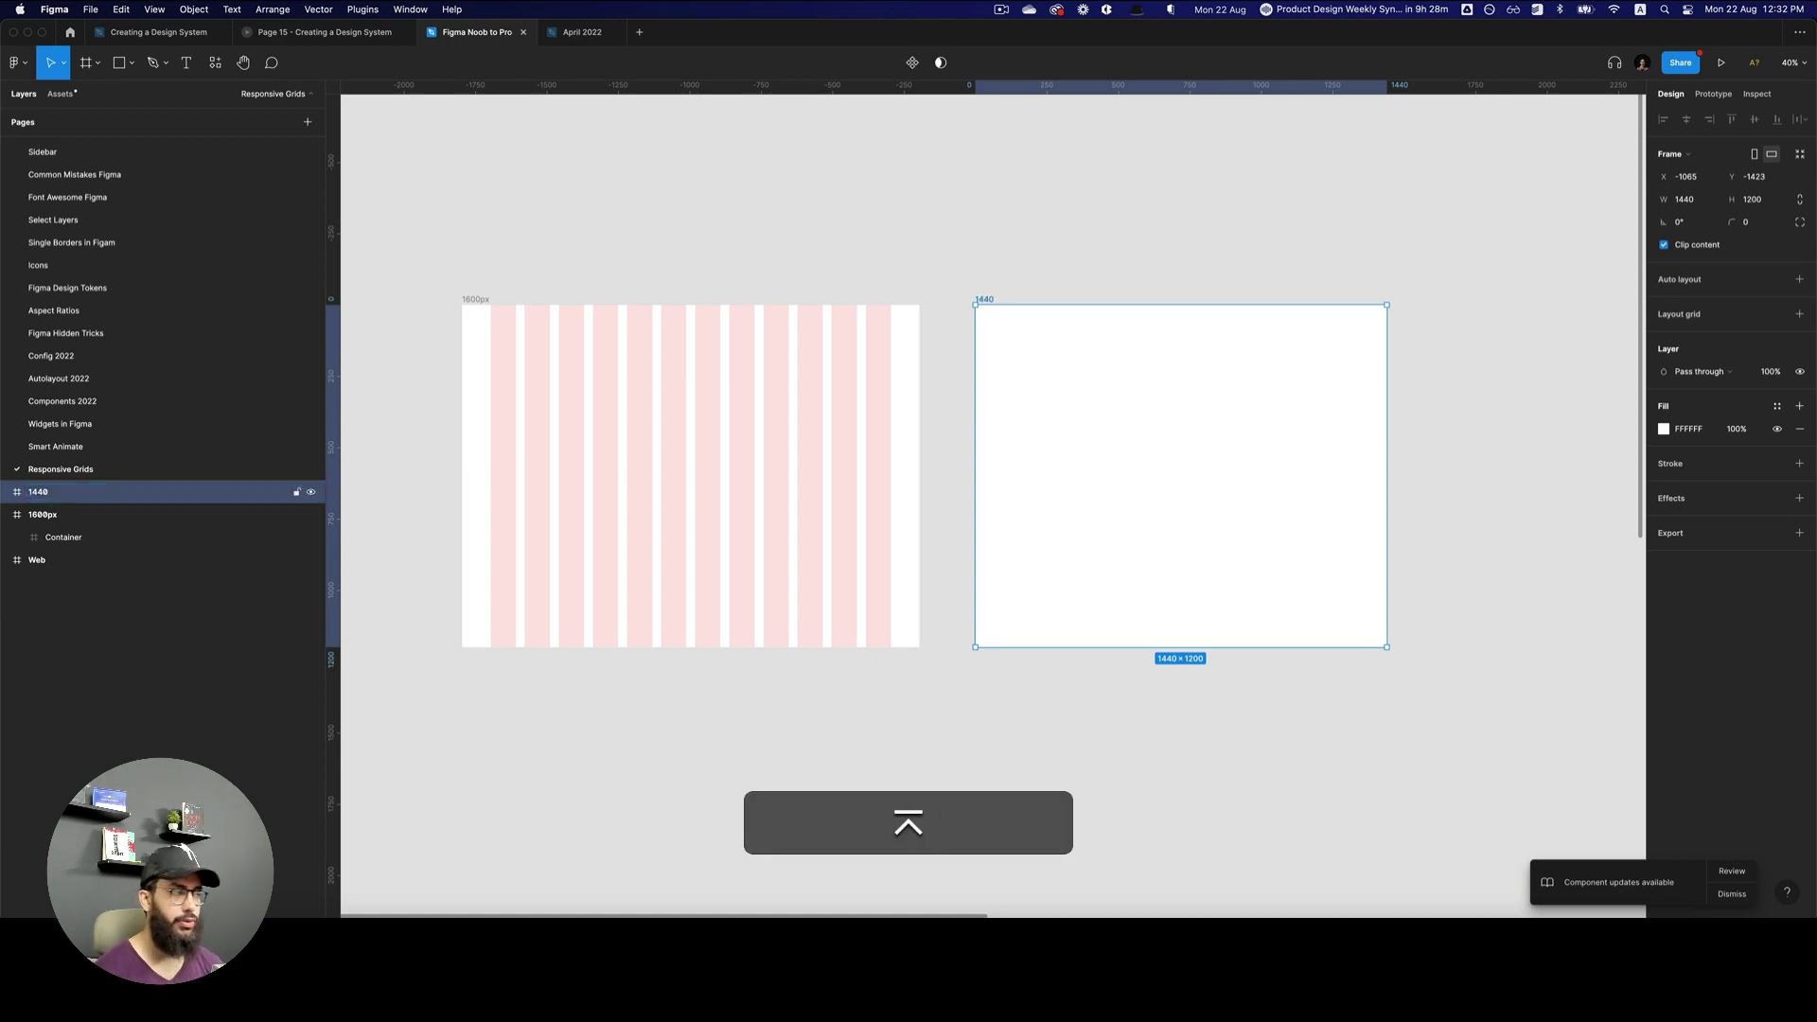
- Add a column layout grid with 12 columns and a 64 margin
{"action": "left_click", "coordinate": [1799, 313]}
{"action": "left_click", "coordinate": [1664, 337]}
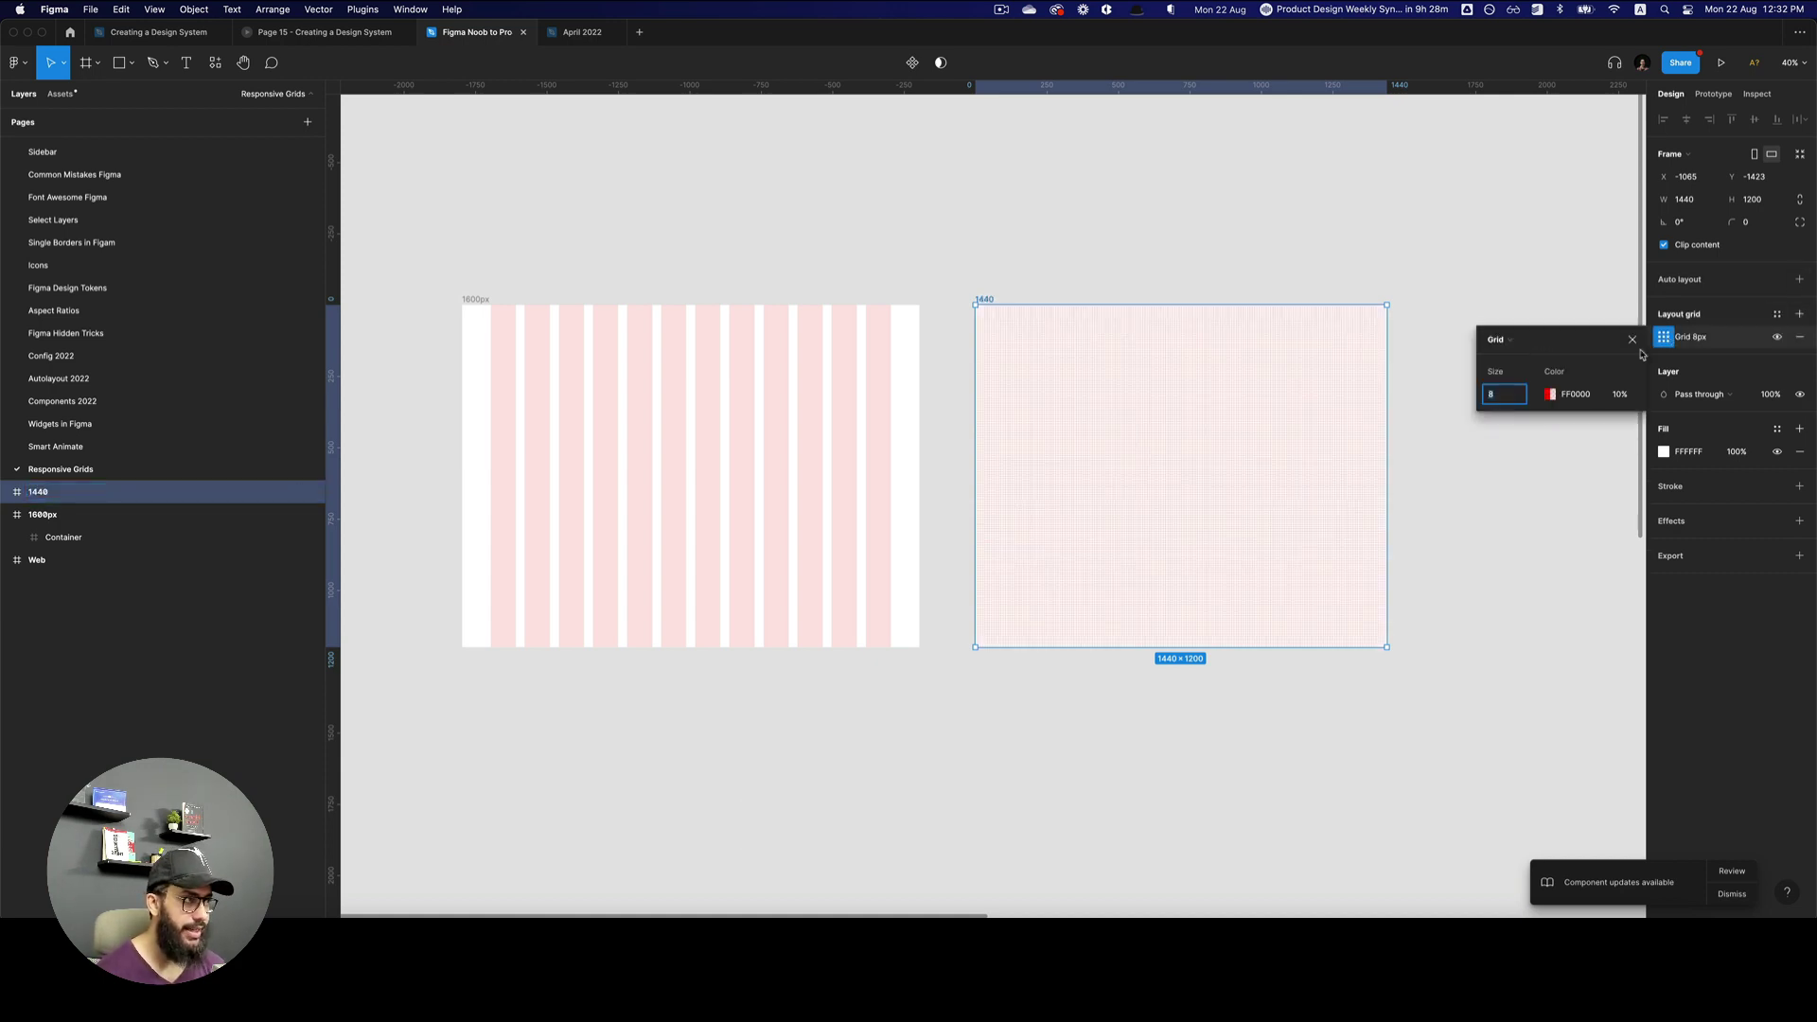
{"action": "left_click", "coordinate": [1500, 338]}
{"action": "left_click", "coordinate": [1530, 359]}
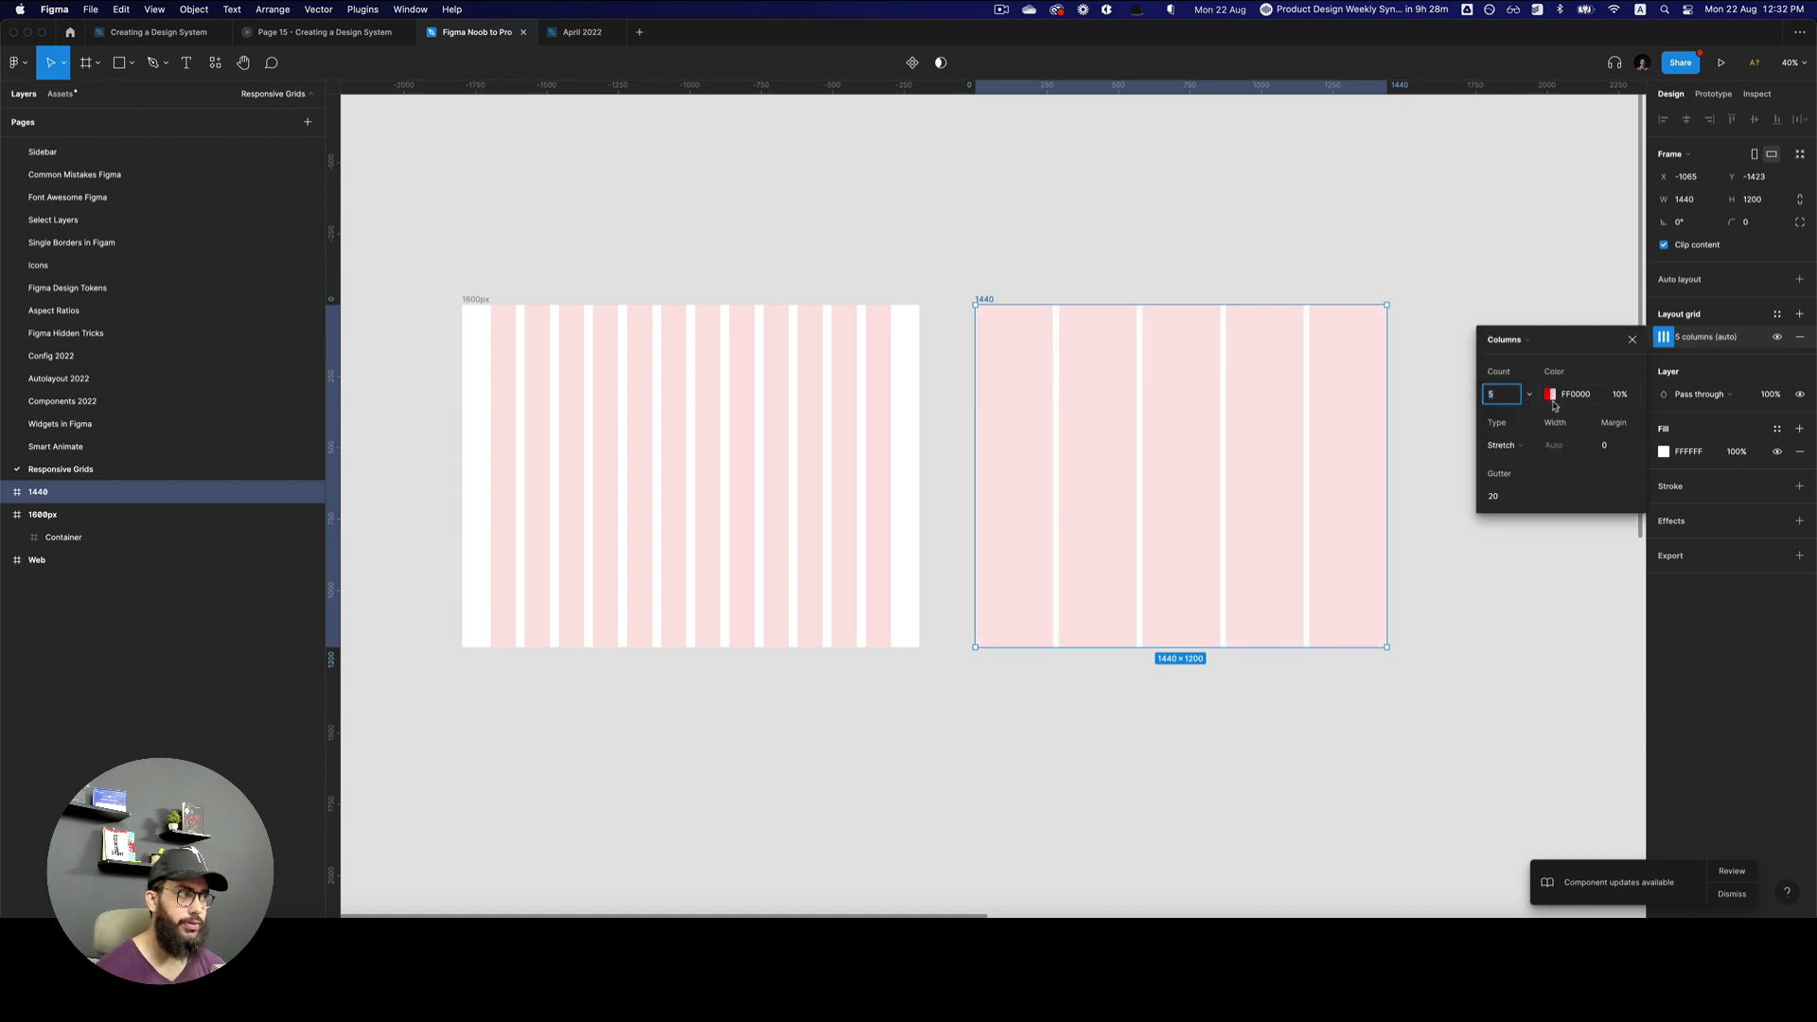
{"action": "type", "text": "12"}
{"action": "key", "text": "Tab"}
{"action": "left_click", "coordinate": [1614, 452]}
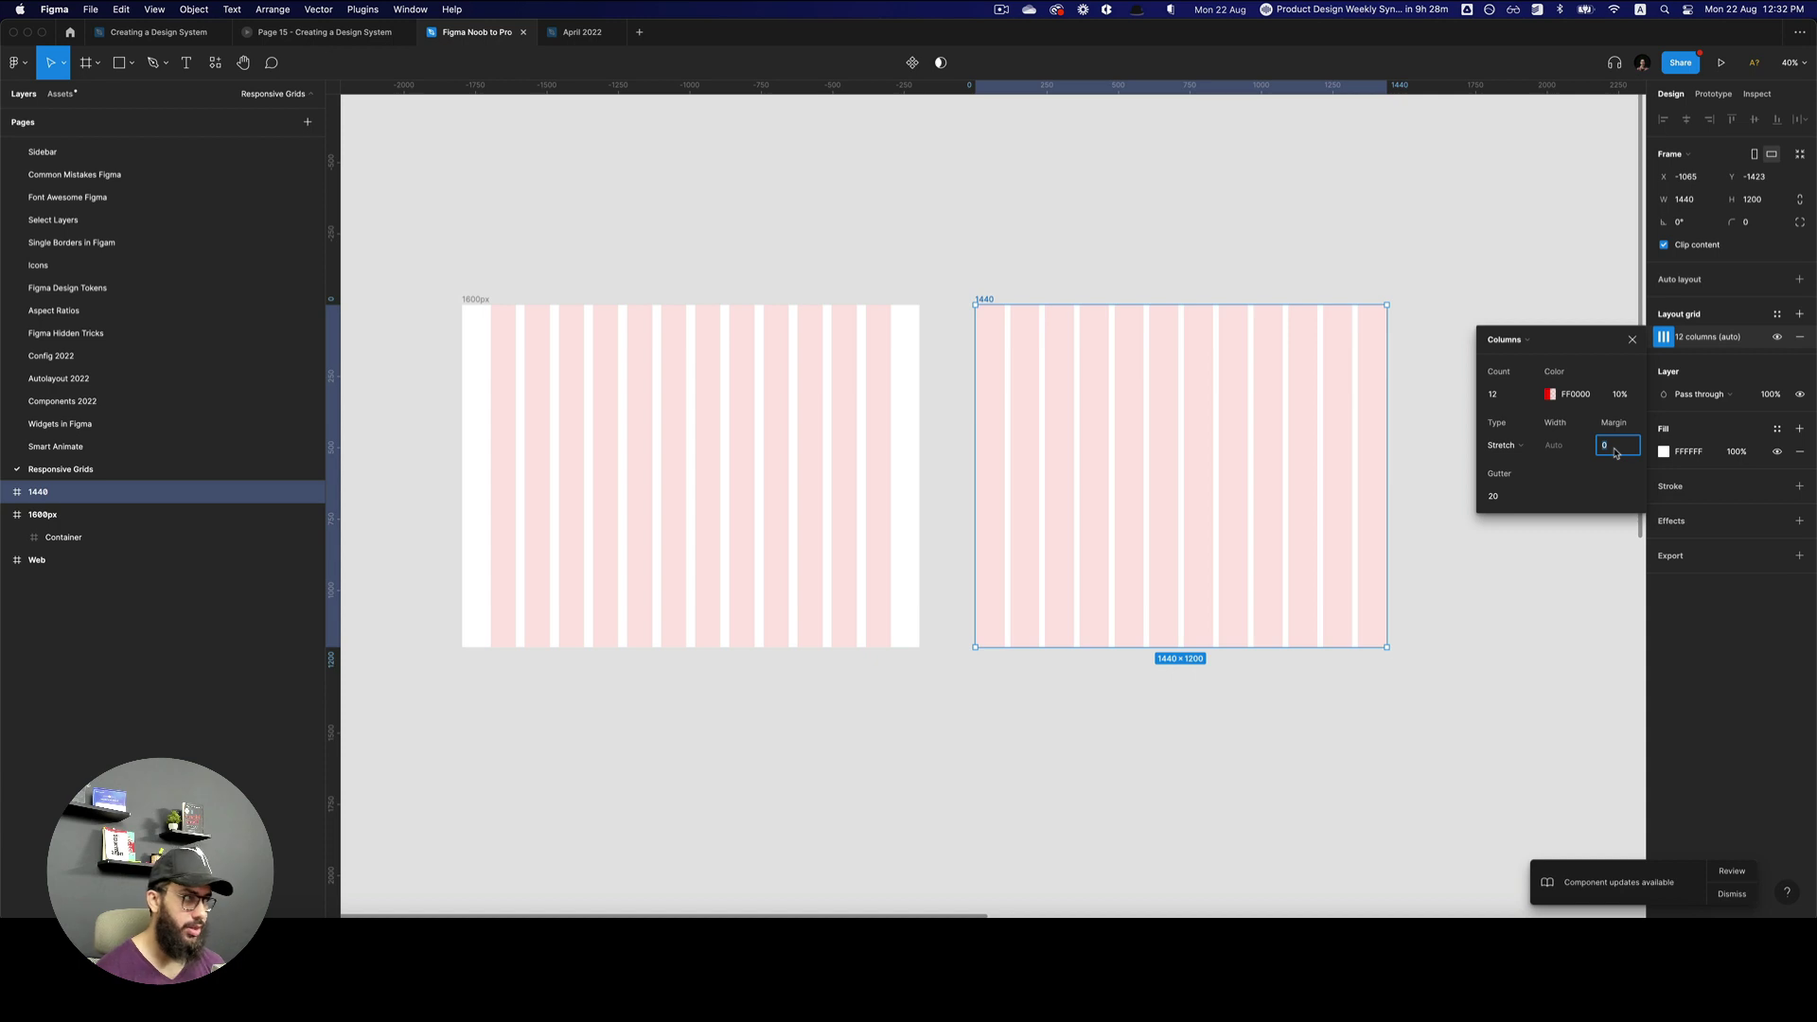
{"action": "type", "text": "68"}
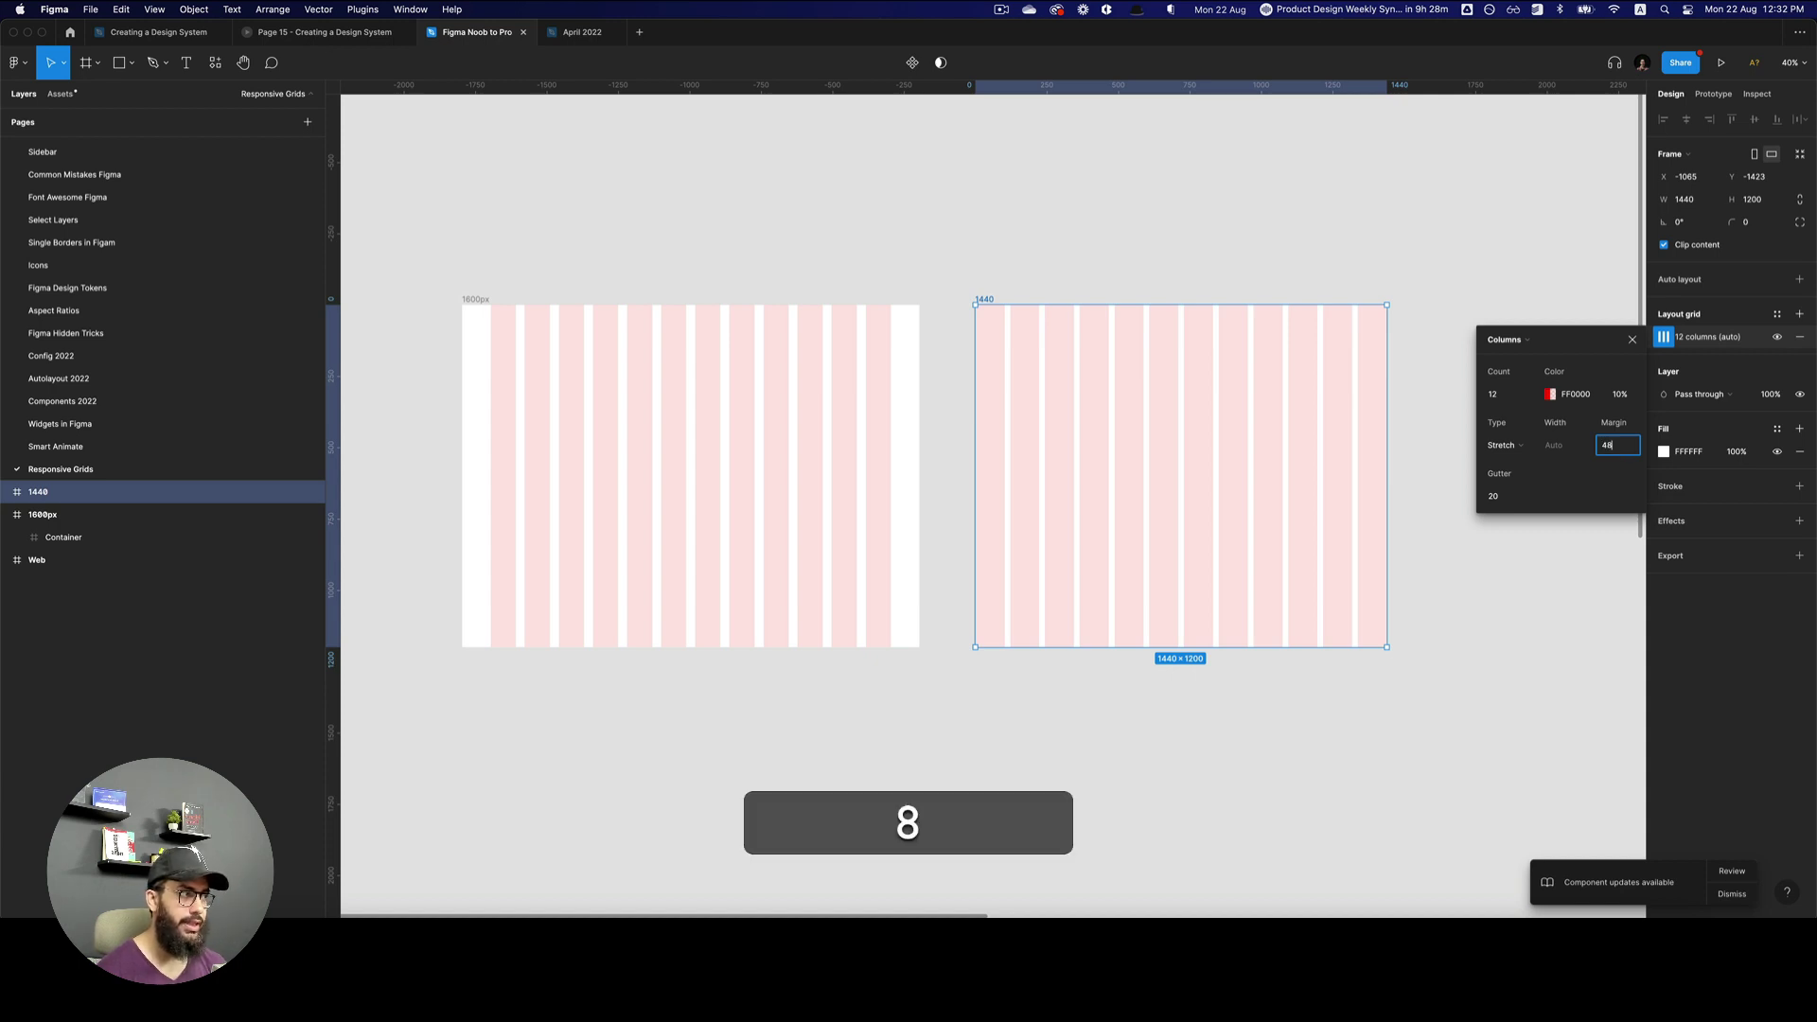
{"action": "key", "text": "ctrl+a"}
{"action": "type", "text": "64"}
{"action": "key", "text": "Return"}
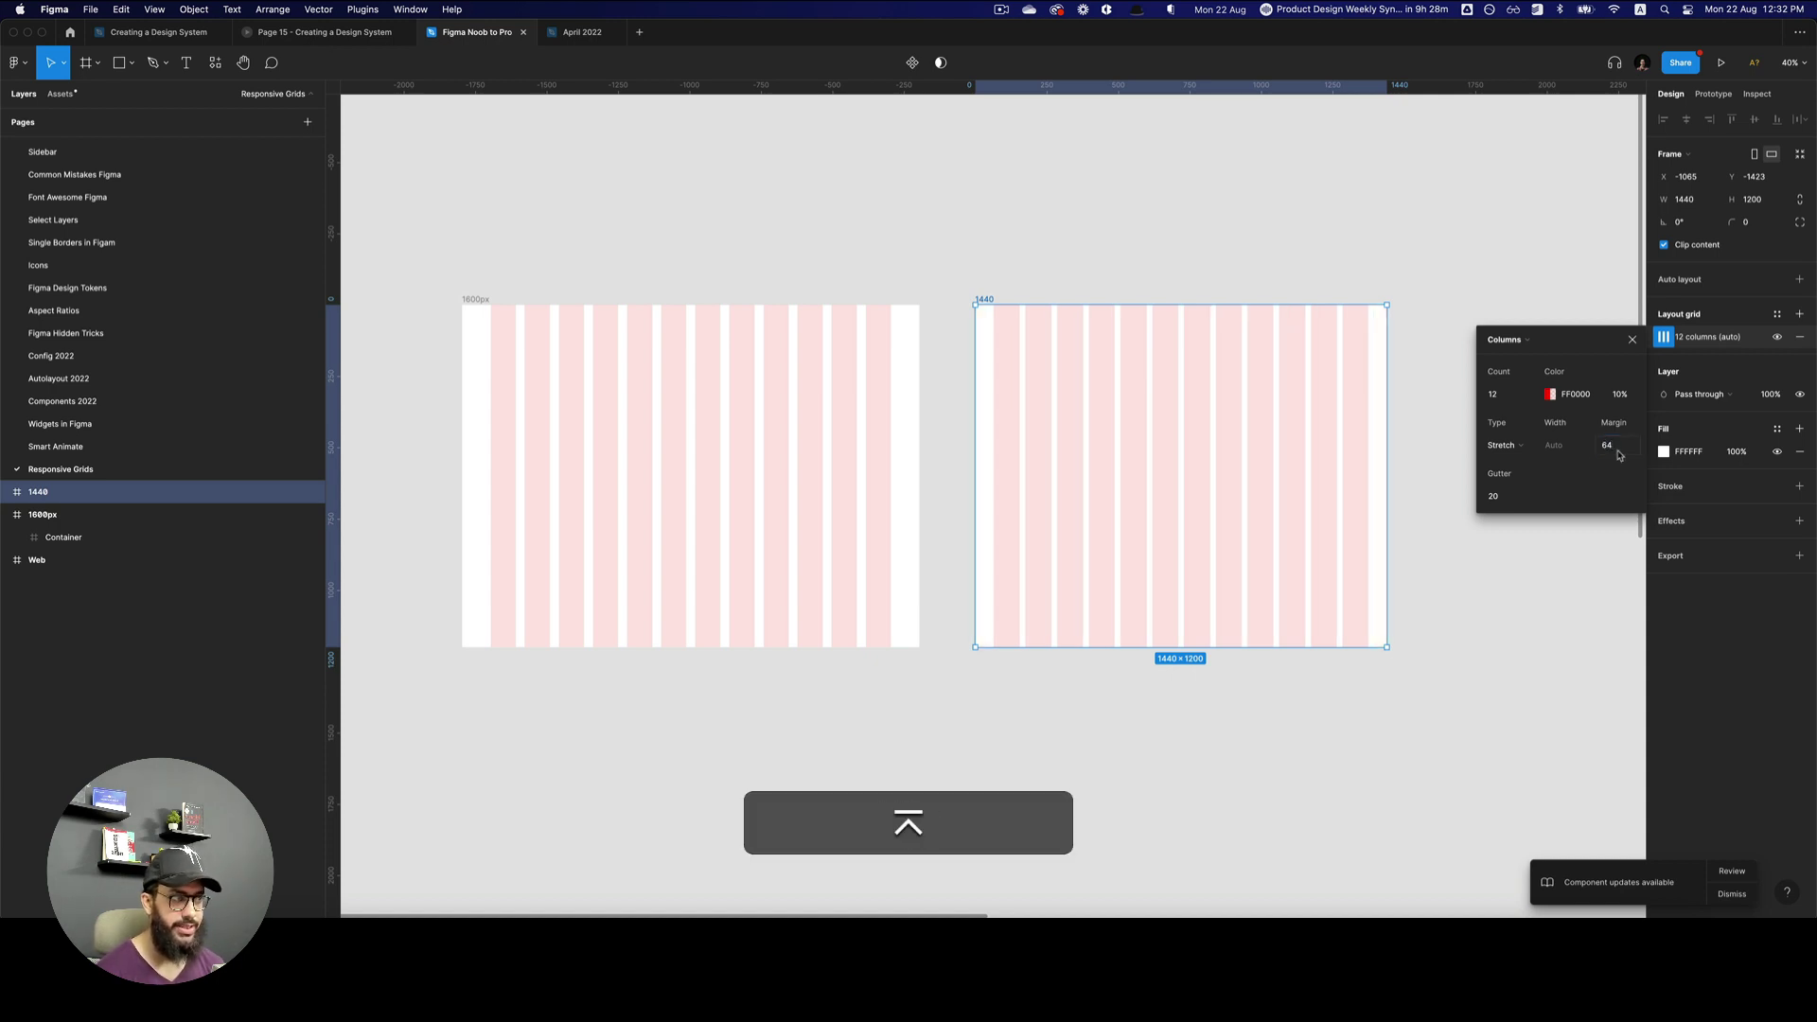
- Set the grid gutter to 32 after trying 24 and 20
{"action": "left_click", "coordinate": [1513, 501]}
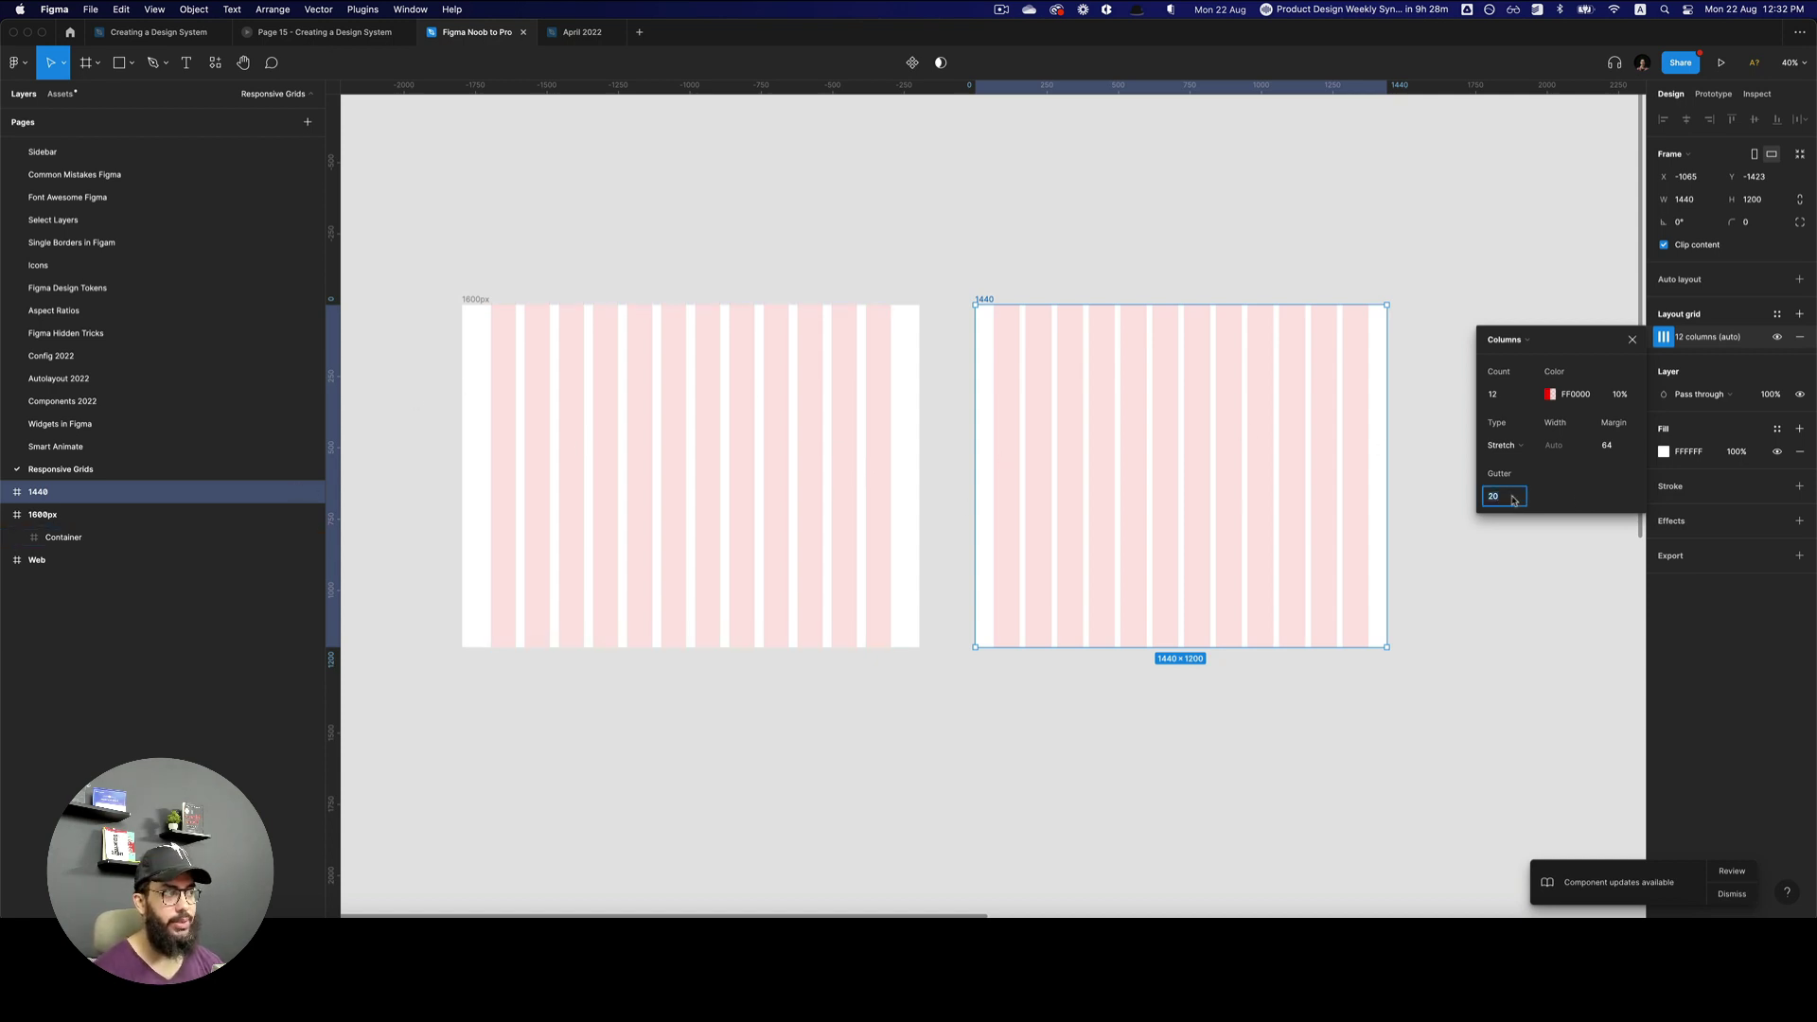
{"action": "type", "text": "32"}
{"action": "key", "text": "Return"}
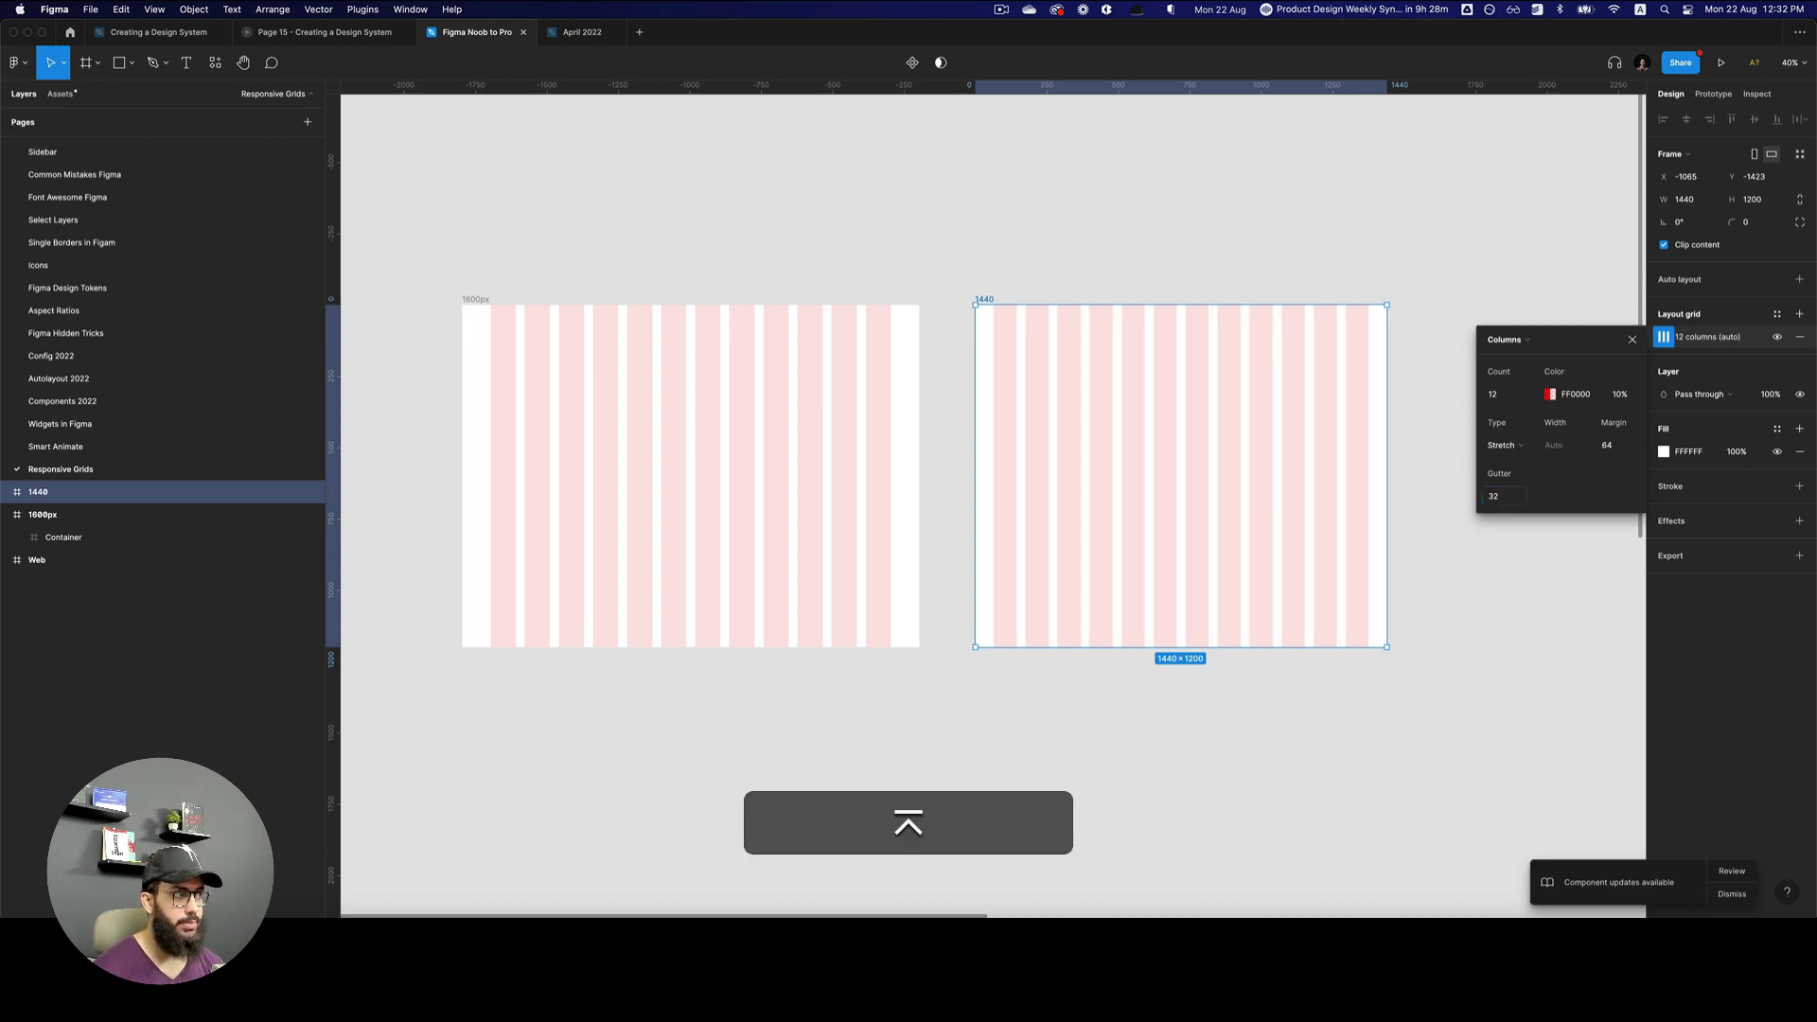
{"action": "type", "text": "24"}
{"action": "key", "text": "Return"}
{"action": "type", "text": "20a"}
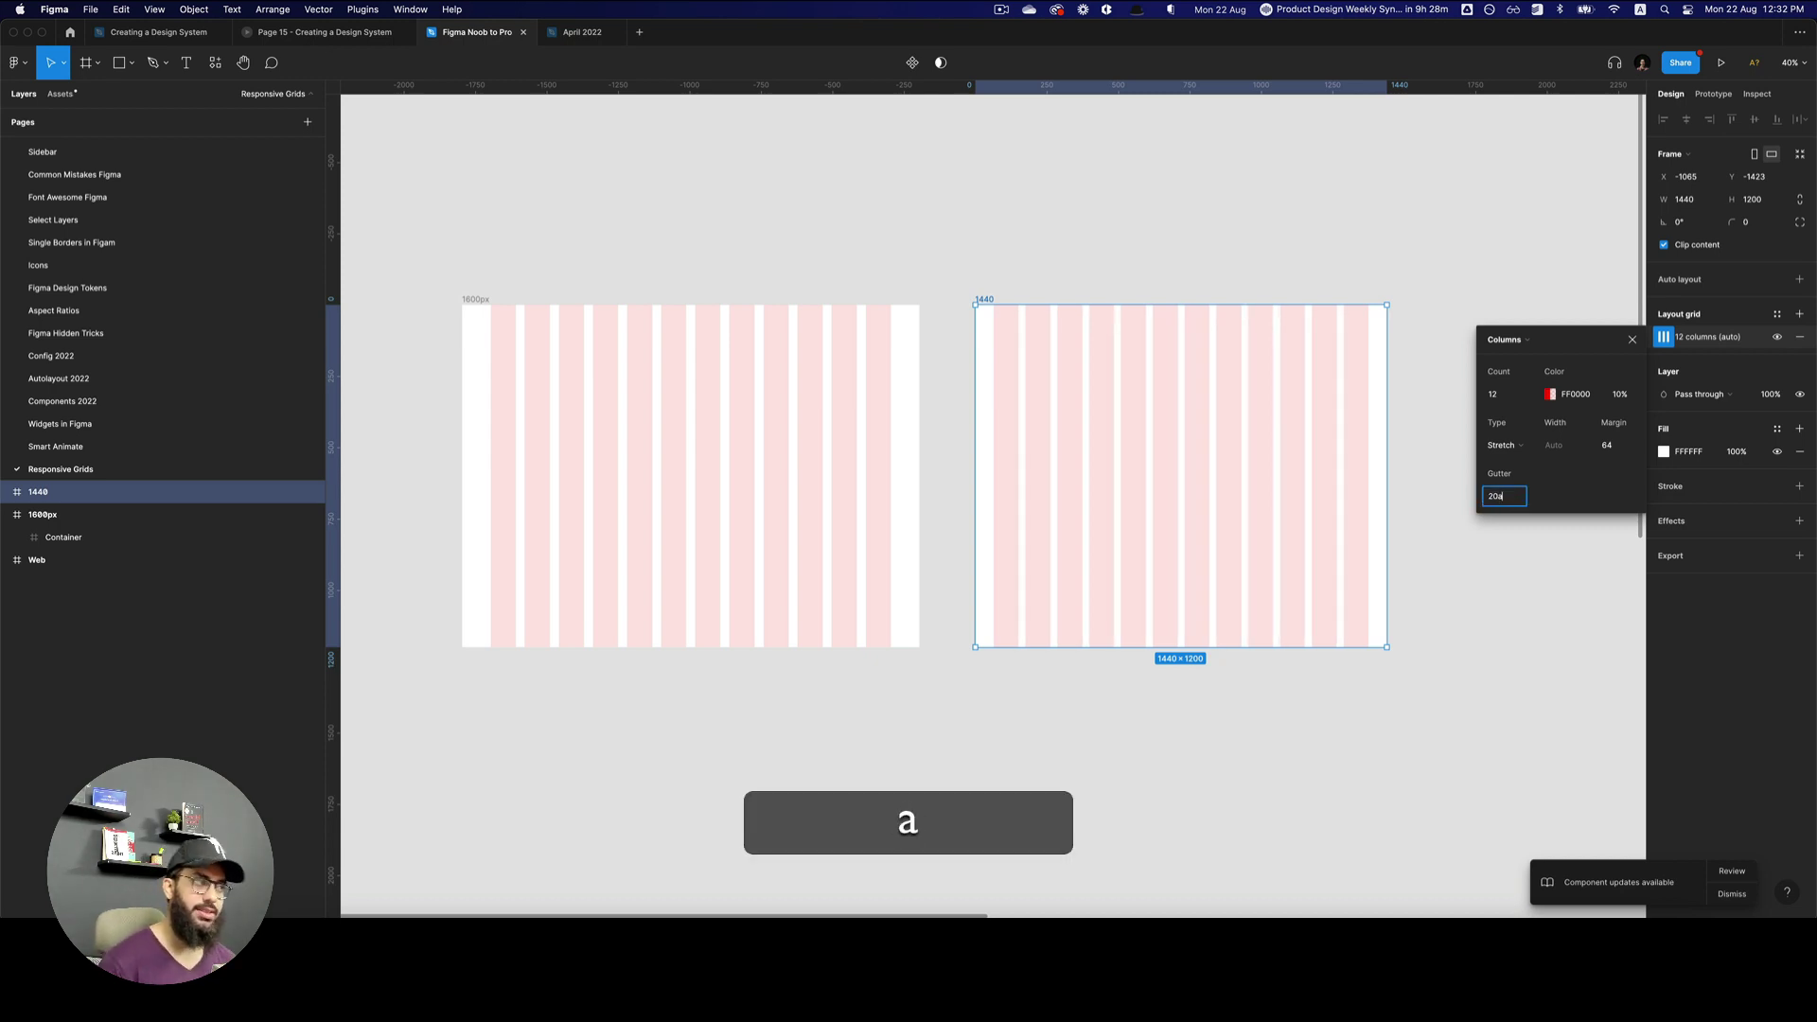
{"action": "key", "text": "cmd+a"}
{"action": "key", "text": "Return"}
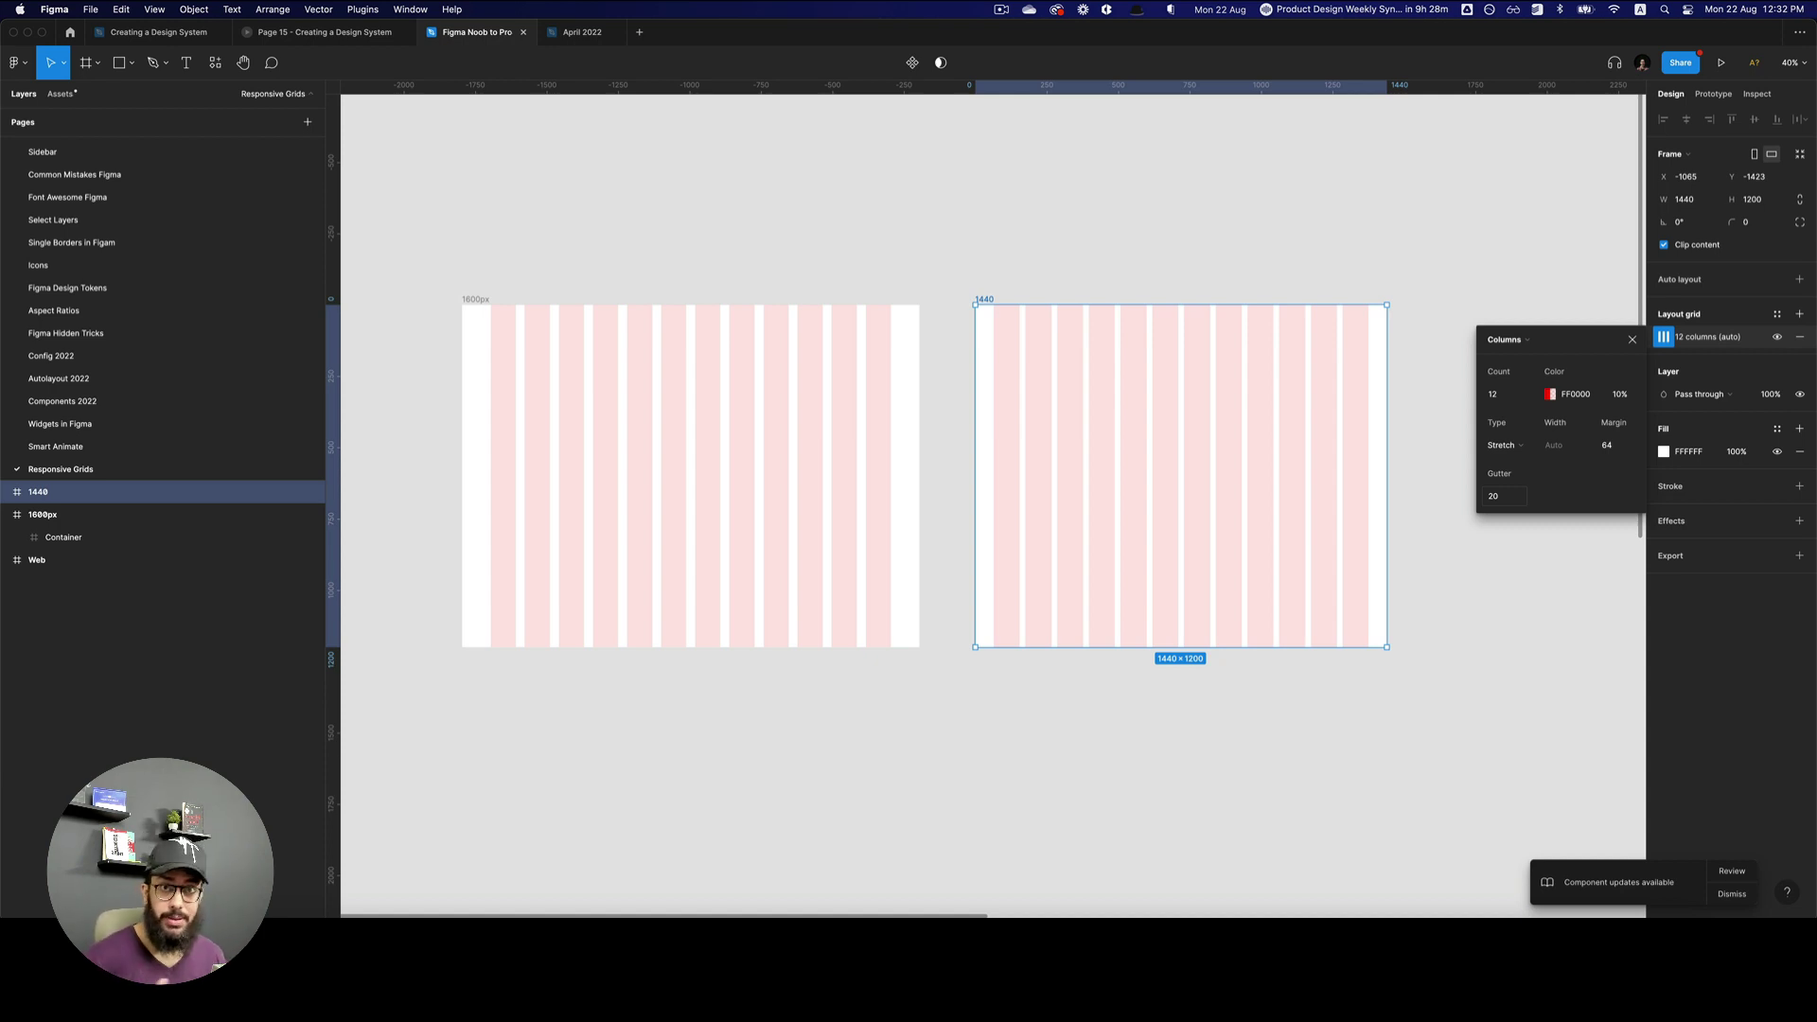
{"action": "left_click", "coordinate": [1504, 496]}
{"action": "type", "text": "24"}
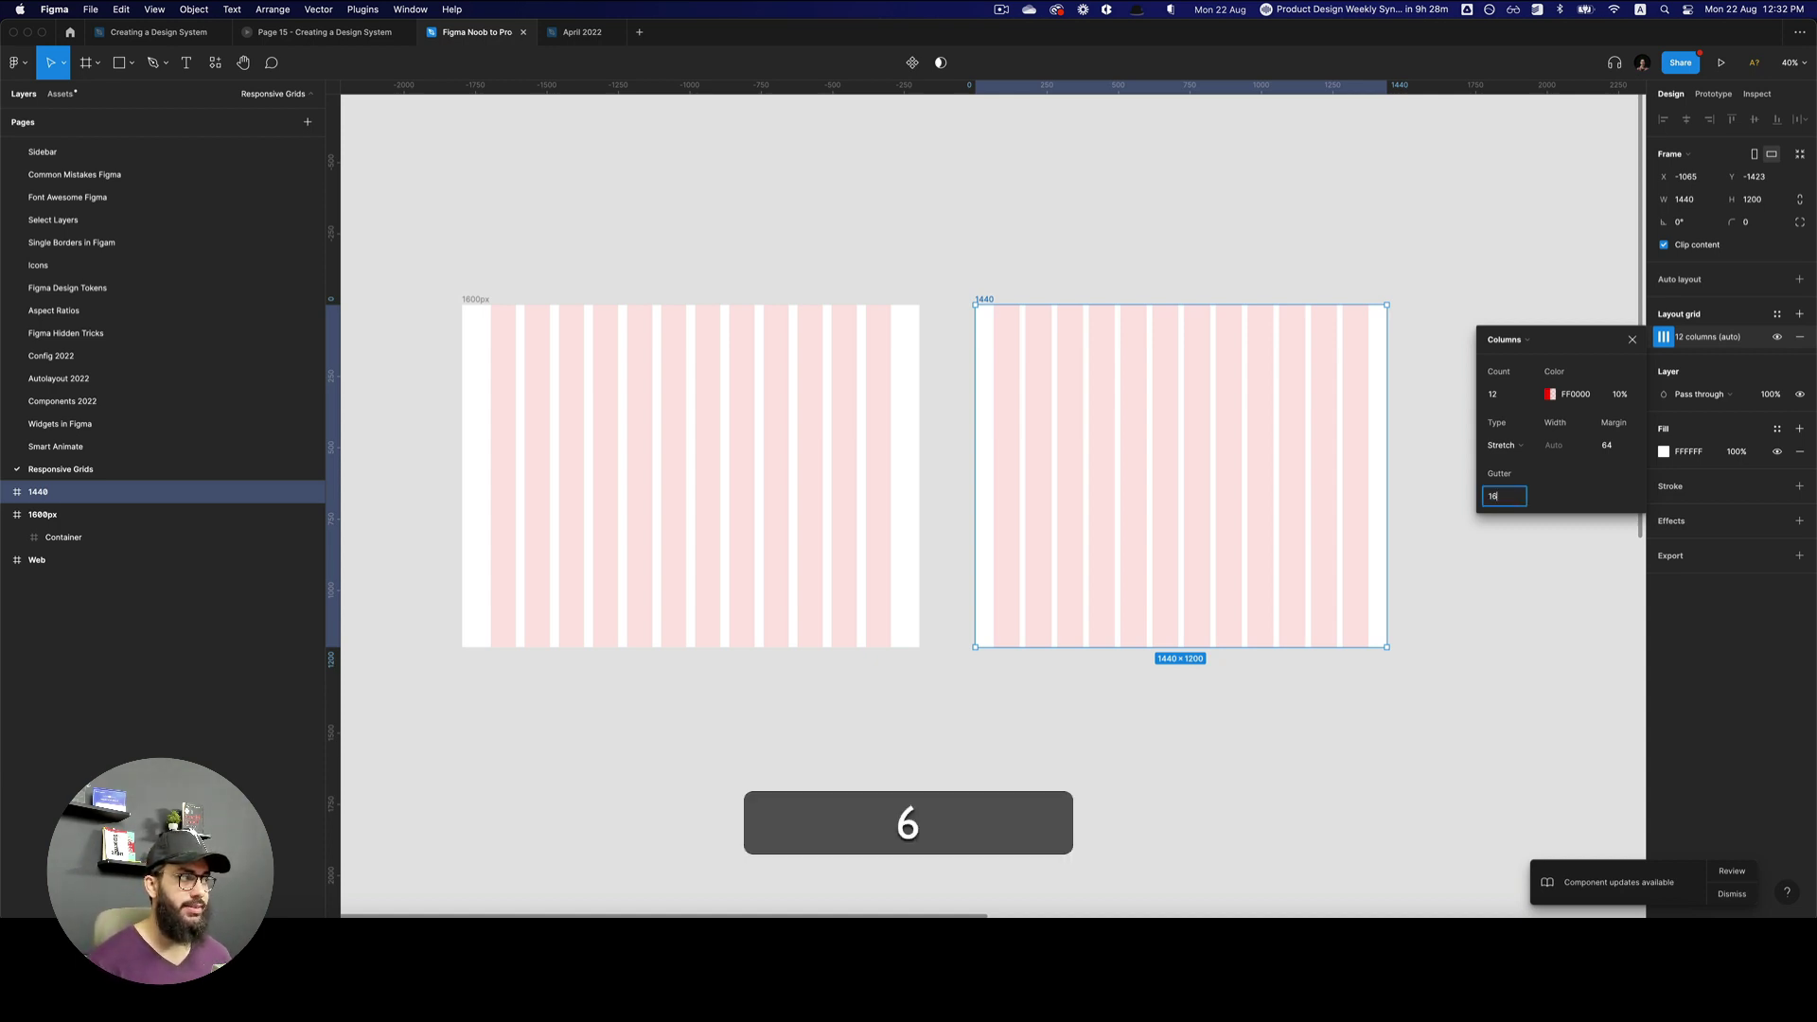
{"action": "key", "text": "Return"}
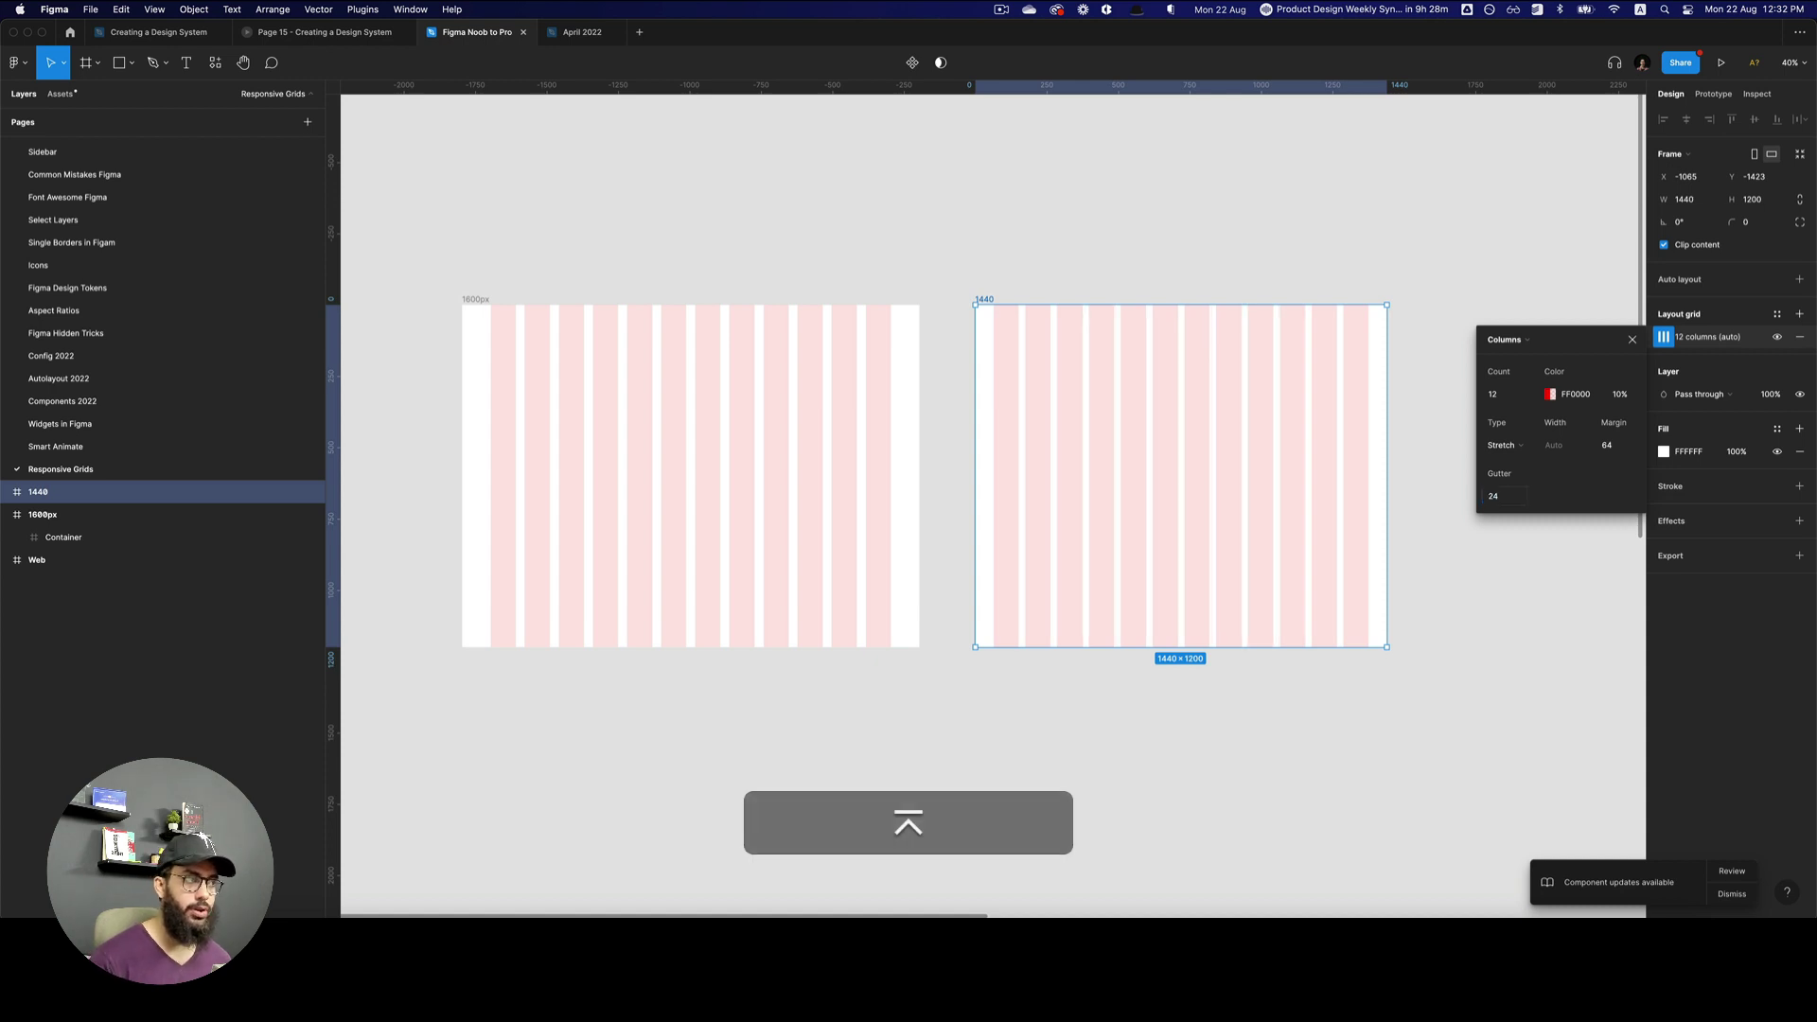
{"action": "type", "text": "32"}
{"action": "key", "text": "Return"}
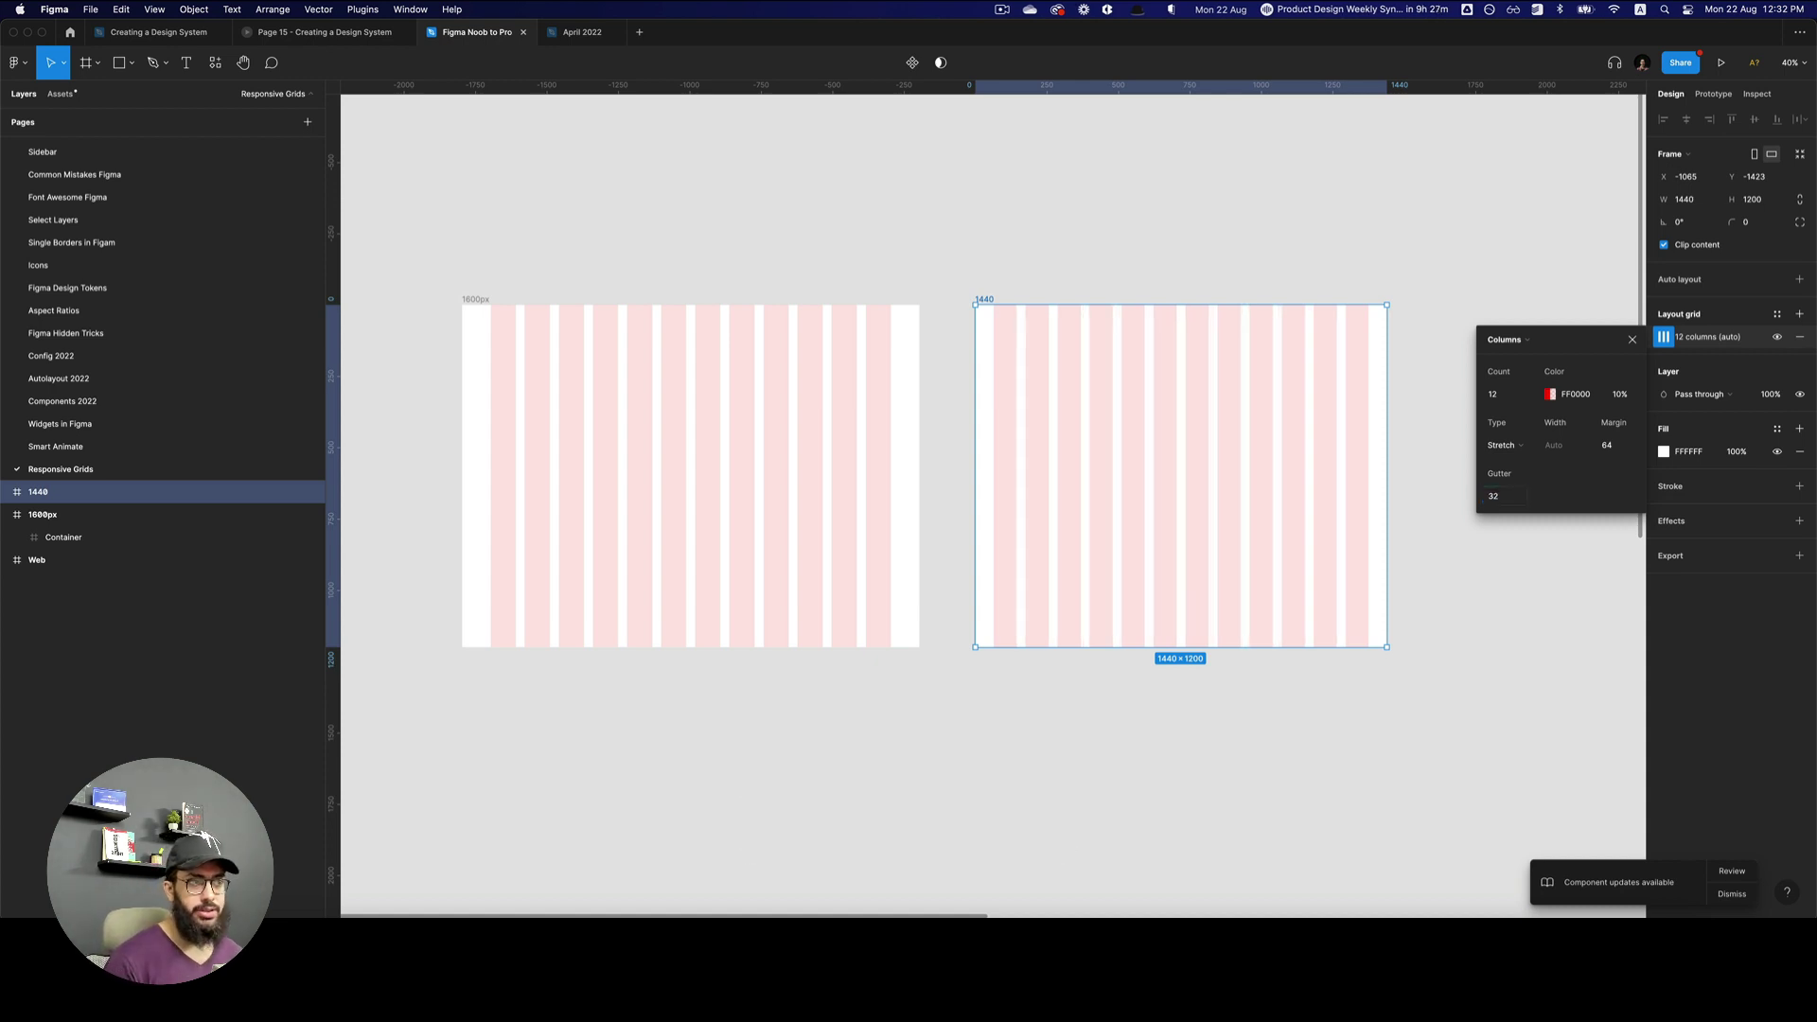
- Narrow the 1440 frame to test the grid, then undo back to 1440 wide
{"action": "left_click", "coordinate": [1390, 460]}
{"action": "left_click_drag", "start_coordinate": [1390, 460], "coordinate": [1225, 472]}
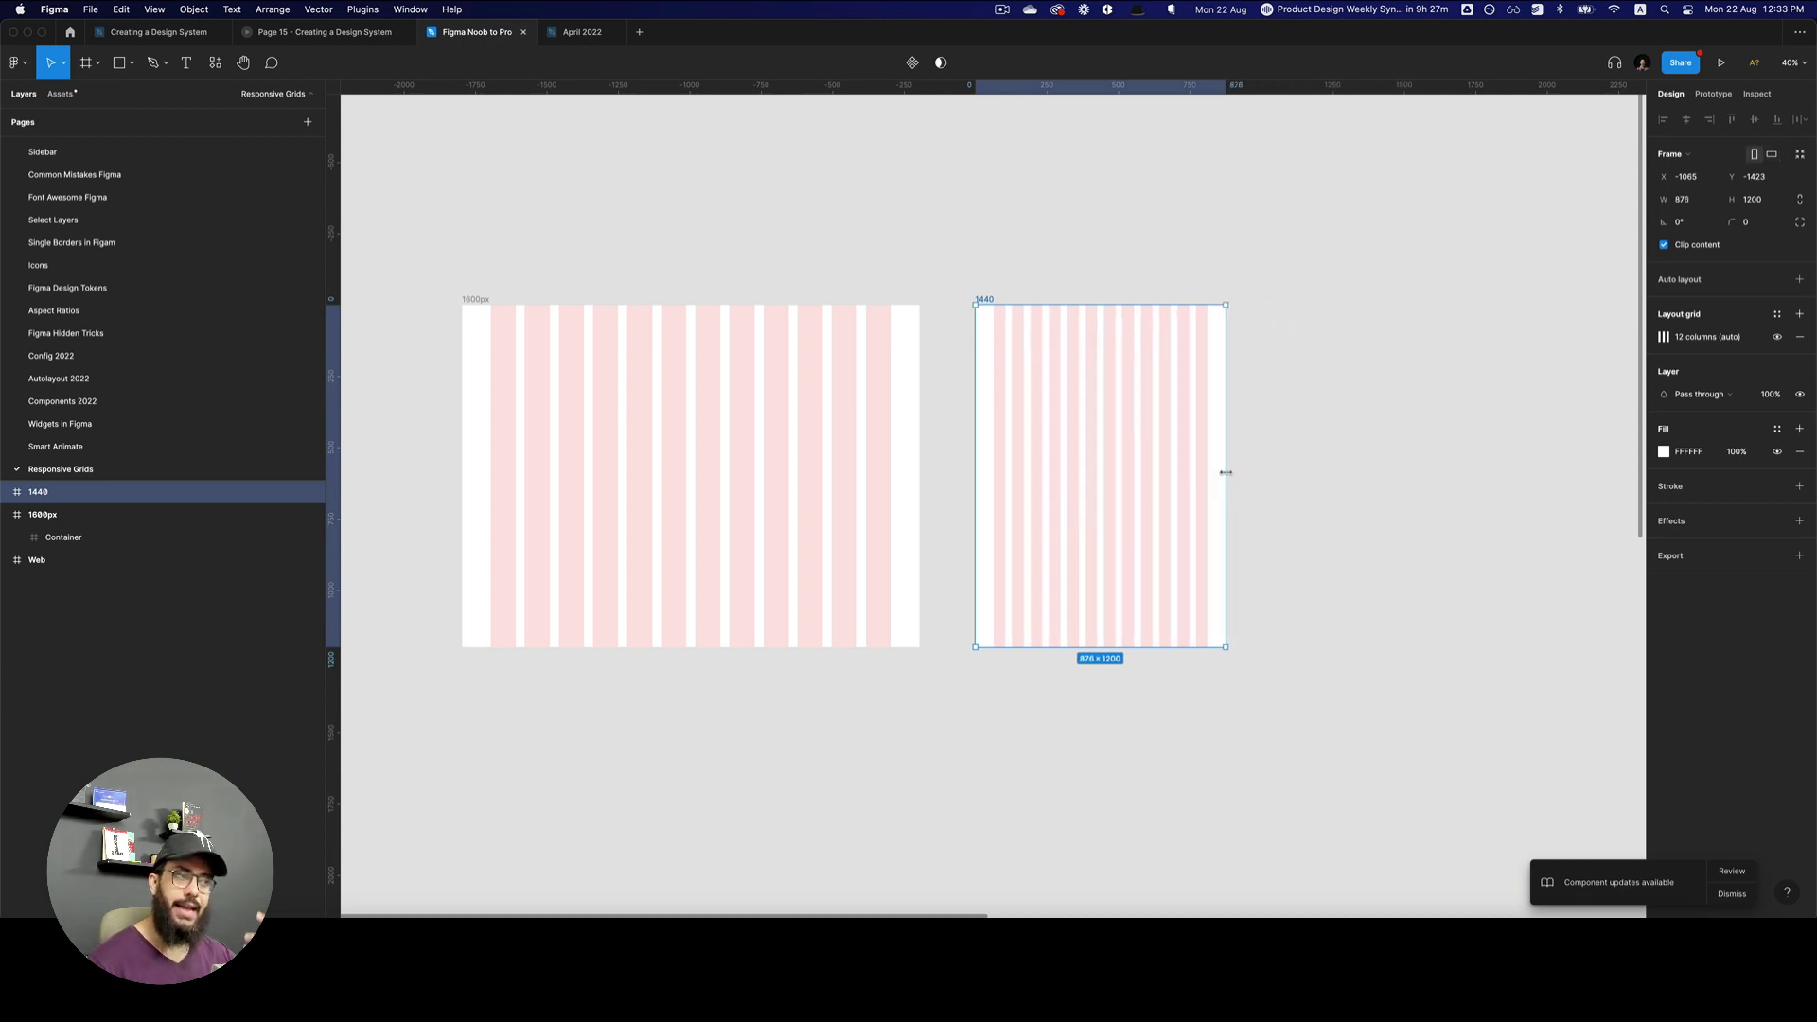
{"action": "key", "text": "super+z"}
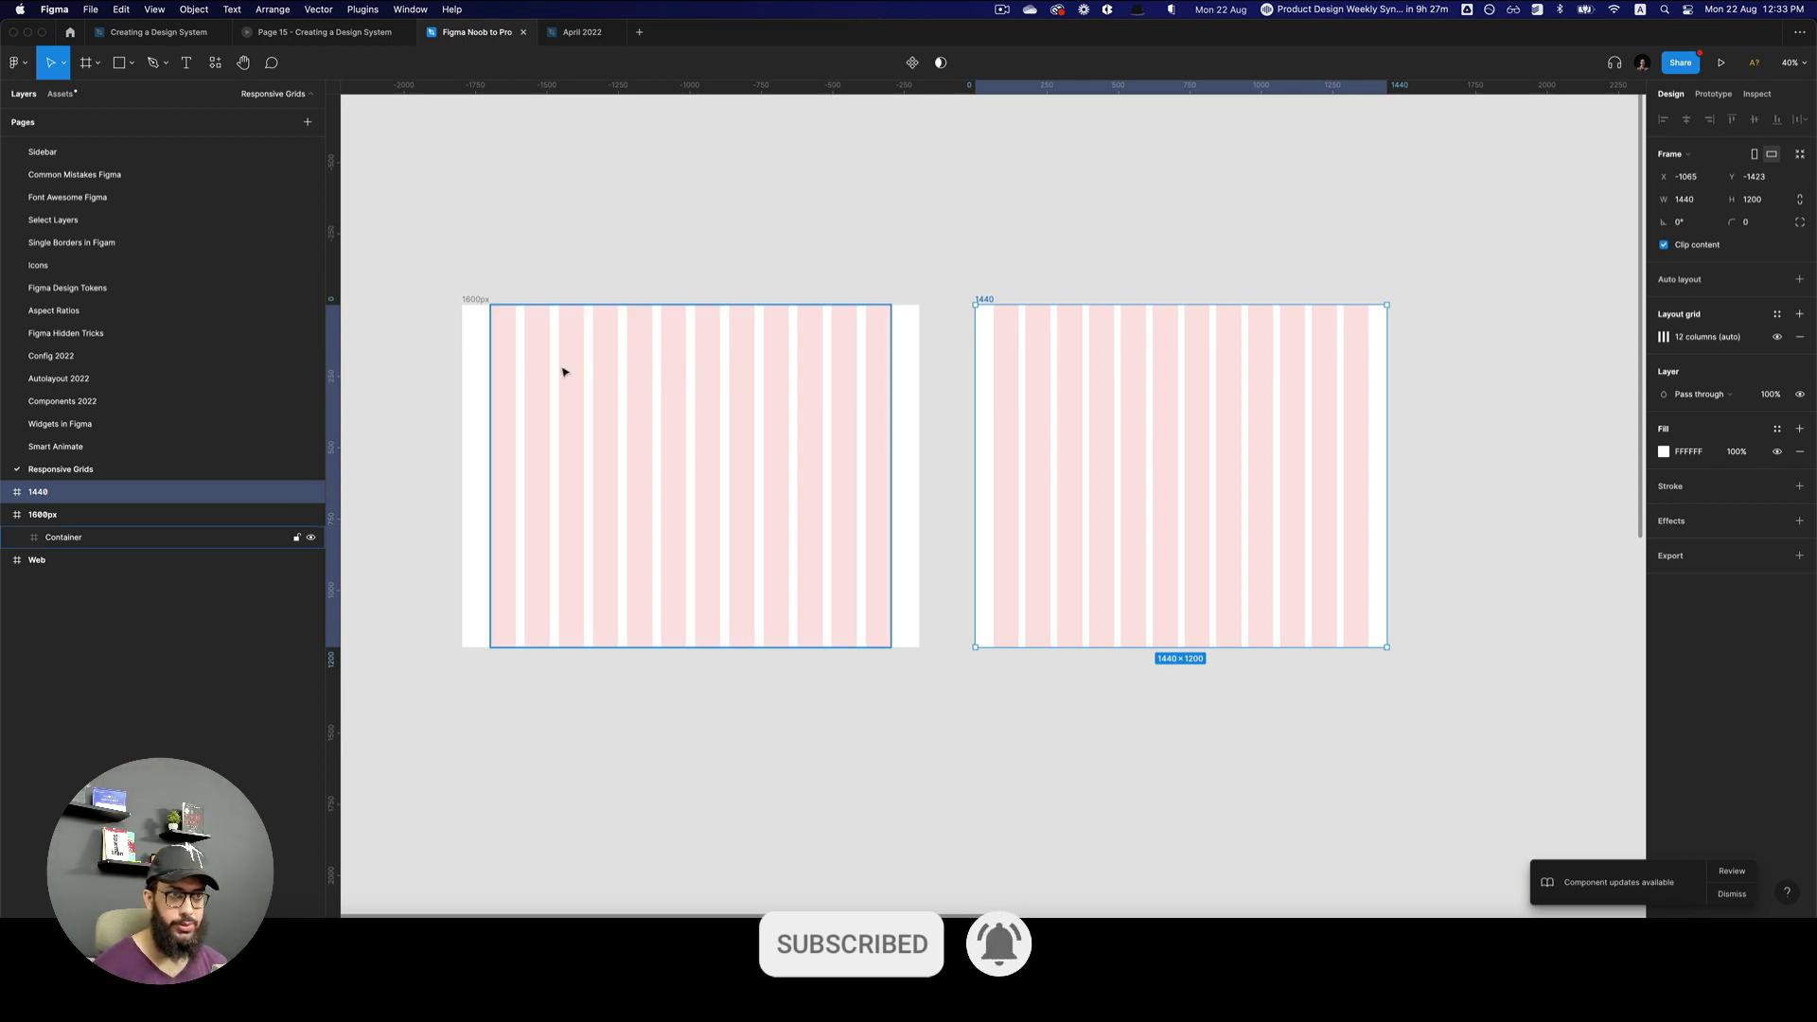
- Draw a 115-tall full-width placeholder bar across the frame's top, constrained to center
{"action": "key", "text": "z"}
{"action": "left_click", "coordinate": [506, 335]}
{"action": "key", "text": "r"}
{"action": "mouse_move", "coordinate": [484, 331]}
{"action": "left_mouse_down"}
{"action": "mouse_move", "coordinate": [640, 411]}
{"action": "mouse_move", "coordinate": [596, 337]}
{"action": "mouse_move", "coordinate": [1371, 345]}
{"action": "mouse_move", "coordinate": [1274, 345]}
{"action": "left_mouse_up"}
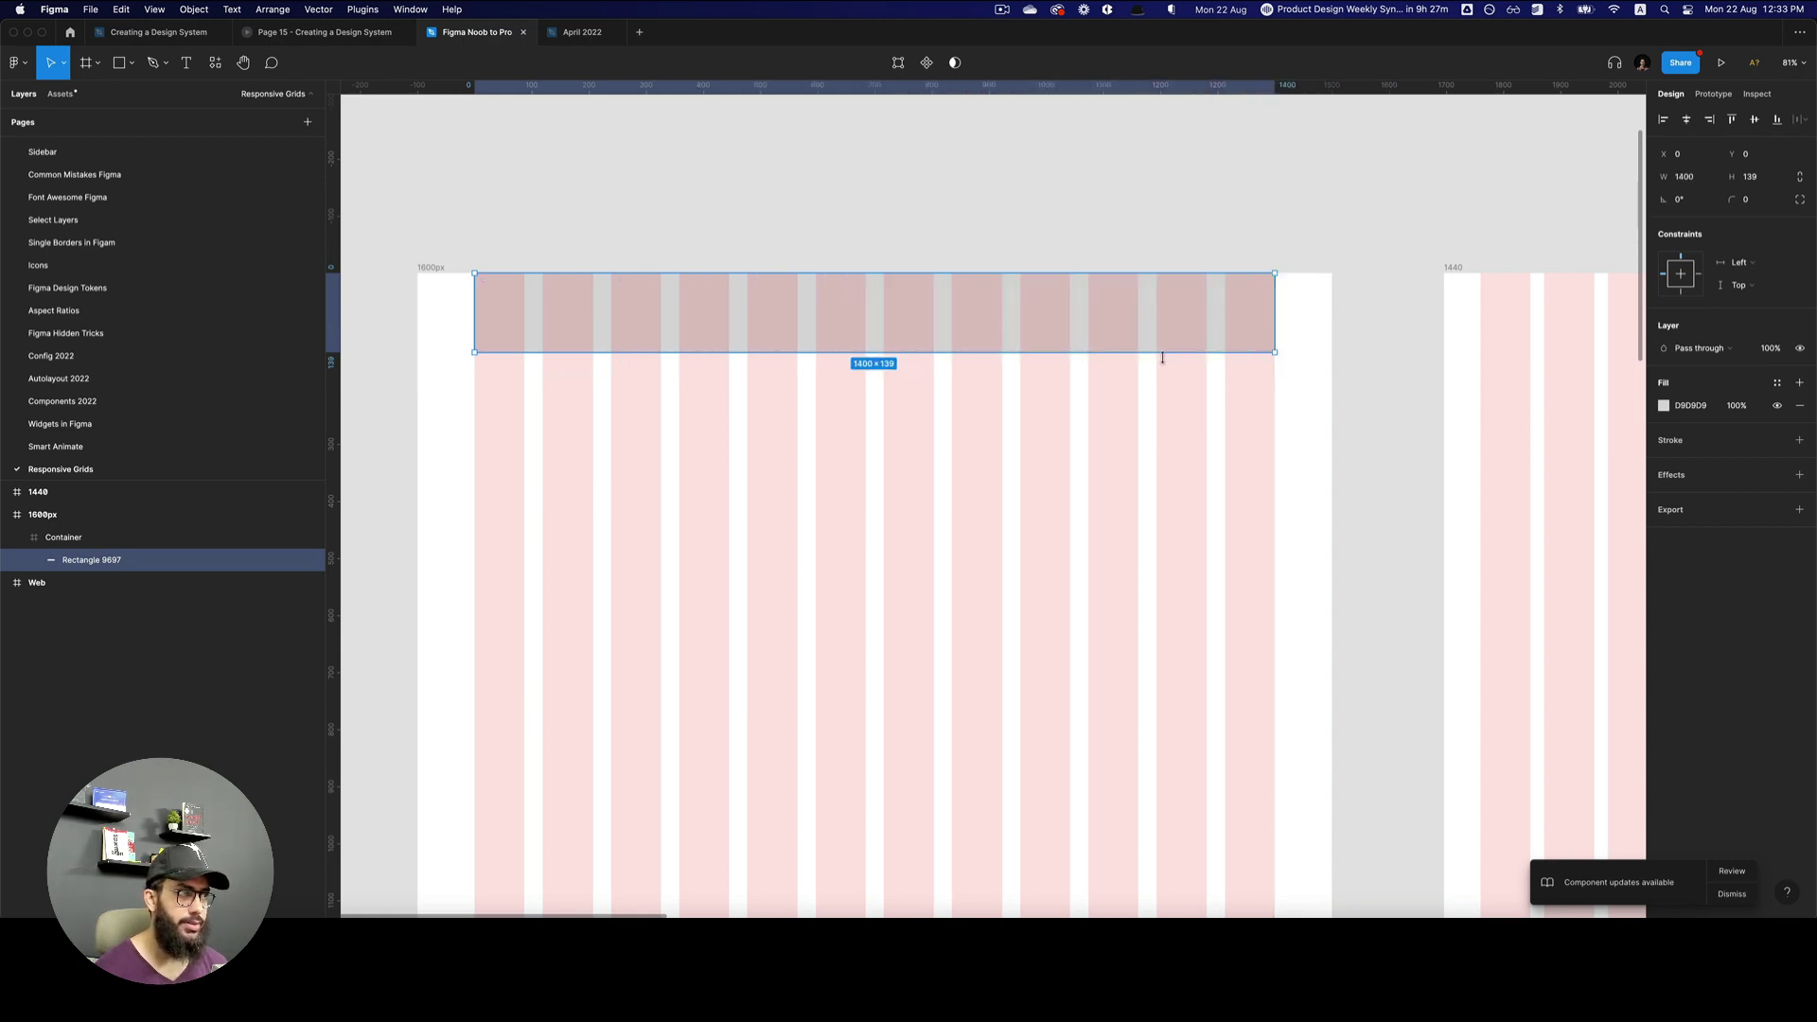
{"action": "left_click_drag", "start_coordinate": [1162, 349], "coordinate": [1161, 337]}
{"action": "left_click", "coordinate": [1739, 263]}
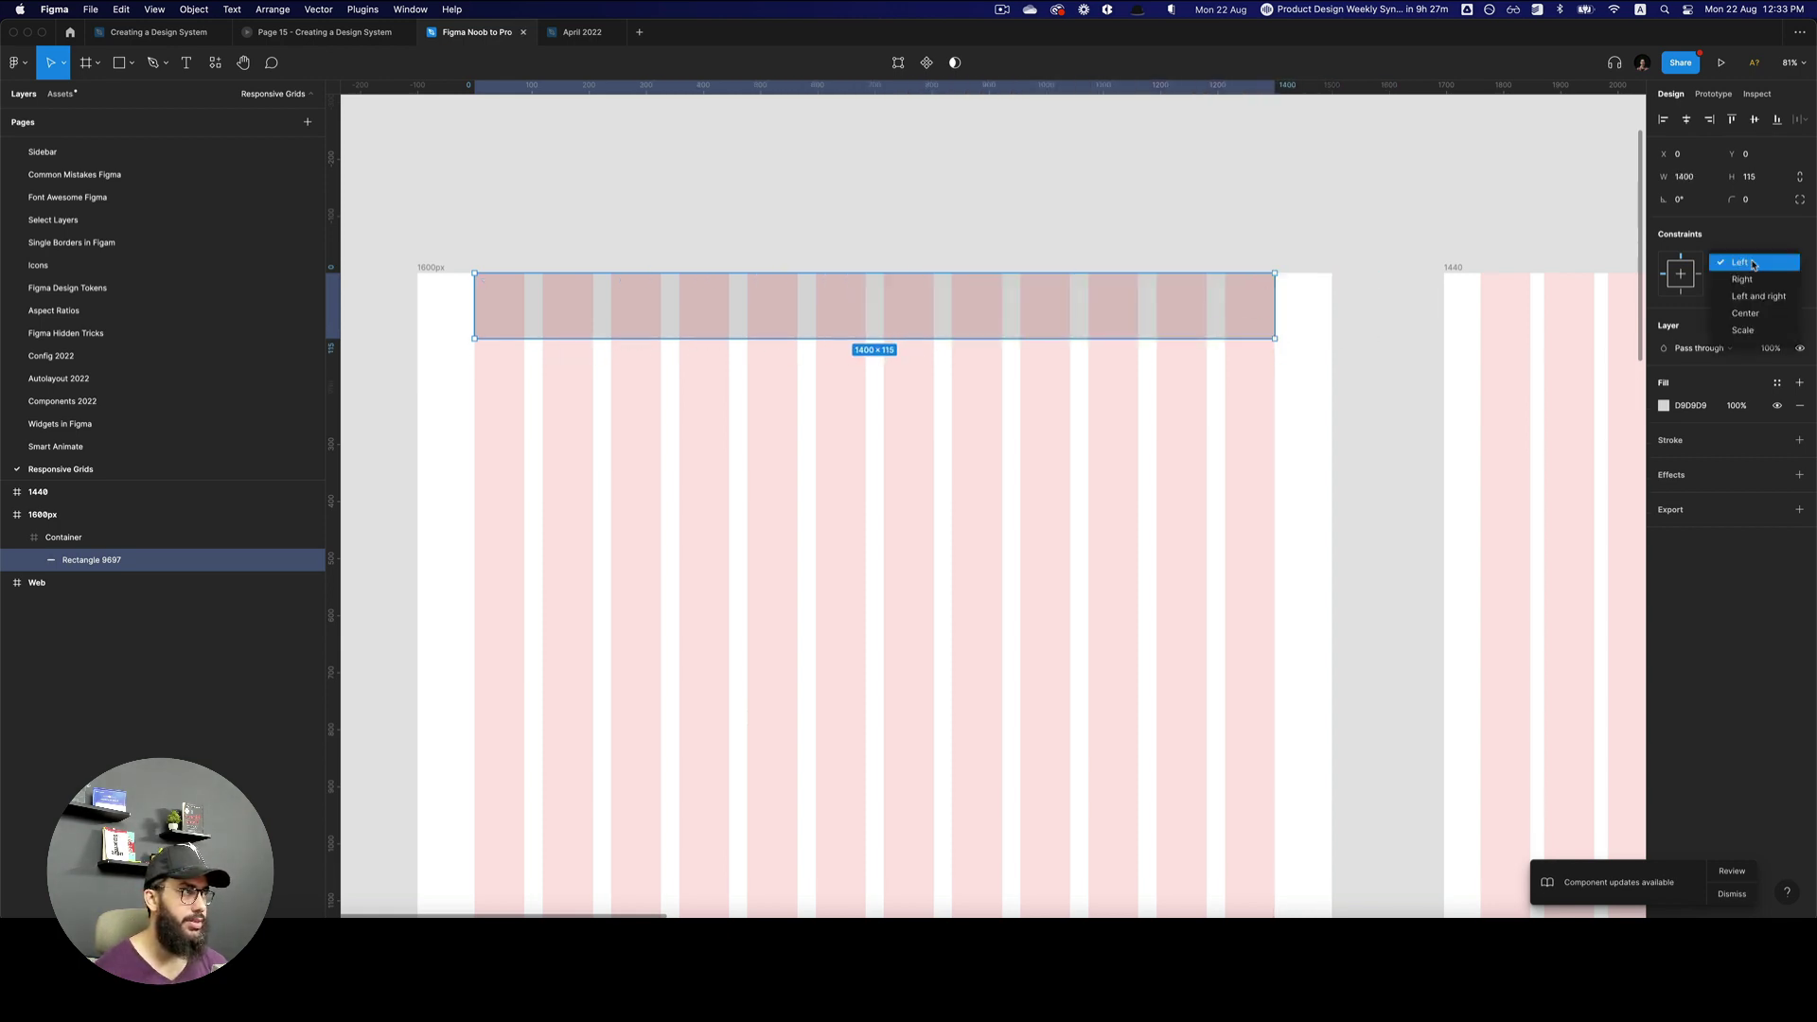
{"action": "left_click", "coordinate": [1746, 312]}
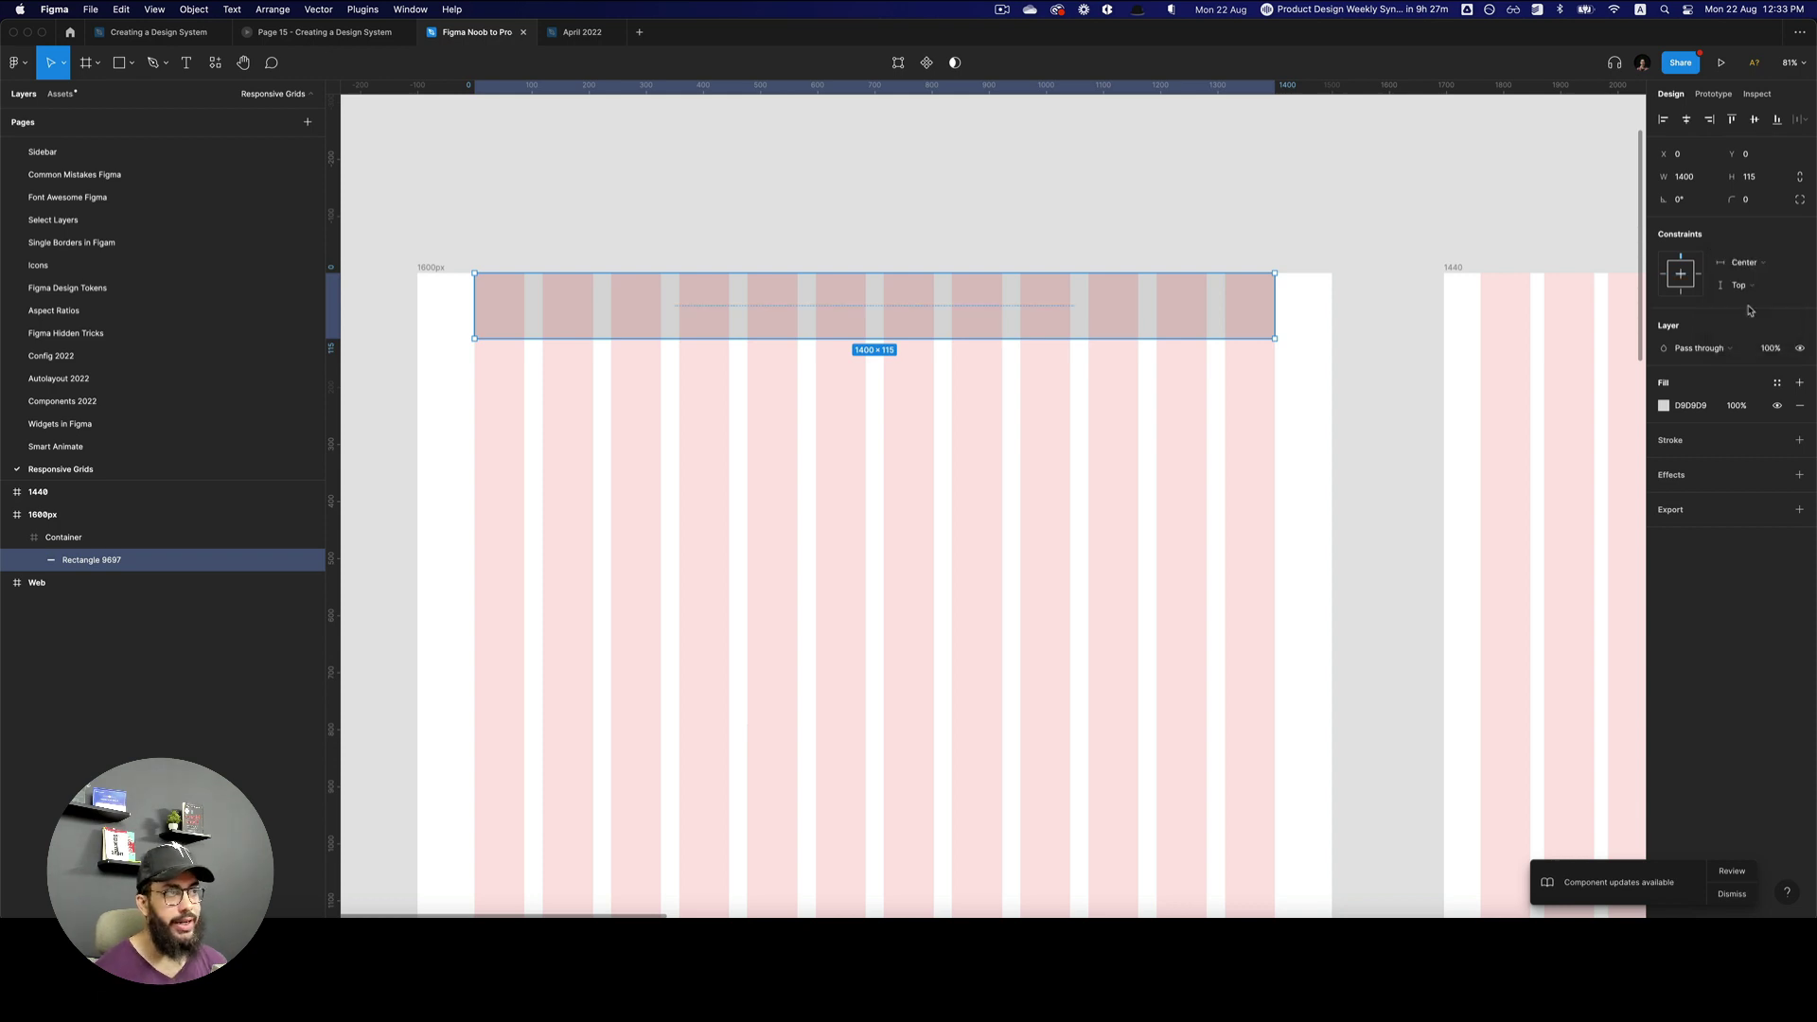
- Duplicate the bar downward and narrow the copy to a 326-wide, three-column block
{"action": "left_click_drag", "start_coordinate": [930, 315], "coordinate": [1386, 435]}
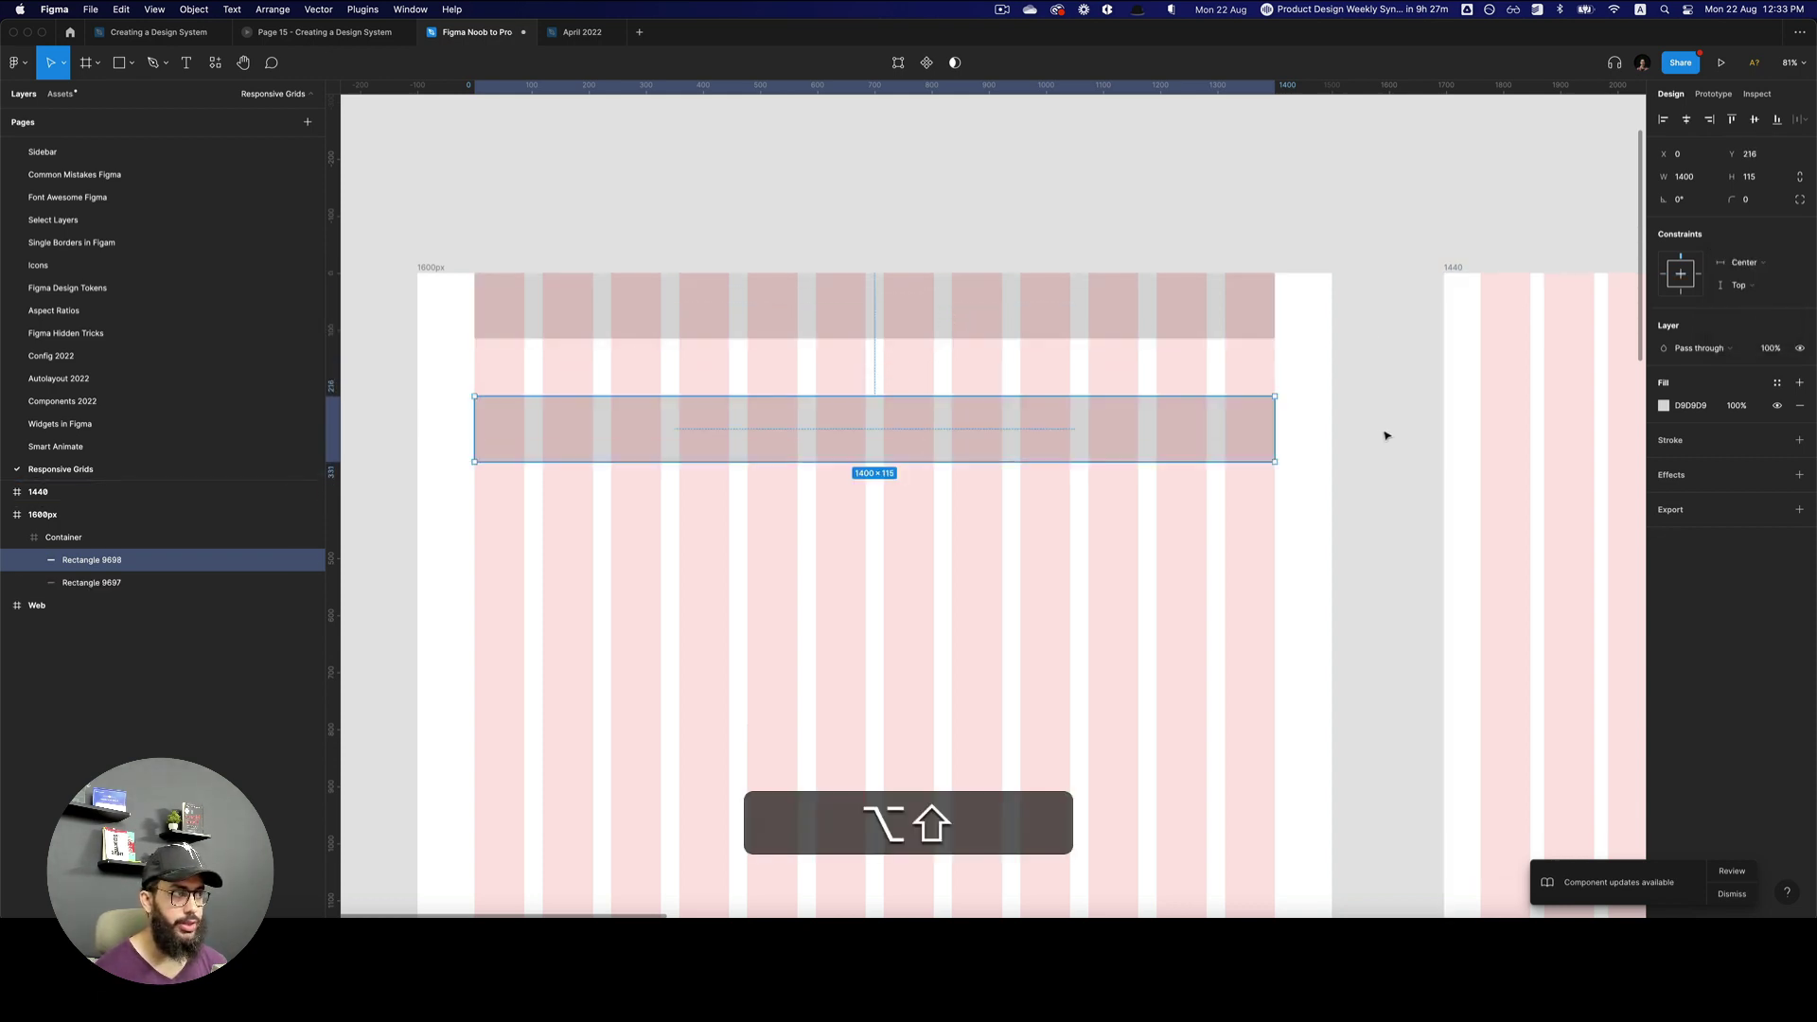
{"action": "left_click_drag", "start_coordinate": [1273, 423], "coordinate": [1183, 434]}
{"action": "left_click", "coordinate": [1066, 445]}
{"action": "left_click", "coordinate": [1070, 446]}
{"action": "left_click", "coordinate": [1112, 450], "text": "alt"}
{"action": "left_click", "coordinate": [1112, 449], "text": "alt"}
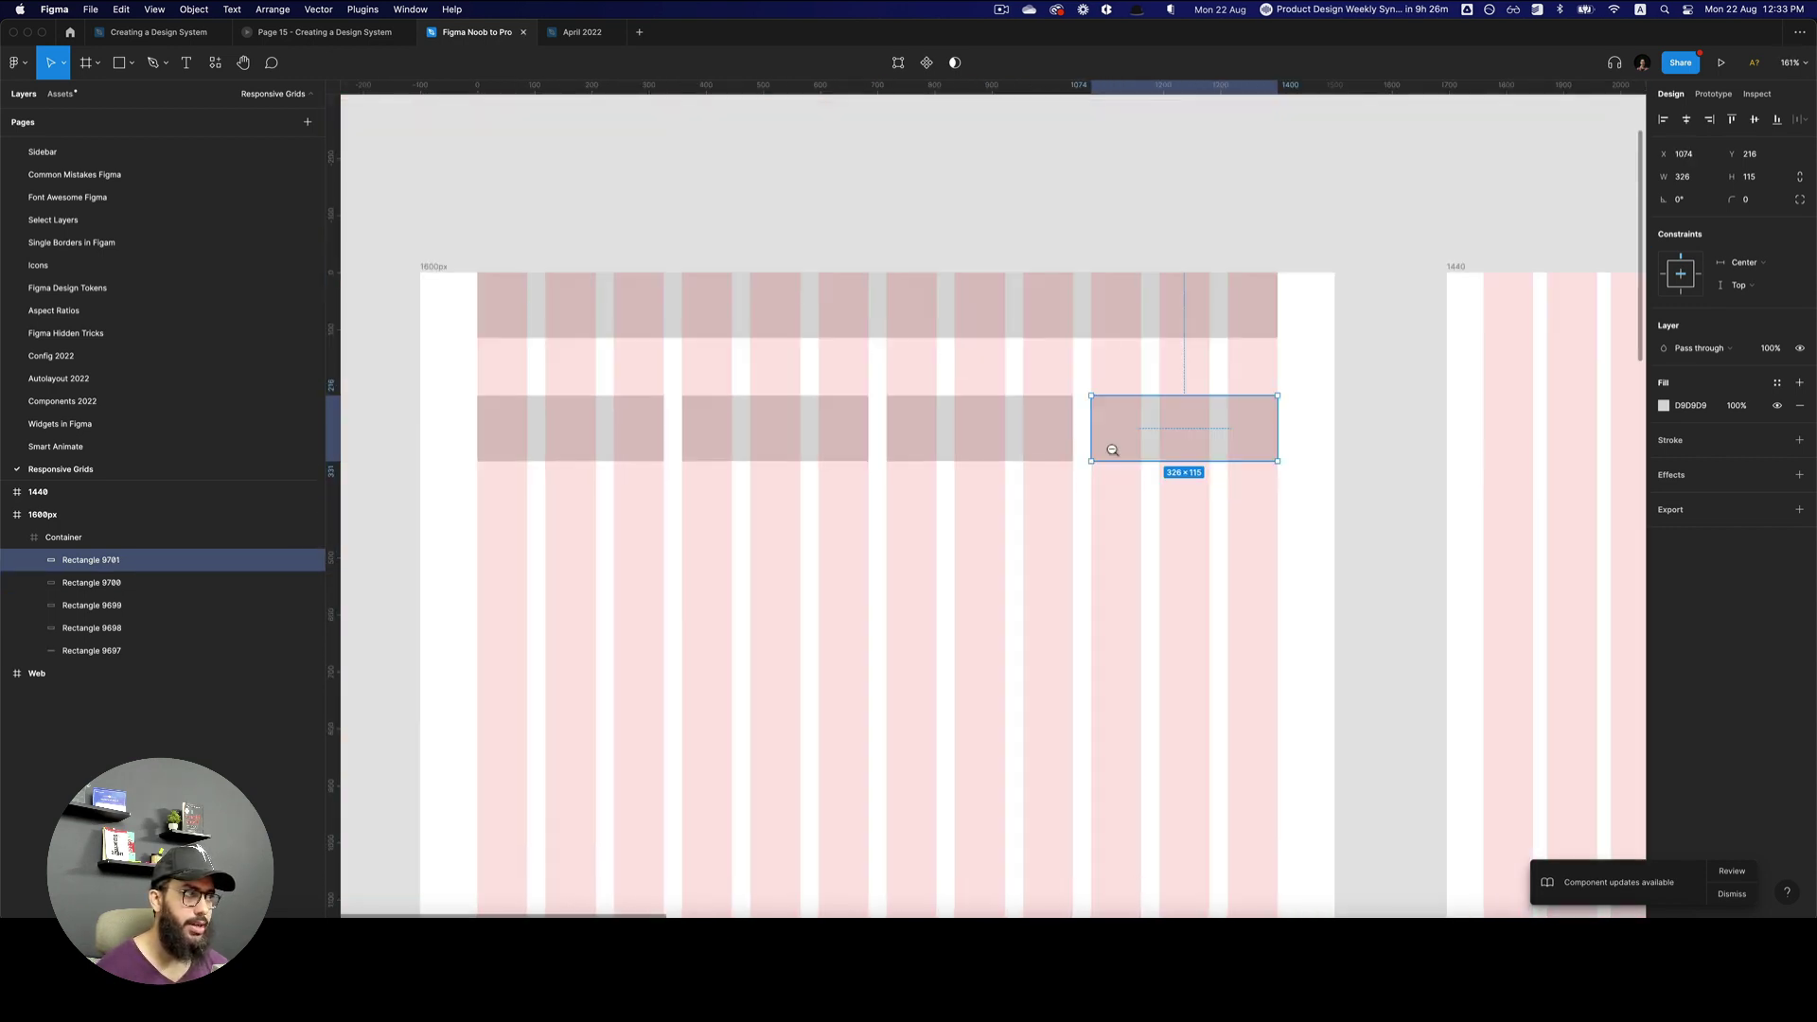
{"action": "left_click", "coordinate": [1303, 443]}
{"action": "left_click", "coordinate": [1281, 410]}
{"action": "left_click", "coordinate": [1240, 482], "text": "alt"}
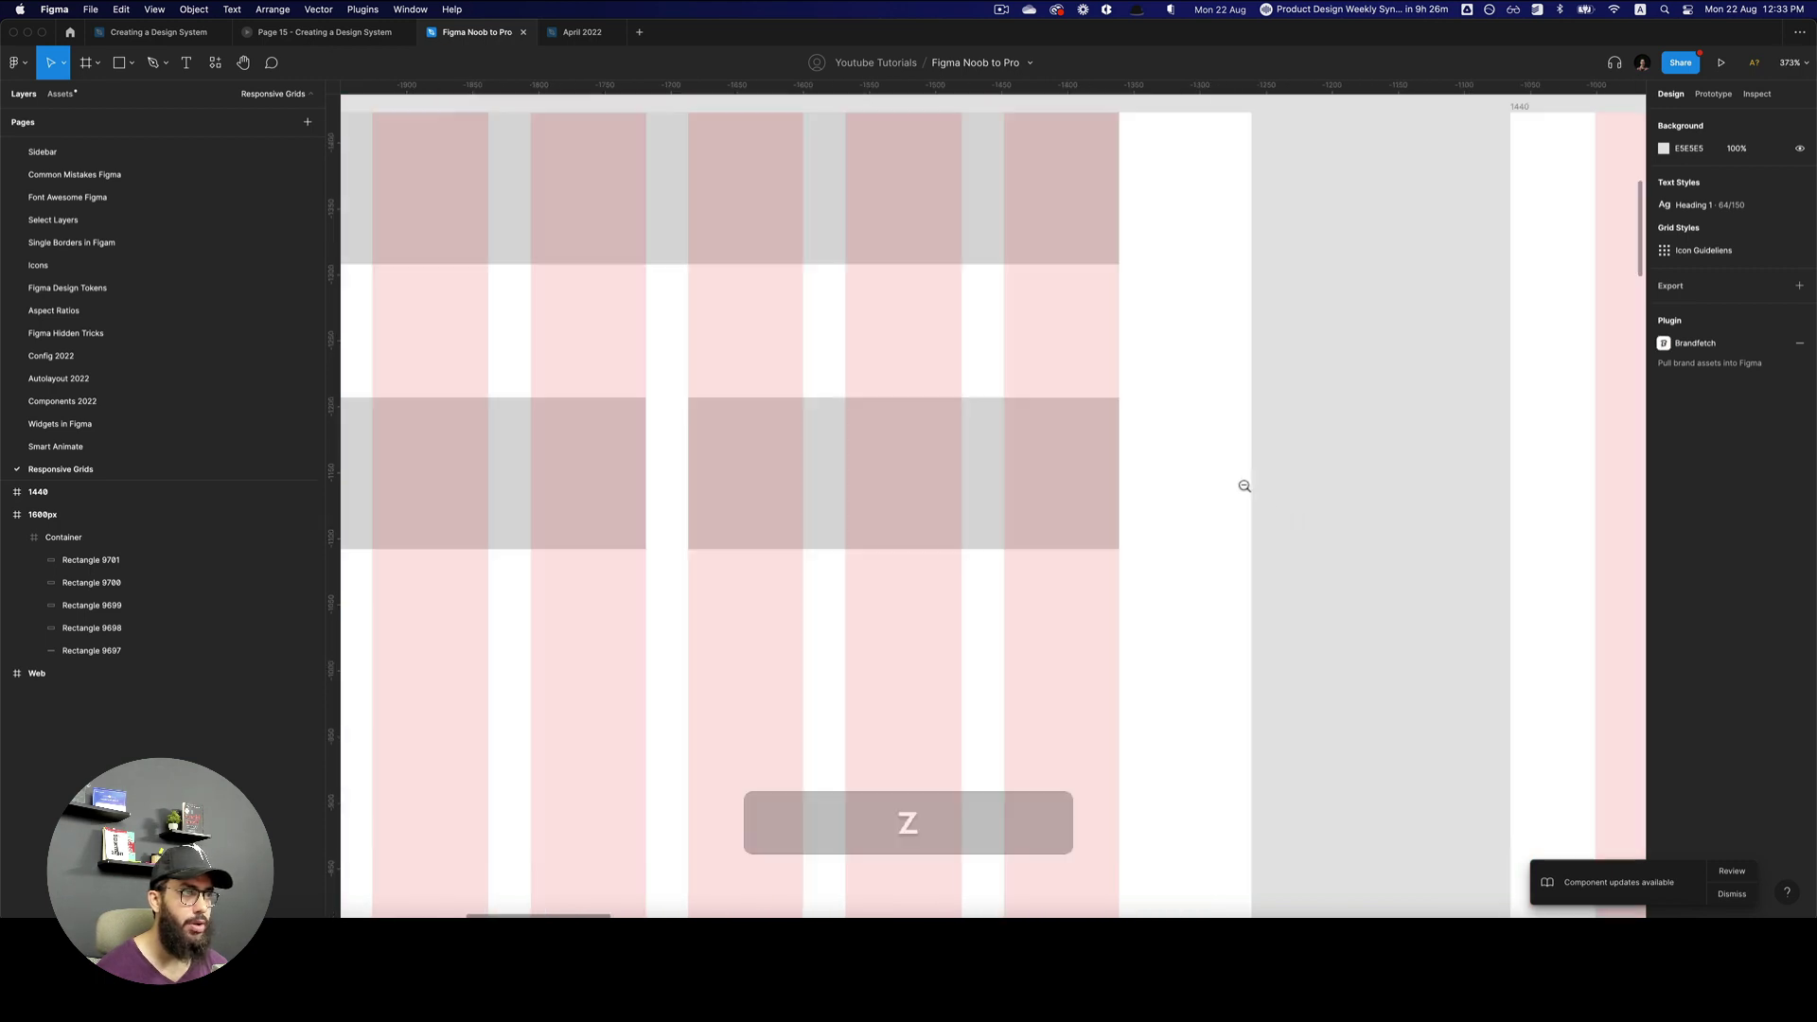
- Move the 1600px frame up-left away from the 1440 frame and stretch it to 2446 wide
{"action": "left_click", "coordinate": [909, 386], "text": "alt"}
{"action": "left_click", "coordinate": [729, 386]}
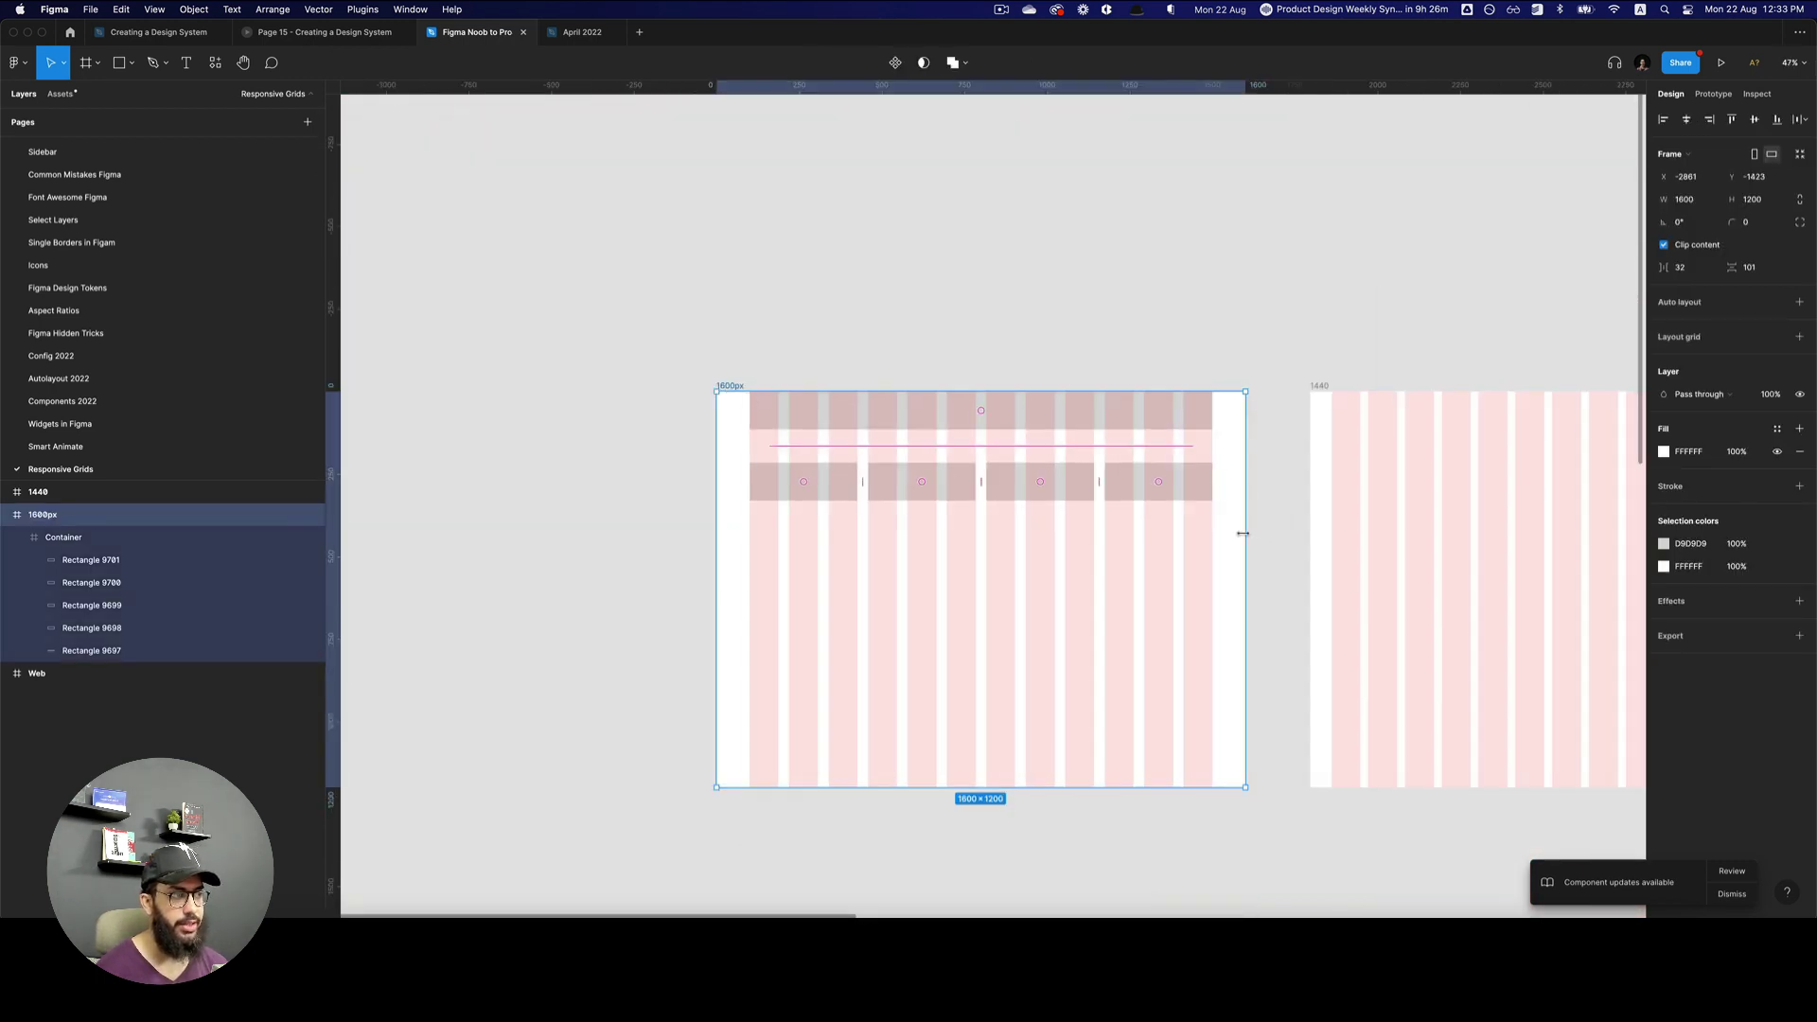
{"action": "left_click_drag", "start_coordinate": [1244, 531], "coordinate": [916, 527]}
{"action": "key", "text": "alt+super+z"}
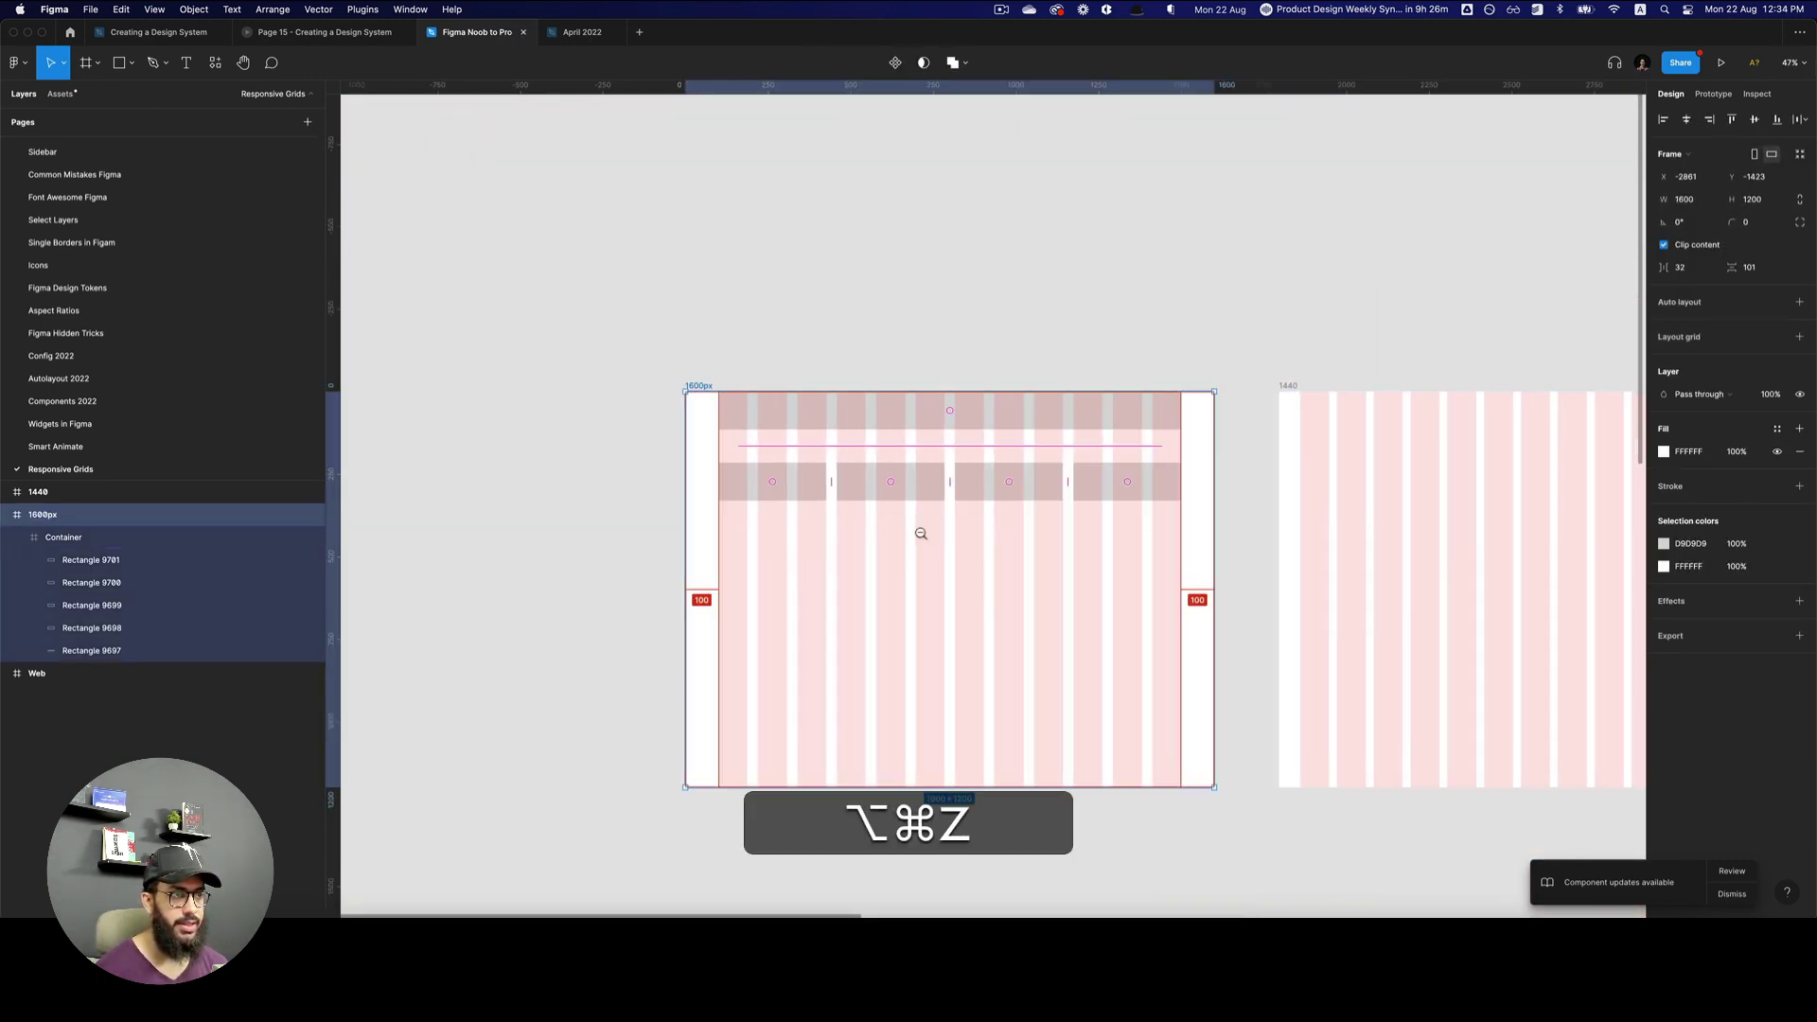
{"action": "left_click", "coordinate": [921, 533], "text": "alt"}
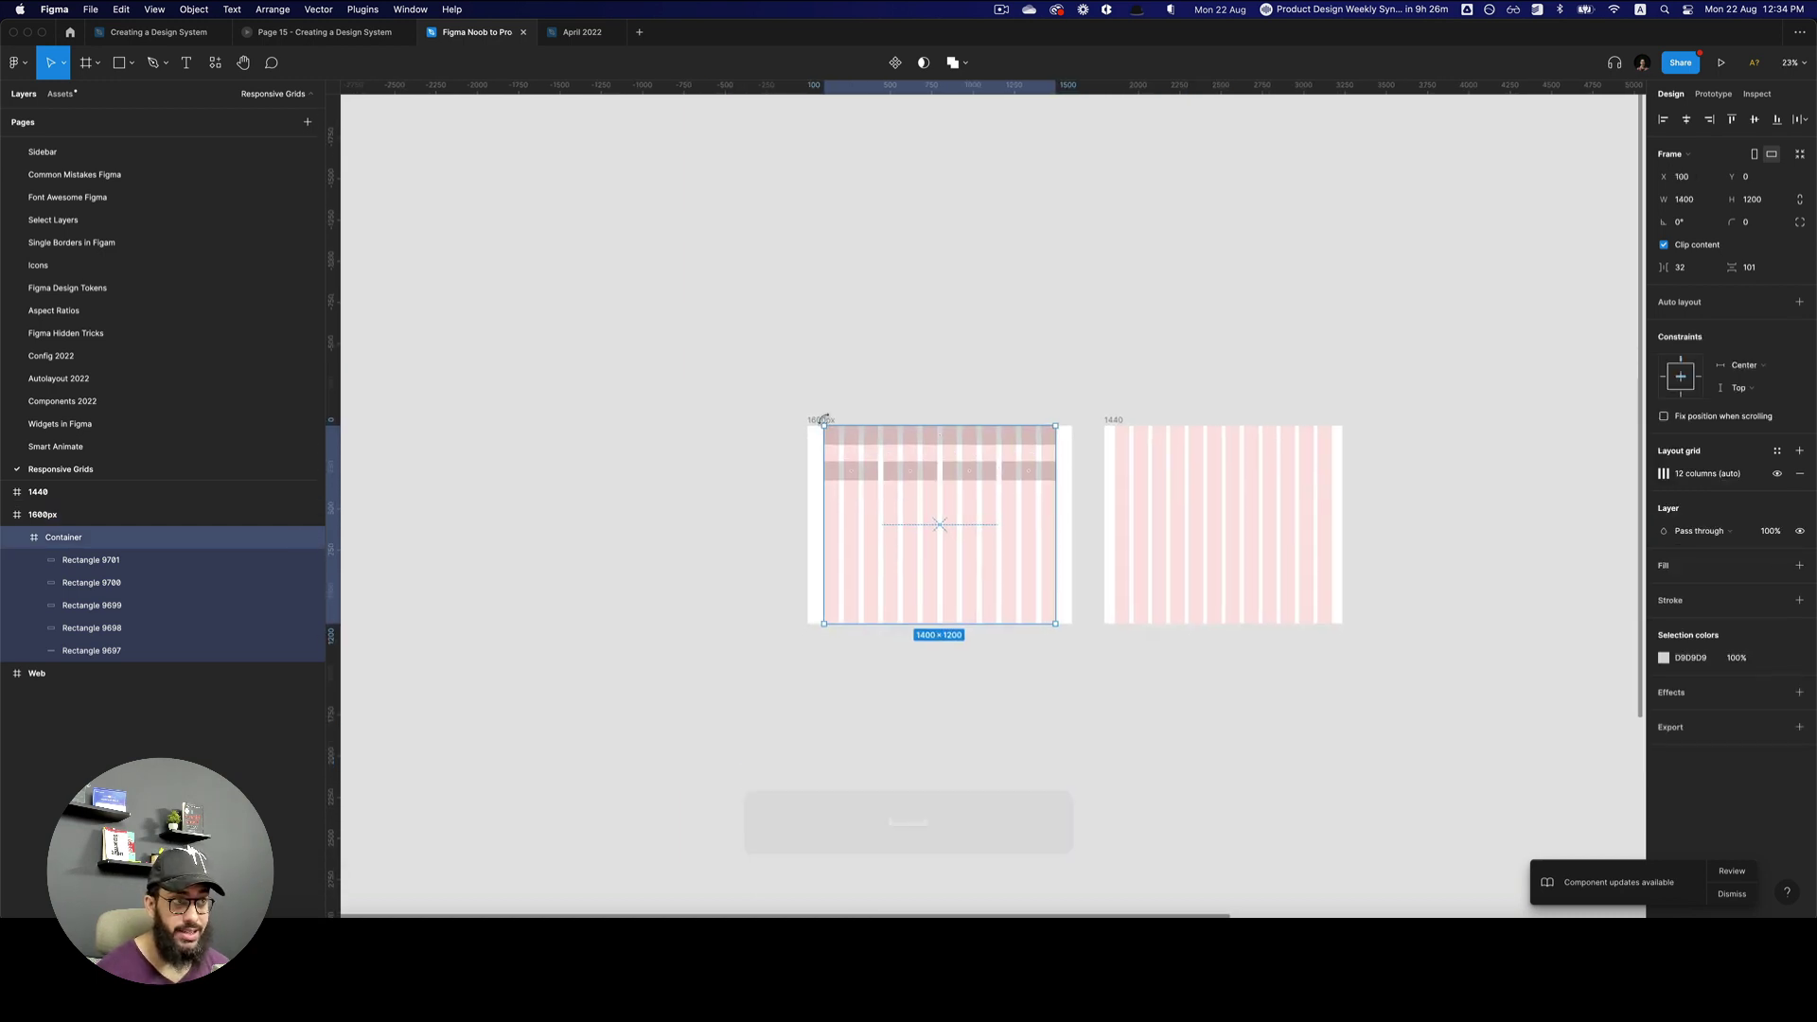
{"action": "left_click_drag", "start_coordinate": [815, 414], "coordinate": [720, 187]}
{"action": "key", "text": "z"}
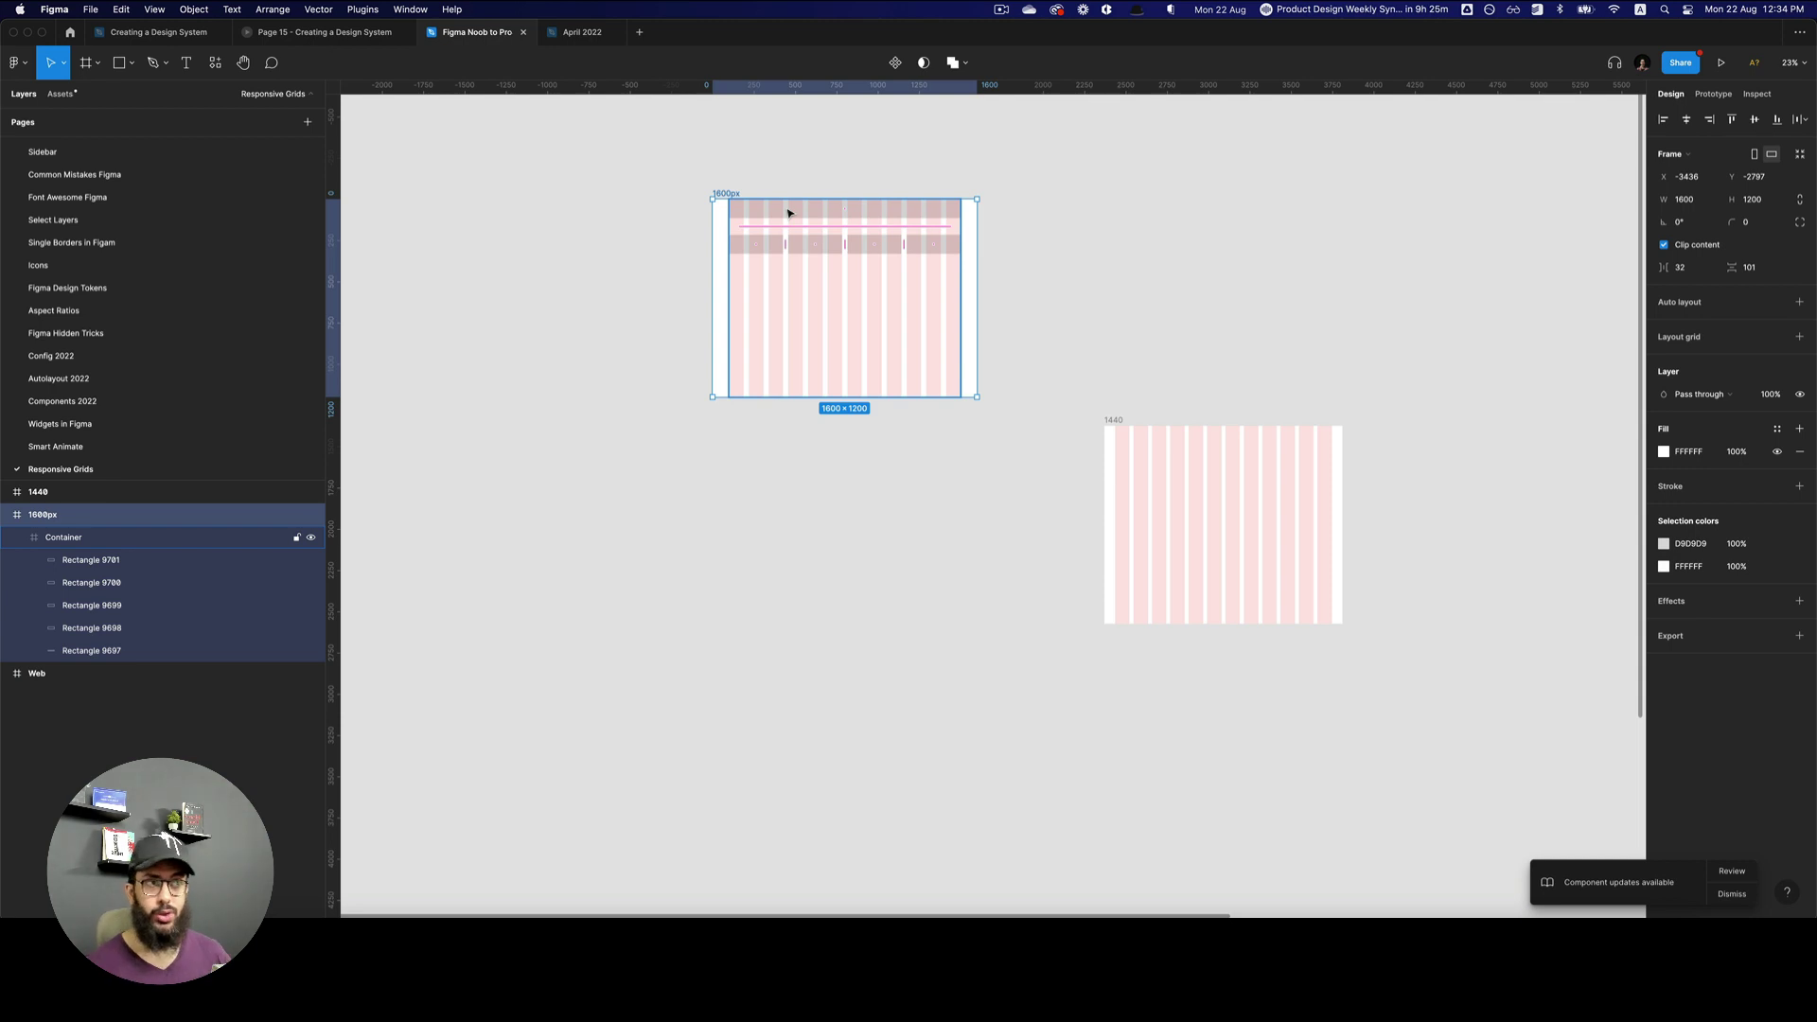
{"action": "key", "text": "z"}
{"action": "left_click", "coordinate": [898, 175]}
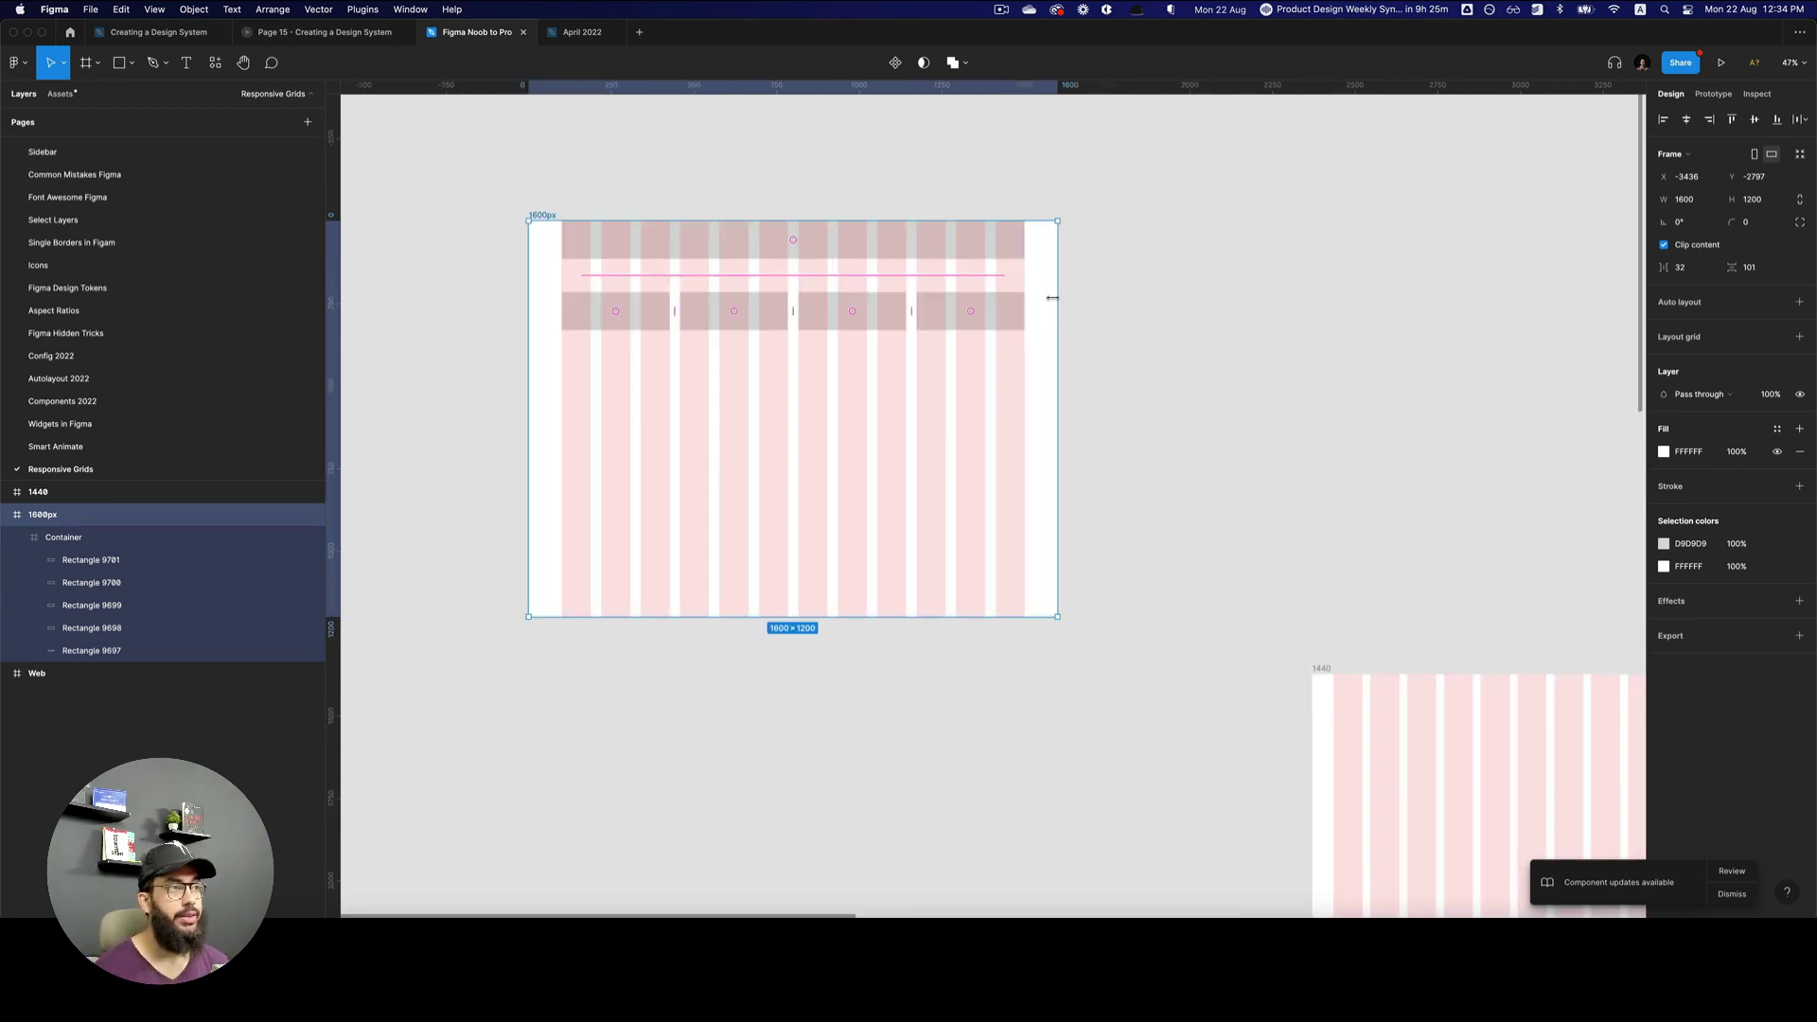
{"action": "left_click_drag", "start_coordinate": [1057, 301], "coordinate": [1337, 301]}
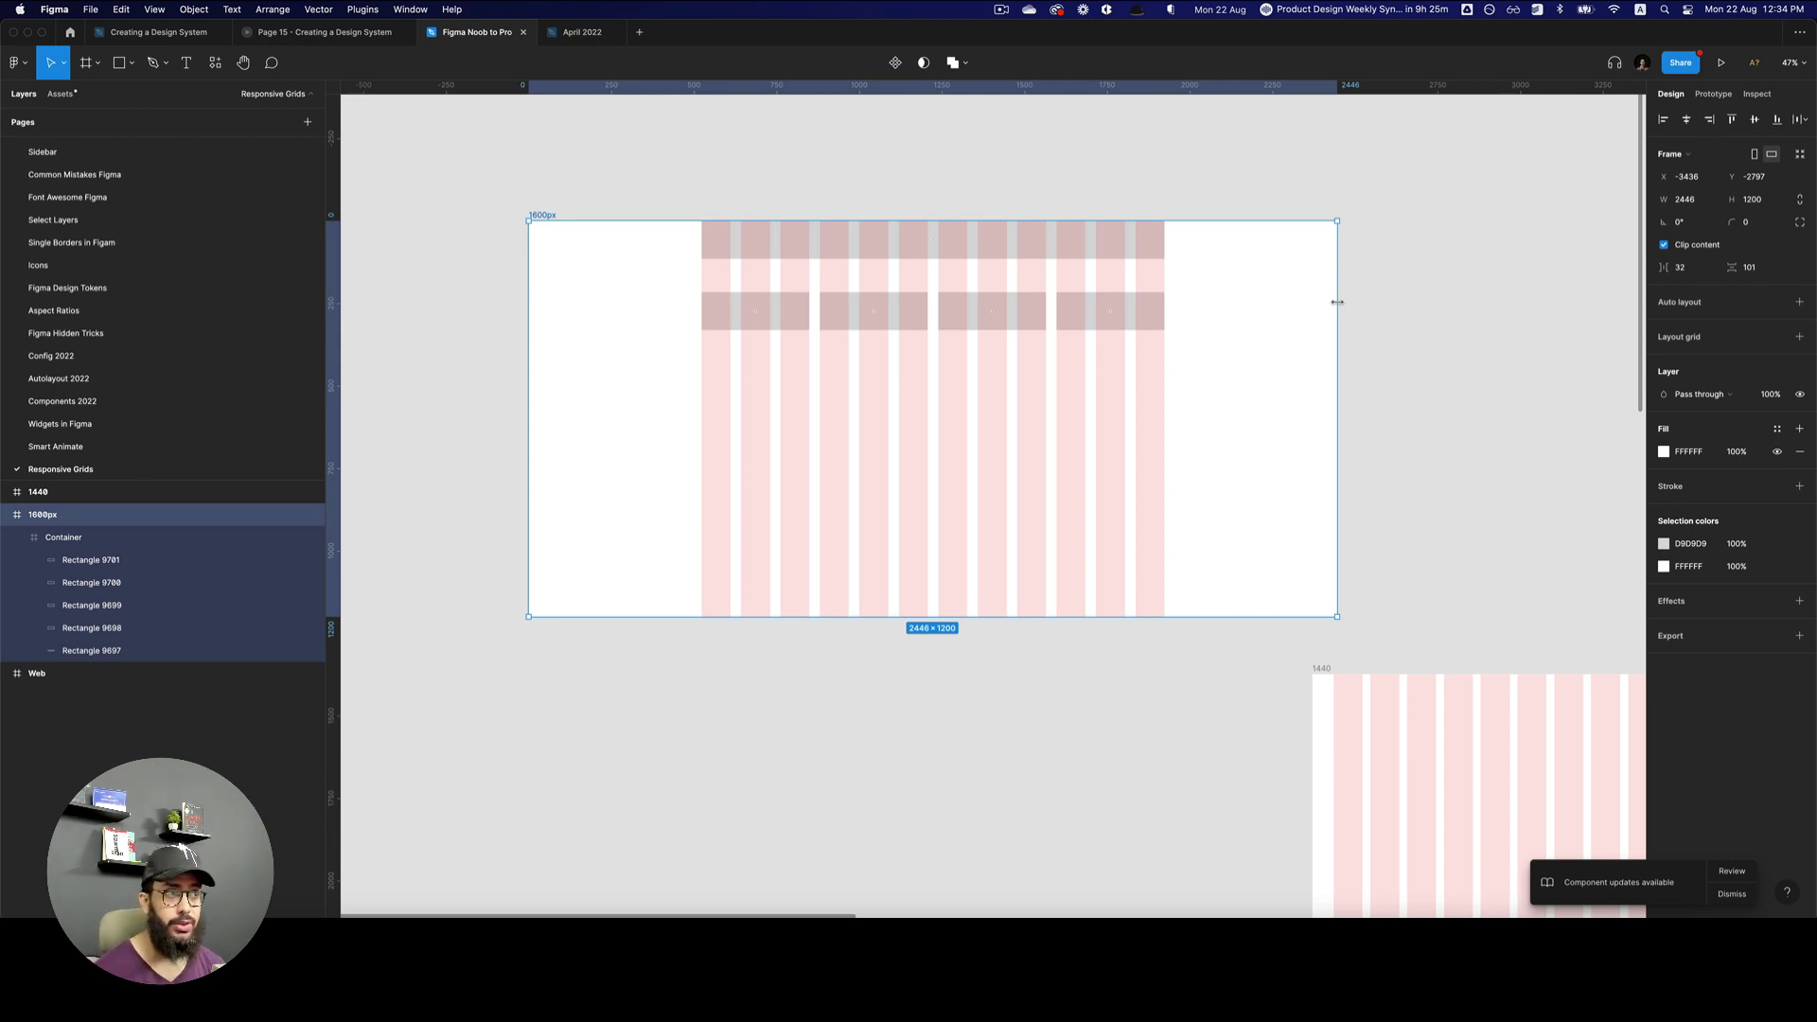
- Duplicate the first two second-row blocks down into a new third row
{"action": "key", "text": "z"}
{"action": "left_click", "coordinate": [885, 306]}
{"action": "left_click", "coordinate": [699, 320], "text": "super"}
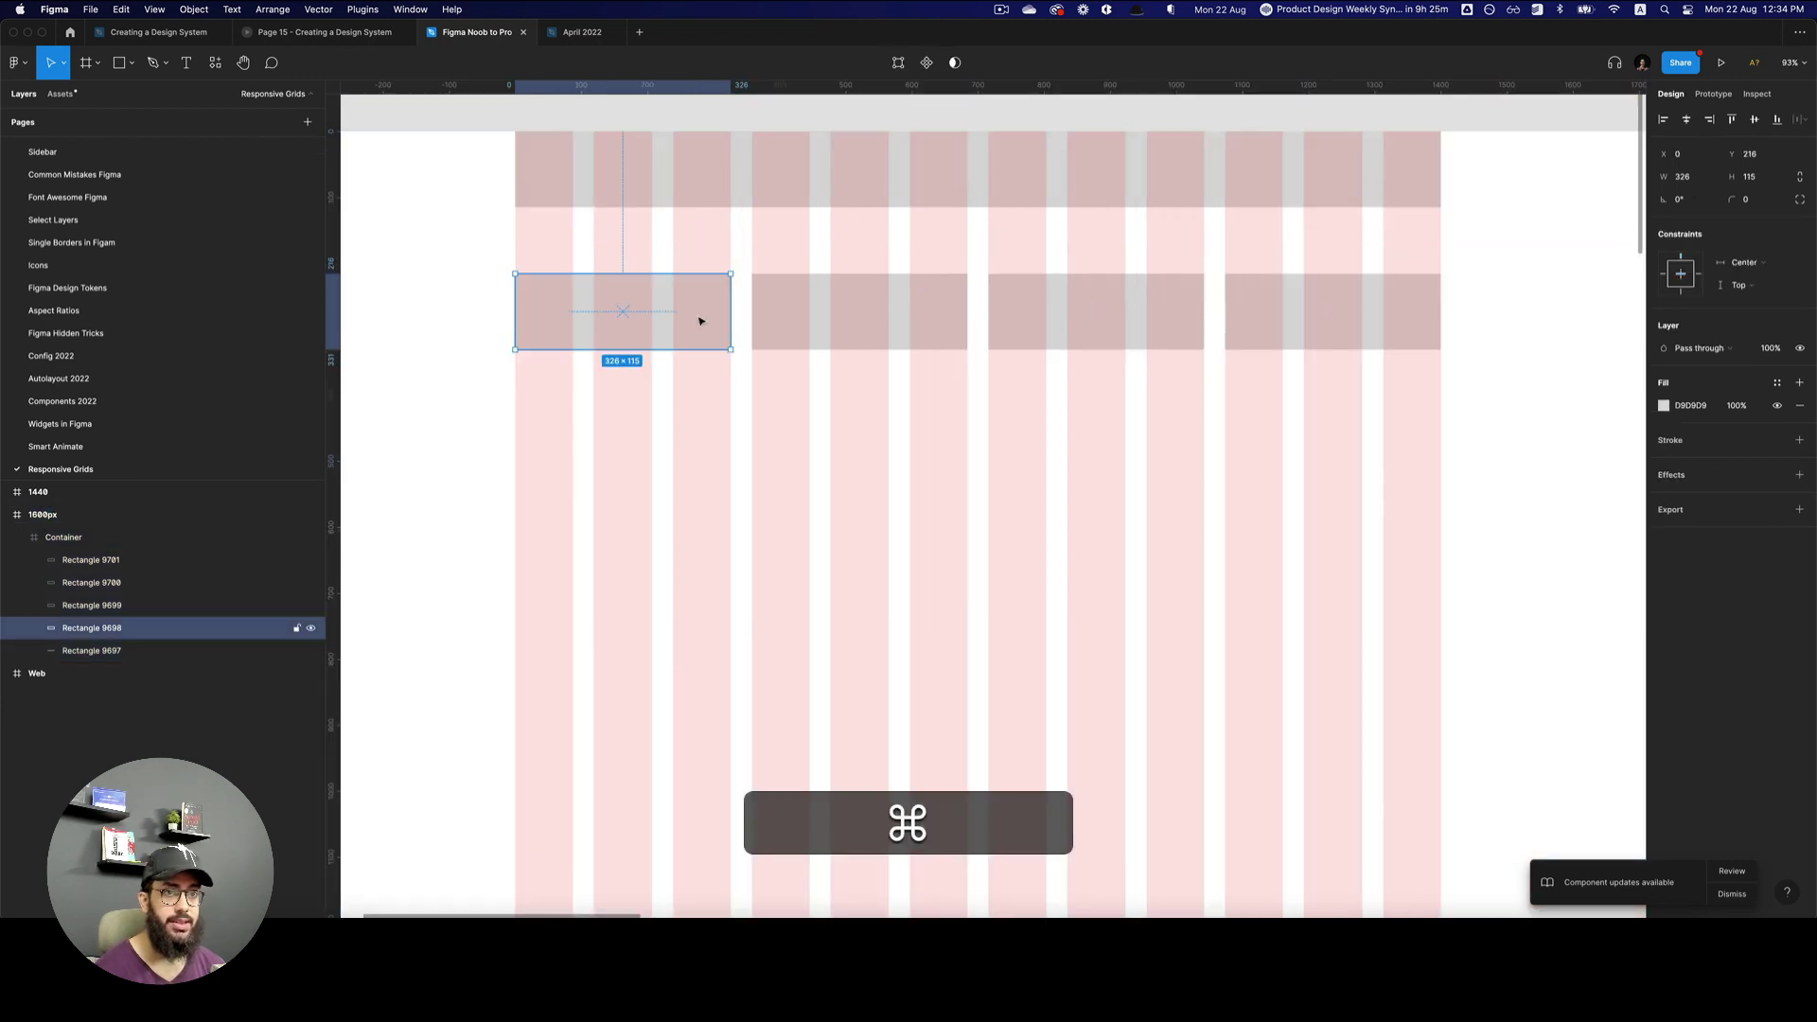
{"action": "left_click", "coordinate": [859, 316], "text": "shift+super"}
{"action": "left_click_drag", "start_coordinate": [924, 315], "coordinate": [1125, 464]}
- Resize the two copies into 684-wide half-row blocks meeting at the centre gap
{"action": "left_click", "coordinate": [908, 467]}
{"action": "key", "text": "shift+super+z"}
{"action": "left_click", "coordinate": [642, 459], "text": "shift"}
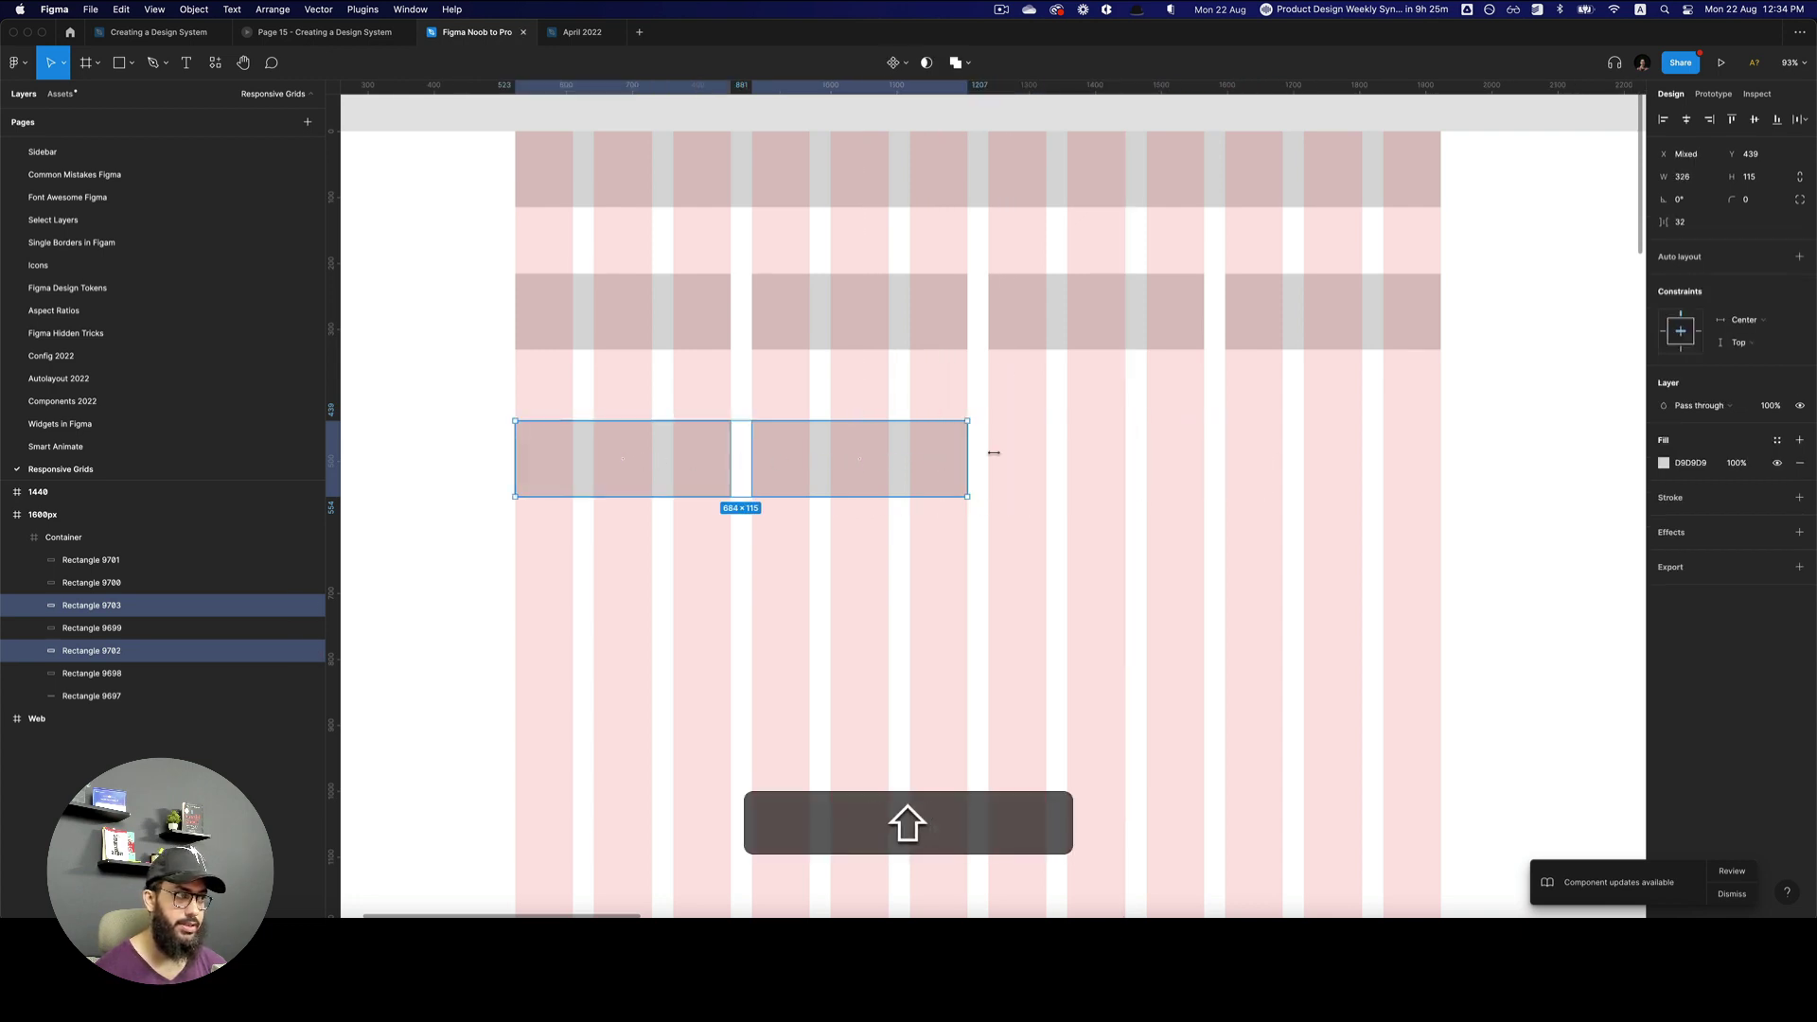
{"action": "left_click_drag", "start_coordinate": [967, 459], "coordinate": [1441, 456]}
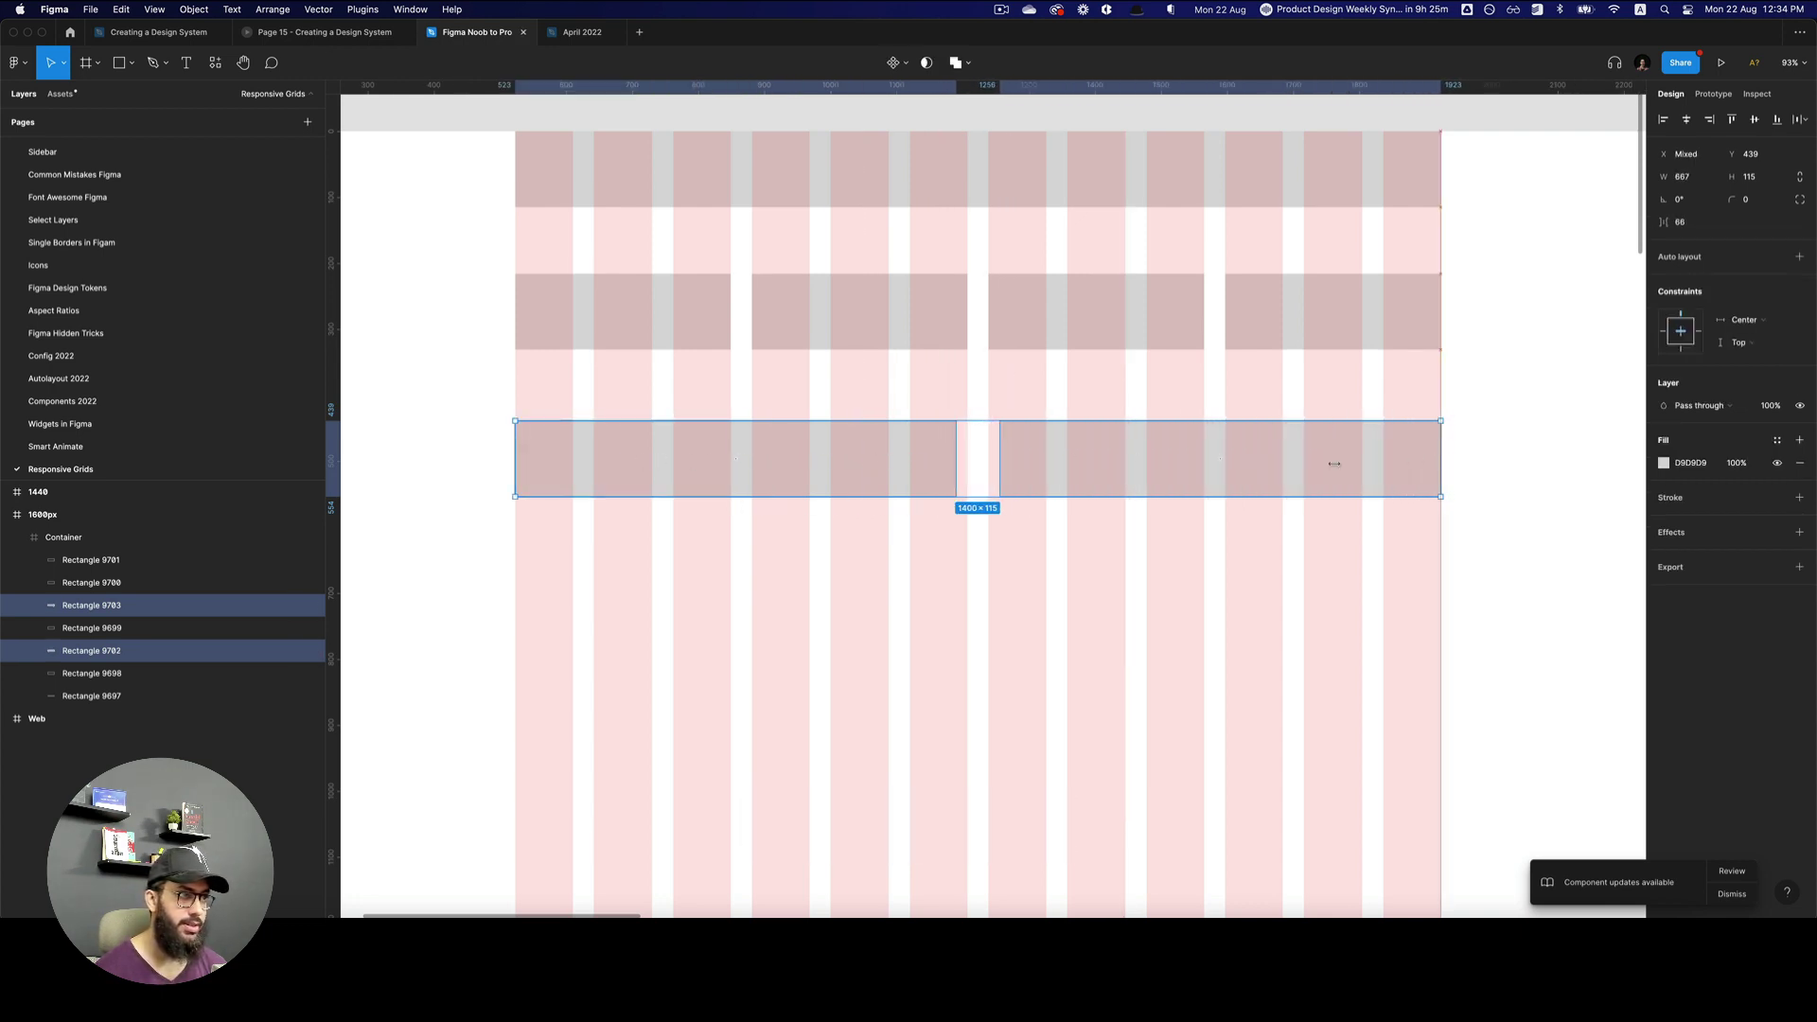
{"action": "left_click", "coordinate": [1026, 466]}
{"action": "left_click_drag", "start_coordinate": [996, 461], "coordinate": [966, 459]}
{"action": "left_click", "coordinate": [953, 467]}
{"action": "left_click", "coordinate": [1406, 434]}
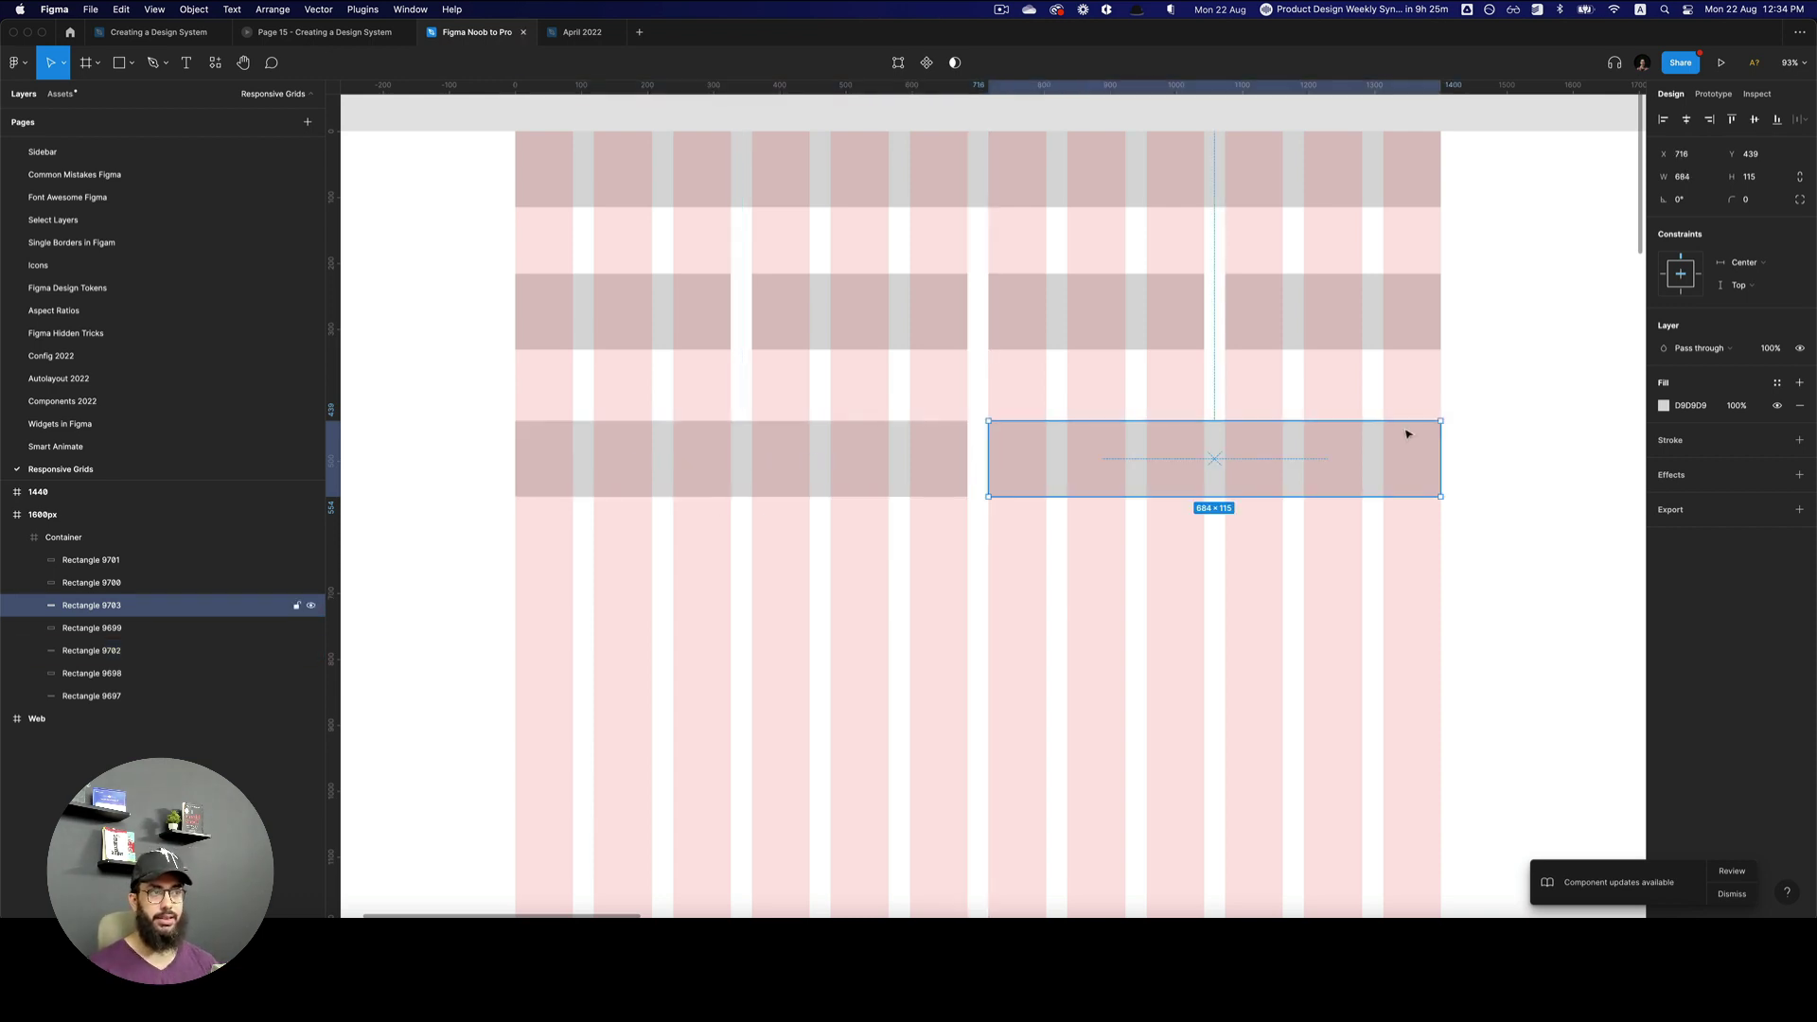
- Check the bottom blocks, then zoom out and pan to show both frames
{"action": "scroll", "coordinate": [1406, 433], "scroll_direction": "up", "scroll_amount": 5}
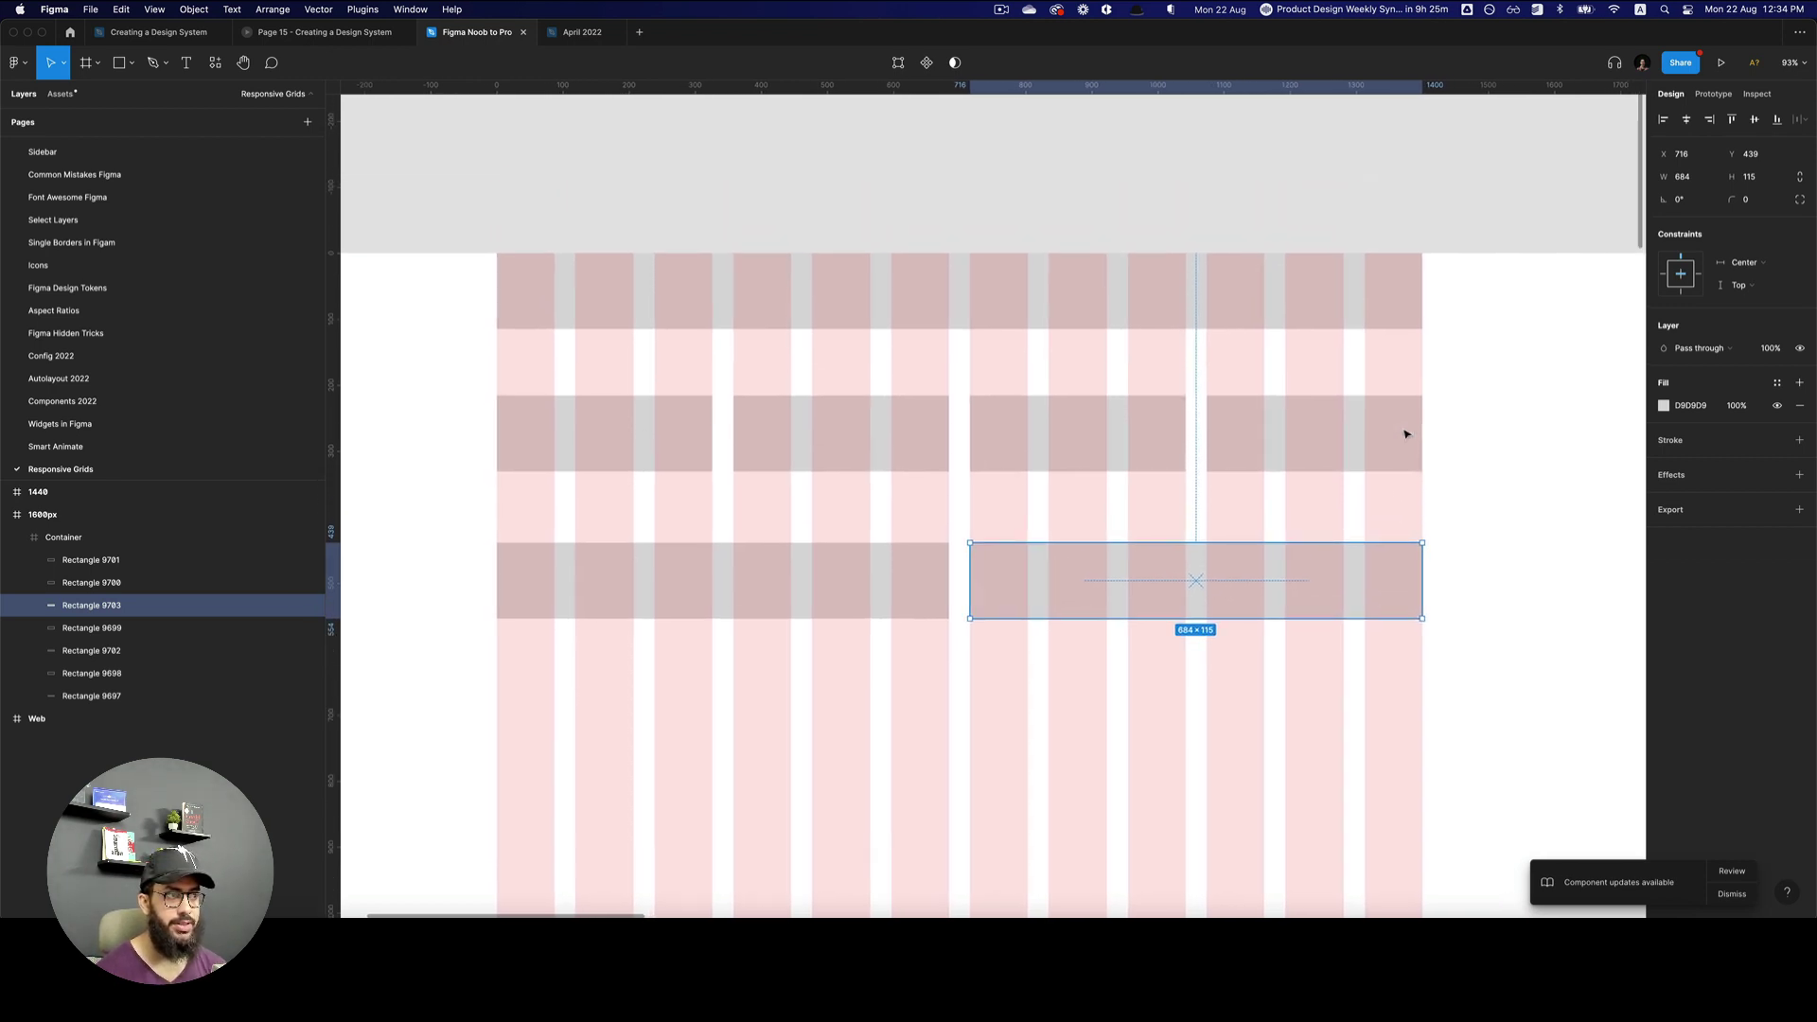
{"action": "left_click", "coordinate": [1483, 447]}
{"action": "left_click", "coordinate": [1019, 596], "text": "super"}
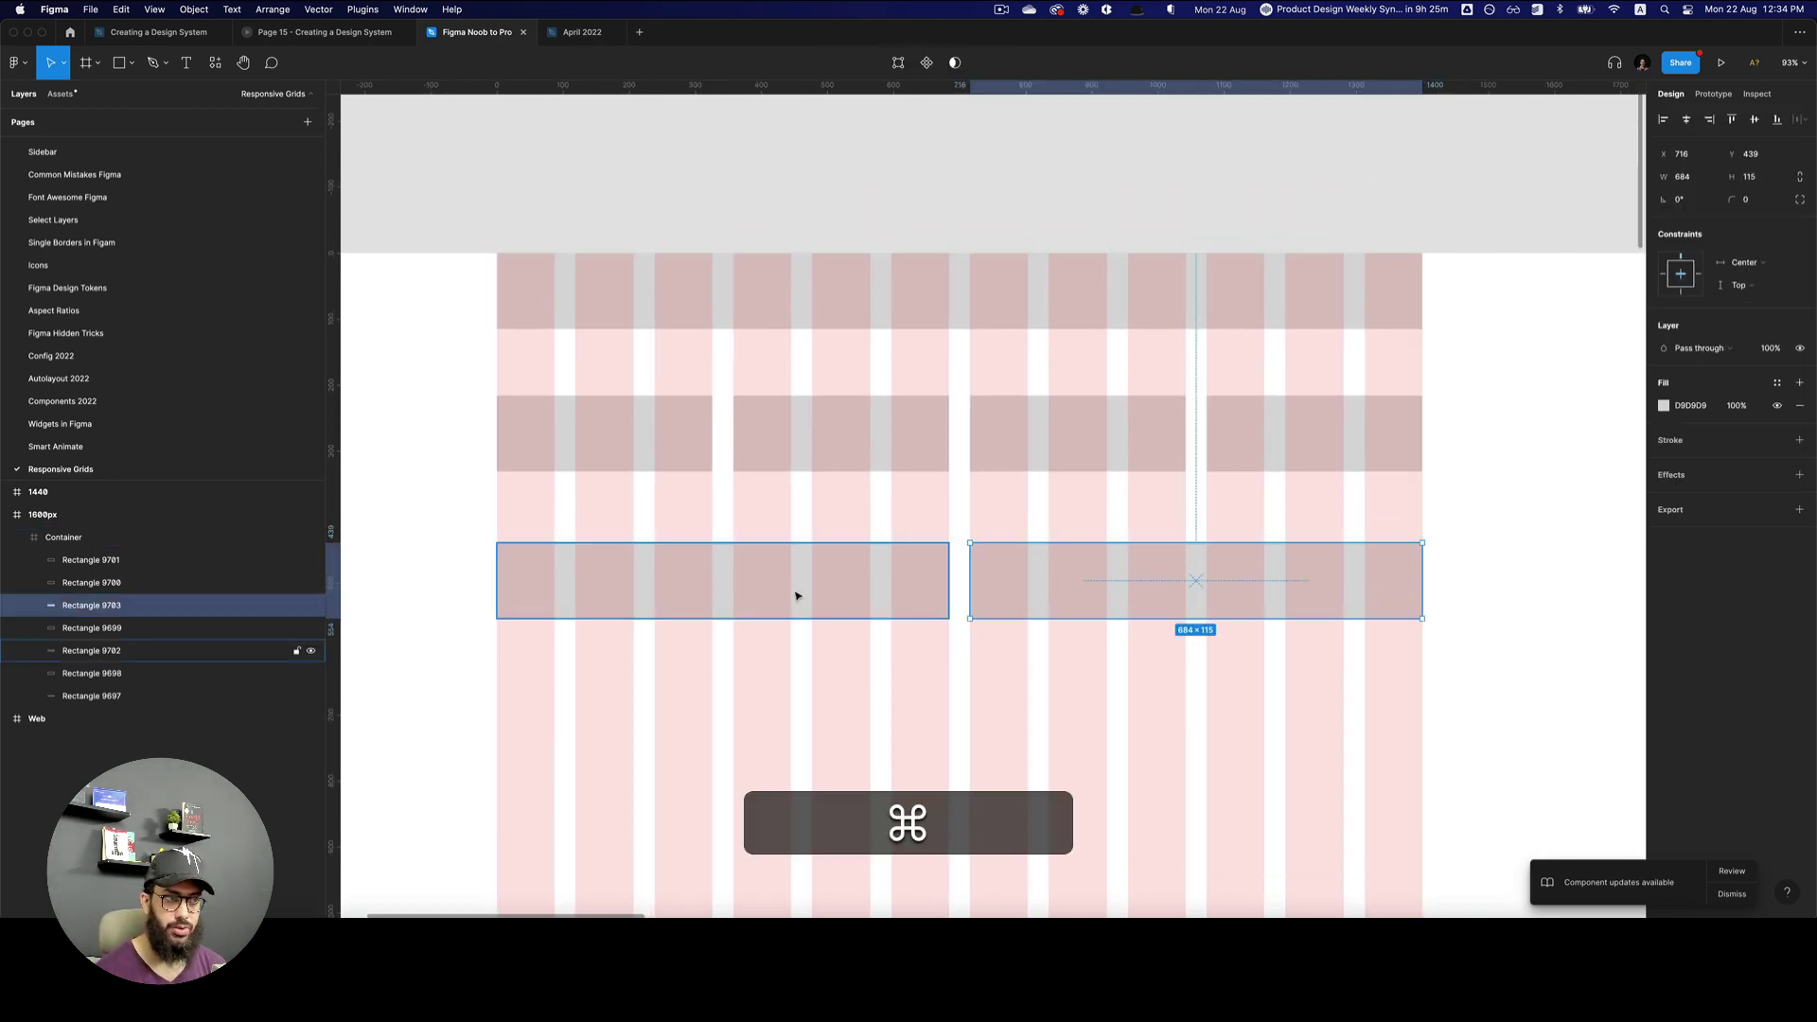
{"action": "left_click", "coordinate": [794, 596], "text": "super"}
{"action": "left_click", "coordinate": [1259, 575], "text": "alt"}
{"action": "left_click_drag", "start_coordinate": [1268, 573], "coordinate": [973, 362]}
{"action": "left_click_drag", "start_coordinate": [1258, 466], "coordinate": [1114, 347]}
{"action": "left_click", "coordinate": [593, 178]}
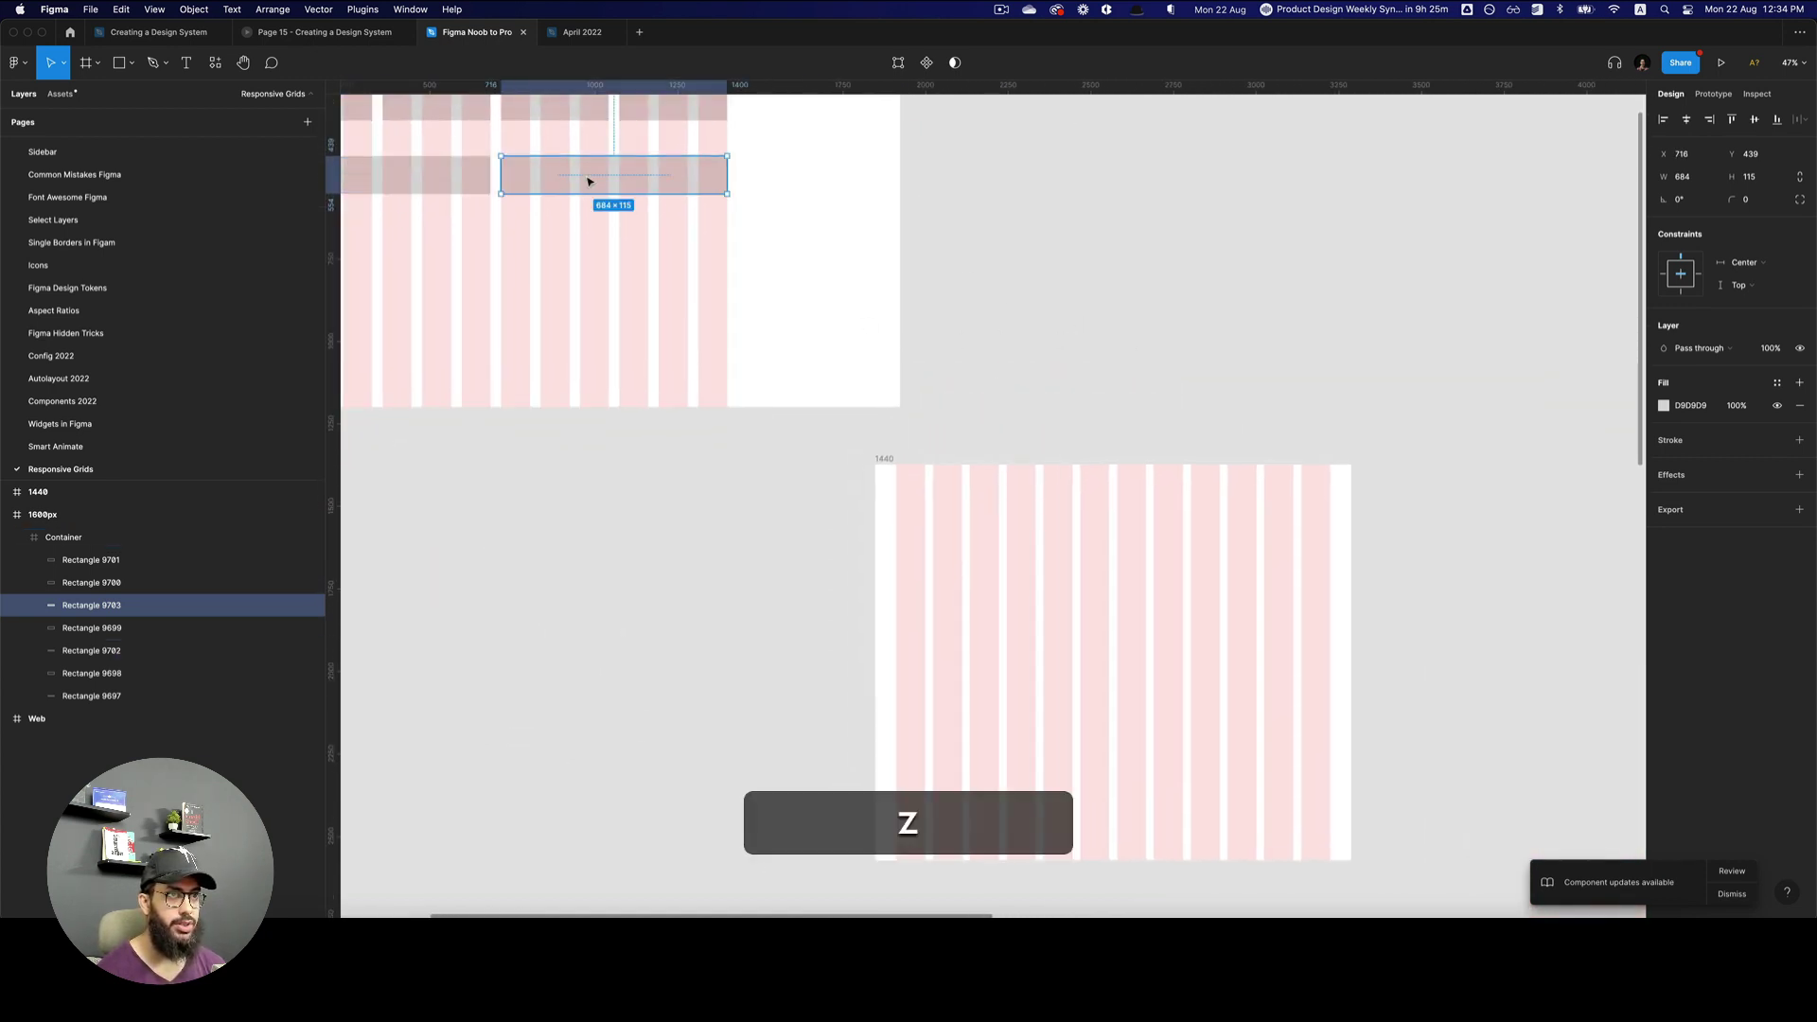
- Select the bar and all six blocks and duplicate them into the 1440 frame
{"action": "left_click_drag", "start_coordinate": [483, 179], "coordinate": [597, 281]}
{"action": "left_click", "coordinate": [487, 166]}
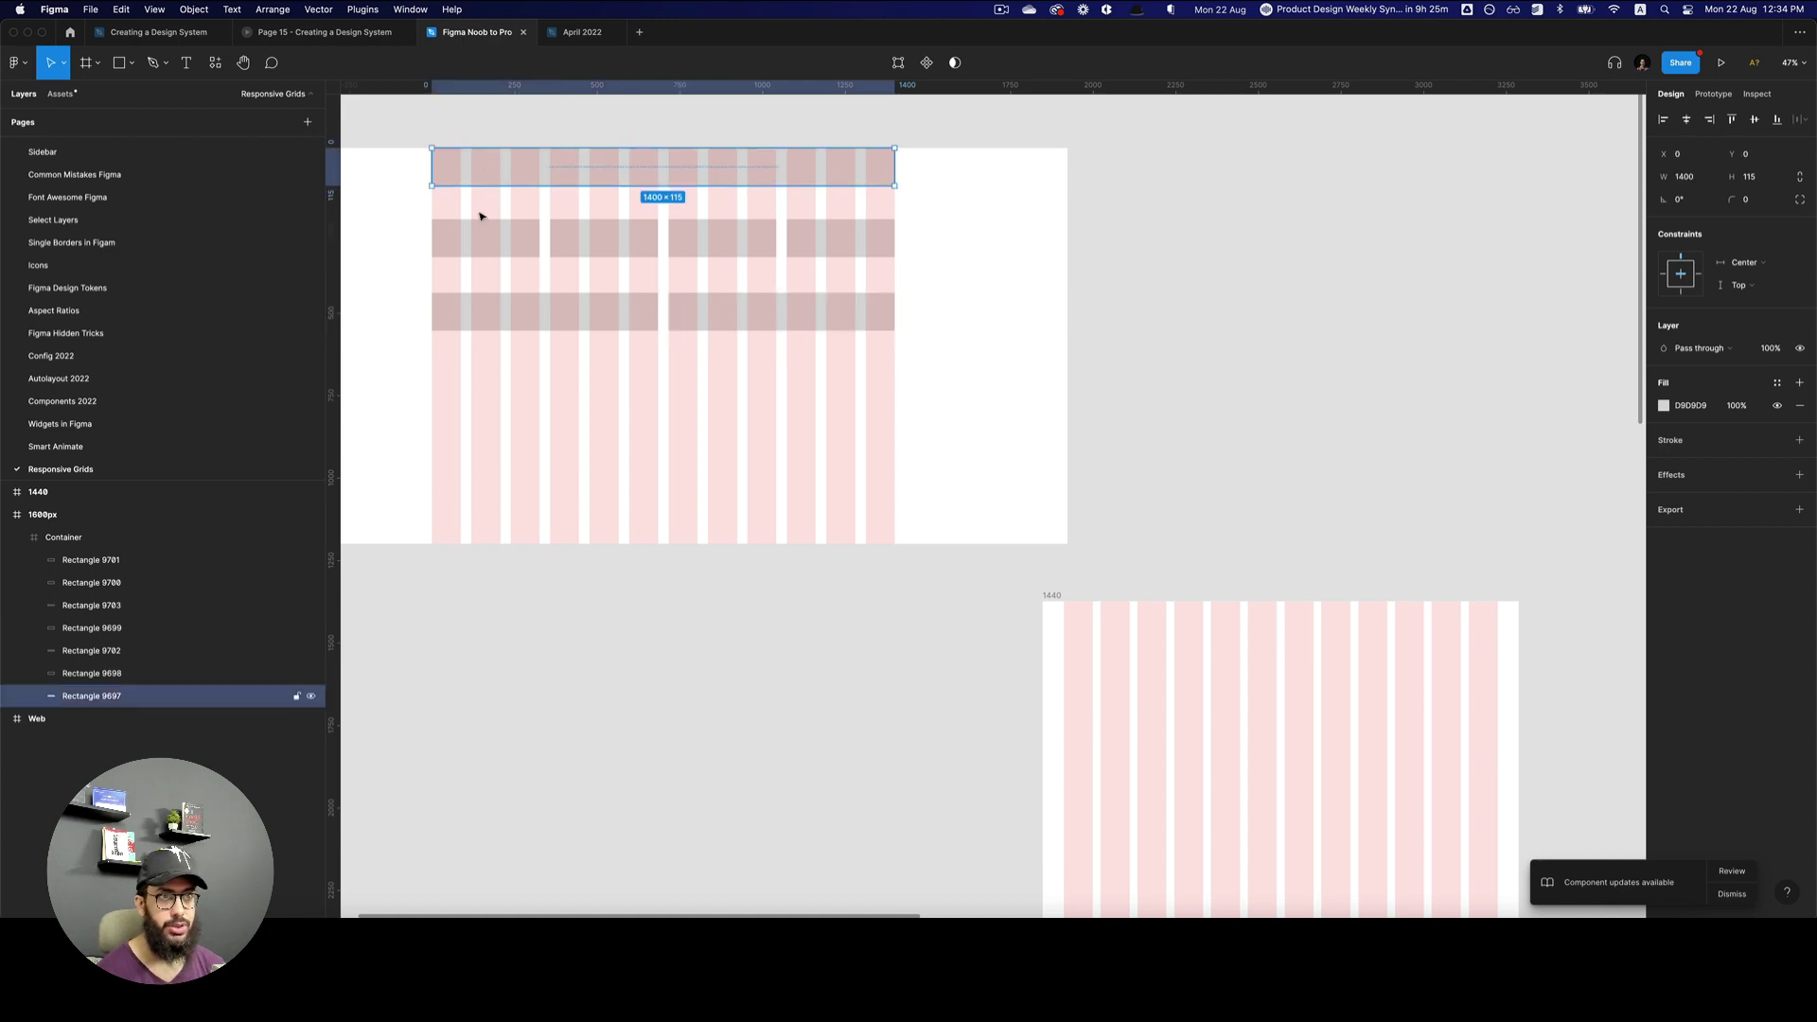
{"action": "left_click", "coordinate": [485, 237], "text": "shift"}
{"action": "left_click", "coordinate": [604, 238], "text": "shift"}
{"action": "left_click", "coordinate": [722, 237], "text": "shift"}
{"action": "left_click", "coordinate": [840, 238], "text": "shift"}
{"action": "left_click", "coordinate": [818, 309], "text": "shift"}
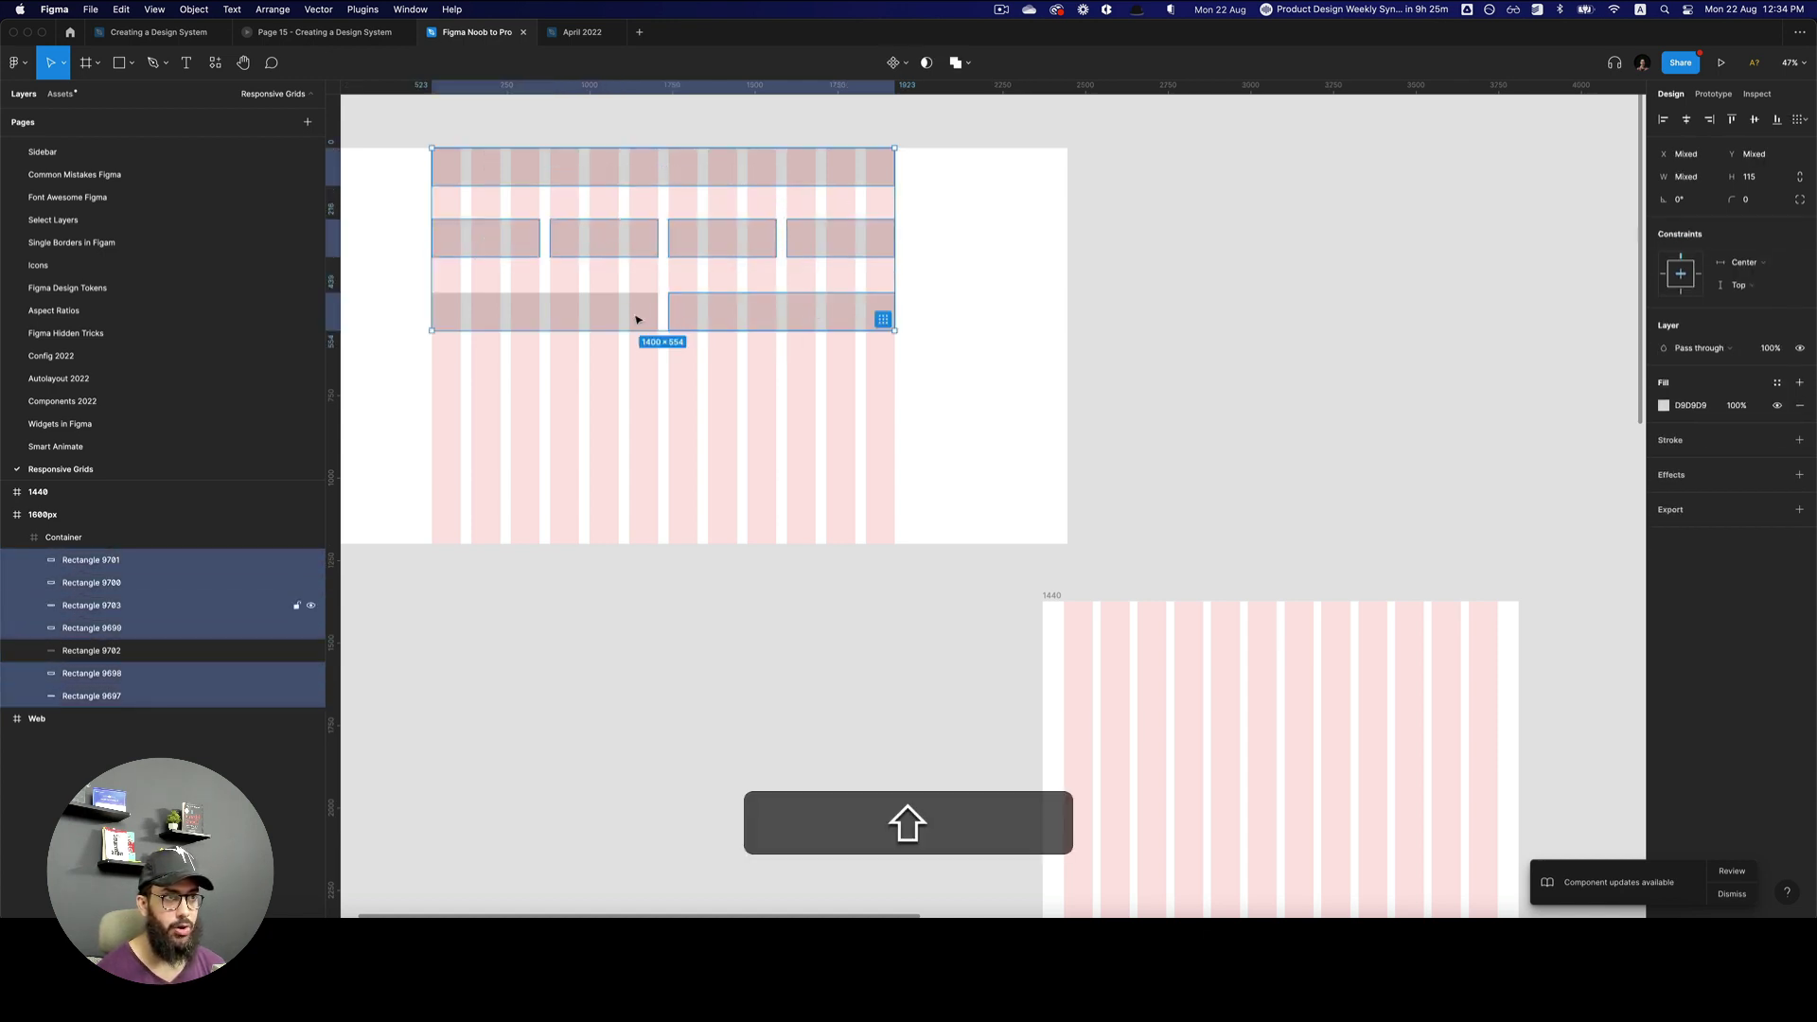
{"action": "left_click", "coordinate": [632, 316], "text": "shift"}
{"action": "left_click_drag", "start_coordinate": [629, 316], "coordinate": [1258, 811]}
- Move the copied rows to the 1440 frame's top and trim the bar to the last column
{"action": "scroll", "coordinate": [1259, 811], "scroll_direction": "down", "scroll_amount": 5}
{"action": "scroll", "coordinate": [1259, 811], "scroll_direction": "right", "scroll_amount": 5}
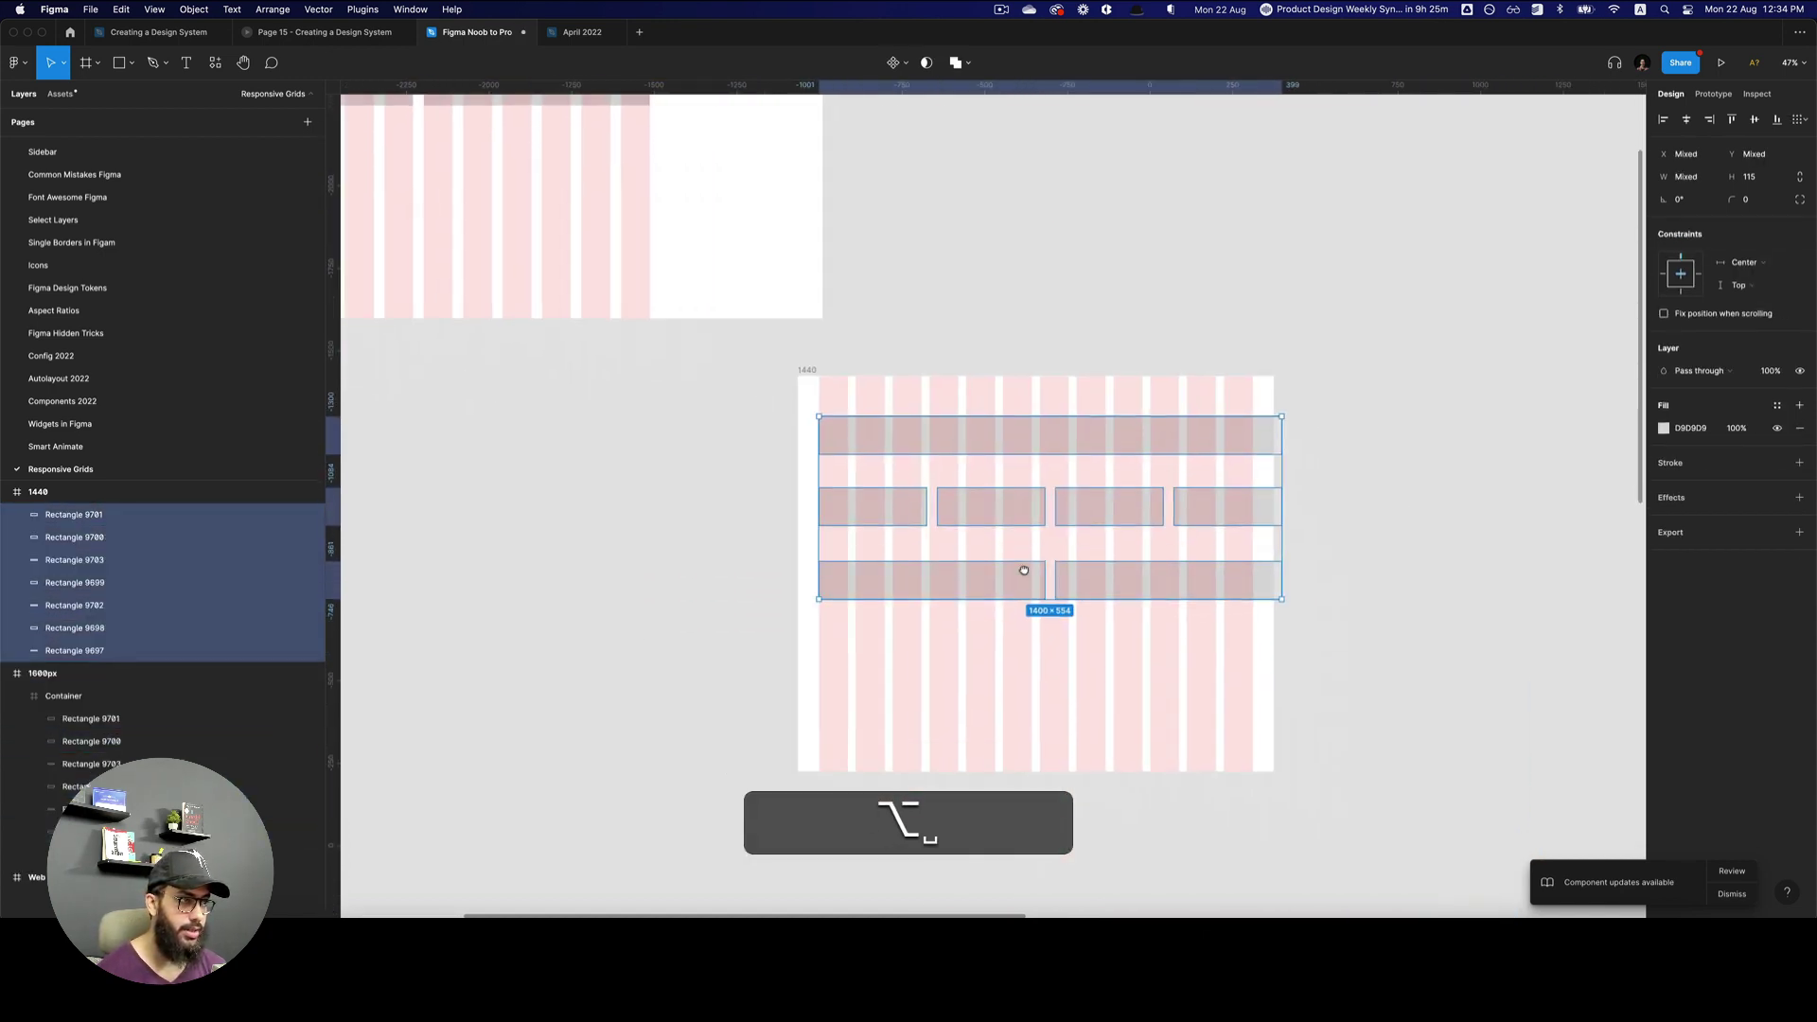
{"action": "key", "text": "z"}
{"action": "left_click_drag", "start_coordinate": [1037, 433], "coordinate": [1038, 394]}
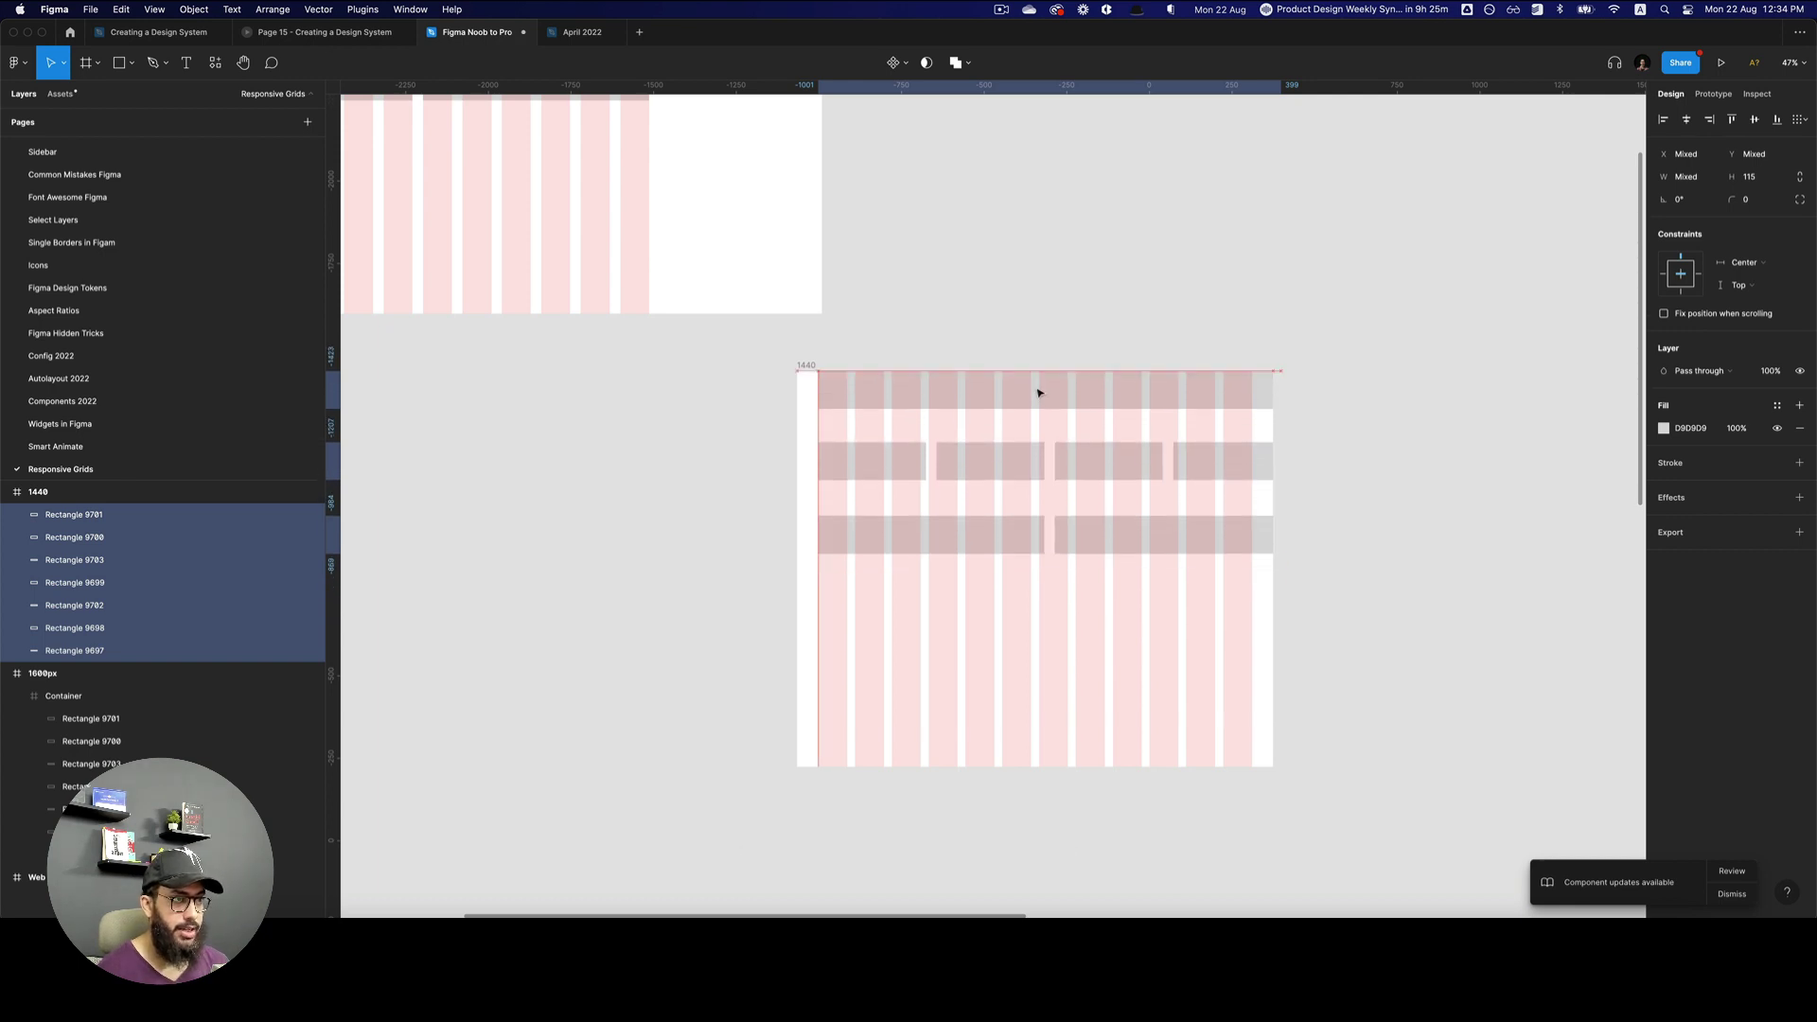
{"action": "key", "text": "z"}
{"action": "left_click", "coordinate": [1211, 401]}
{"action": "left_click", "coordinate": [1211, 401]}
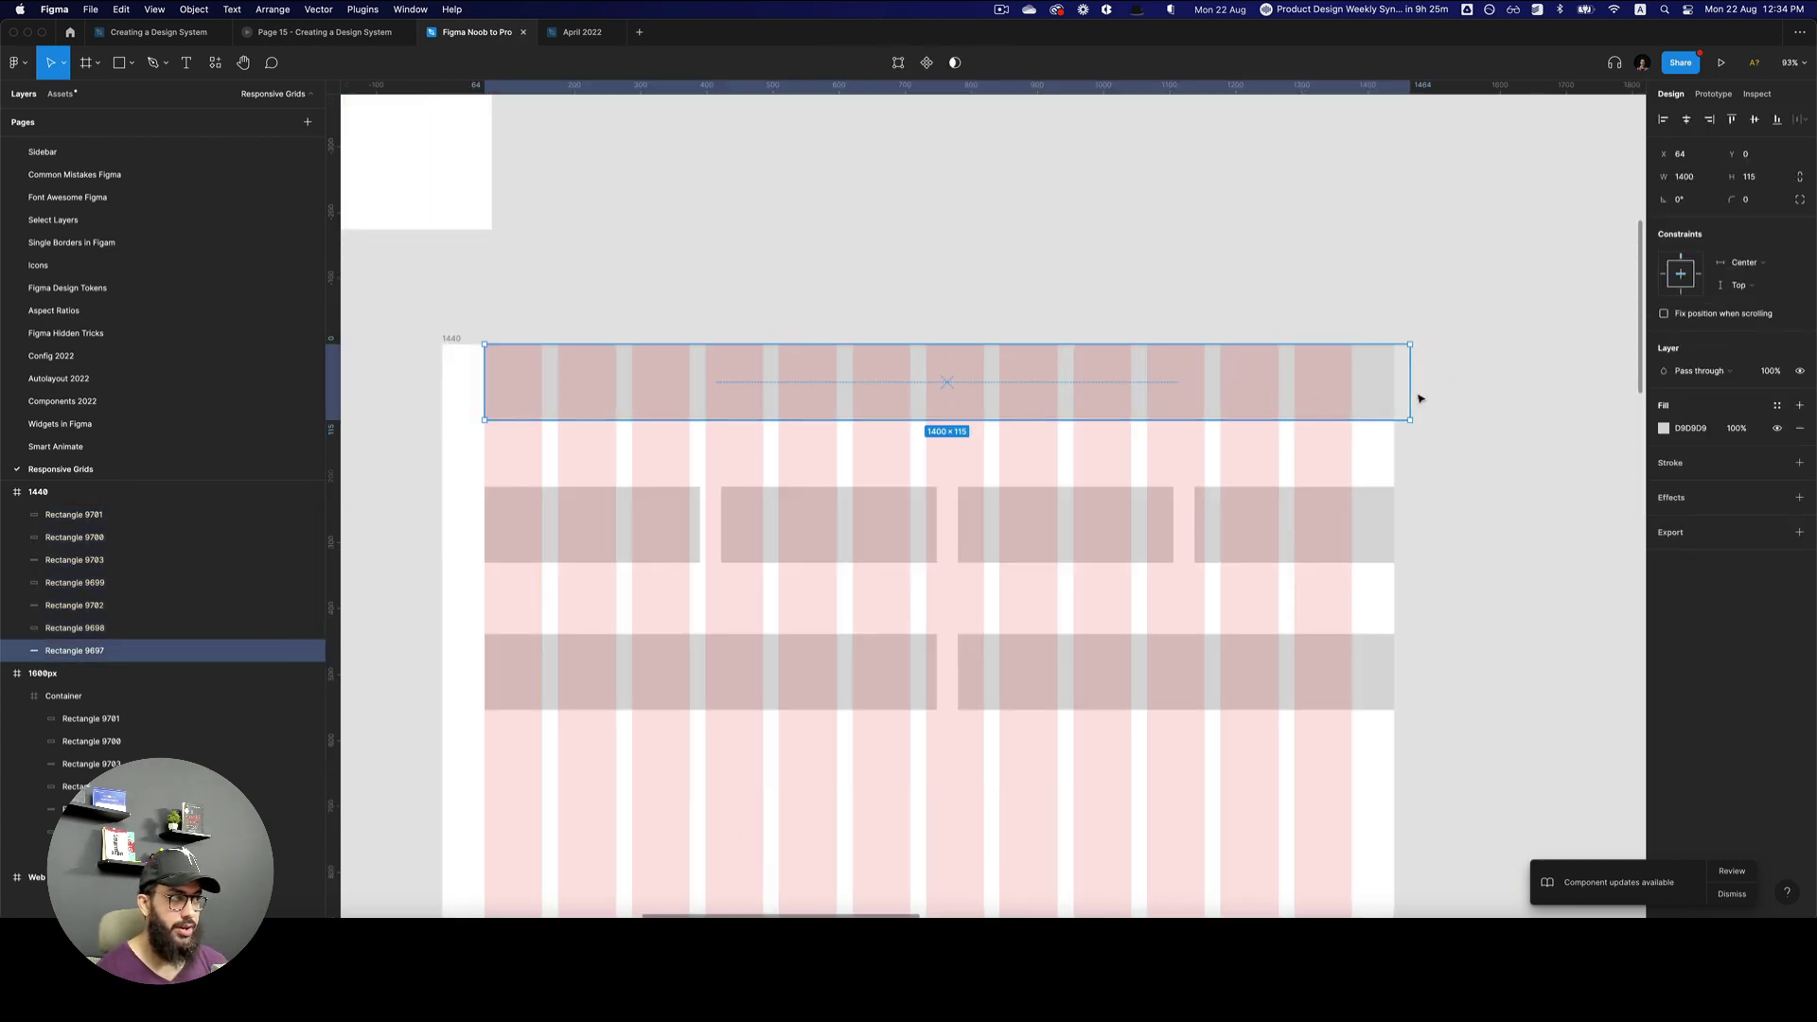
{"action": "left_click_drag", "start_coordinate": [1381, 394], "coordinate": [1343, 395]}
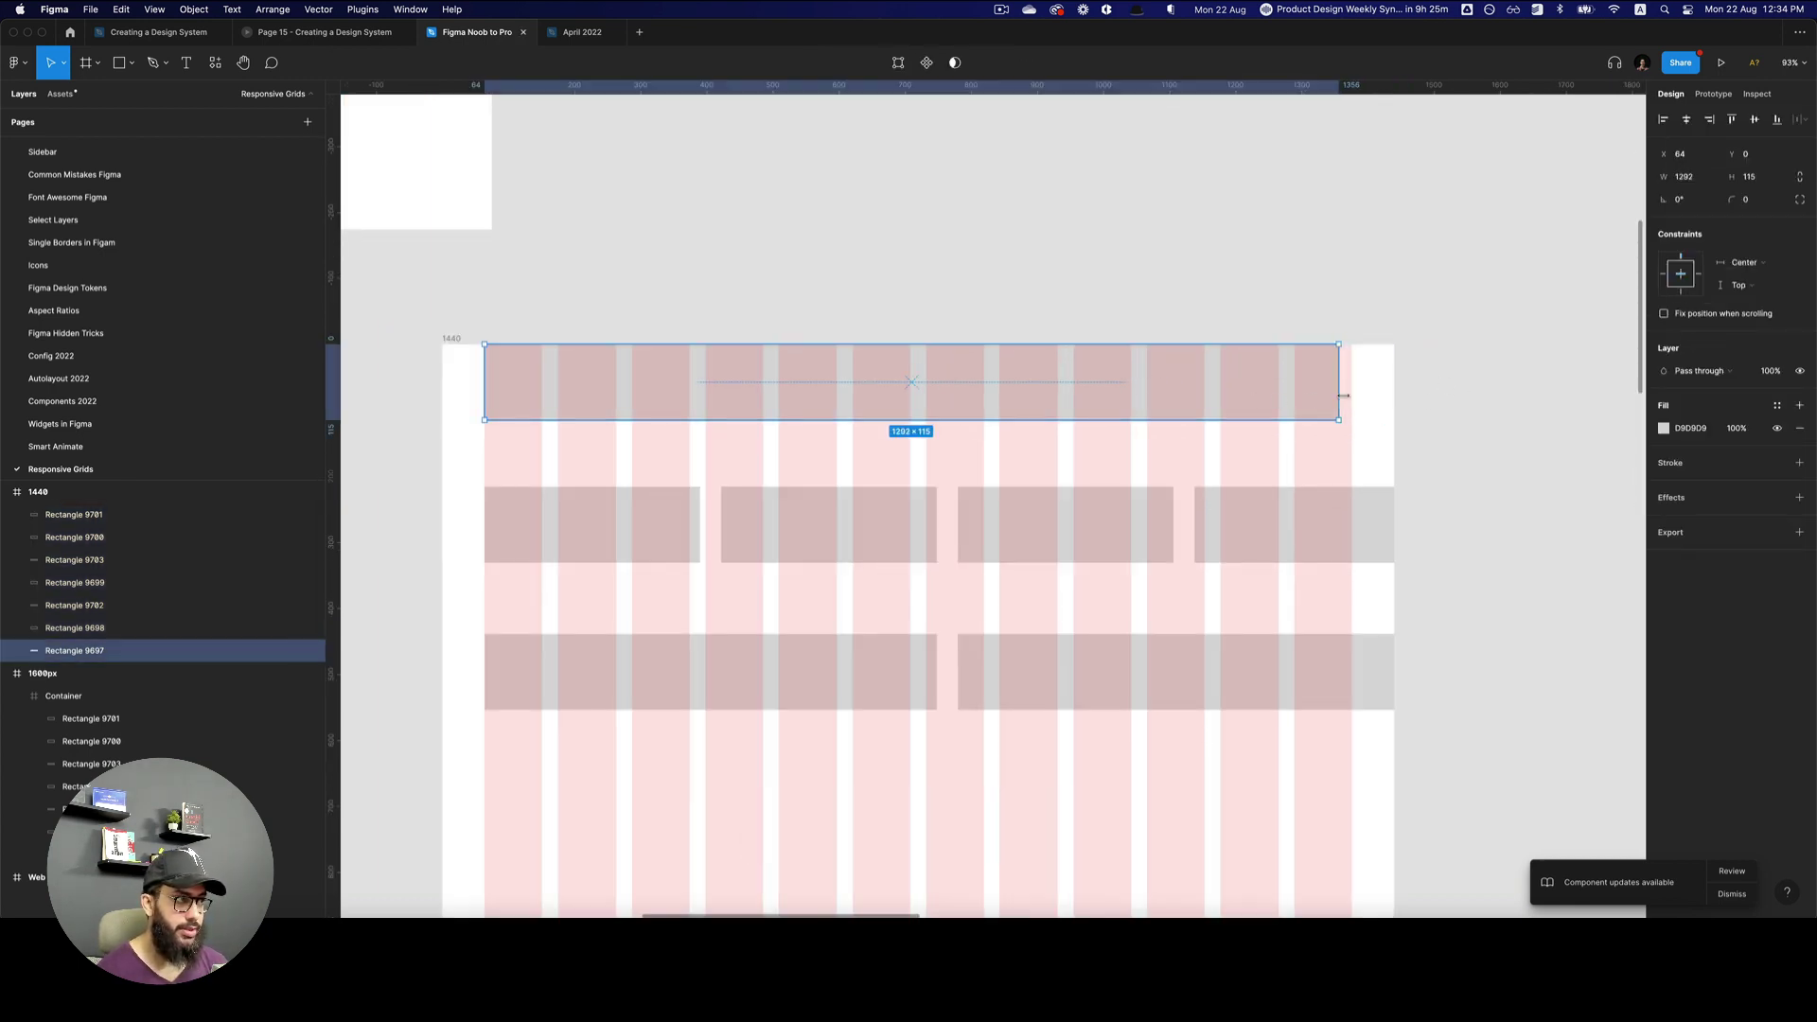
- Narrow and nudge the four second-row blocks onto three-column spans of the 1440 grid
{"action": "left_click", "coordinate": [1324, 492]}
{"action": "left_click", "coordinate": [691, 530]}
{"action": "left_click_drag", "start_coordinate": [699, 528], "coordinate": [689, 528]}
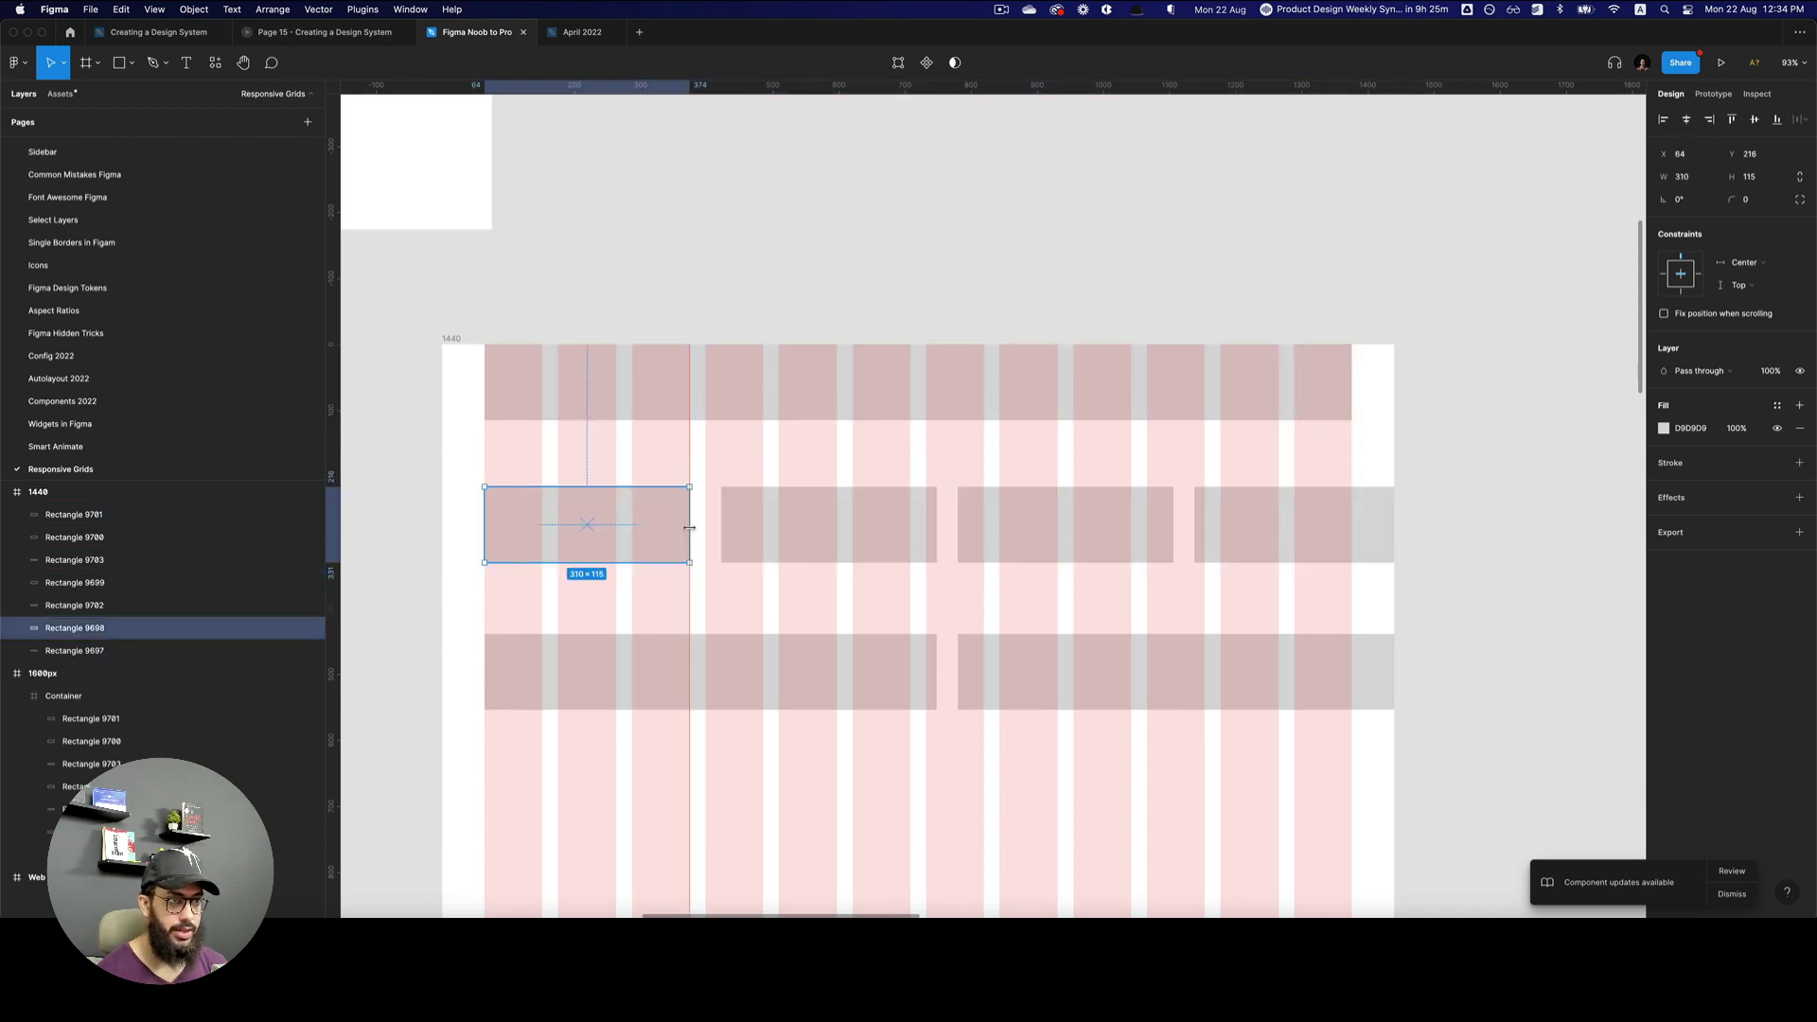
{"action": "left_click", "coordinate": [772, 529]}
{"action": "key", "text": "shift+Left"}
{"action": "key", "text": "shift+Left"}
{"action": "key", "text": "shift+Left"}
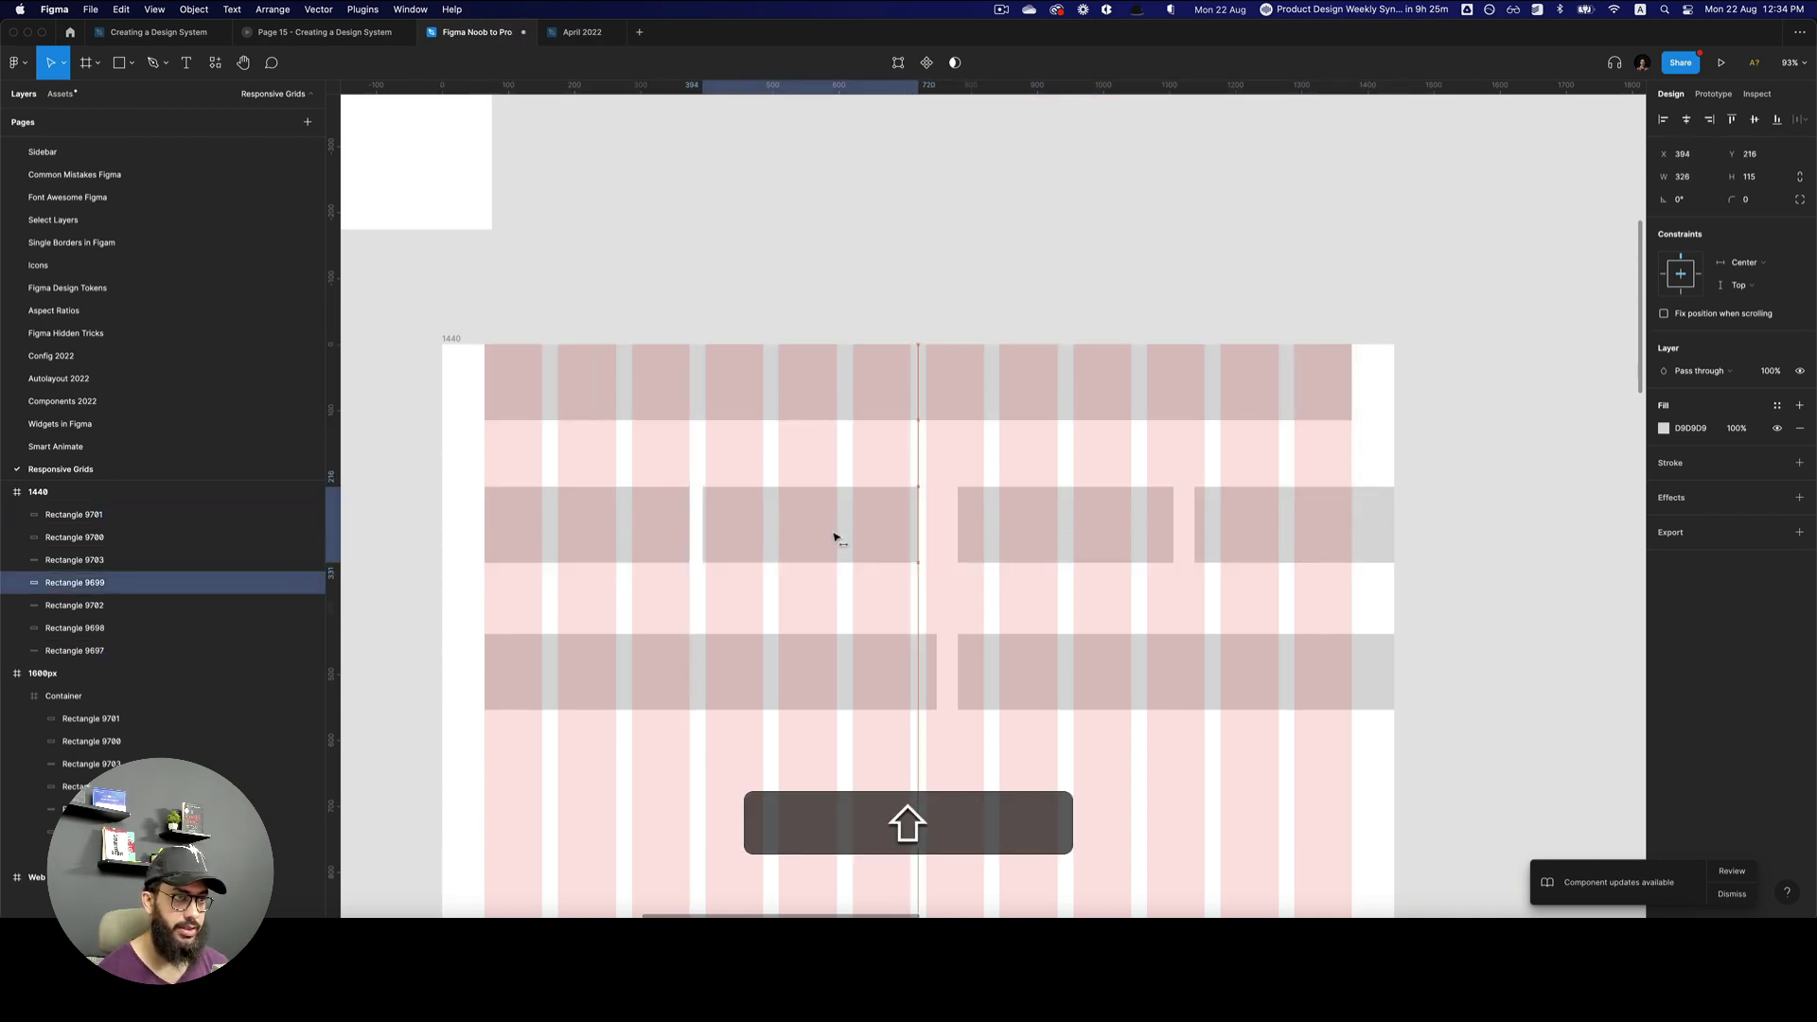
{"action": "left_click_drag", "start_coordinate": [920, 527], "coordinate": [910, 525]}
{"action": "left_click", "coordinate": [981, 534]}
{"action": "key", "text": "shift+Left"}
{"action": "key", "text": "shift+Left"}
{"action": "key", "text": "shift+Left"}
{"action": "key", "text": "shift+Left"}
{"action": "key", "text": "shift+Left"}
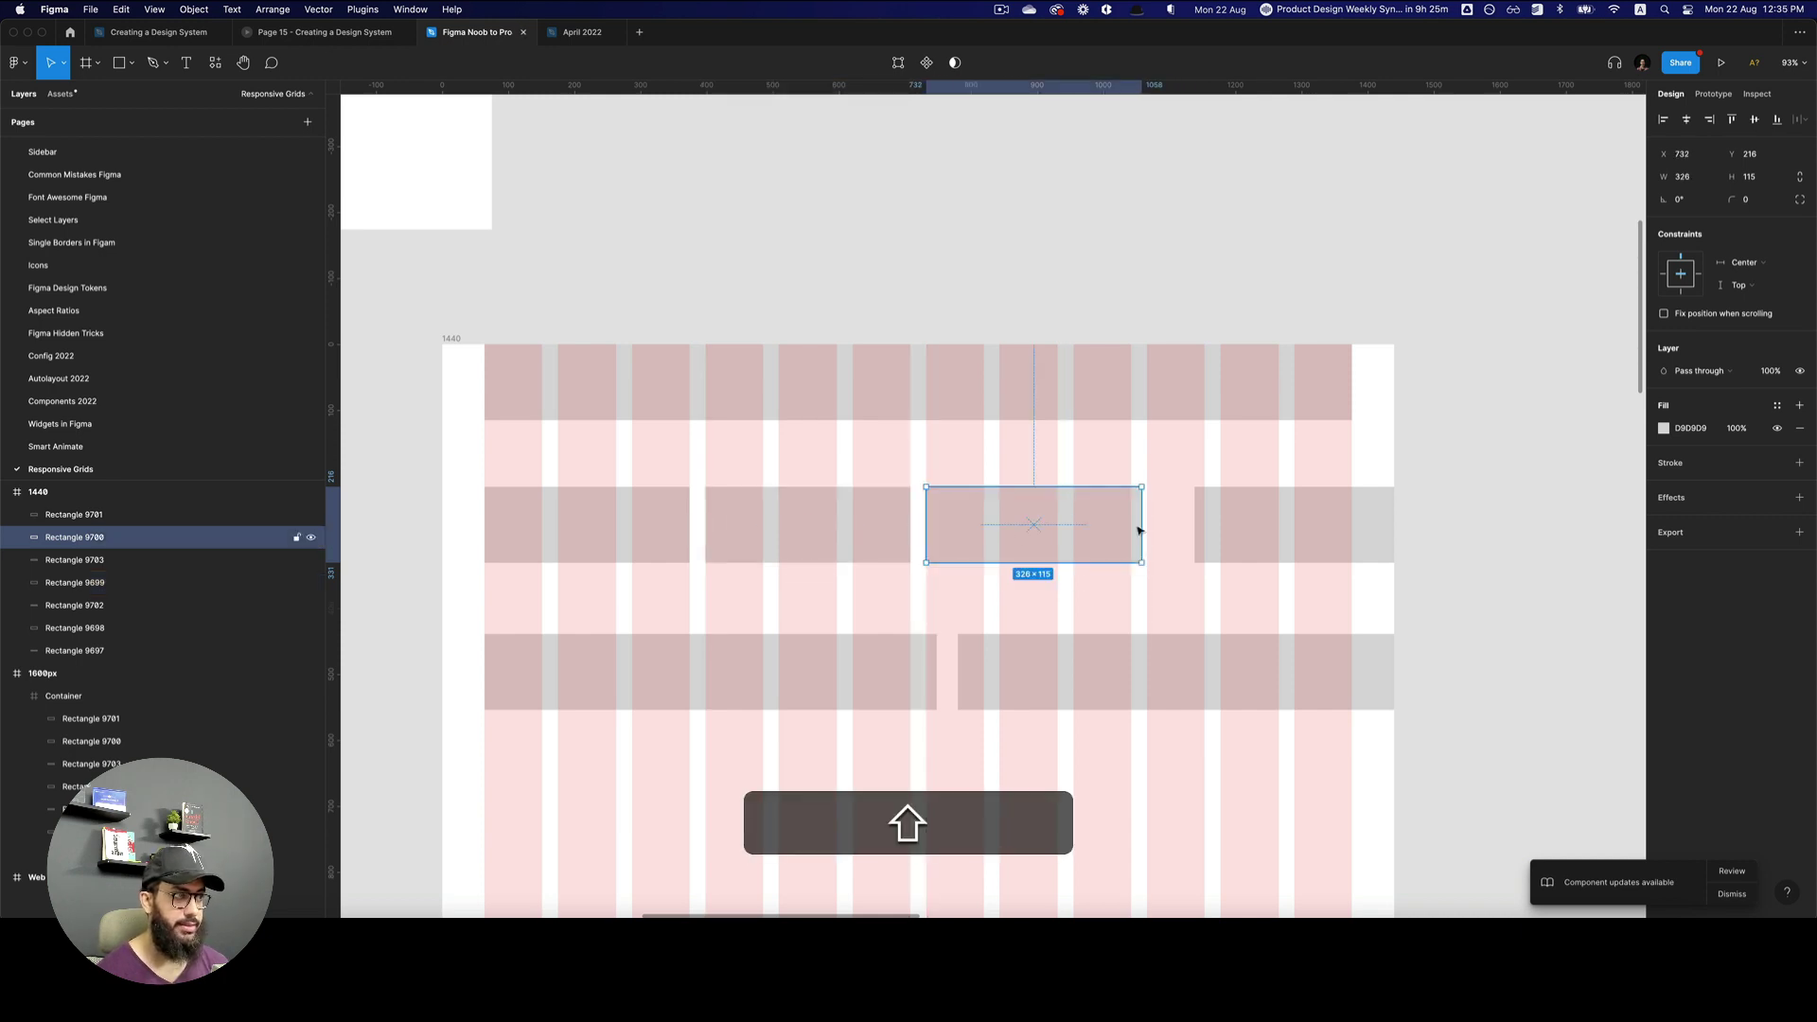
{"action": "left_click_drag", "start_coordinate": [1140, 523], "coordinate": [1130, 525]}
{"action": "left_click", "coordinate": [1346, 531]}
{"action": "key", "text": "shift+Left"}
{"action": "key", "text": "shift+Left"}
{"action": "key", "text": "shift+Left"}
{"action": "key", "text": "shift+Left"}
{"action": "key", "text": "shift+Left"}
{"action": "key", "text": "shift+Left"}
{"action": "key", "text": "shift+Left"}
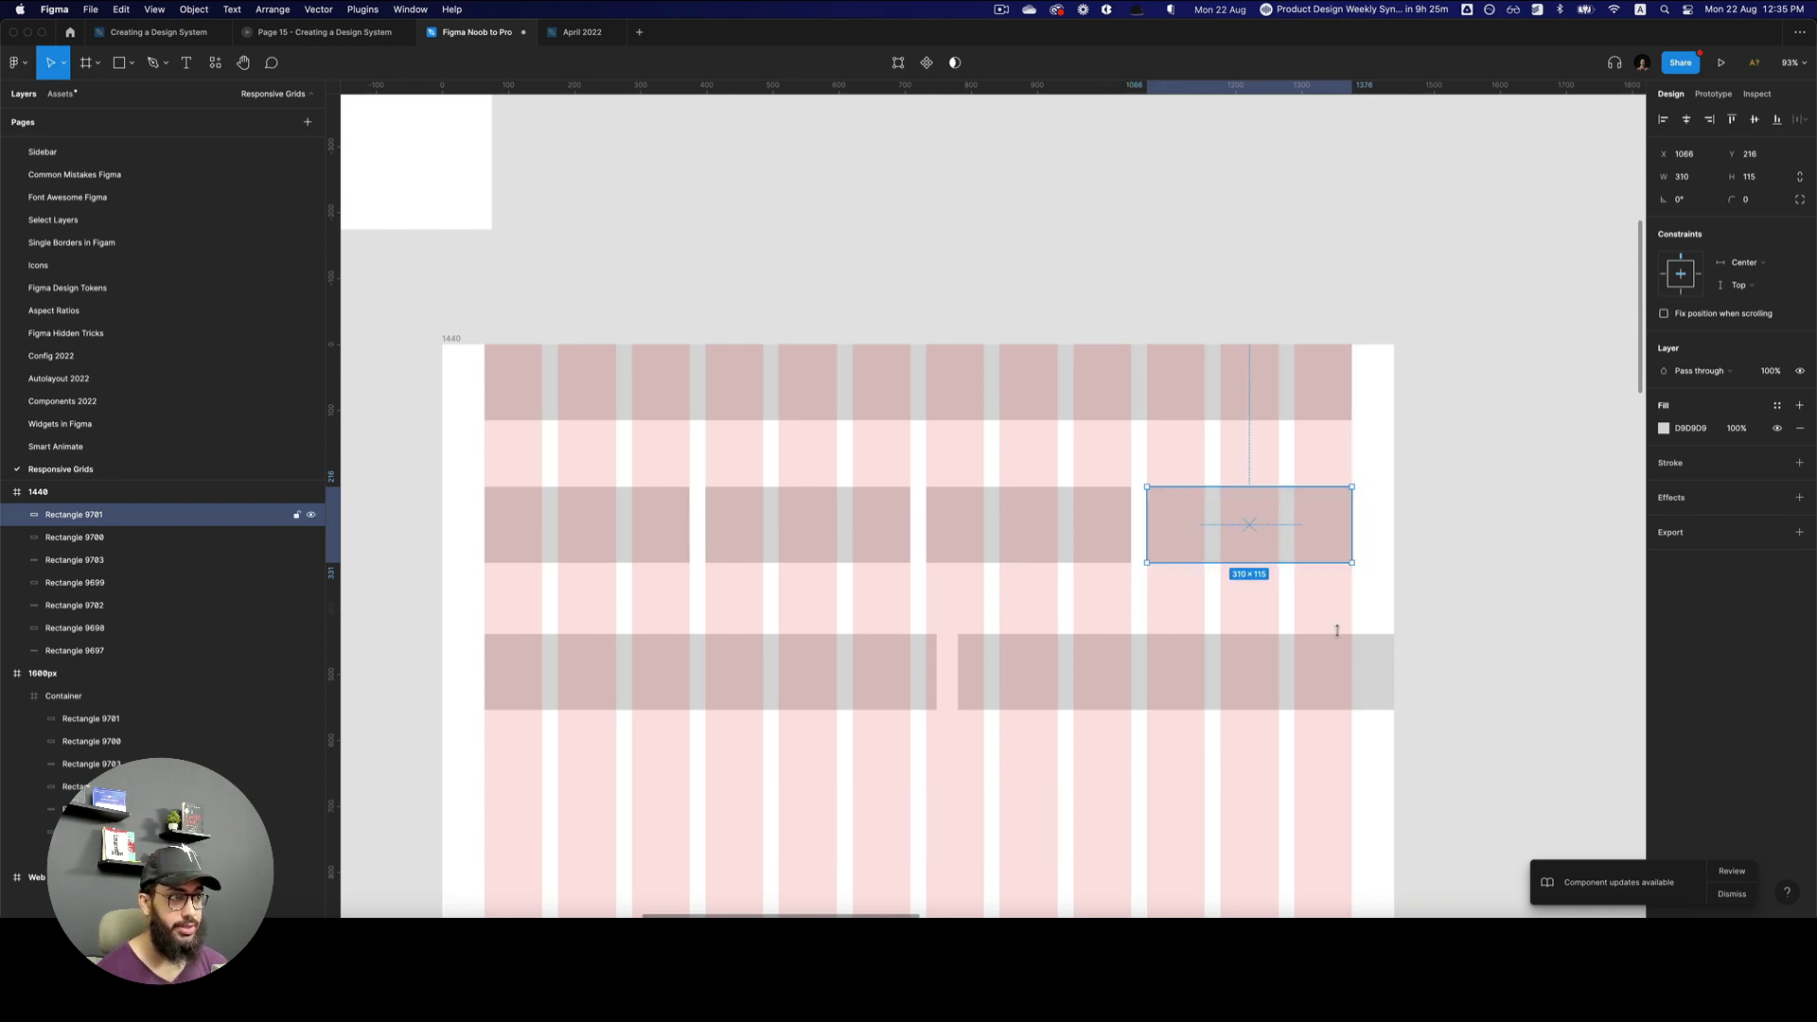
- Nudge the right half-width block left and trim it to the last column
{"action": "left_click", "coordinate": [1366, 697]}
{"action": "left_click", "coordinate": [934, 690]}
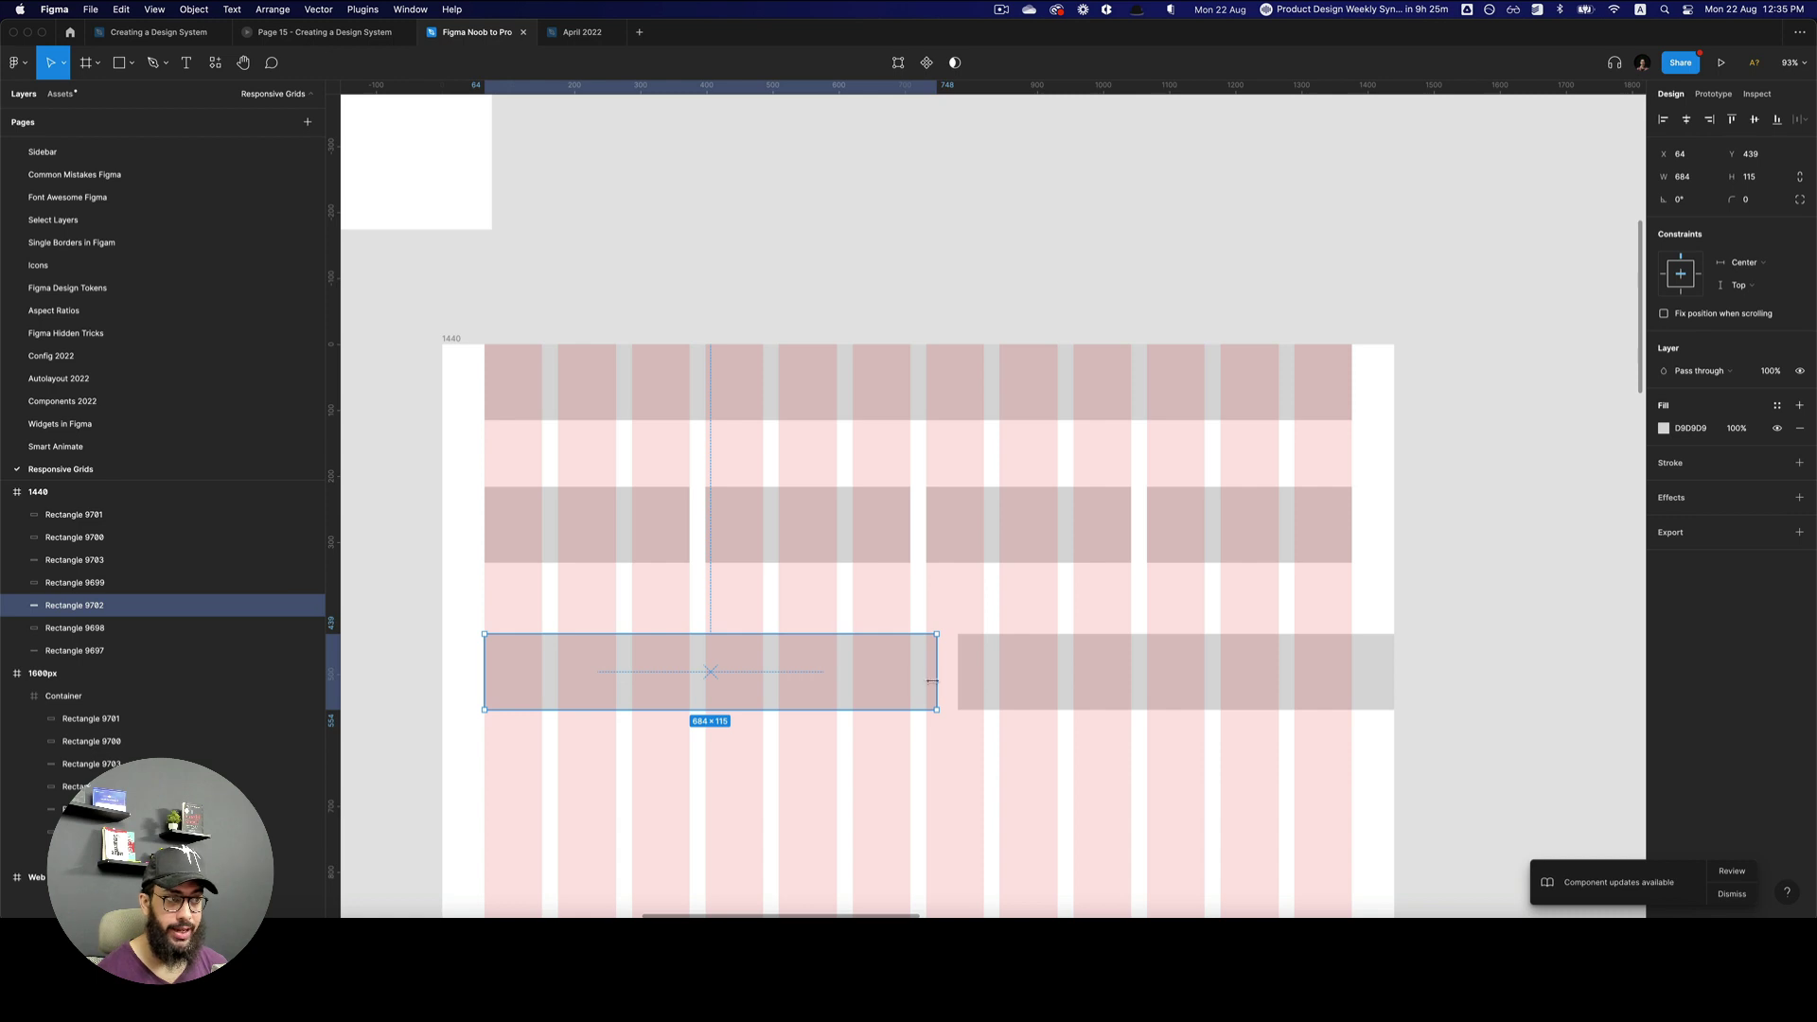
{"action": "left_click", "coordinate": [1041, 696]}
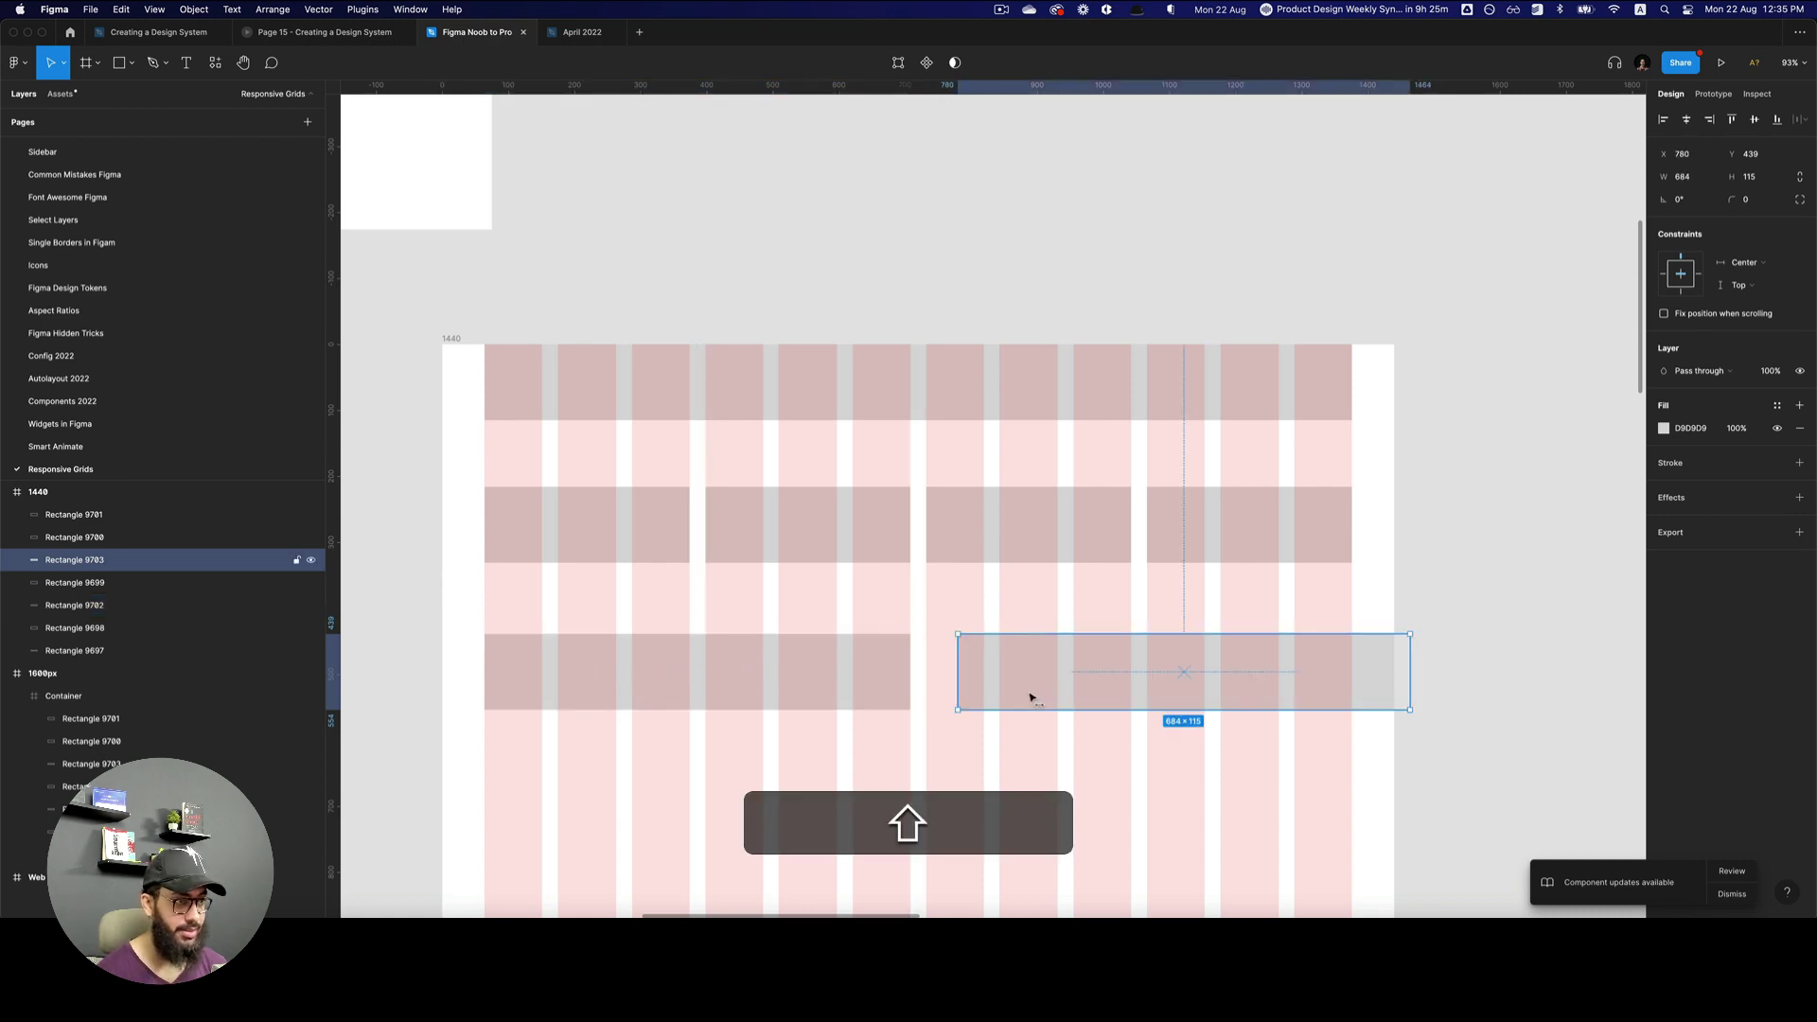
{"action": "key", "text": "shift+Left"}
{"action": "key", "text": "shift+Left"}
{"action": "key", "text": "shift+Left"}
{"action": "key", "text": "Left"}
{"action": "key", "text": "Left"}
{"action": "key", "text": "Left"}
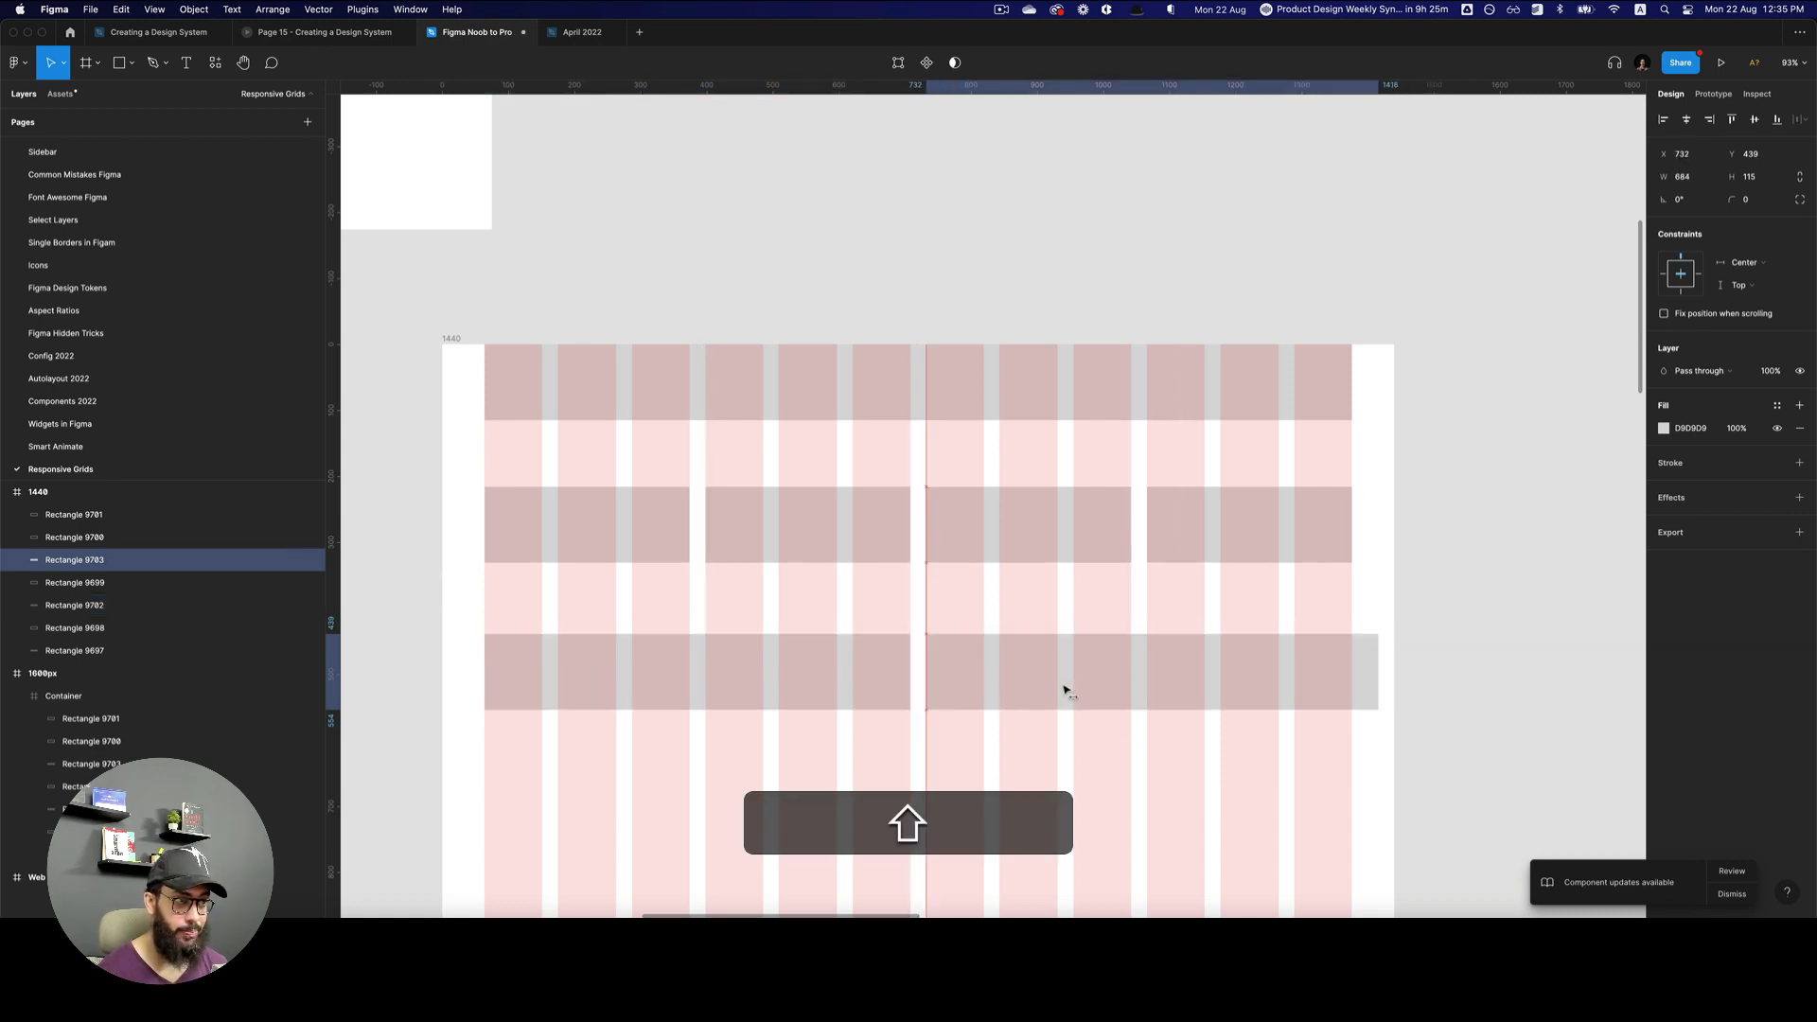
{"action": "left_click_drag", "start_coordinate": [1388, 683], "coordinate": [1355, 680]}
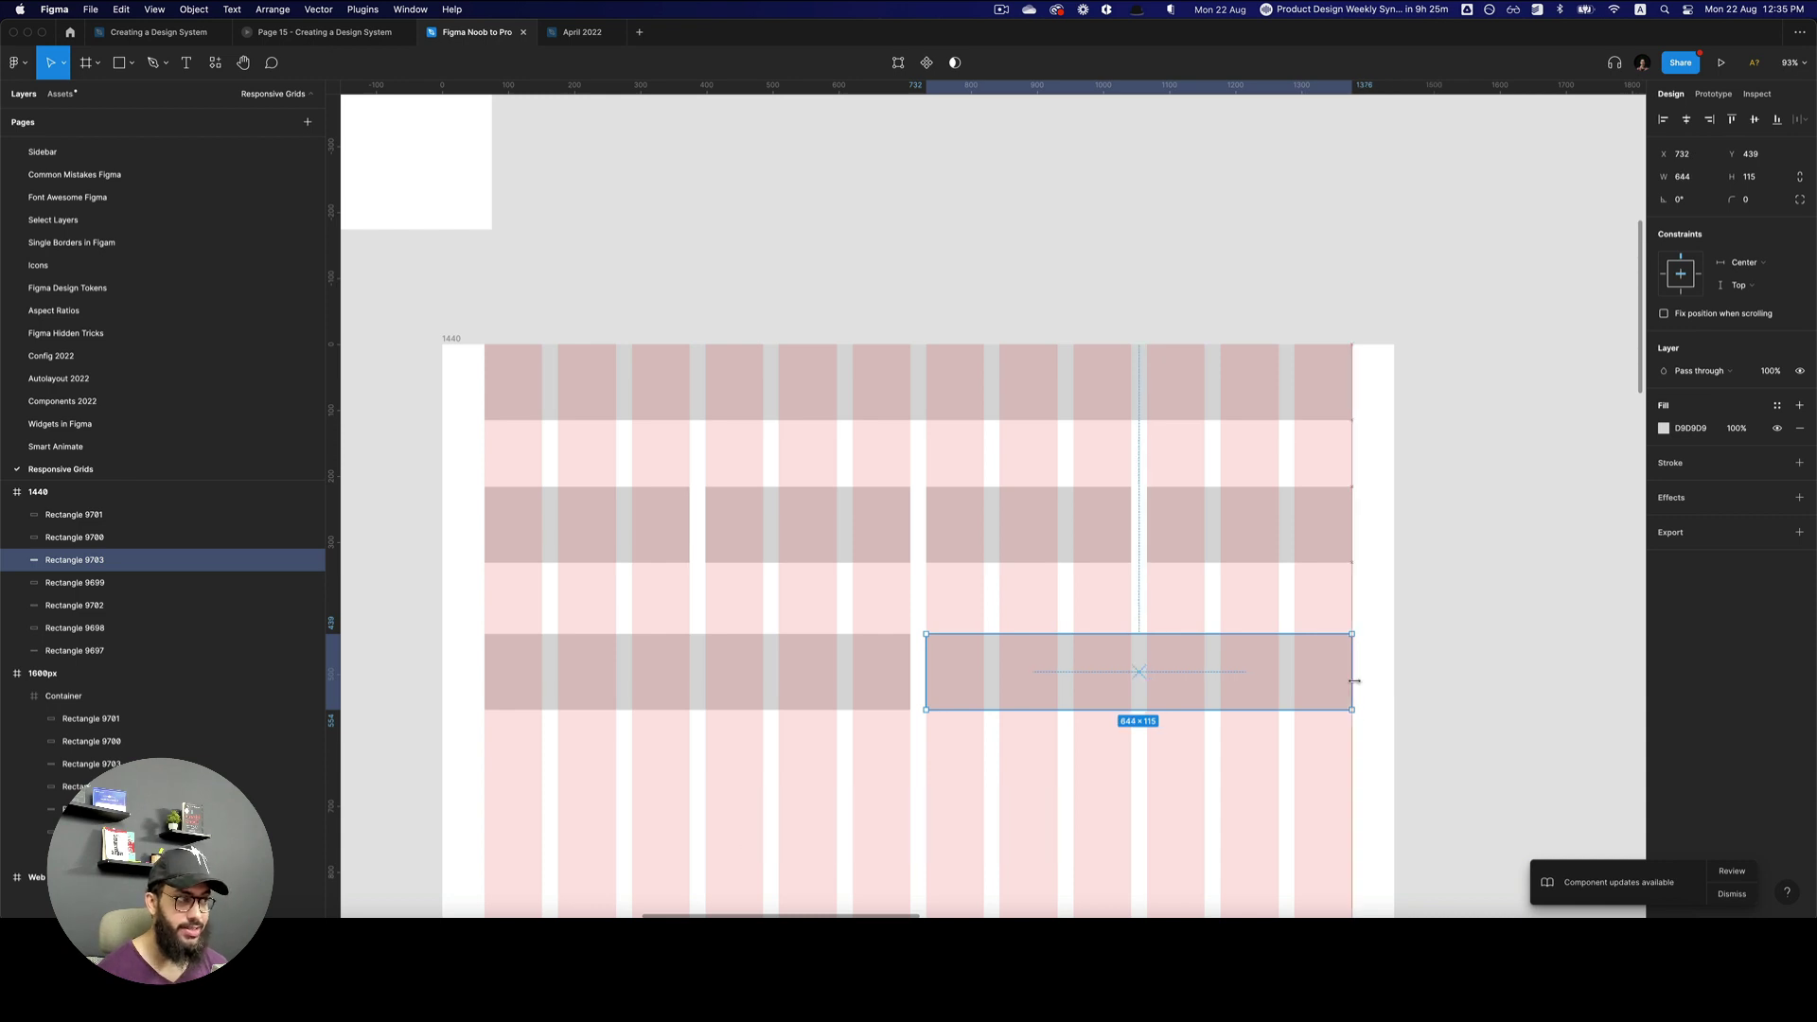
{"action": "scroll", "coordinate": [1355, 681], "scroll_direction": "down", "scroll_amount": 5}
{"action": "left_click", "coordinate": [1488, 669]}
{"action": "scroll", "coordinate": [1428, 608], "scroll_direction": "down", "scroll_amount": 2}
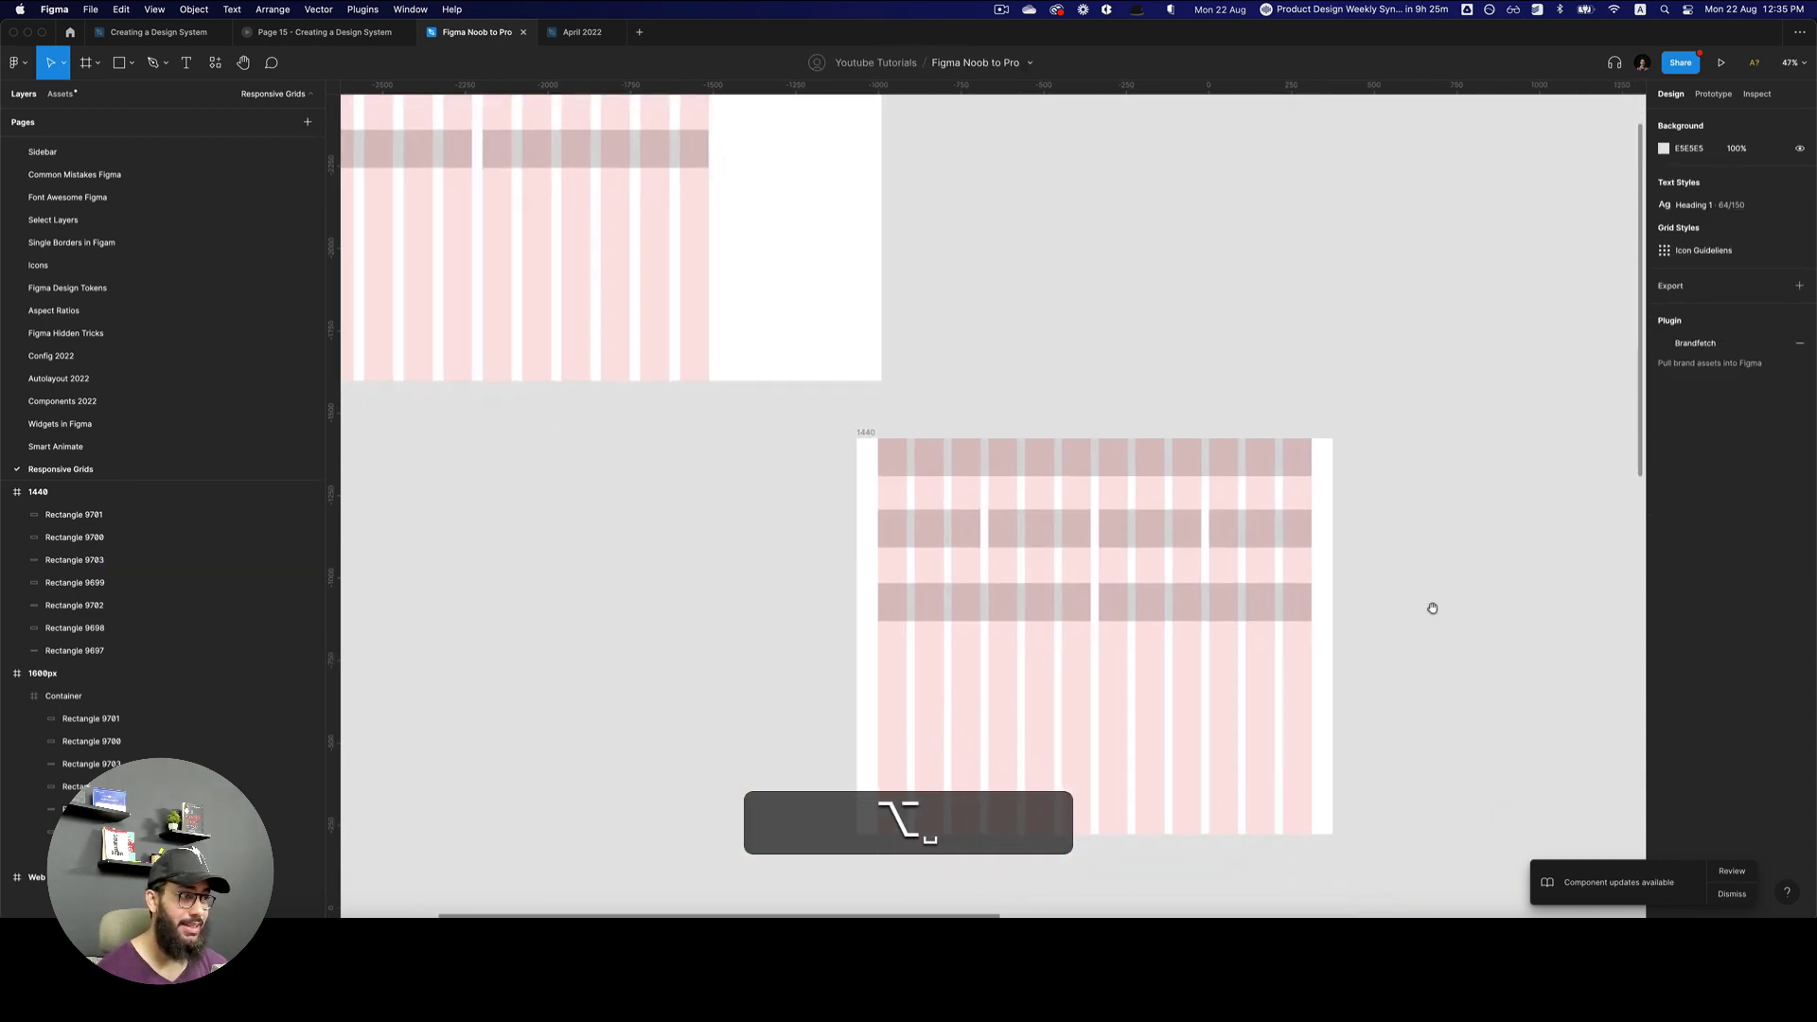
- Give the top block row a Center horizontal constraint and set the second row's vertical constraint
{"action": "left_click", "coordinate": [1063, 453]}
{"action": "left_click", "coordinate": [1762, 264]}
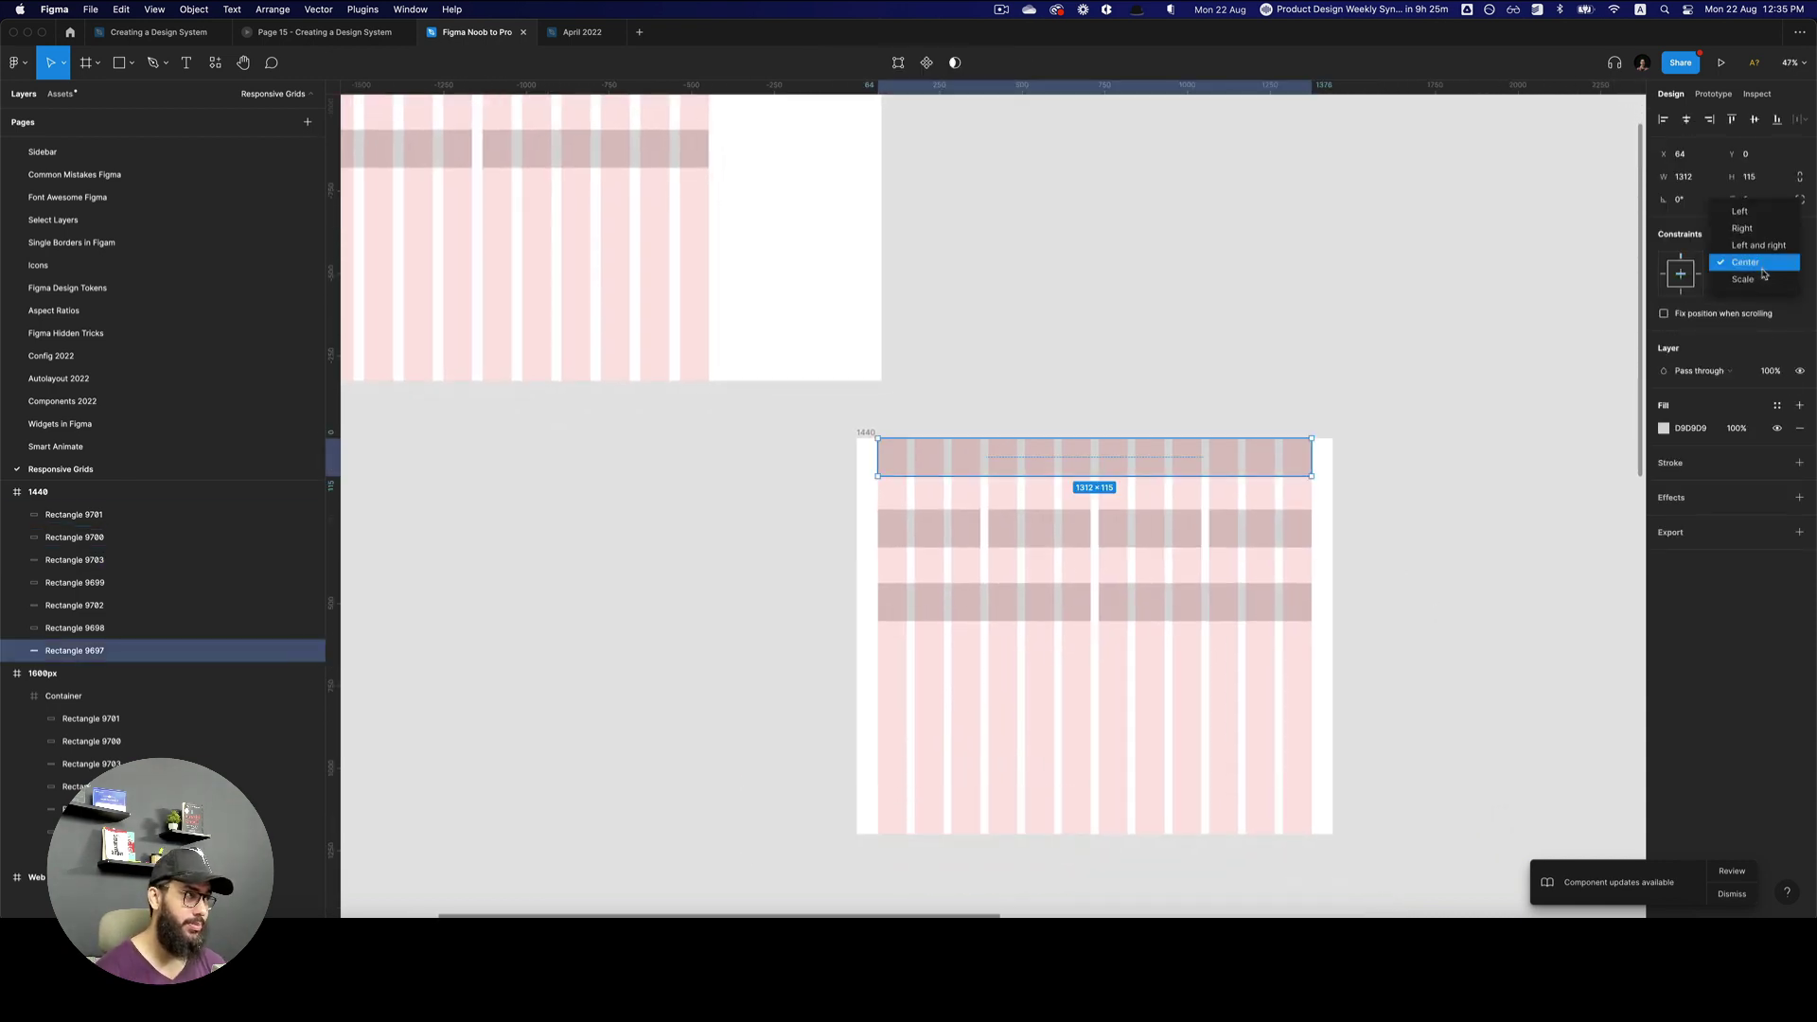
{"action": "left_click", "coordinate": [1760, 280]}
{"action": "left_click", "coordinate": [1257, 526], "text": "super"}
{"action": "left_click", "coordinate": [1150, 527], "text": "shift+super"}
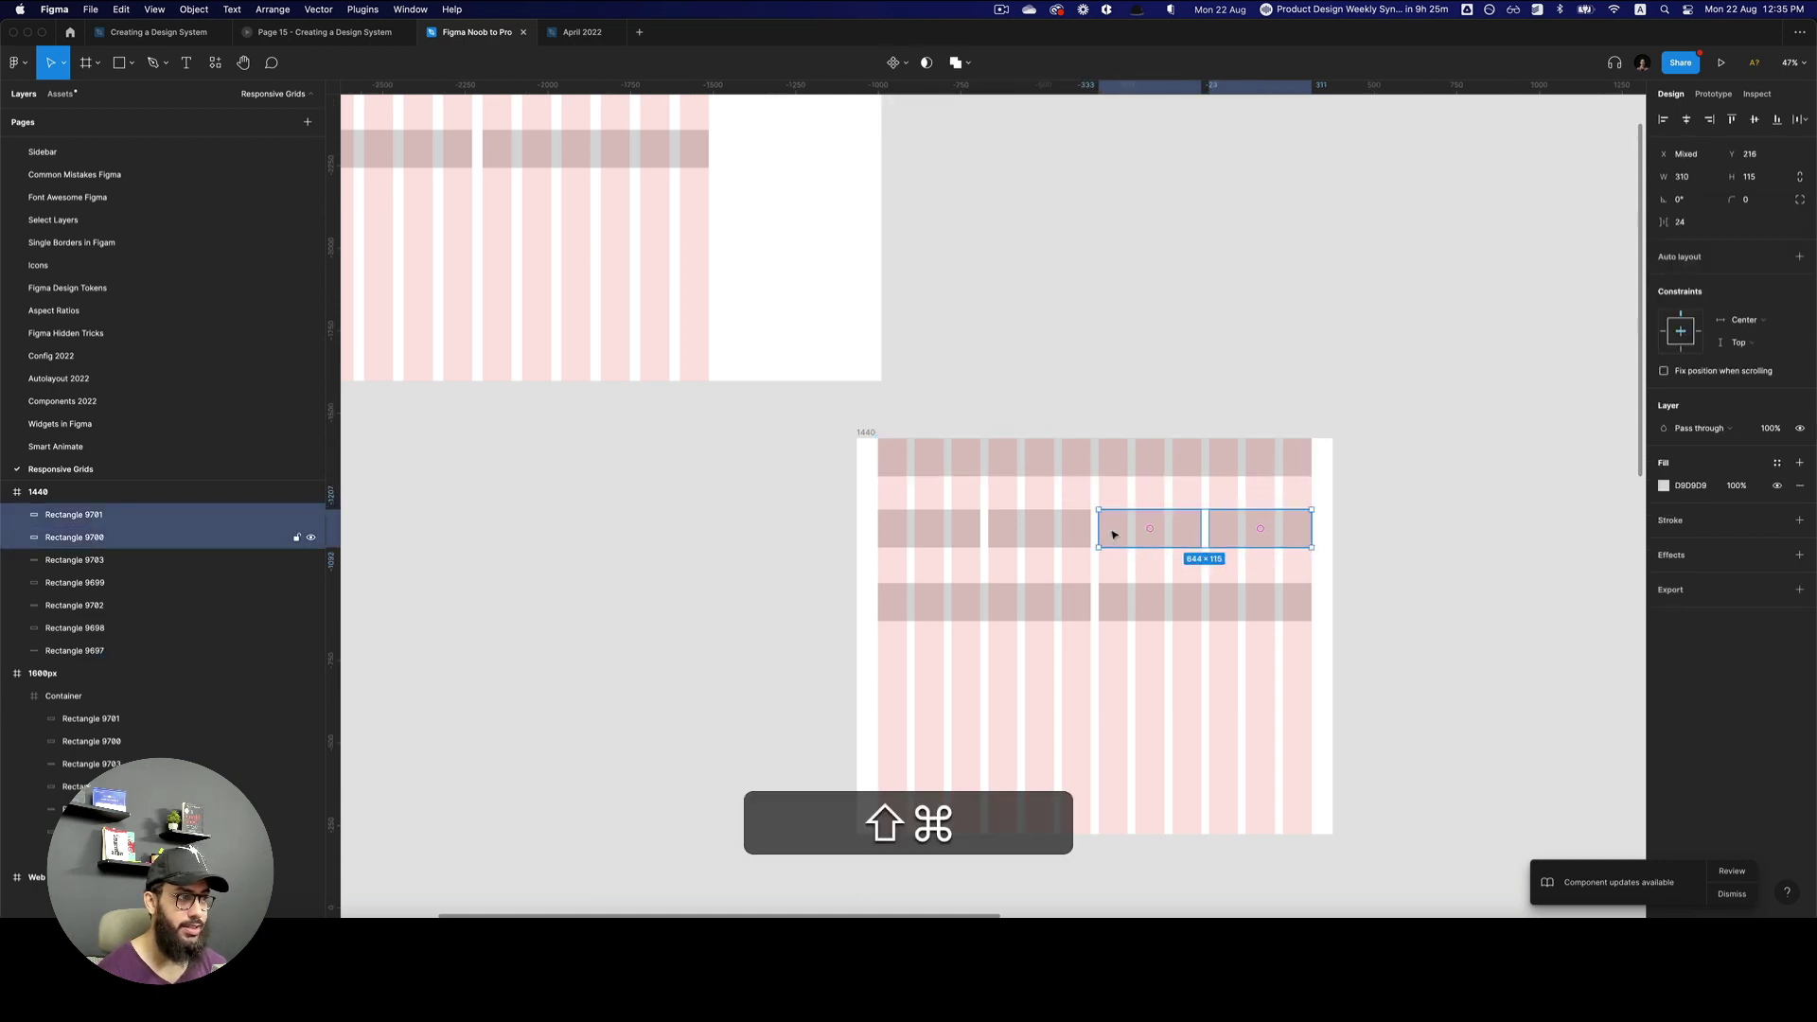
{"action": "left_click", "coordinate": [1039, 527], "text": "shift+super"}
{"action": "left_click", "coordinate": [951, 529], "text": "shift+super"}
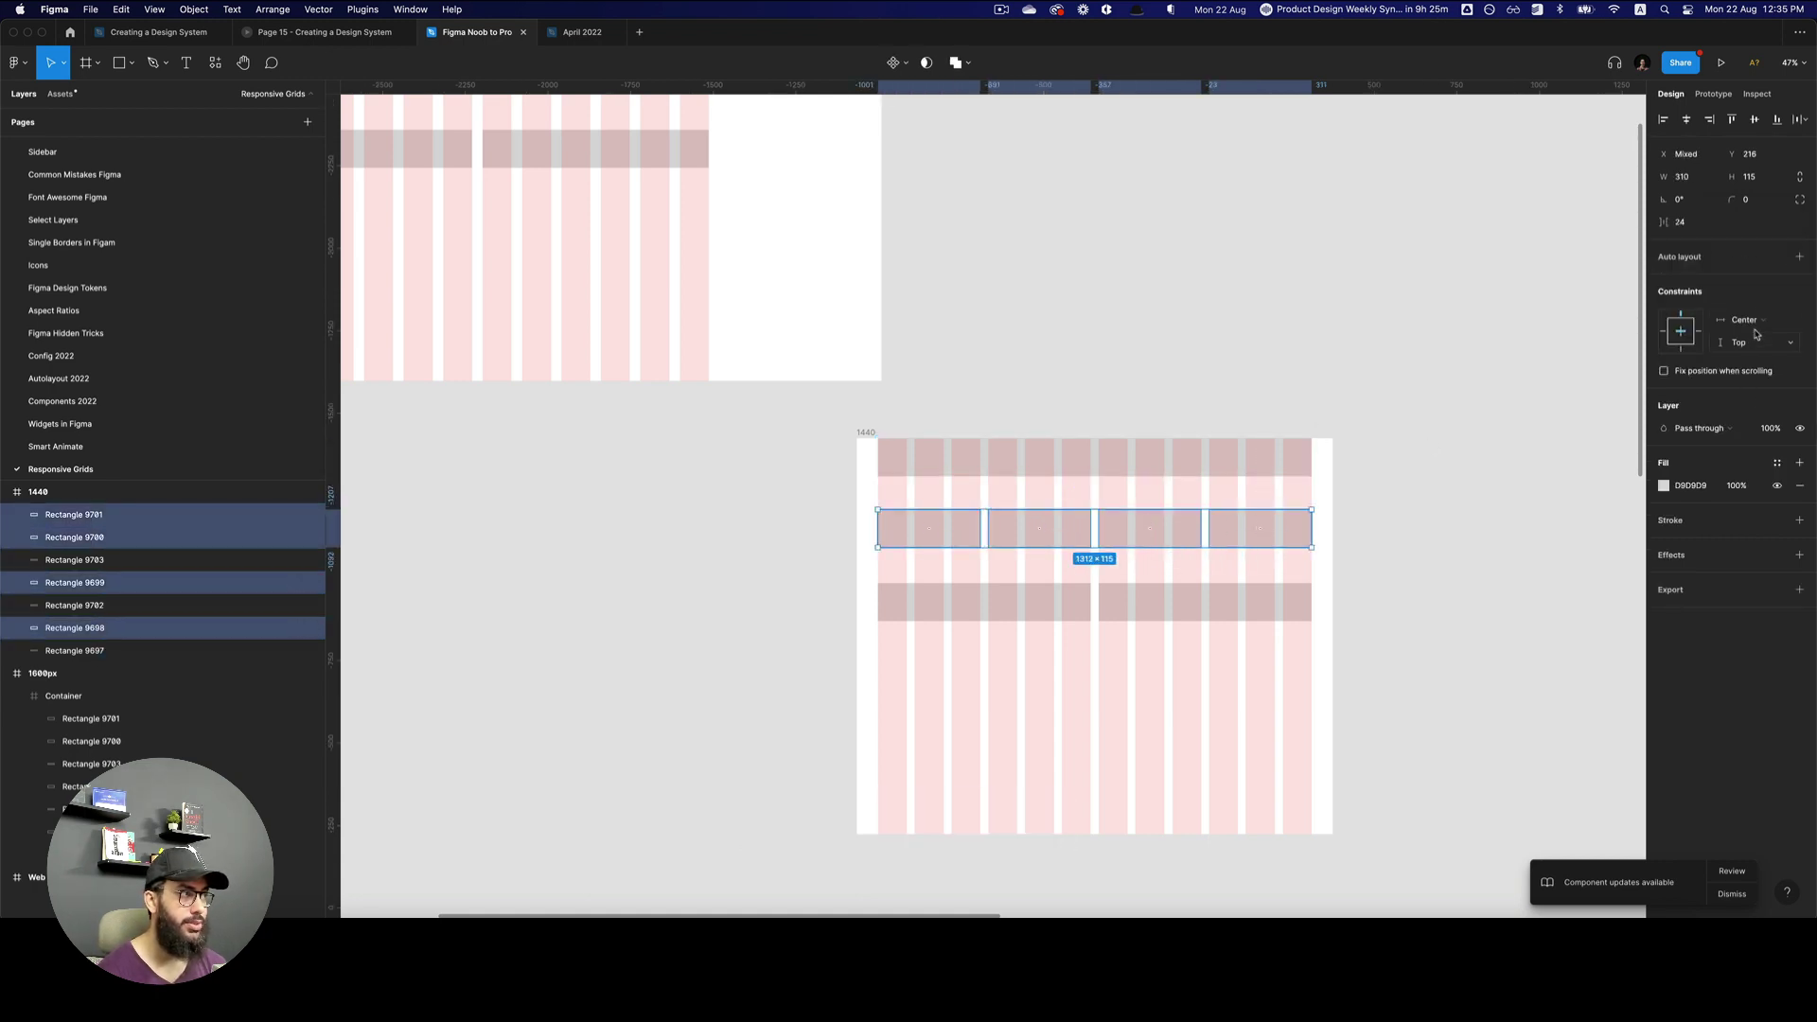
{"action": "left_click", "coordinate": [1750, 345]}
{"action": "left_click", "coordinate": [1750, 338]}
- Set the constraint for the two bottom-row blocks
{"action": "left_click", "coordinate": [1148, 615], "text": "super"}
{"action": "left_click", "coordinate": [984, 602], "text": "shift+super"}
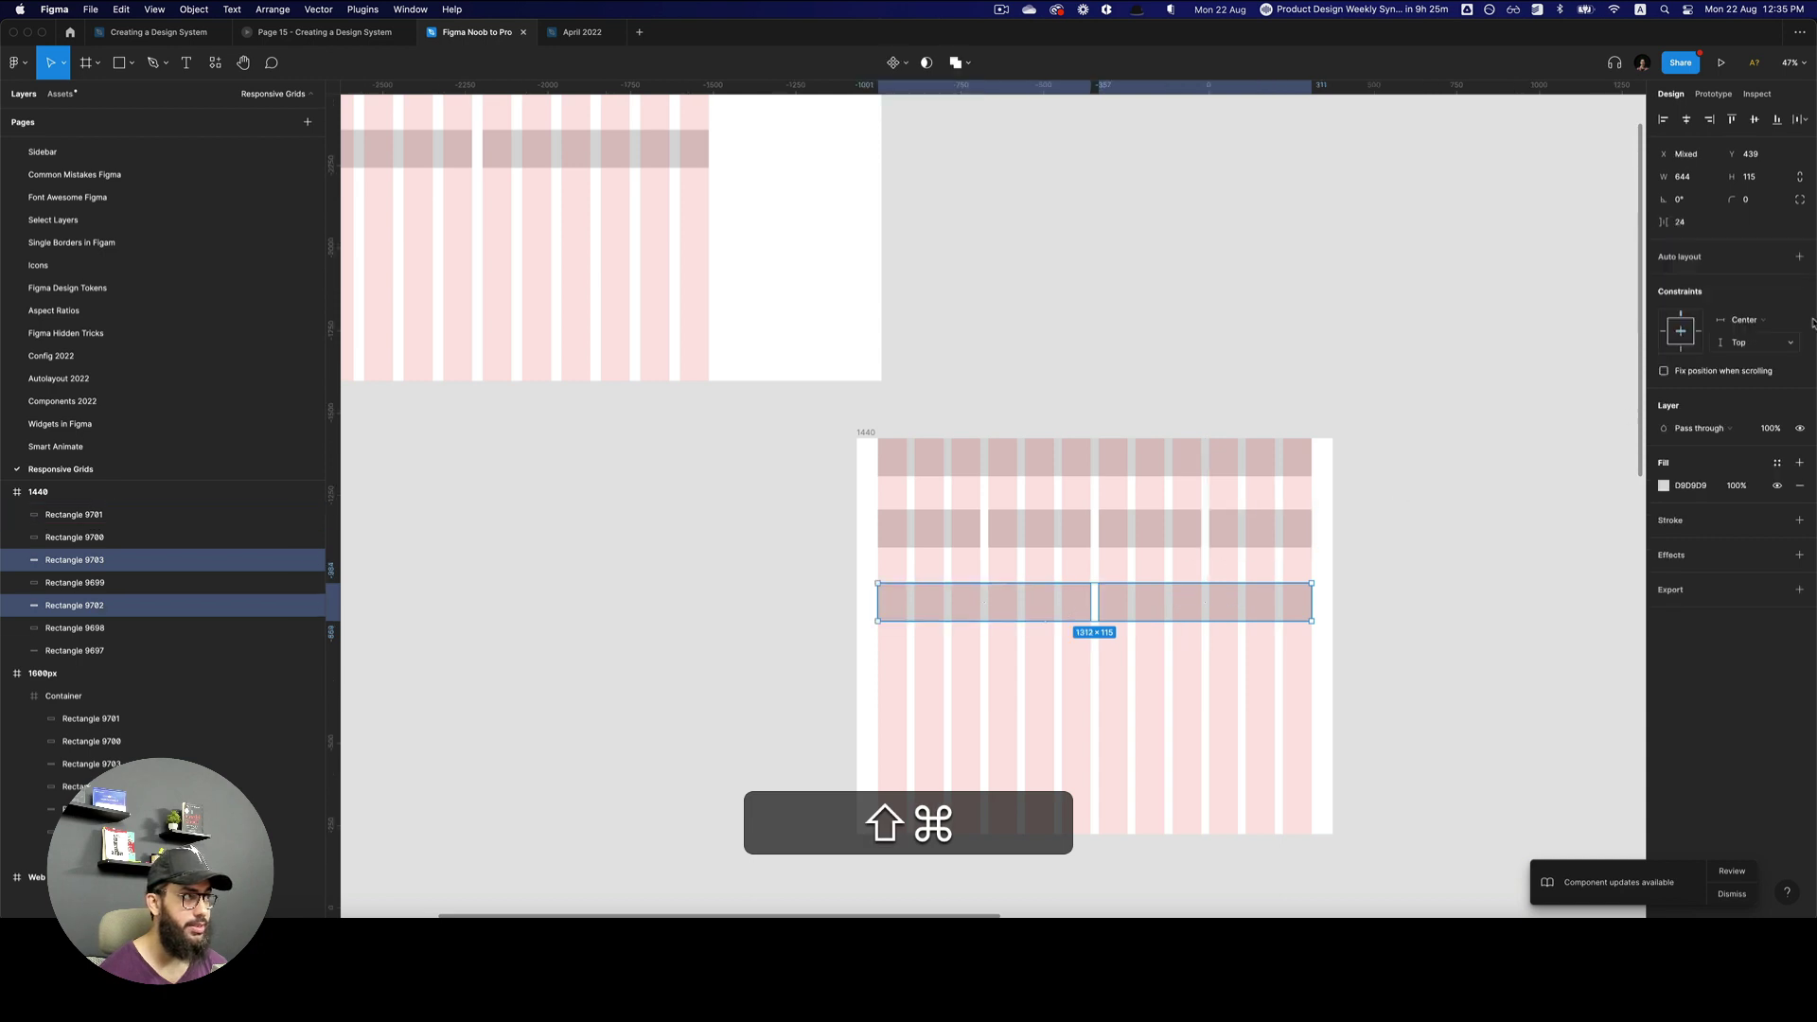
{"action": "left_click", "coordinate": [1743, 284]}
{"action": "left_click", "coordinate": [1744, 327]}
{"action": "left_click", "coordinate": [1437, 570]}
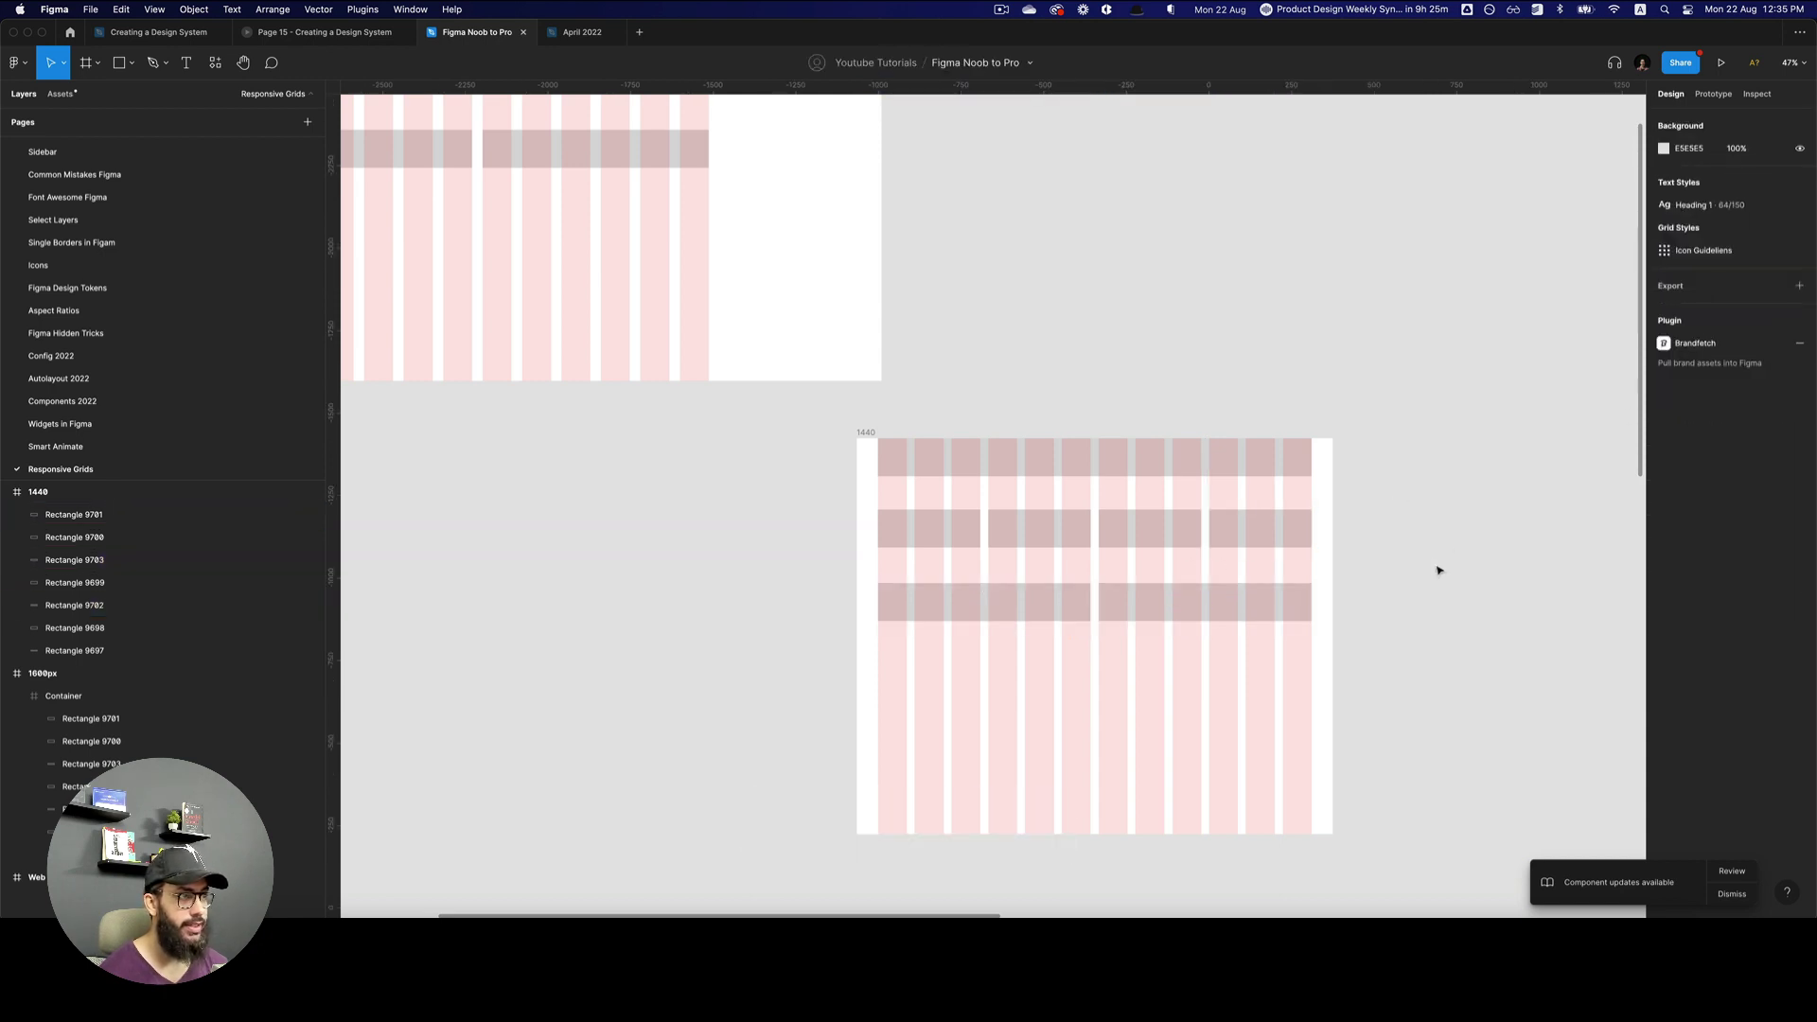
- Test the constraints by narrowing frame 1440, undo back to 1440 wide, and select all seven blocks
{"action": "left_click", "coordinate": [866, 432]}
{"action": "key", "text": "z"}
{"action": "left_click", "coordinate": [1317, 642]}
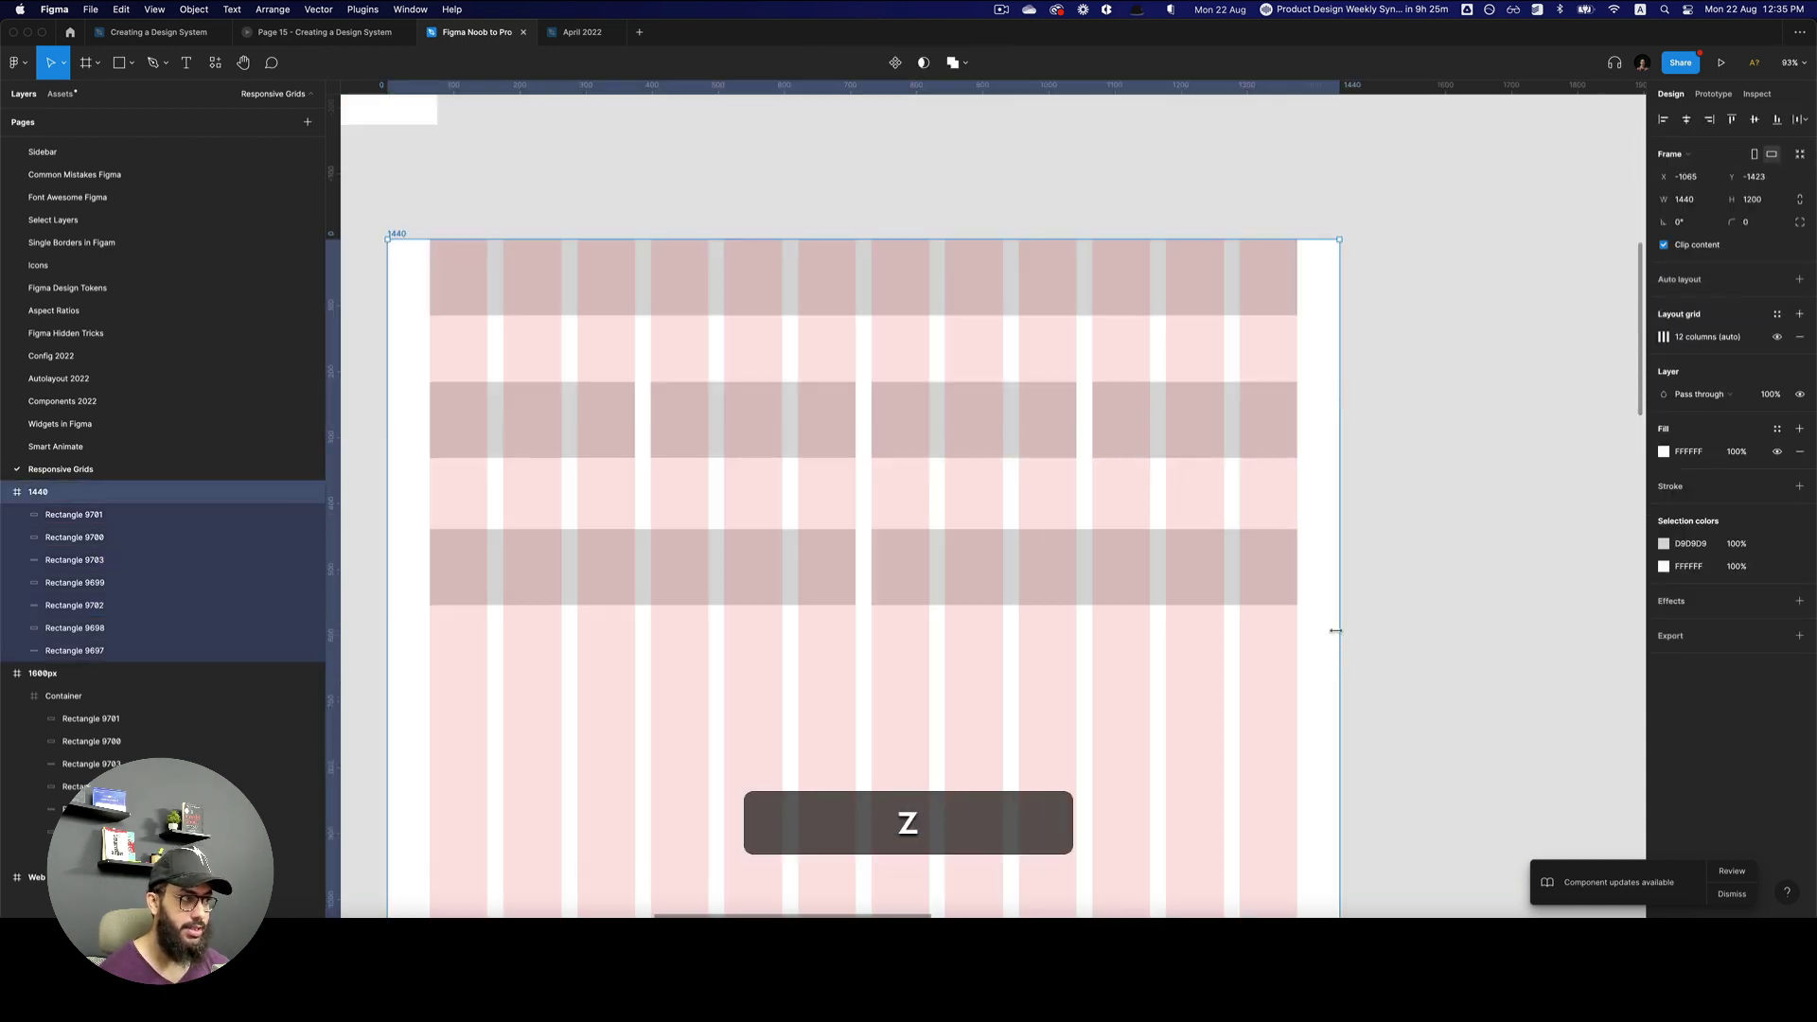
{"action": "left_click_drag", "start_coordinate": [1334, 630], "coordinate": [1117, 634]}
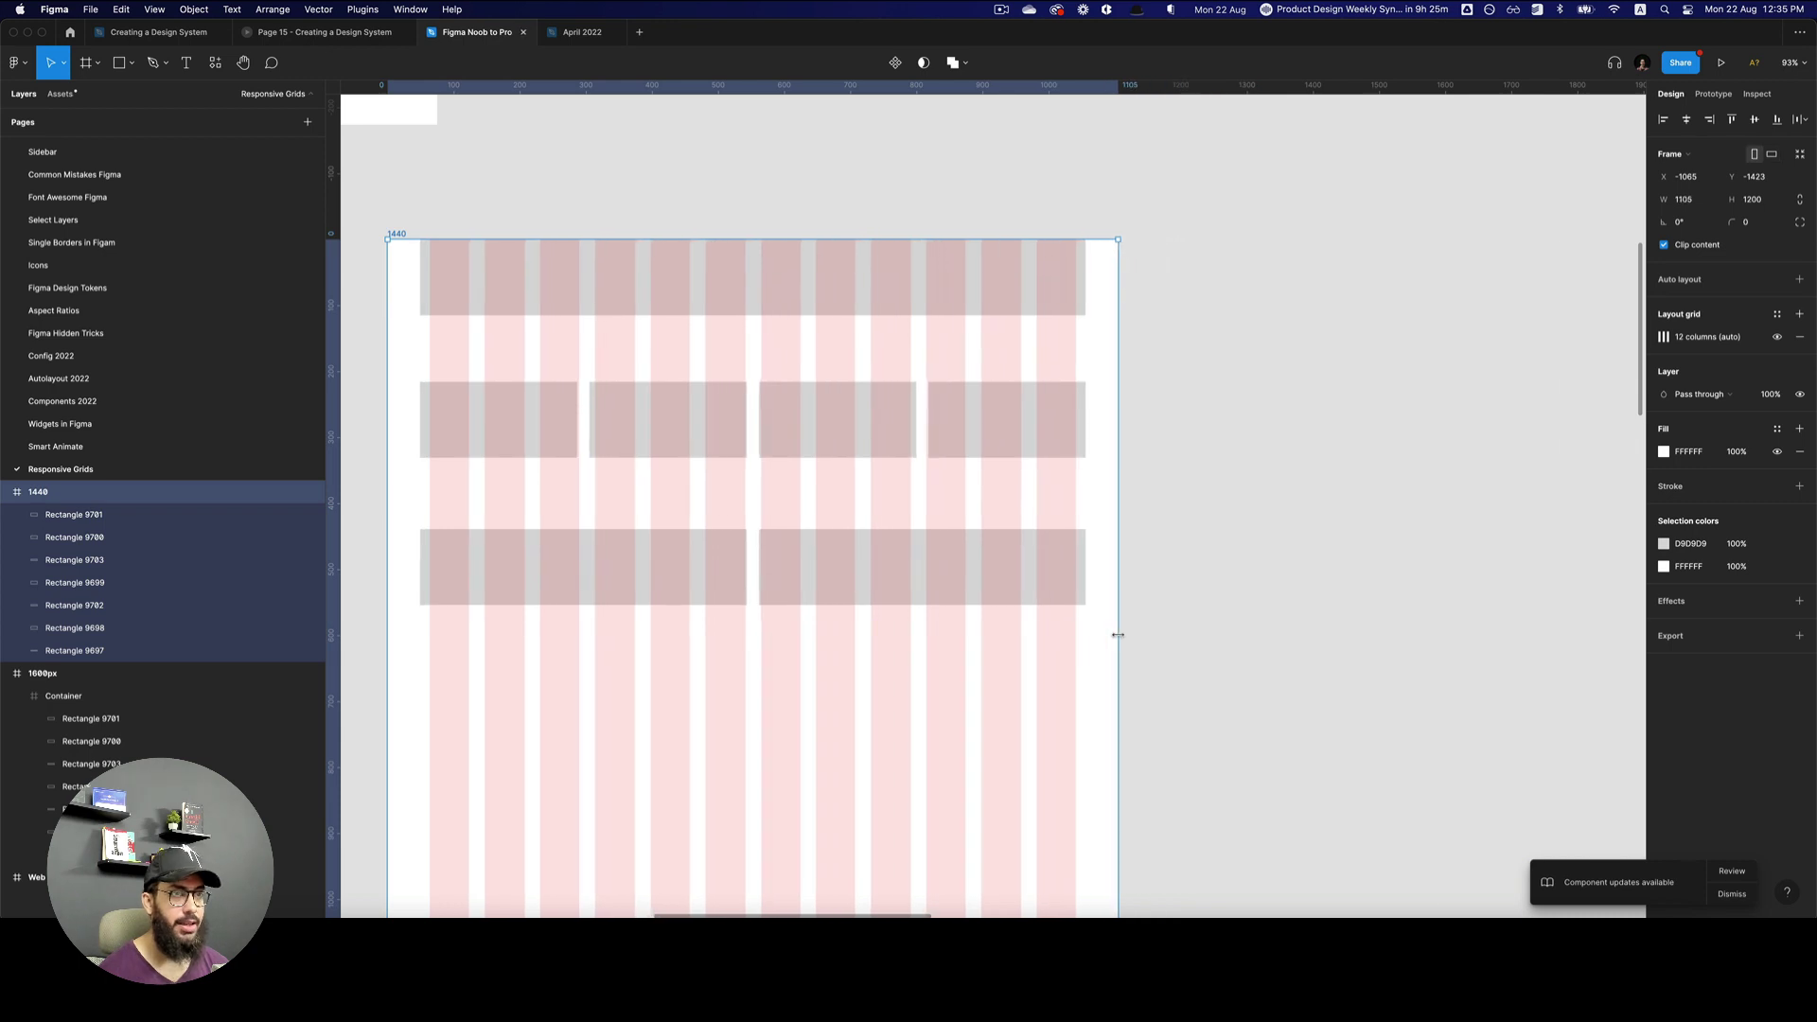
{"action": "left_click", "coordinate": [1084, 578]}
{"action": "key", "text": "super+z"}
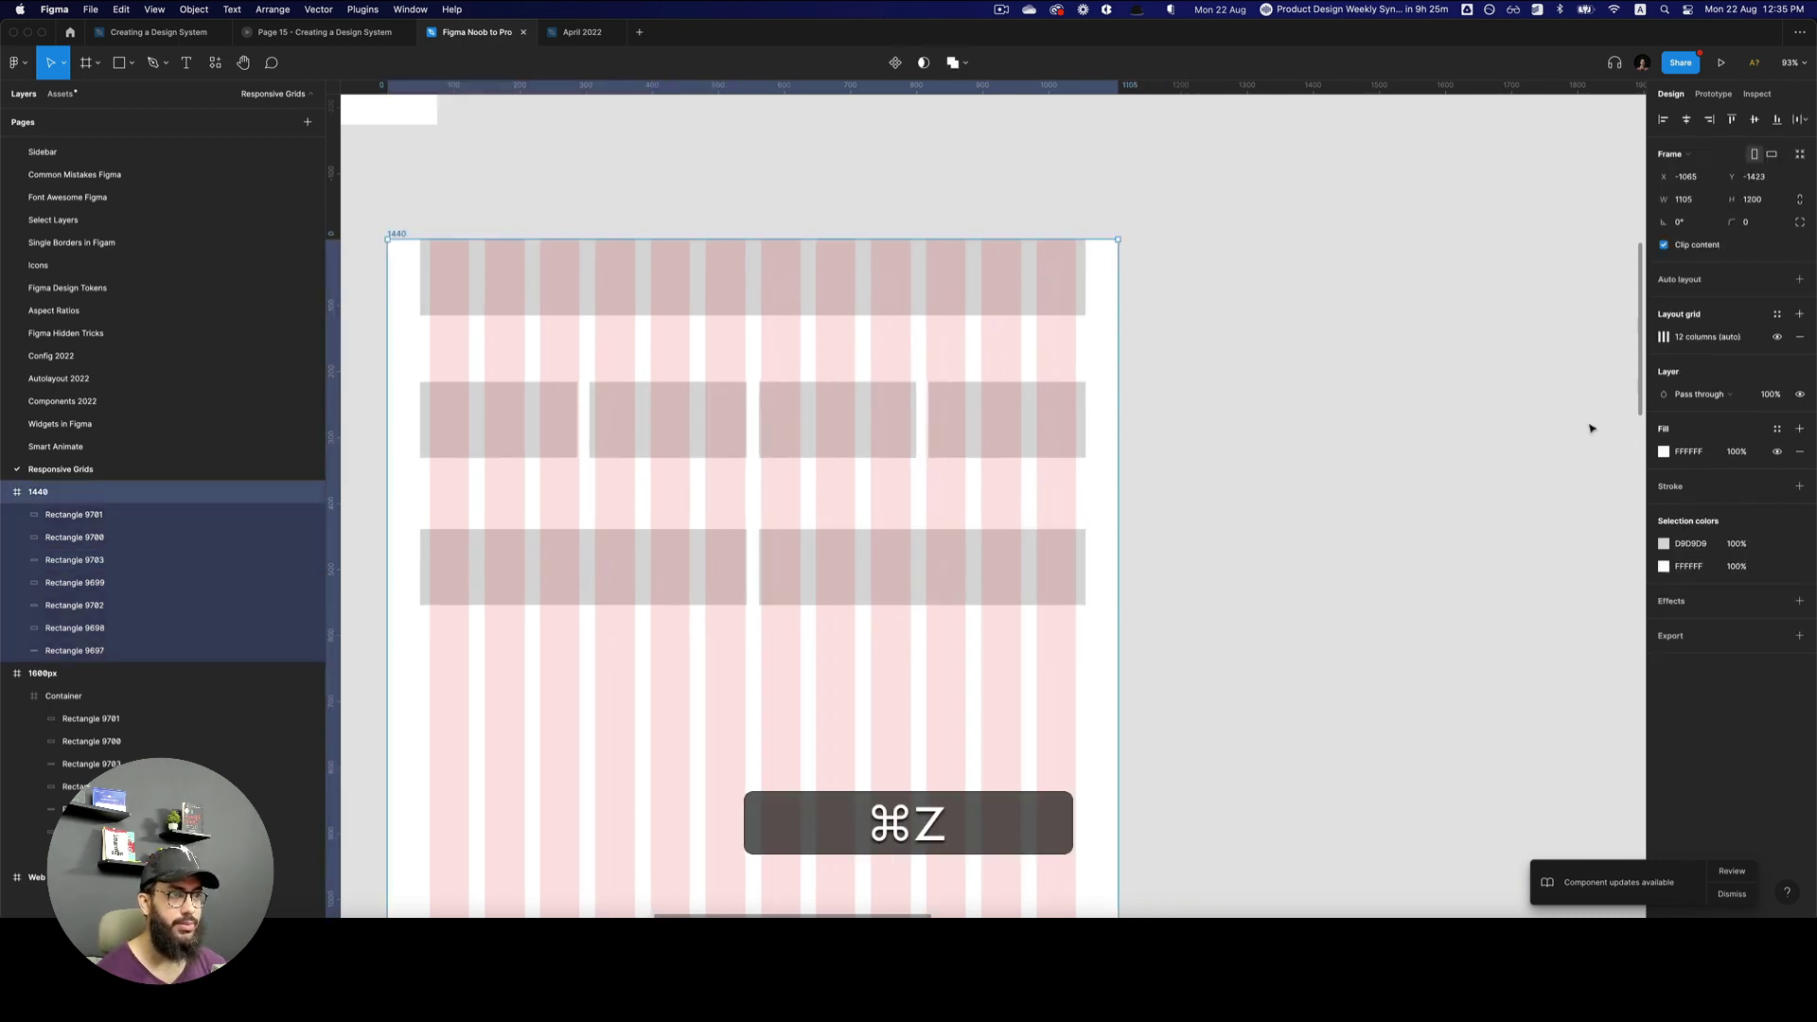
{"action": "key", "text": "super+z"}
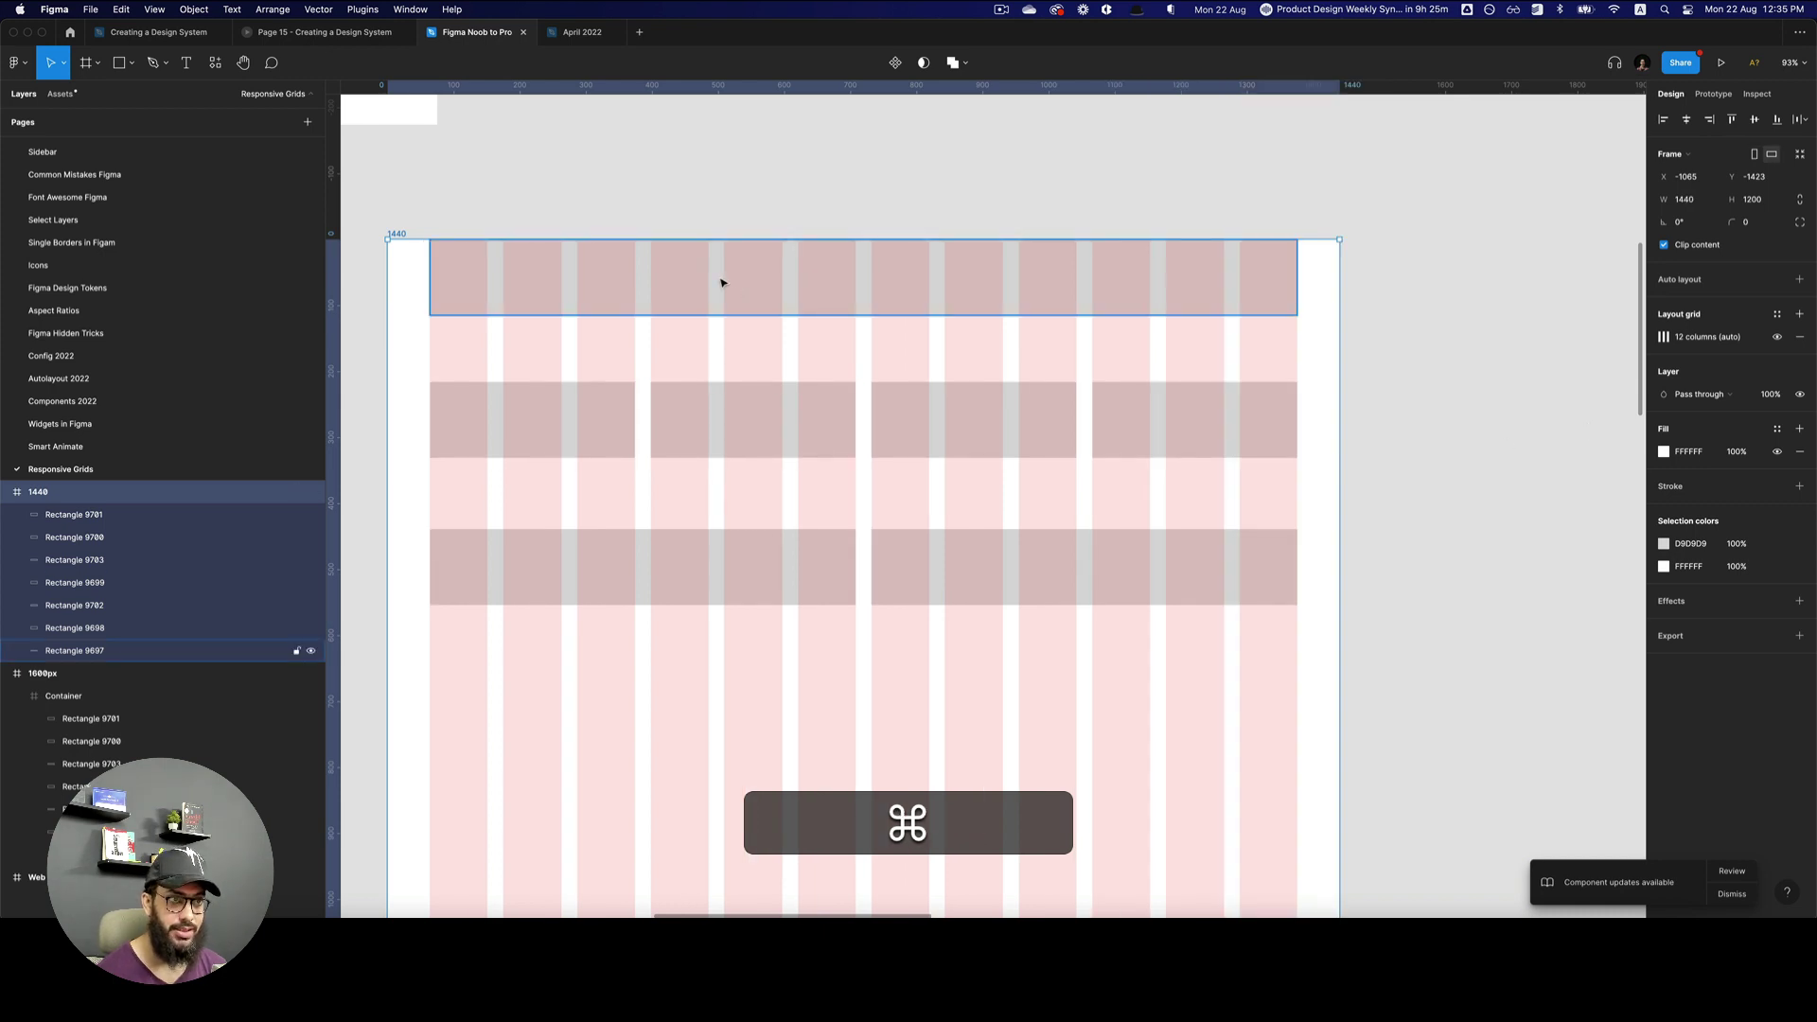
{"action": "key", "text": "Escape"}
{"action": "left_click_drag", "start_coordinate": [1297, 719], "coordinate": [531, 236]}
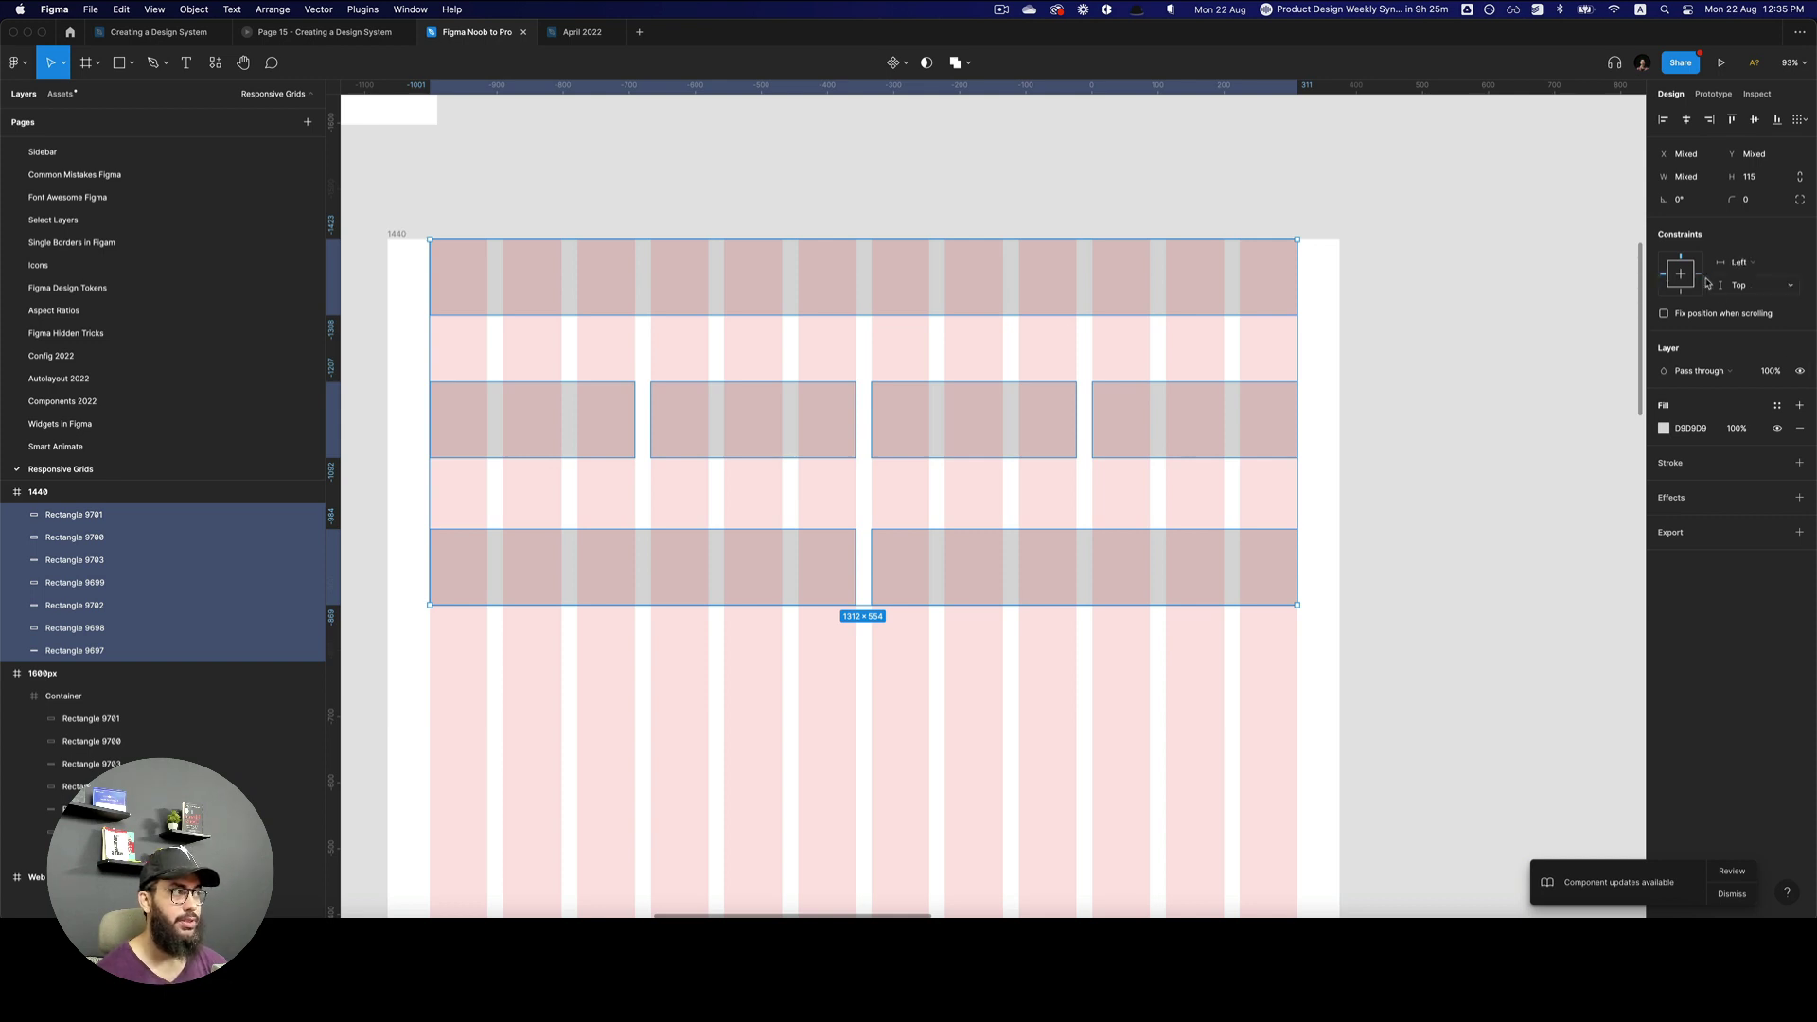
- Set the selected blocks' horizontal constraint to Left and right
{"action": "left_click", "coordinate": [1766, 269]}
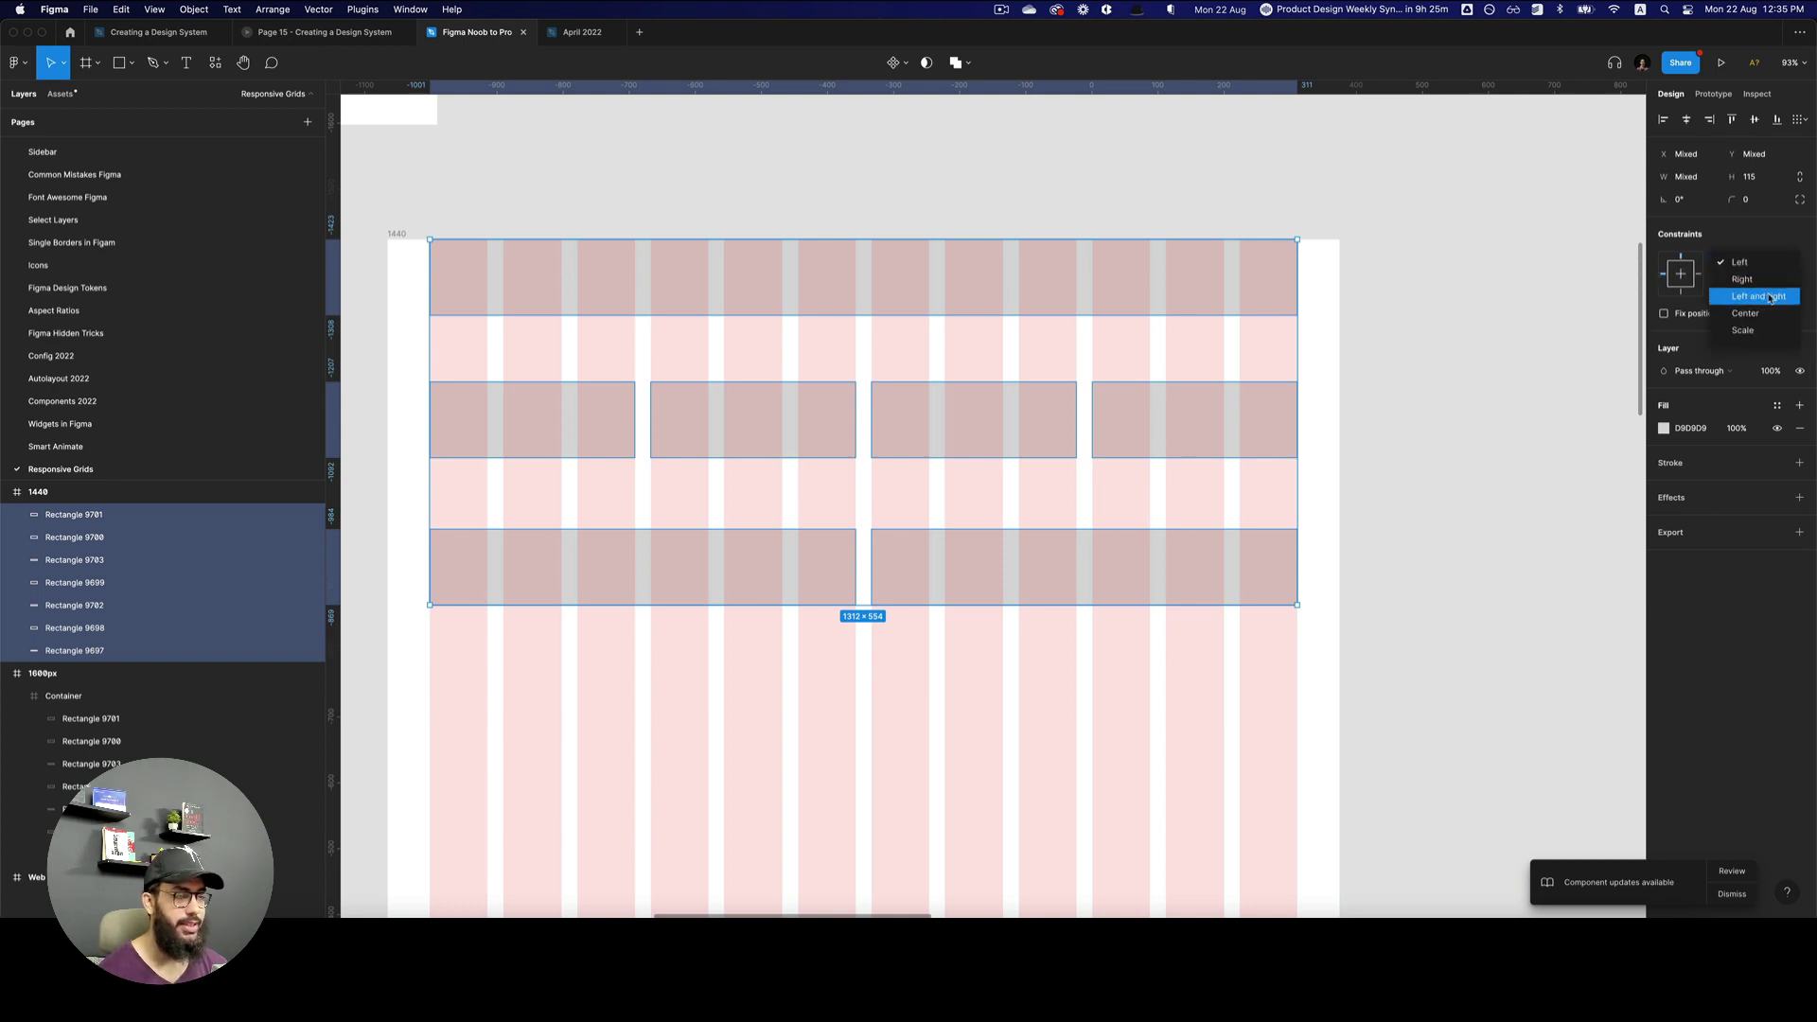
{"action": "left_click", "coordinate": [1758, 296]}
{"action": "key", "text": "Escape"}
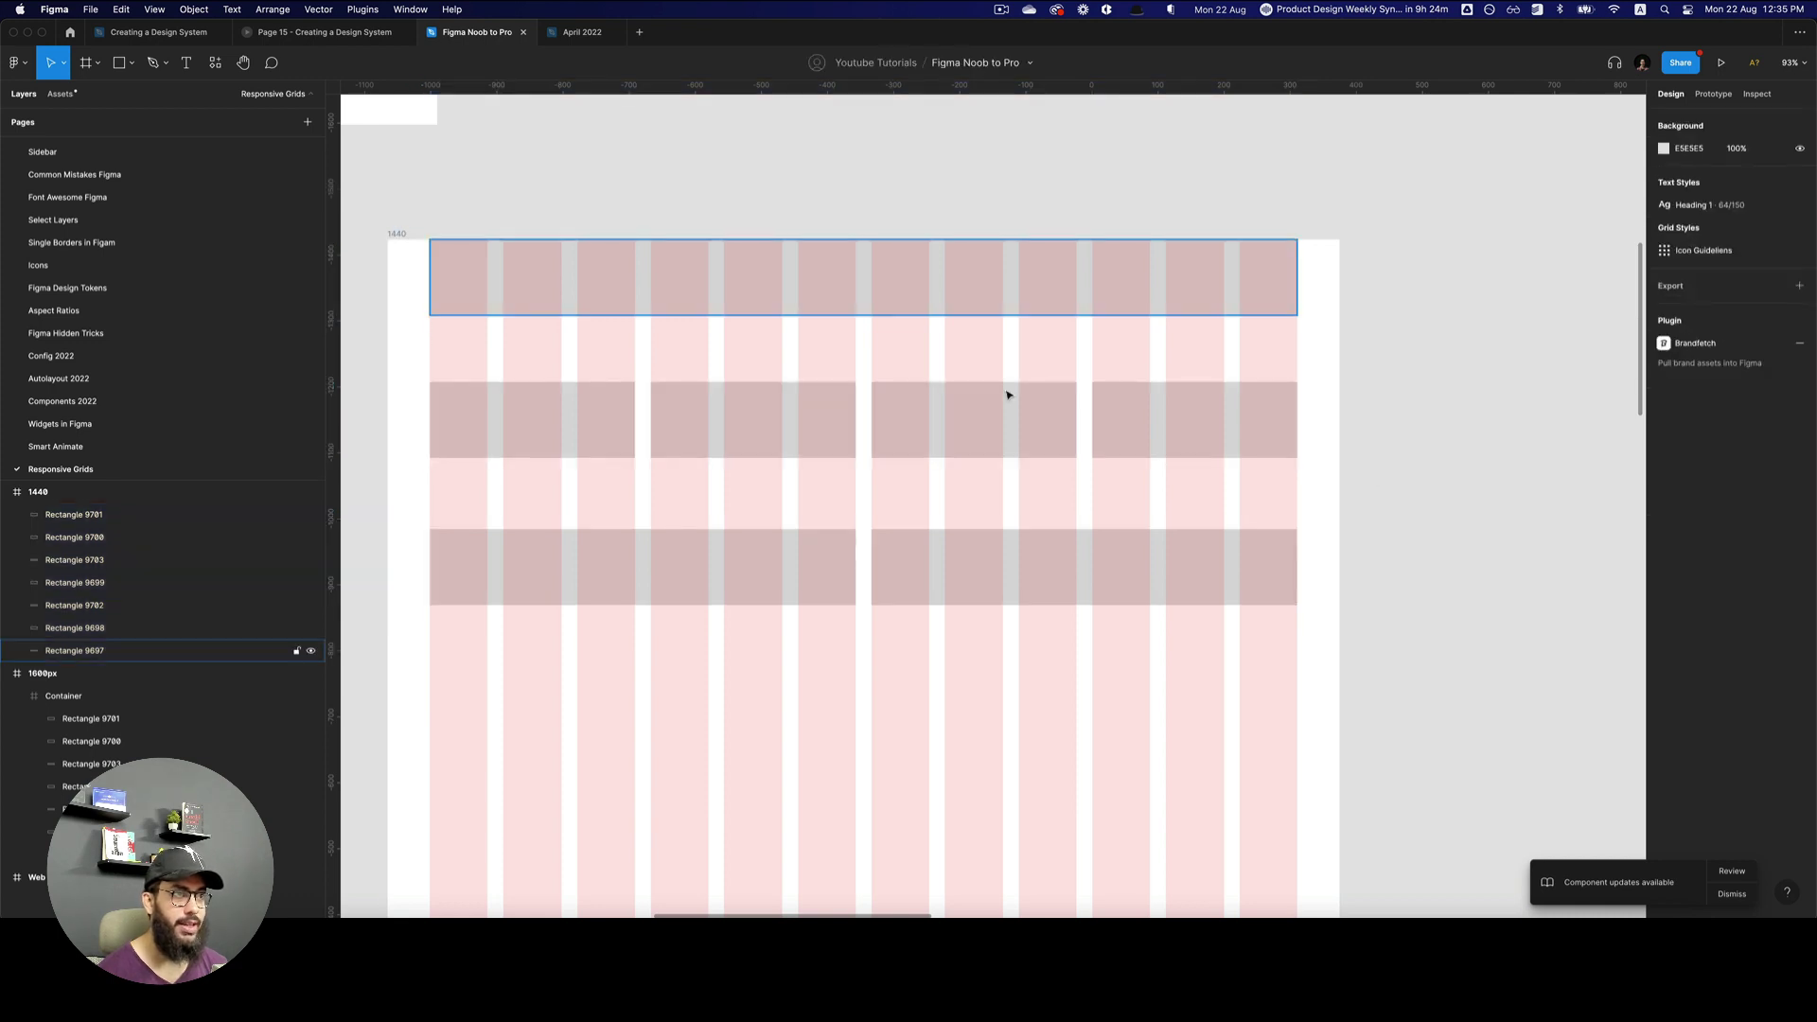
- Resize the 1440 frame's width to 1271 to test the stretching
{"action": "left_click", "coordinate": [400, 235]}
{"action": "left_click", "coordinate": [399, 235]}
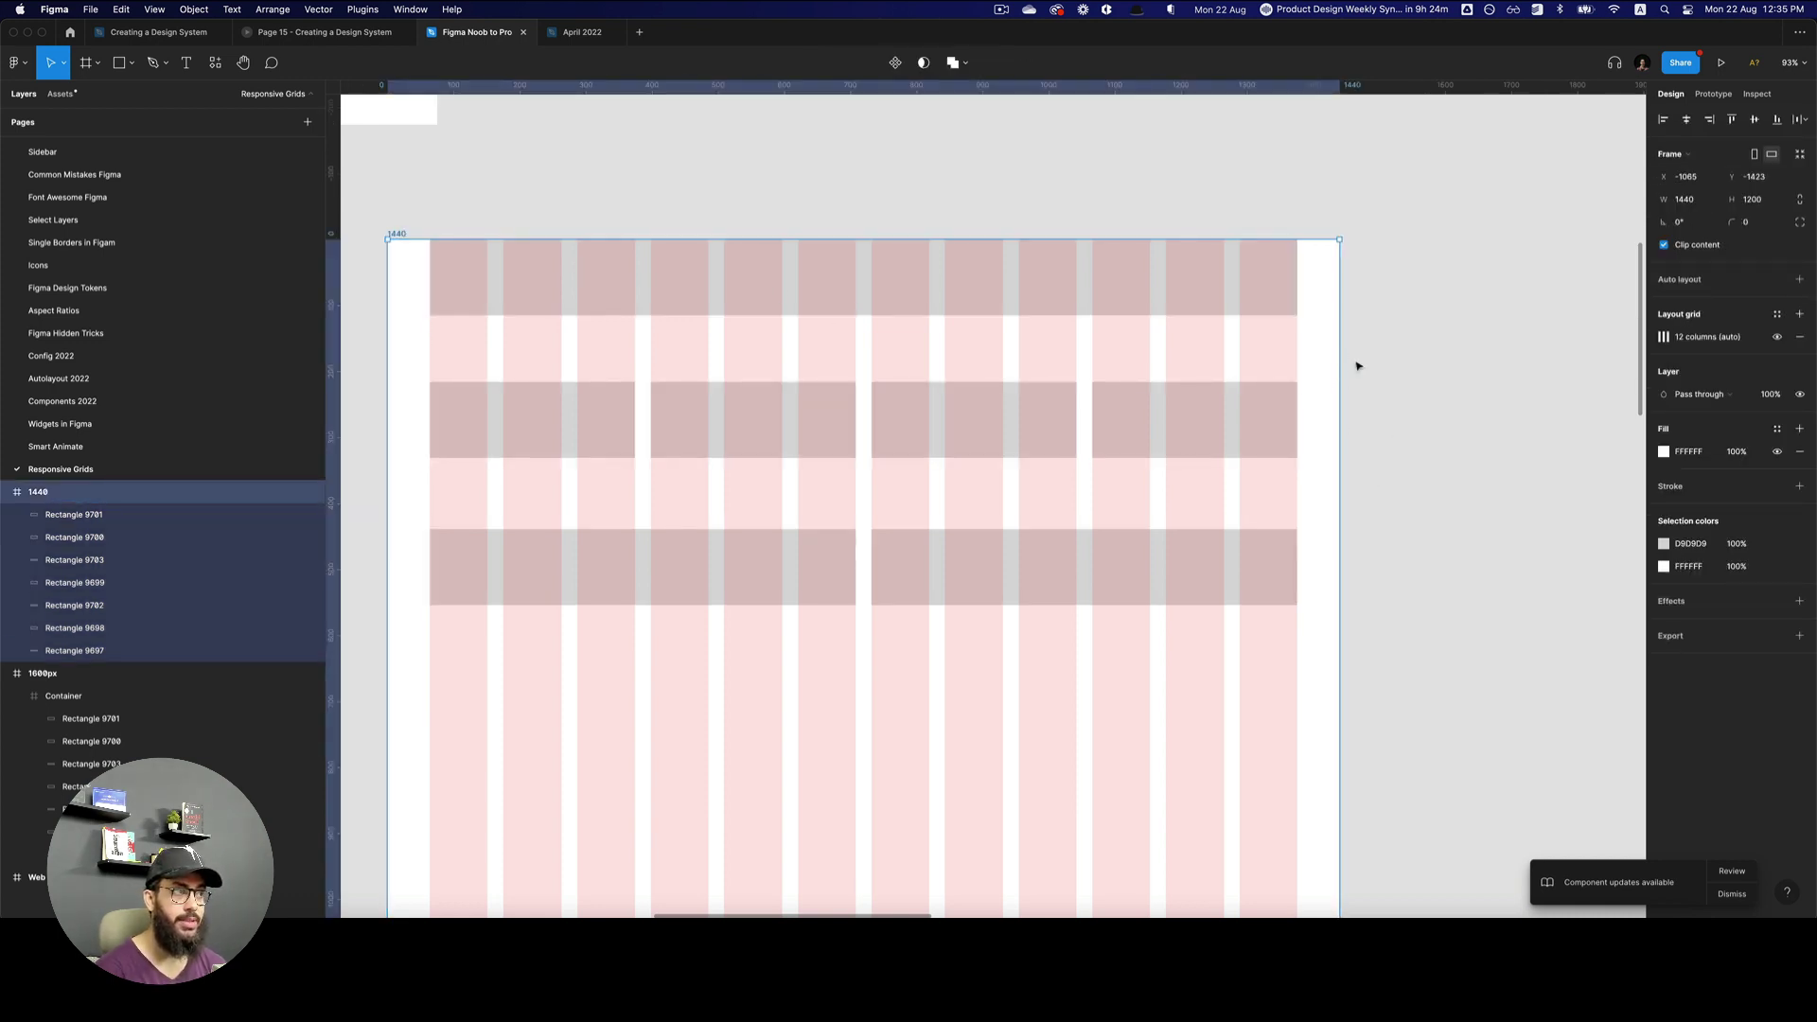
{"action": "left_click_drag", "start_coordinate": [1342, 362], "coordinate": [1227, 389]}
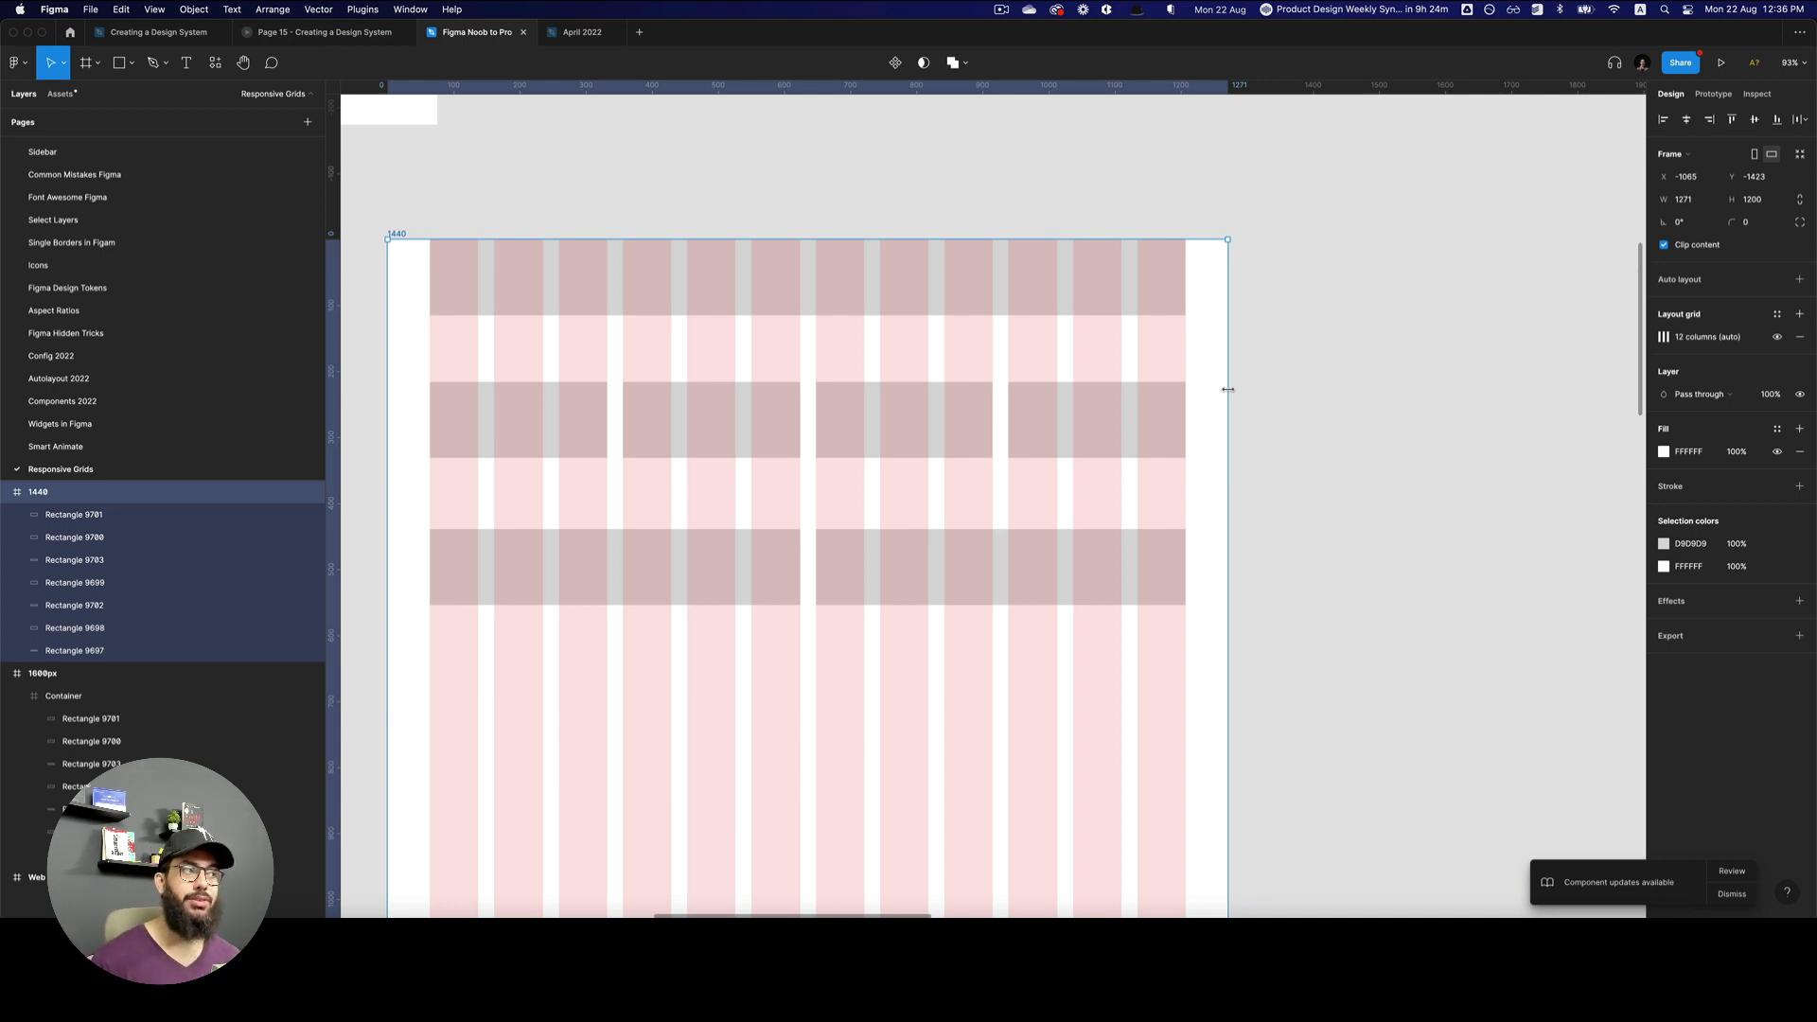
{"action": "scroll", "coordinate": [1227, 389], "scroll_direction": "down", "scroll_amount": 6}
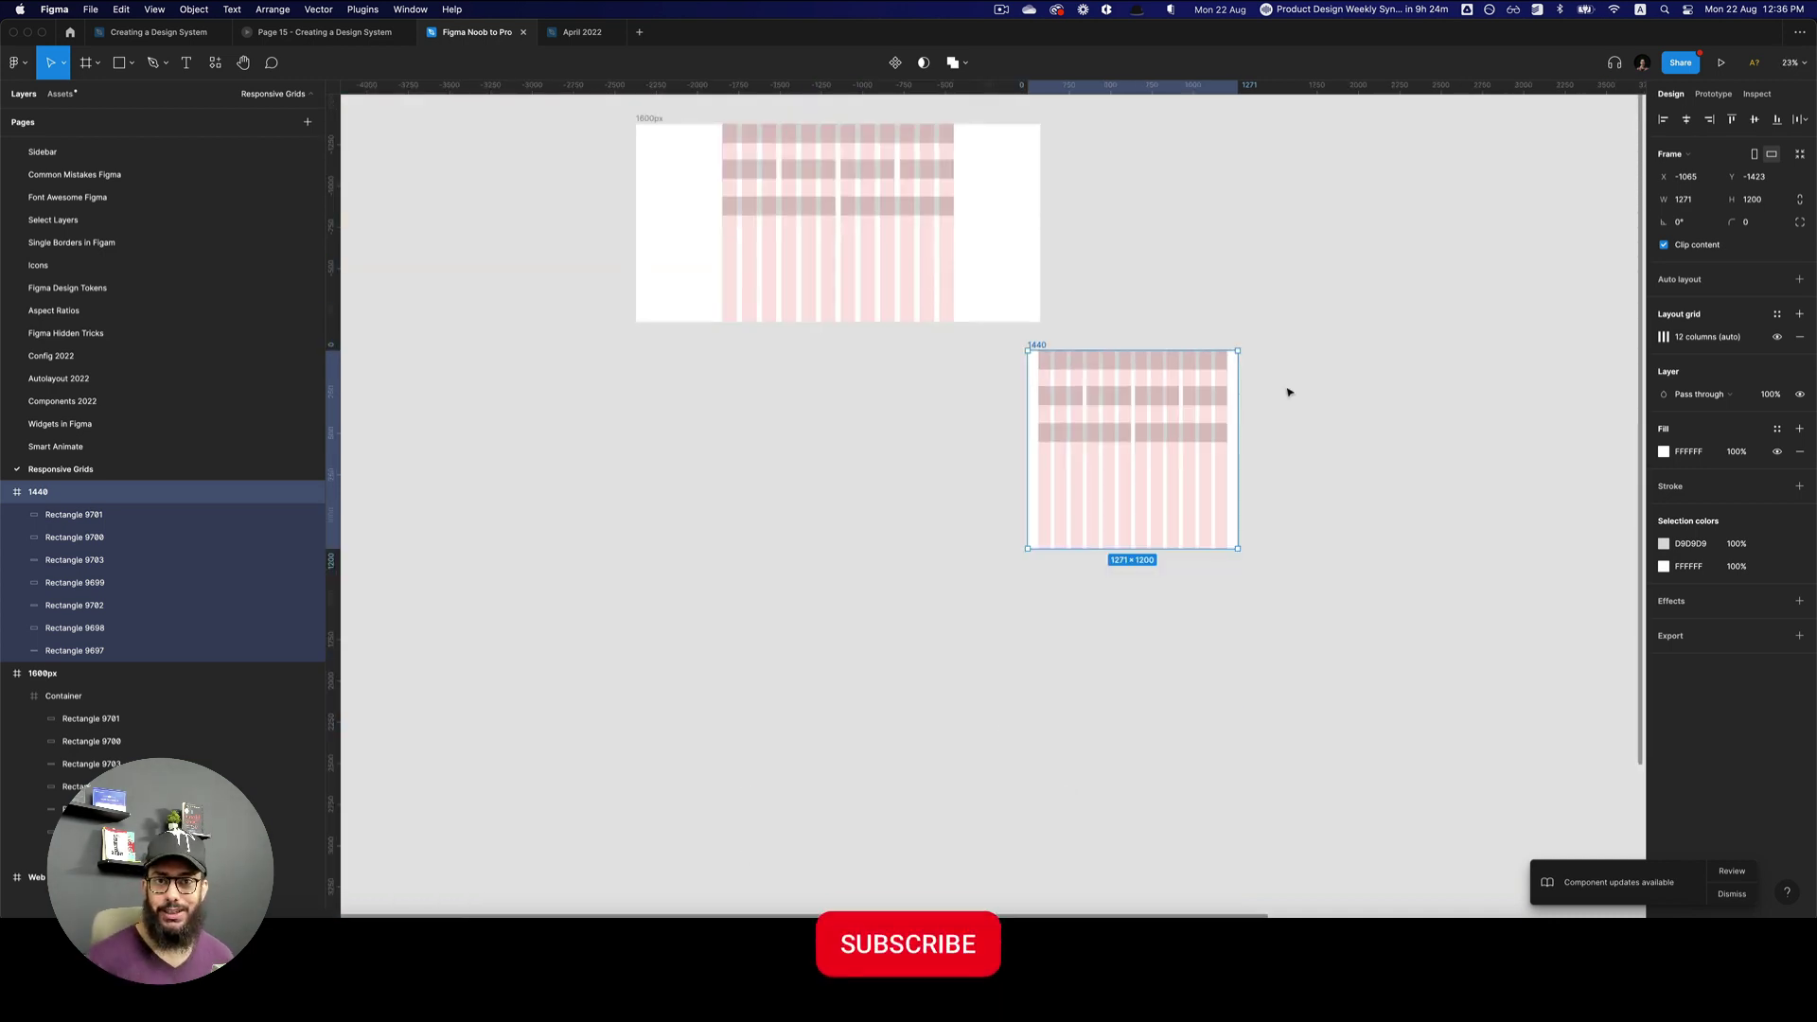
{"action": "key", "text": "z"}
{"action": "scroll", "coordinate": [1297, 356], "scroll_direction": "up", "scroll_amount": 2}
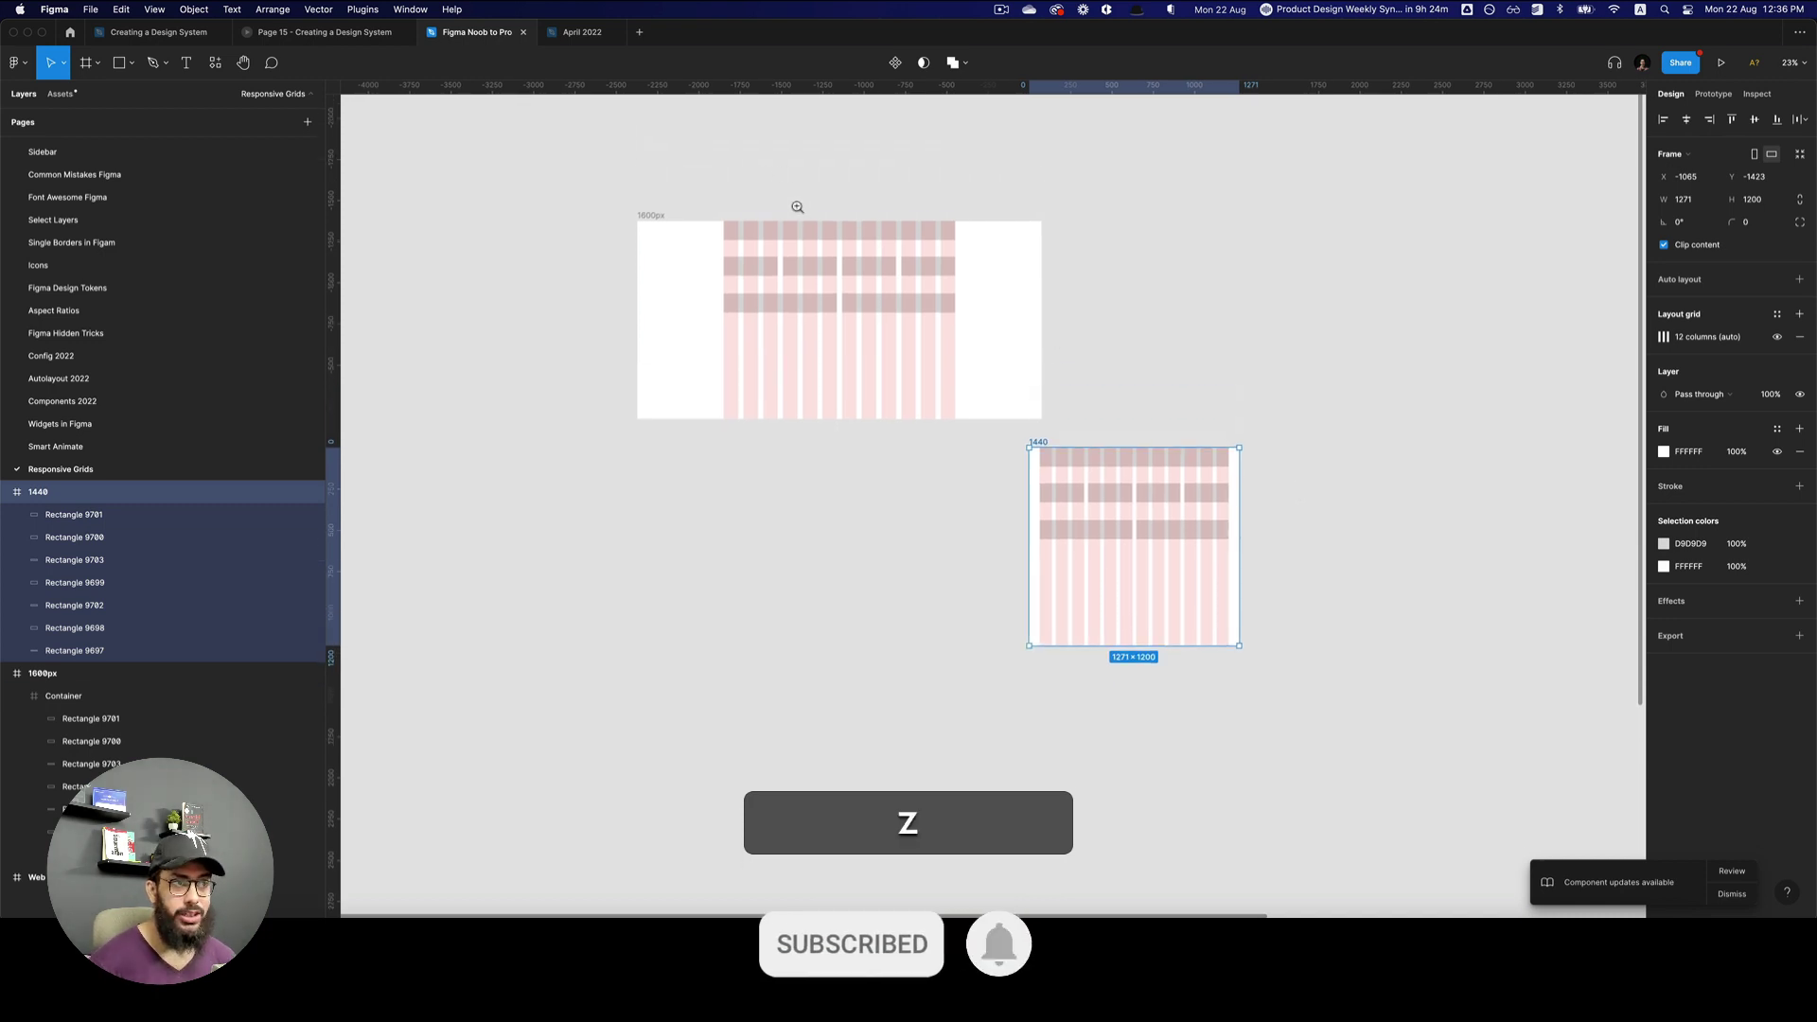
- Add auto layout to the Container in the 1600px frame with Shift+A
{"action": "left_click", "coordinate": [798, 206]}
{"action": "left_click", "coordinate": [806, 268]}
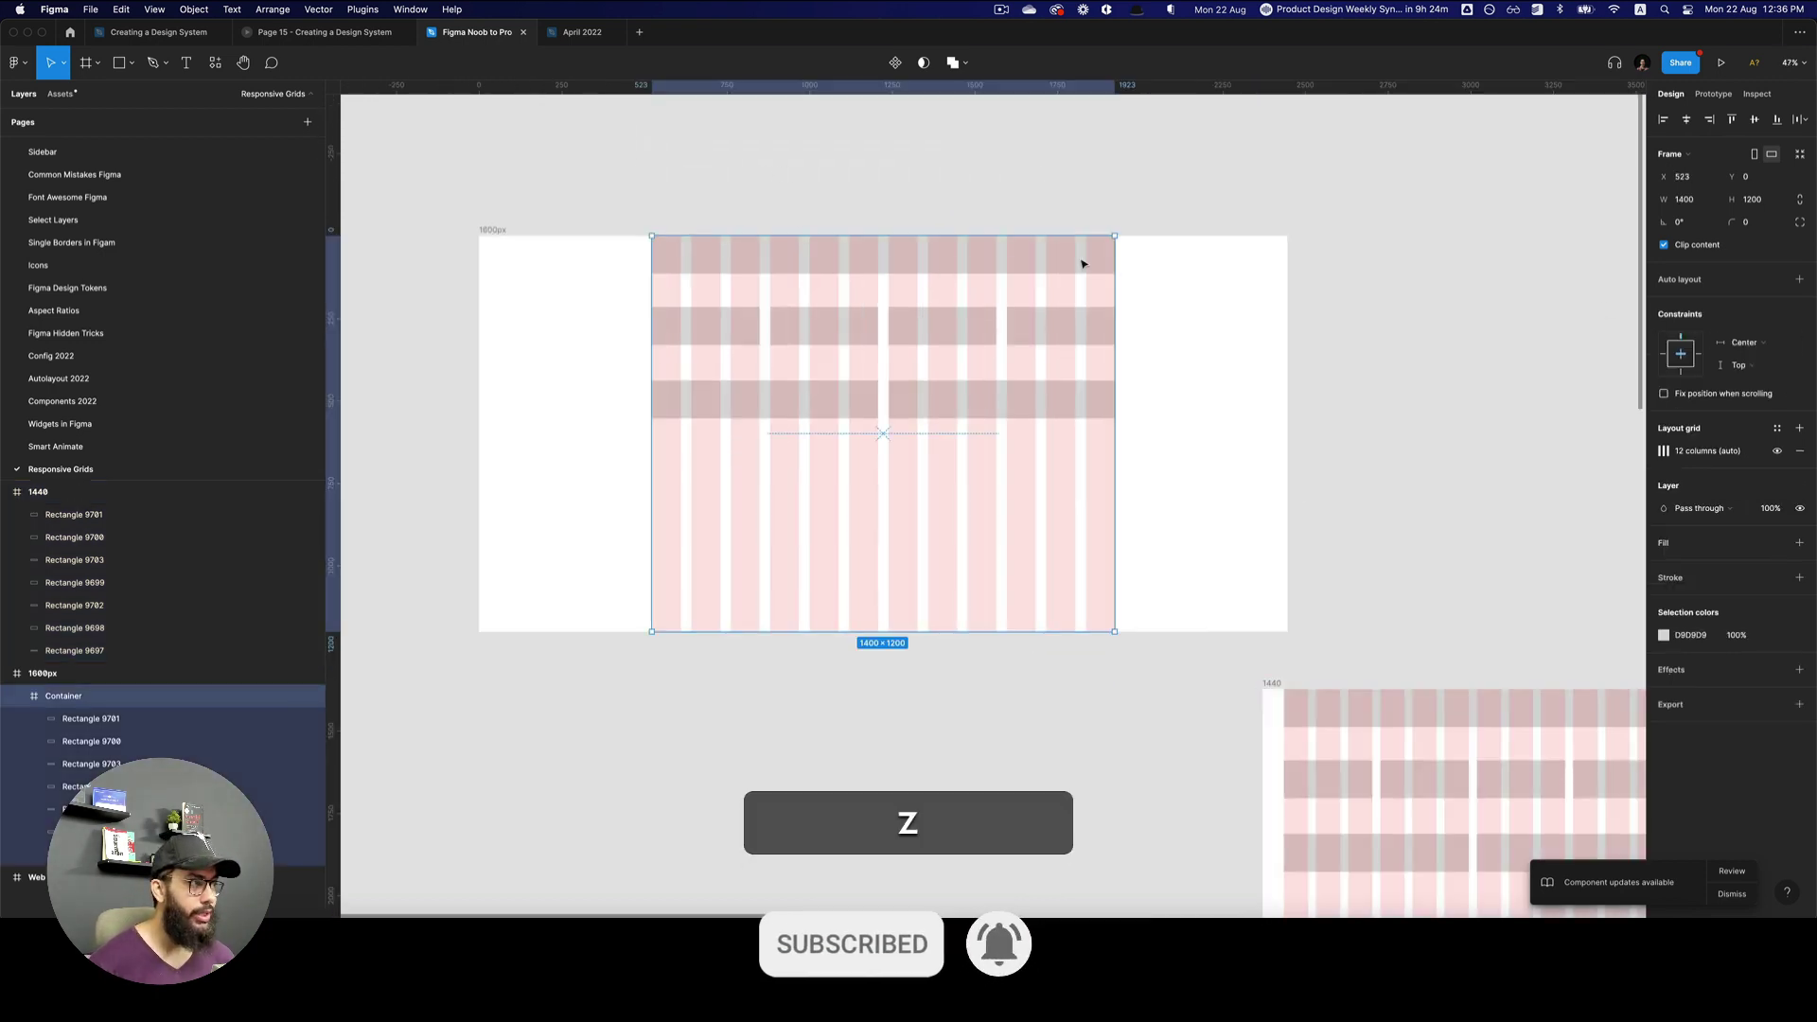
{"action": "left_click", "coordinate": [1081, 263]}
{"action": "scroll", "coordinate": [1019, 303], "scroll_direction": "left", "scroll_amount": 5}
{"action": "left_click", "coordinate": [1019, 306], "text": "super"}
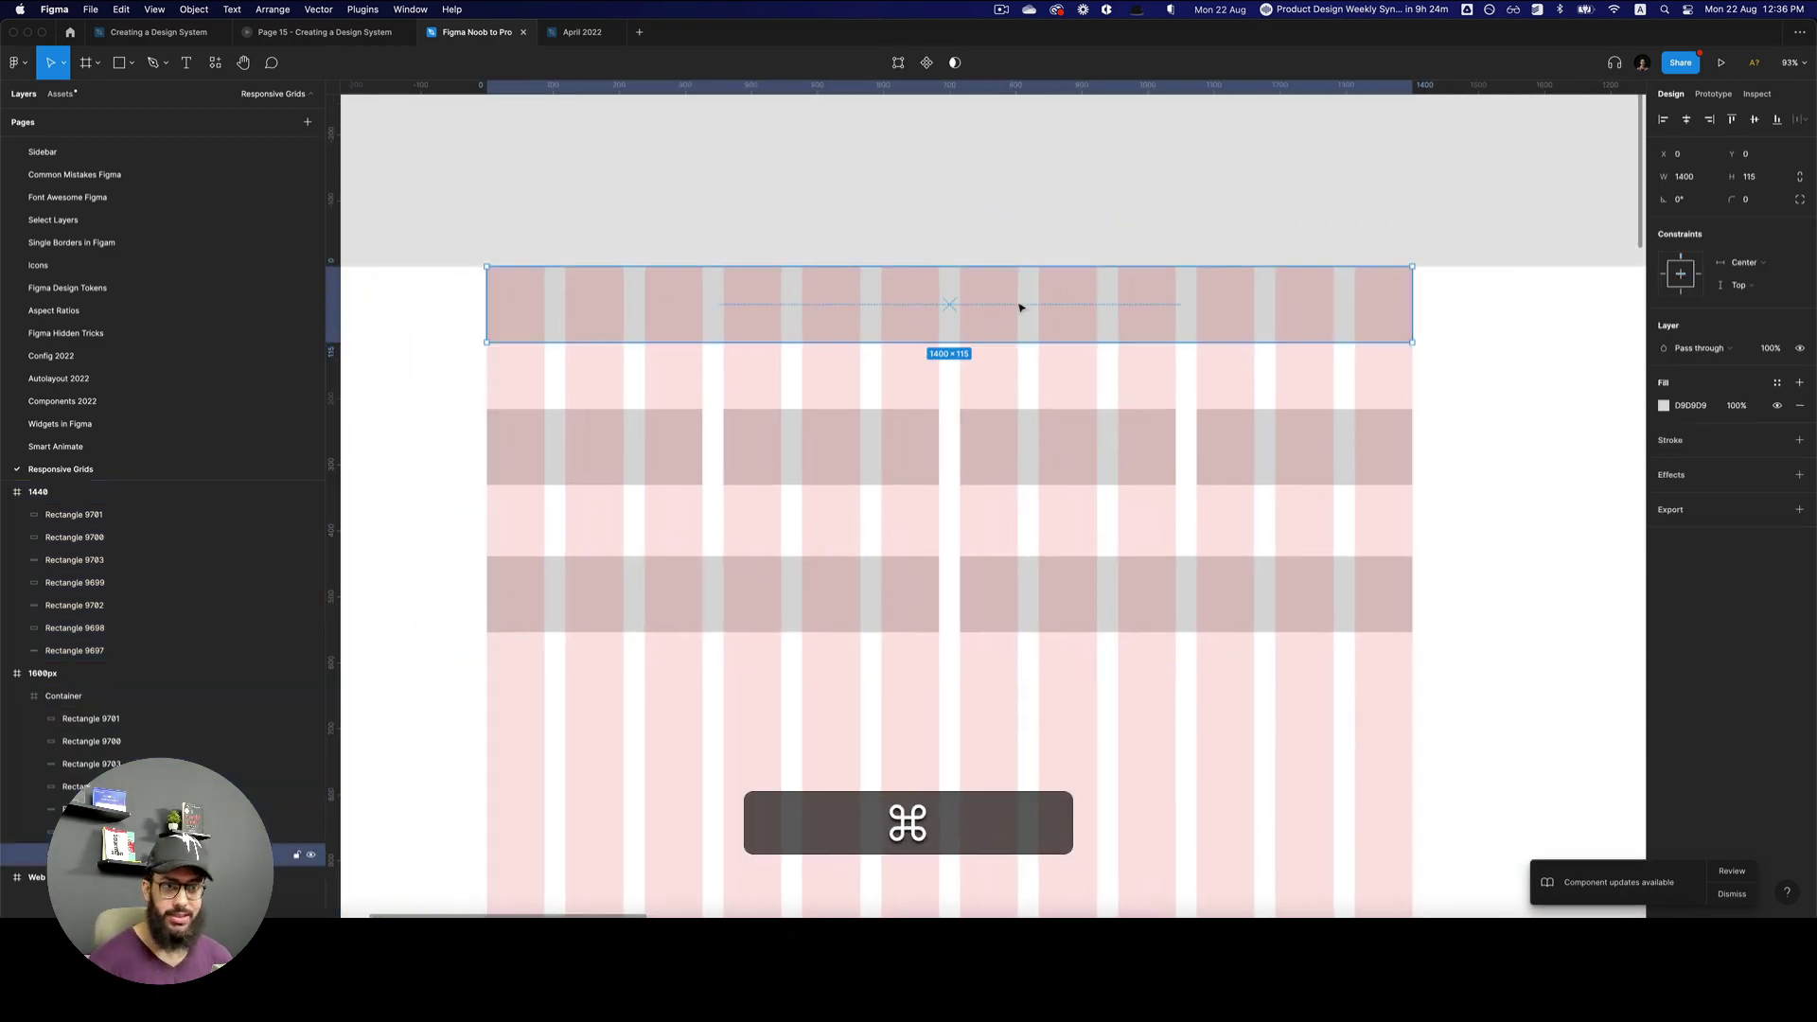
{"action": "left_click", "coordinate": [1026, 749]}
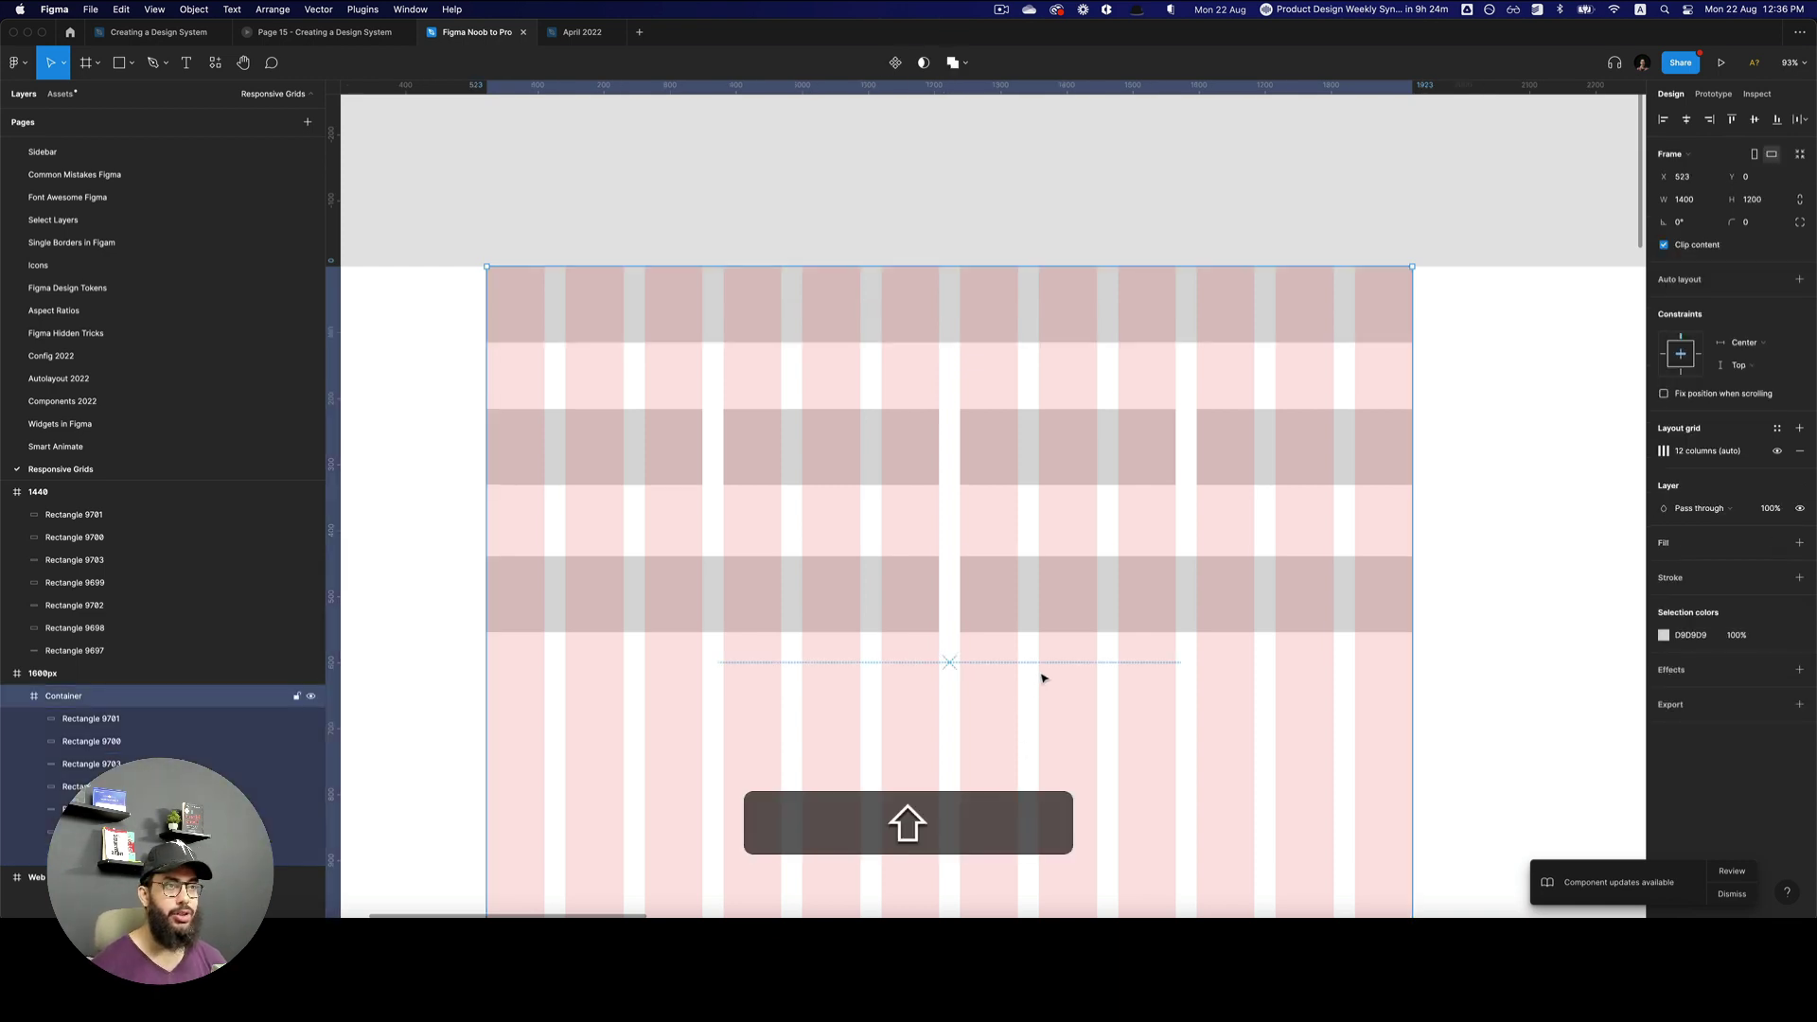
{"action": "key", "text": "shift+a"}
- Give the Container a fixed 1200 height while keeping its width on Hug
{"action": "key", "text": "z"}
{"action": "key", "text": "space"}
{"action": "scroll", "coordinate": [1059, 700], "scroll_direction": "down", "scroll_amount": 3}
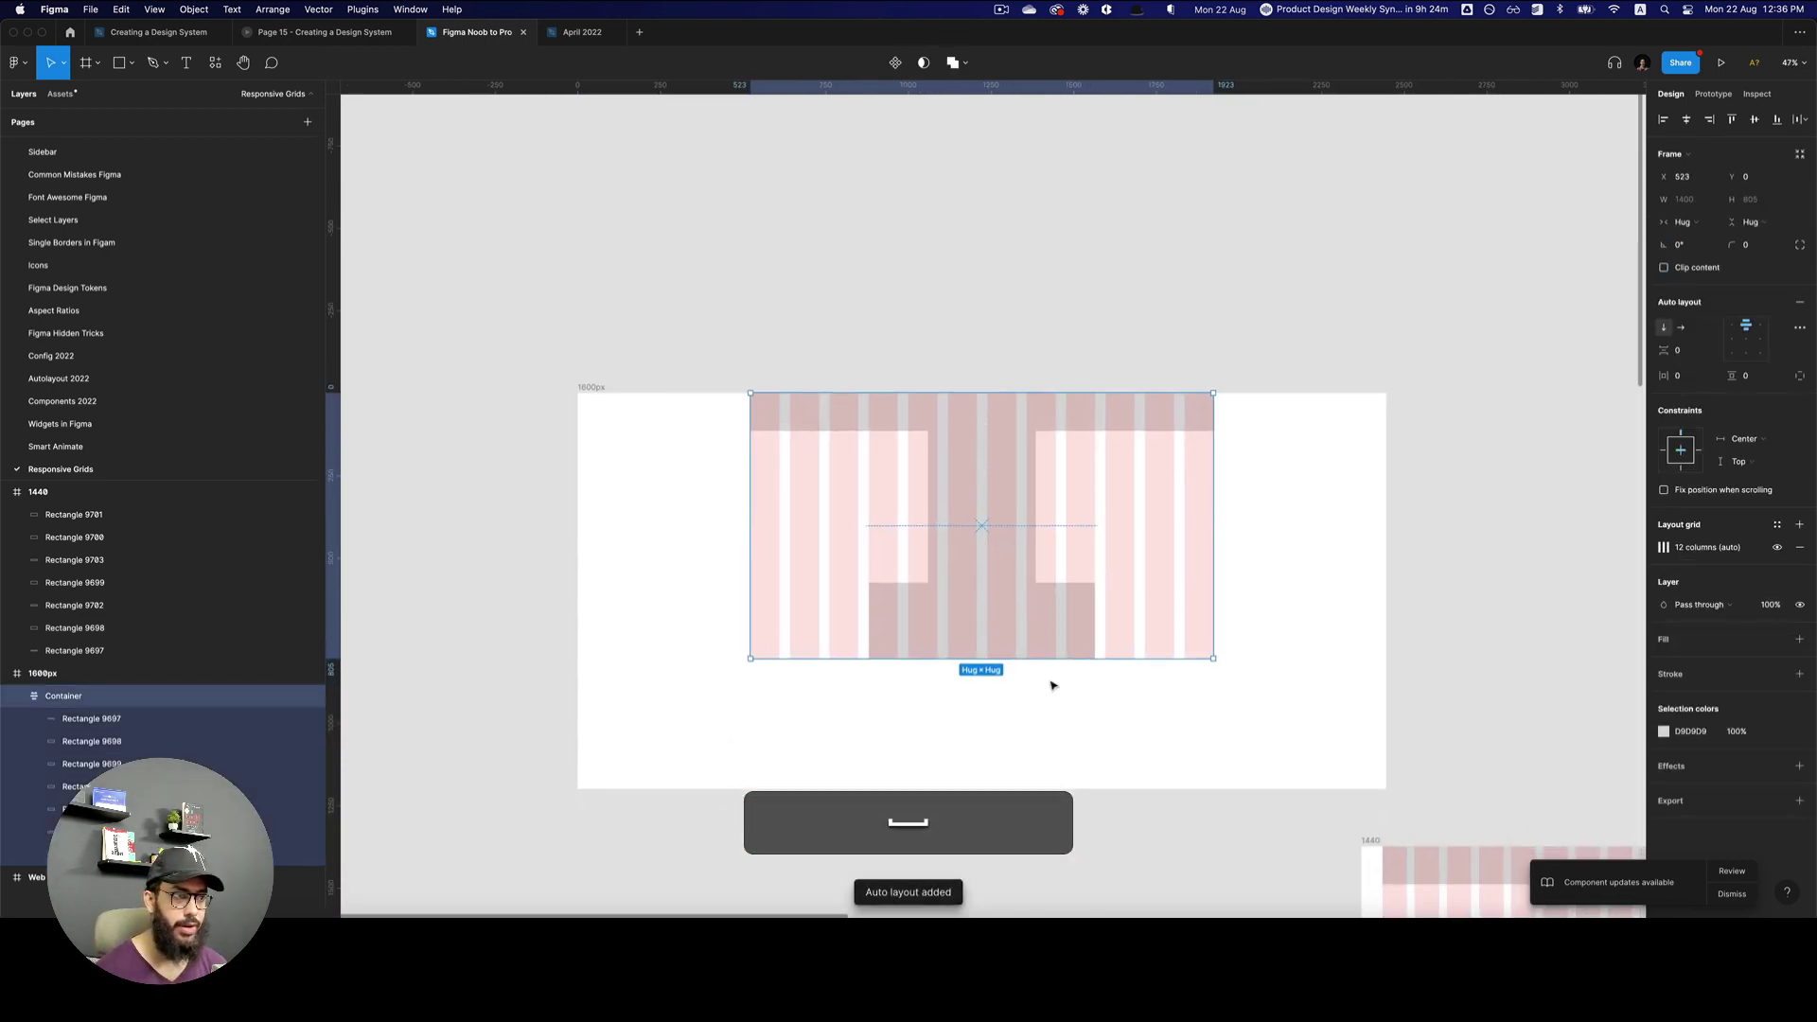
{"action": "left_click_drag", "start_coordinate": [1049, 663], "coordinate": [1030, 791]}
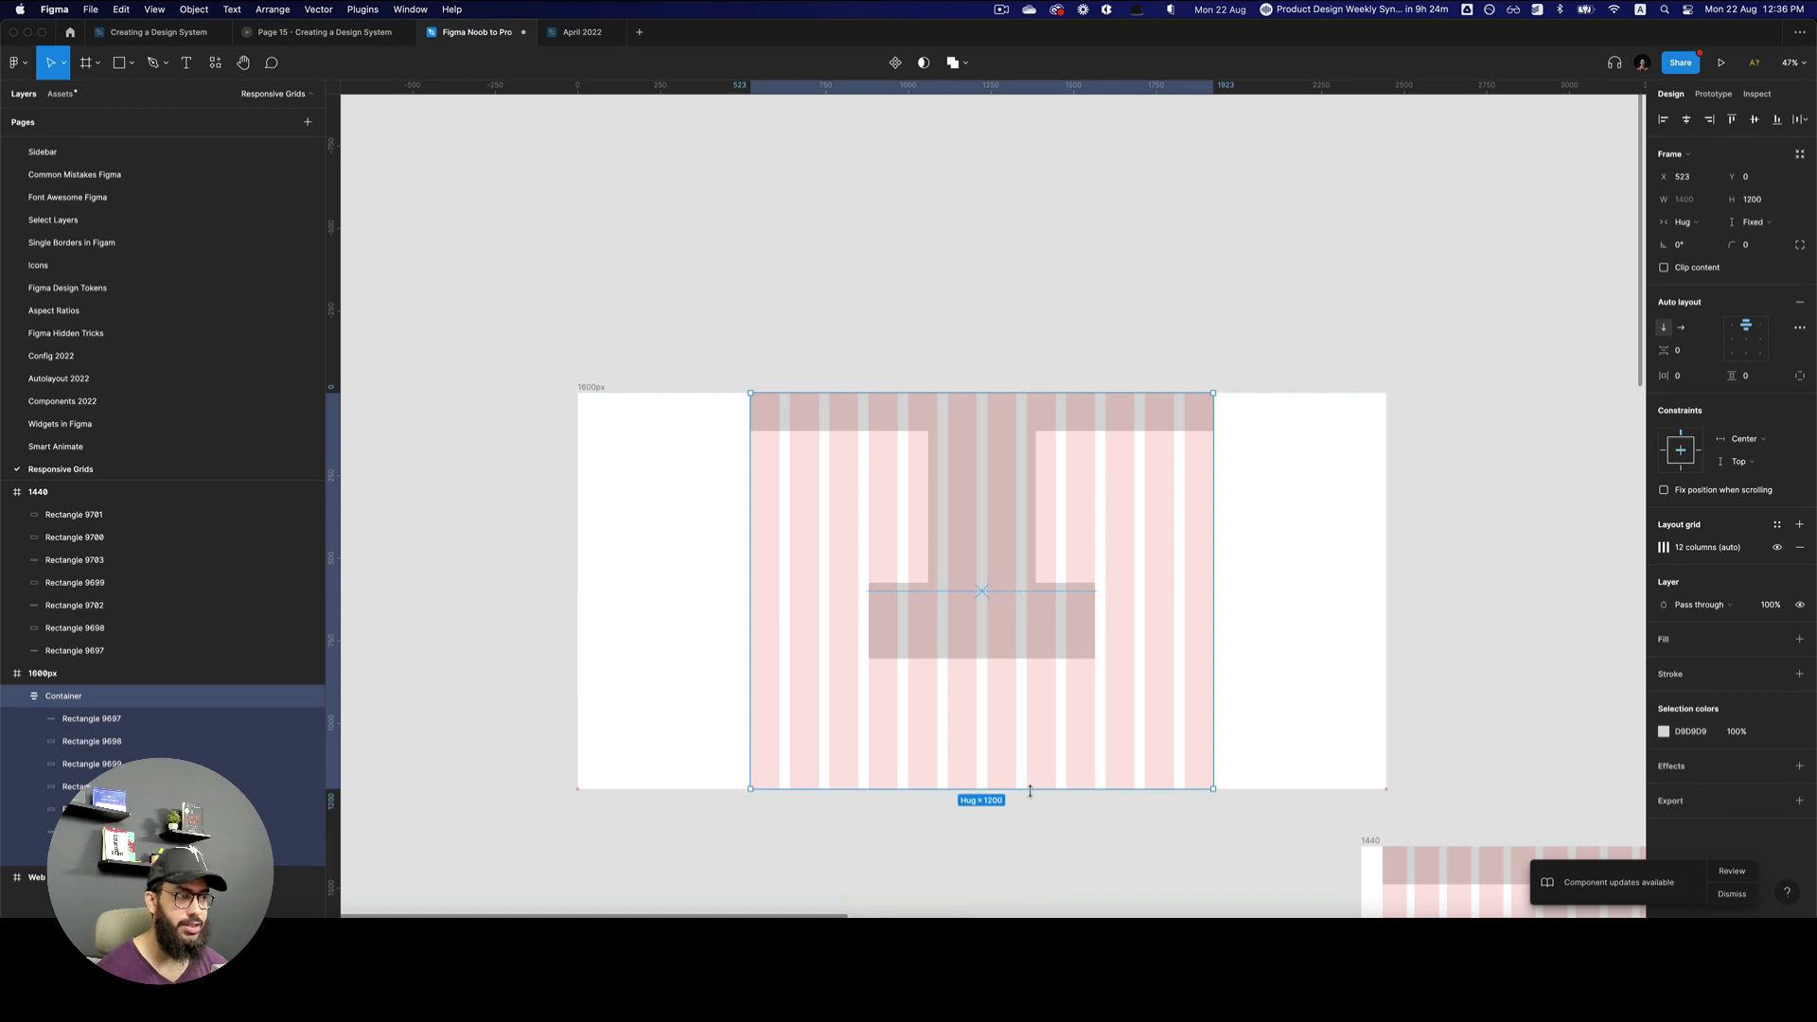
{"action": "left_click", "coordinate": [1744, 225]}
{"action": "key", "text": "Escape"}
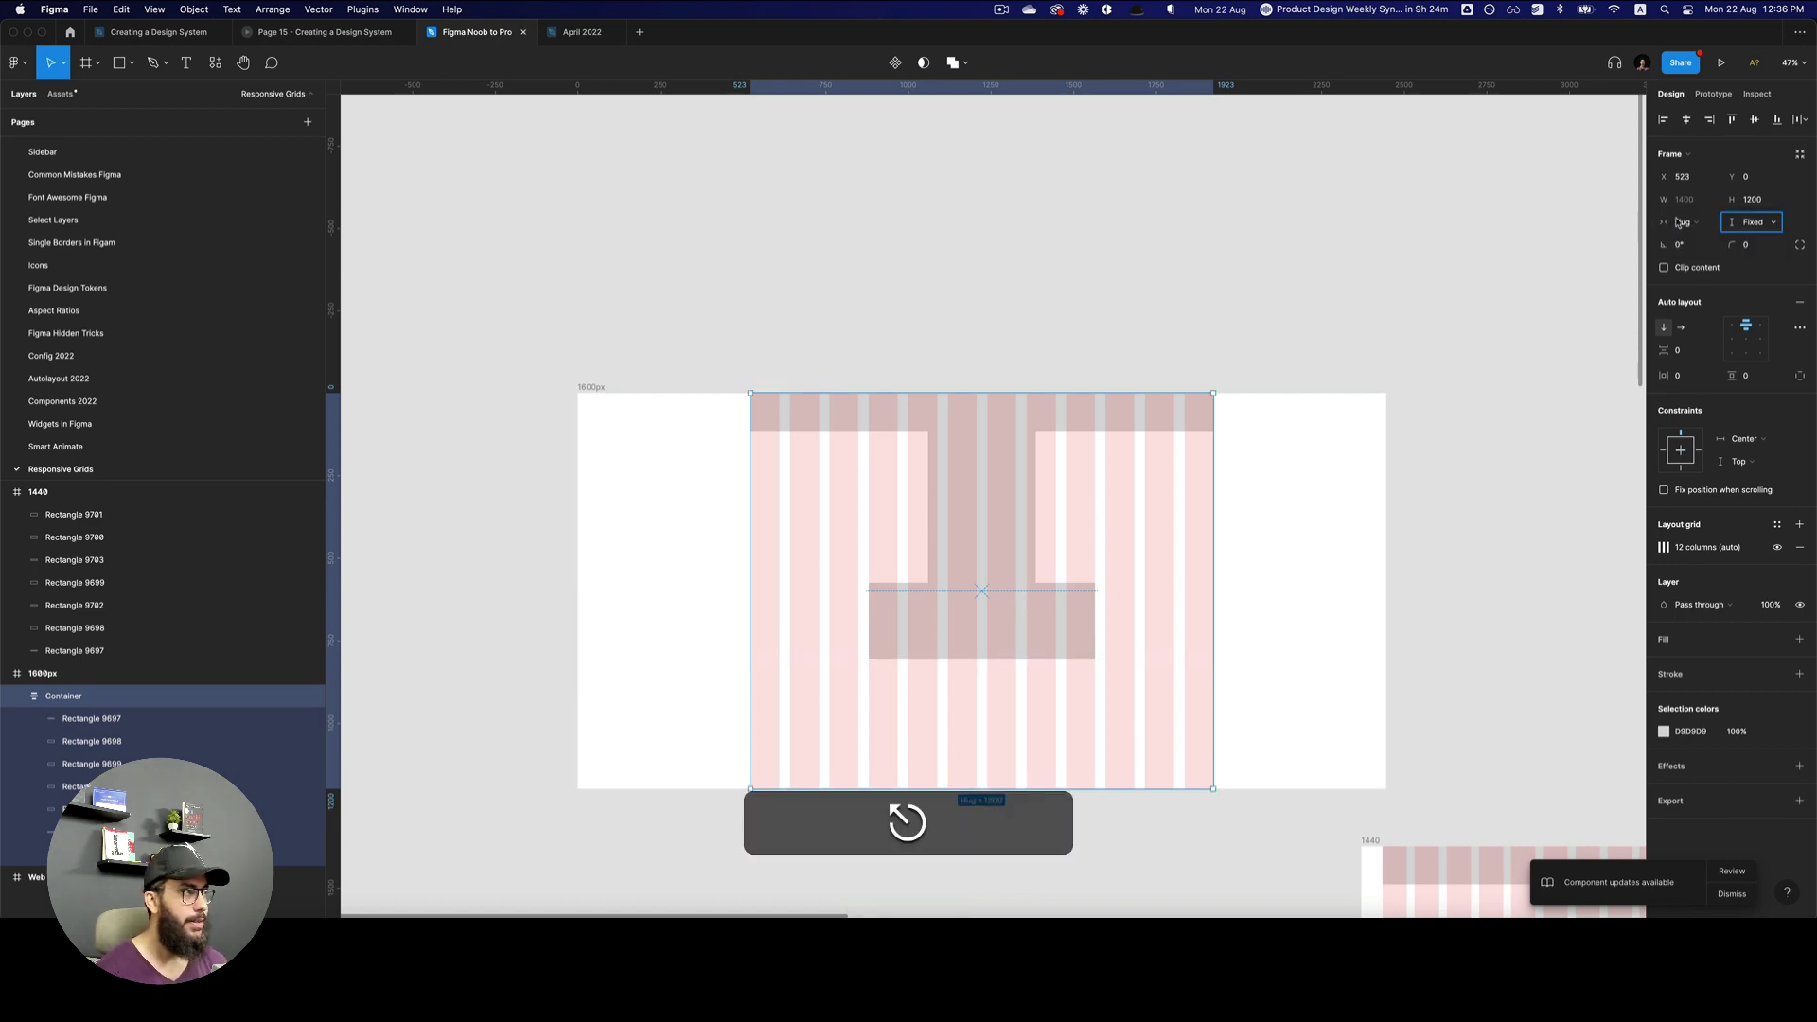
{"action": "left_click", "coordinate": [1687, 227]}
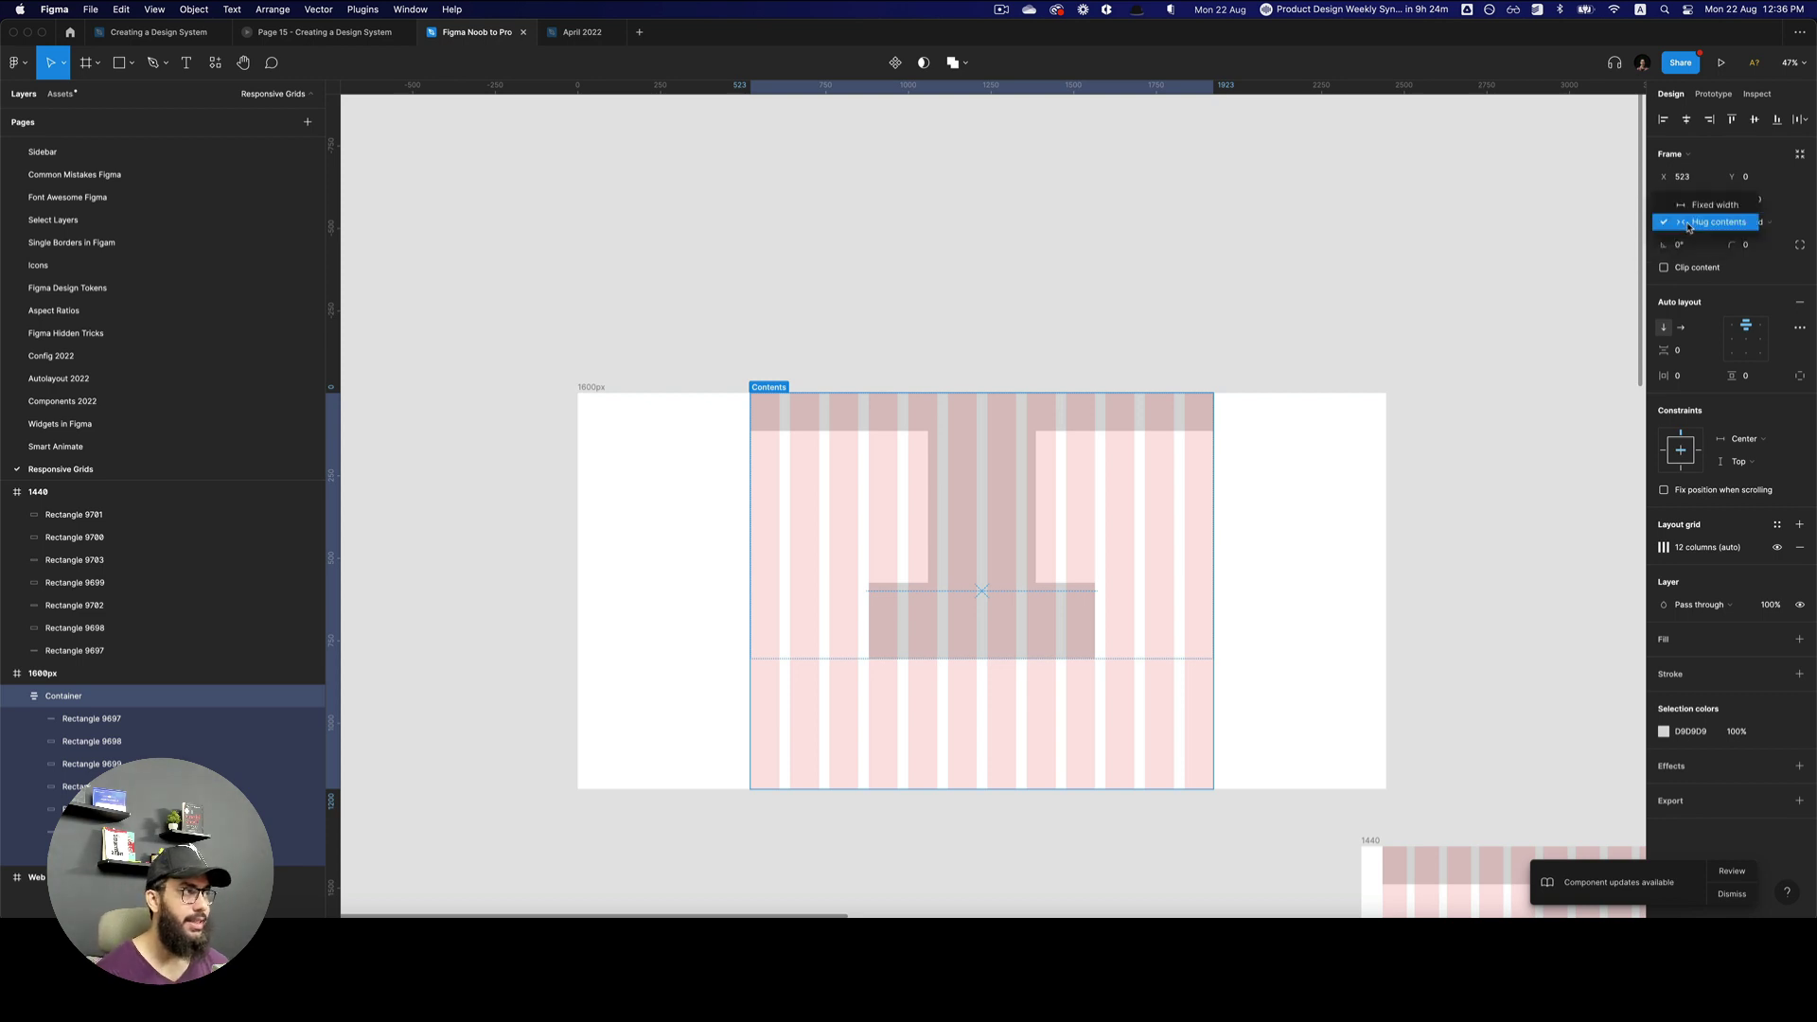
{"action": "key", "text": "Escape"}
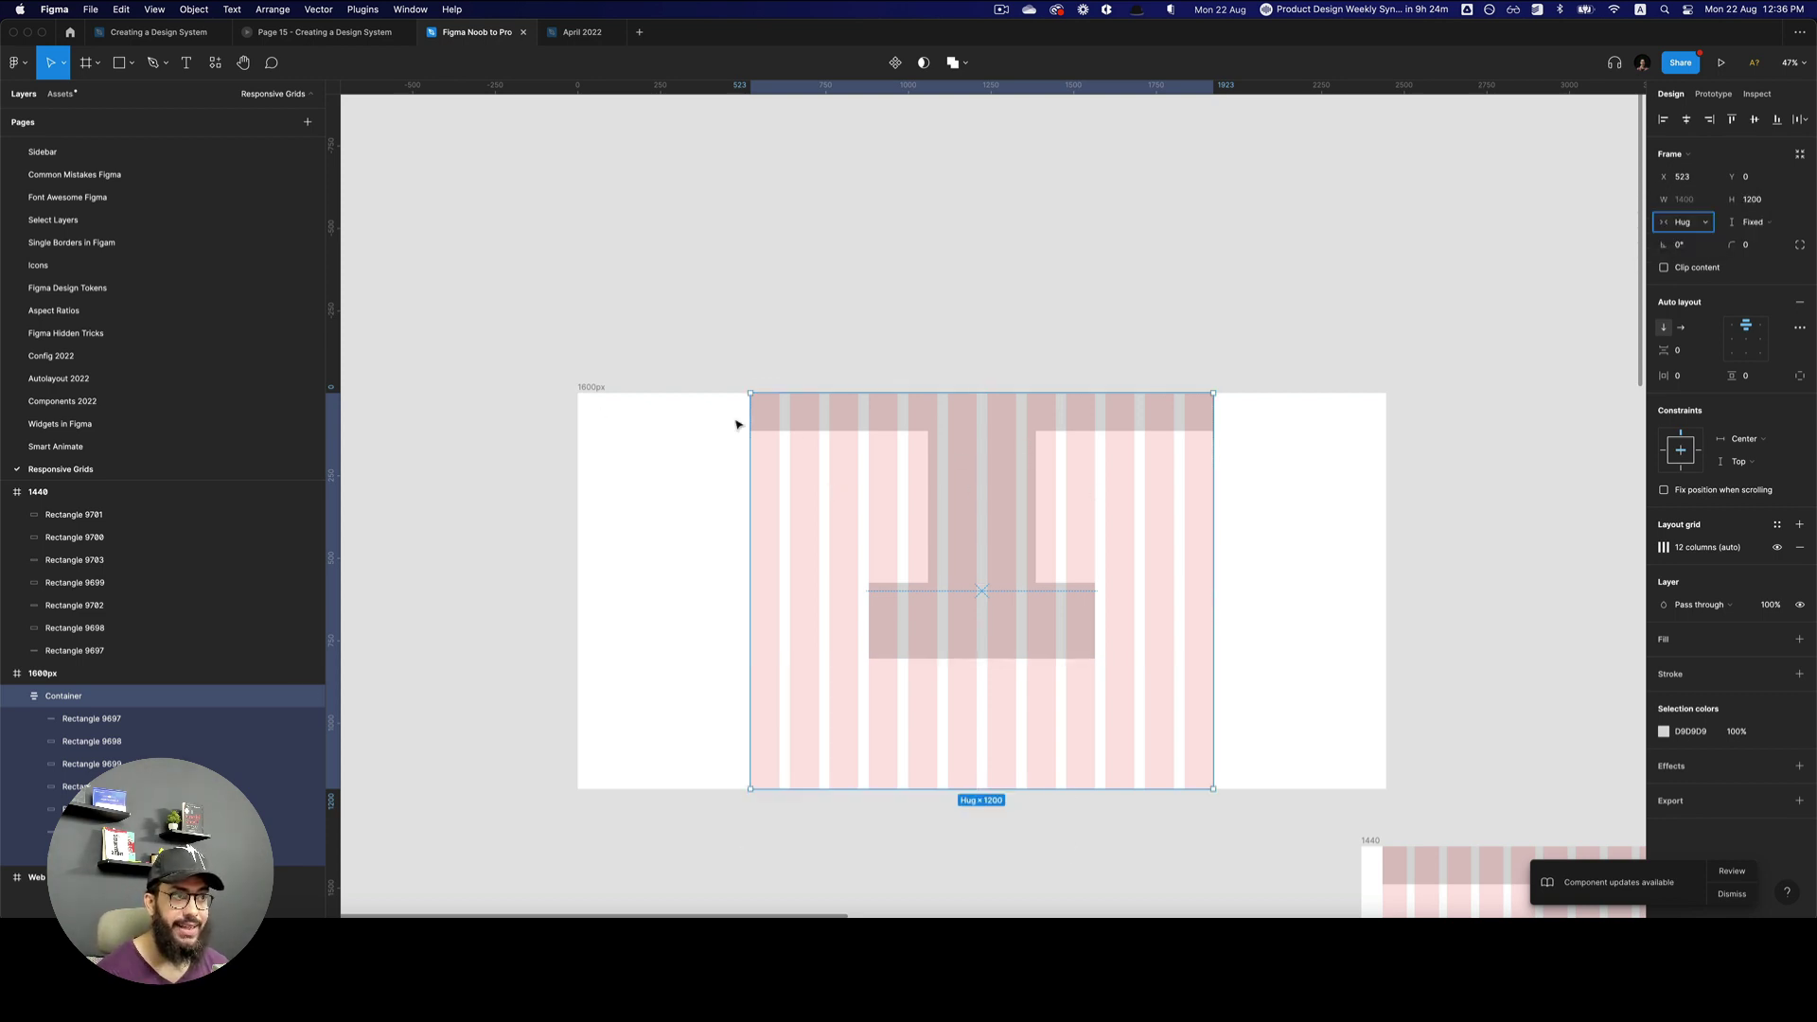
{"action": "key", "text": "z"}
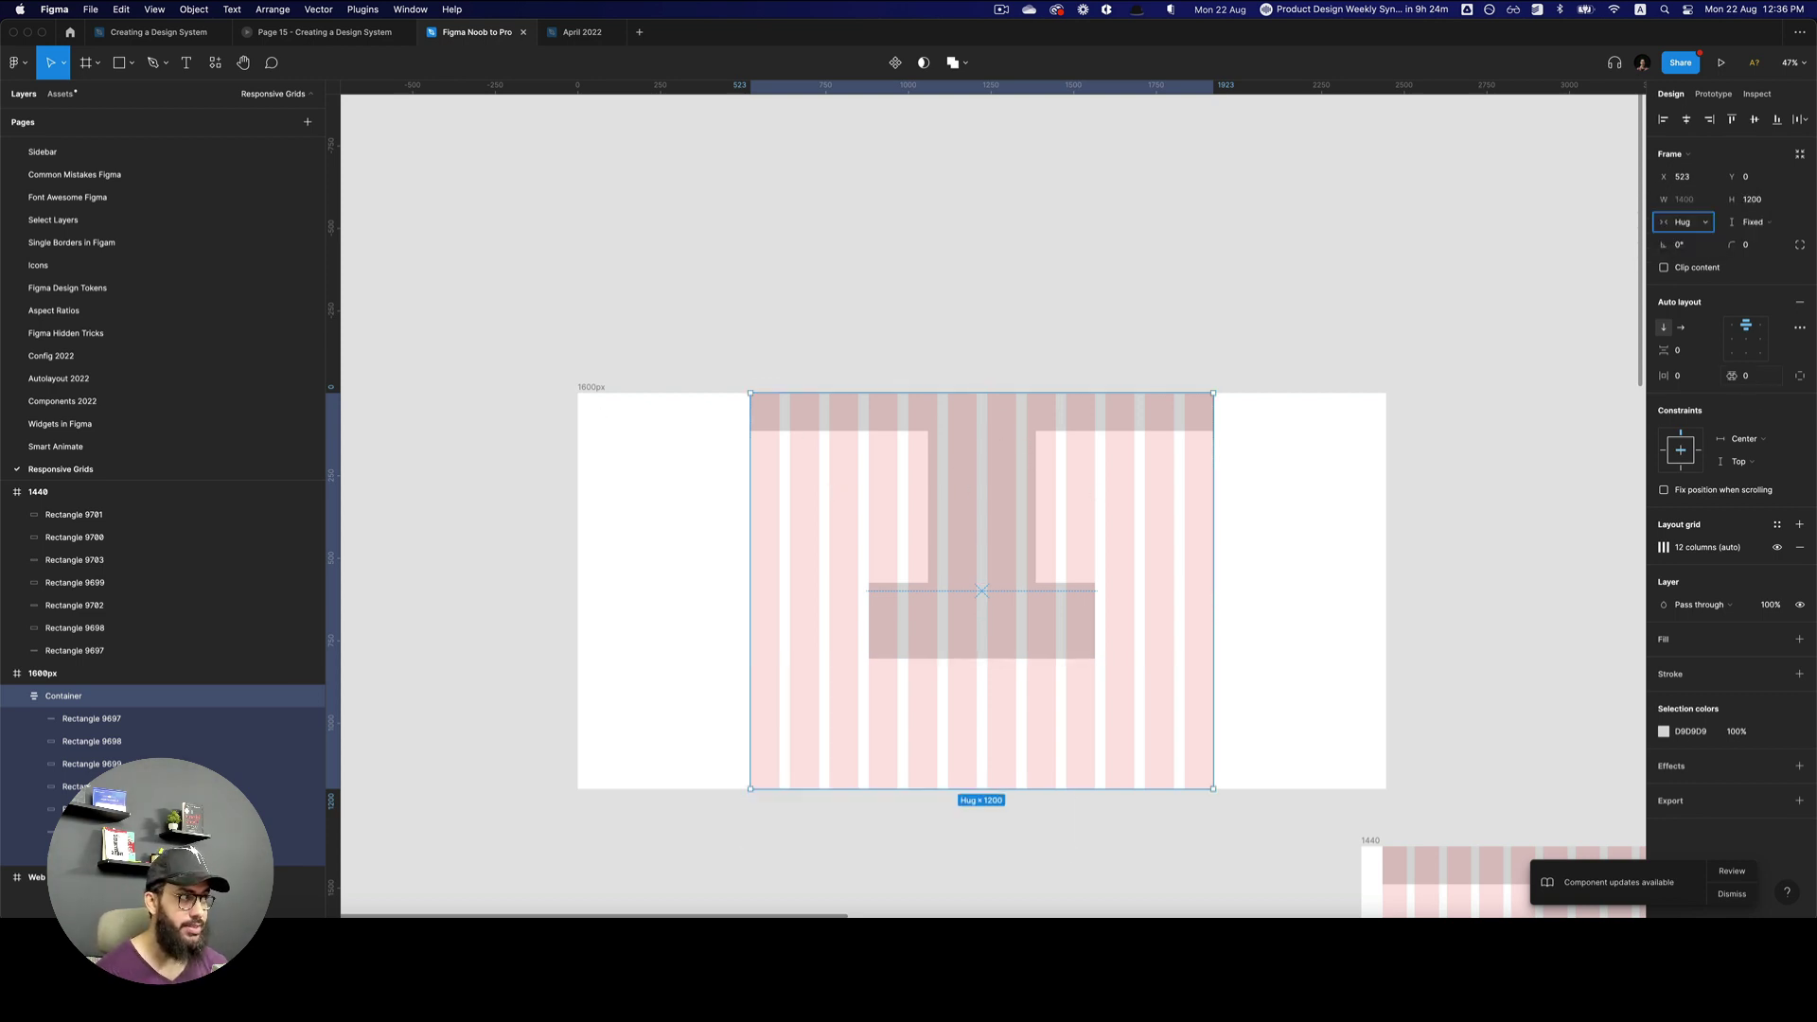
{"action": "key", "text": "z"}
{"action": "key", "text": "Escape"}
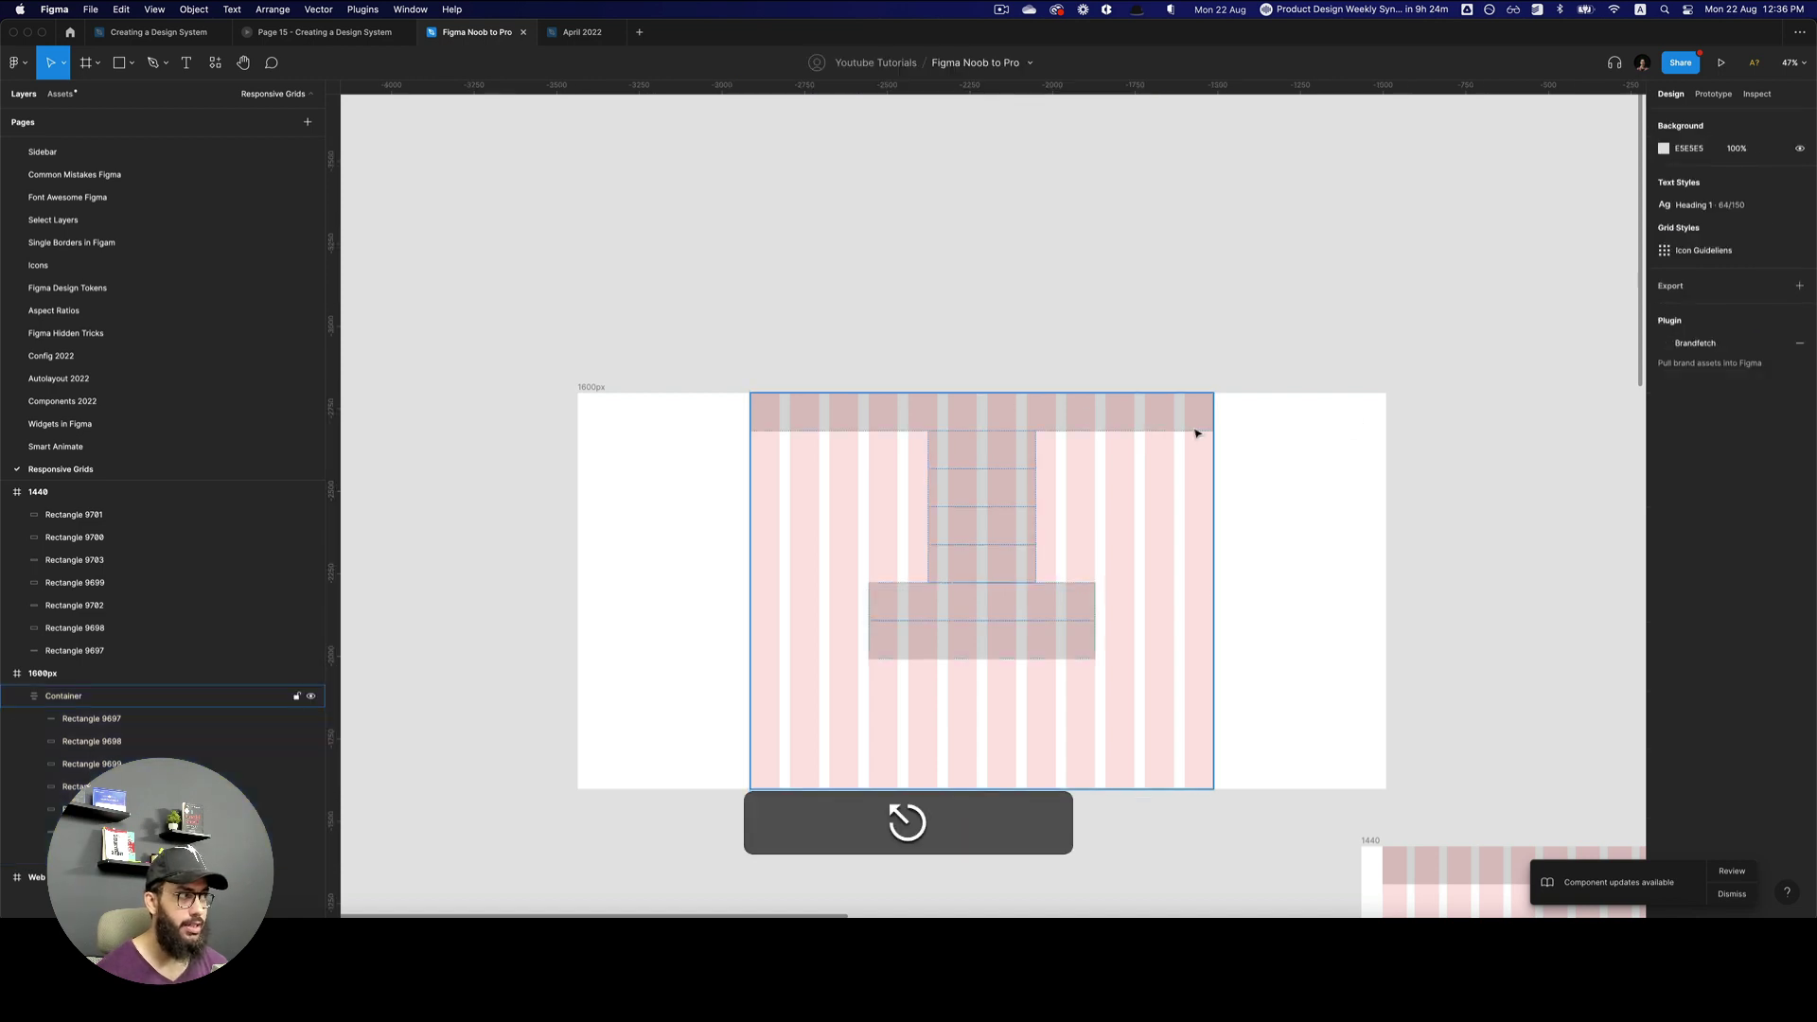
- Wrap the four stacked blocks in a horizontal auto-layout row with a 32 gap
{"action": "left_click", "coordinate": [997, 413], "text": "super"}
{"action": "left_click", "coordinate": [997, 416]}
{"action": "left_click", "coordinate": [998, 472]}
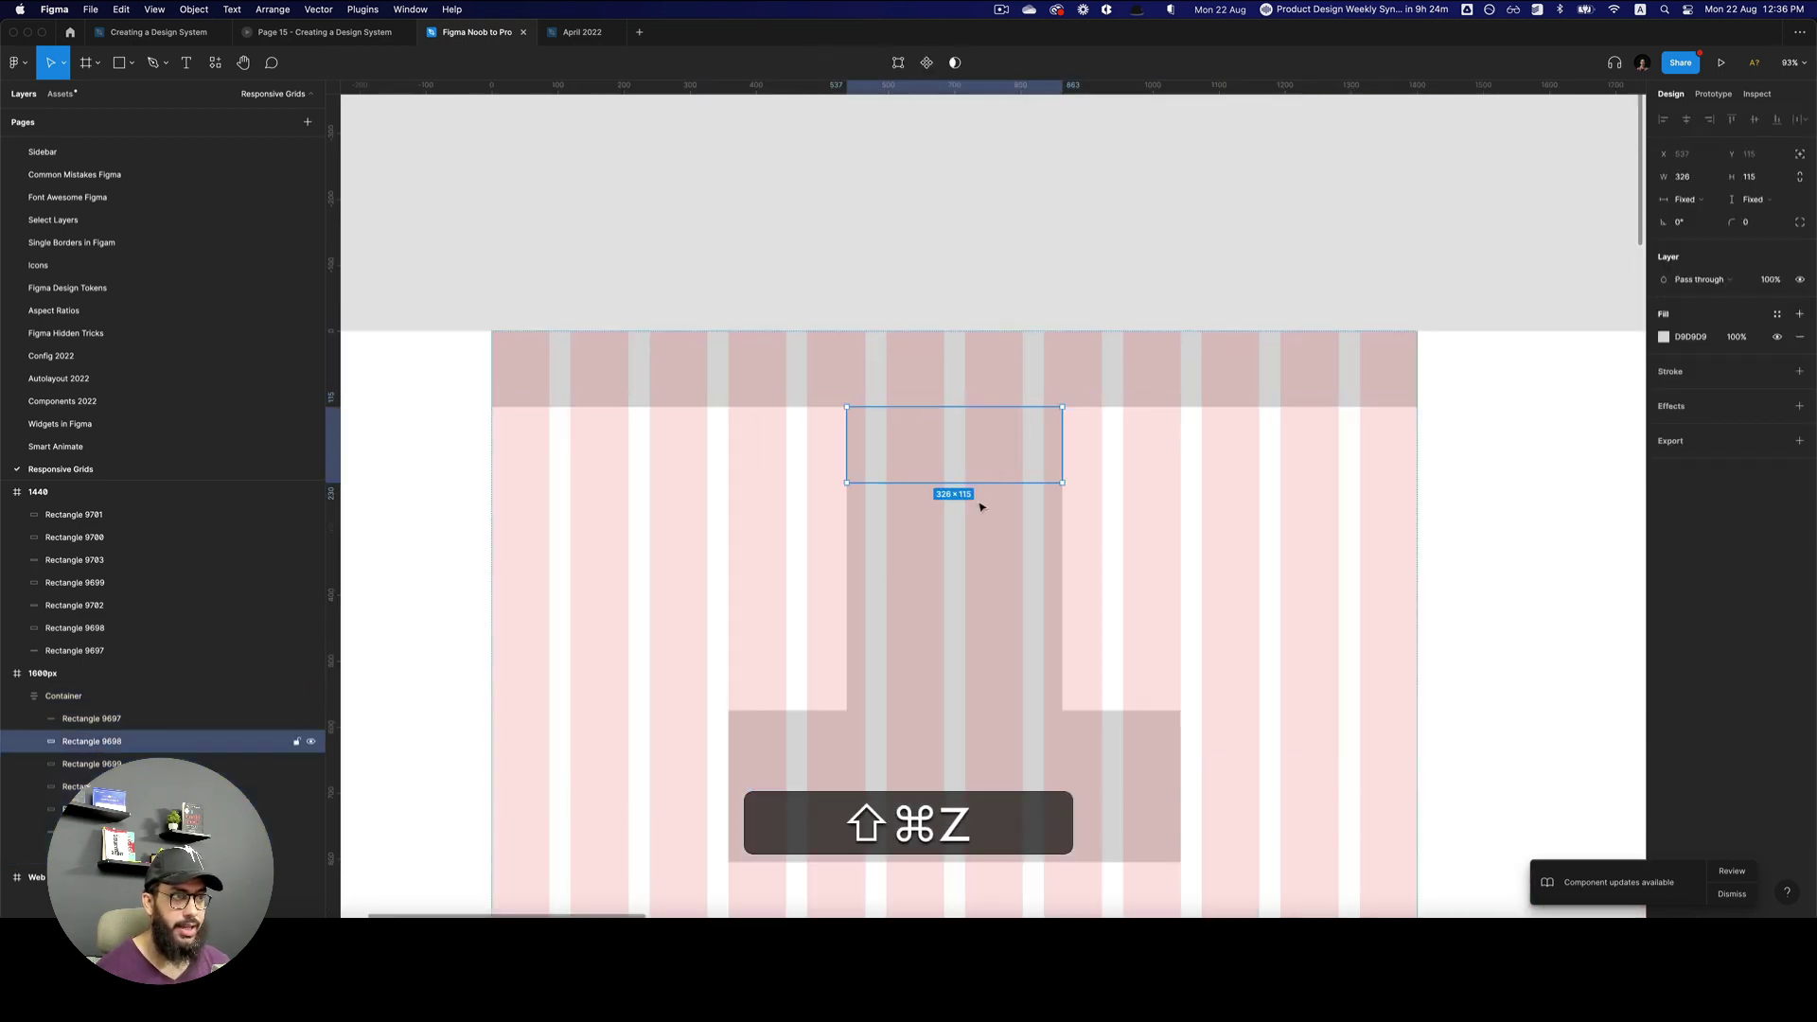
{"action": "left_click", "coordinate": [975, 530], "text": "shift"}
{"action": "left_click", "coordinate": [965, 606], "text": "shift"}
{"action": "left_click", "coordinate": [965, 677], "text": "shift"}
{"action": "key", "text": "shift+a"}
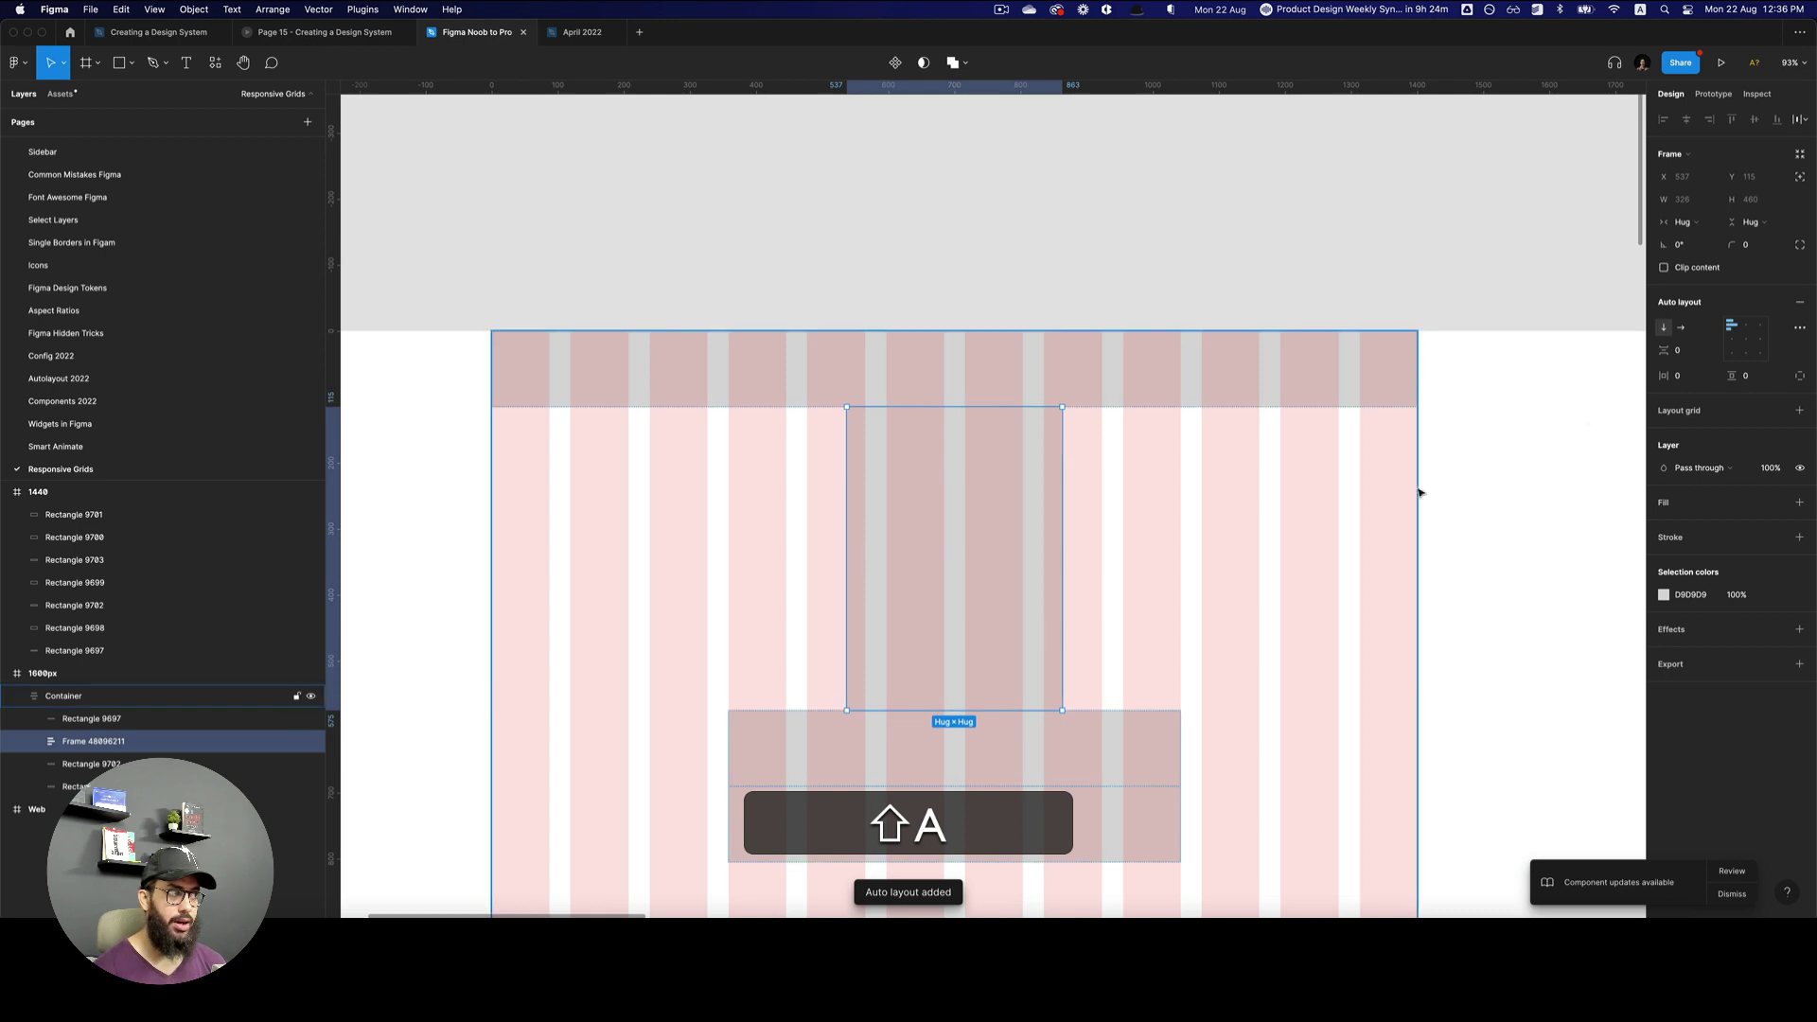
{"action": "left_click", "coordinate": [1683, 328]}
{"action": "left_click", "coordinate": [1683, 350]}
{"action": "type", "text": "32"}
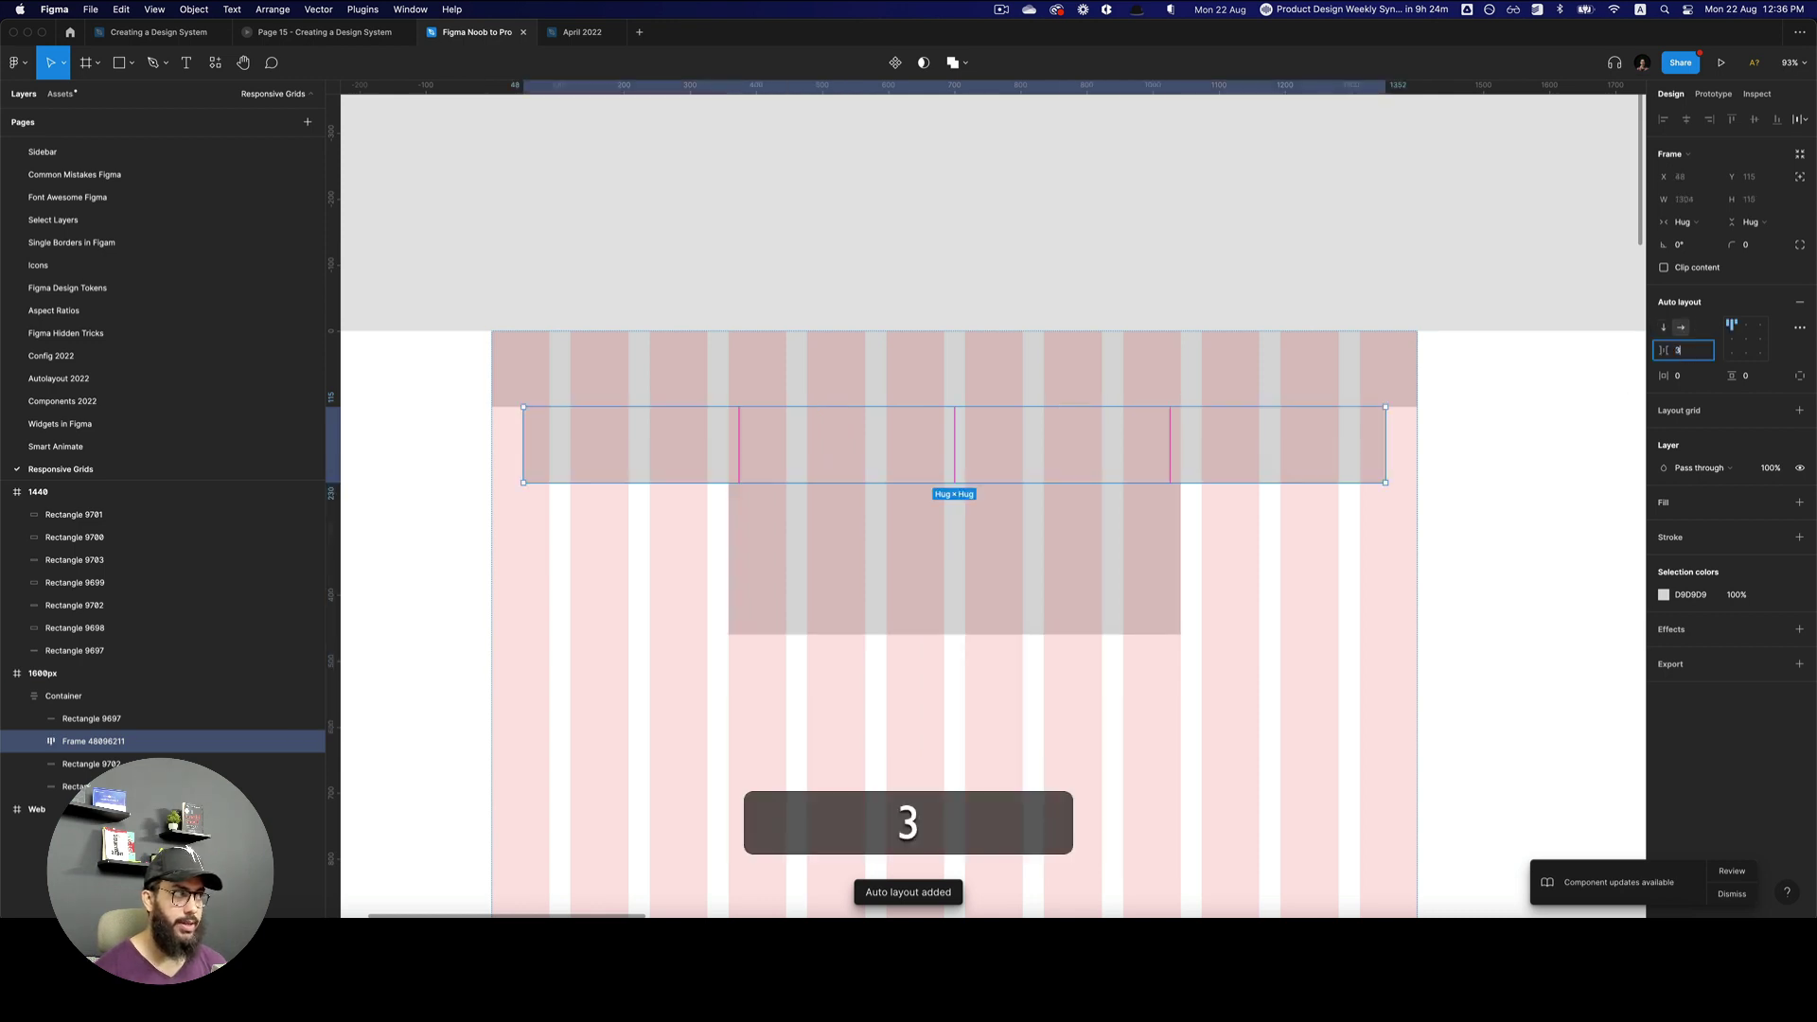
{"action": "key", "text": "Return"}
- Remove the two extra stacked blocks with Shift+Cmd+X
{"action": "left_click", "coordinate": [1094, 539]}
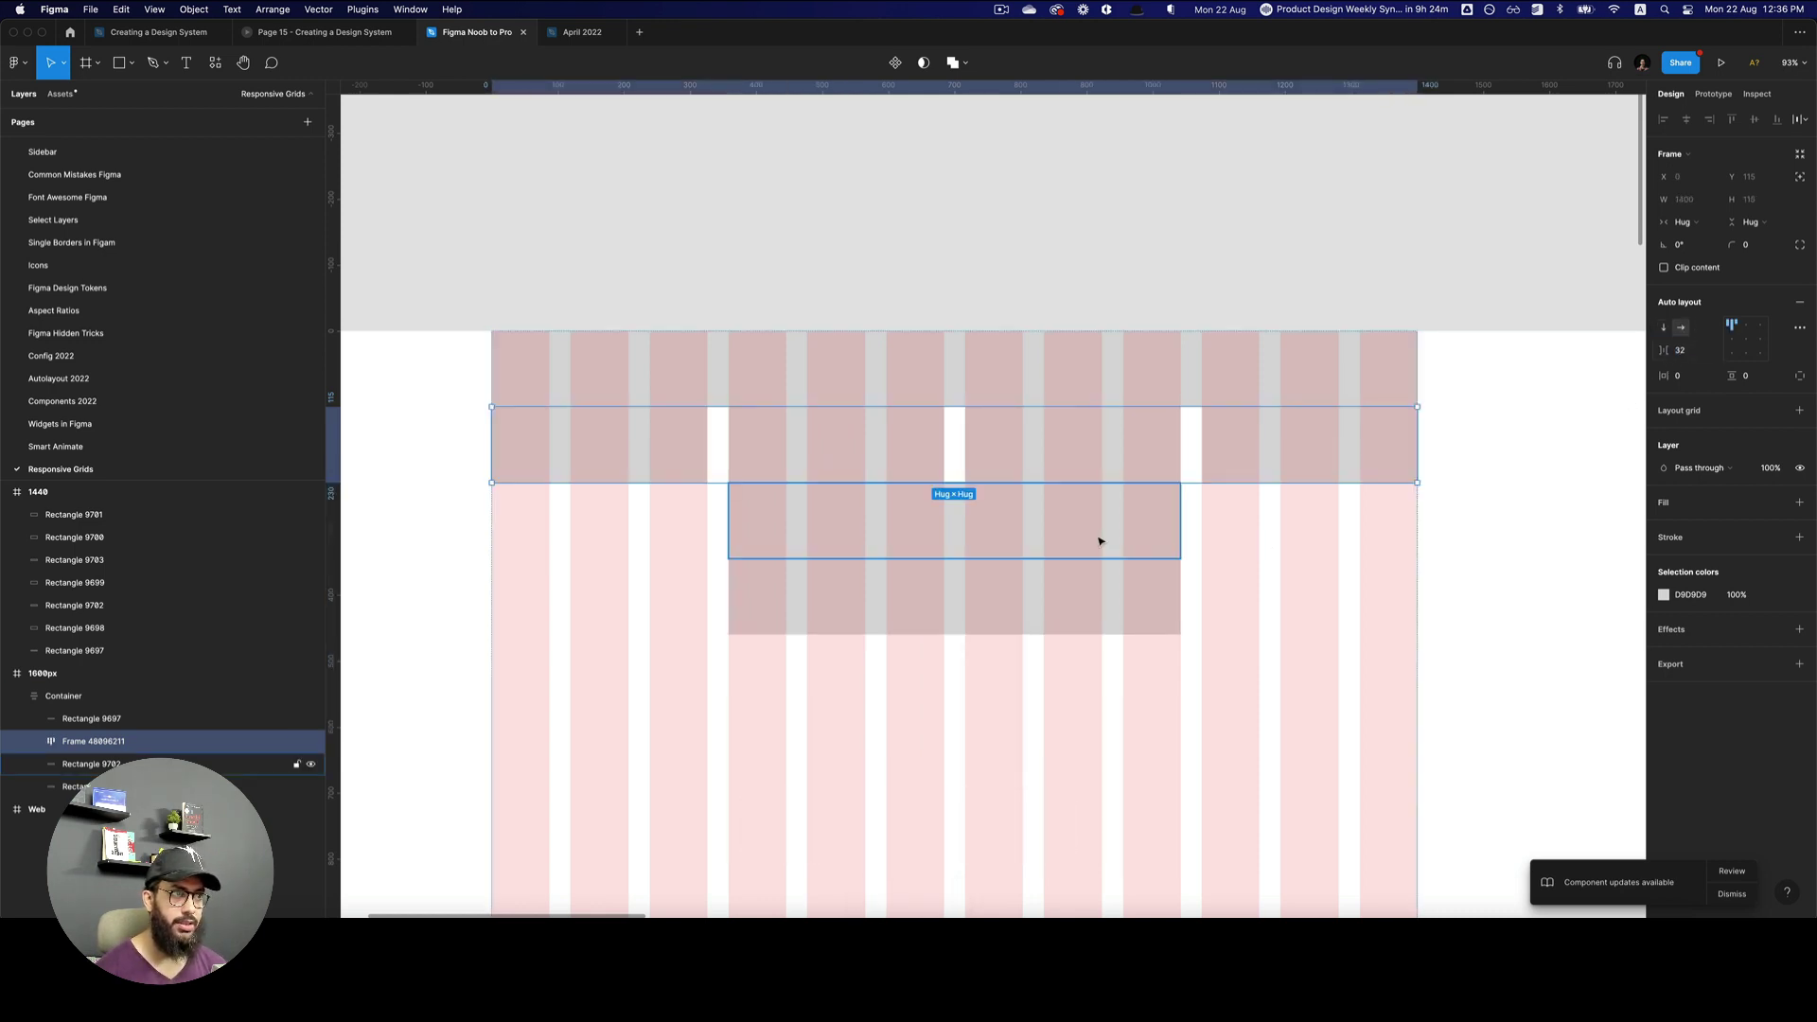
{"action": "left_click", "coordinate": [1050, 612], "text": "shift"}
{"action": "key", "text": "shift+super+x"}
- Set the Container's auto layout gap between rows to 32
{"action": "left_click", "coordinate": [1129, 436]}
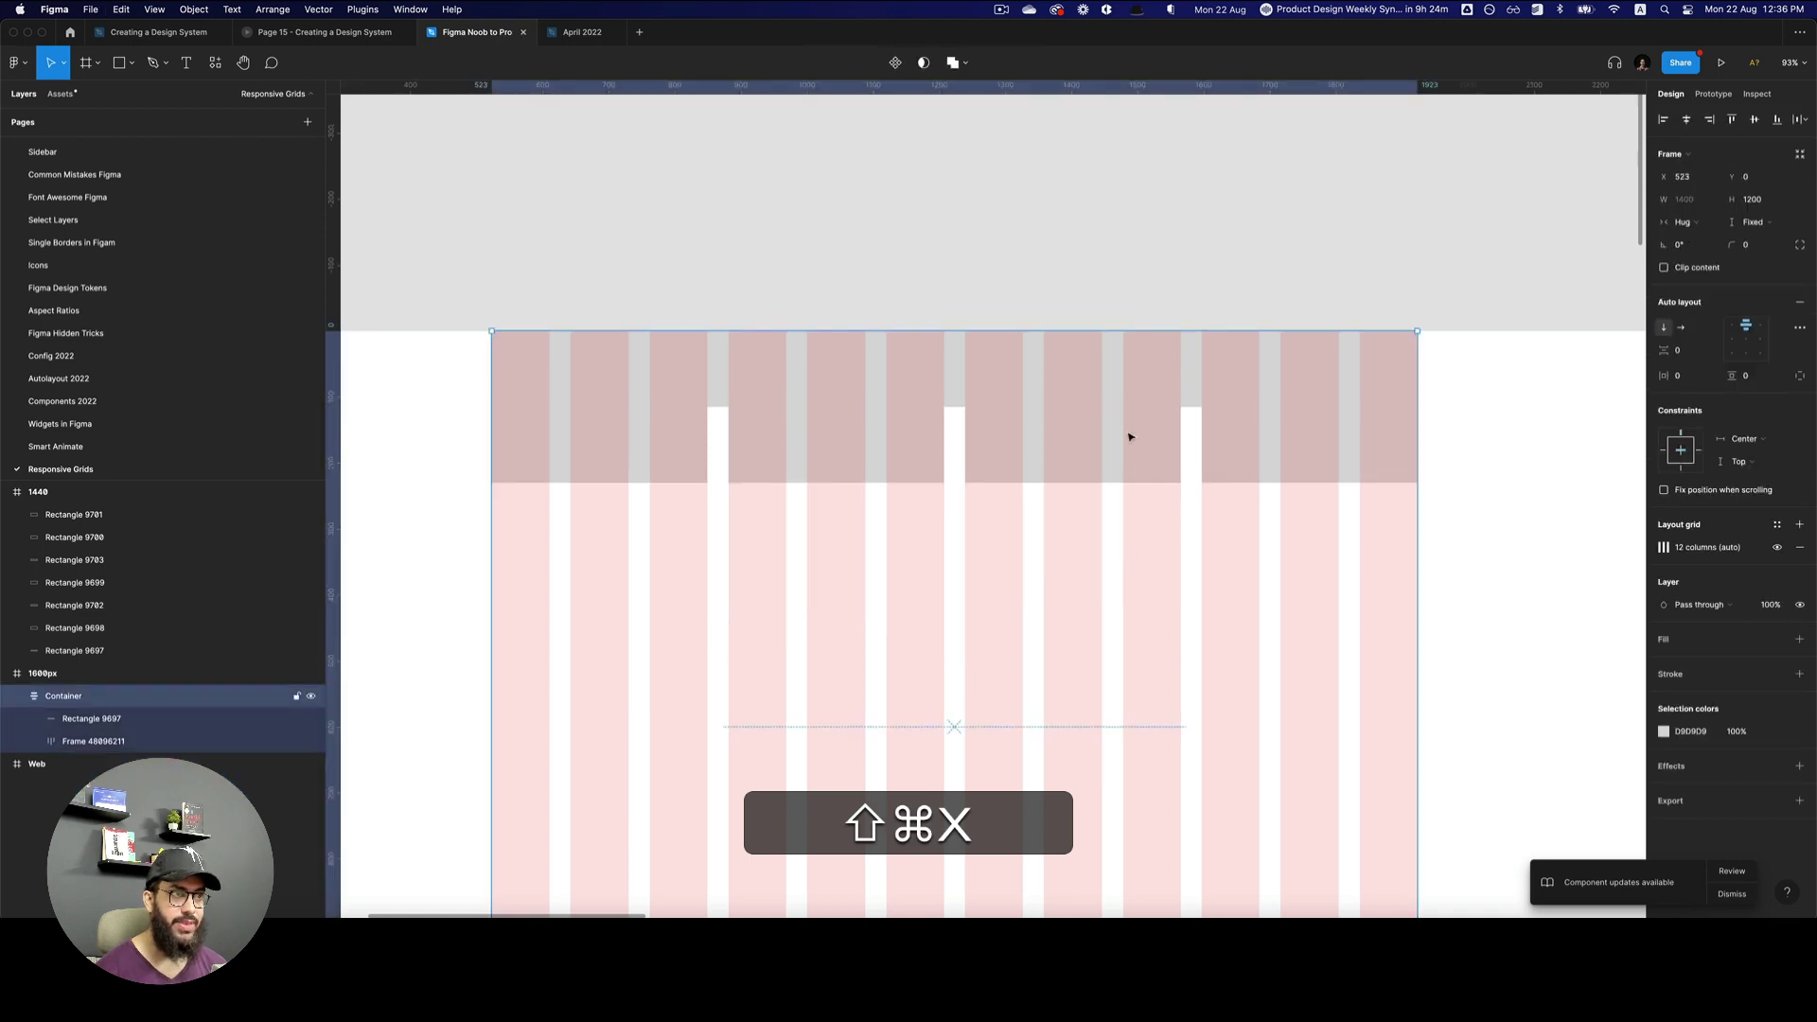
{"action": "left_click", "coordinate": [1682, 351]}
{"action": "type", "text": "32"}
{"action": "key", "text": "Return"}
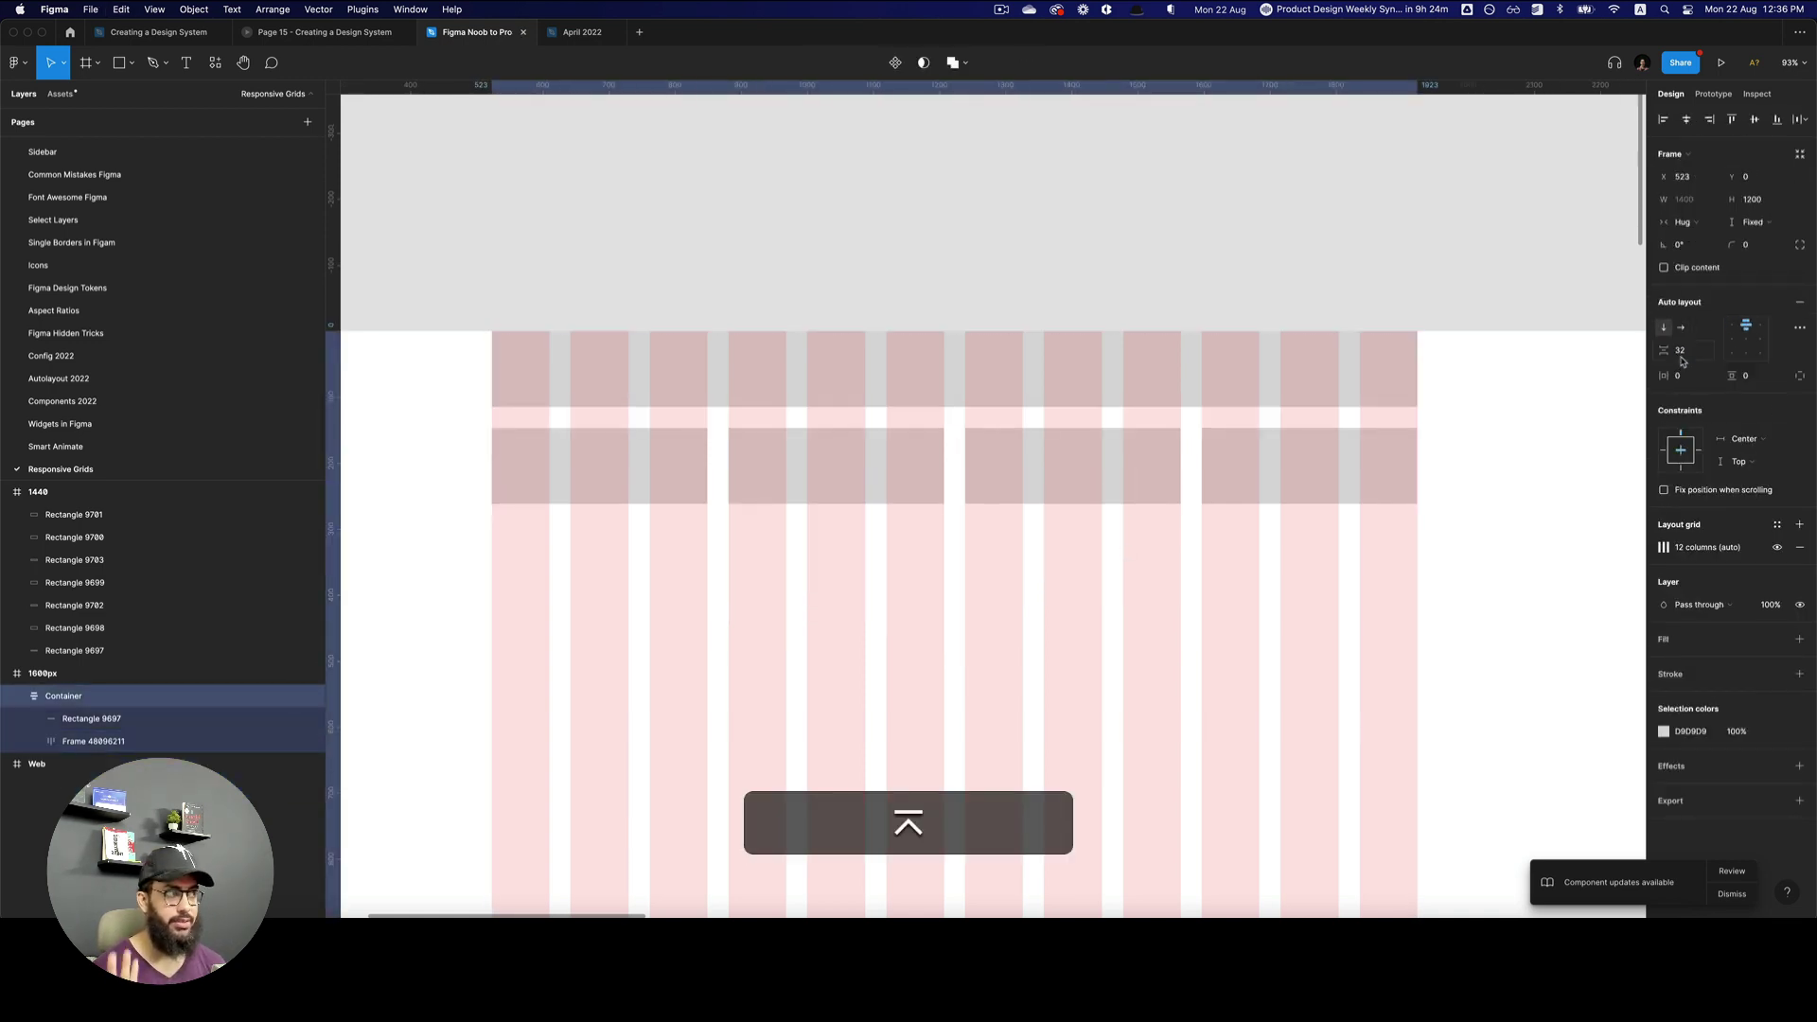
{"action": "left_click", "coordinate": [1017, 482]}
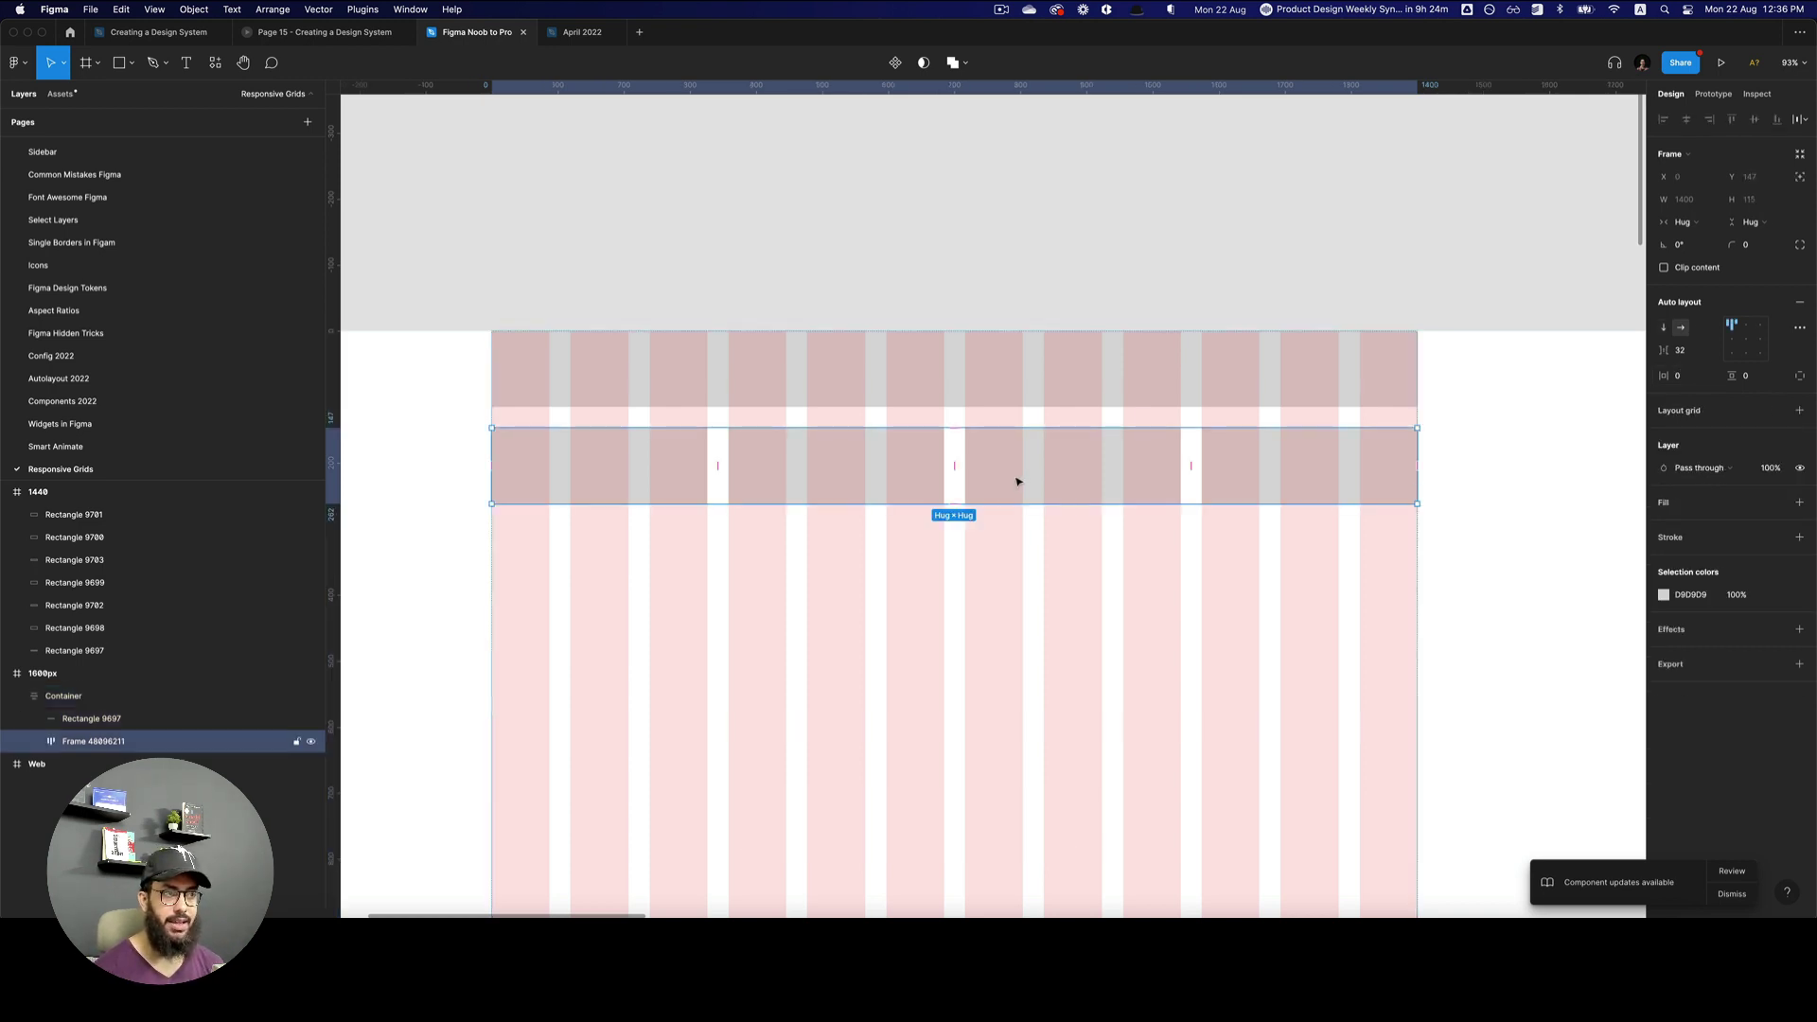
- Duplicate the row of four blocks to create a third row
{"action": "key", "text": "super+d"}
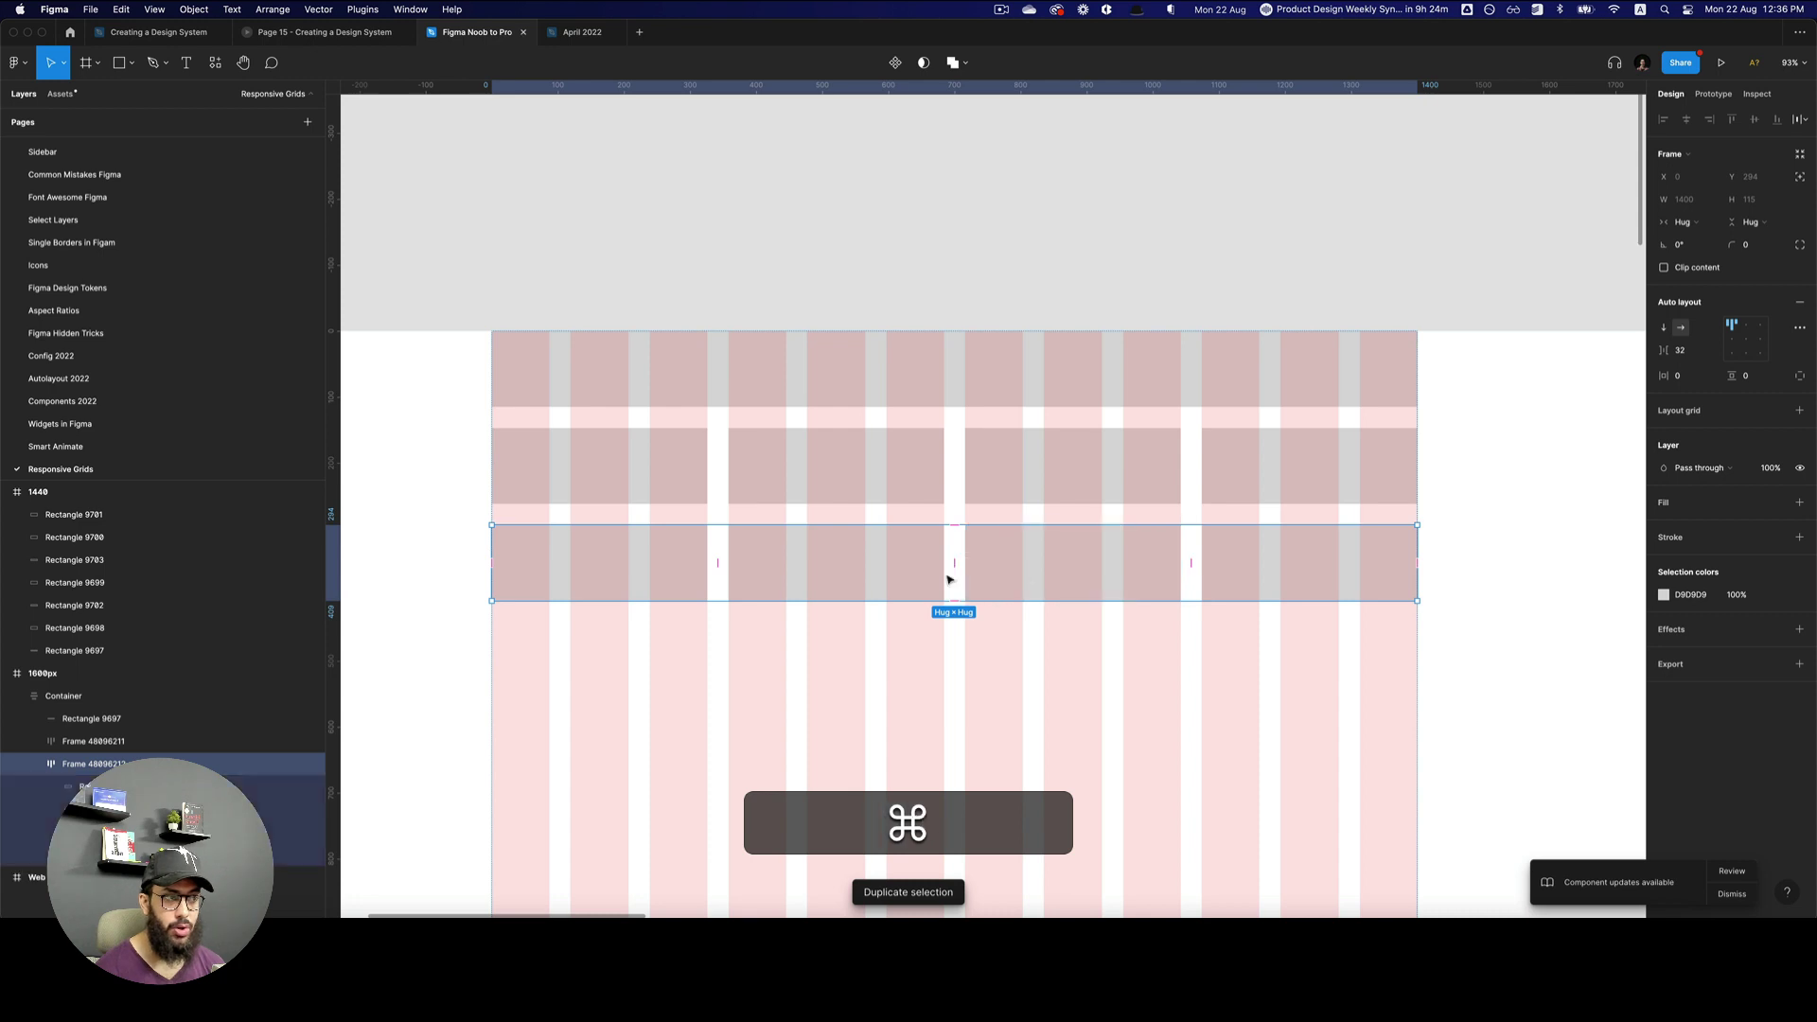
{"action": "left_click", "coordinate": [975, 578], "text": "super"}
{"action": "left_click", "coordinate": [844, 574], "text": "shift+super"}
{"action": "key", "text": "shift+super+x"}
{"action": "key", "text": "super+x"}
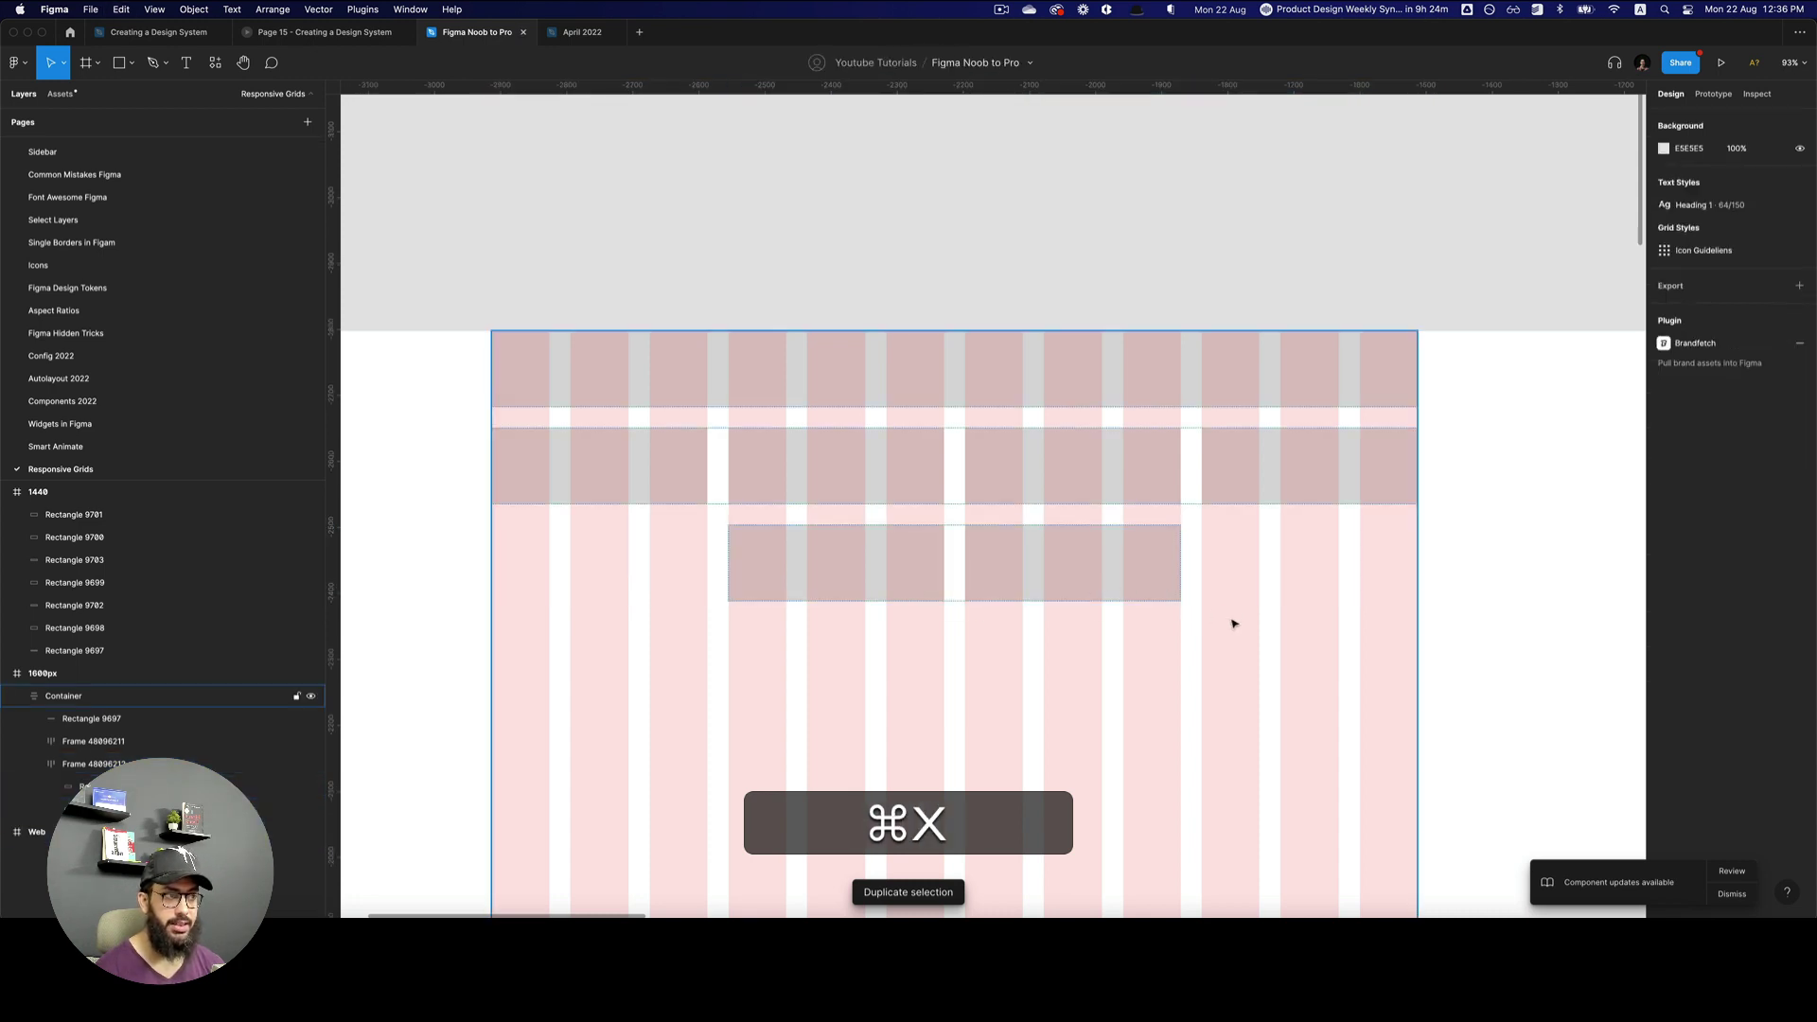
{"action": "key", "text": "super+z"}
{"action": "key", "text": "super+z"}
- Select all three rows and set their width to Fill container
{"action": "left_click", "coordinate": [993, 479]}
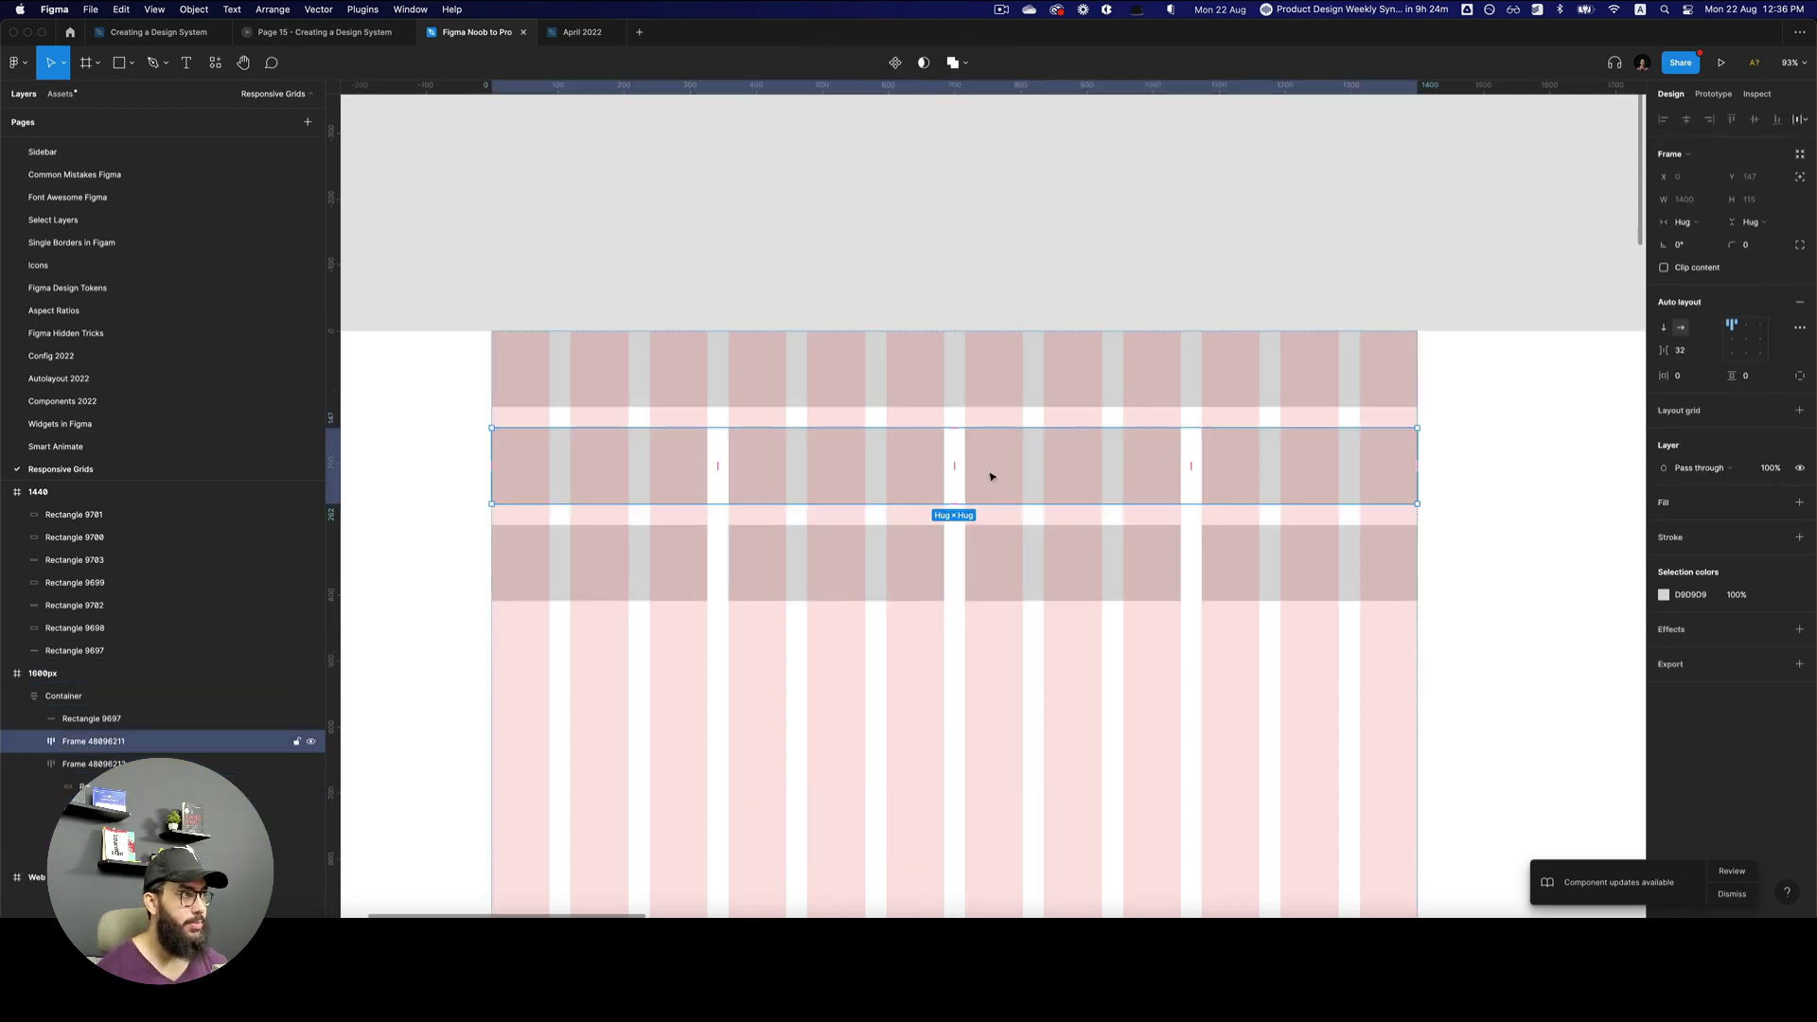
{"action": "key", "text": "shift+Return"}
{"action": "key", "text": "Return"}
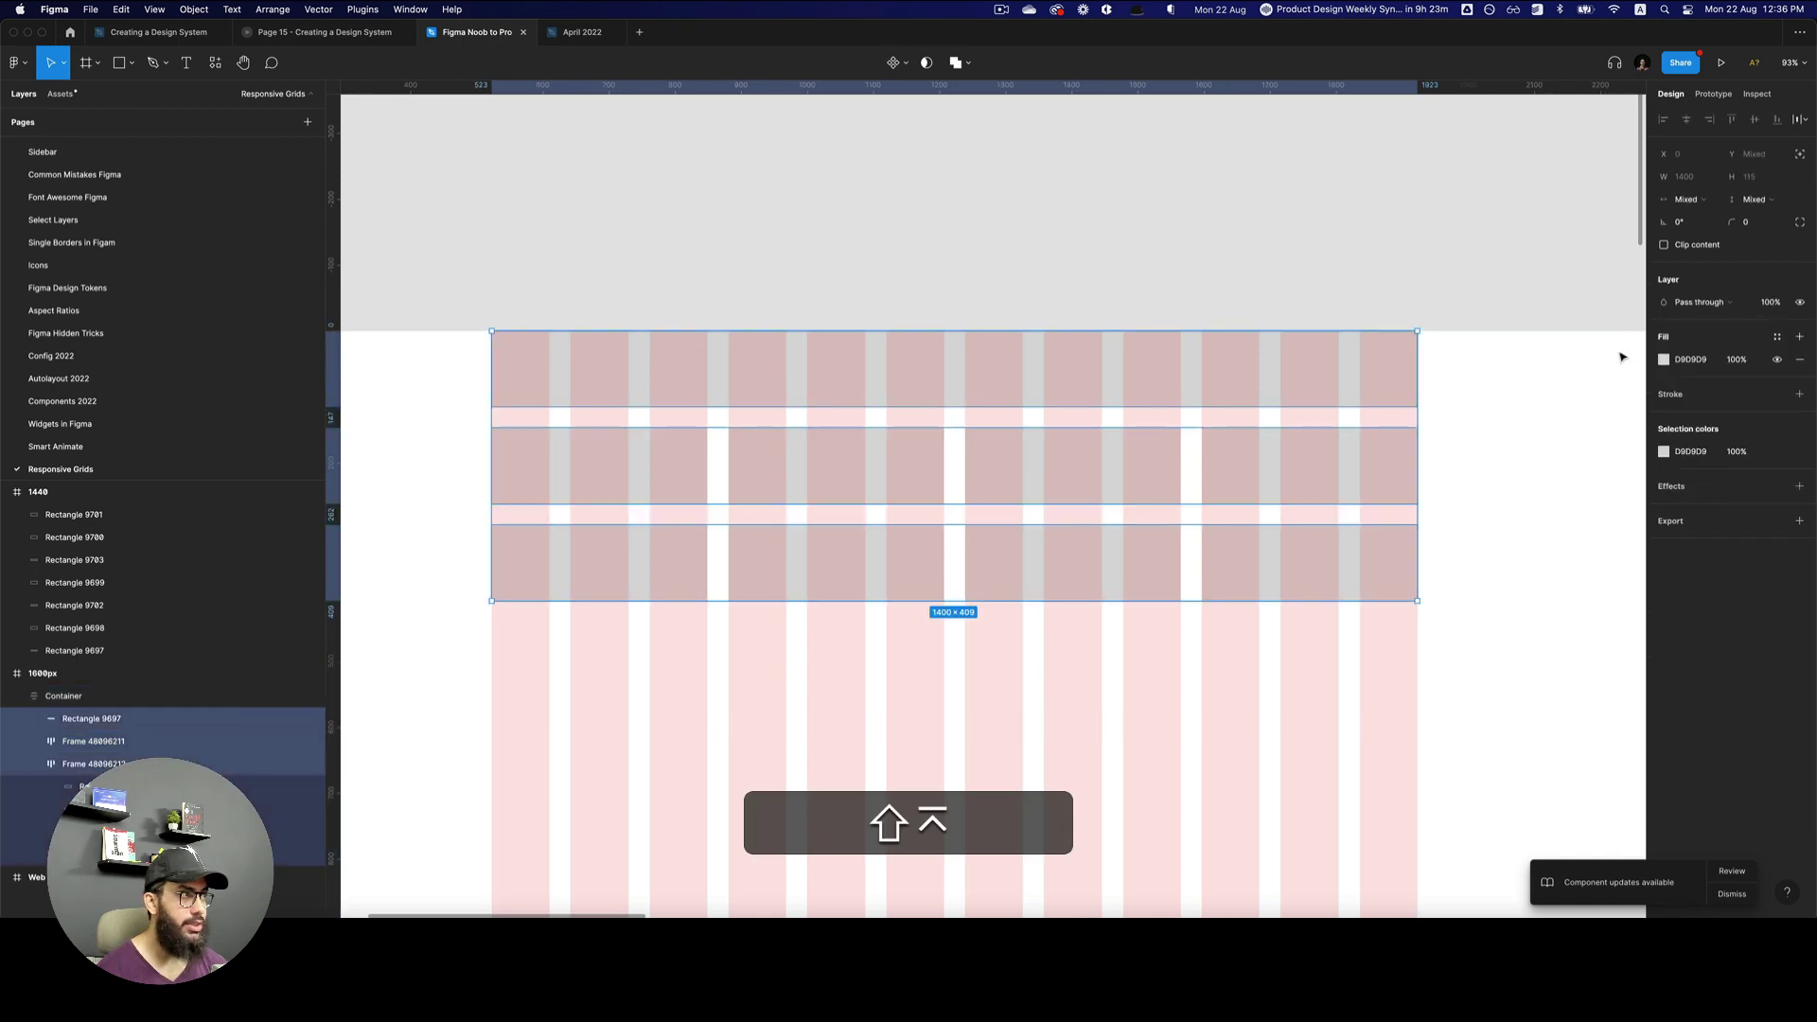
{"action": "left_click", "coordinate": [1706, 202]}
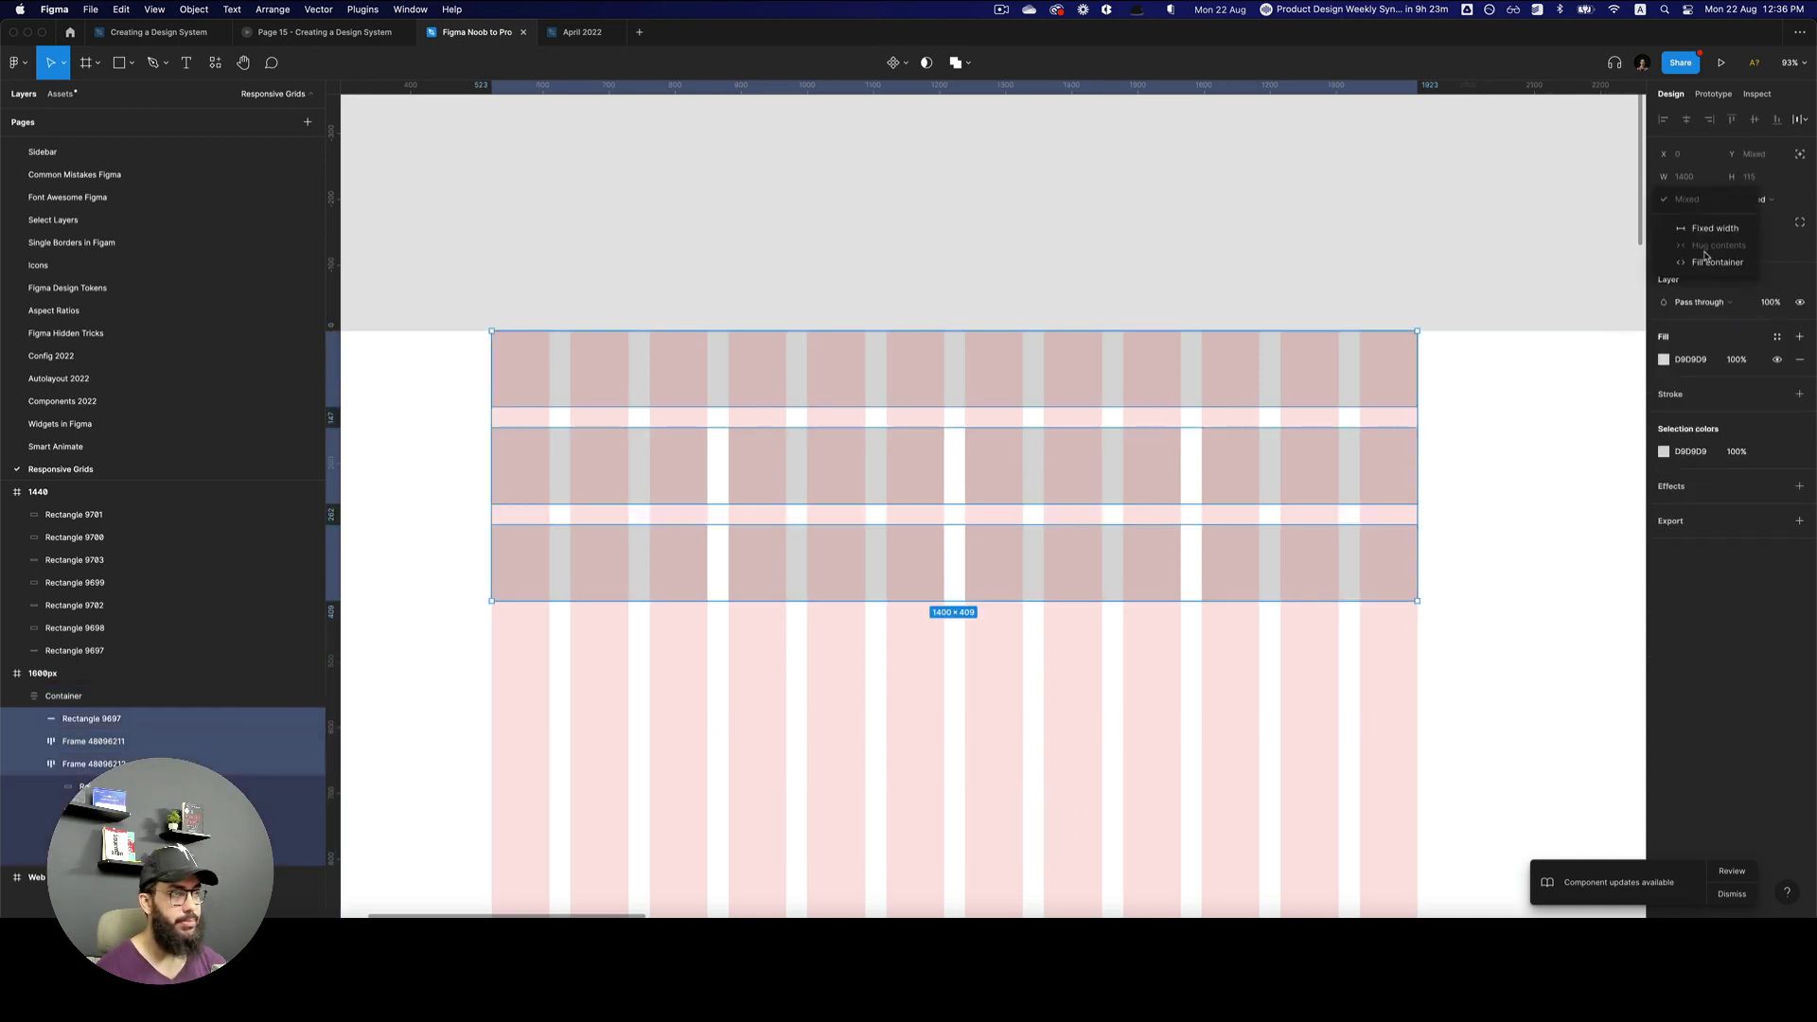
{"action": "left_click", "coordinate": [1704, 261]}
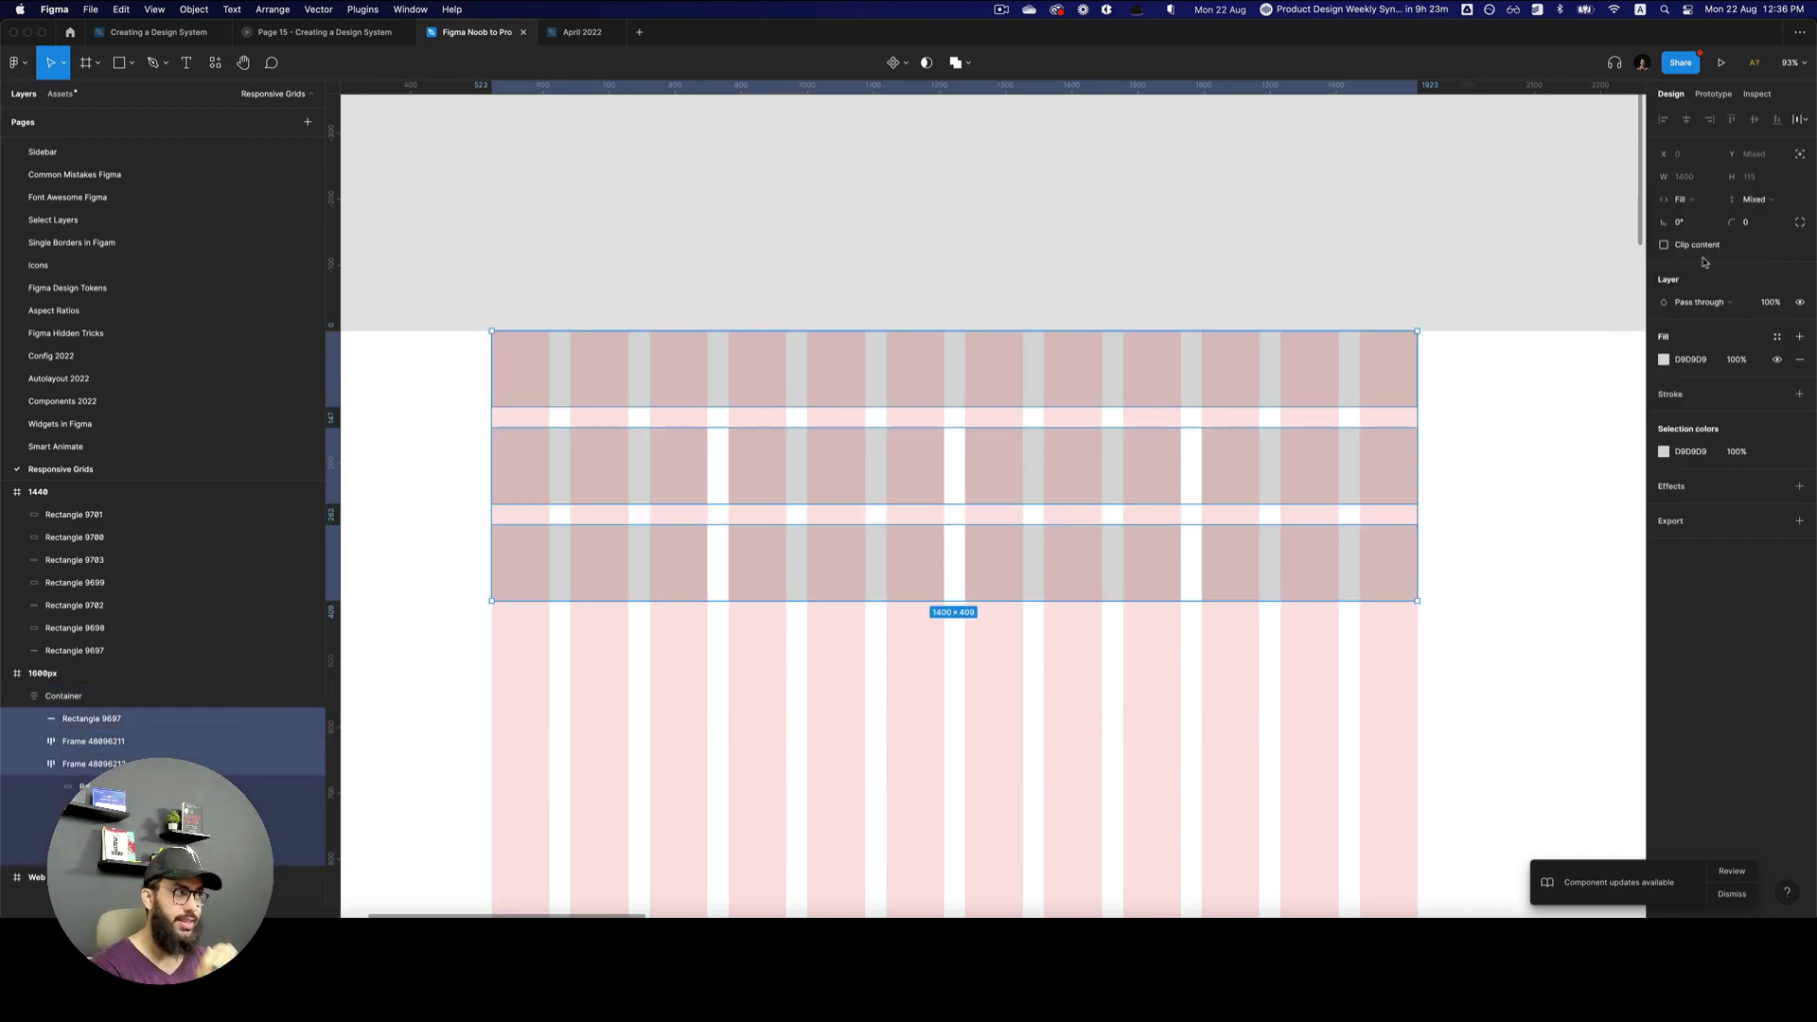
- Set the blocks inside the rows to Fill container width
{"action": "key", "text": "Return"}
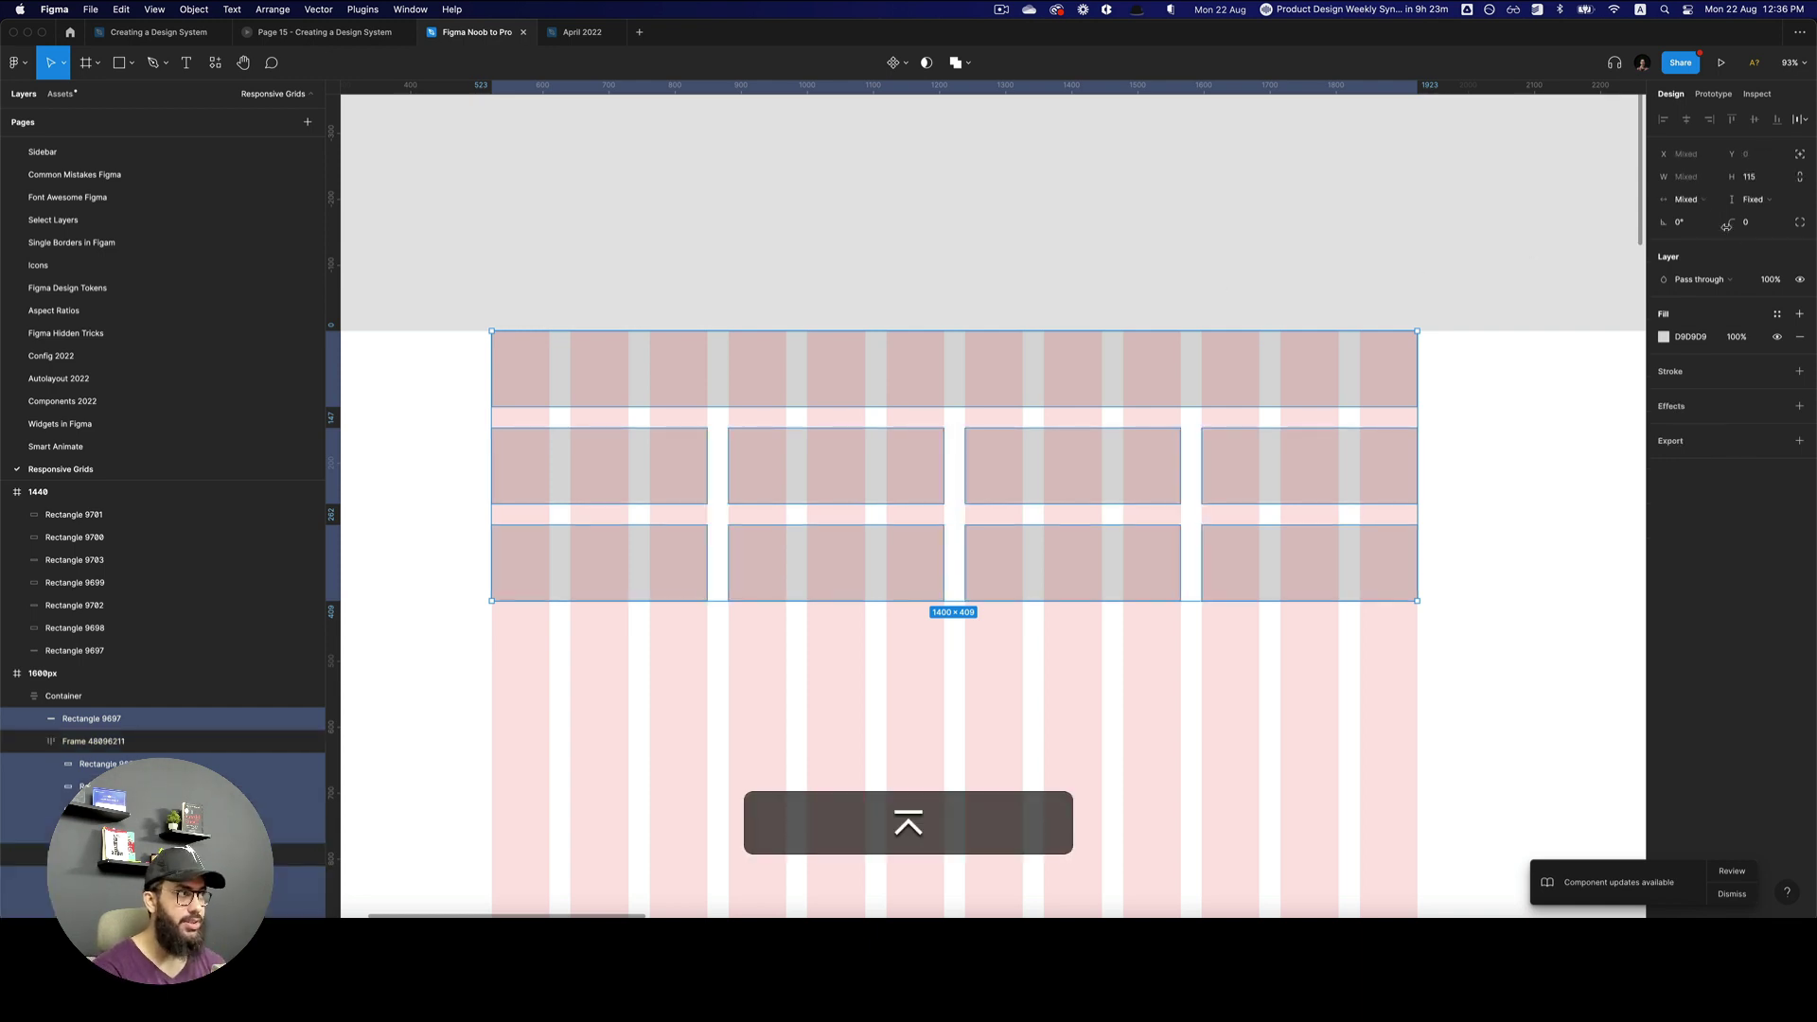
{"action": "left_click", "coordinate": [1701, 201]}
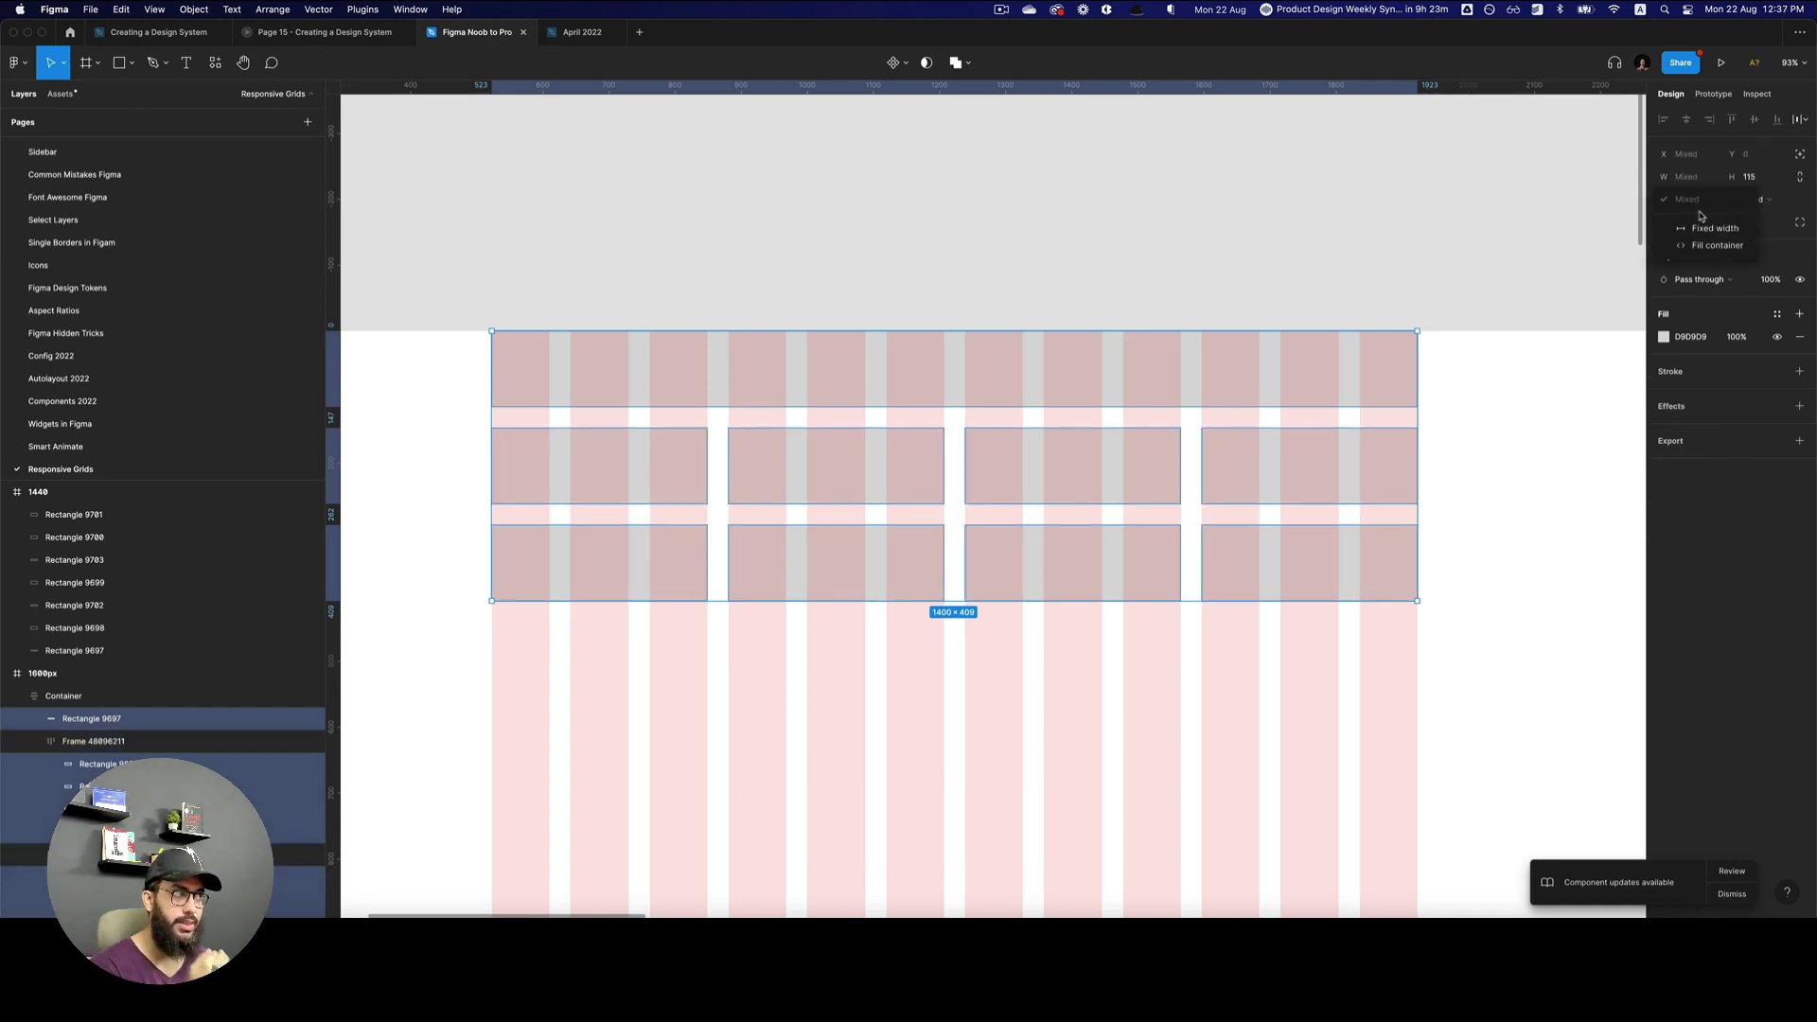
{"action": "left_click", "coordinate": [1701, 247]}
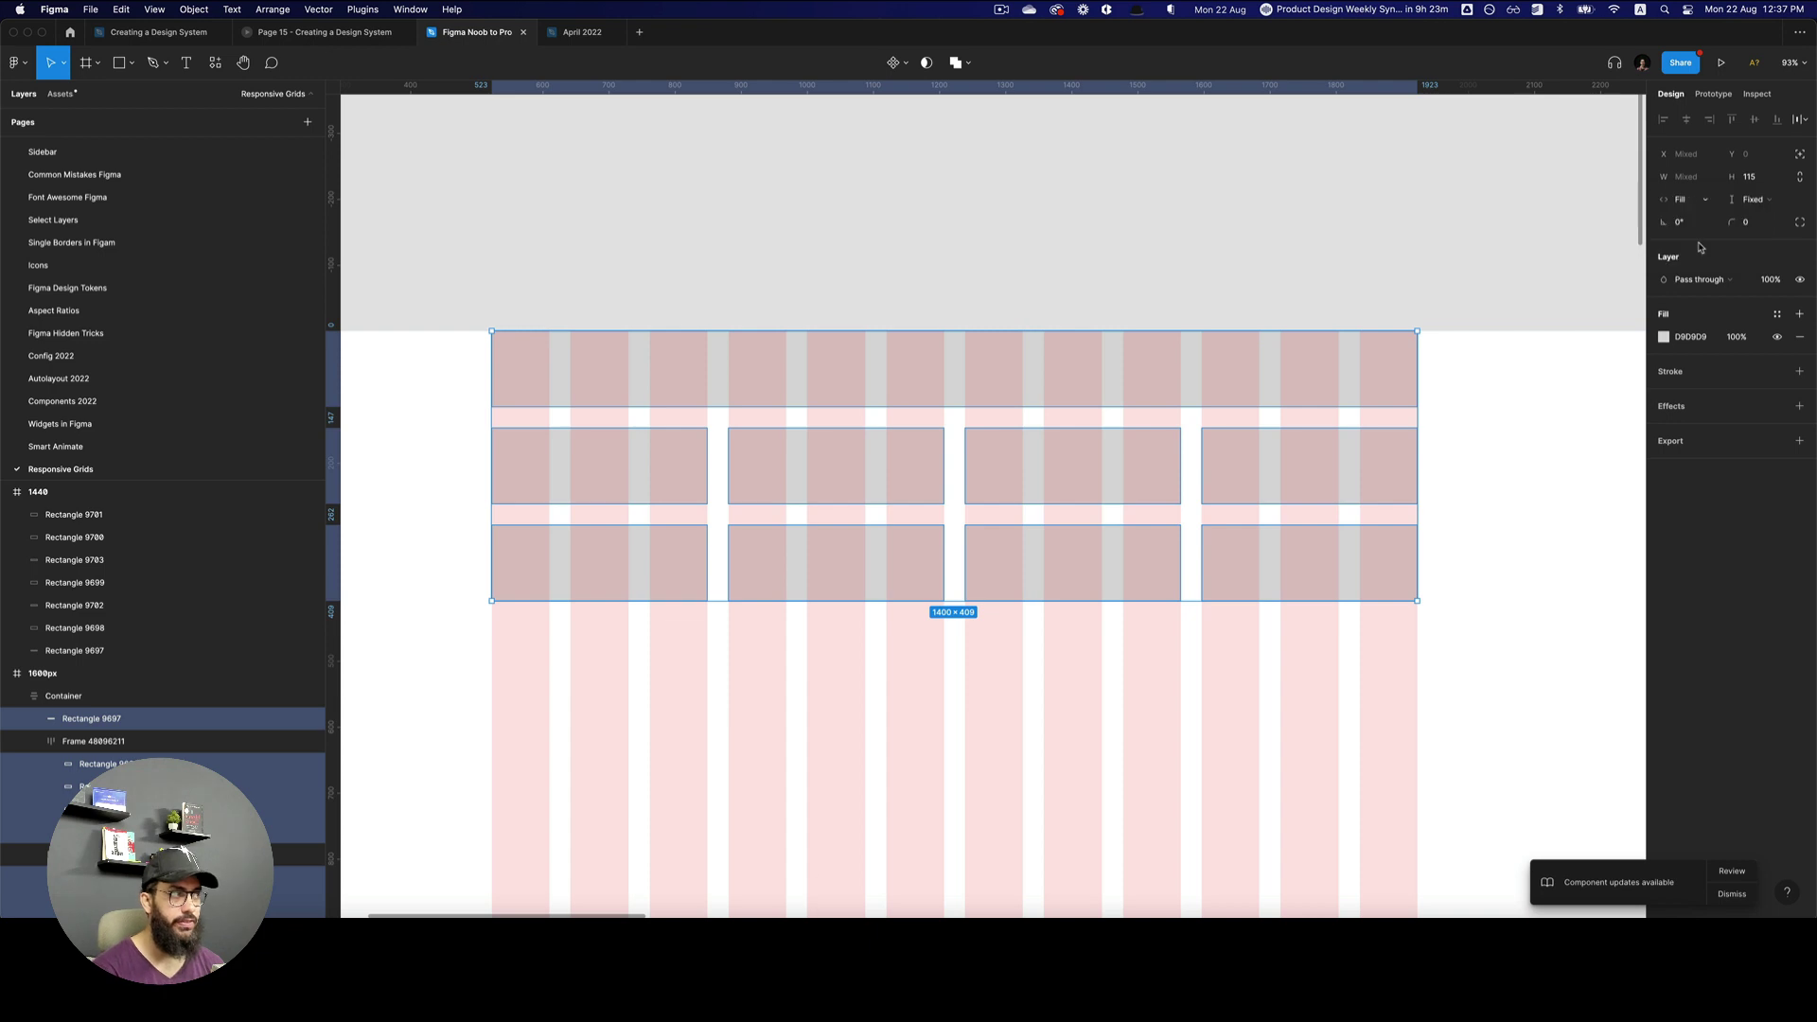
{"action": "left_click", "coordinate": [924, 470]}
{"action": "left_click", "coordinate": [924, 471]}
{"action": "left_click", "coordinate": [925, 470]}
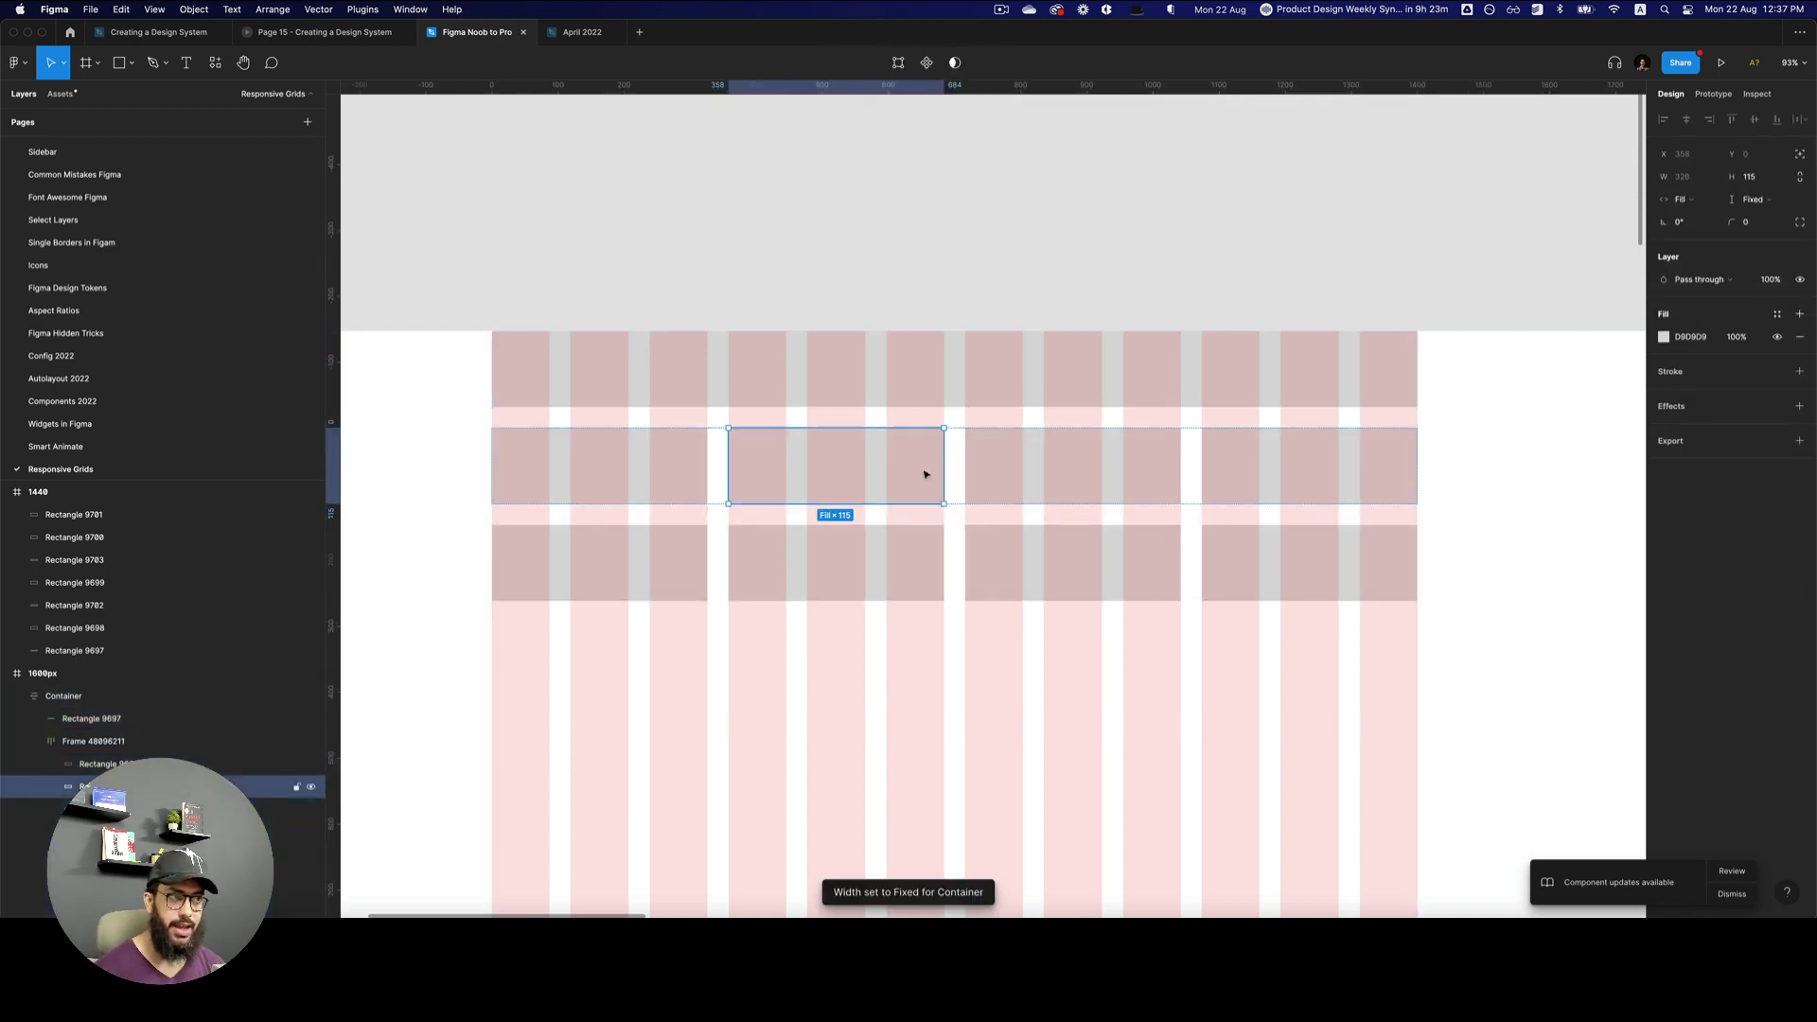
- Replace the third row with a duplicate of the four-block row trimmed to two wide blocks
{"action": "left_click", "coordinate": [1086, 511]}
{"action": "key", "text": "super+x"}
{"action": "left_click", "coordinate": [1061, 484]}
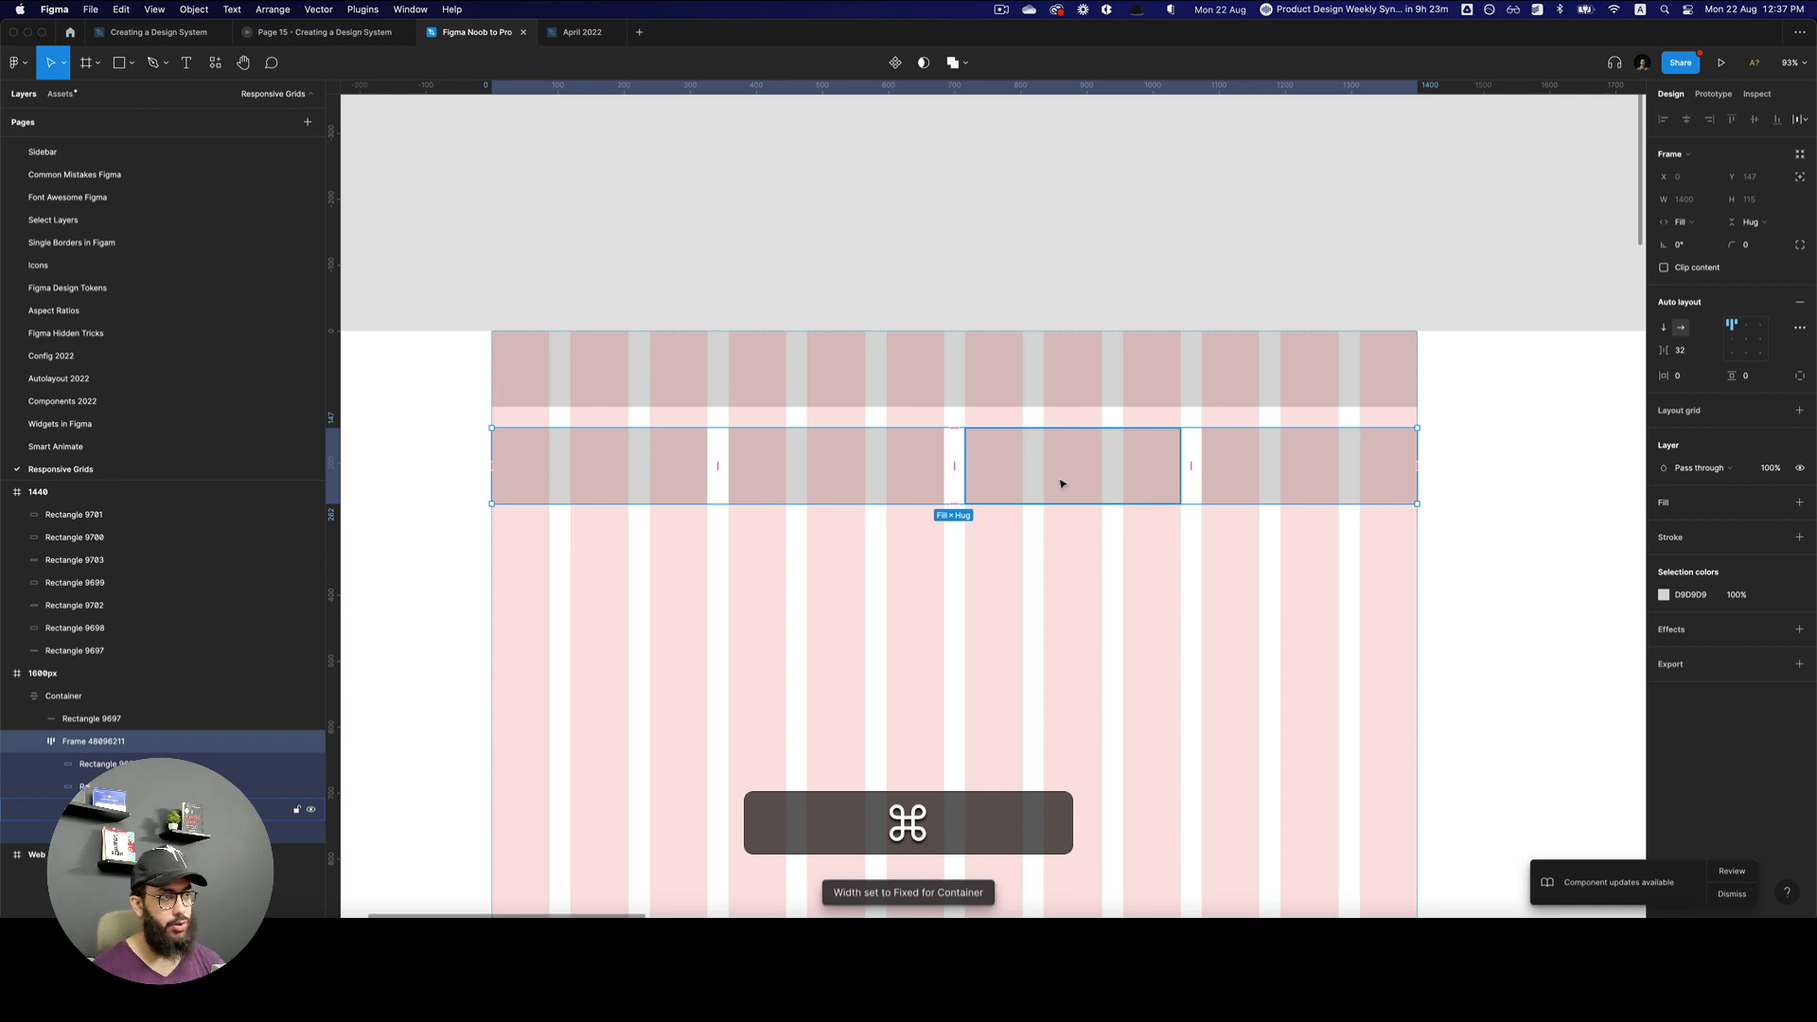
{"action": "key", "text": "super+d"}
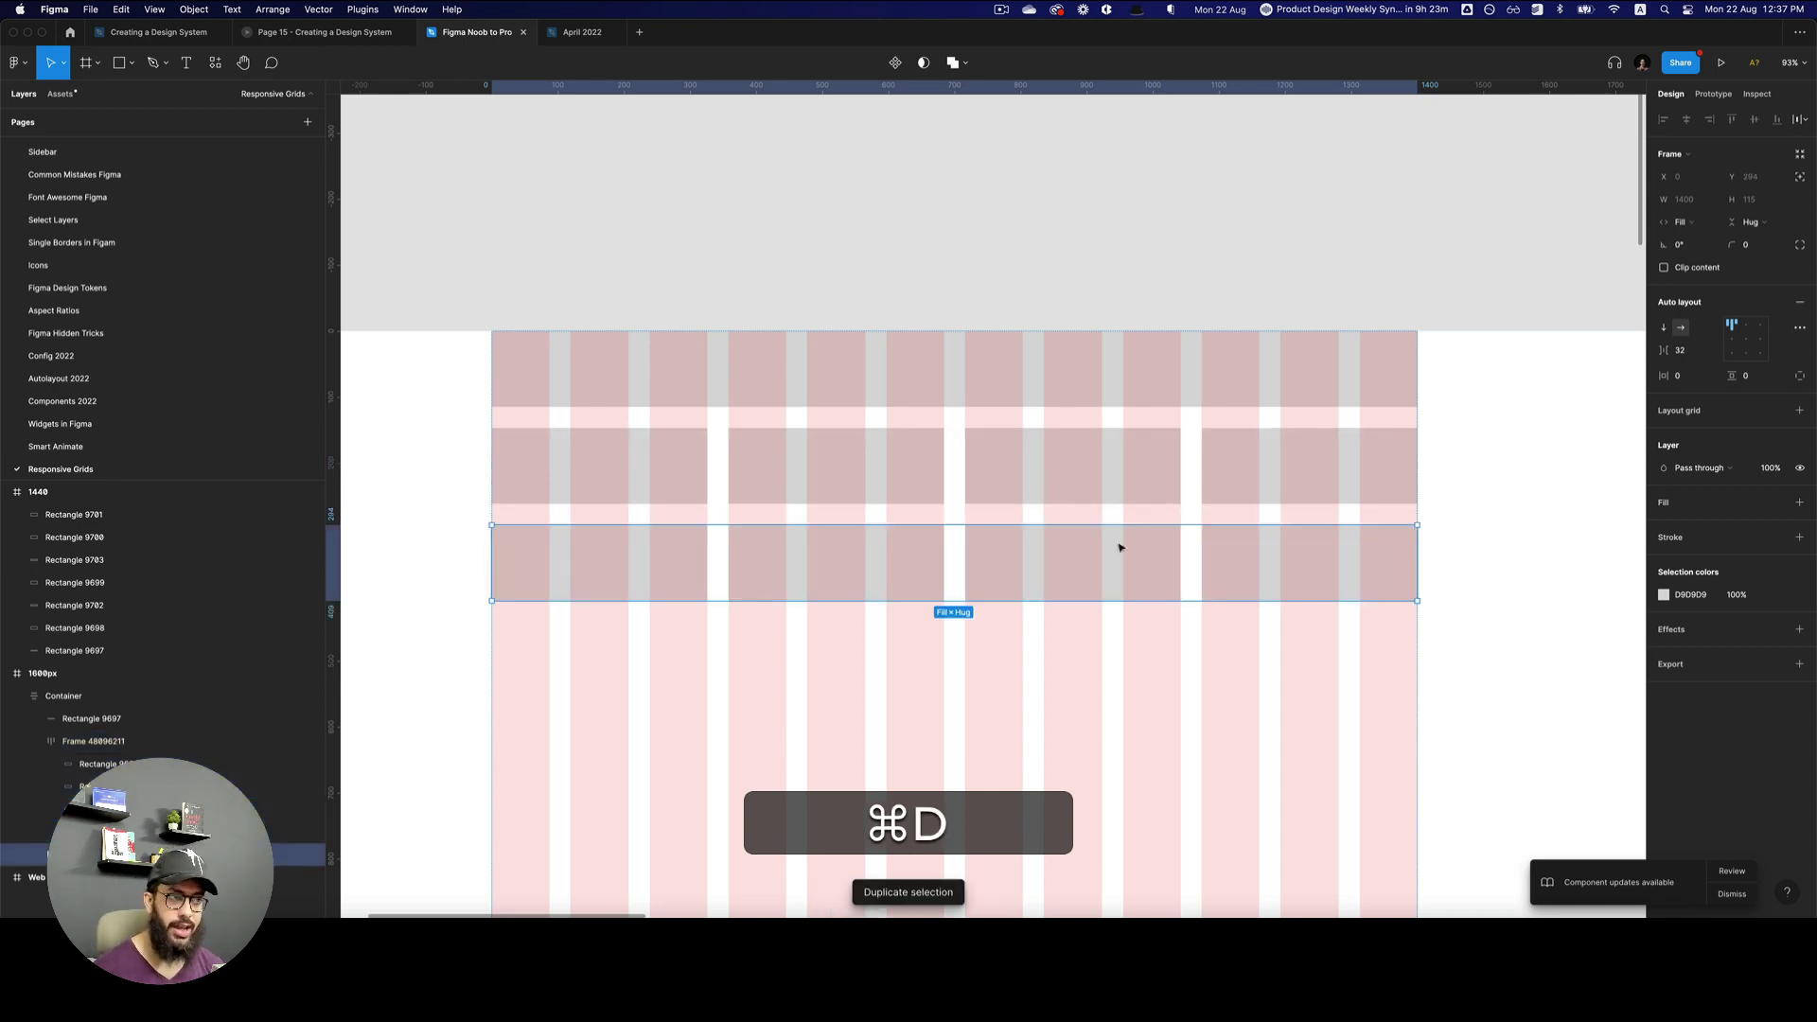
{"action": "left_click", "coordinate": [1220, 568], "text": "super"}
{"action": "left_click", "coordinate": [1036, 573], "text": "shift+super"}
{"action": "key", "text": "super+x"}
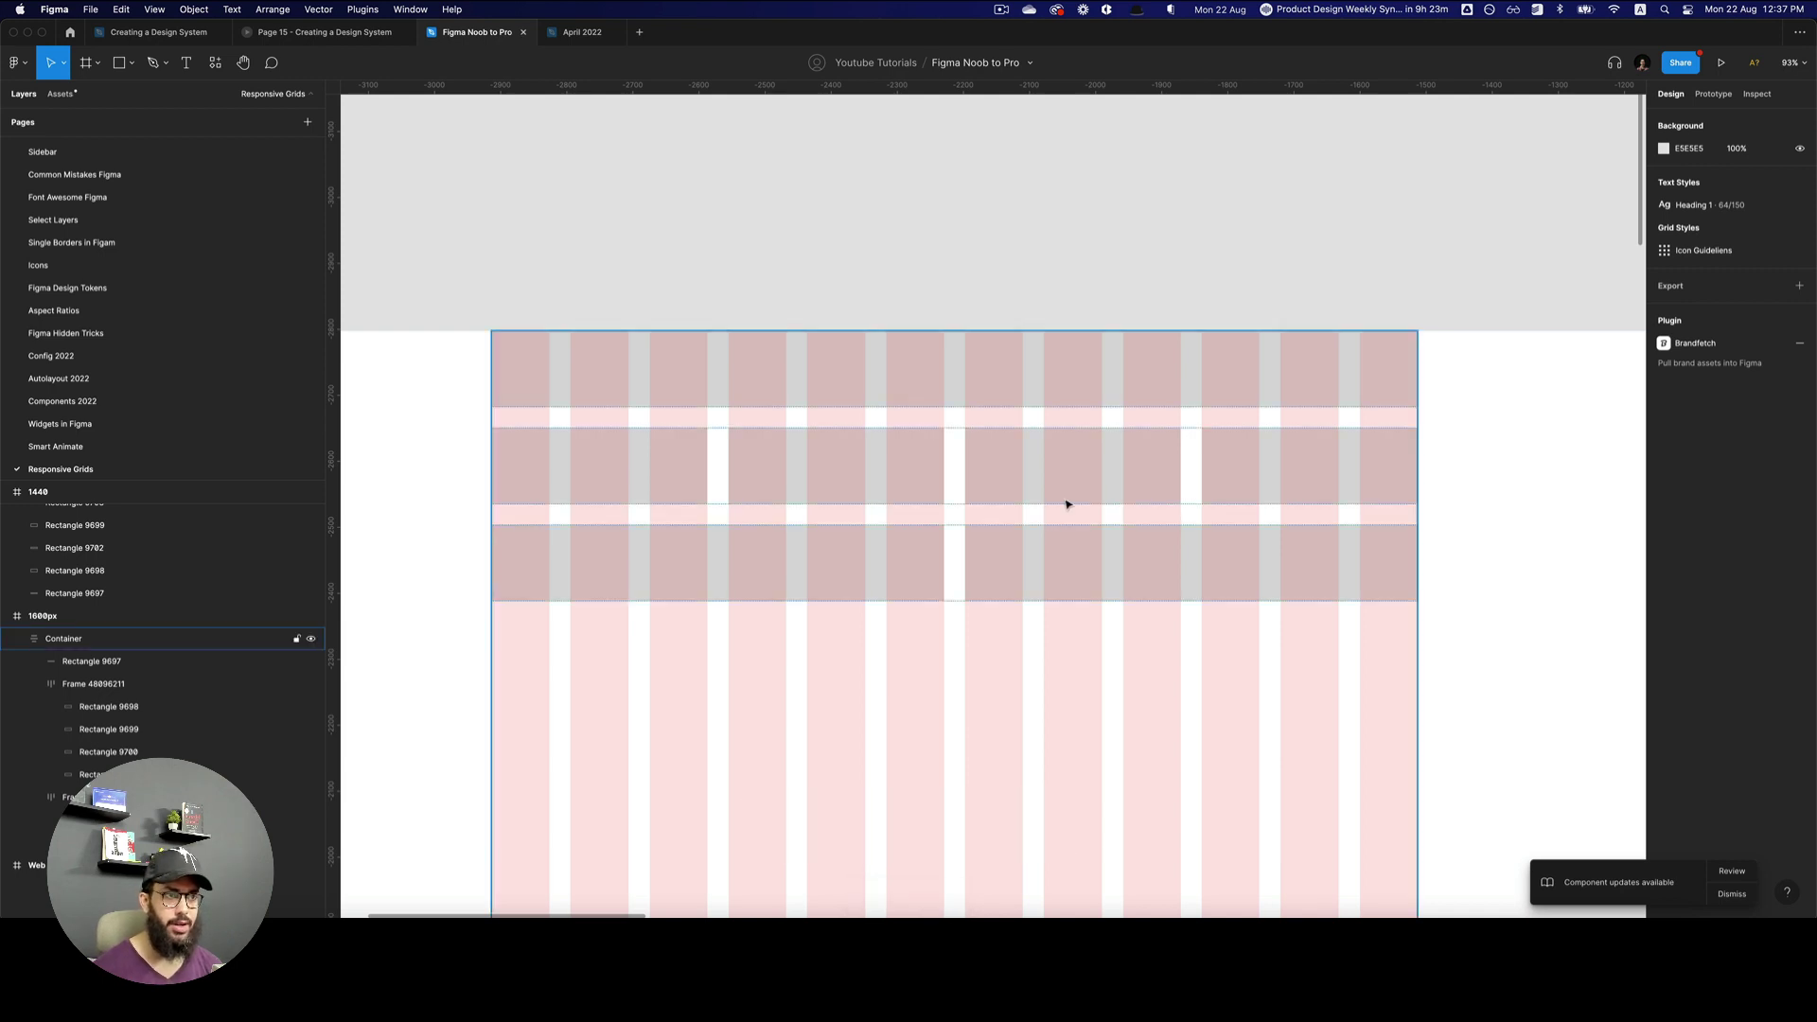
- Add a fourth row by duplicating one block until it holds twelve
{"action": "double_click", "coordinate": [1030, 568]}
{"action": "key", "text": "super+d"}
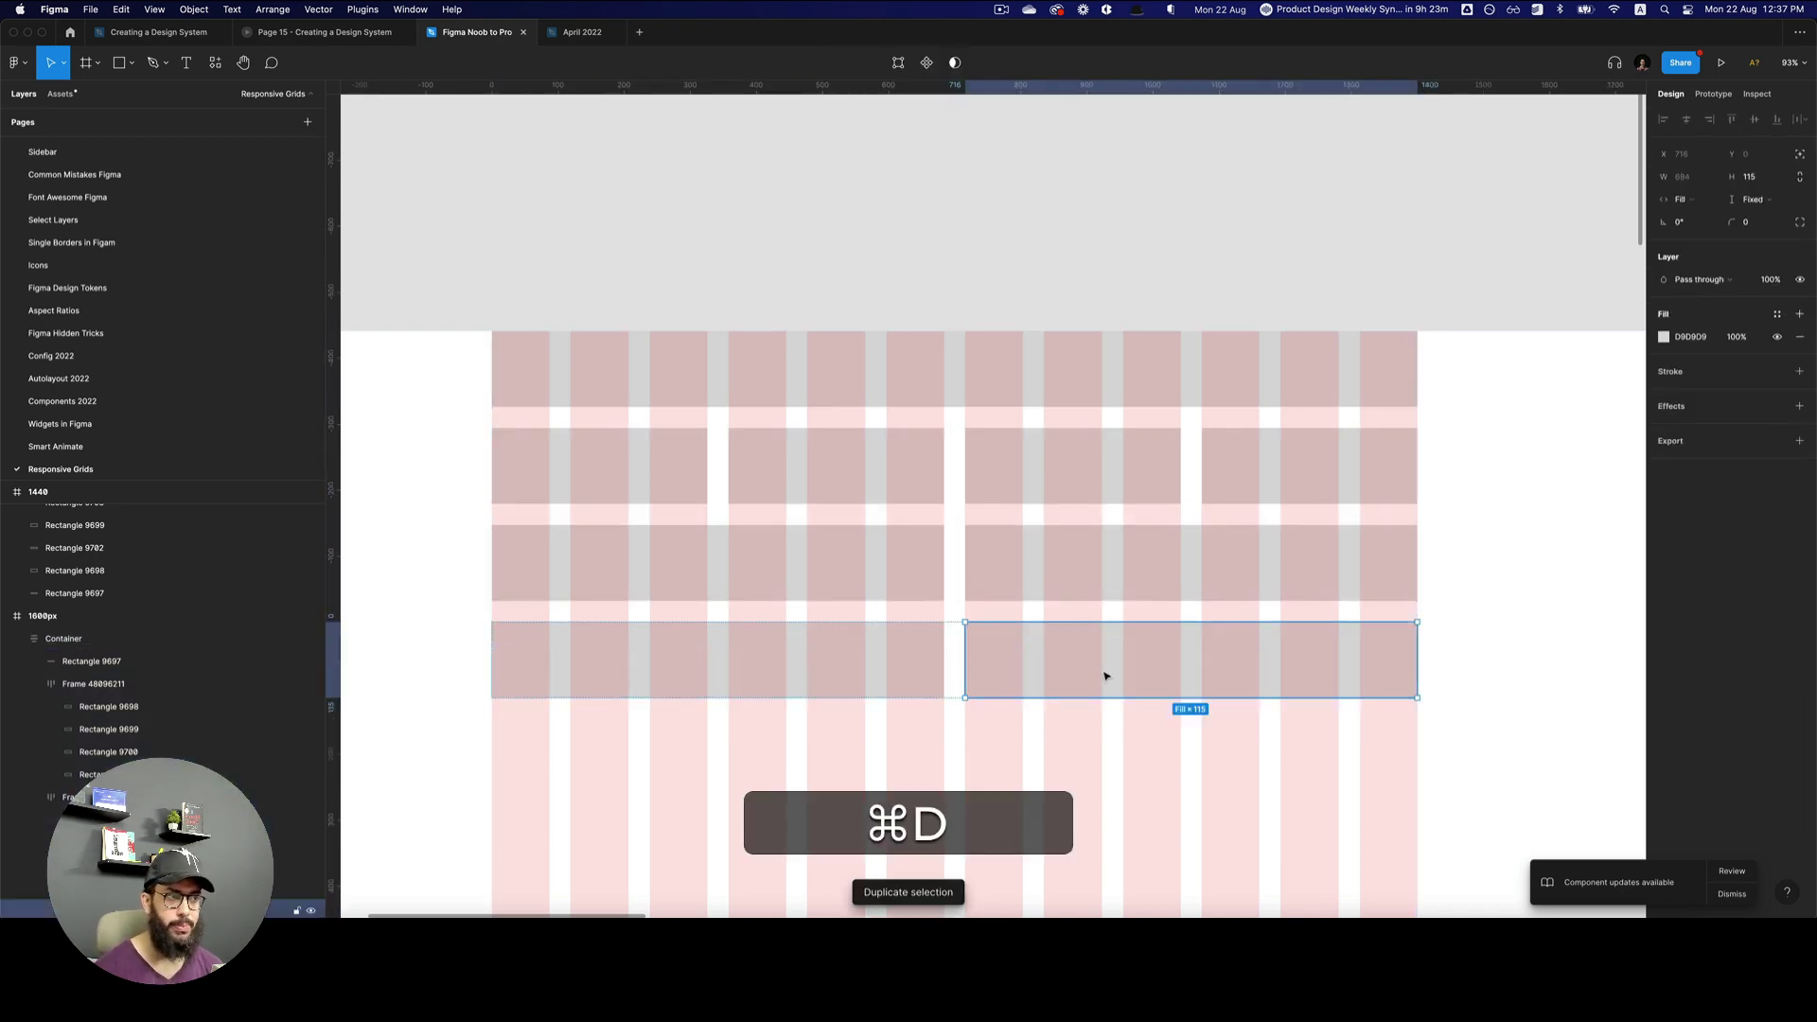
{"action": "key", "text": "super+x"}
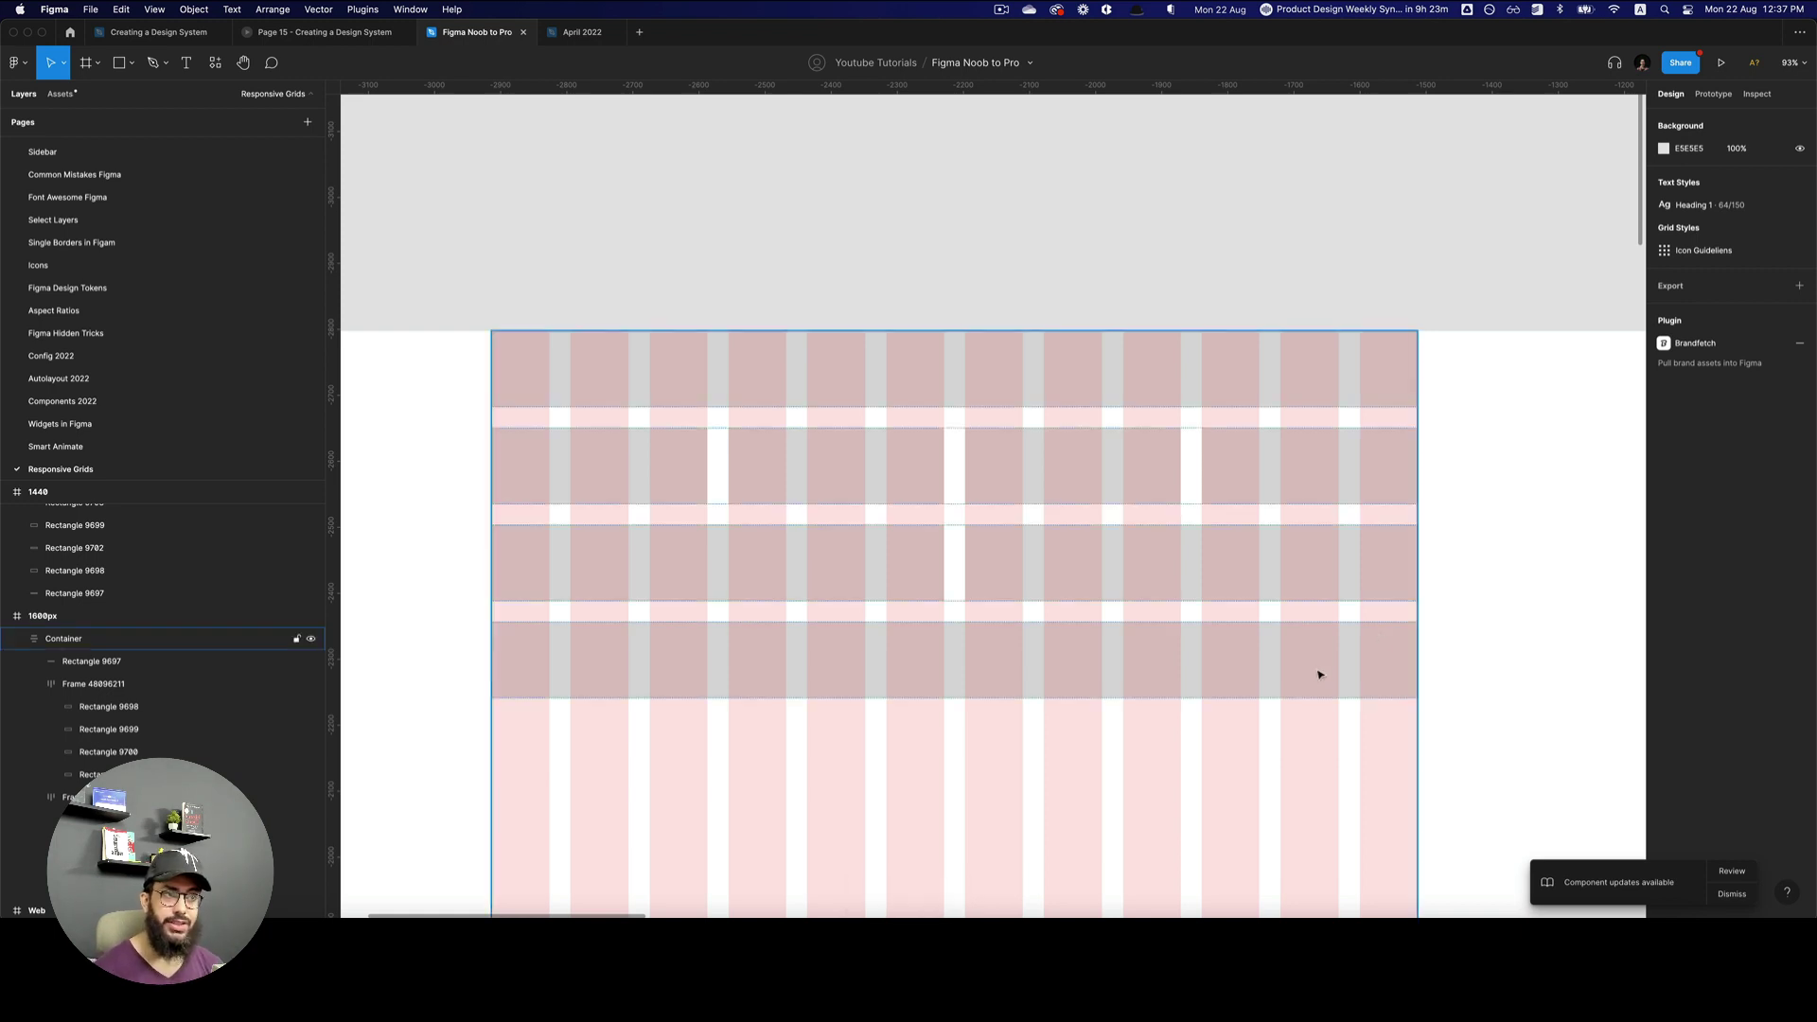
{"action": "left_click", "coordinate": [1024, 648], "text": "super"}
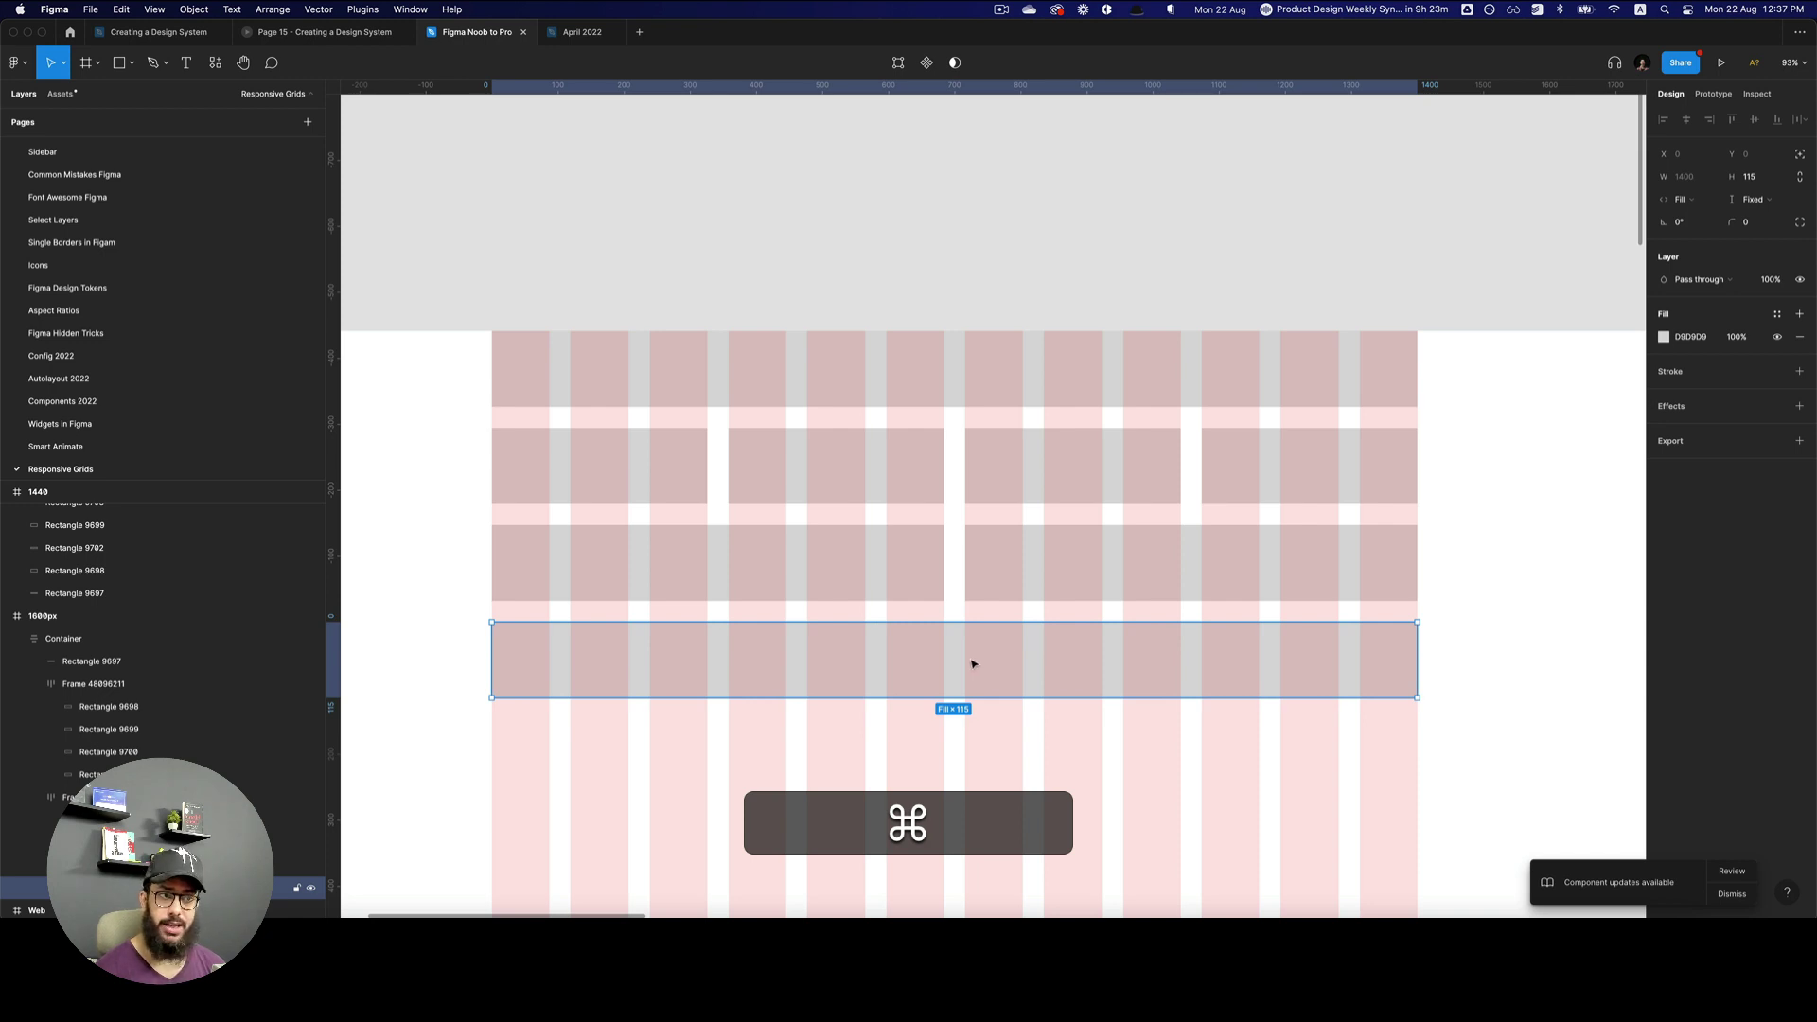
{"action": "key", "text": "super+d"}
{"action": "key", "text": "super+d"}
{"action": "key", "text": "super+d"}
{"action": "key", "text": "super+d"}
{"action": "key", "text": "super+d"}
{"action": "key", "text": "super+d"}
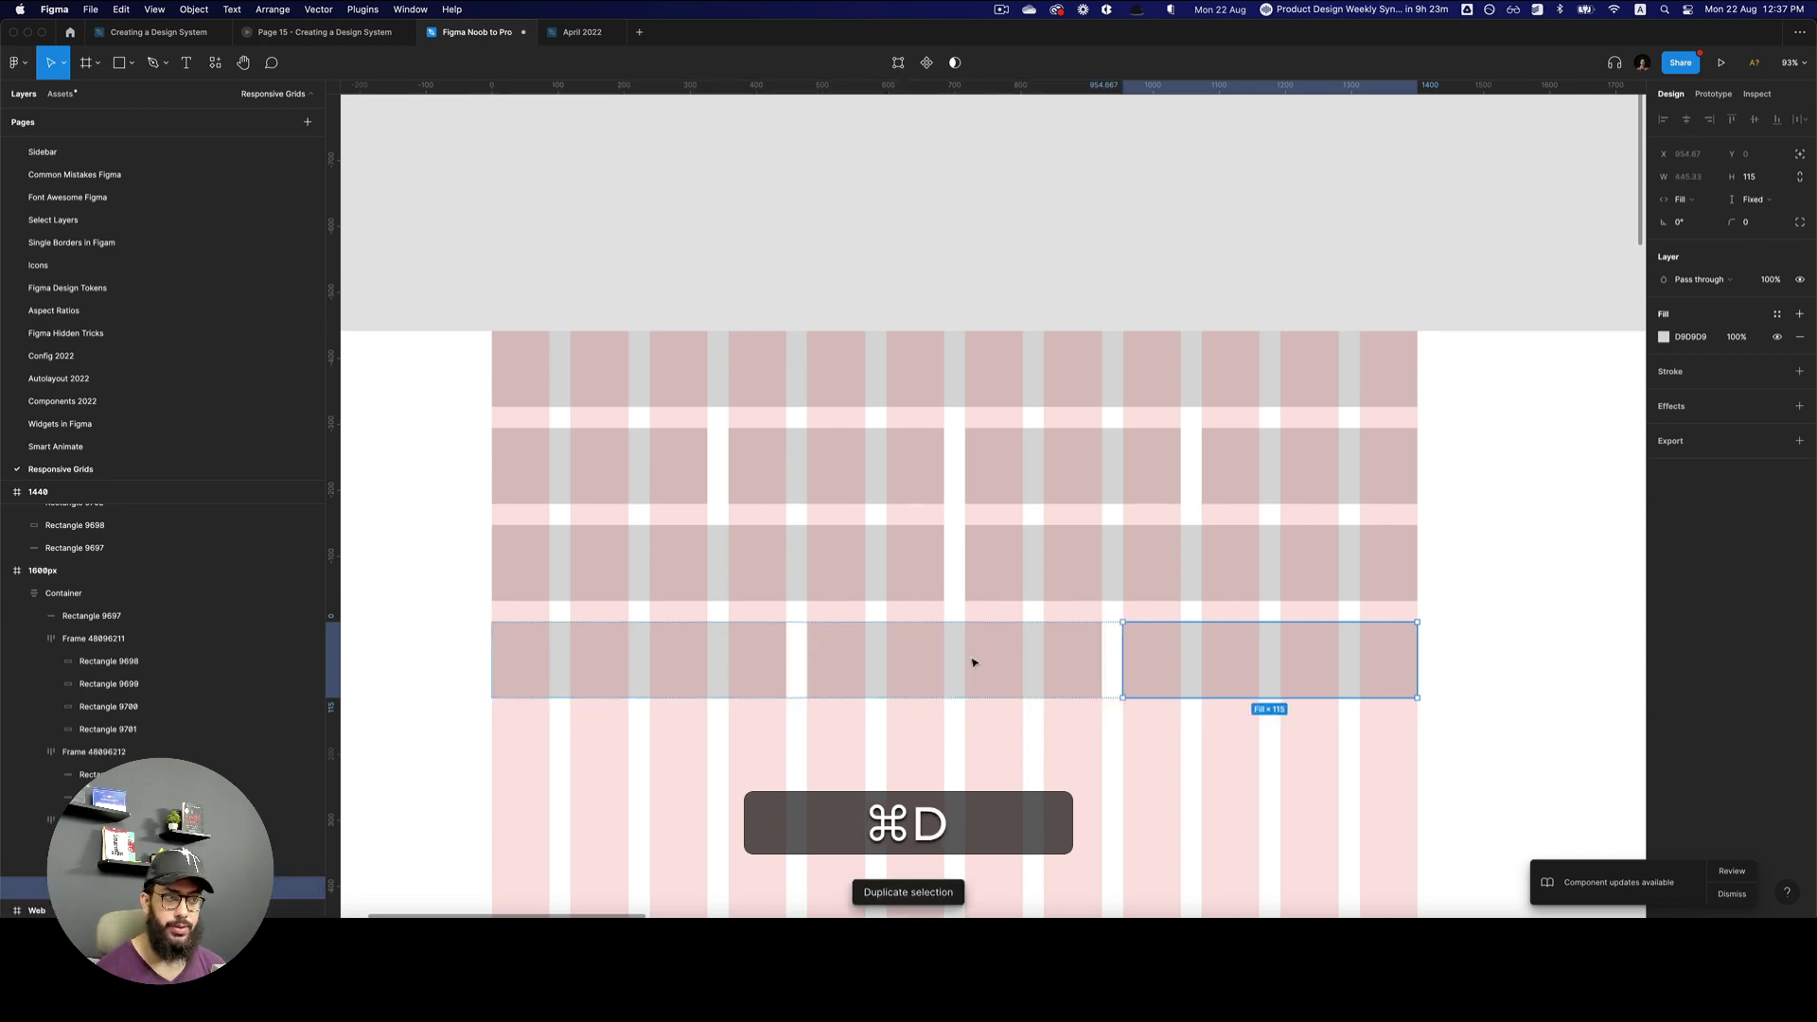
{"action": "key", "text": "super+d"}
{"action": "key", "text": "super+d"}
{"action": "key", "text": "super+d"}
{"action": "key", "text": "super+d"}
{"action": "key", "text": "super+d"}
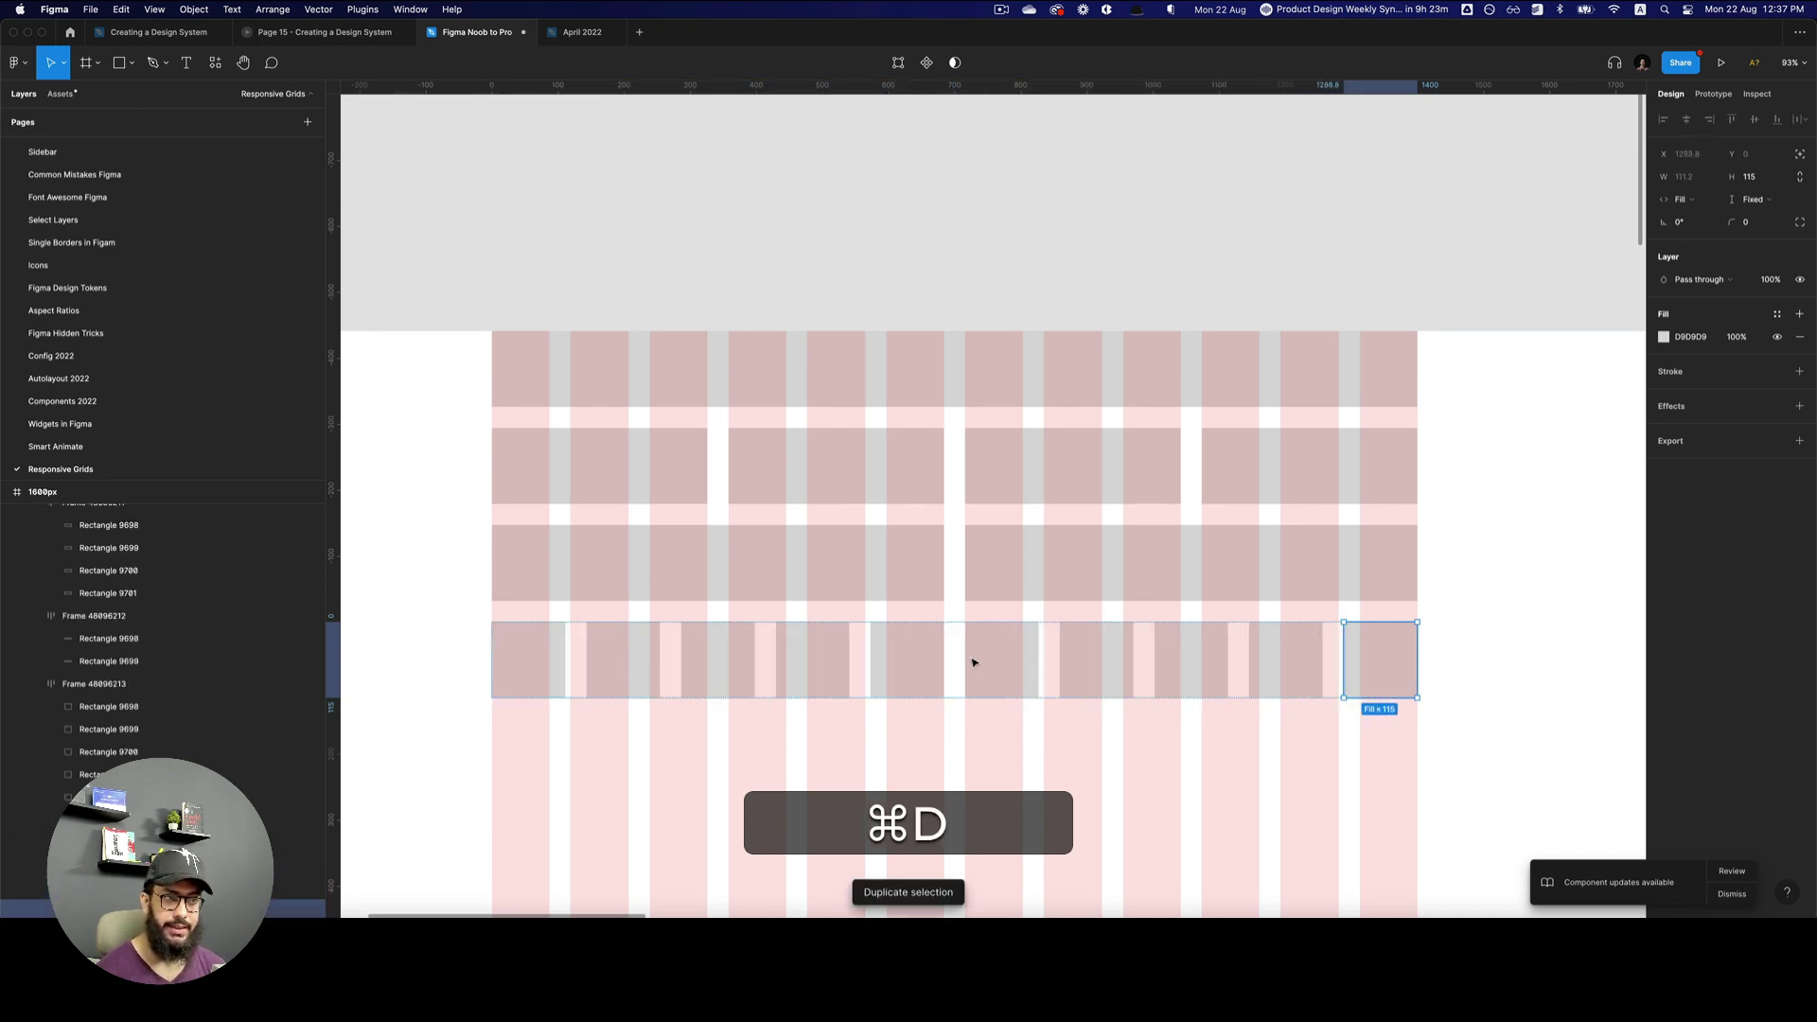
{"action": "left_click", "coordinate": [1462, 585]}
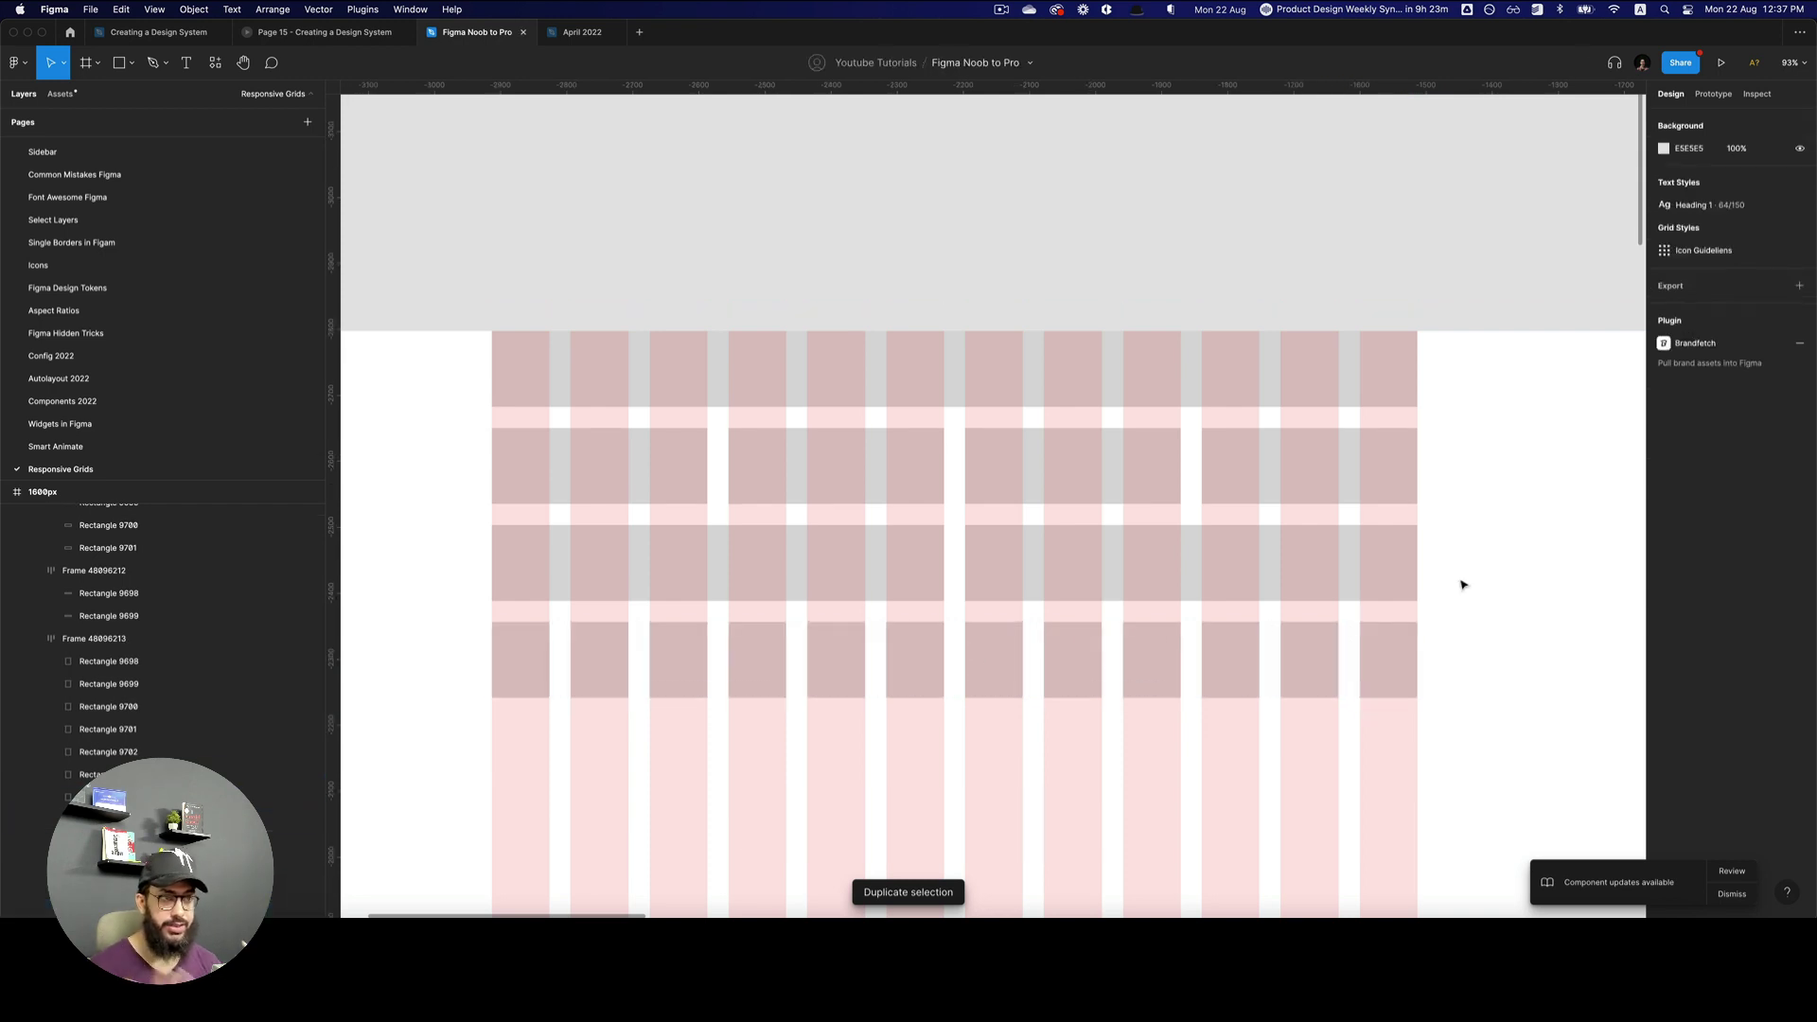
- Delete the 12-column layout grid from the Container, keeping its auto layout
{"action": "key", "text": "alt+z"}
{"action": "left_click", "coordinate": [691, 495], "text": "alt"}
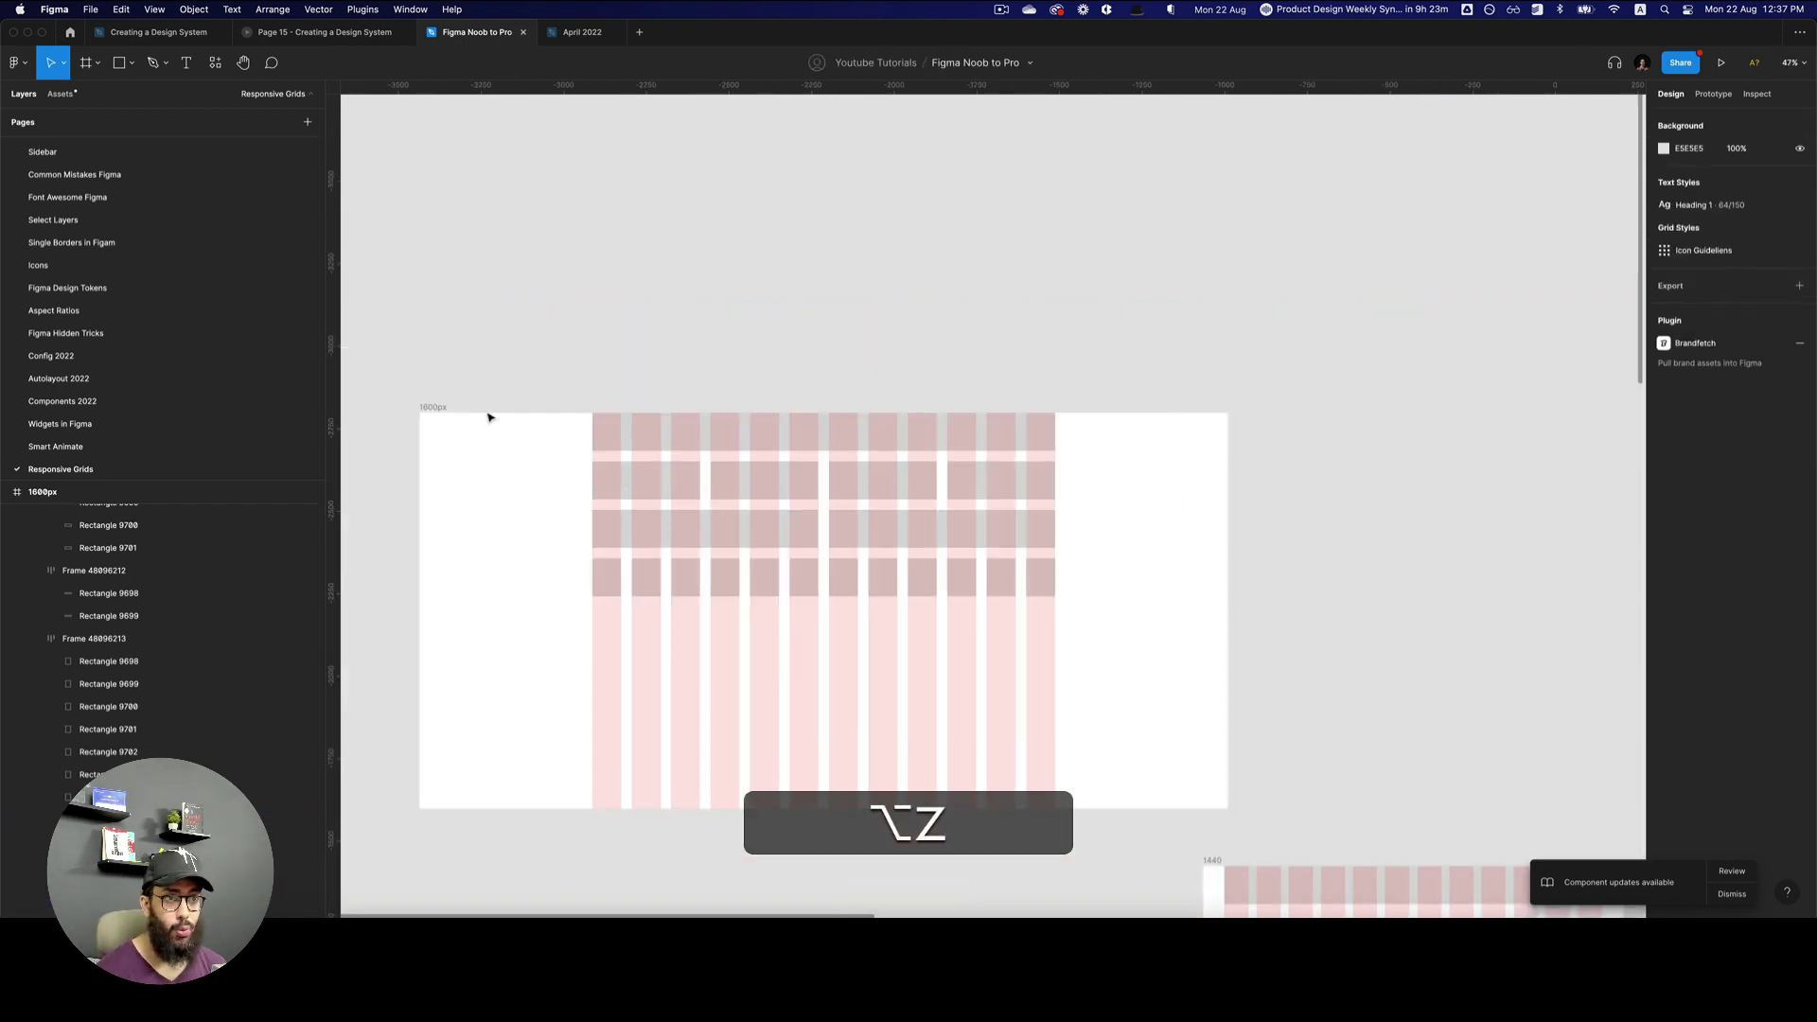
{"action": "left_click", "coordinate": [734, 519]}
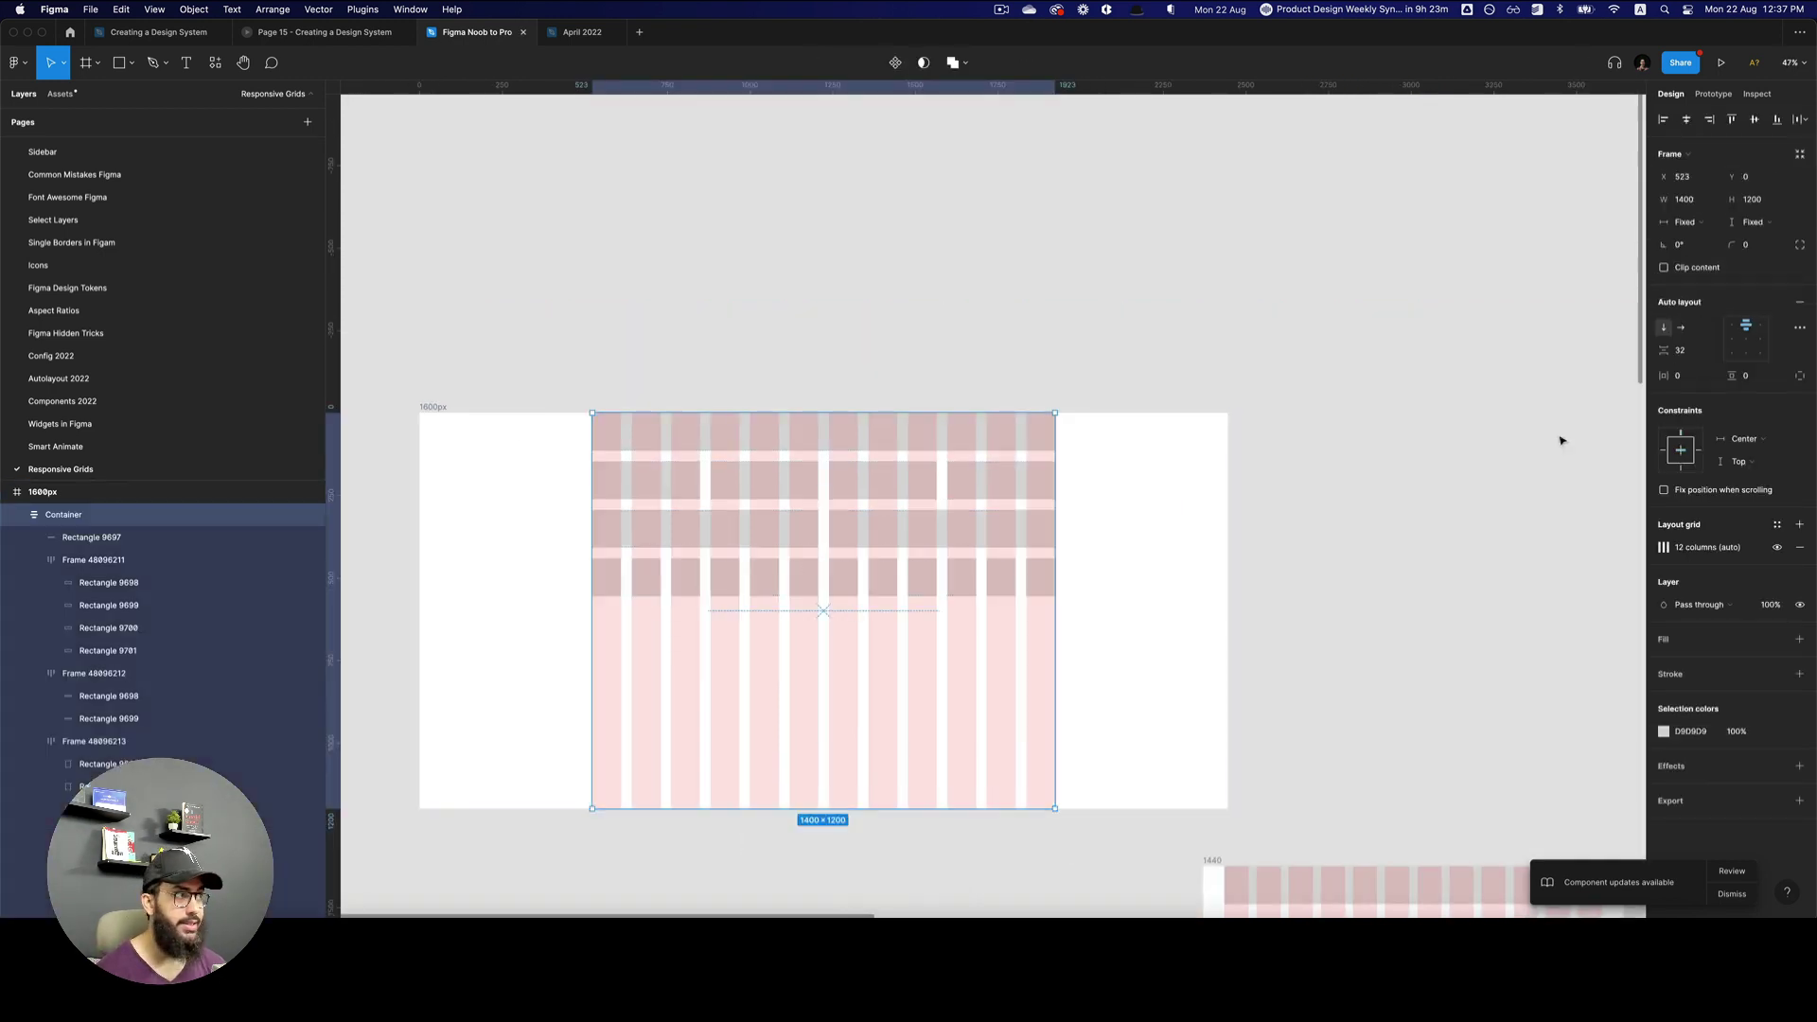
{"action": "left_click", "coordinate": [1798, 302]}
{"action": "key", "text": "super+z"}
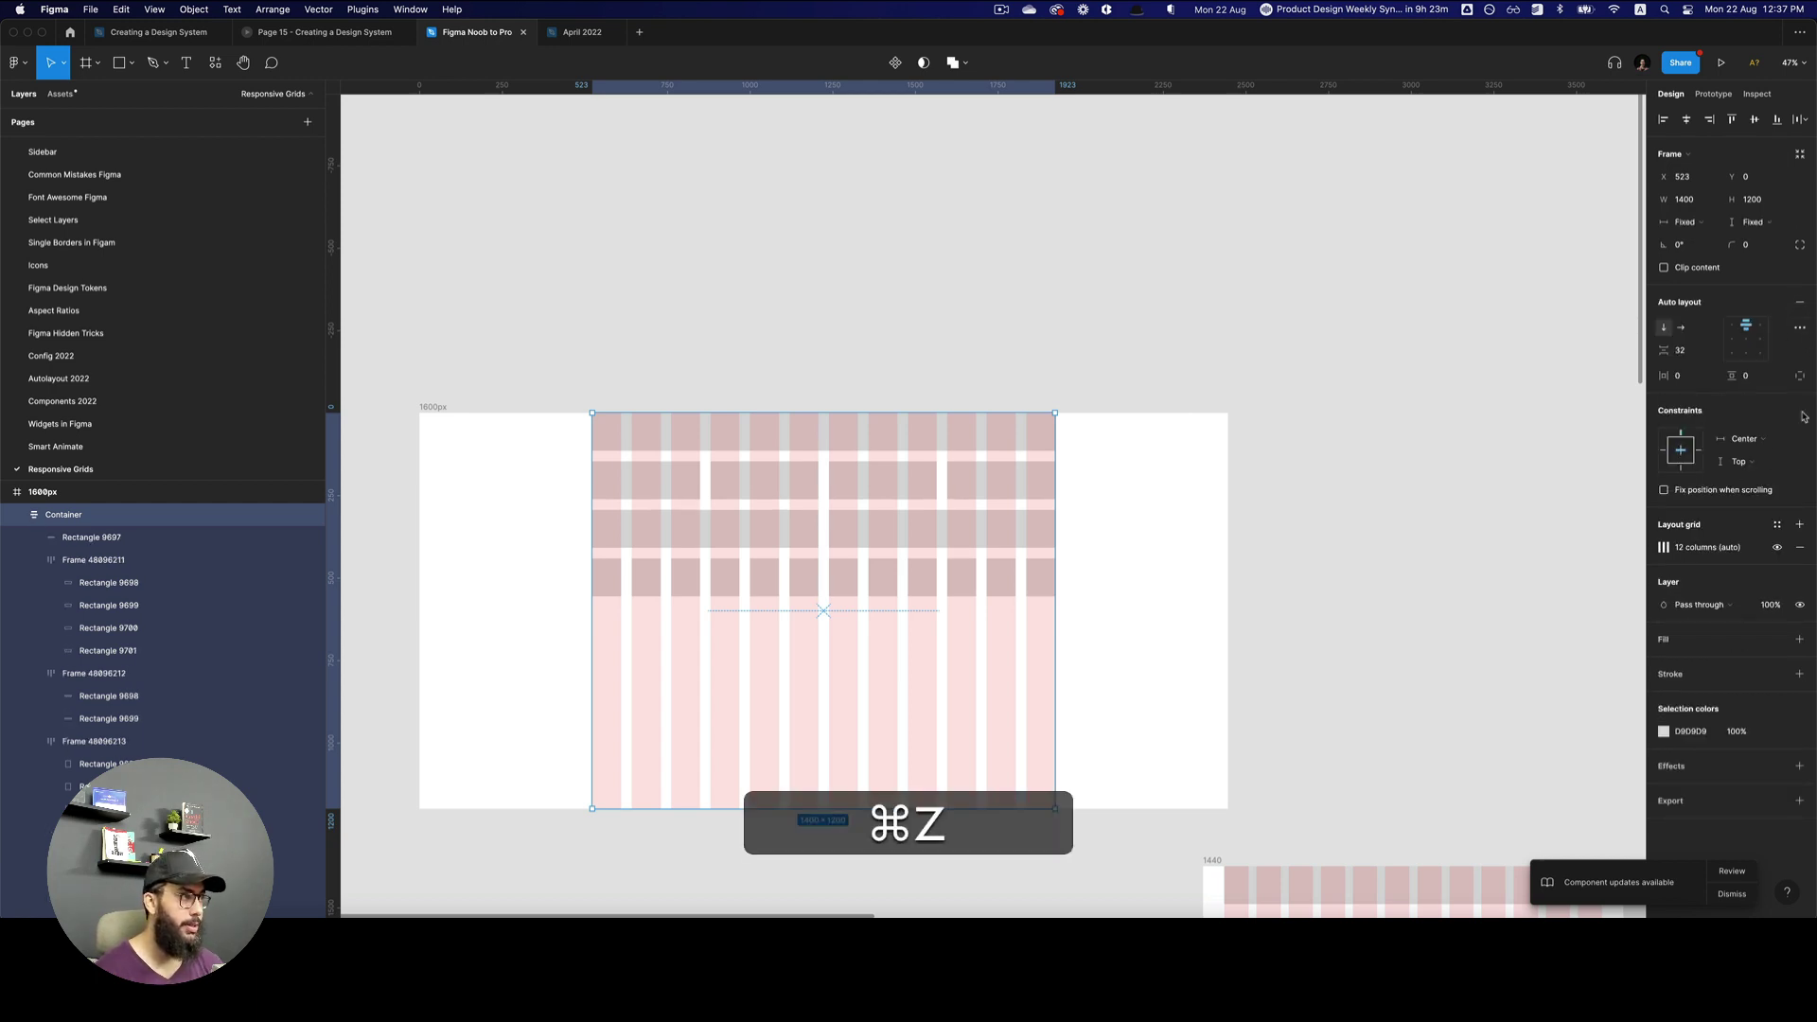
{"action": "left_click", "coordinate": [1800, 547]}
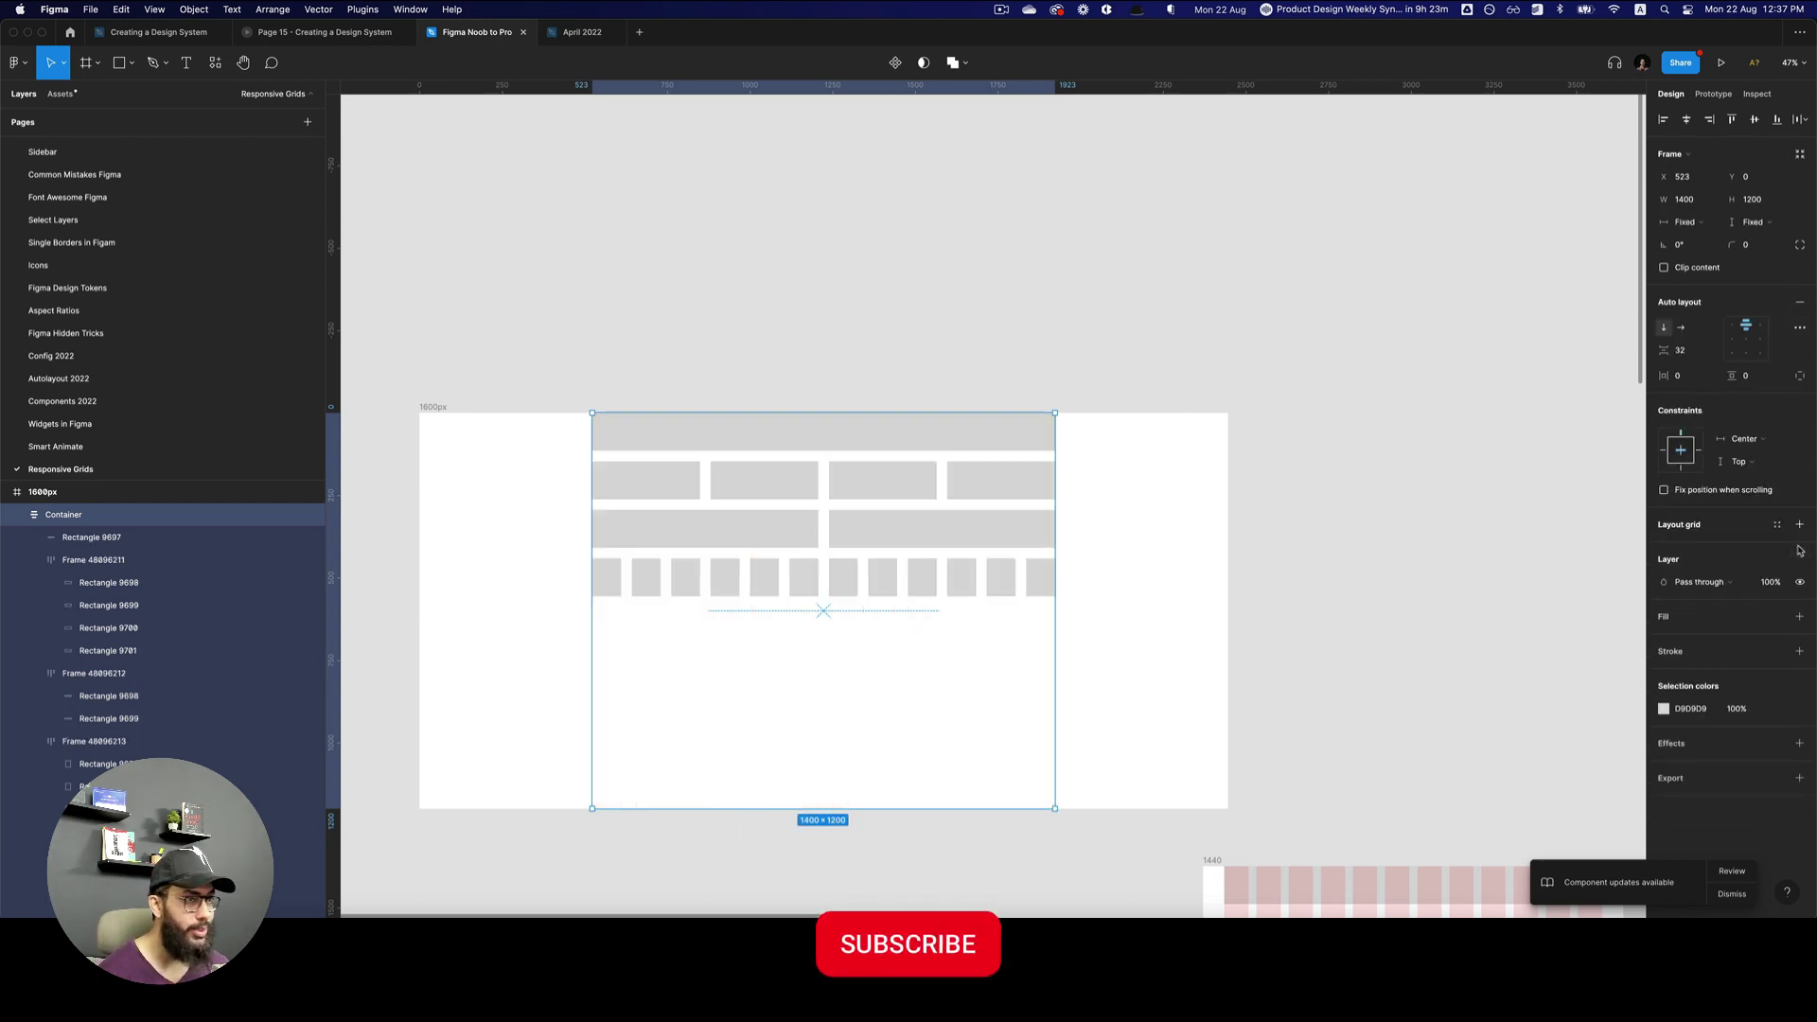
{"action": "left_click", "coordinate": [1102, 387]}
- Zoom in to inspect the bottom row of twelve blocks, then zoom back out
{"action": "double_click", "coordinate": [737, 566]}
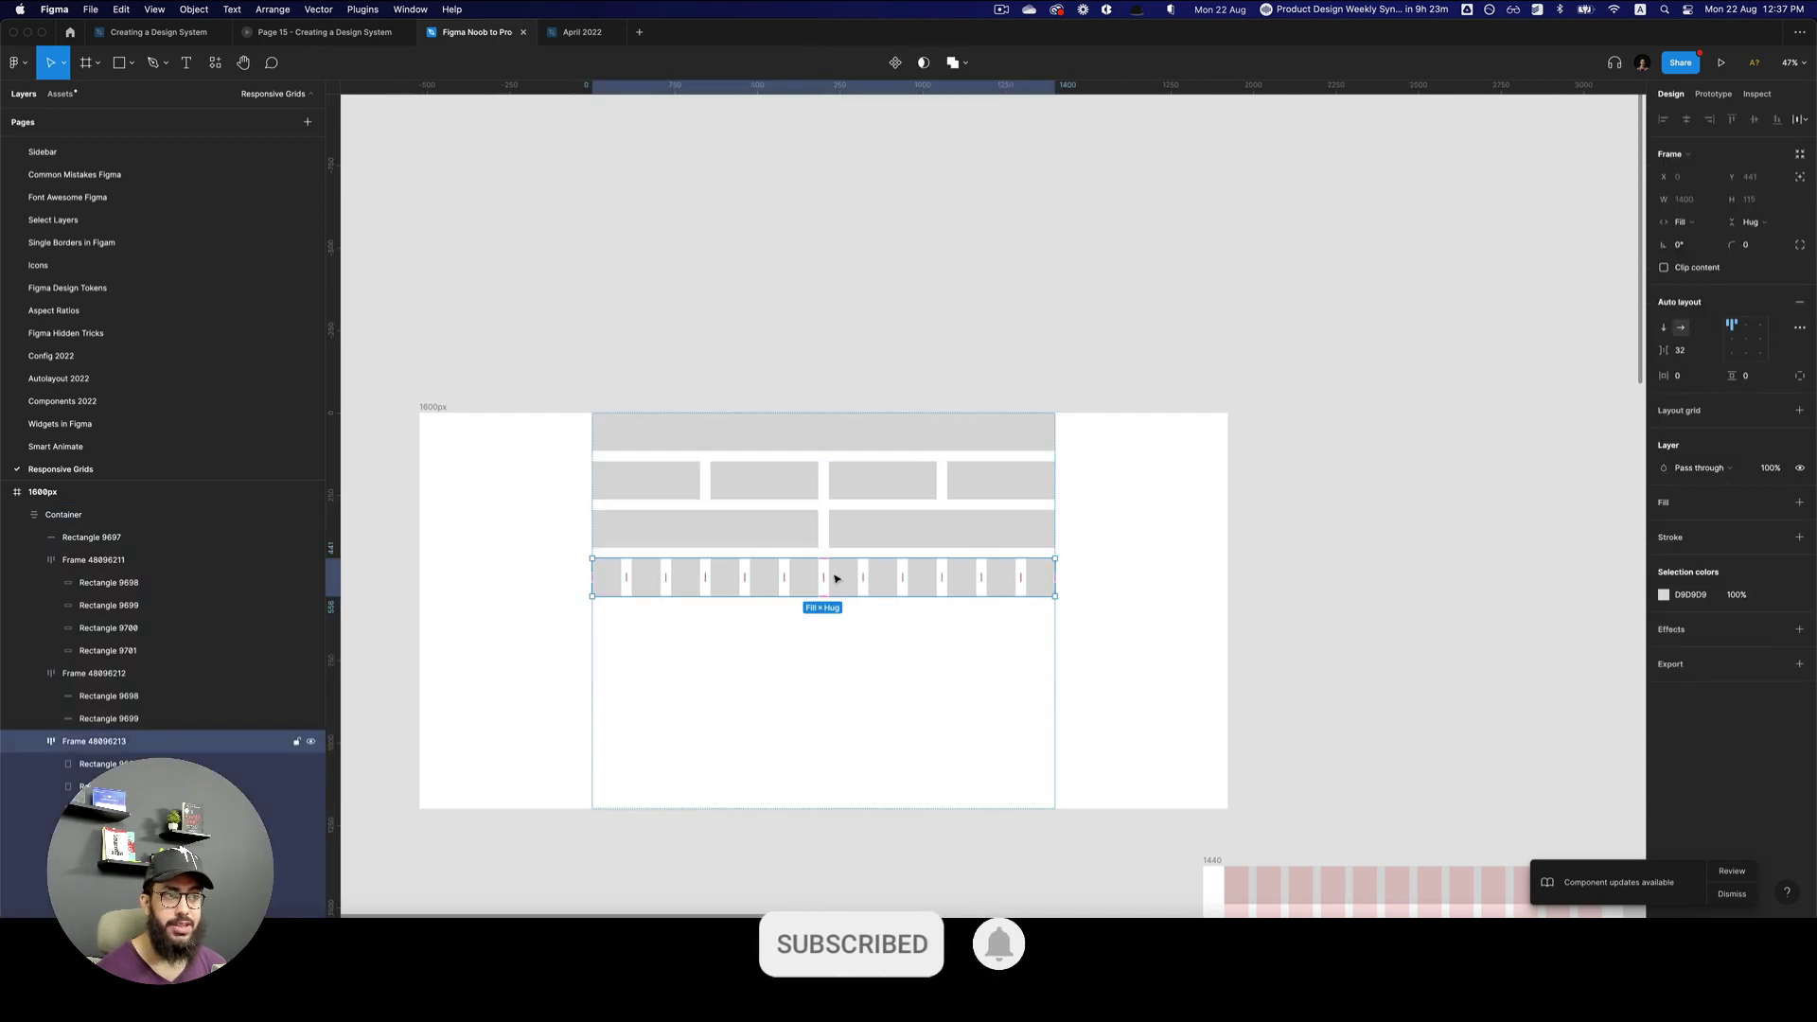
{"action": "key", "text": "z"}
{"action": "left_click", "coordinate": [817, 621]}
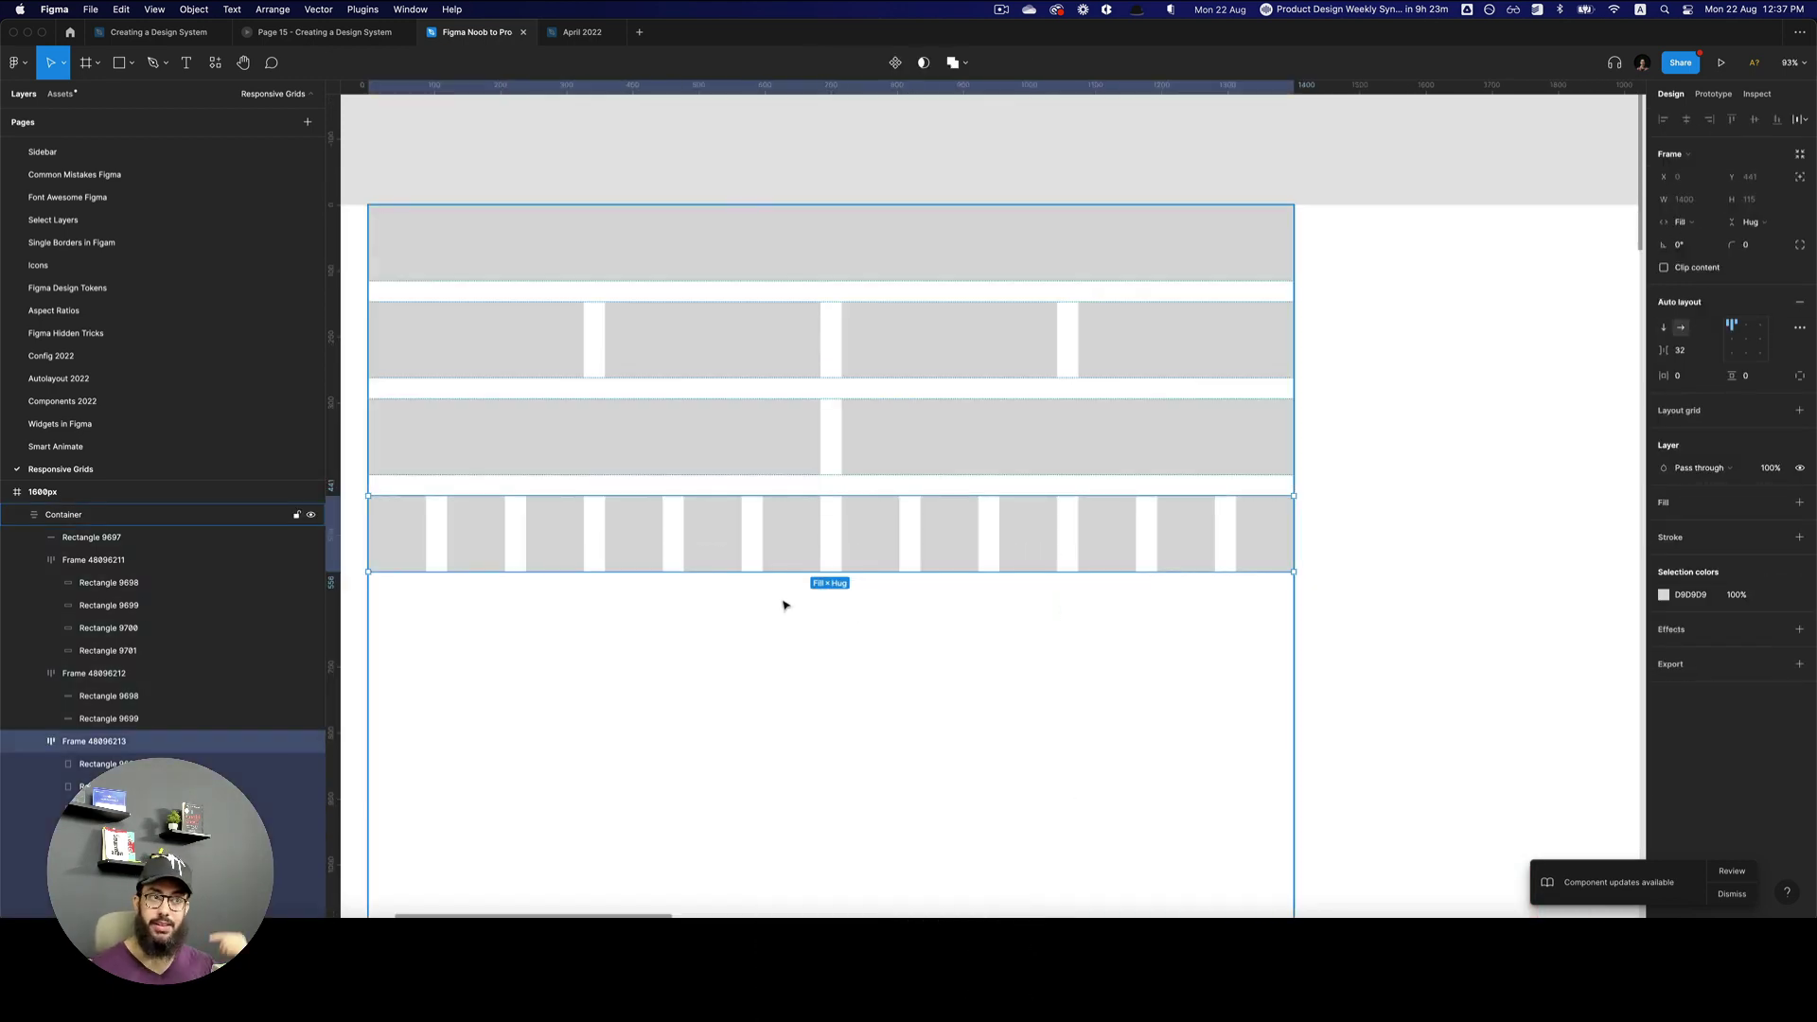
{"action": "left_click", "coordinate": [783, 605], "text": "alt"}
{"action": "scroll", "coordinate": [804, 426], "scroll_direction": "down", "scroll_amount": 3}
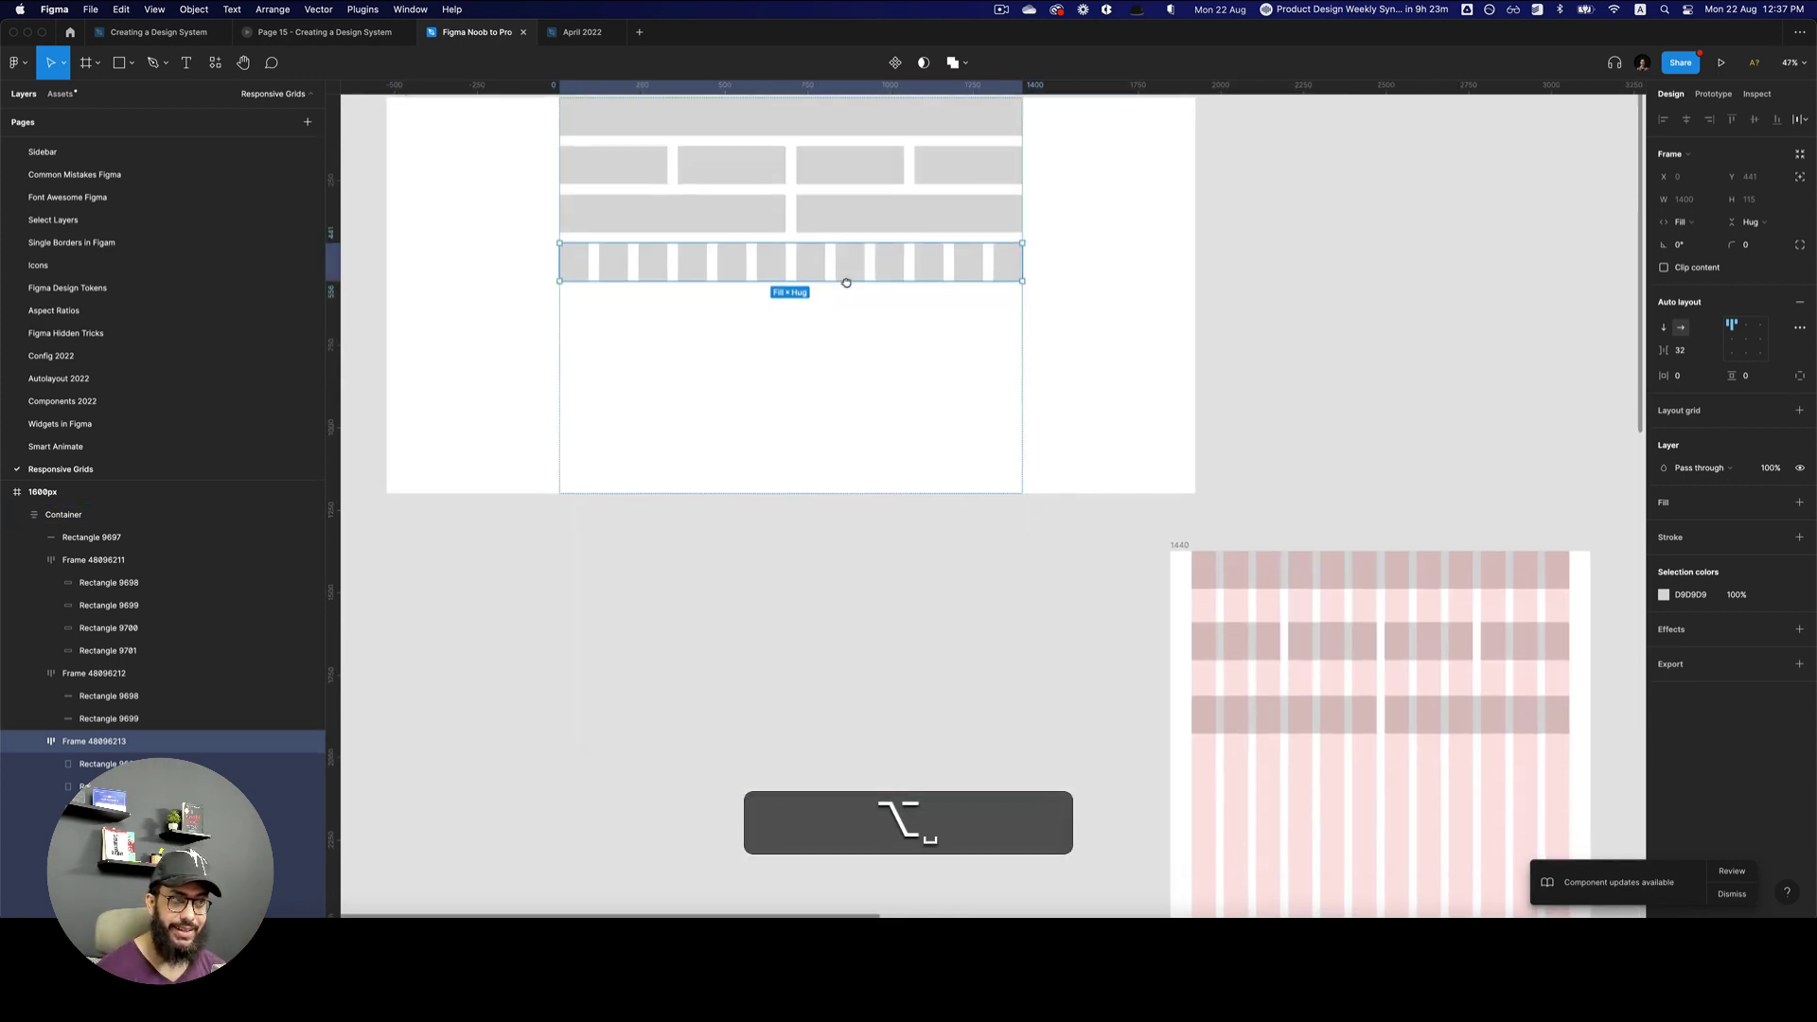
- Remove the 1440 frame's column grid and delete its placeholder rectangles
{"action": "left_click", "coordinate": [838, 295], "text": "alt"}
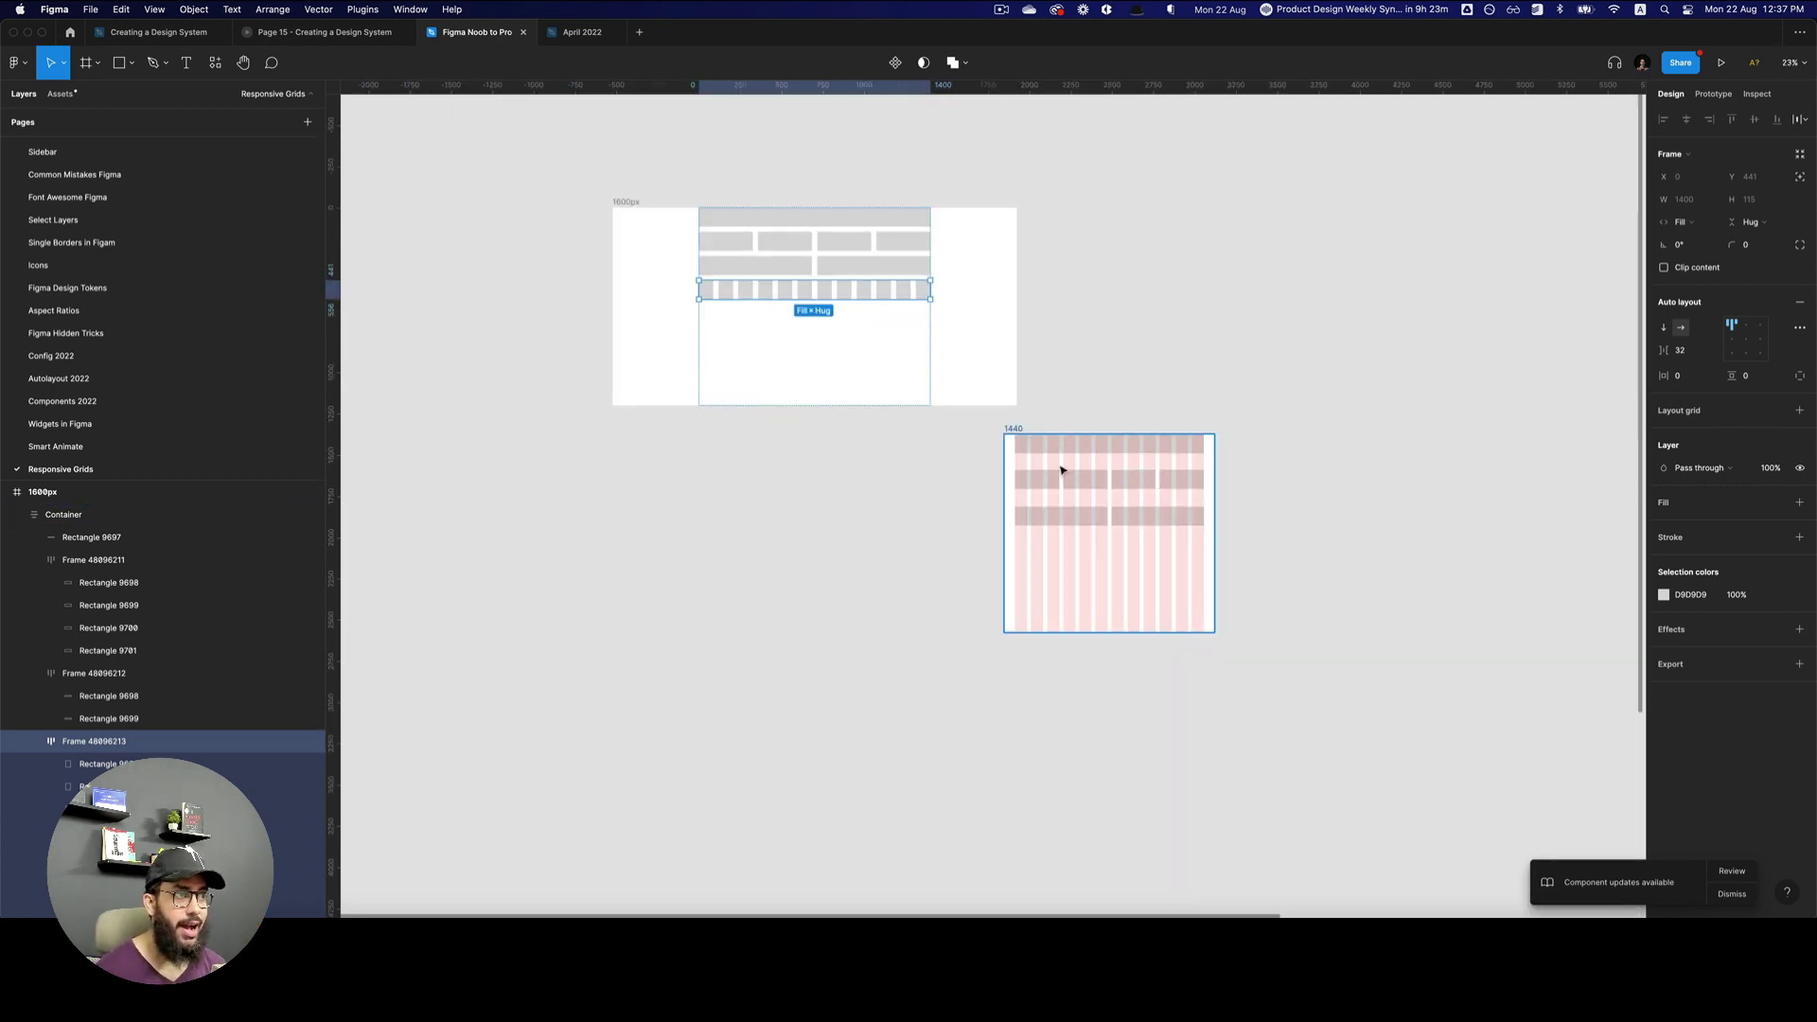
{"action": "left_click", "coordinate": [1101, 506]}
{"action": "left_click", "coordinate": [1014, 428]}
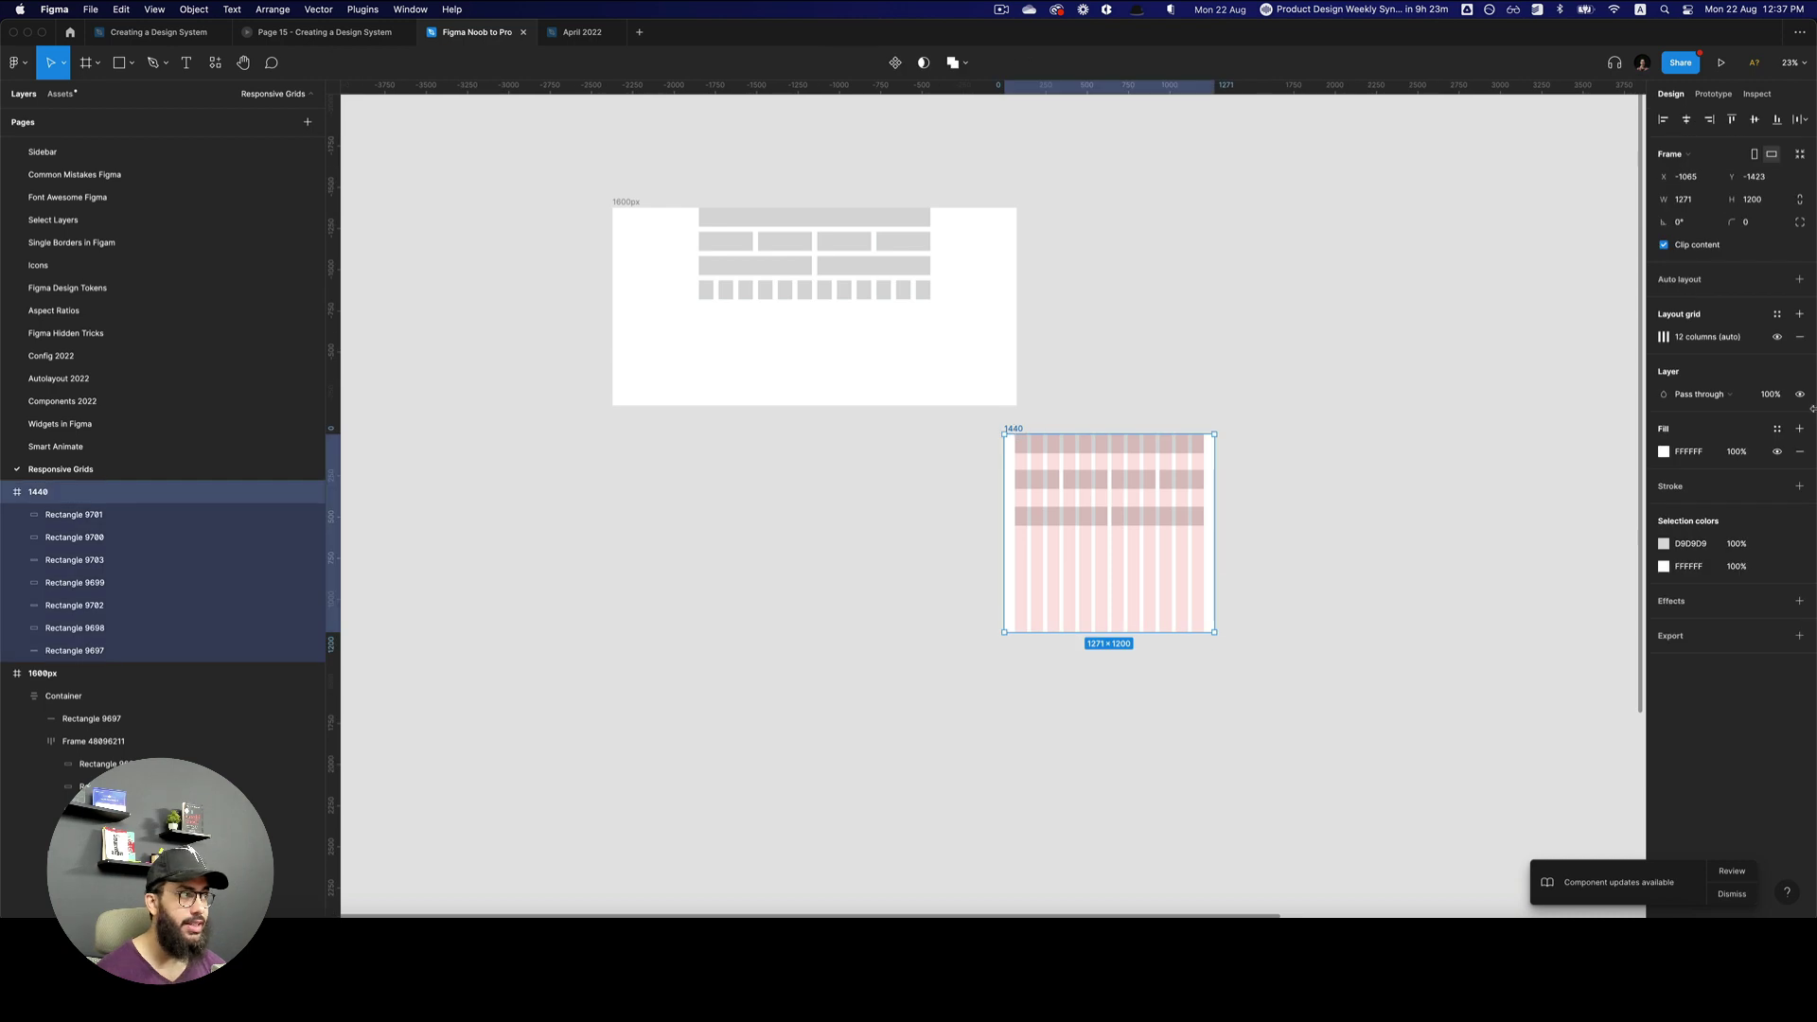
{"action": "left_click", "coordinate": [1799, 338]}
{"action": "left_click", "coordinate": [1155, 580]}
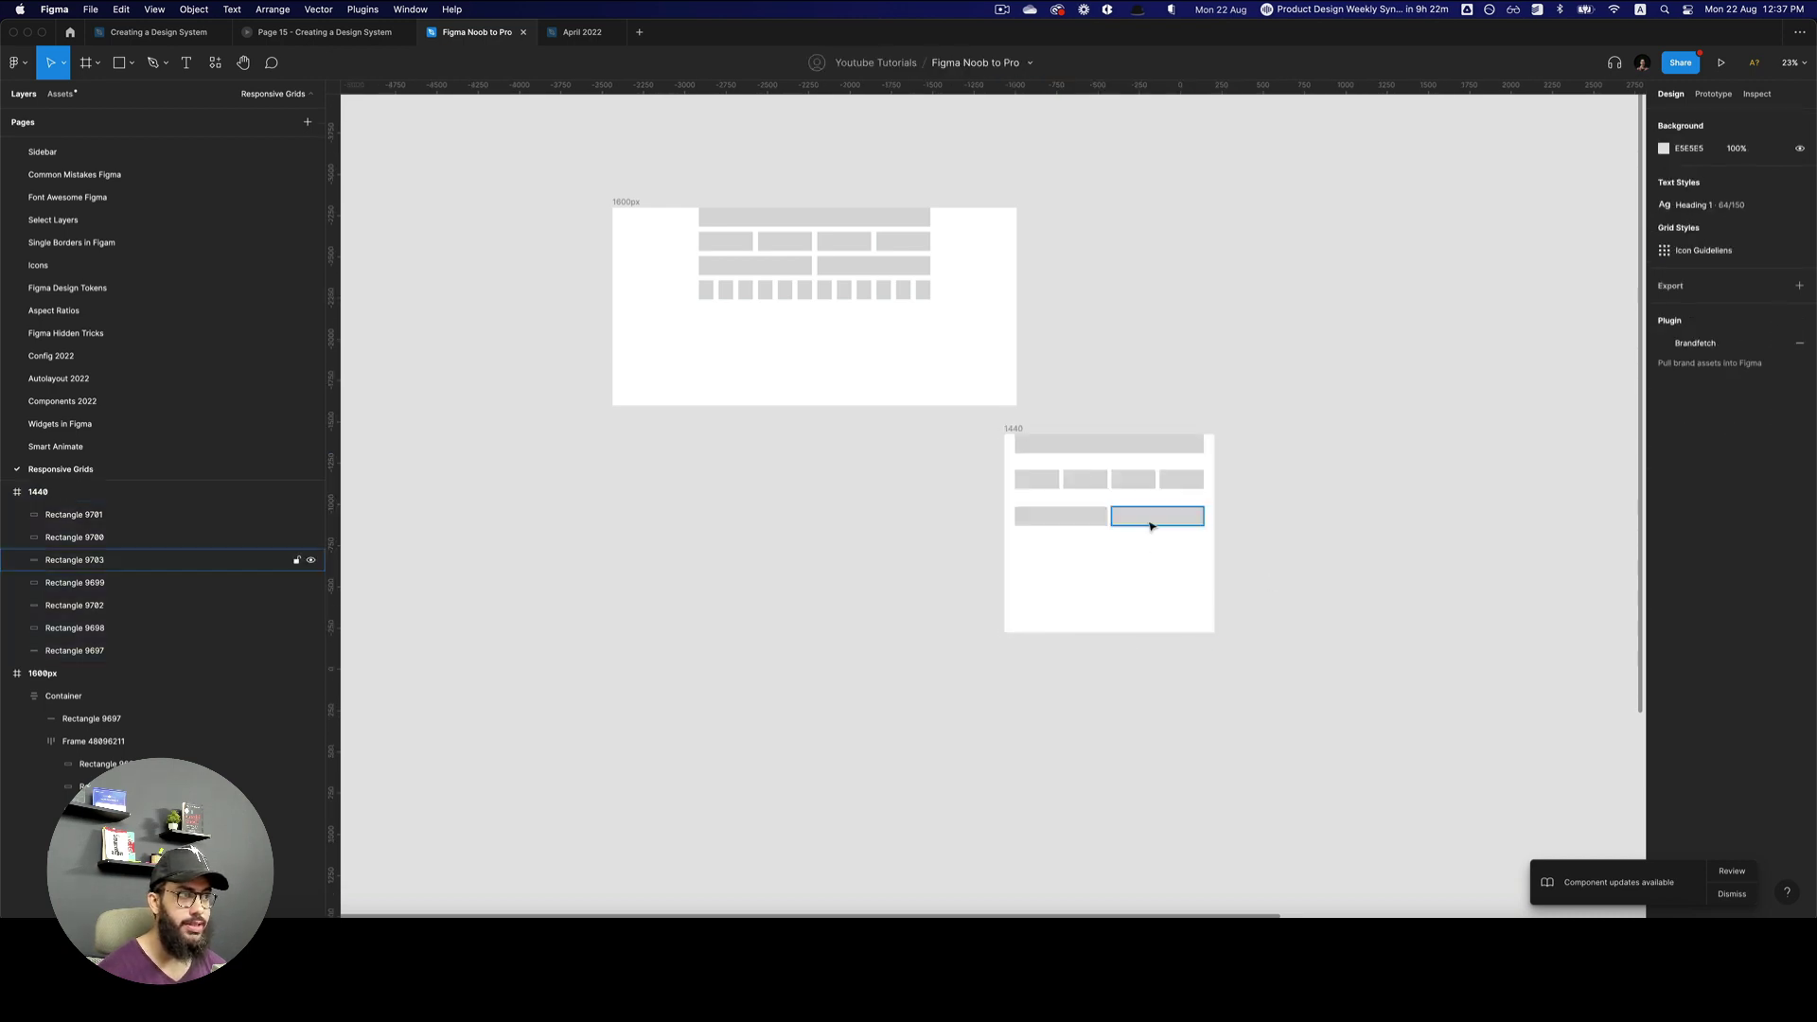
{"action": "left_click", "coordinate": [1150, 518]}
{"action": "left_click_drag", "start_coordinate": [1194, 577], "coordinate": [1077, 458]}
{"action": "key", "text": "BackSpace"}
- Alt-drag a copy of the 1600px Container into the 1440 frame
{"action": "left_click", "coordinate": [783, 300]}
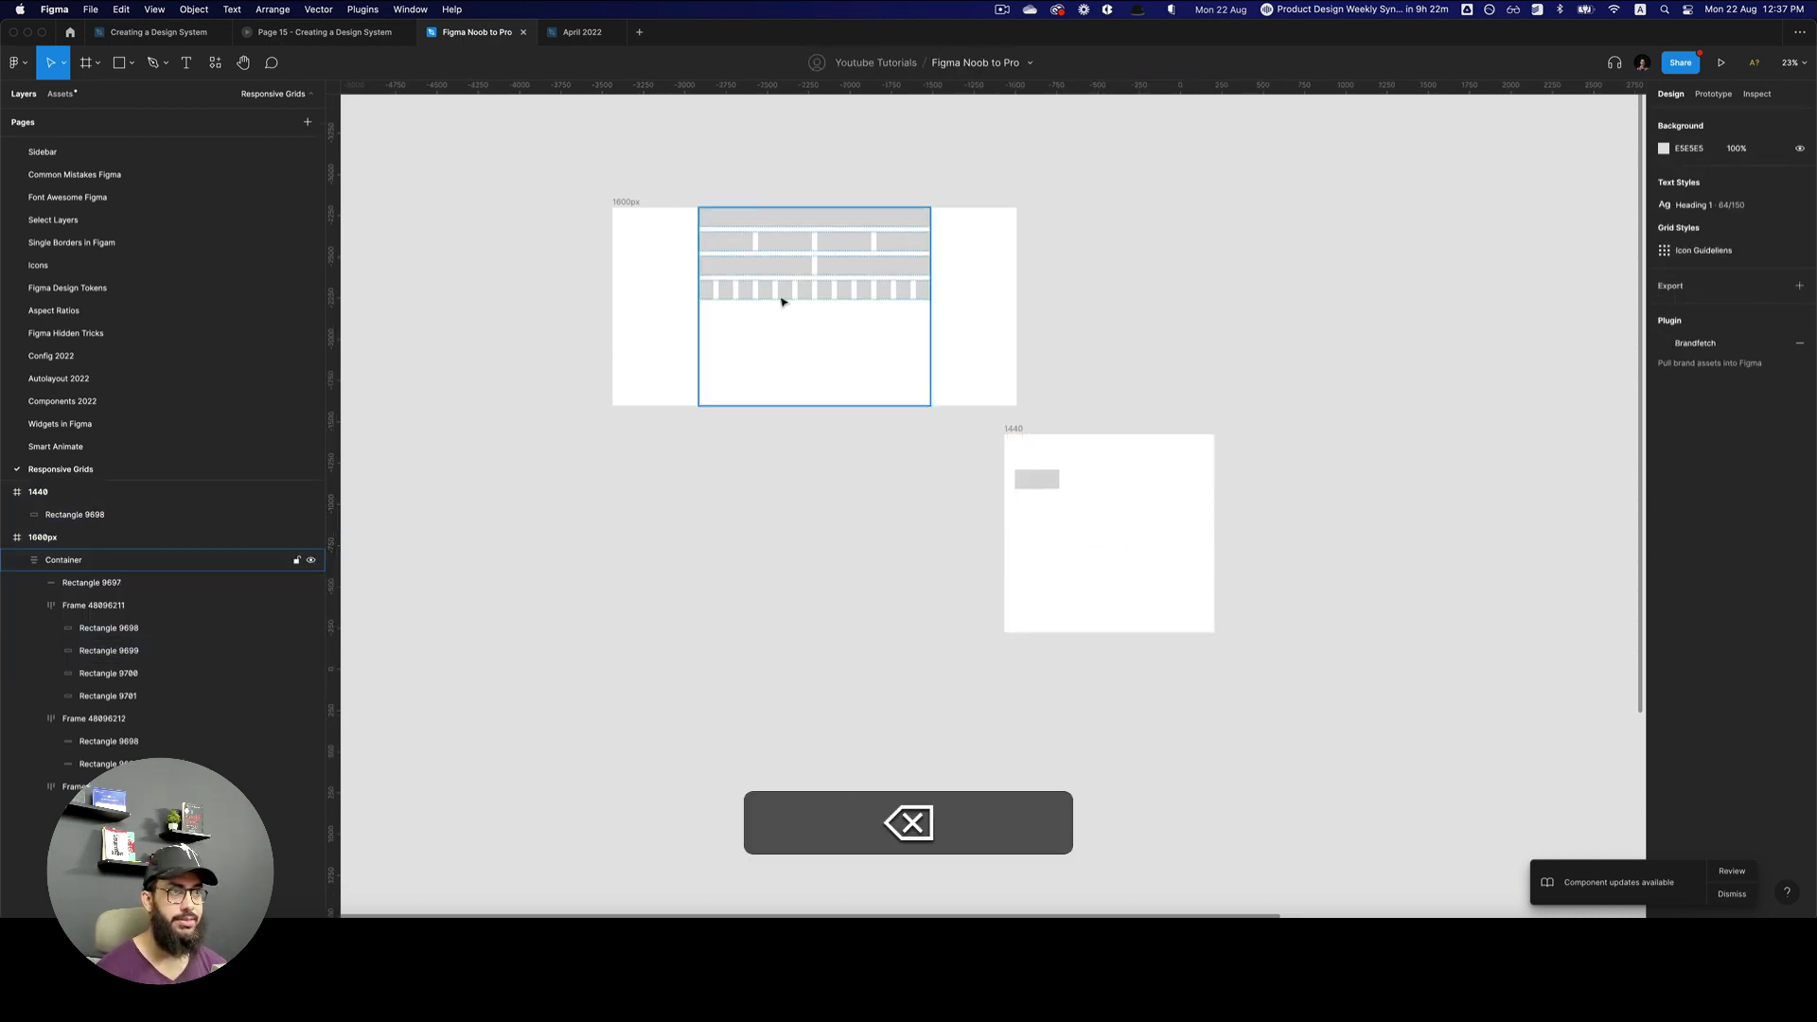
{"action": "left_click_drag", "start_coordinate": [783, 300], "coordinate": [1135, 427]}
{"action": "key", "text": "alt+super+z"}
{"action": "key", "text": "alt+super+z"}
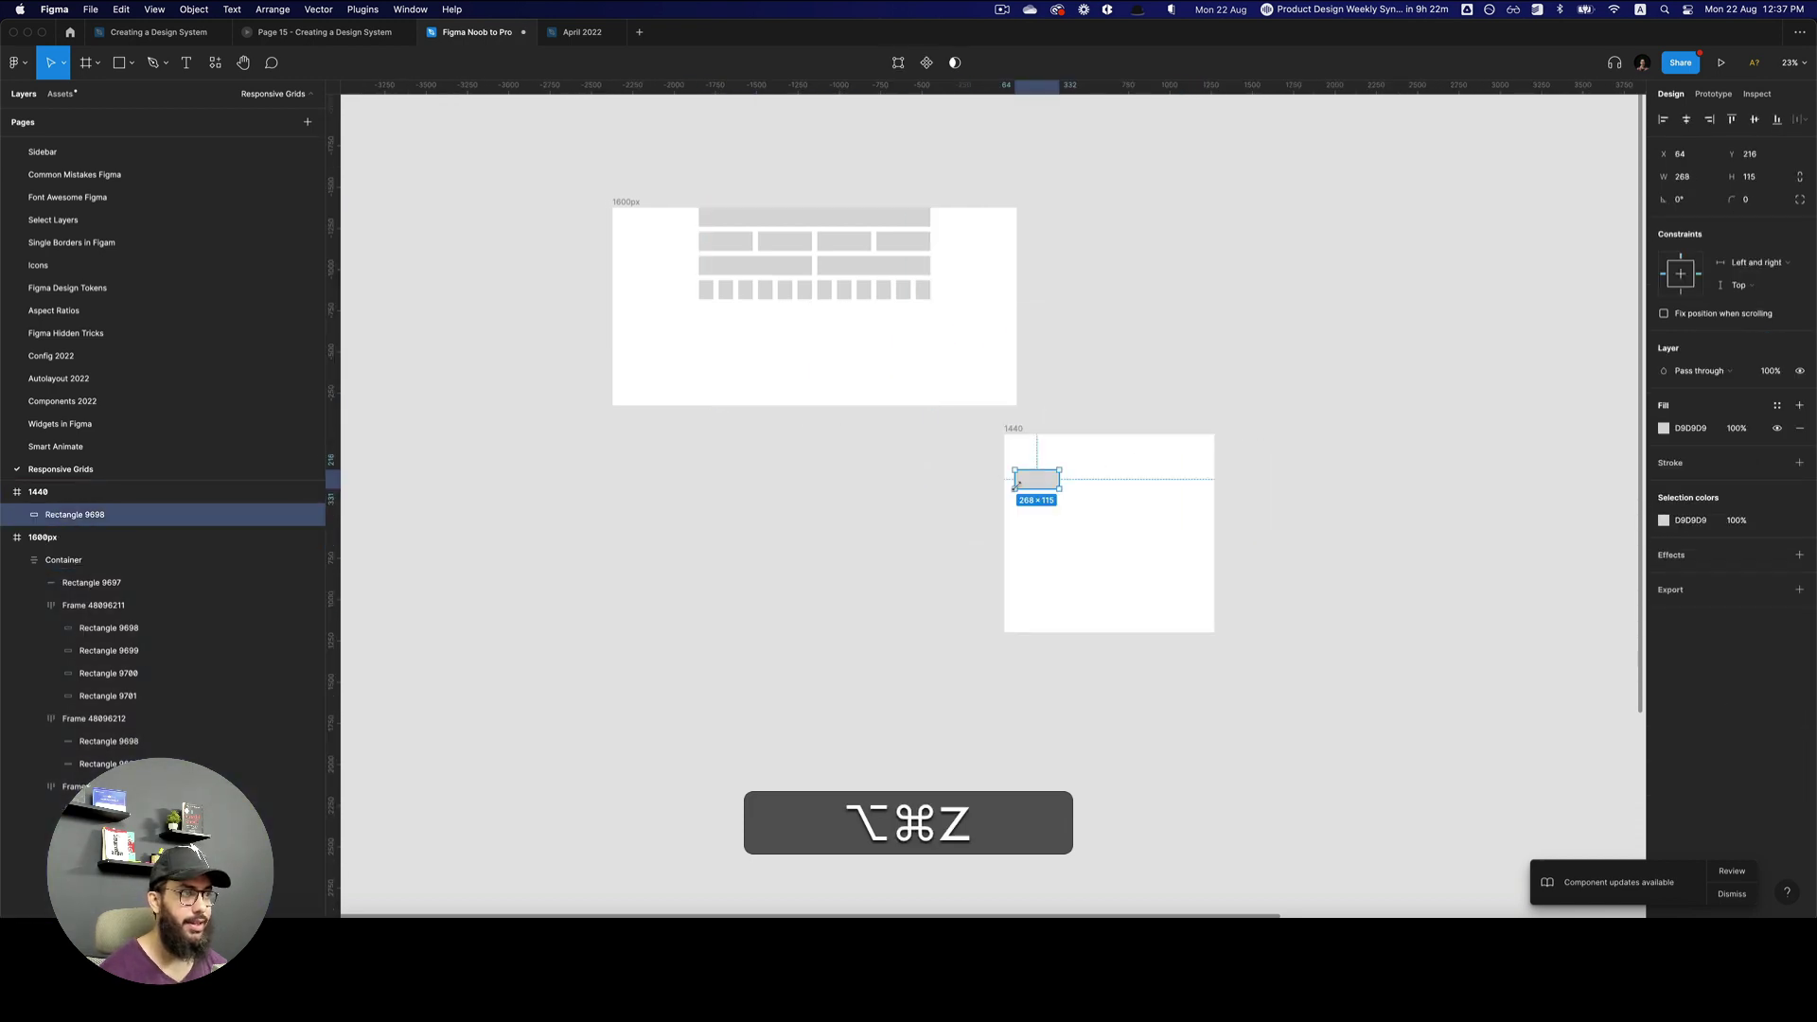
{"action": "key", "text": "BackSpace"}
{"action": "left_click", "coordinate": [777, 269]}
{"action": "left_click_drag", "start_coordinate": [777, 269], "coordinate": [1100, 493]}
- Resize the copied Container to 1271 wide and set its horizontal padding to 48
{"action": "key", "text": "z"}
{"action": "left_click", "coordinate": [1140, 516]}
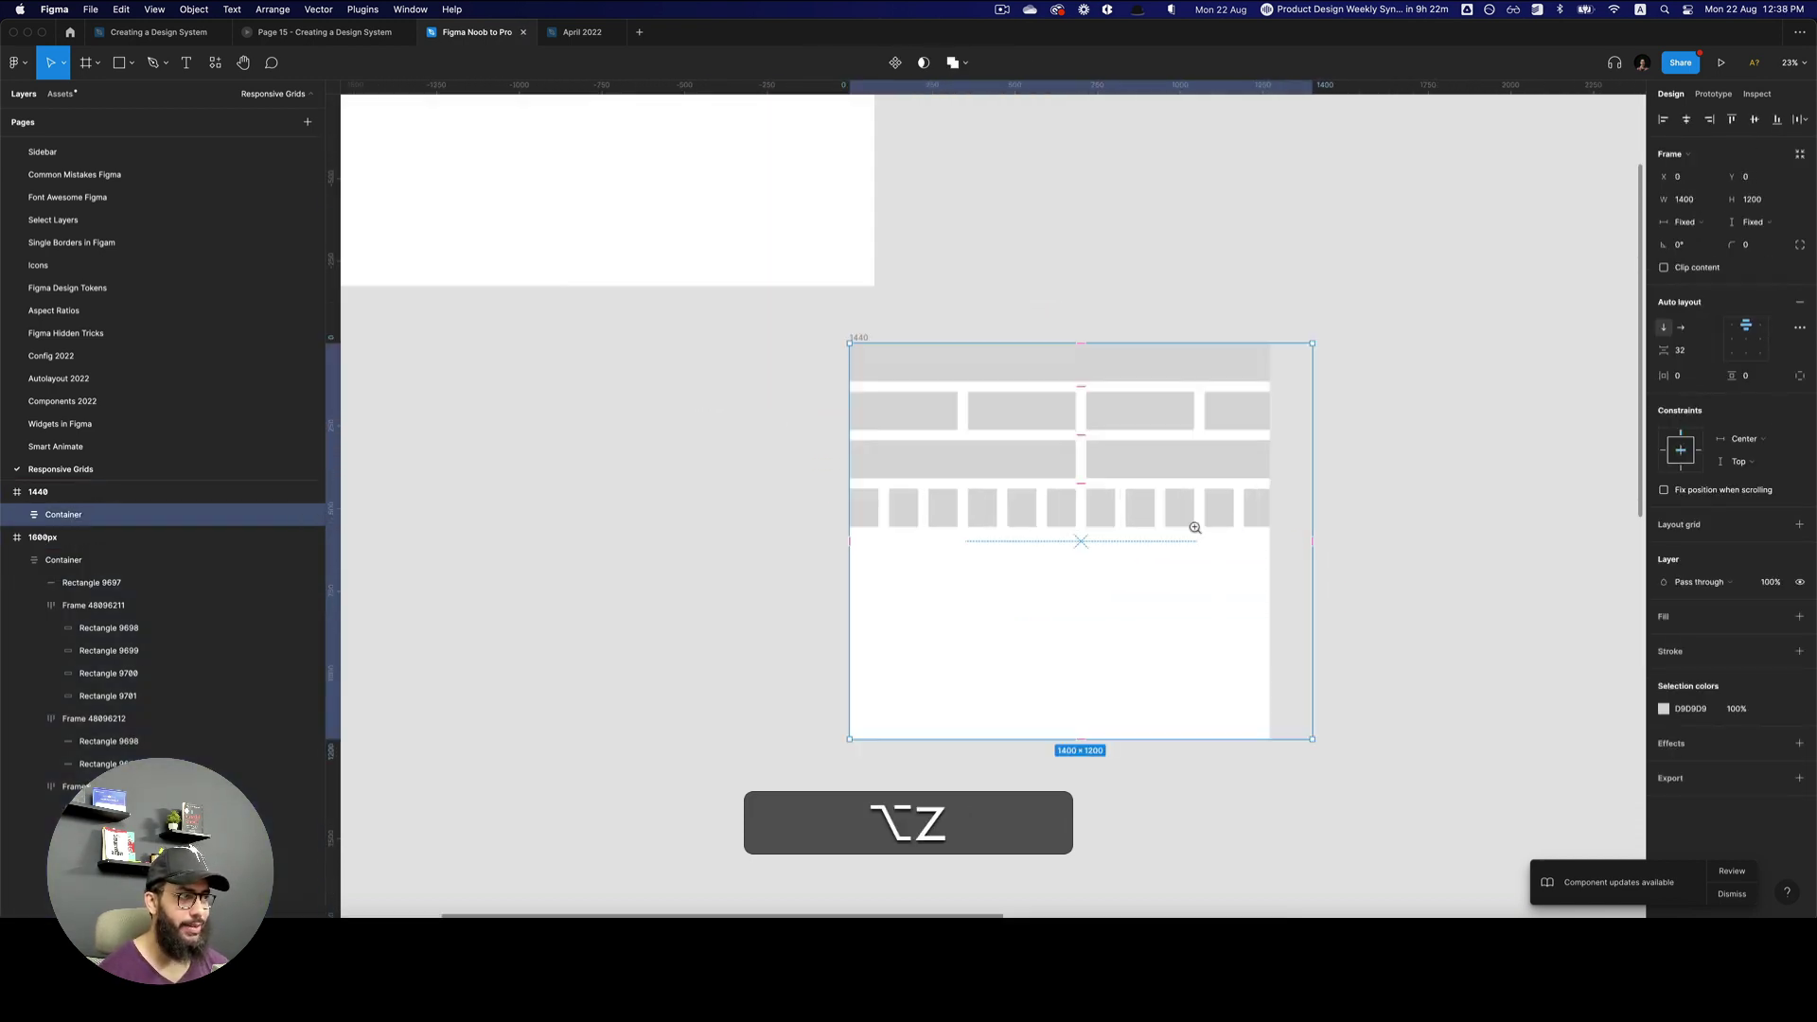
{"action": "mouse_move", "coordinate": [1299, 502]}
{"action": "left_mouse_down"}
{"action": "mouse_move", "coordinate": [1057, 508]}
{"action": "mouse_move", "coordinate": [1270, 513]}
{"action": "left_mouse_up"}
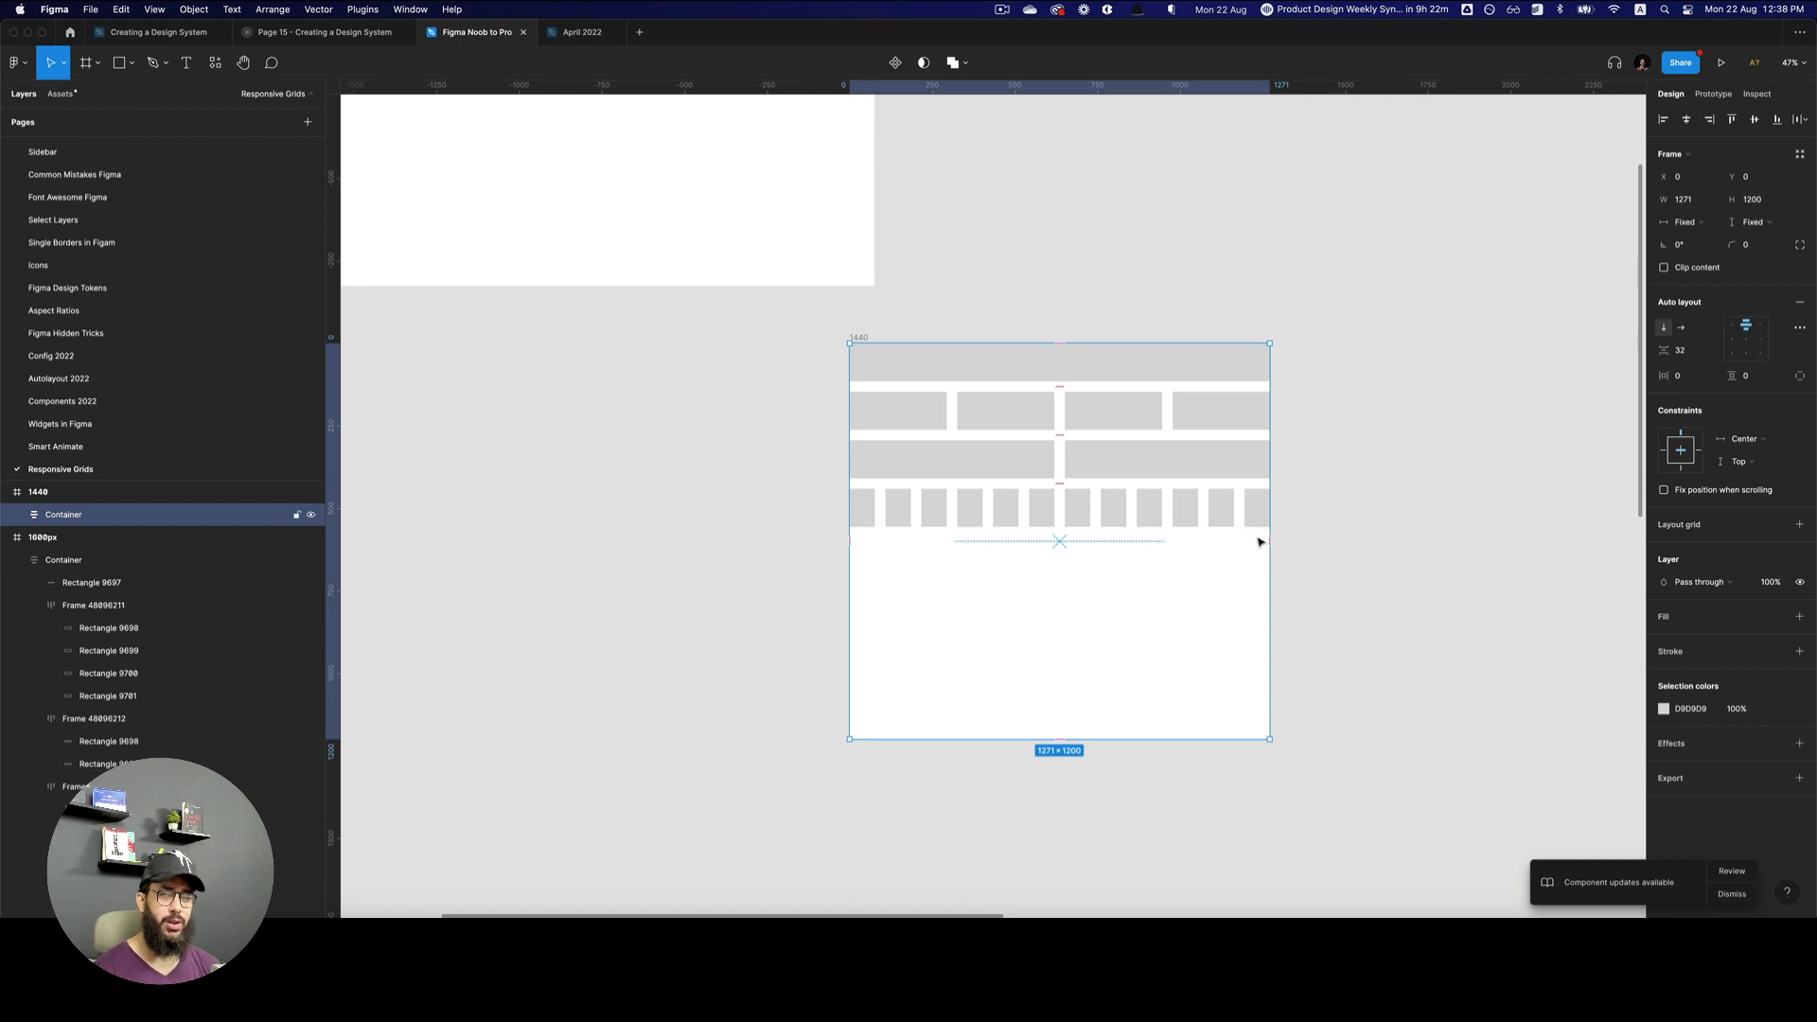
{"action": "left_click", "coordinate": [1694, 379]}
{"action": "type", "text": "32"}
{"action": "key", "text": "Return"}
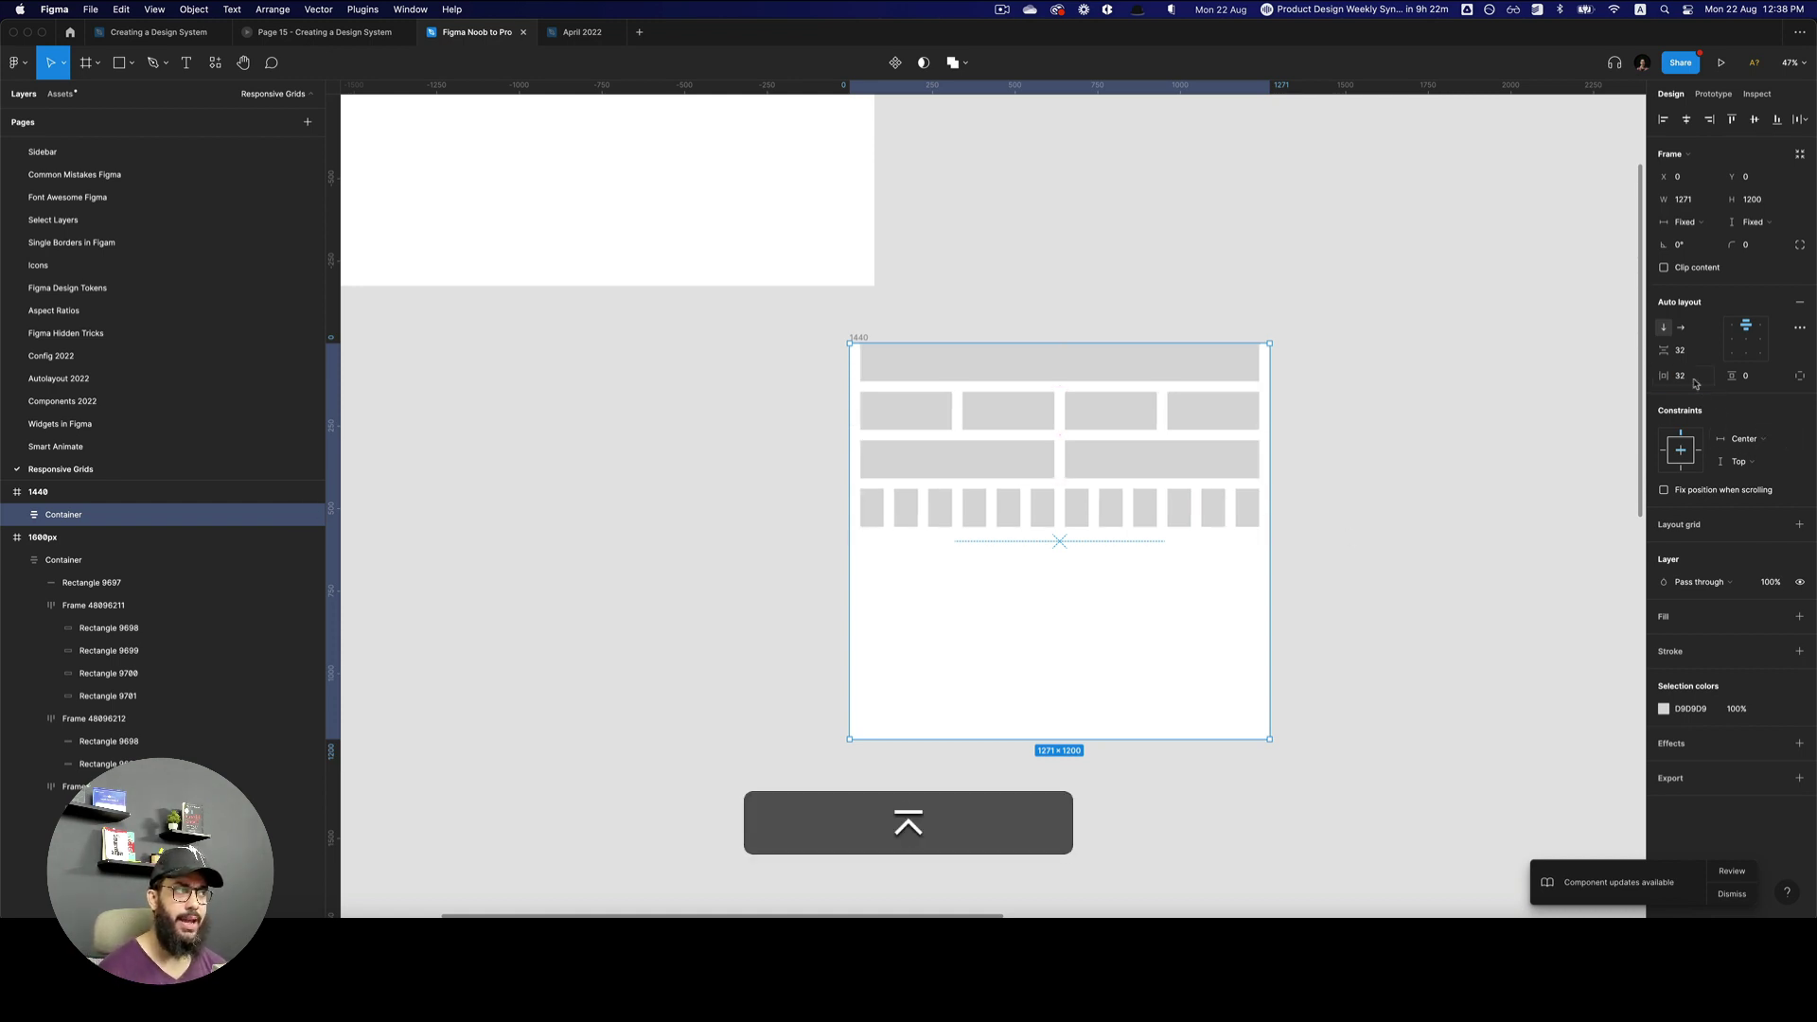
{"action": "type", "text": "48"}
{"action": "key", "text": "Return"}
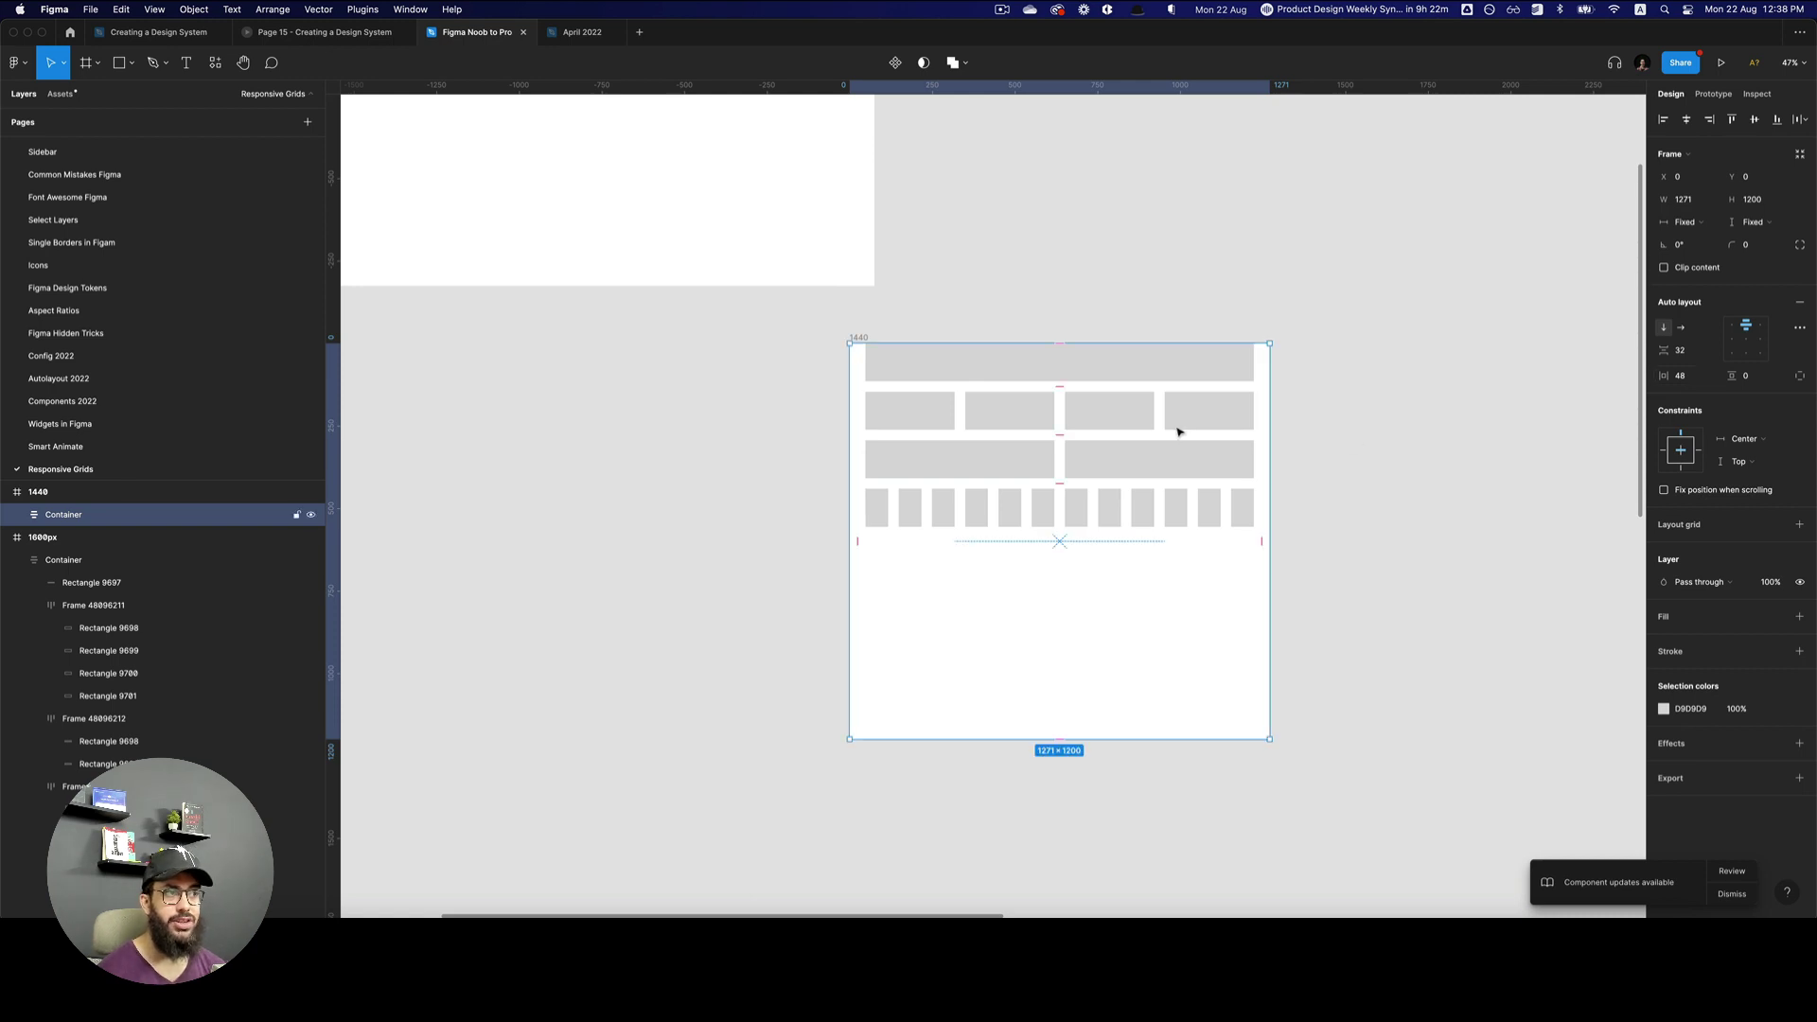
{"action": "left_click", "coordinate": [1177, 431]}
{"action": "left_click_drag", "start_coordinate": [1177, 431], "coordinate": [1332, 832]}
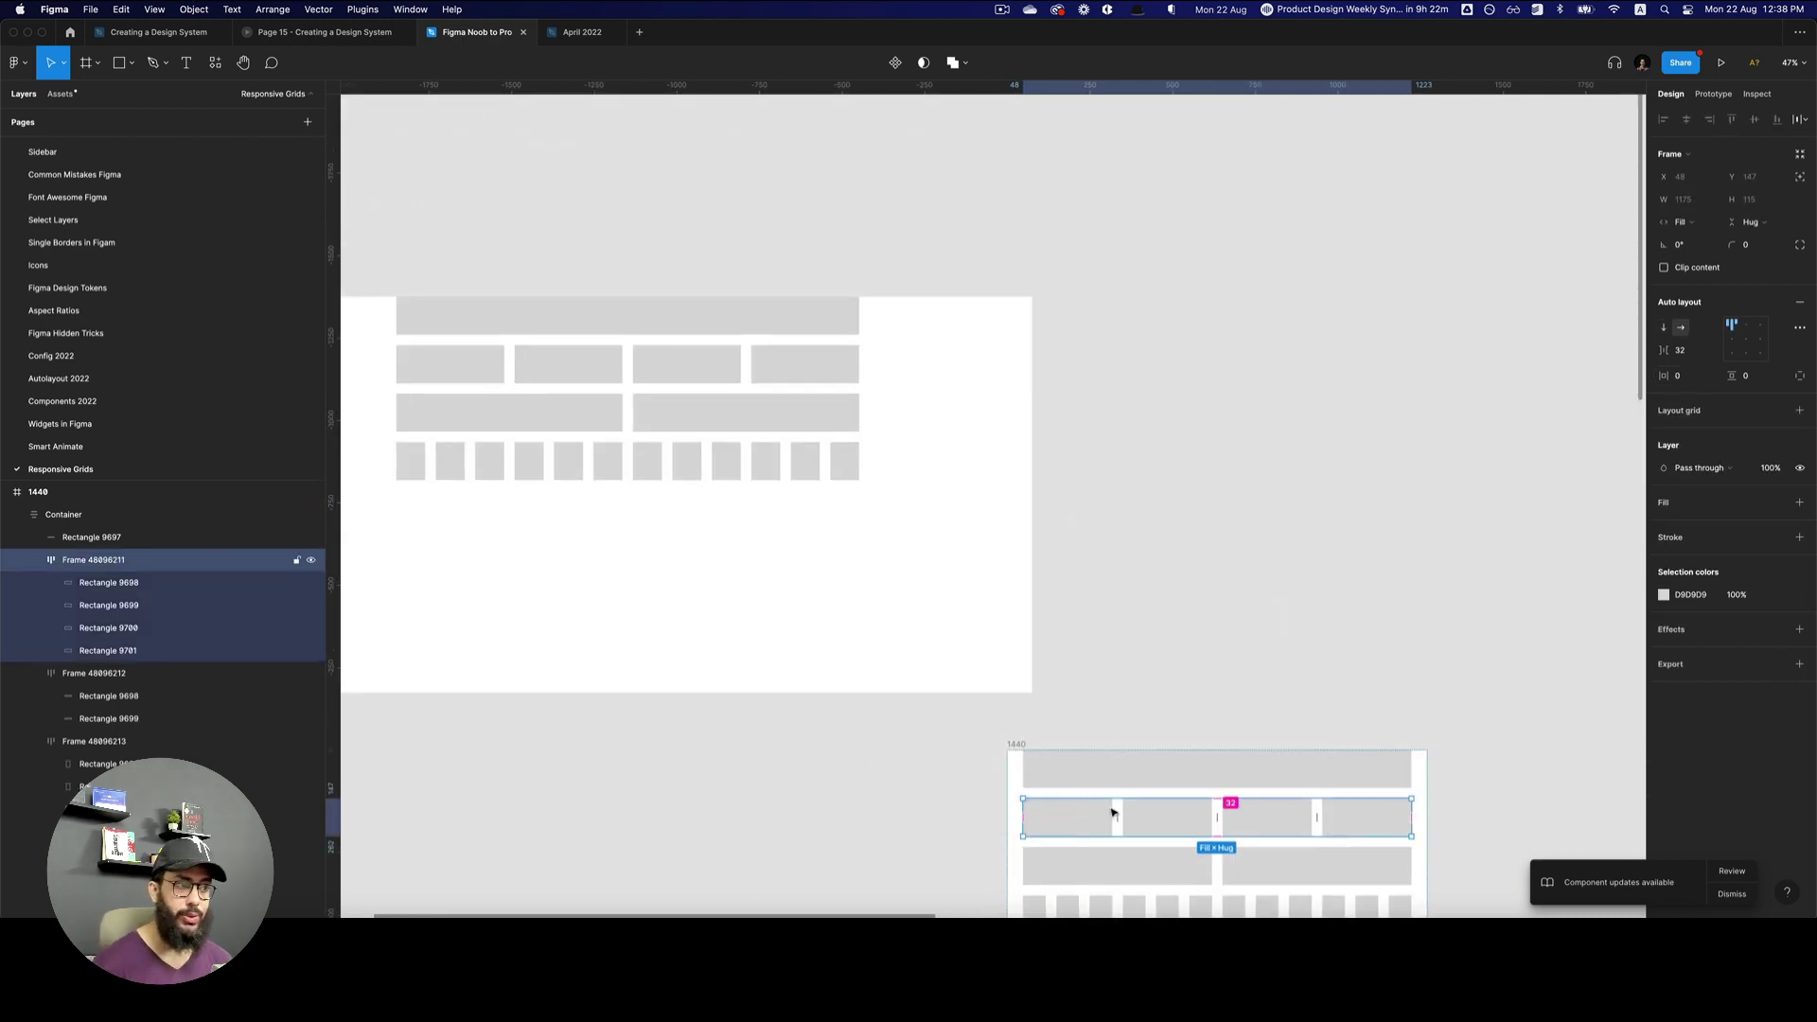
- Drag the 1440 frame up beside the 1600px frame and zoom in on its grey rows
{"action": "left_click", "coordinate": [1013, 746]}
{"action": "left_click_drag", "start_coordinate": [1013, 746], "coordinate": [1059, 296]}
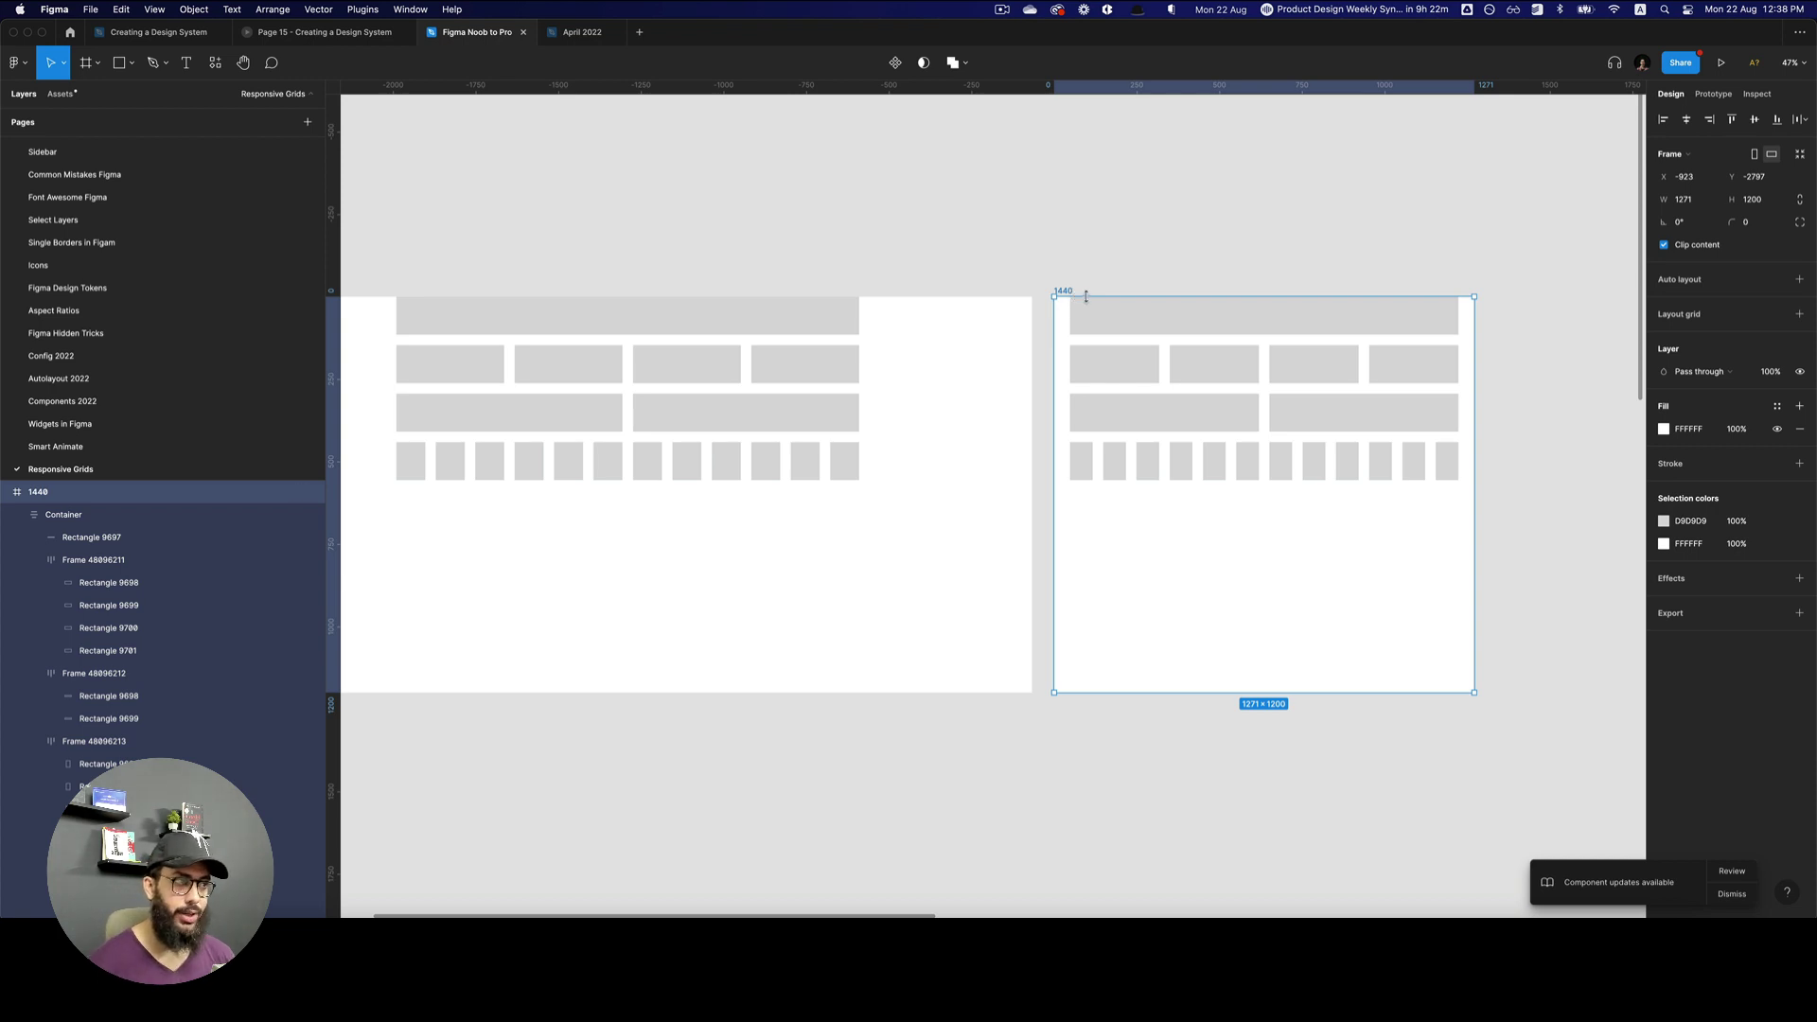
{"action": "scroll", "coordinate": [1087, 299], "scroll_direction": "up", "scroll_amount": 1}
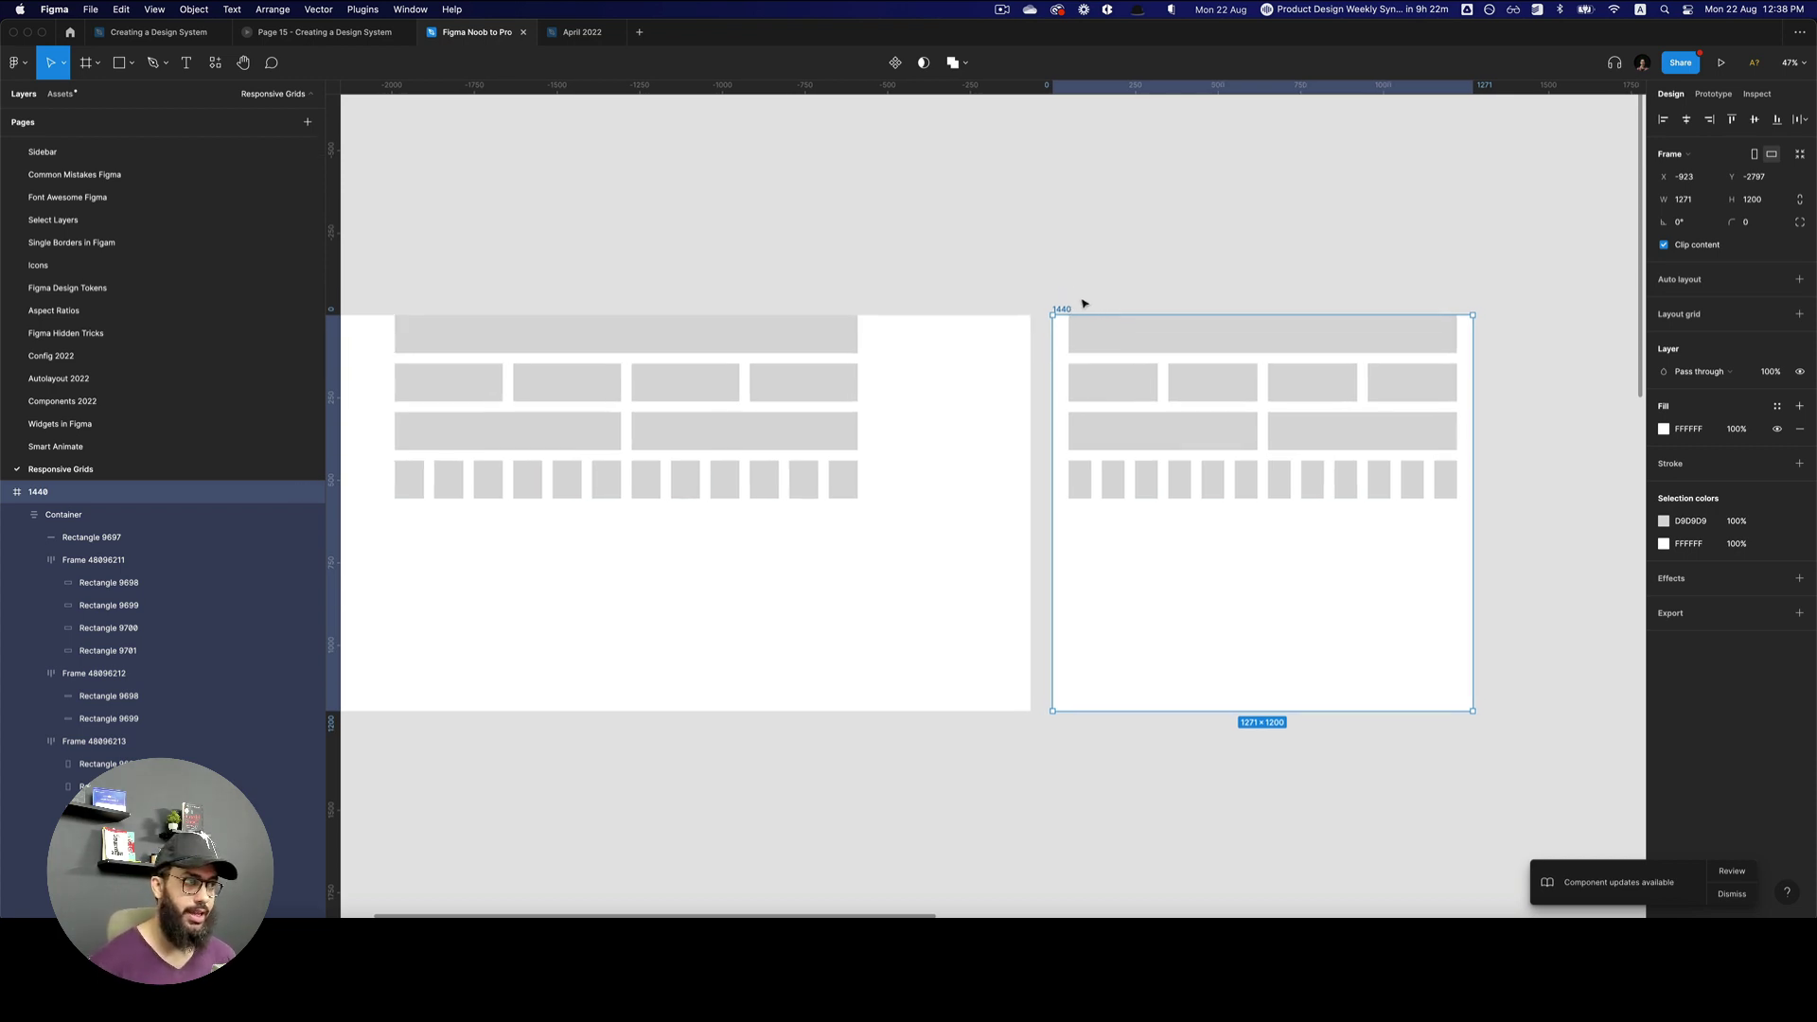
{"action": "key", "text": "Escape"}
{"action": "scroll", "coordinate": [1088, 302], "scroll_direction": "right", "scroll_amount": 5}
{"action": "scroll", "coordinate": [1088, 302], "scroll_direction": "down", "scroll_amount": 3}
{"action": "key", "text": "z"}
{"action": "left_click", "coordinate": [1157, 412]}
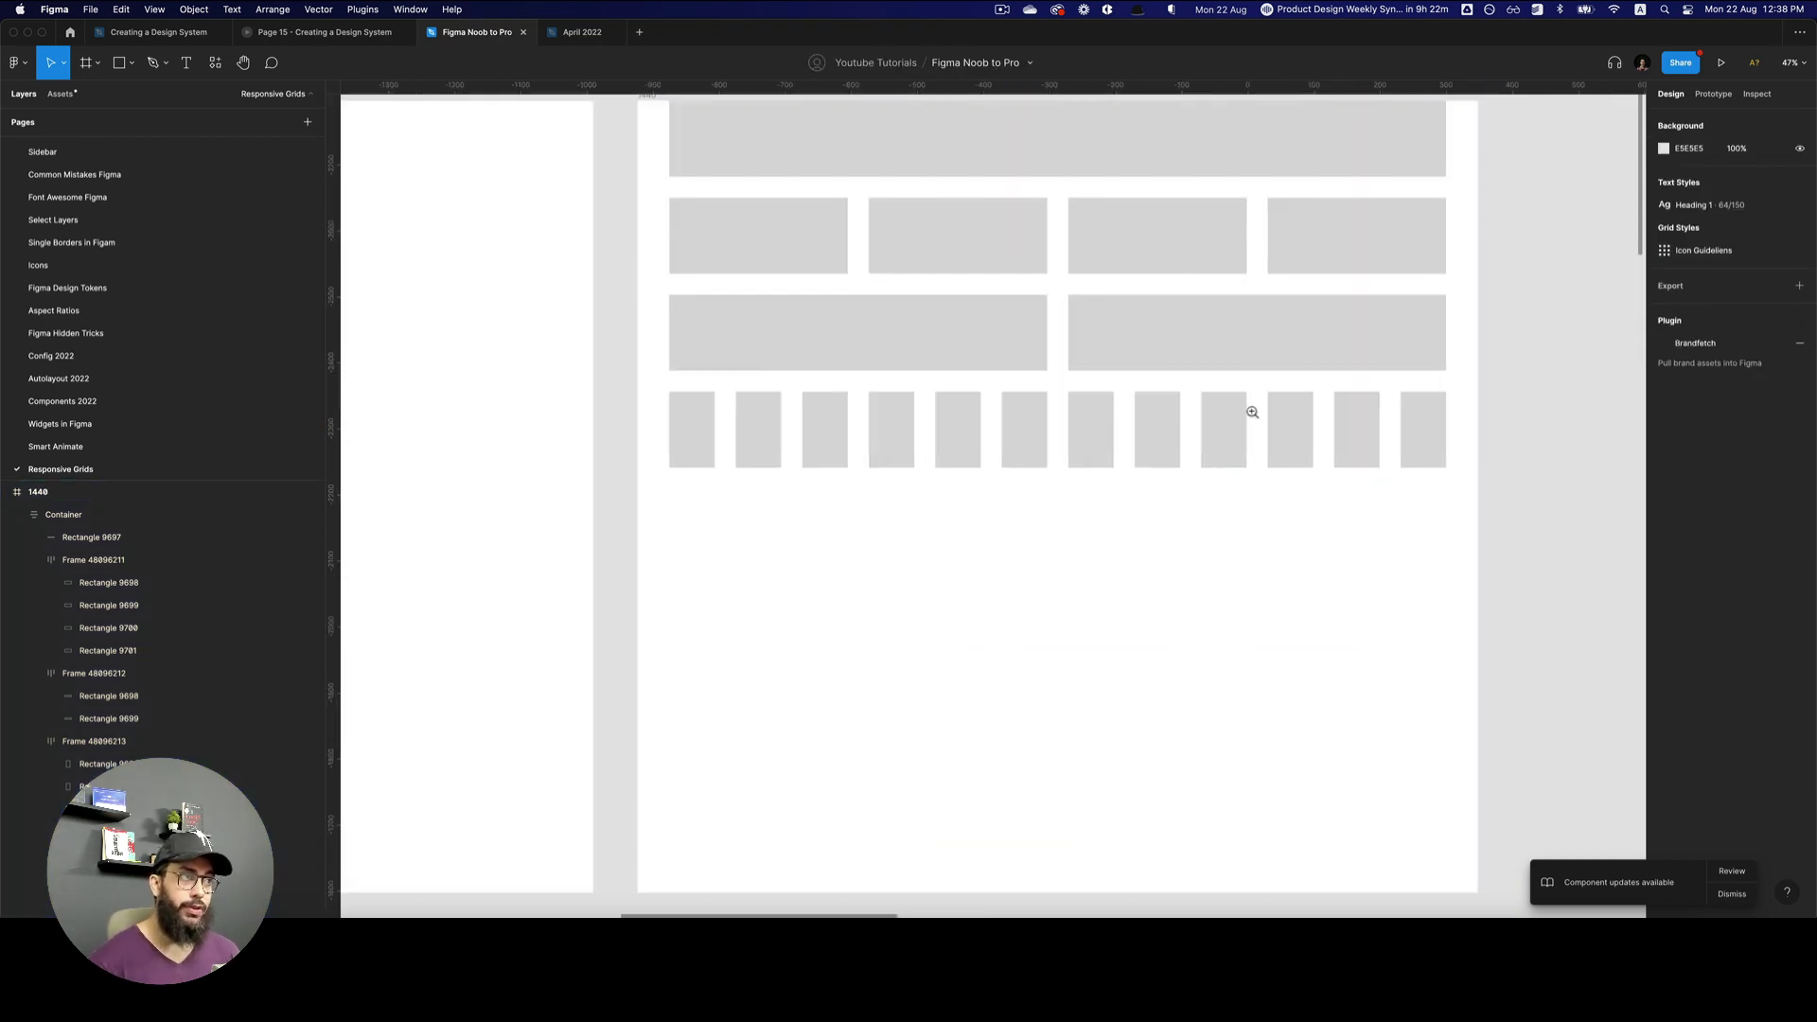
{"action": "scroll", "coordinate": [1247, 406], "scroll_direction": "up", "scroll_amount": 3}
{"action": "left_click", "coordinate": [1133, 441]}
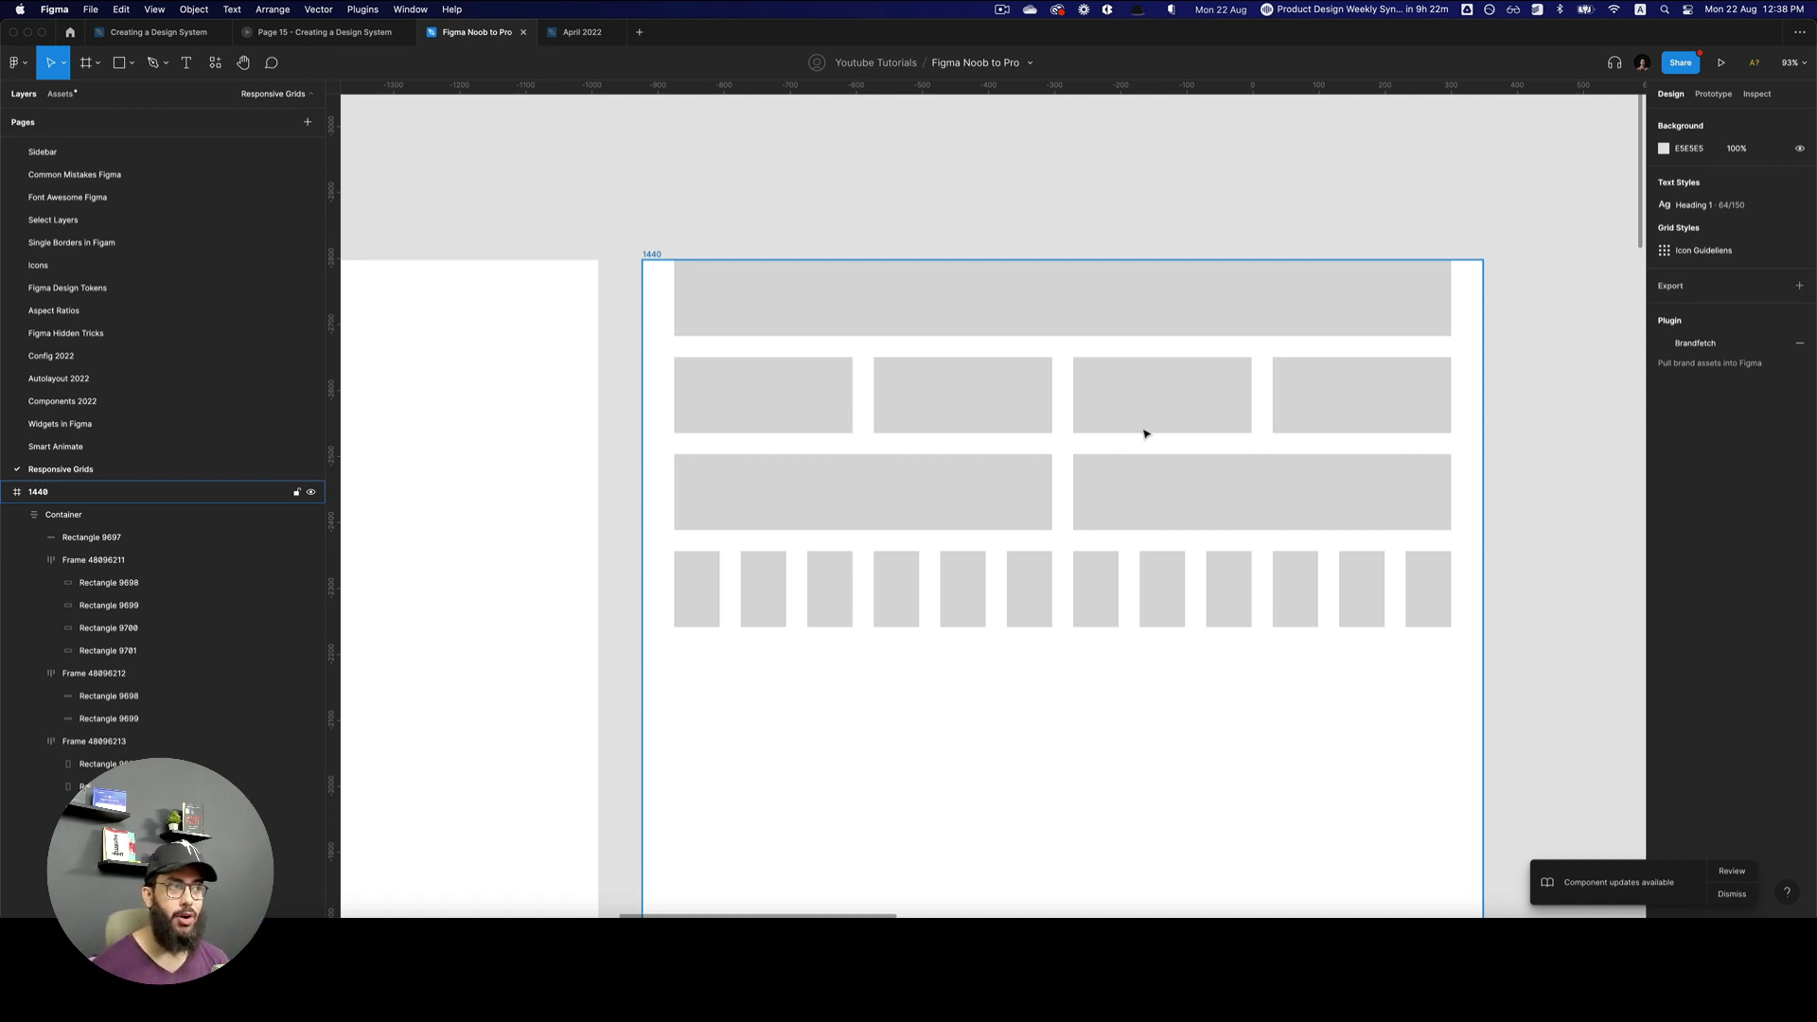
- Set the gap of the three block rows inside the 1440 Container to 24
{"action": "left_click", "coordinate": [1172, 401]}
{"action": "left_click", "coordinate": [1171, 402]}
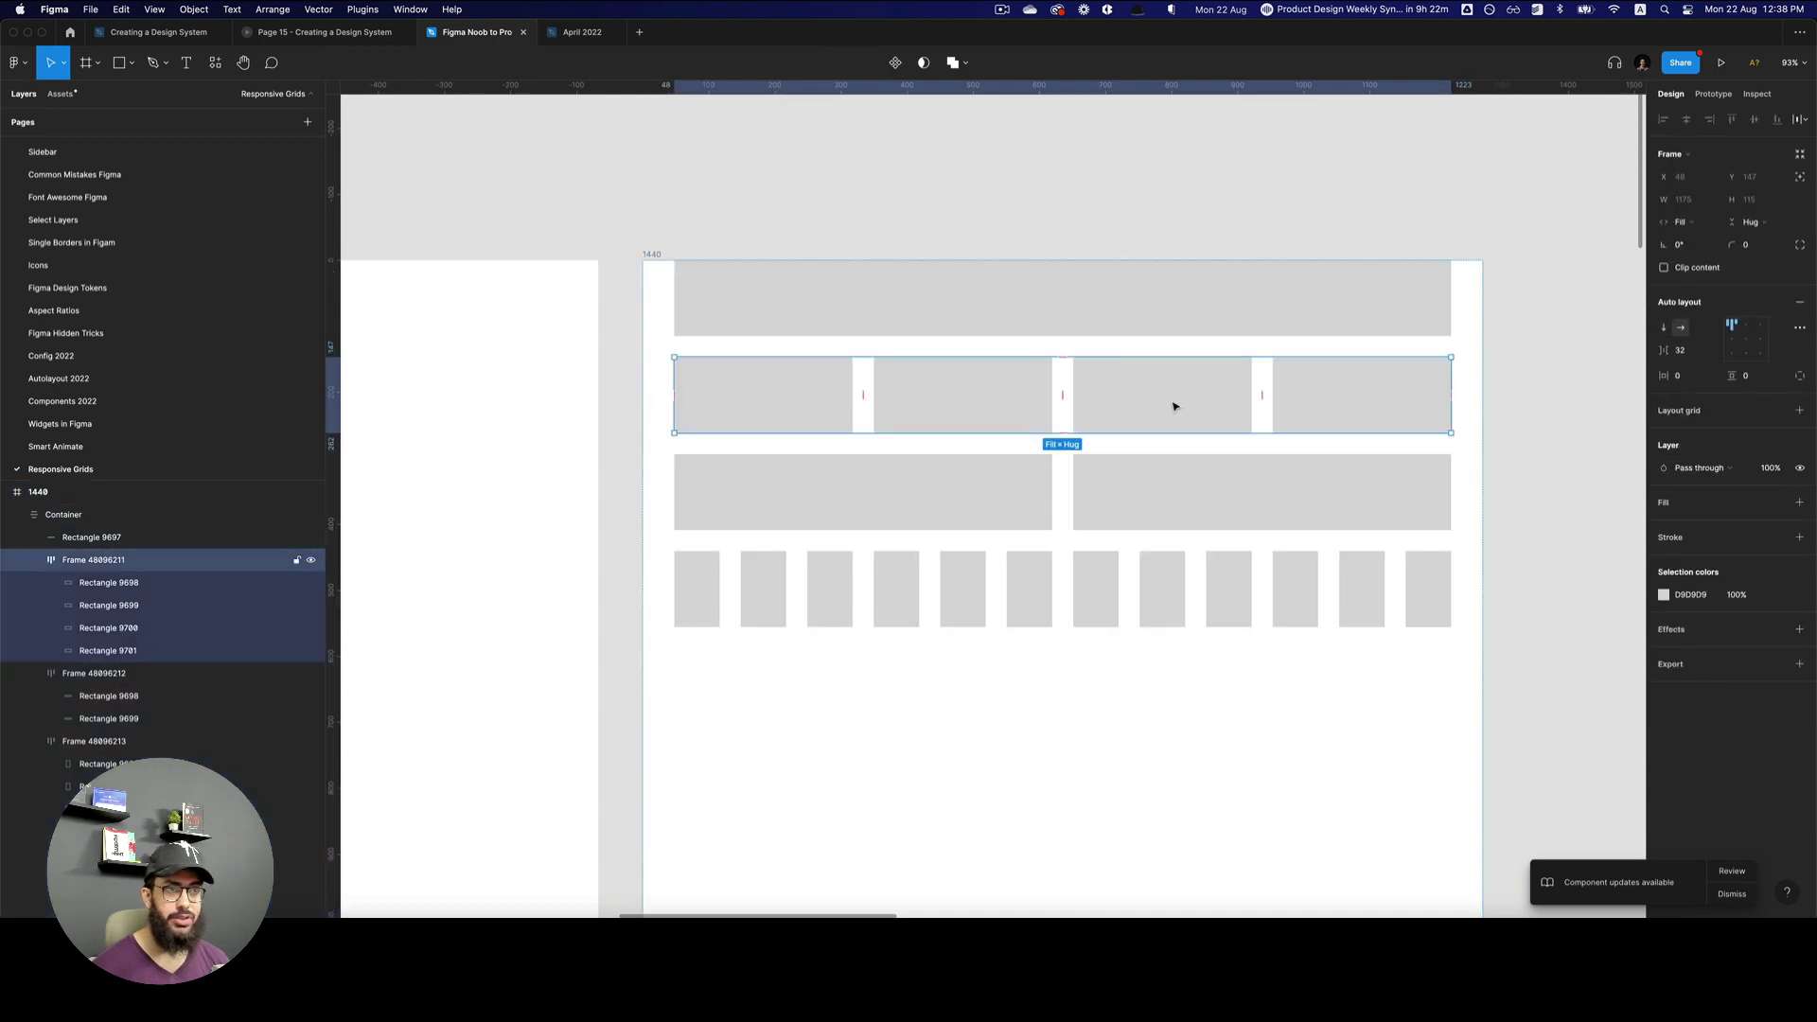
{"action": "left_click", "coordinate": [1139, 490], "text": "shift"}
{"action": "left_click", "coordinate": [1154, 568], "text": "shift"}
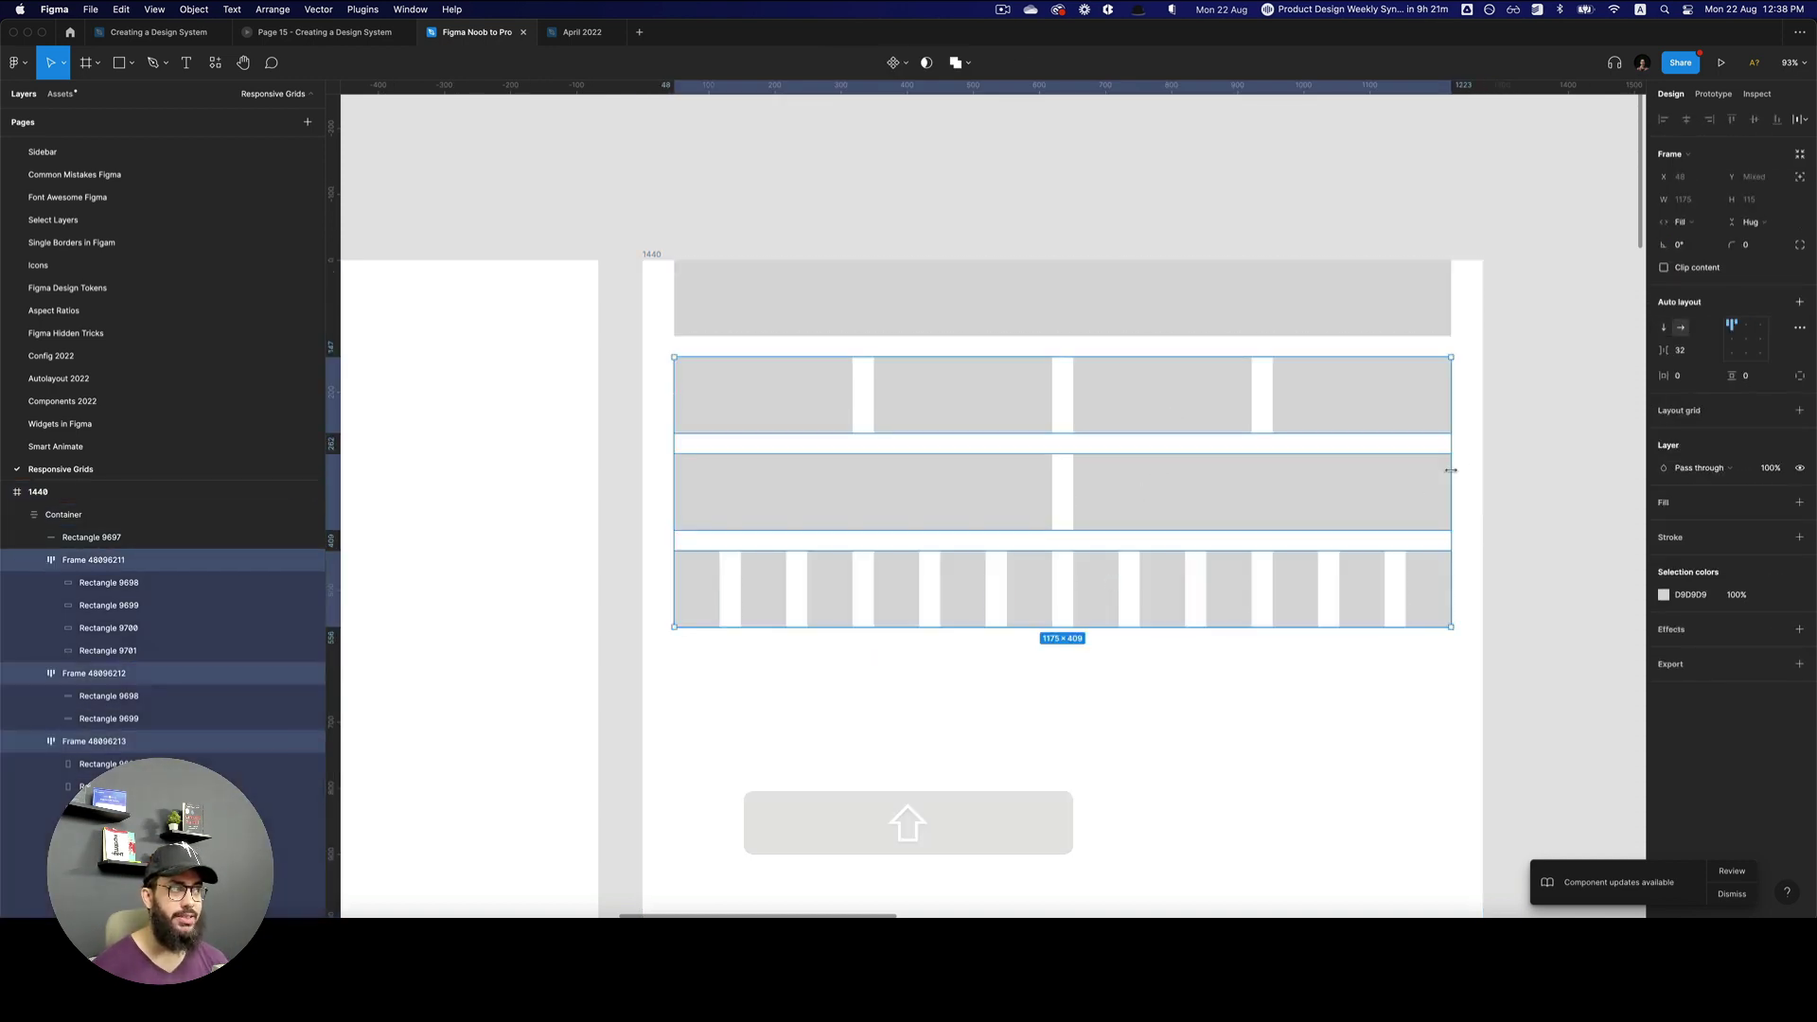
{"action": "left_click", "coordinate": [1683, 350]}
{"action": "type", "text": "24"}
{"action": "key", "text": "Return"}
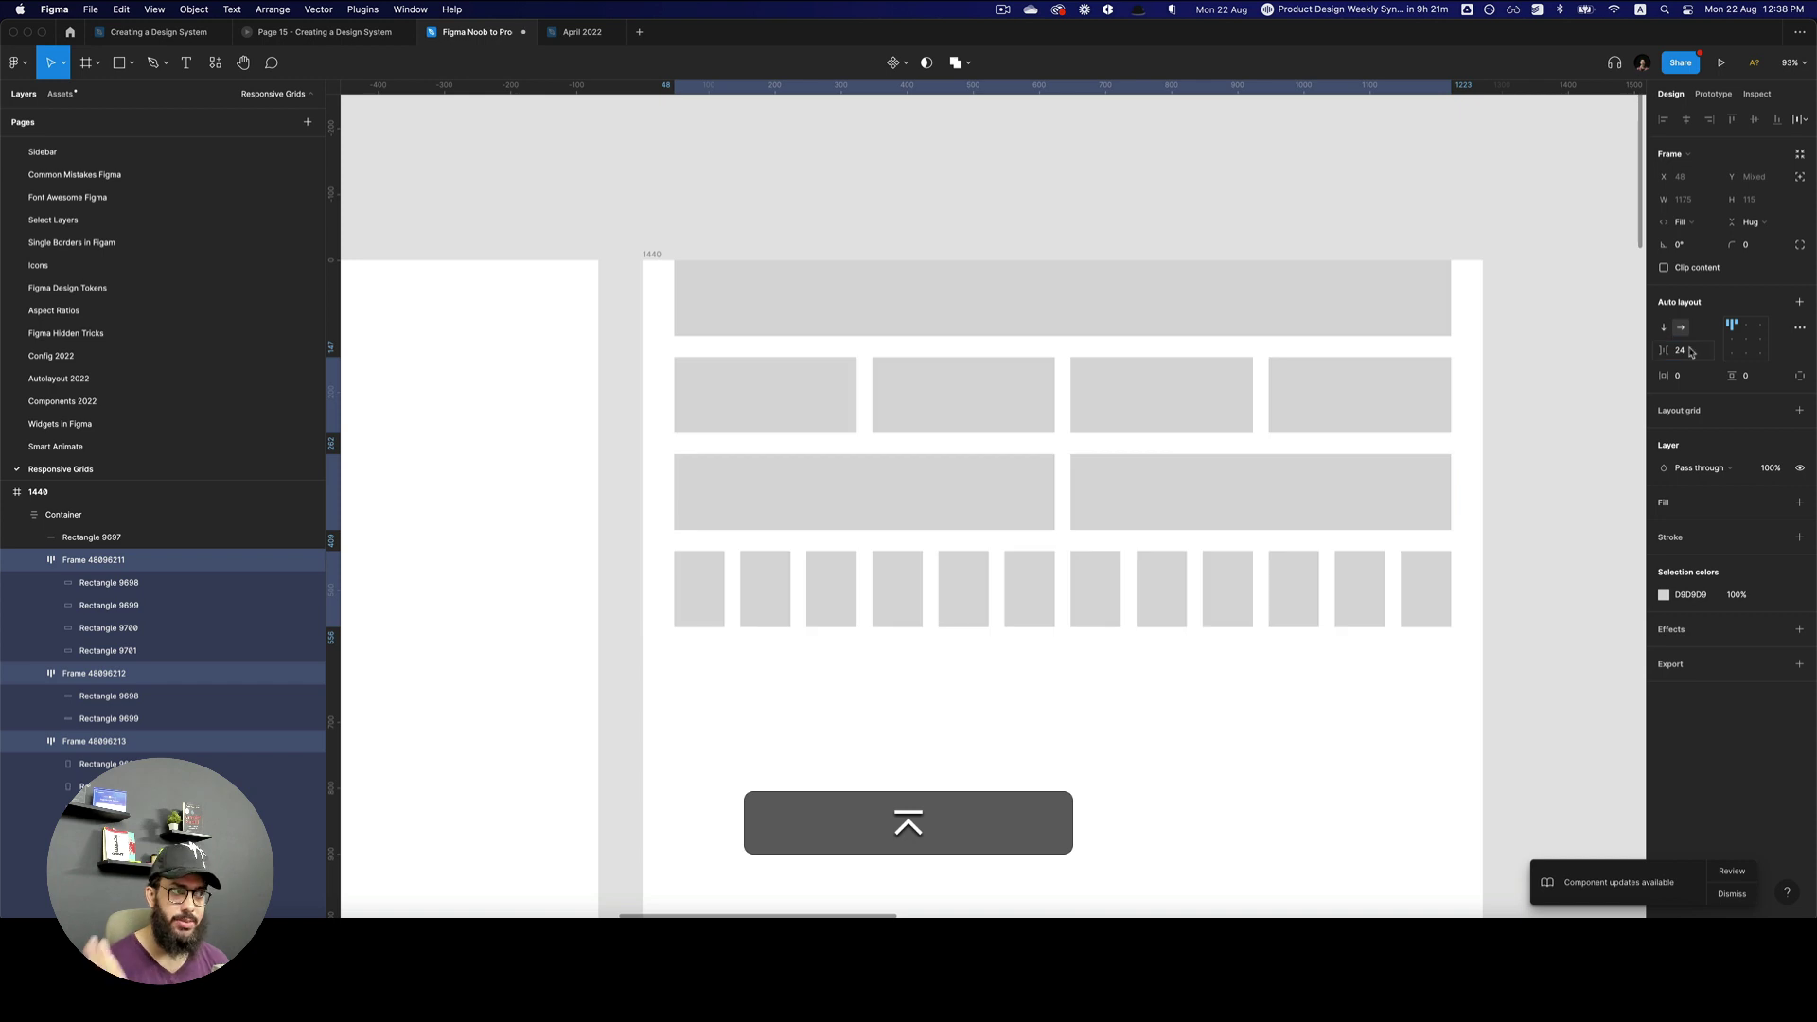
- Compare with the original, revert the row gap to 32, and duplicate the 1440 frame
{"action": "key", "text": "super+z"}
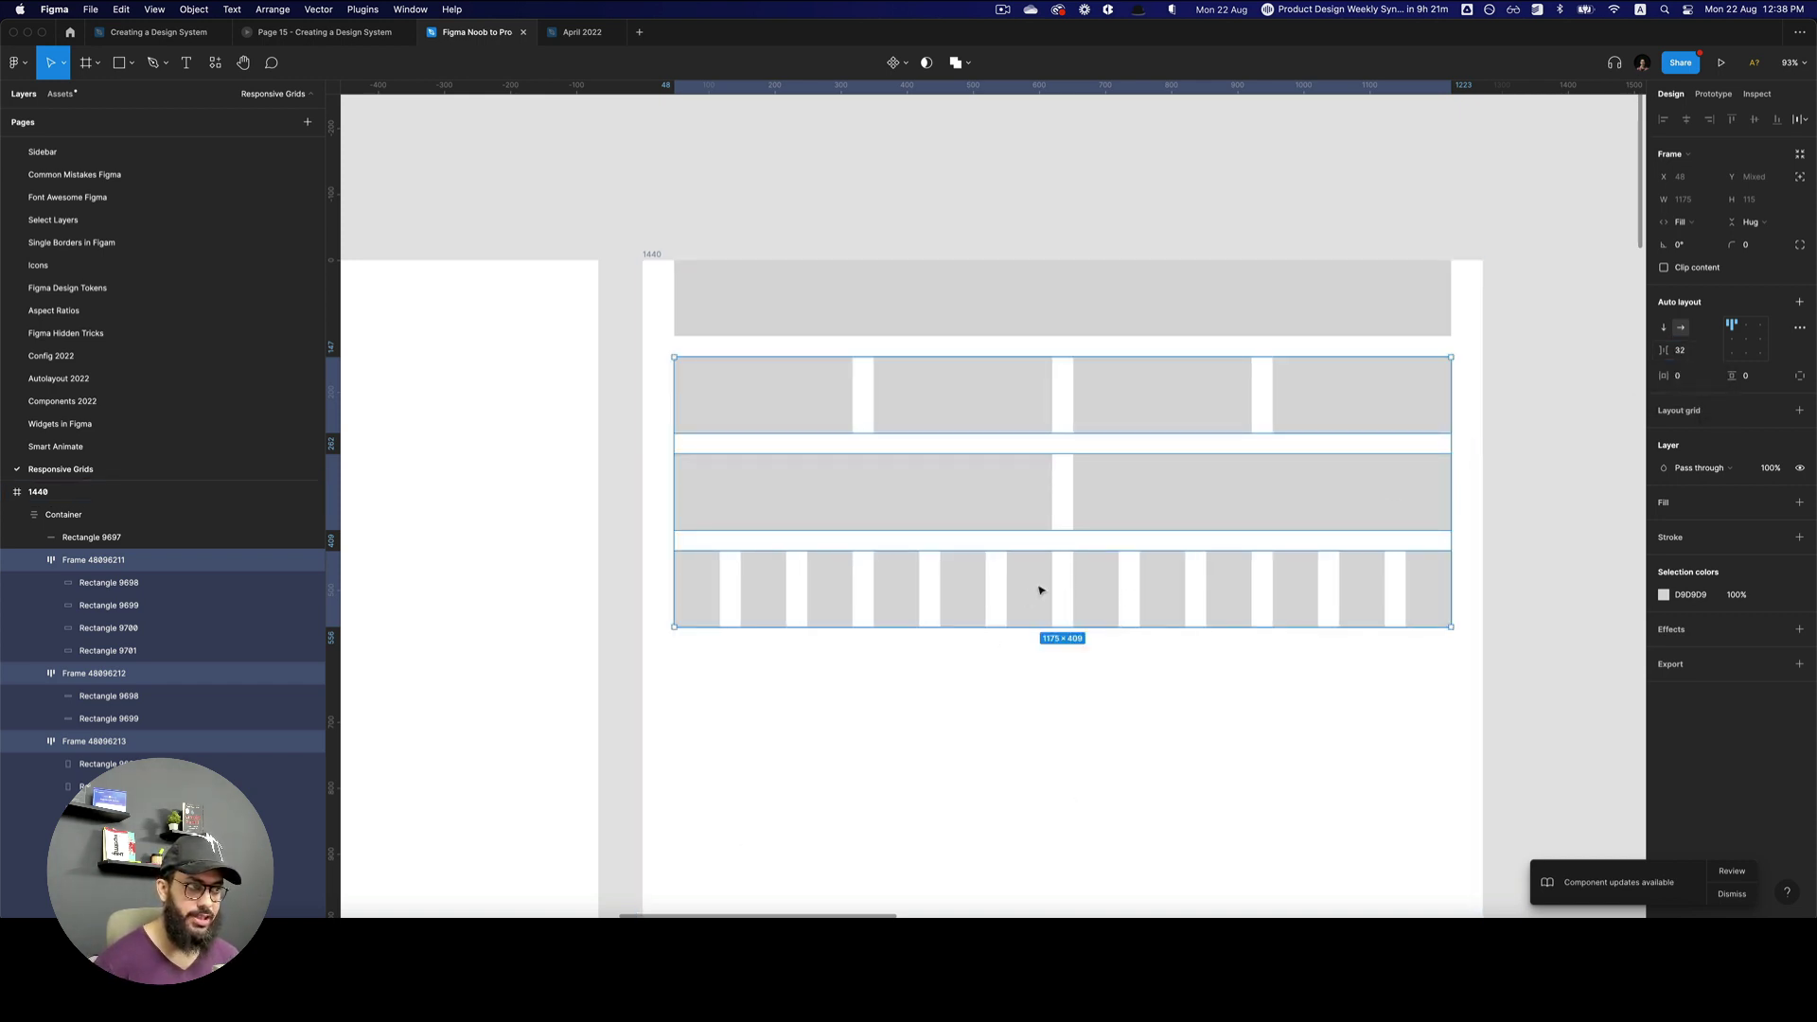
{"action": "key", "text": "shift+super+z"}
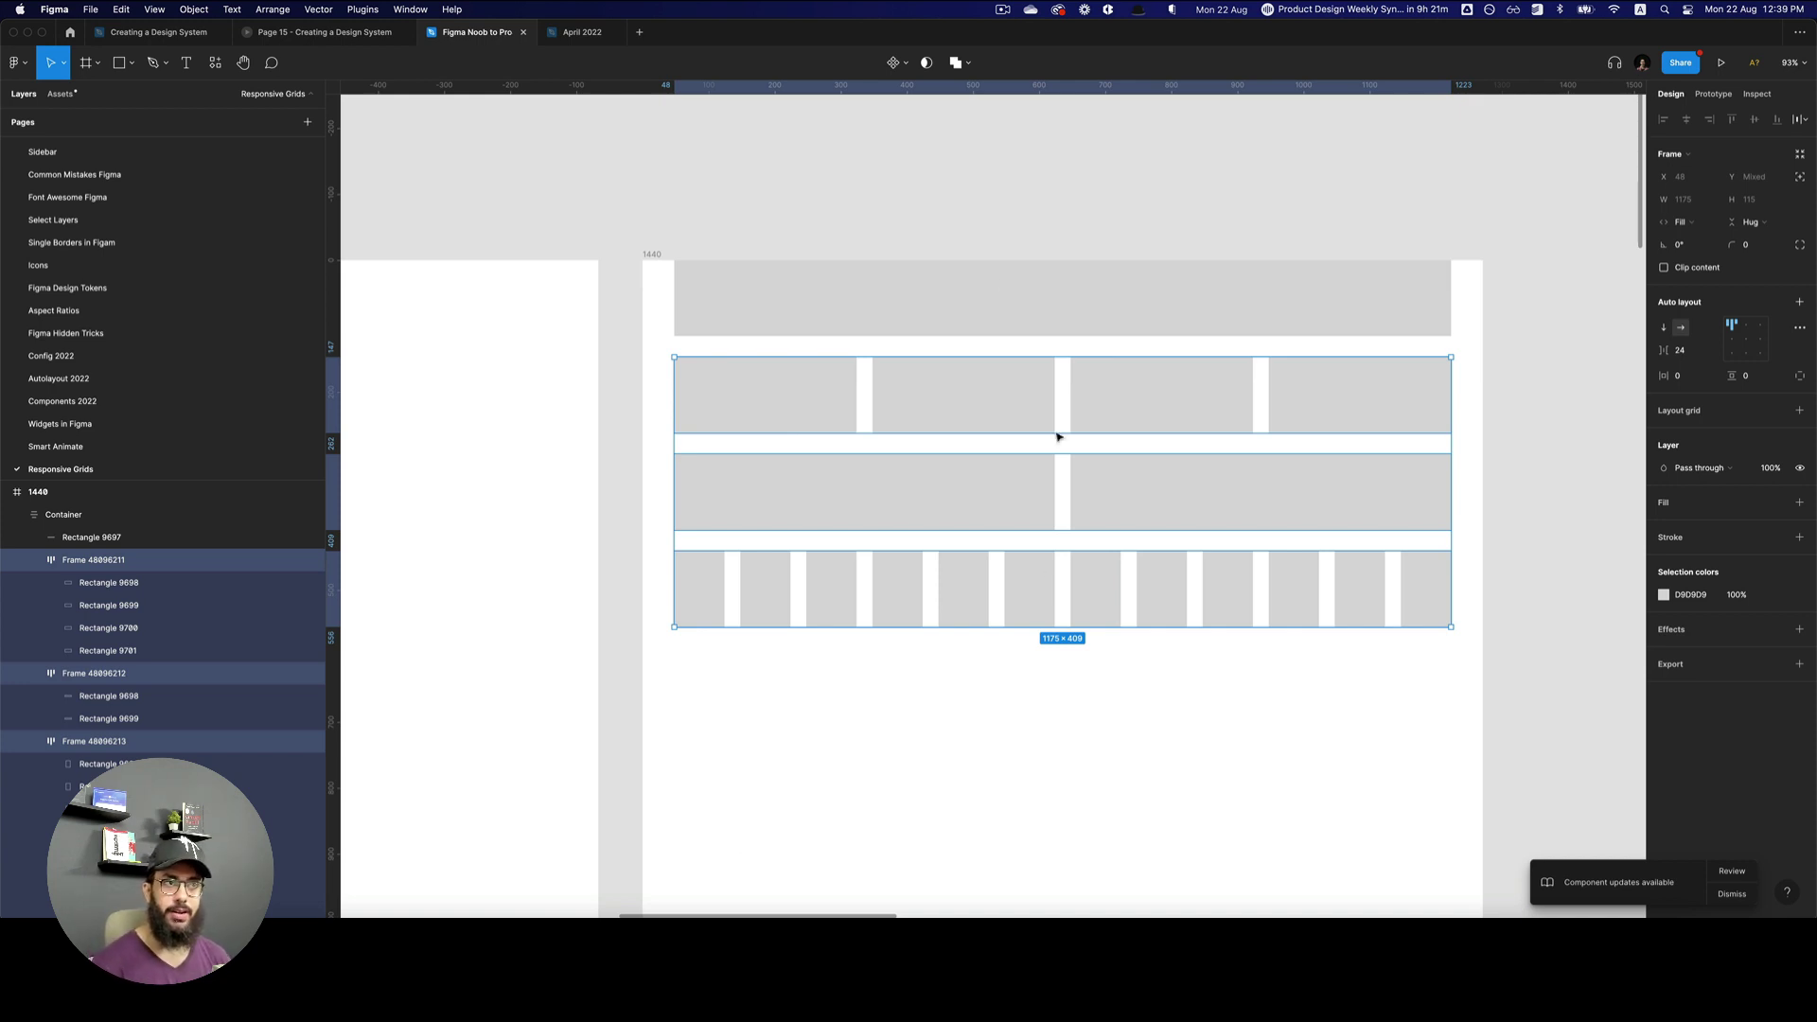
{"action": "key", "text": "super+z"}
{"action": "key", "text": "super+z"}
{"action": "key", "text": "super+d"}
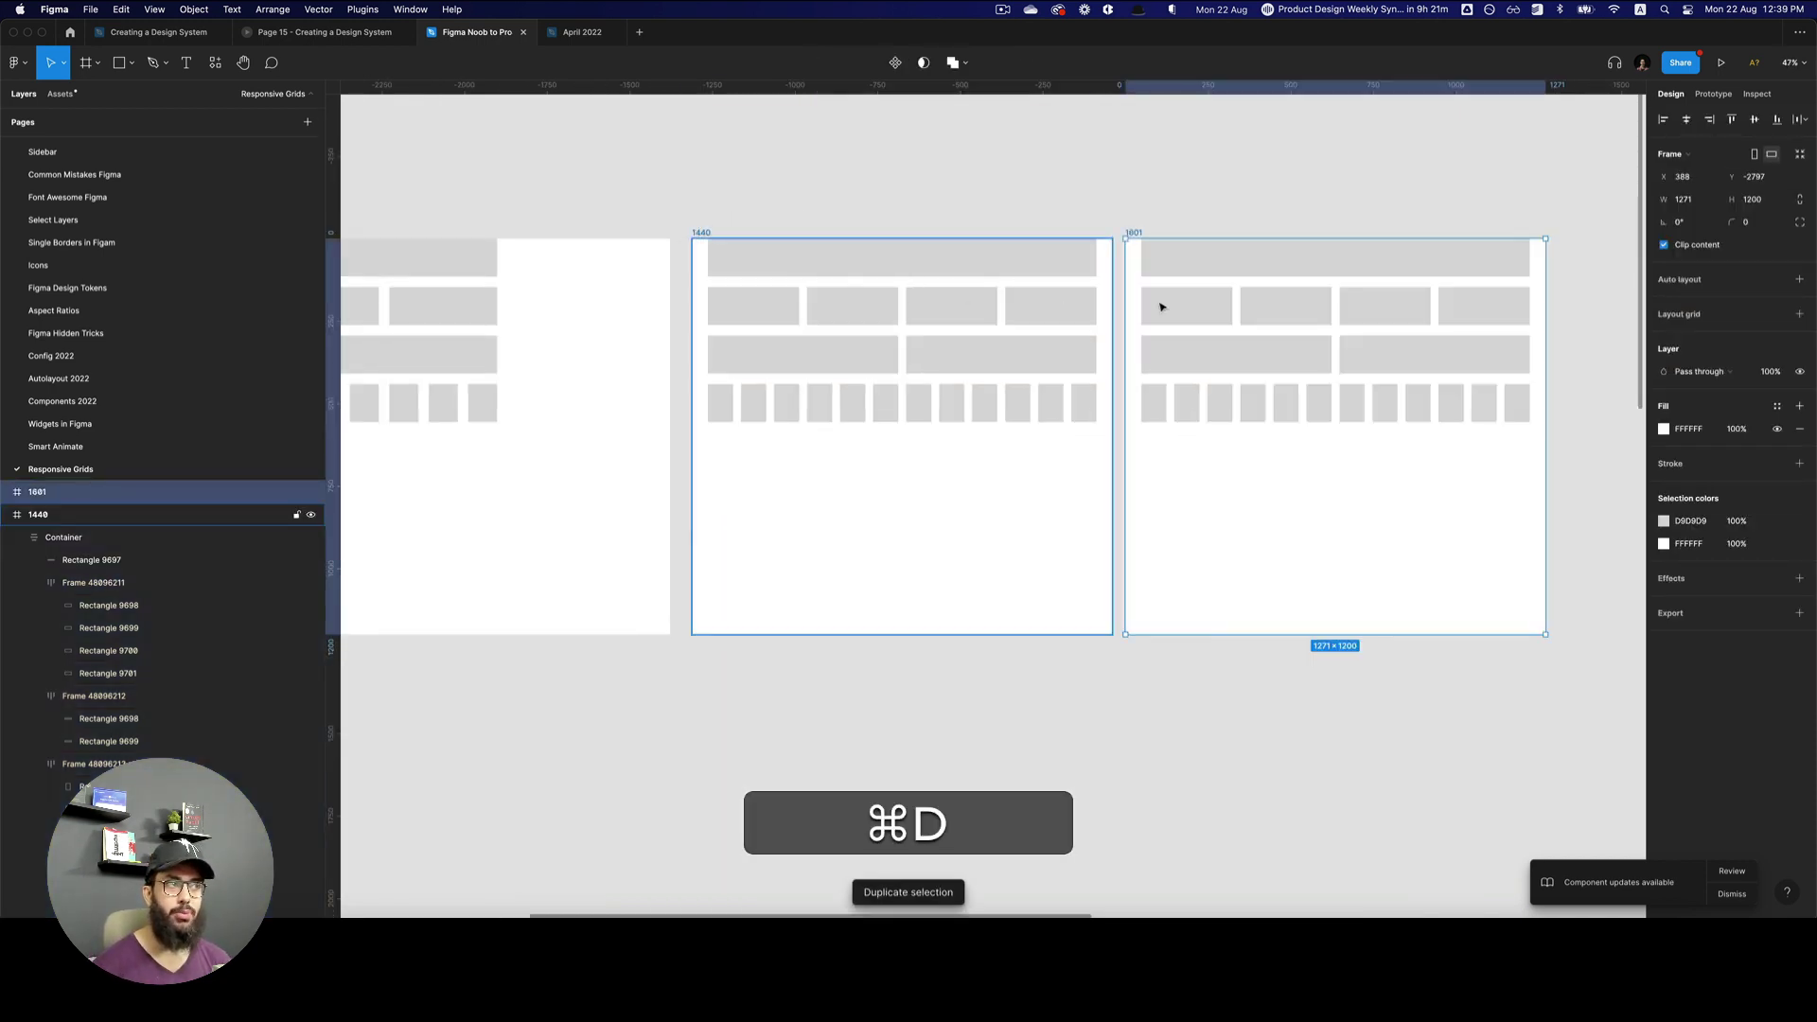
- Ungroup the 1601 frame so only its copied Container remains
{"action": "scroll", "coordinate": [1160, 304], "scroll_direction": "right", "scroll_amount": 5}
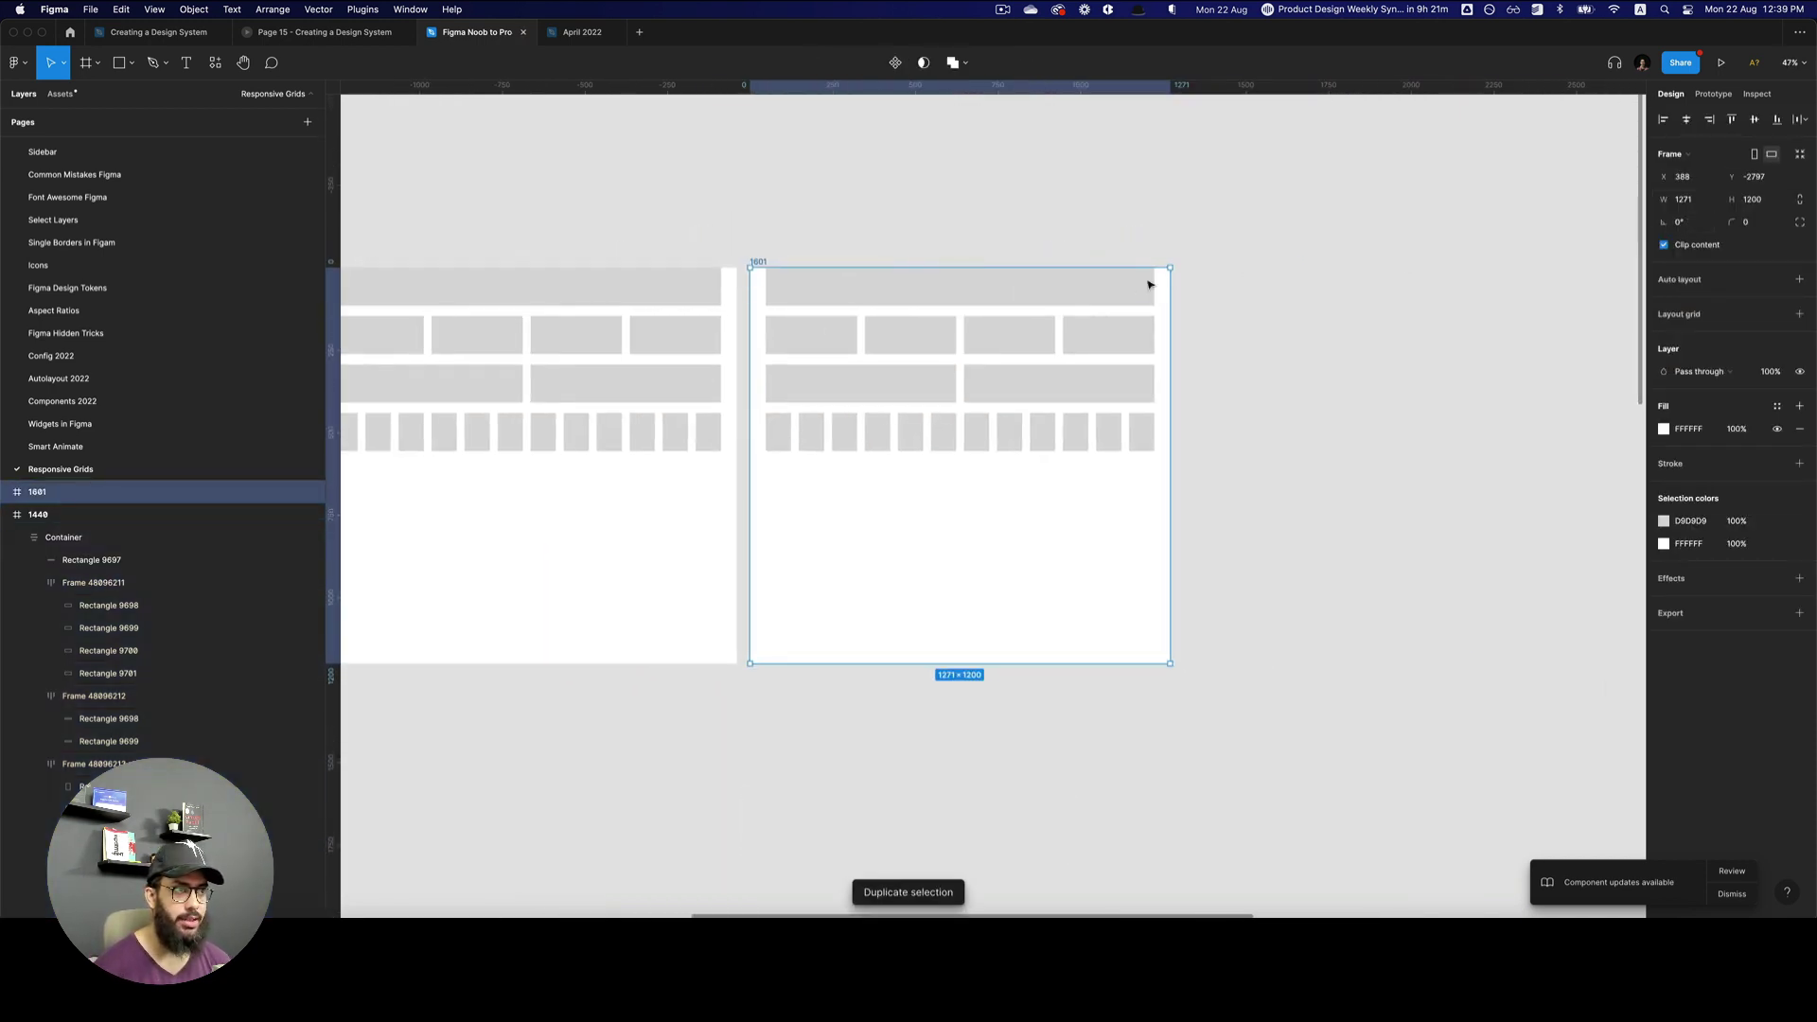
{"action": "left_click", "coordinate": [1112, 290]}
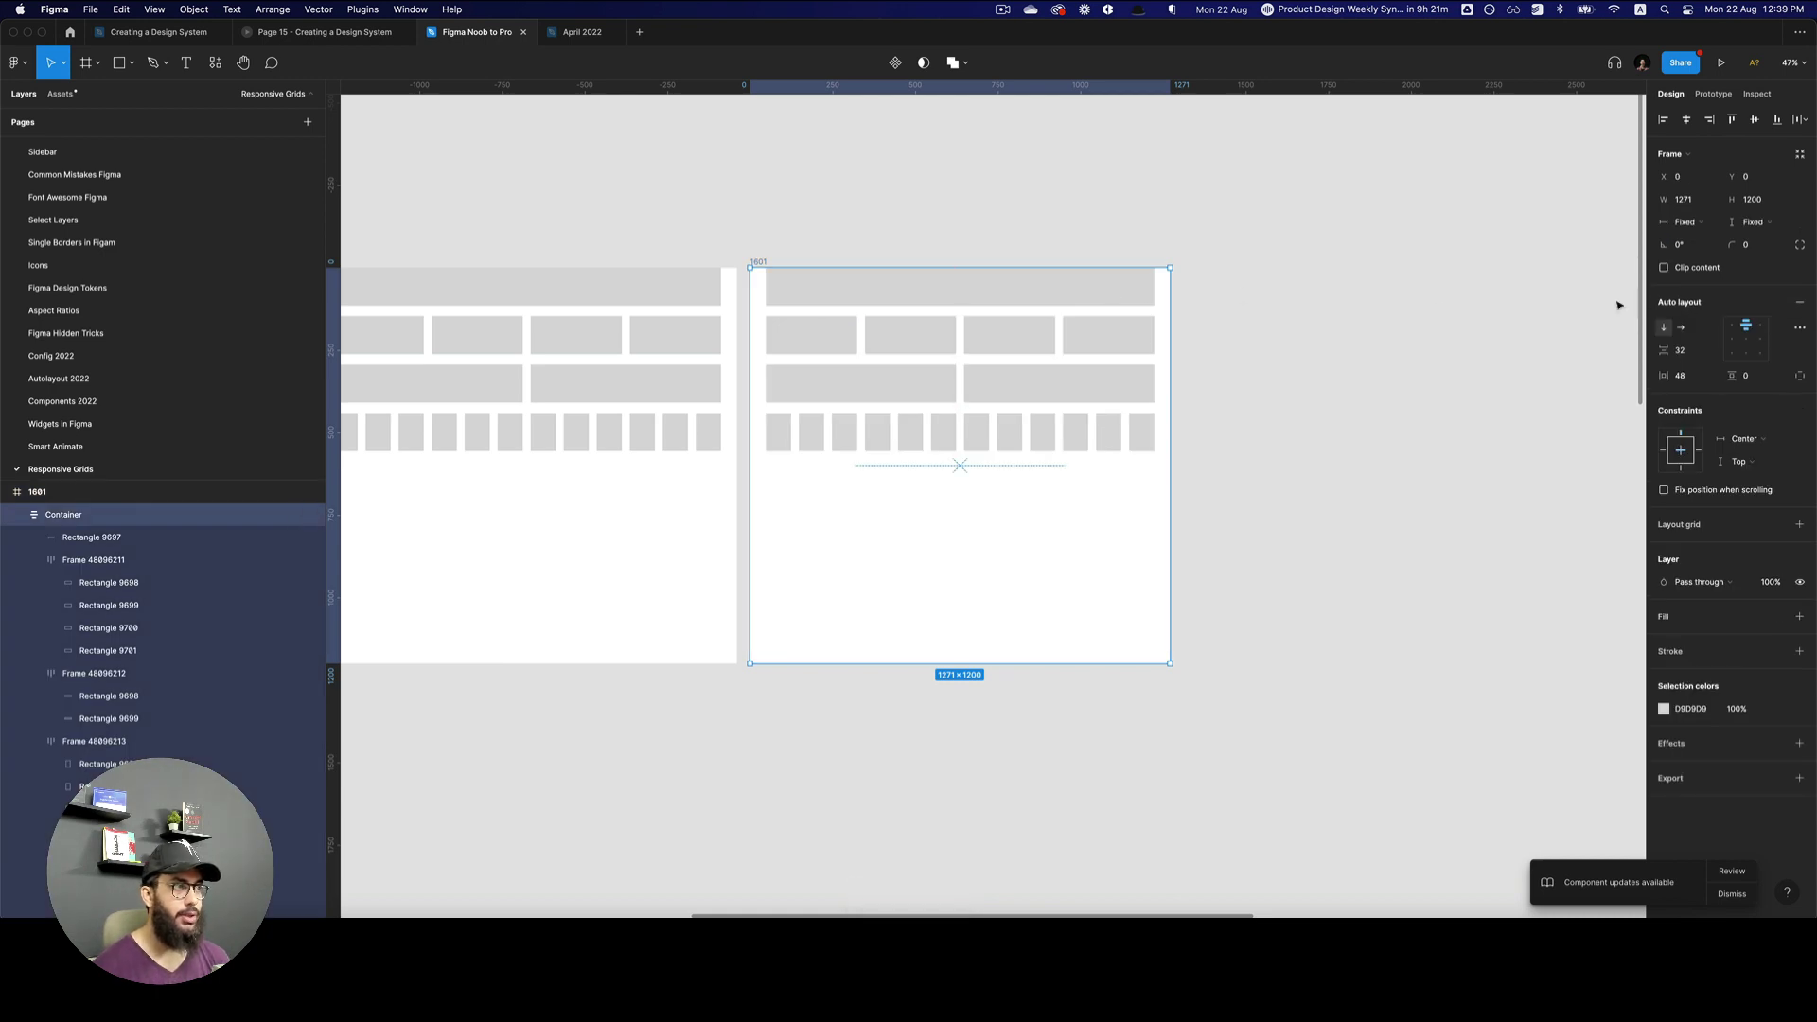
{"action": "left_click", "coordinate": [755, 261]}
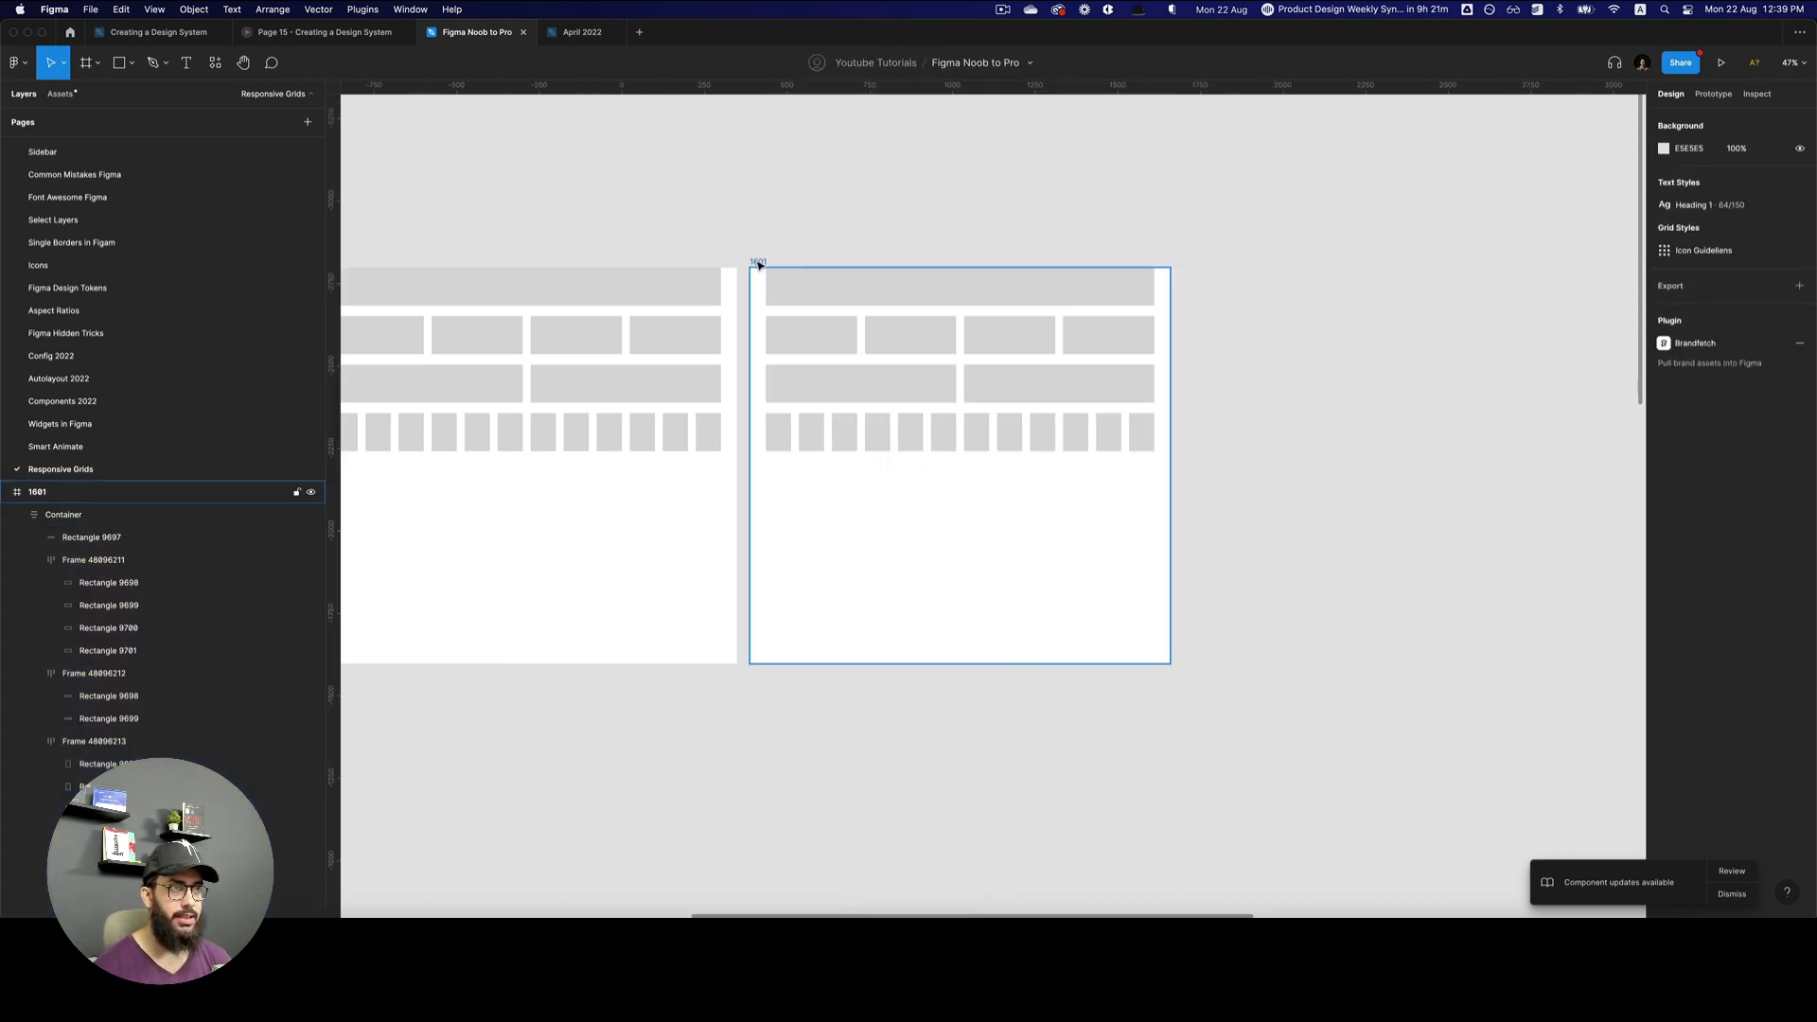
{"action": "left_click", "coordinate": [1689, 199]}
{"action": "key", "text": "Escape"}
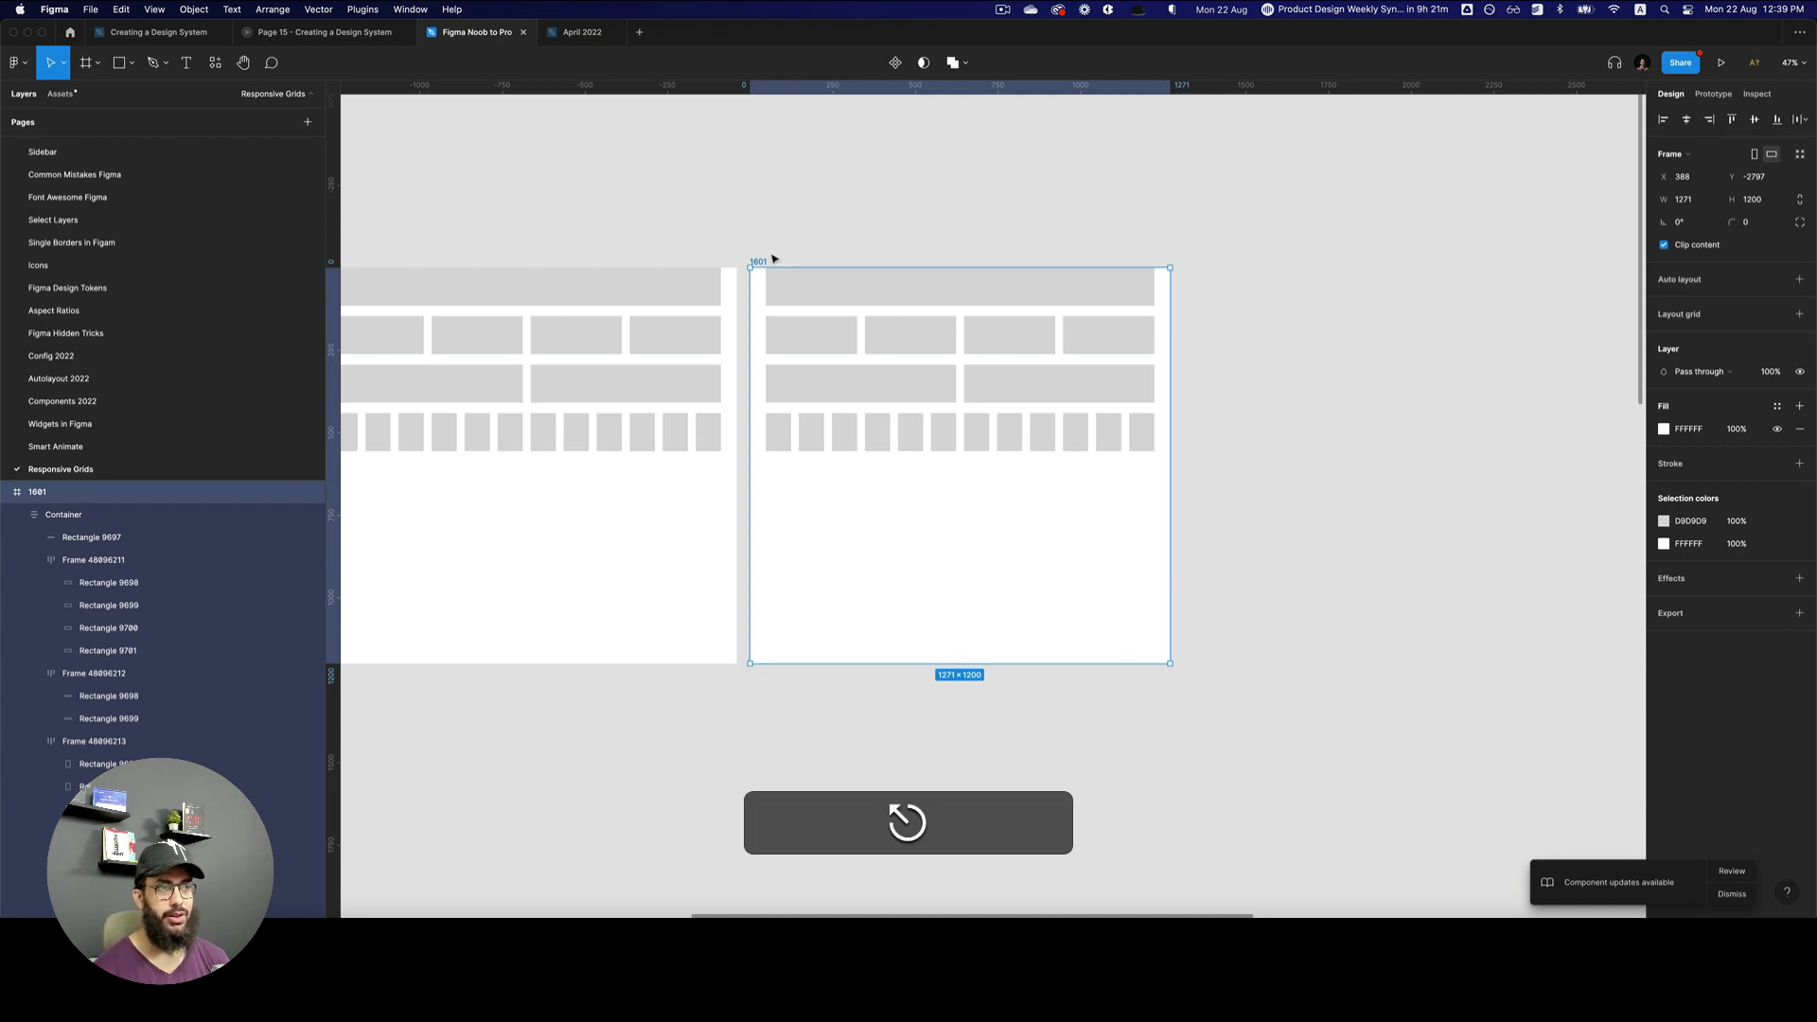
{"action": "key", "text": "super+shift+g"}
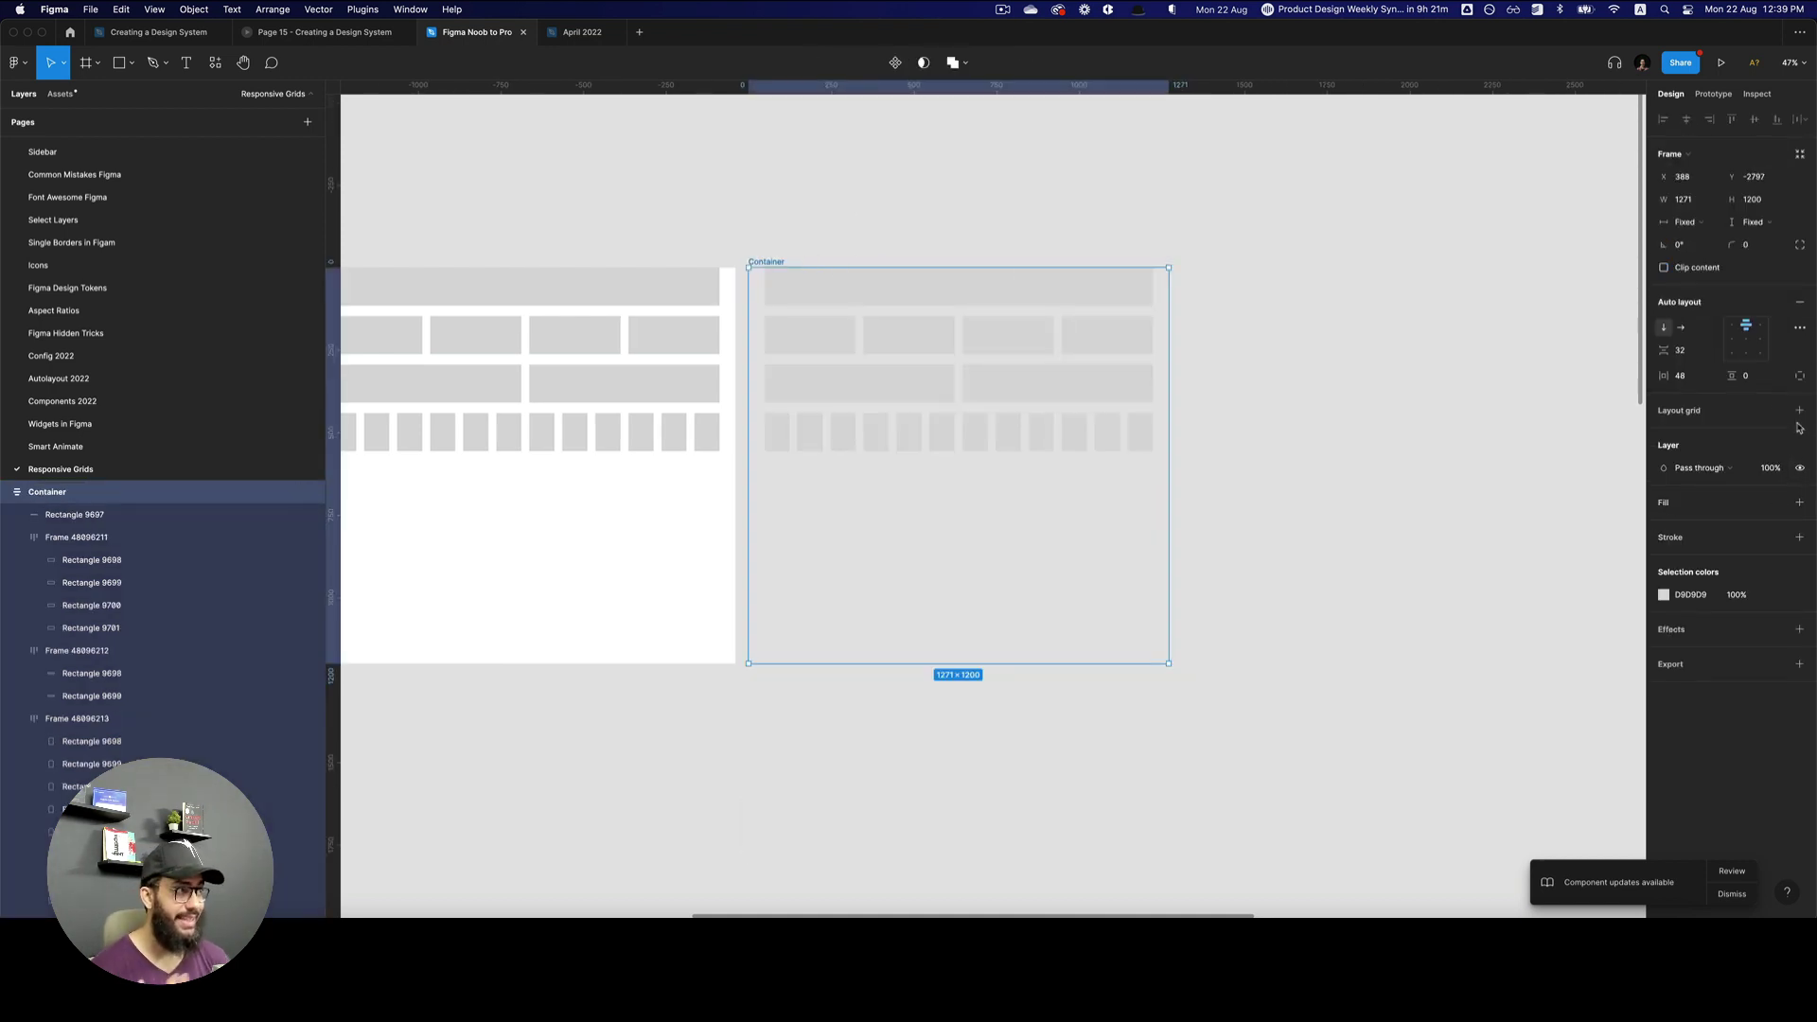
- Give the Container a white fill and a width of 960
{"action": "left_click", "coordinate": [1799, 501]}
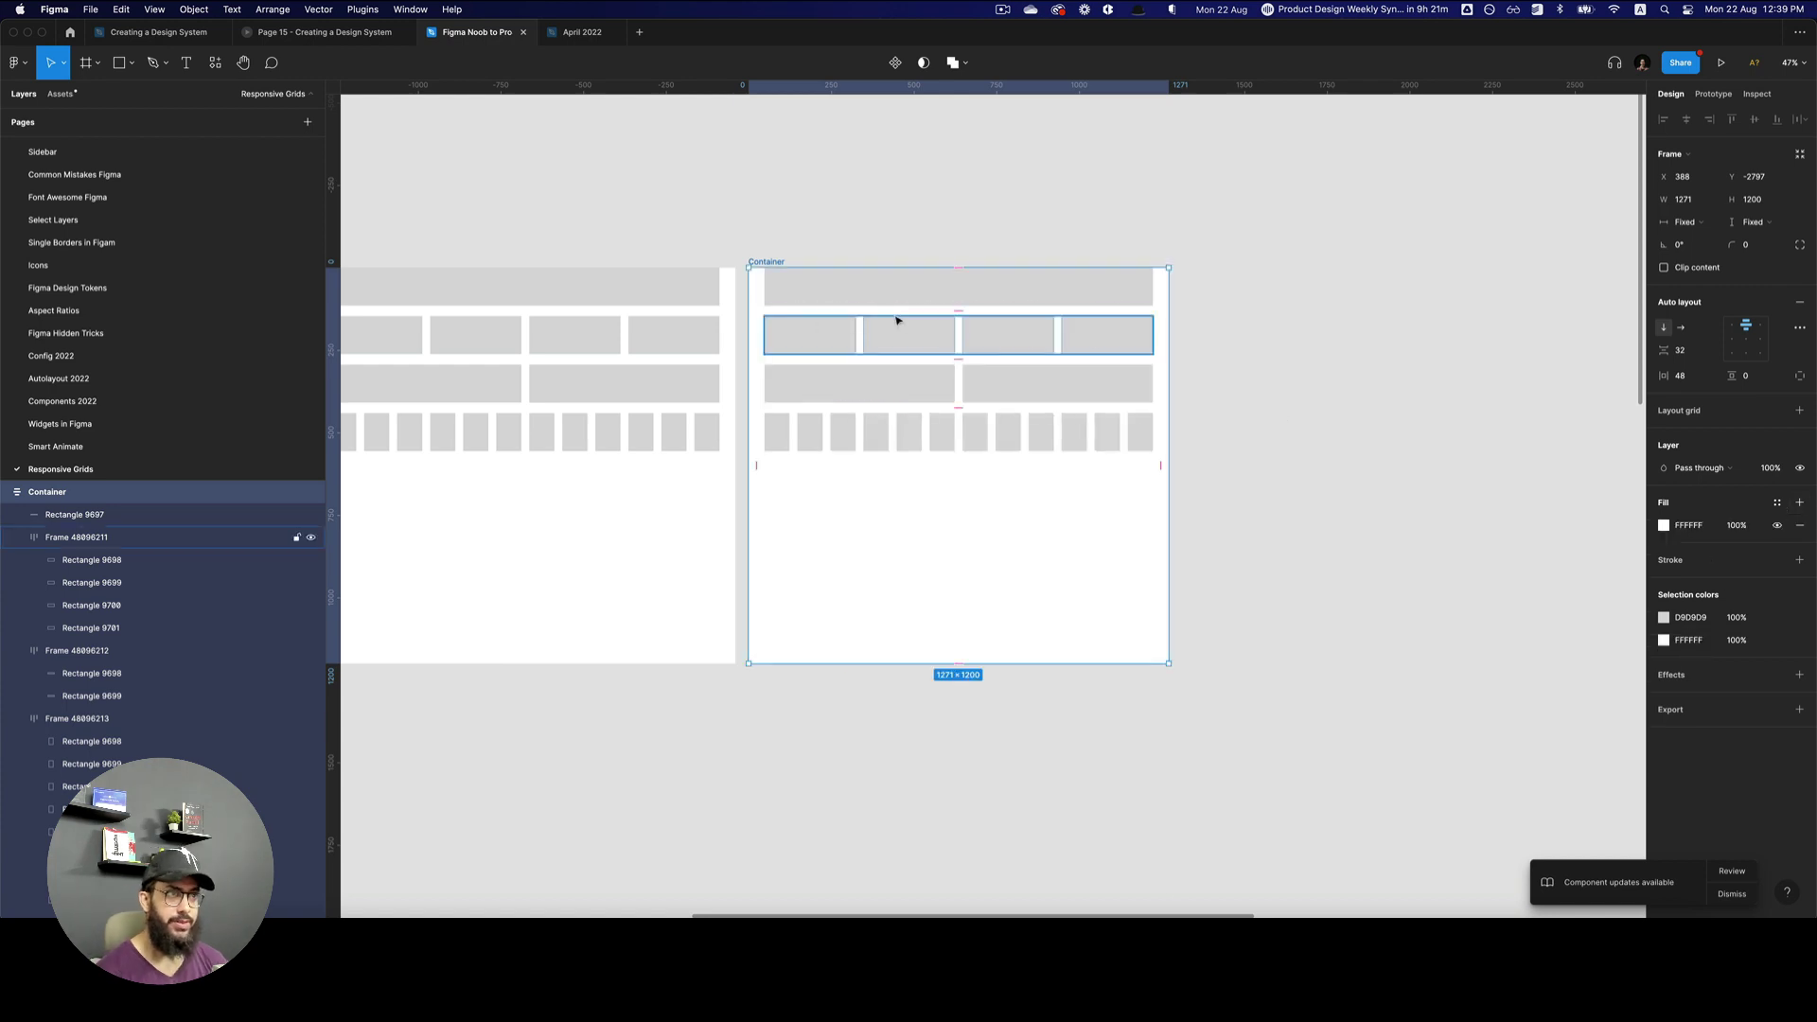
{"action": "scroll", "coordinate": [1111, 331], "scroll_direction": "left", "scroll_amount": 1}
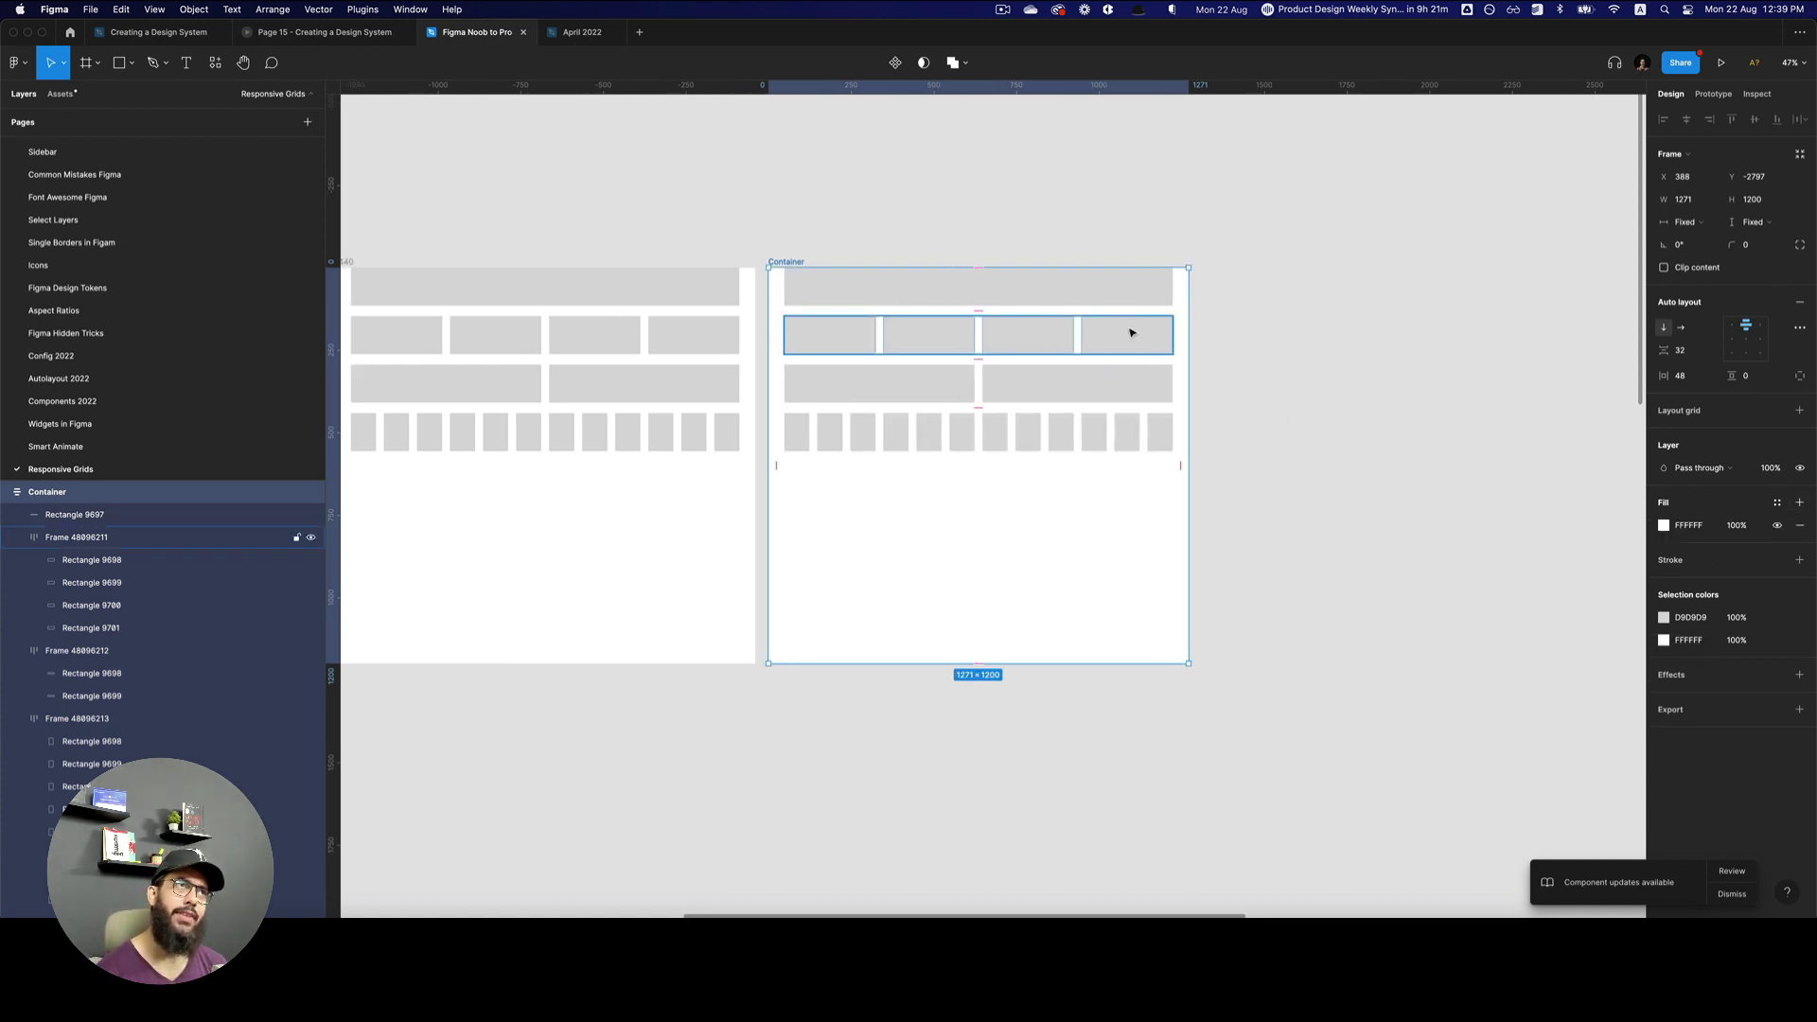
{"action": "left_click", "coordinate": [1690, 201]}
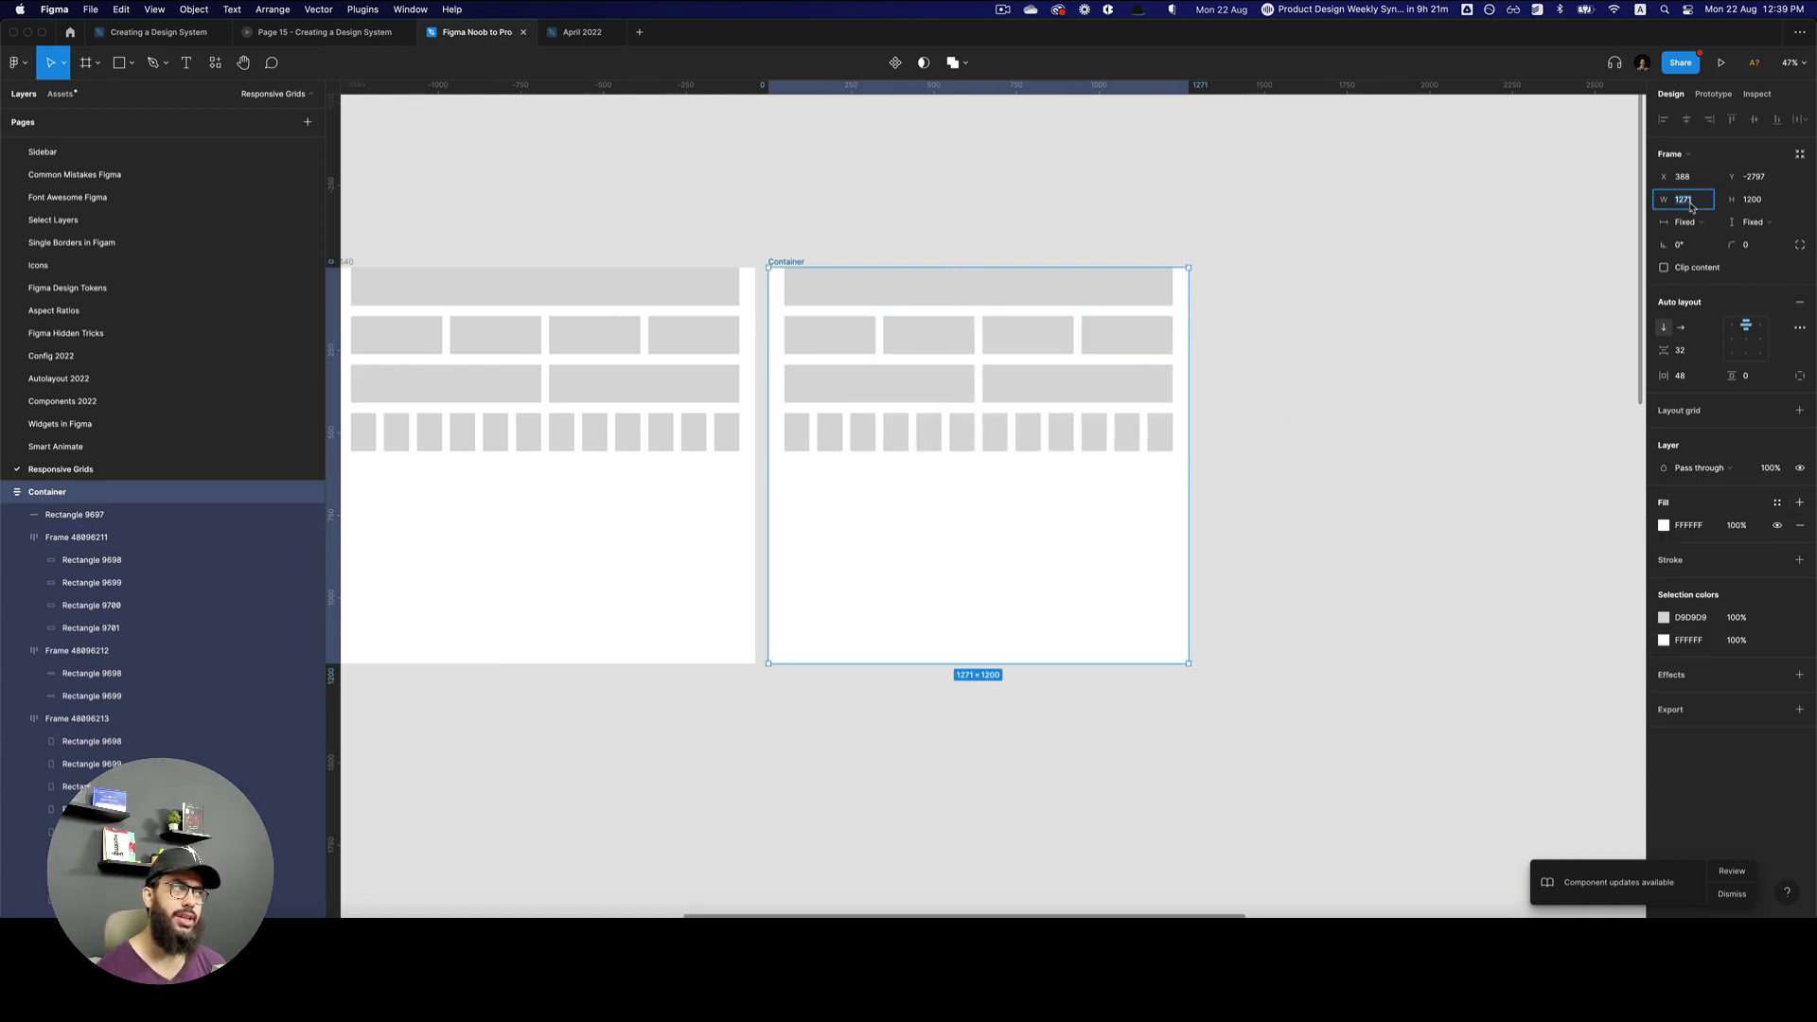
{"action": "type", "text": "960"}
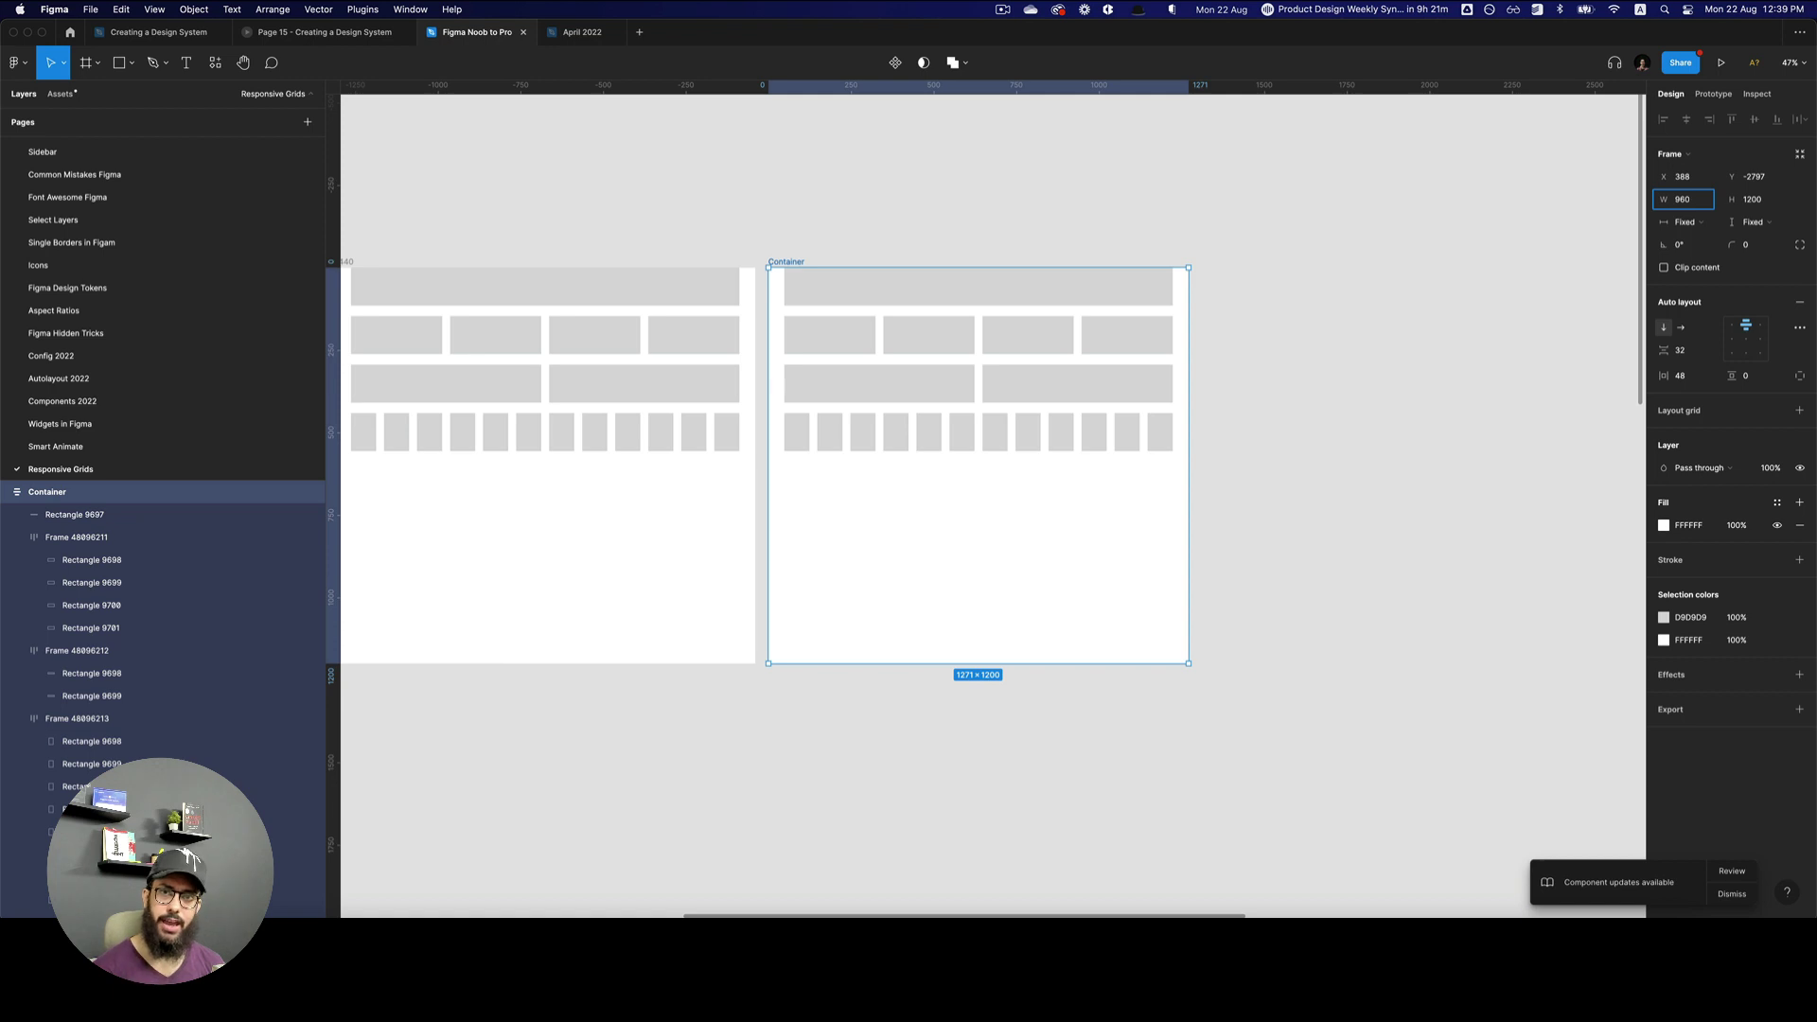
{"action": "key", "text": "Return"}
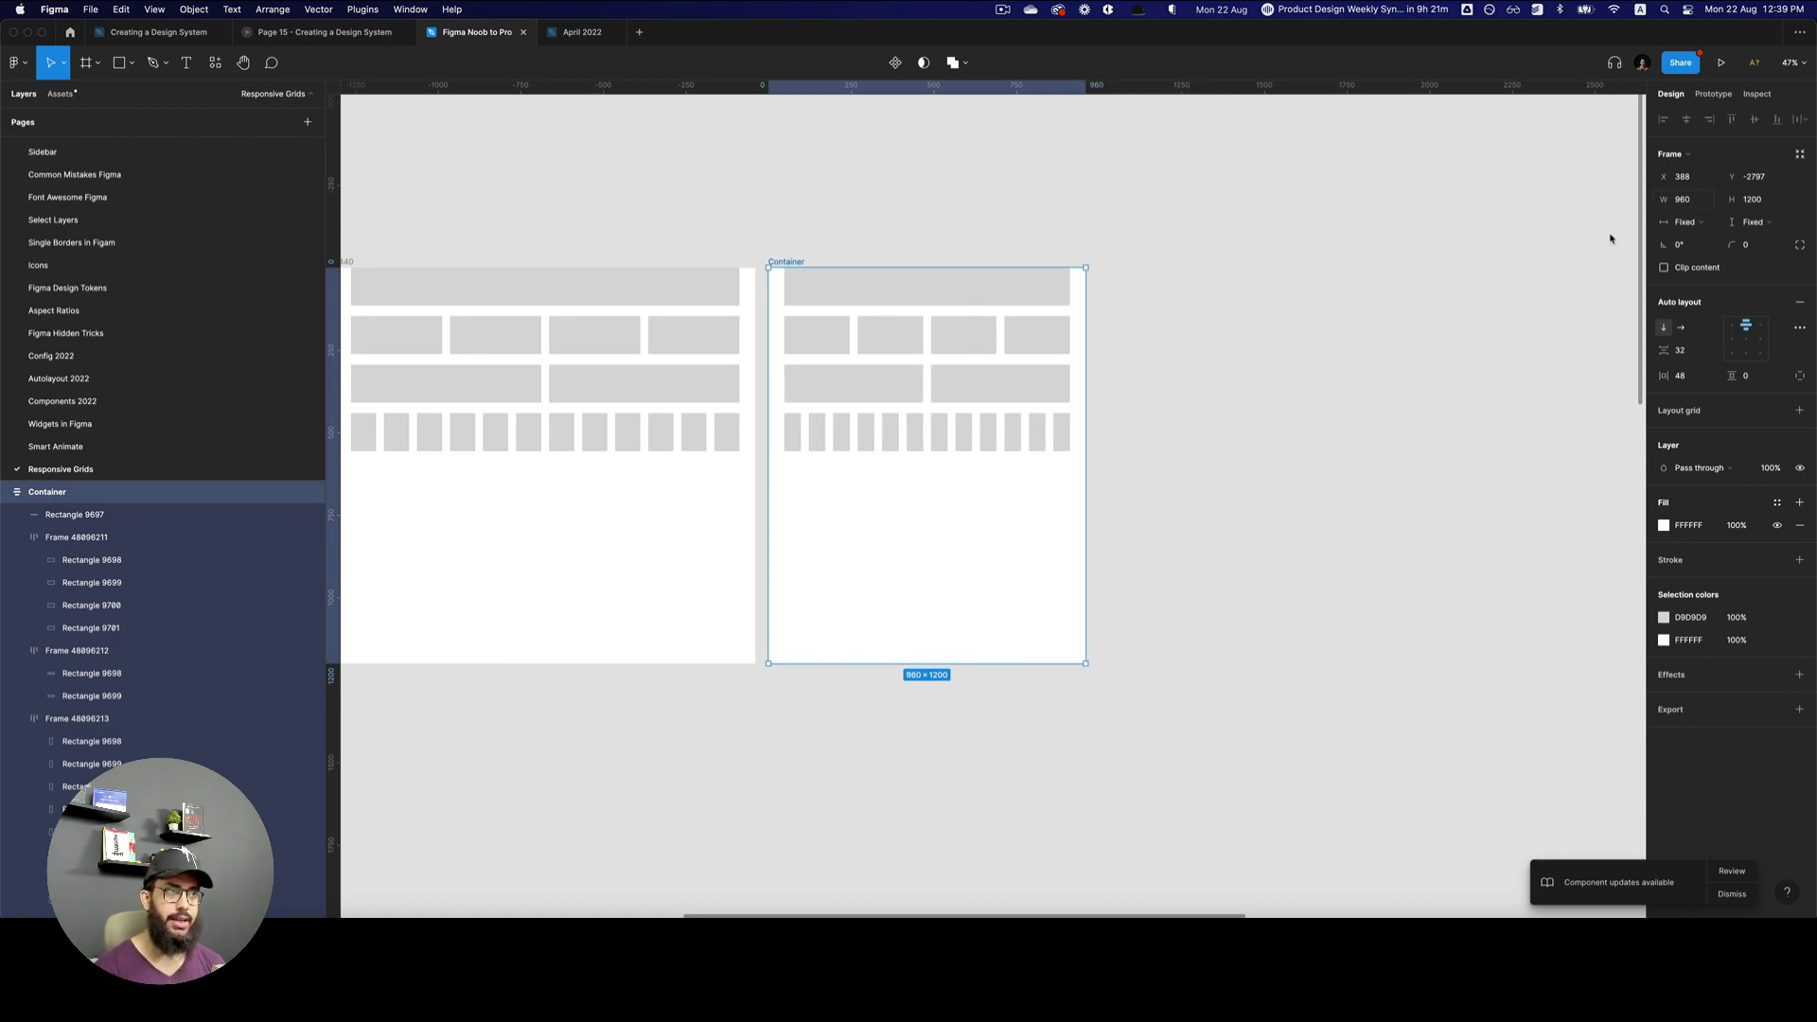
{"action": "key", "text": "z"}
{"action": "left_click", "coordinate": [928, 360]}
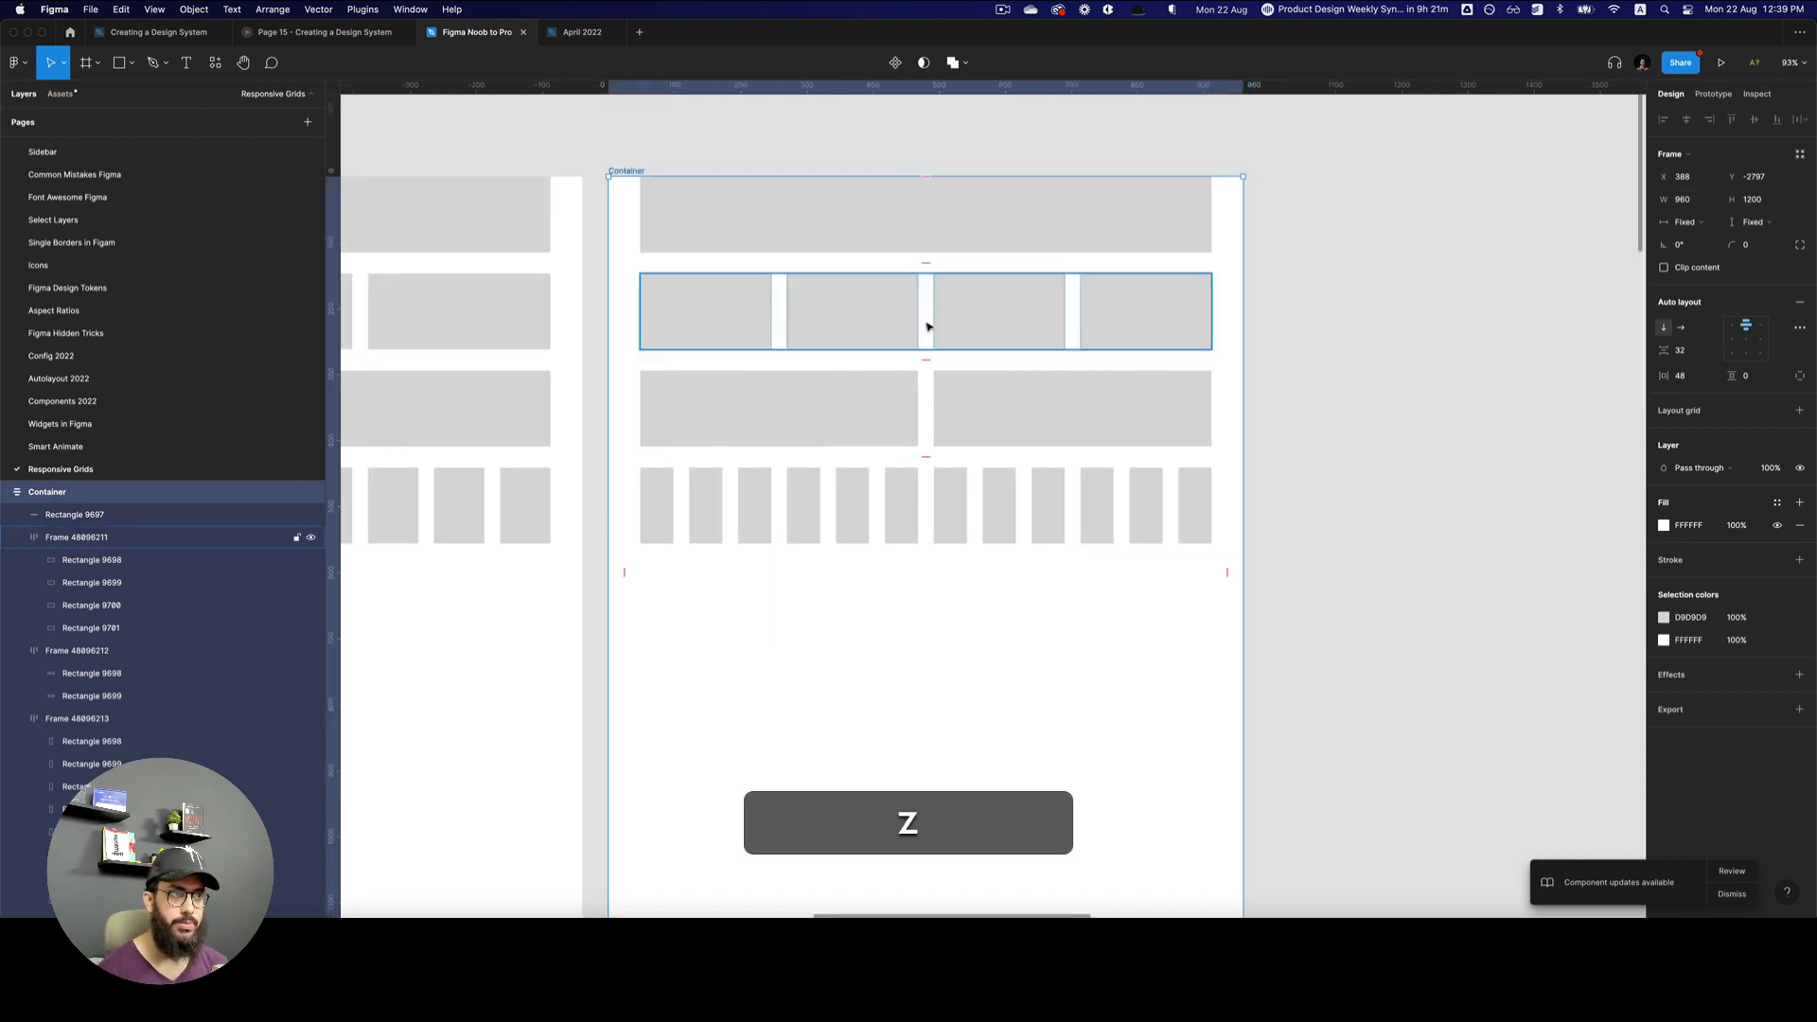
- Try duplicating the twelve-block row, then undo the duplicate
{"action": "left_click", "coordinate": [915, 520]}
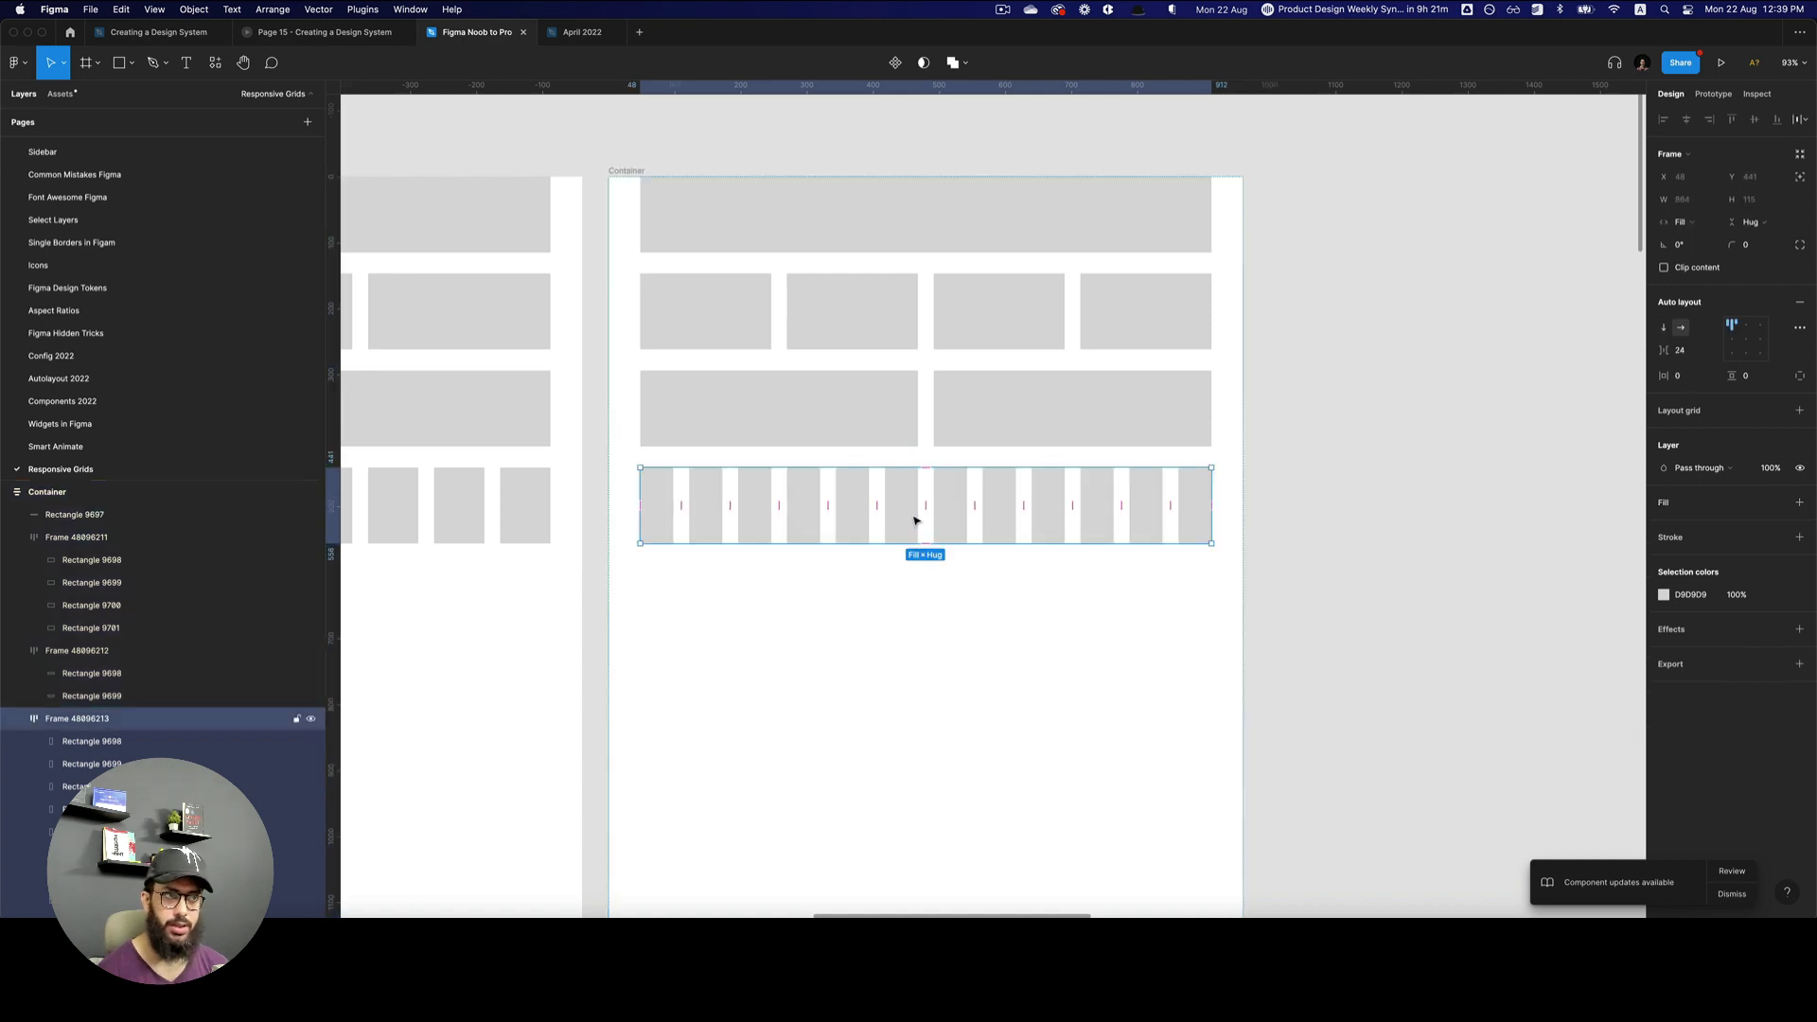
{"action": "key", "text": "super+d"}
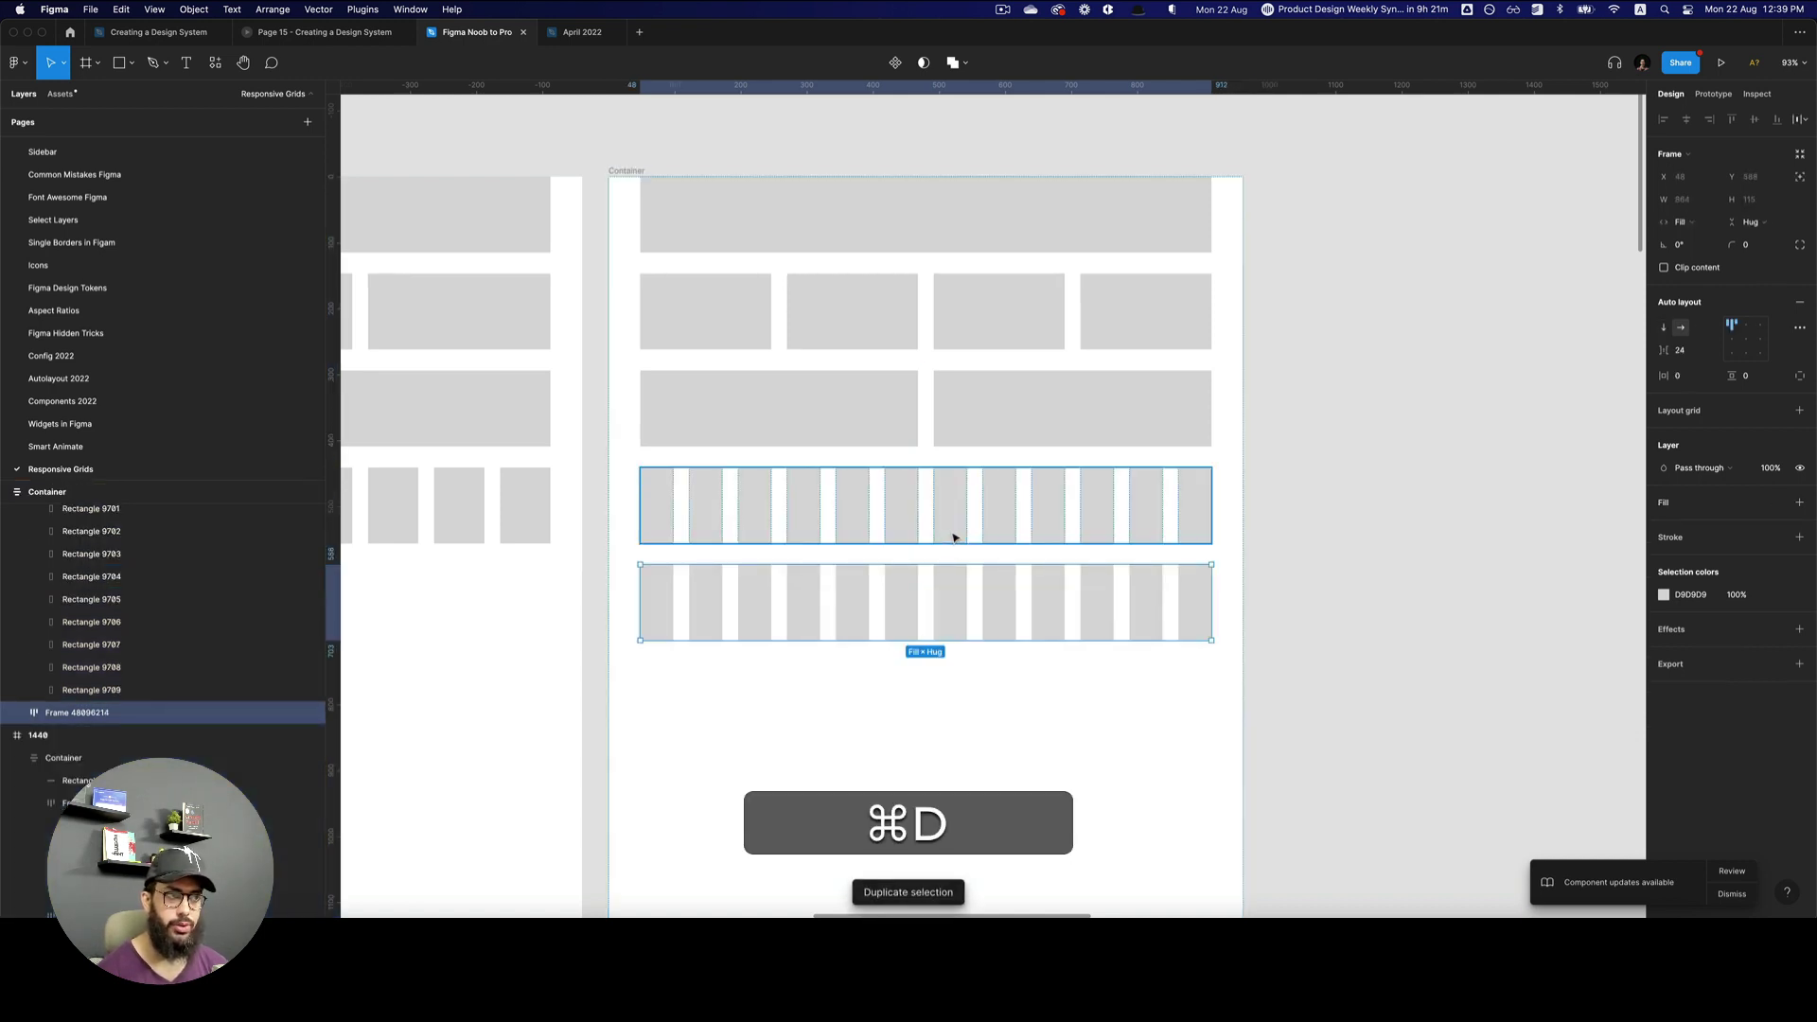
{"action": "left_click", "coordinate": [953, 537], "text": "super"}
{"action": "key", "text": "super+shift+z"}
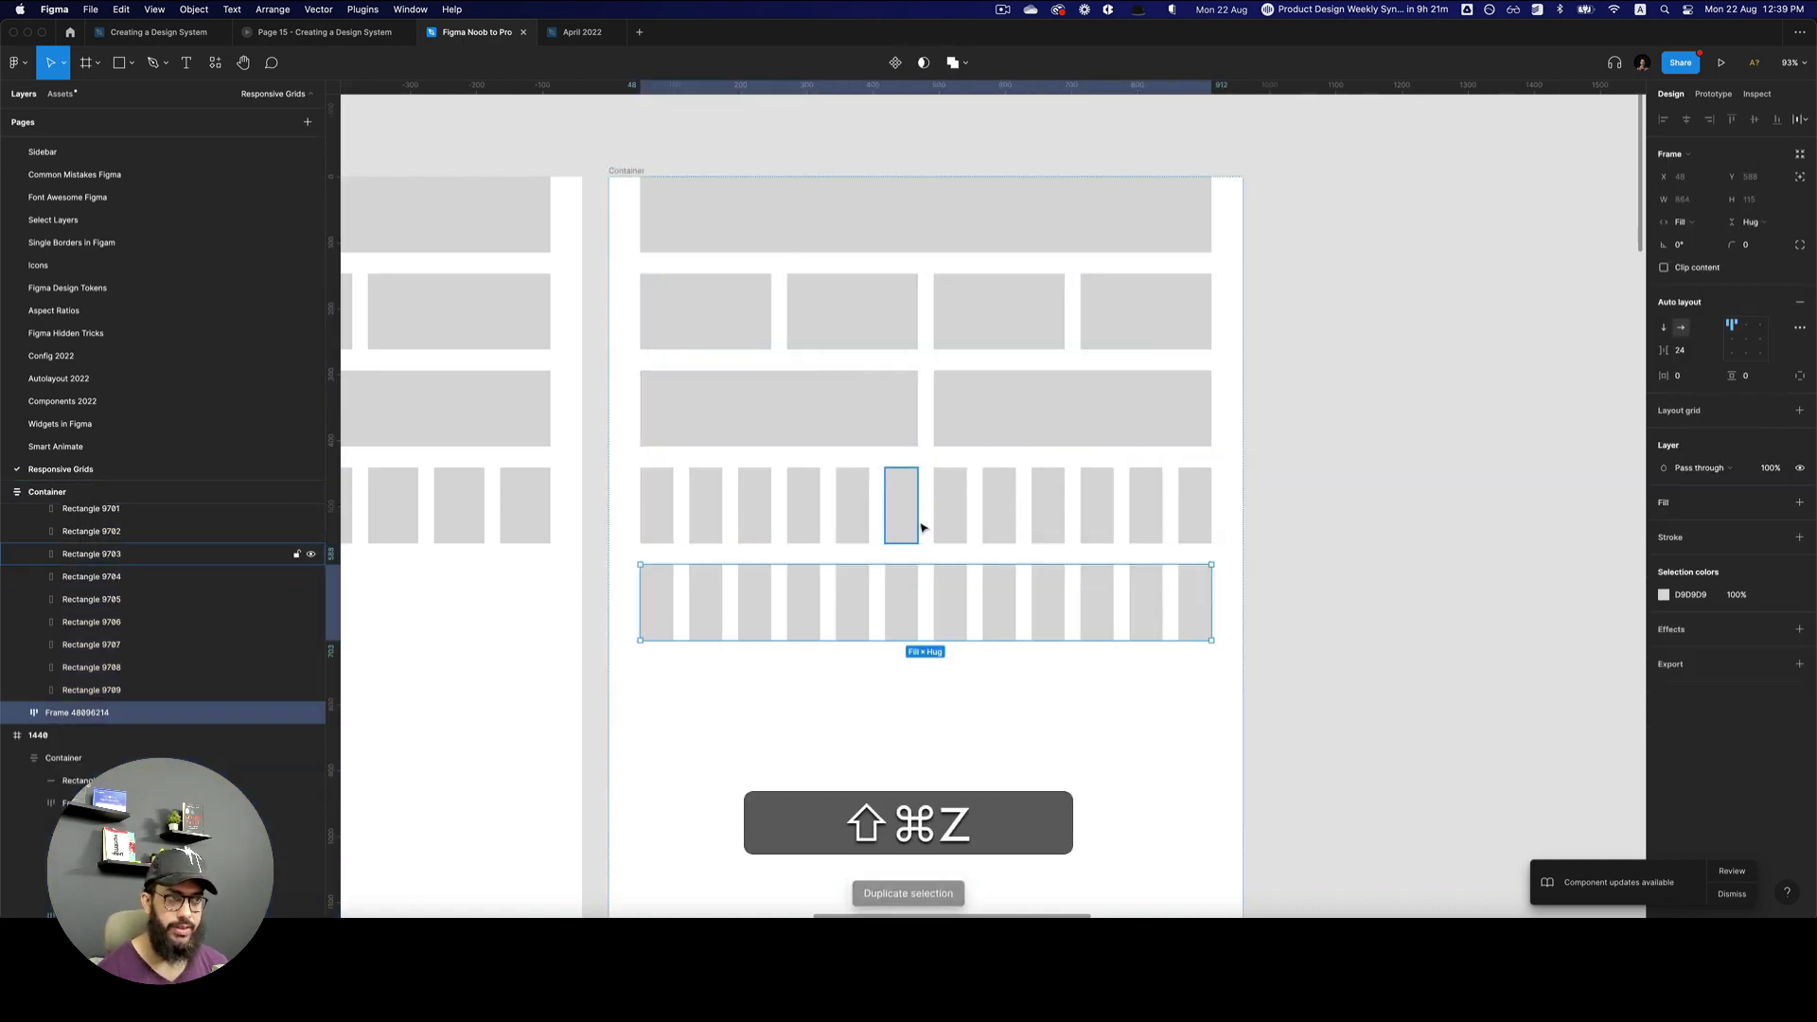
{"action": "key", "text": "super+z"}
{"action": "key", "text": "super+z"}
{"action": "key", "text": "super+z"}
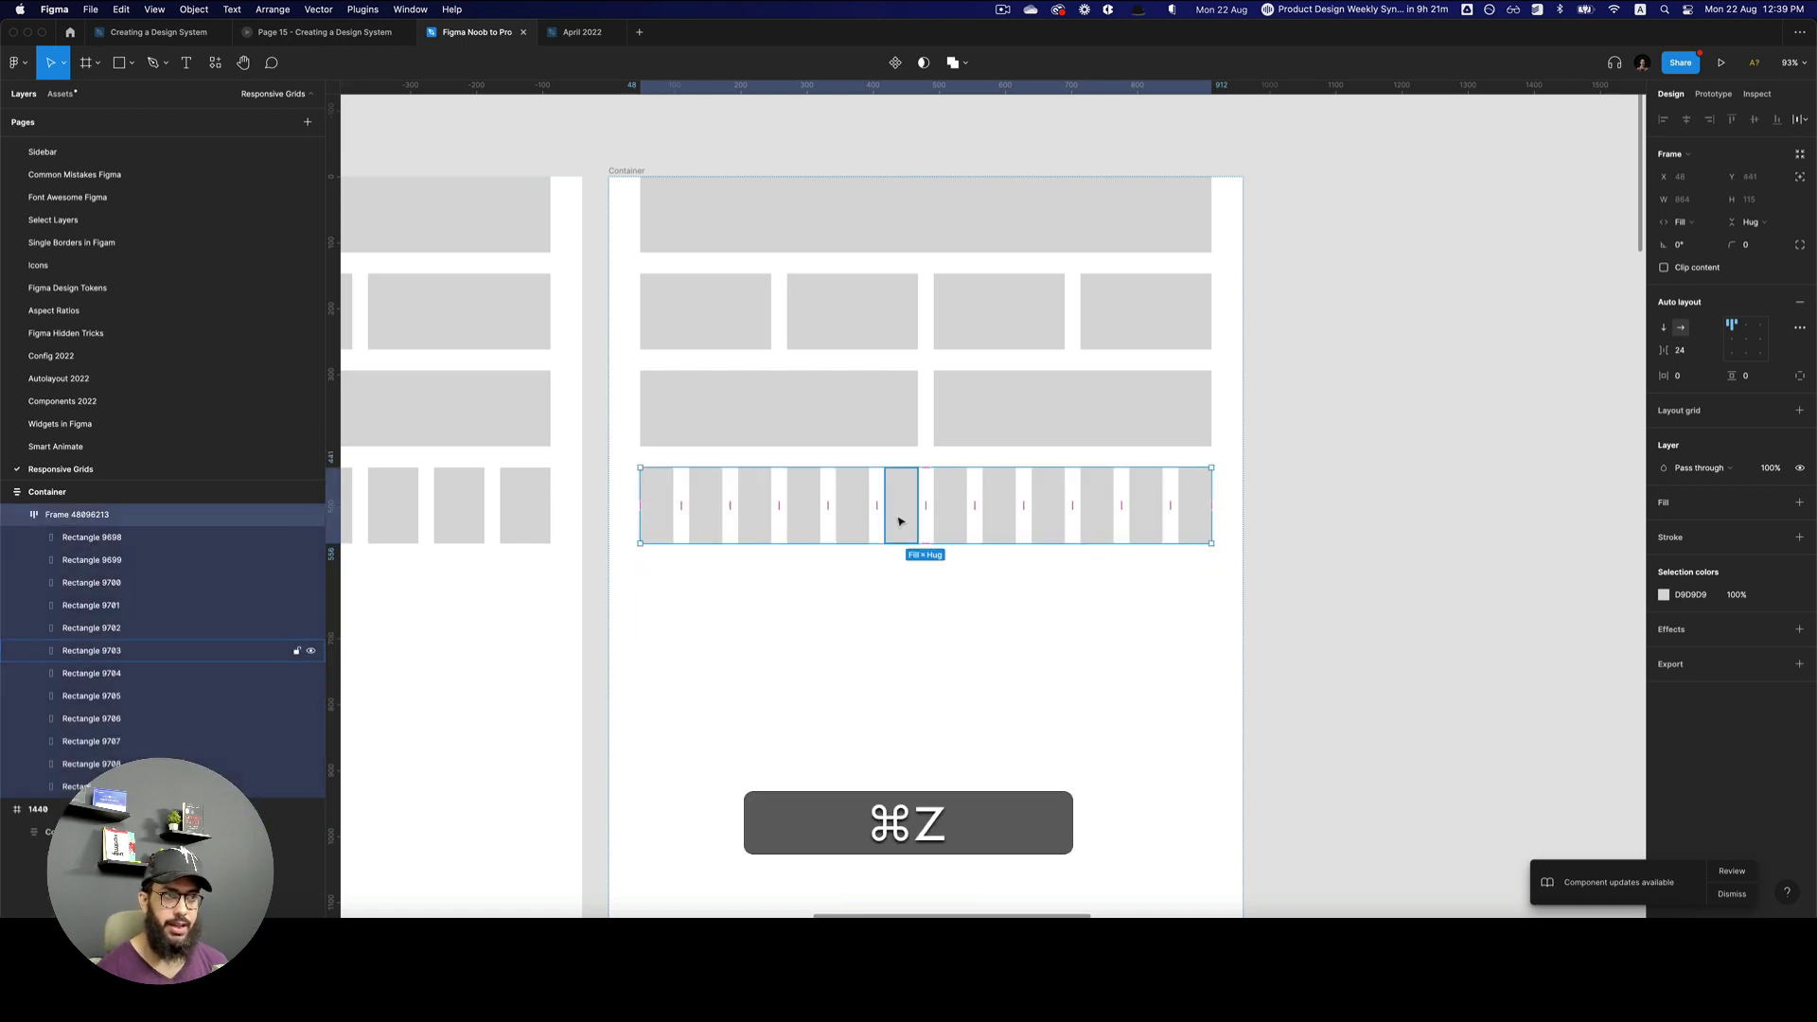
- Delete the last eight blocks of the twelve-block row, leaving four
{"action": "left_click", "coordinate": [1194, 507], "text": "super"}
{"action": "left_click", "coordinate": [1146, 507], "text": "shift+super"}
{"action": "left_click", "coordinate": [1096, 511], "text": "shift+super"}
{"action": "left_click", "coordinate": [1044, 516], "text": "shift+super"}
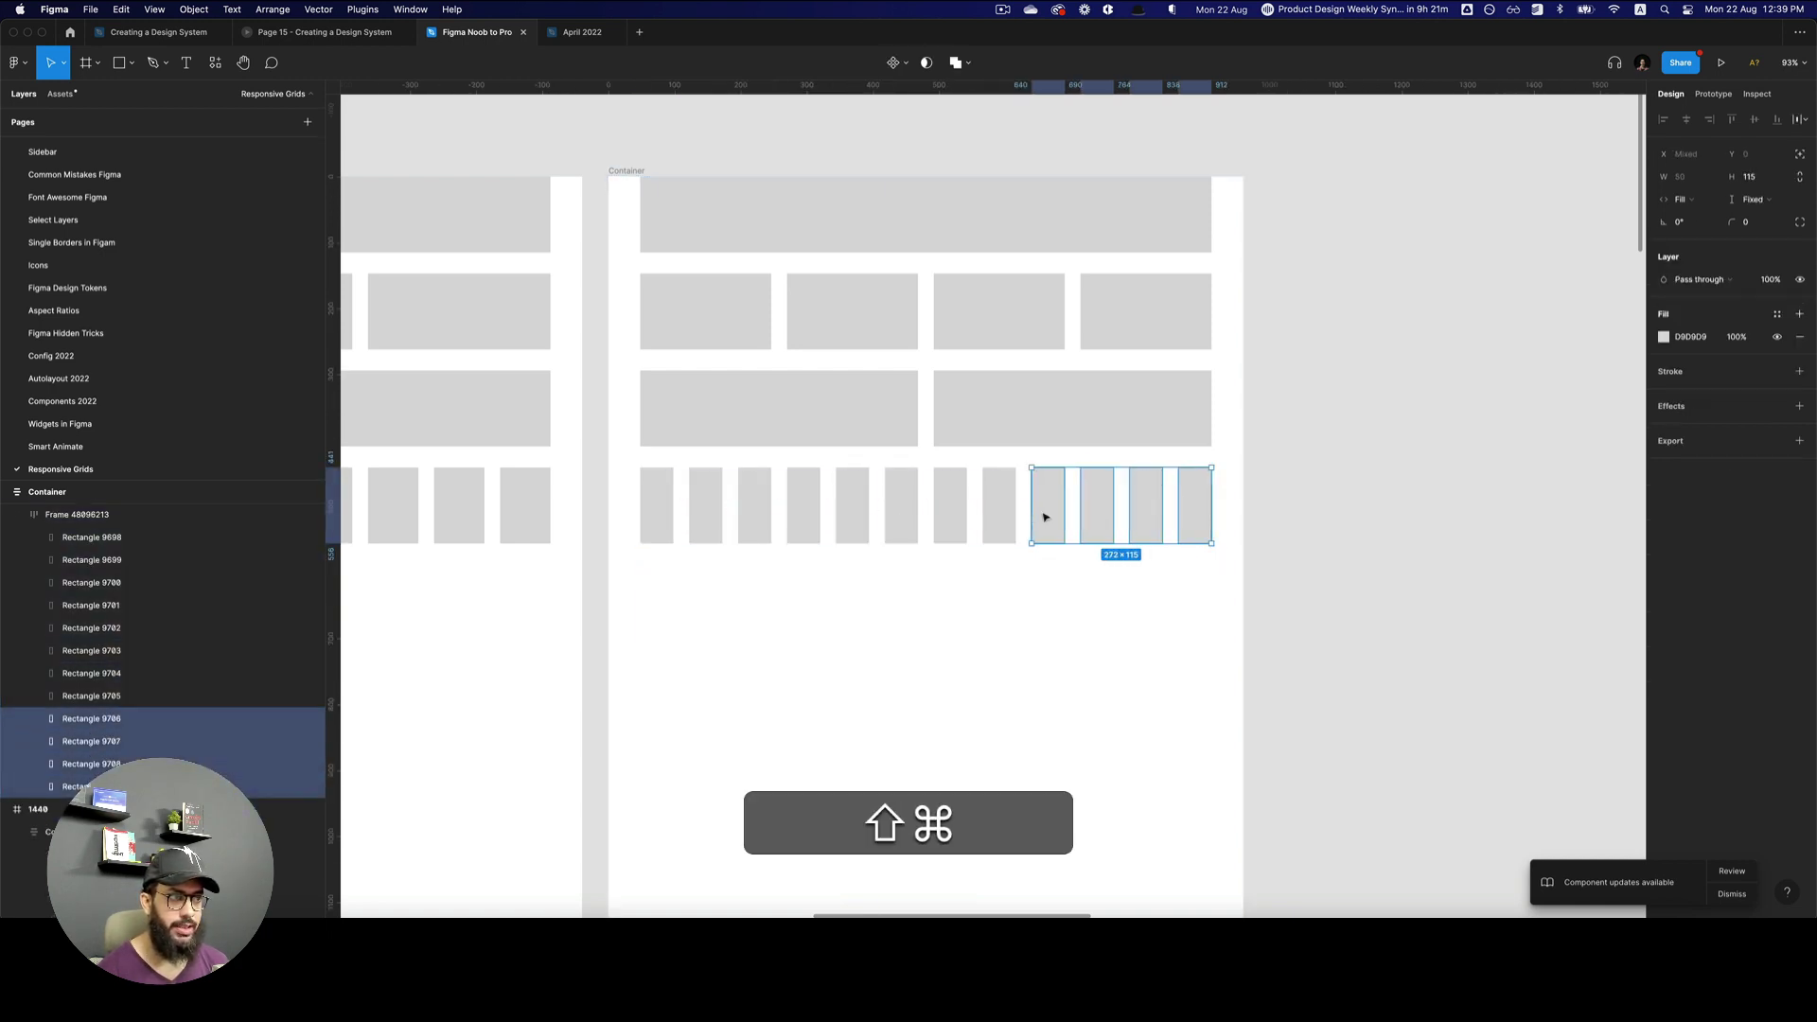
{"action": "left_click", "coordinate": [998, 511], "text": "shift+super"}
{"action": "left_click", "coordinate": [949, 510], "text": "shift+super"}
{"action": "left_click", "coordinate": [900, 511], "text": "shift+super"}
{"action": "left_click", "coordinate": [852, 504], "text": "shift+super"}
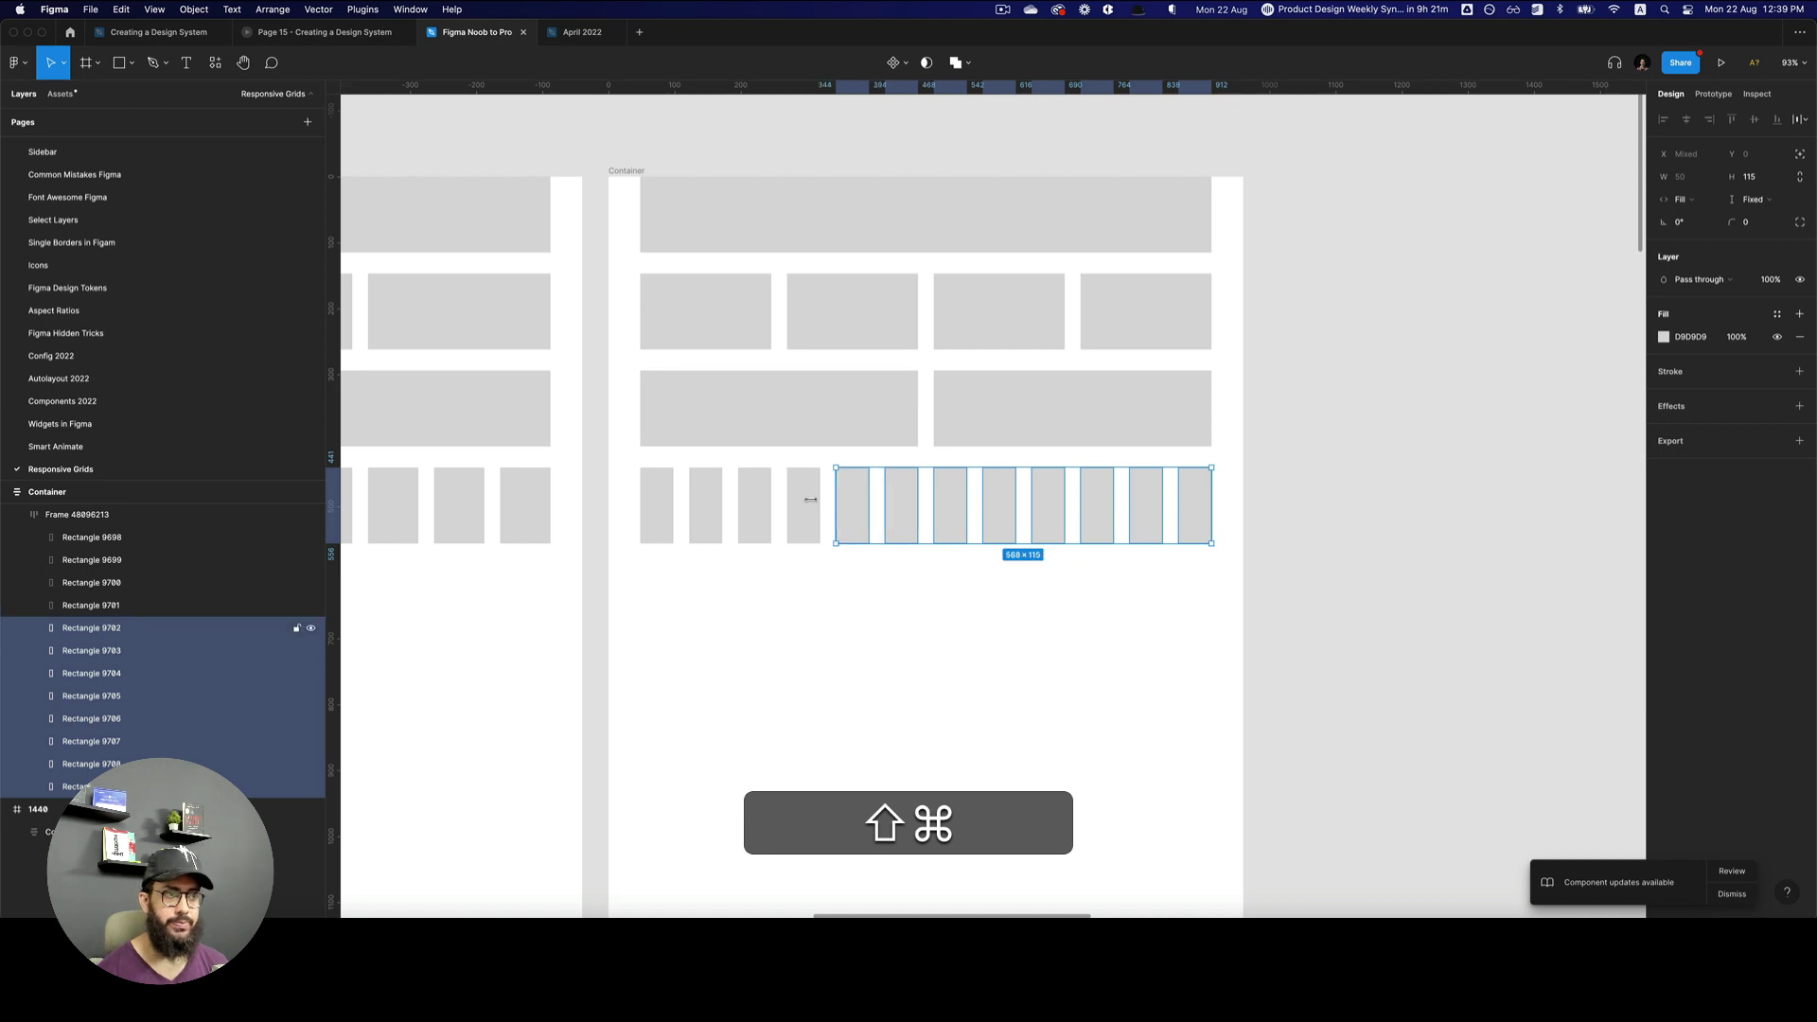
{"action": "key", "text": "shift+super+x"}
- Duplicate the four-block row to add more four-block rows beneath it
{"action": "left_click", "coordinate": [917, 507]}
{"action": "key", "text": "super+d"}
{"action": "key", "text": "super+d"}
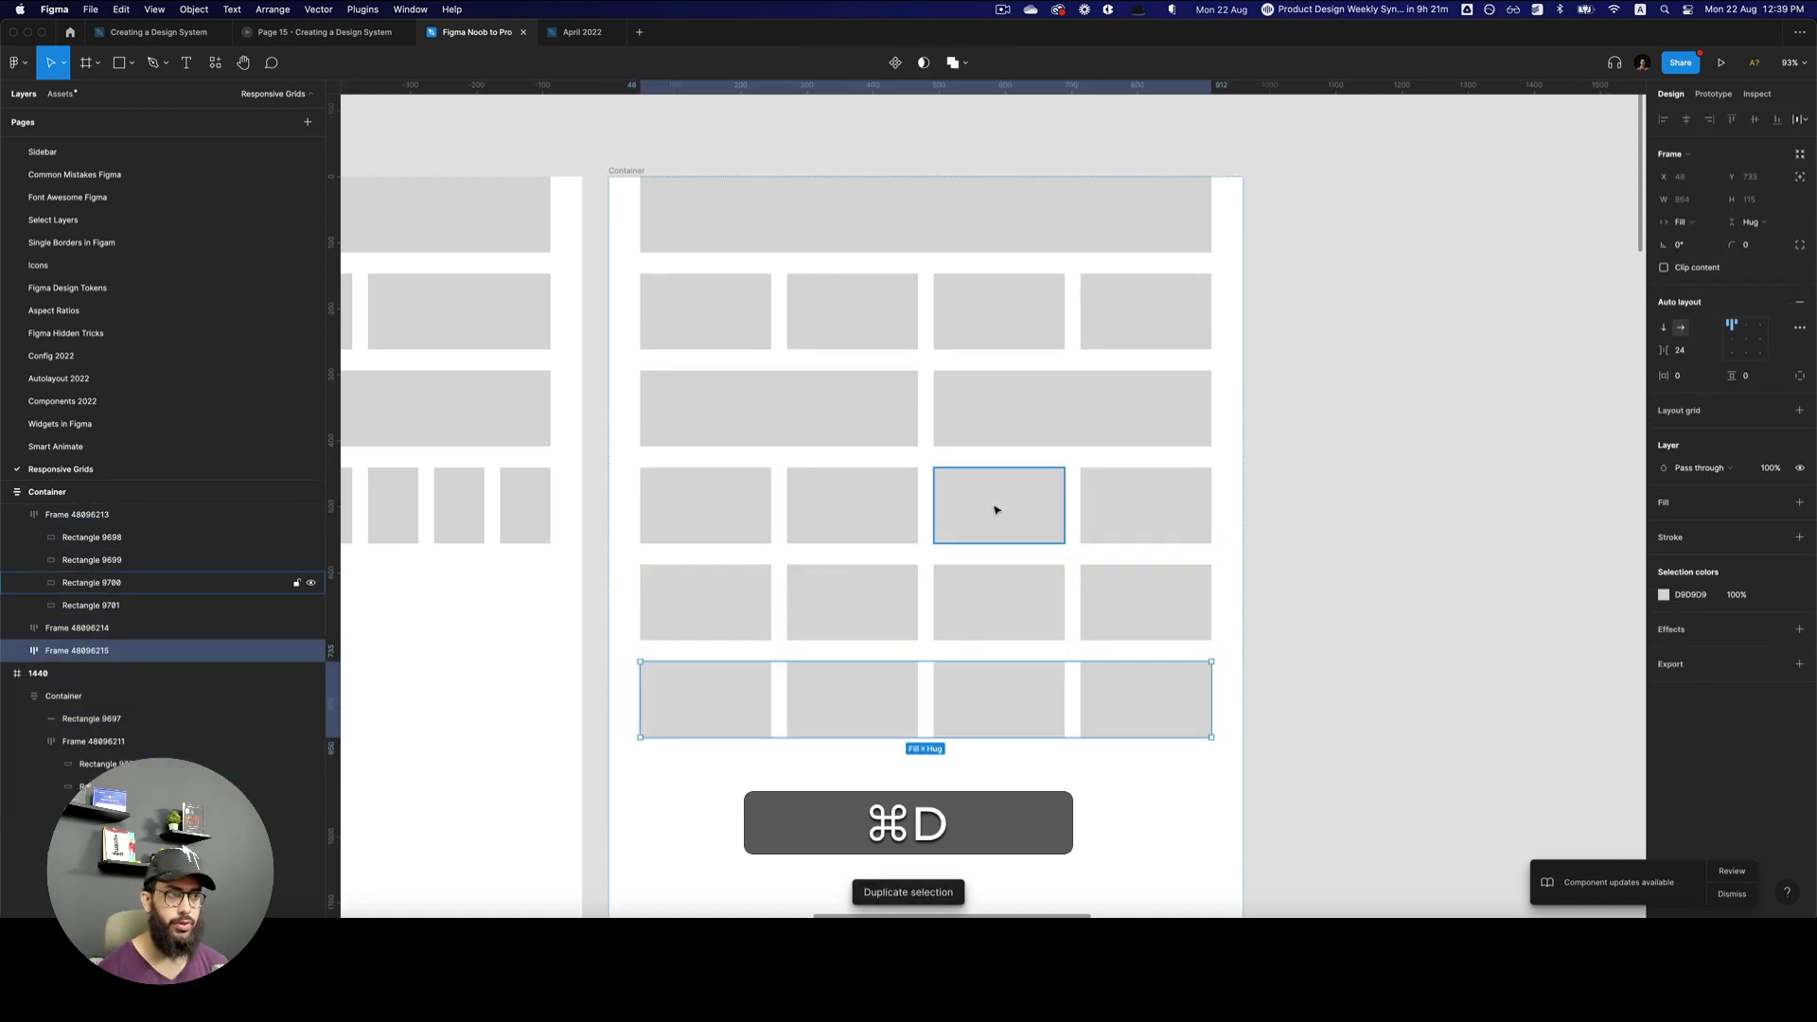
{"action": "left_click", "coordinate": [1323, 495]}
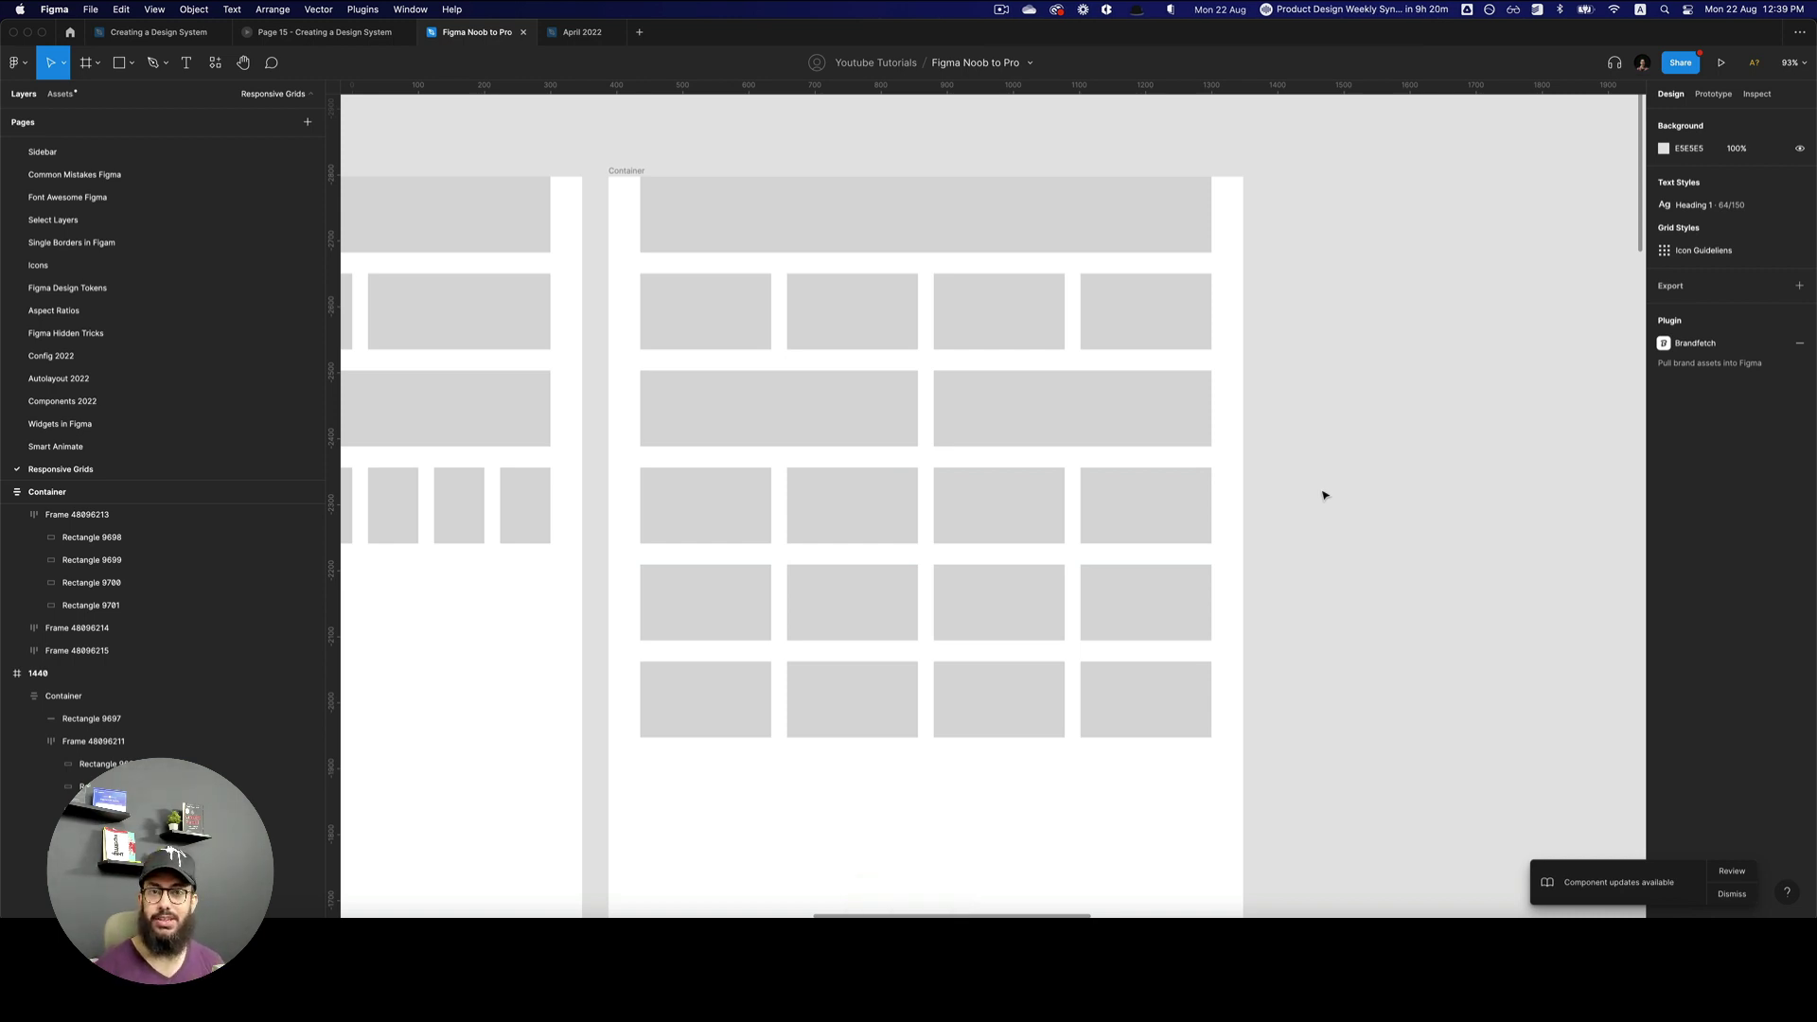
- Zoom out and pan across the canvas to the Web frame with its pink column grid
{"action": "key", "text": "z"}
{"action": "left_click", "coordinate": [1323, 495], "text": "alt"}
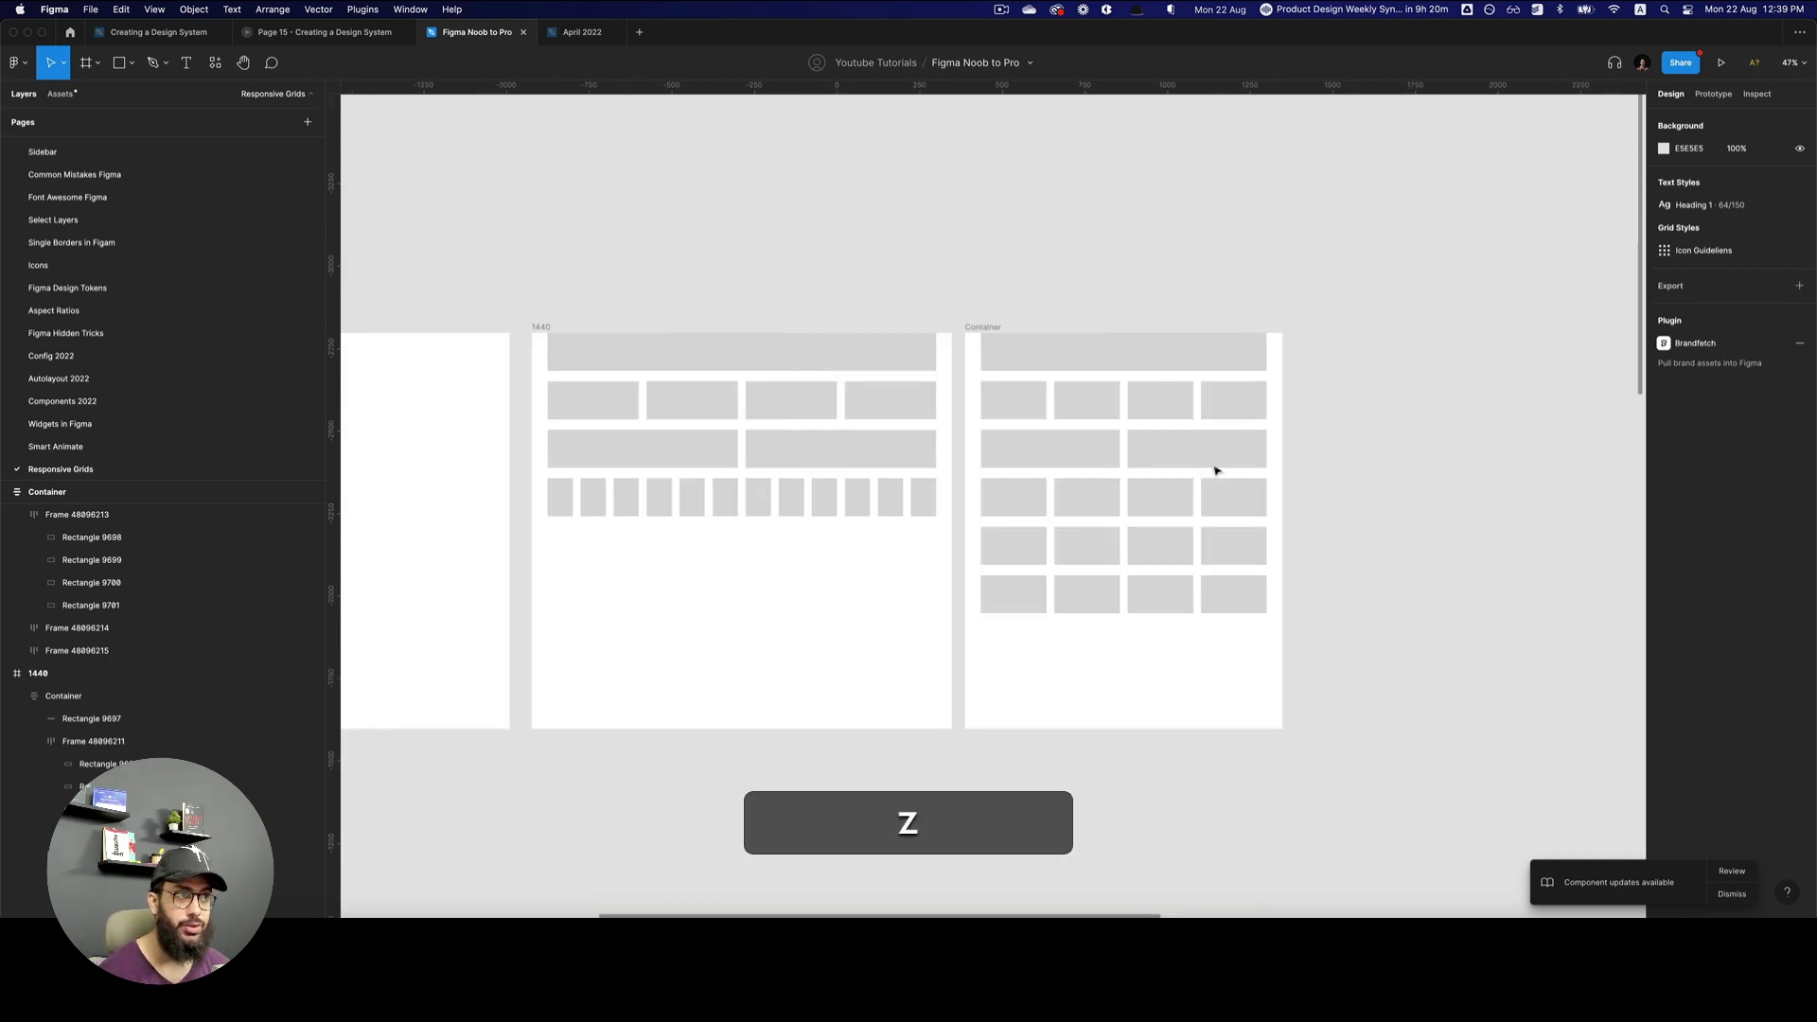
{"action": "left_click", "coordinate": [987, 337]}
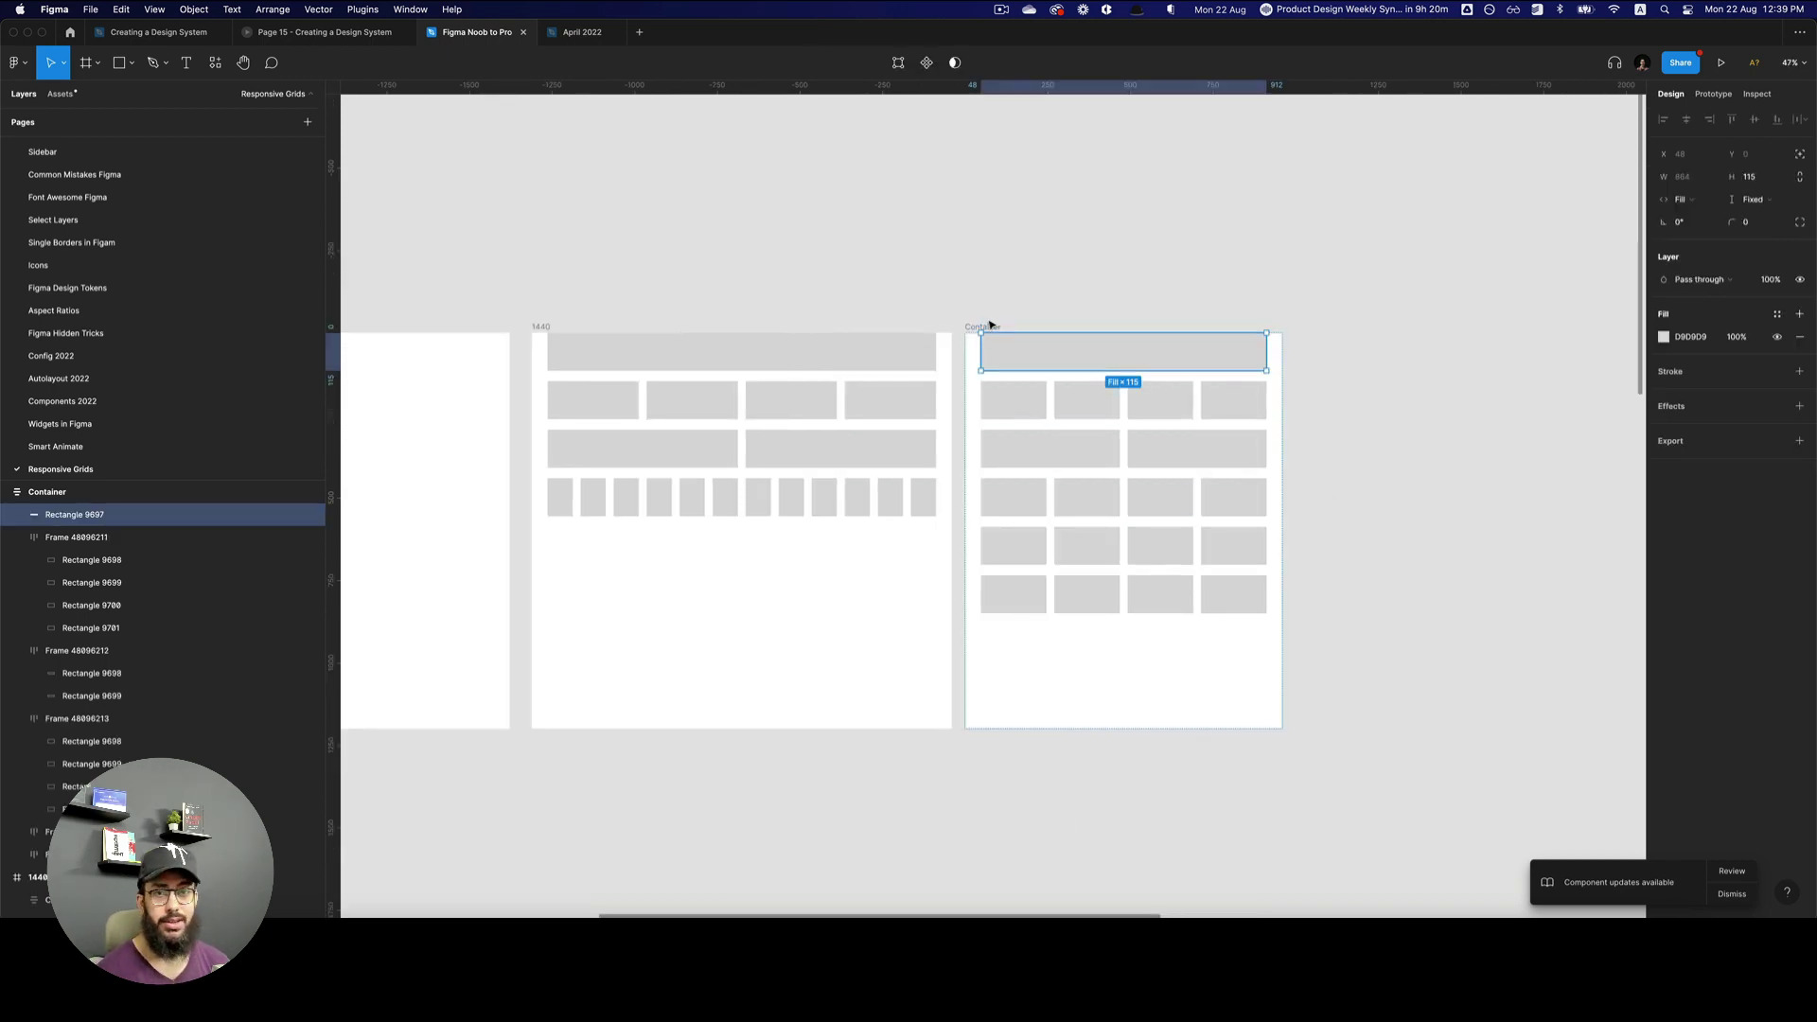
{"action": "scroll", "coordinate": [990, 325], "scroll_direction": "left", "scroll_amount": 6}
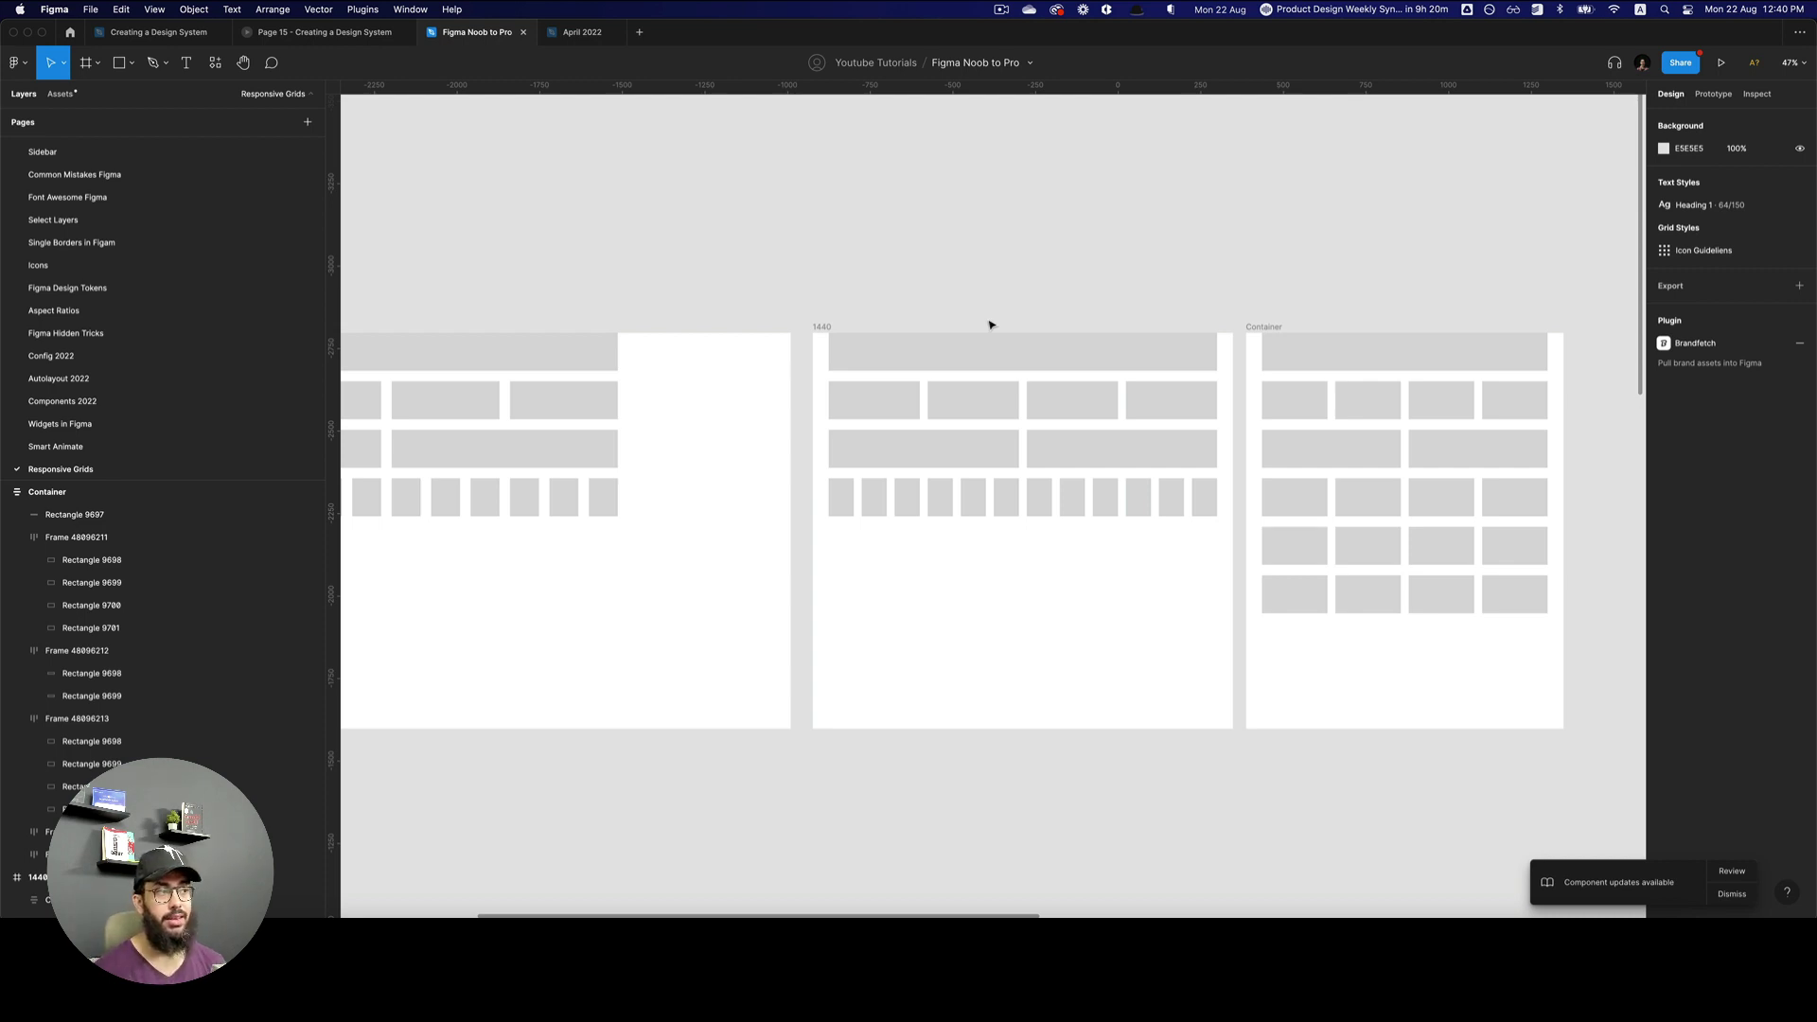
{"action": "key", "text": "z"}
{"action": "scroll", "coordinate": [1461, 631], "scroll_direction": "right", "scroll_amount": 2}
{"action": "left_click", "coordinate": [1407, 622]}
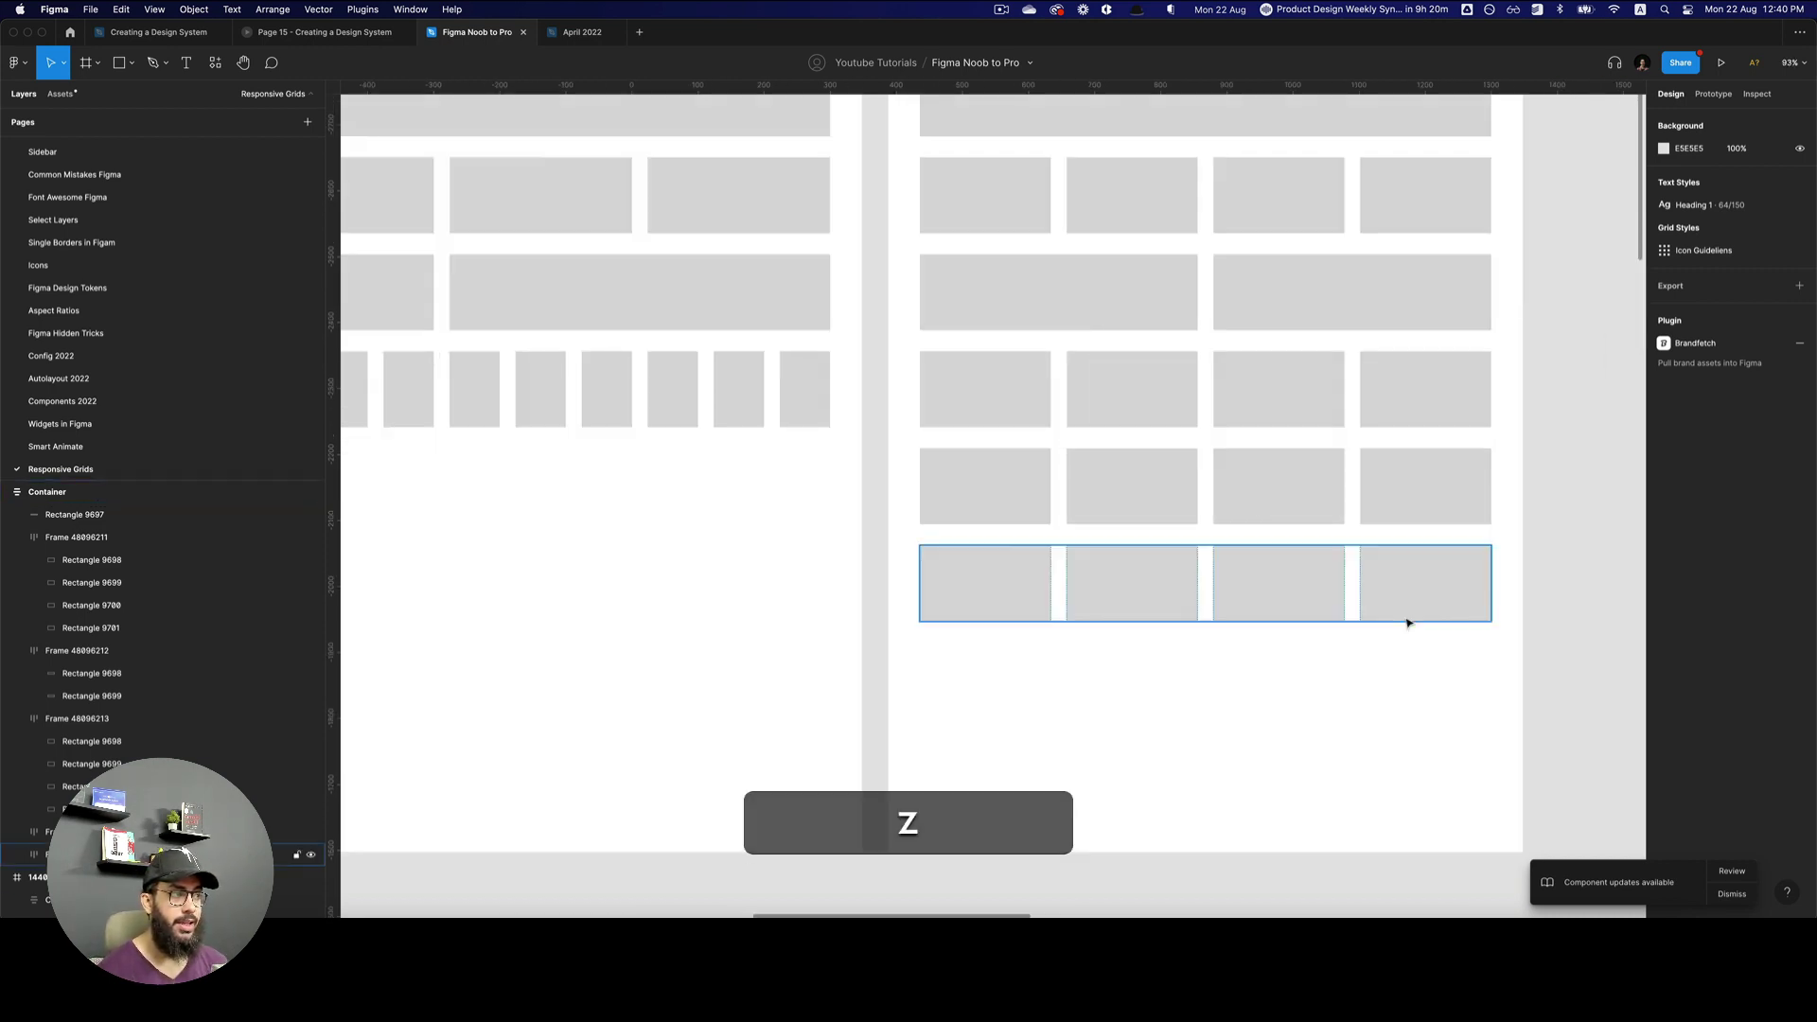
{"action": "scroll", "coordinate": [1407, 621], "scroll_direction": "down", "scroll_amount": 5}
{"action": "scroll", "coordinate": [833, 284], "scroll_direction": "right", "scroll_amount": 4}
{"action": "scroll", "coordinate": [833, 283], "scroll_direction": "down", "scroll_amount": 2}
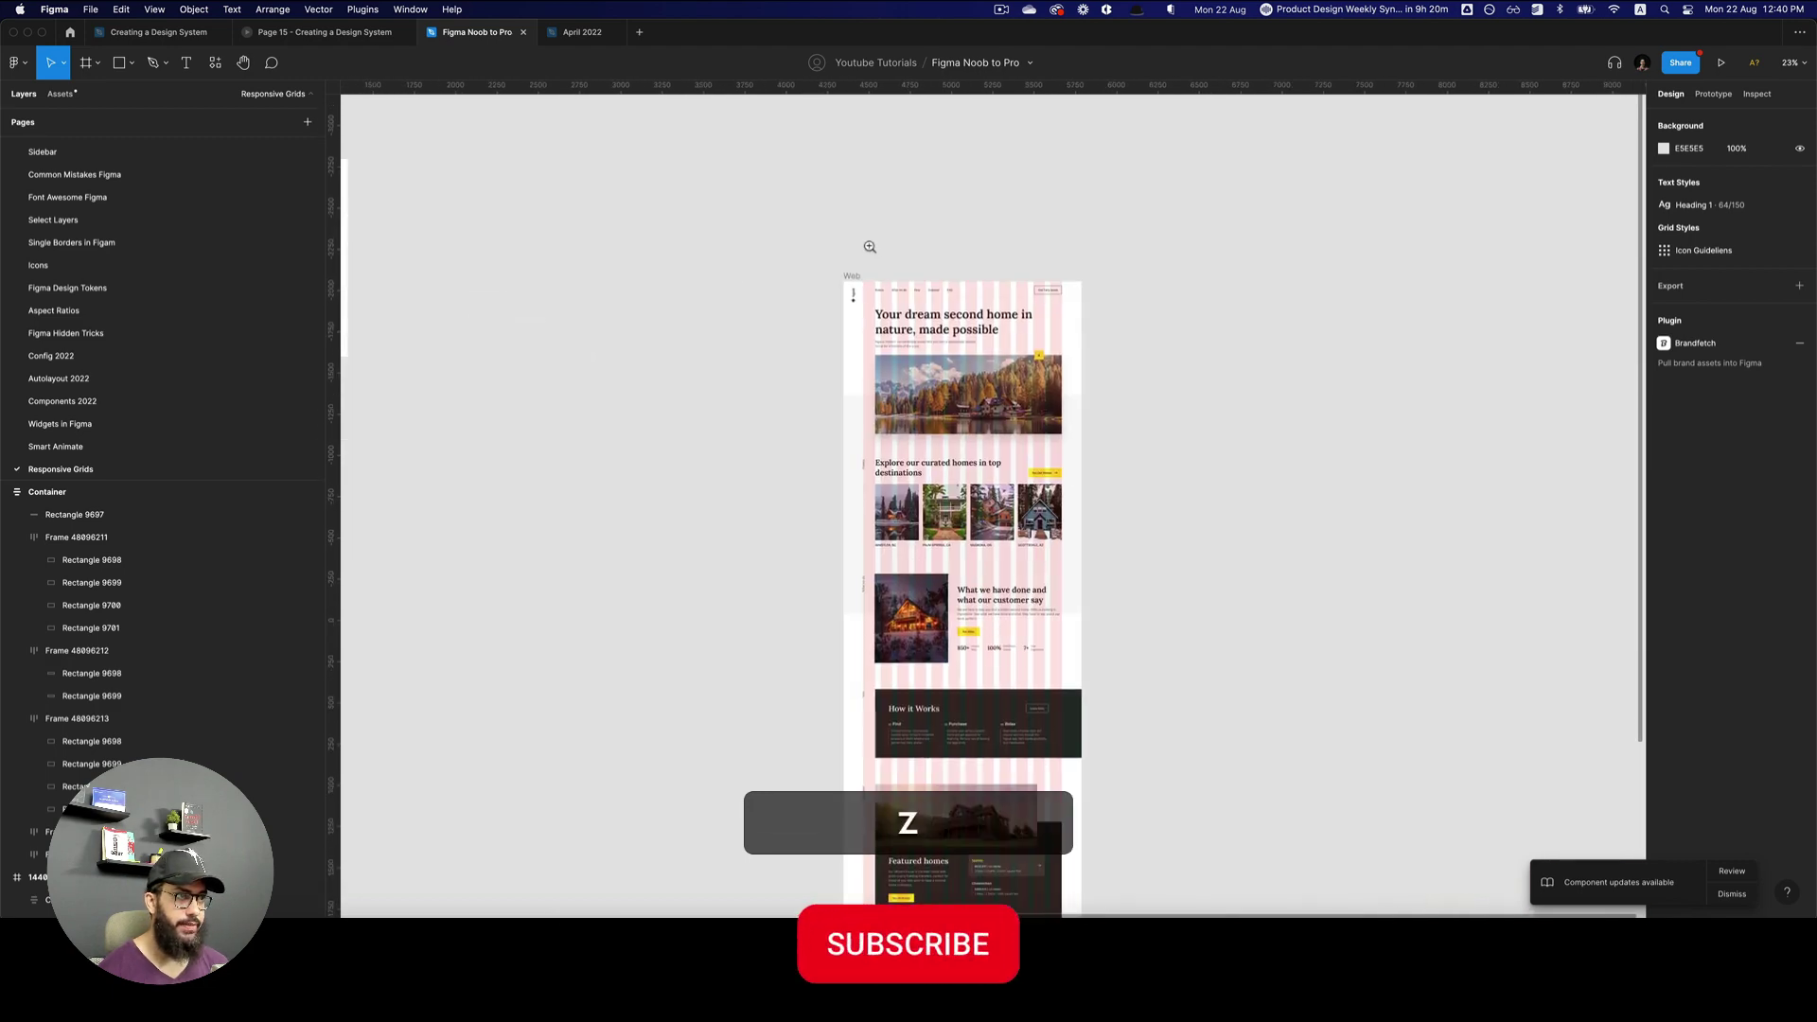
- Zoom into the top of the Web frame and launch the prototype presentation
{"action": "left_click_drag", "start_coordinate": [820, 240], "coordinate": [1150, 528]}
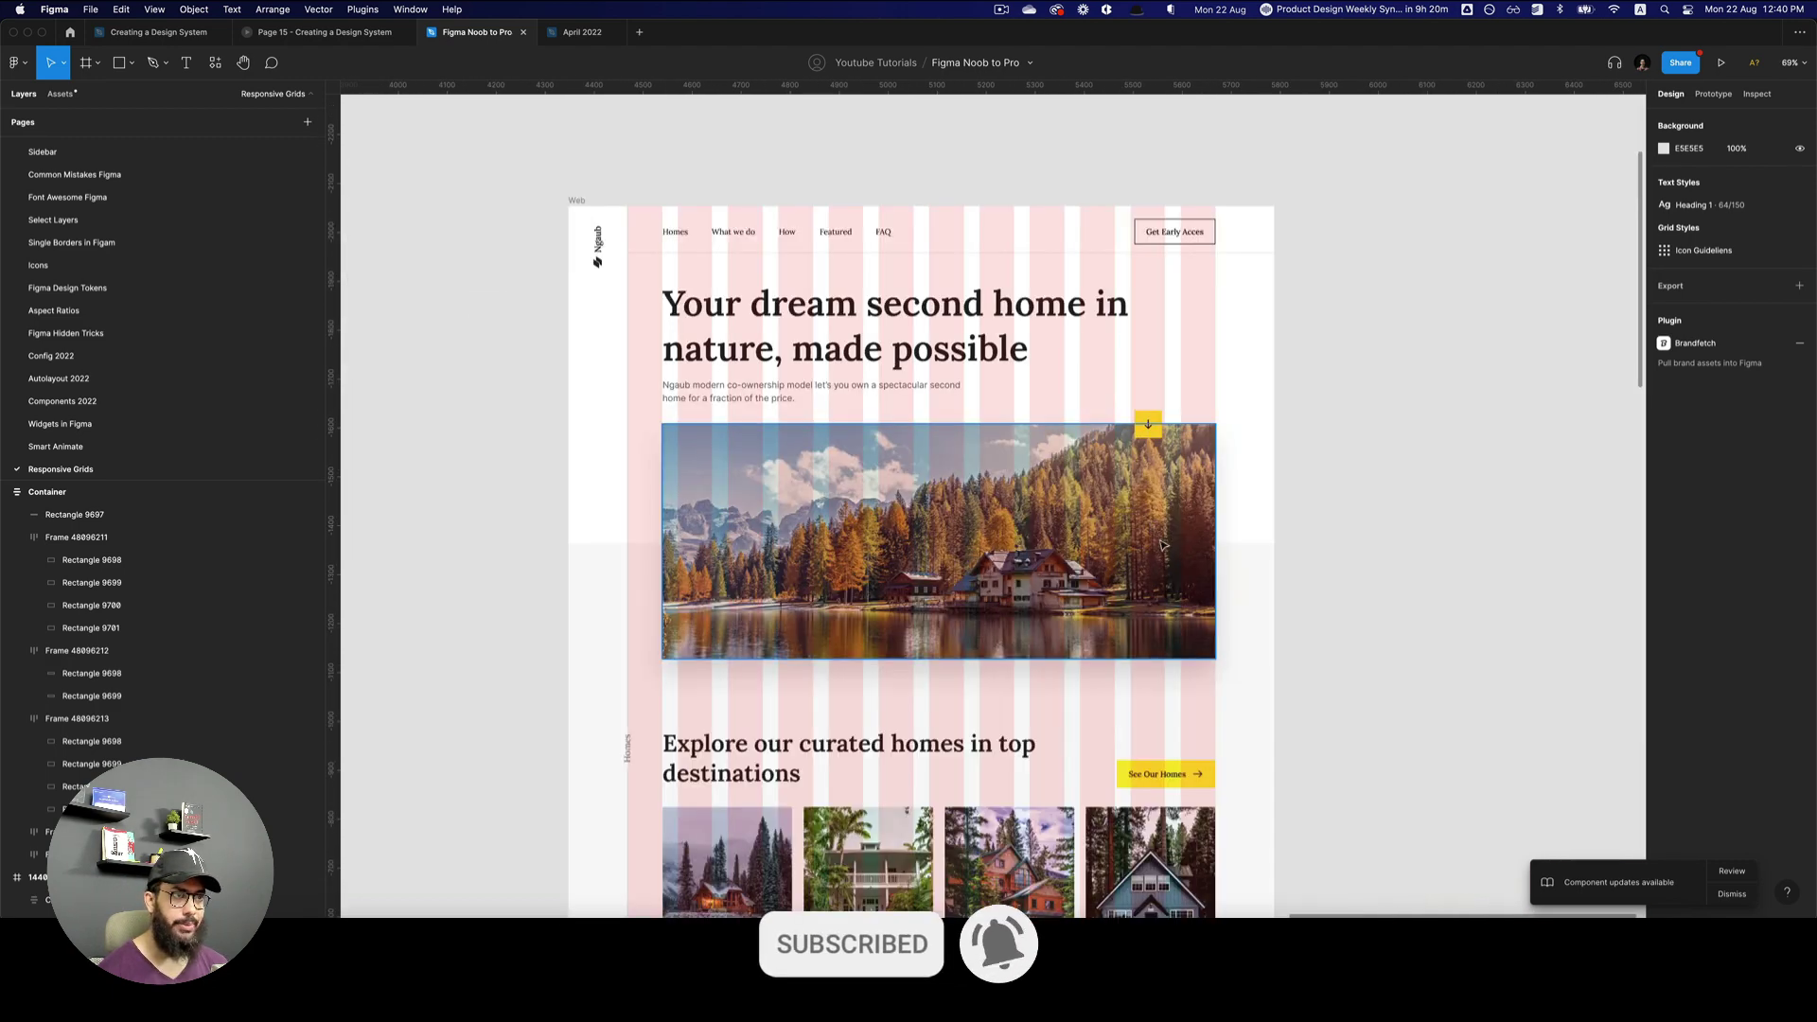
{"action": "scroll", "coordinate": [1162, 545], "scroll_direction": "up", "scroll_amount": 2}
{"action": "scroll", "coordinate": [1156, 558], "scroll_direction": "down", "scroll_amount": 4}
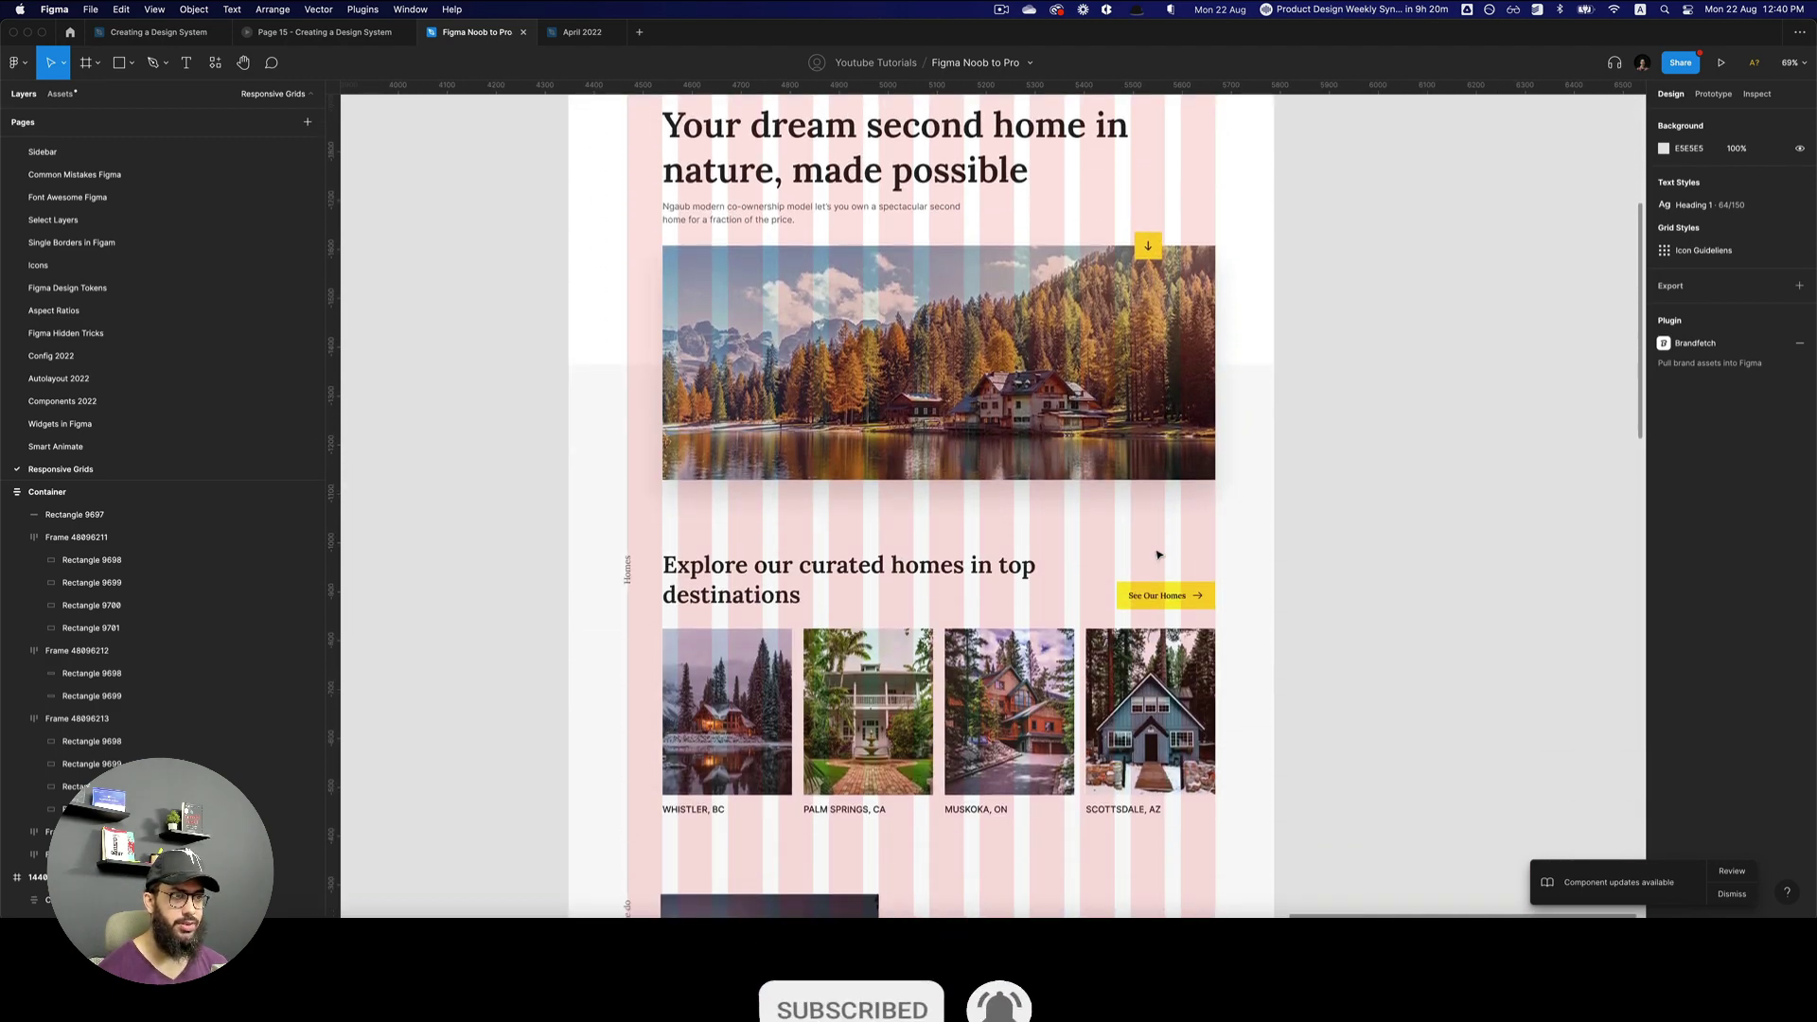
{"action": "left_click", "coordinate": [1720, 64]}
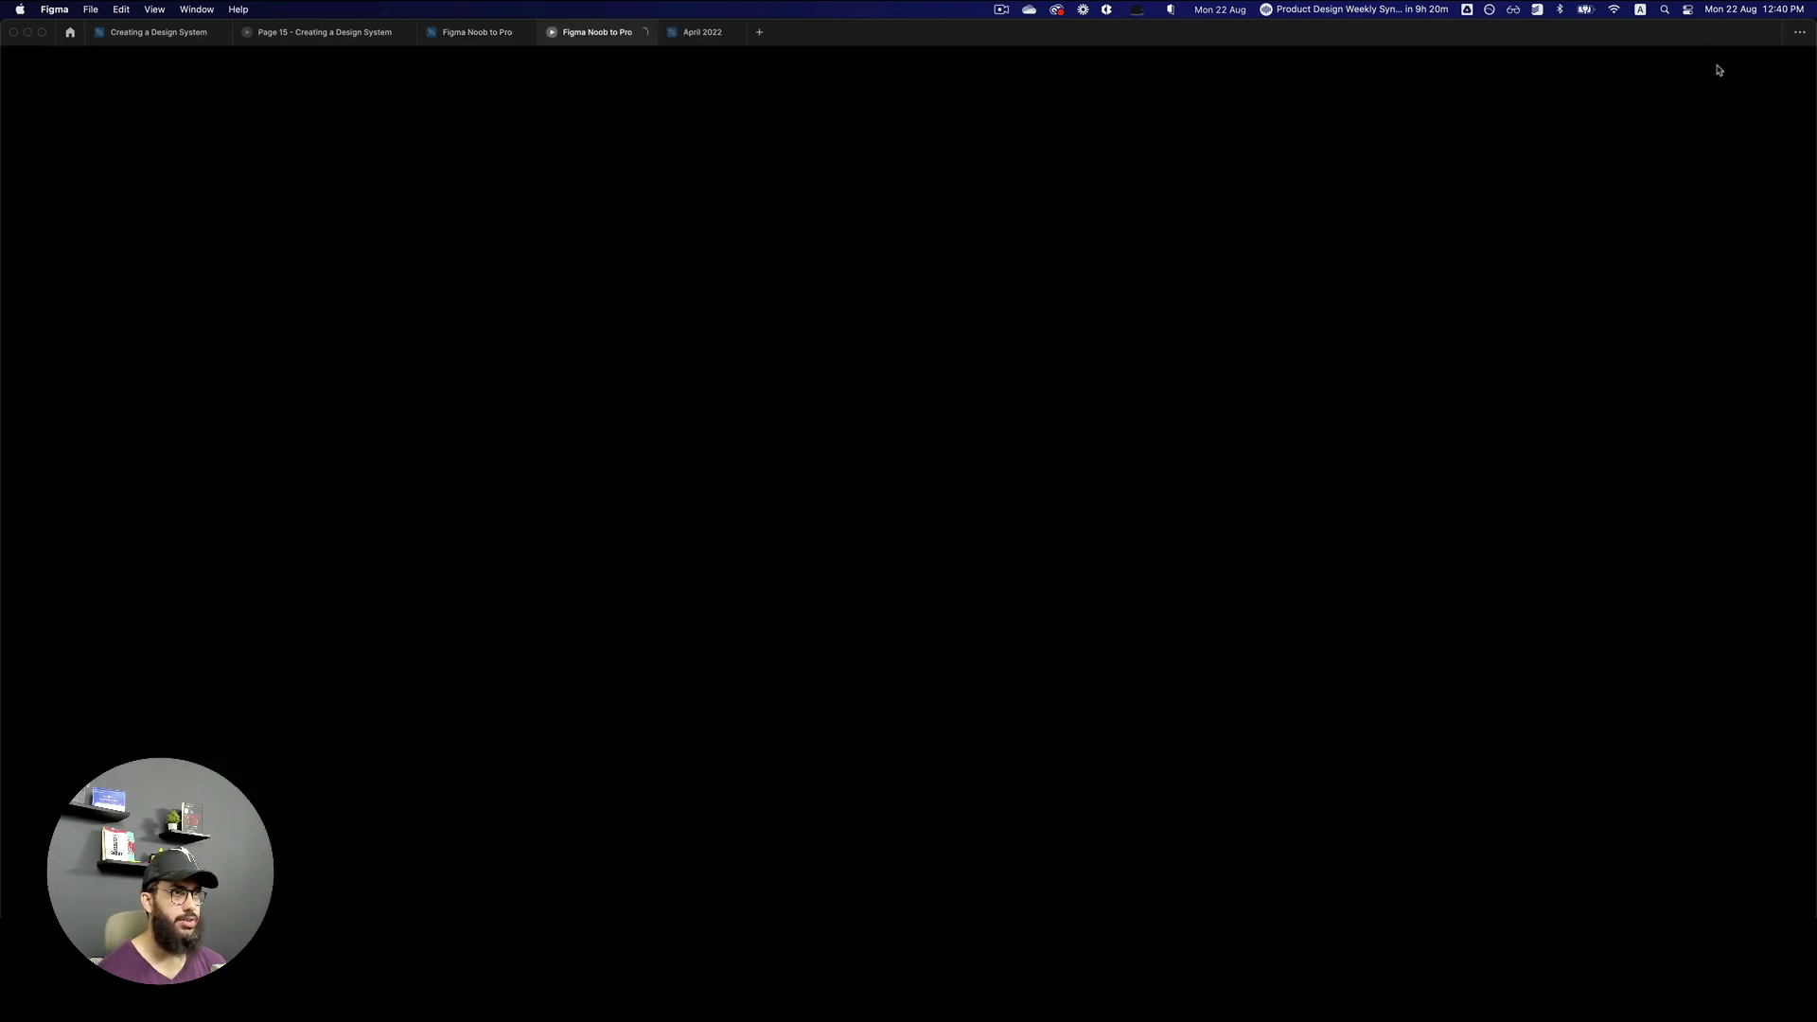
{"action": "left_click", "coordinate": [505, 42]}
{"action": "scroll", "coordinate": [977, 355], "scroll_direction": "up", "scroll_amount": 3}
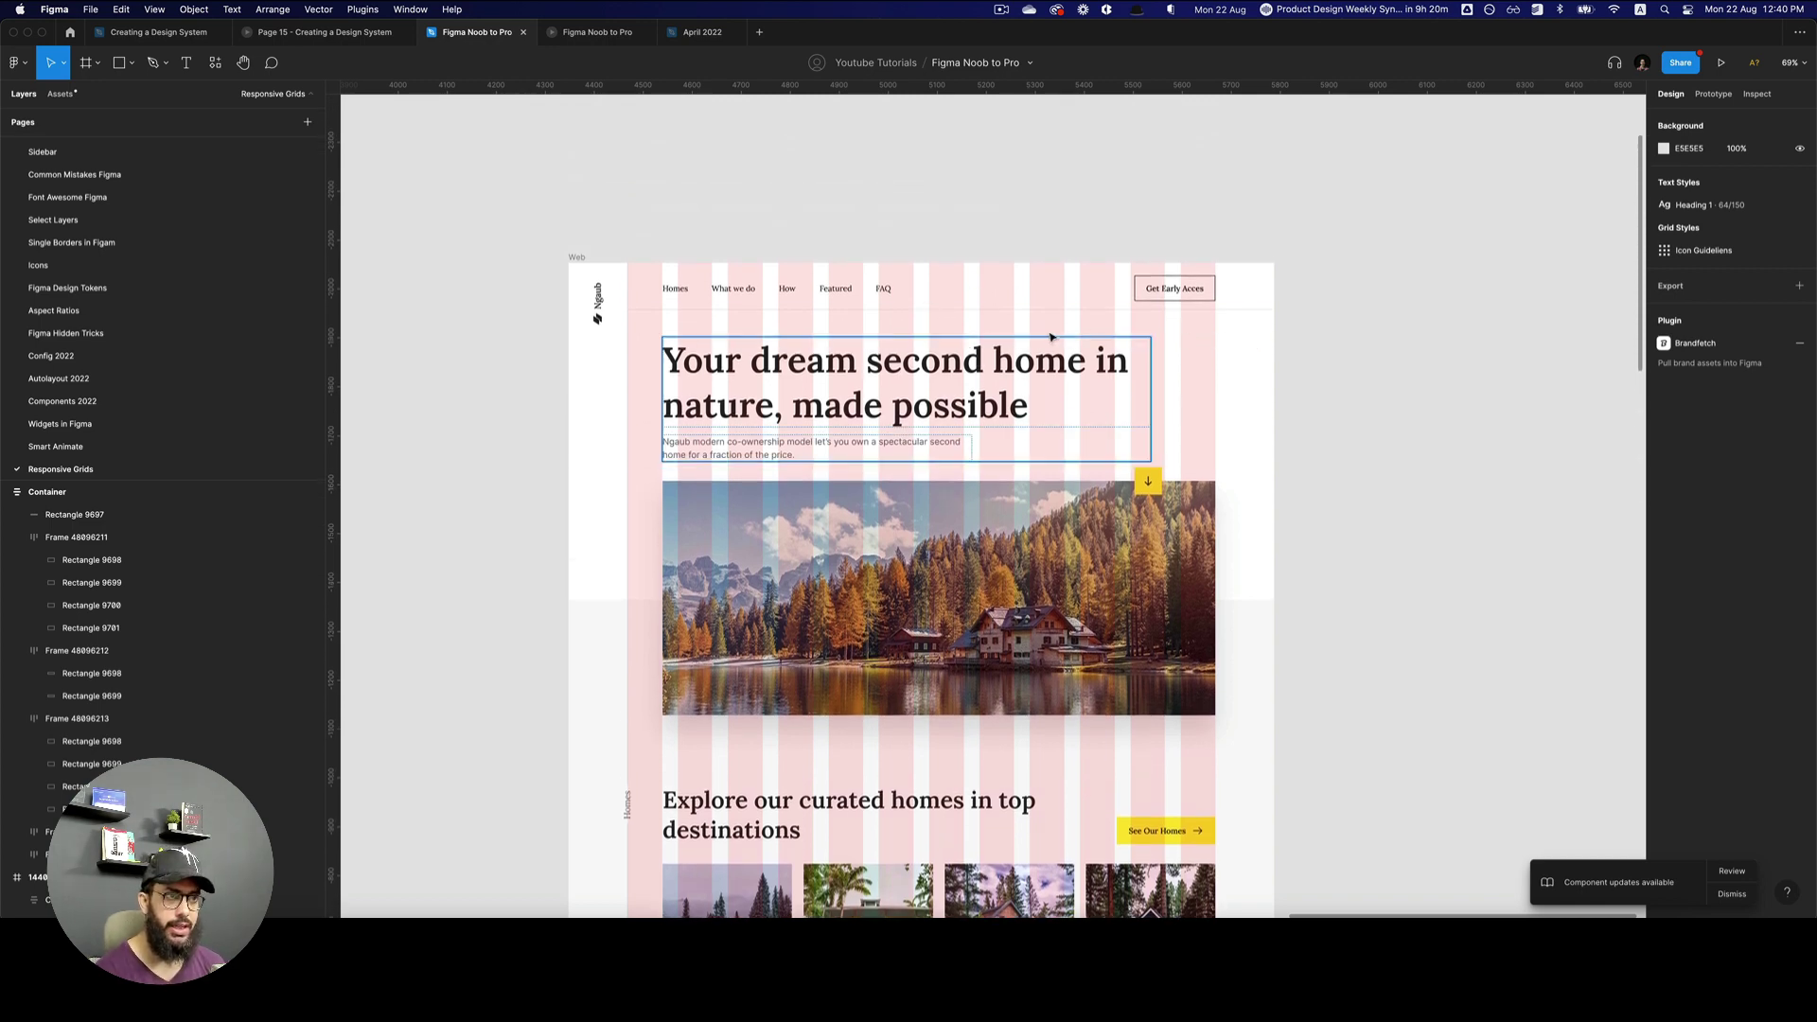
{"action": "scroll", "coordinate": [1041, 397], "scroll_direction": "down", "scroll_amount": 3}
- Advance the prototype preview to the landing page screen (4/4) and review it
{"action": "left_click", "coordinate": [591, 32]}
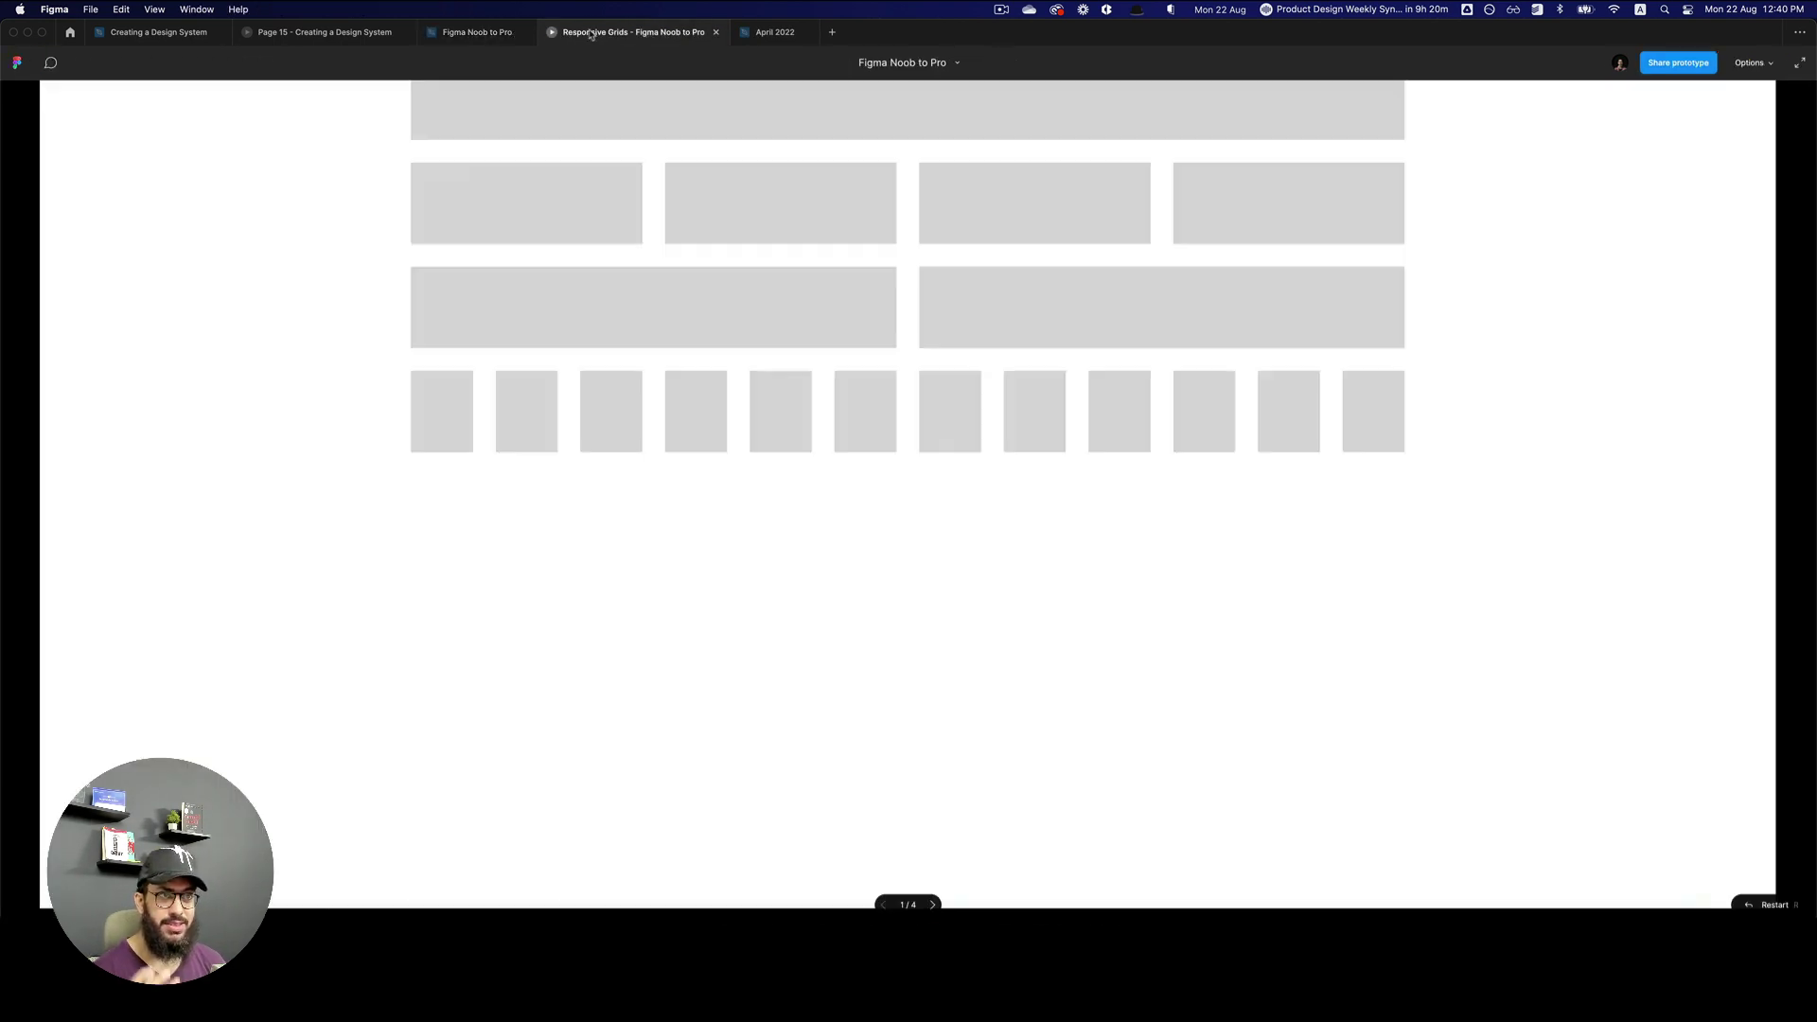
{"action": "key", "text": "Right"}
{"action": "key", "text": "Right"}
{"action": "key", "text": "Right"}
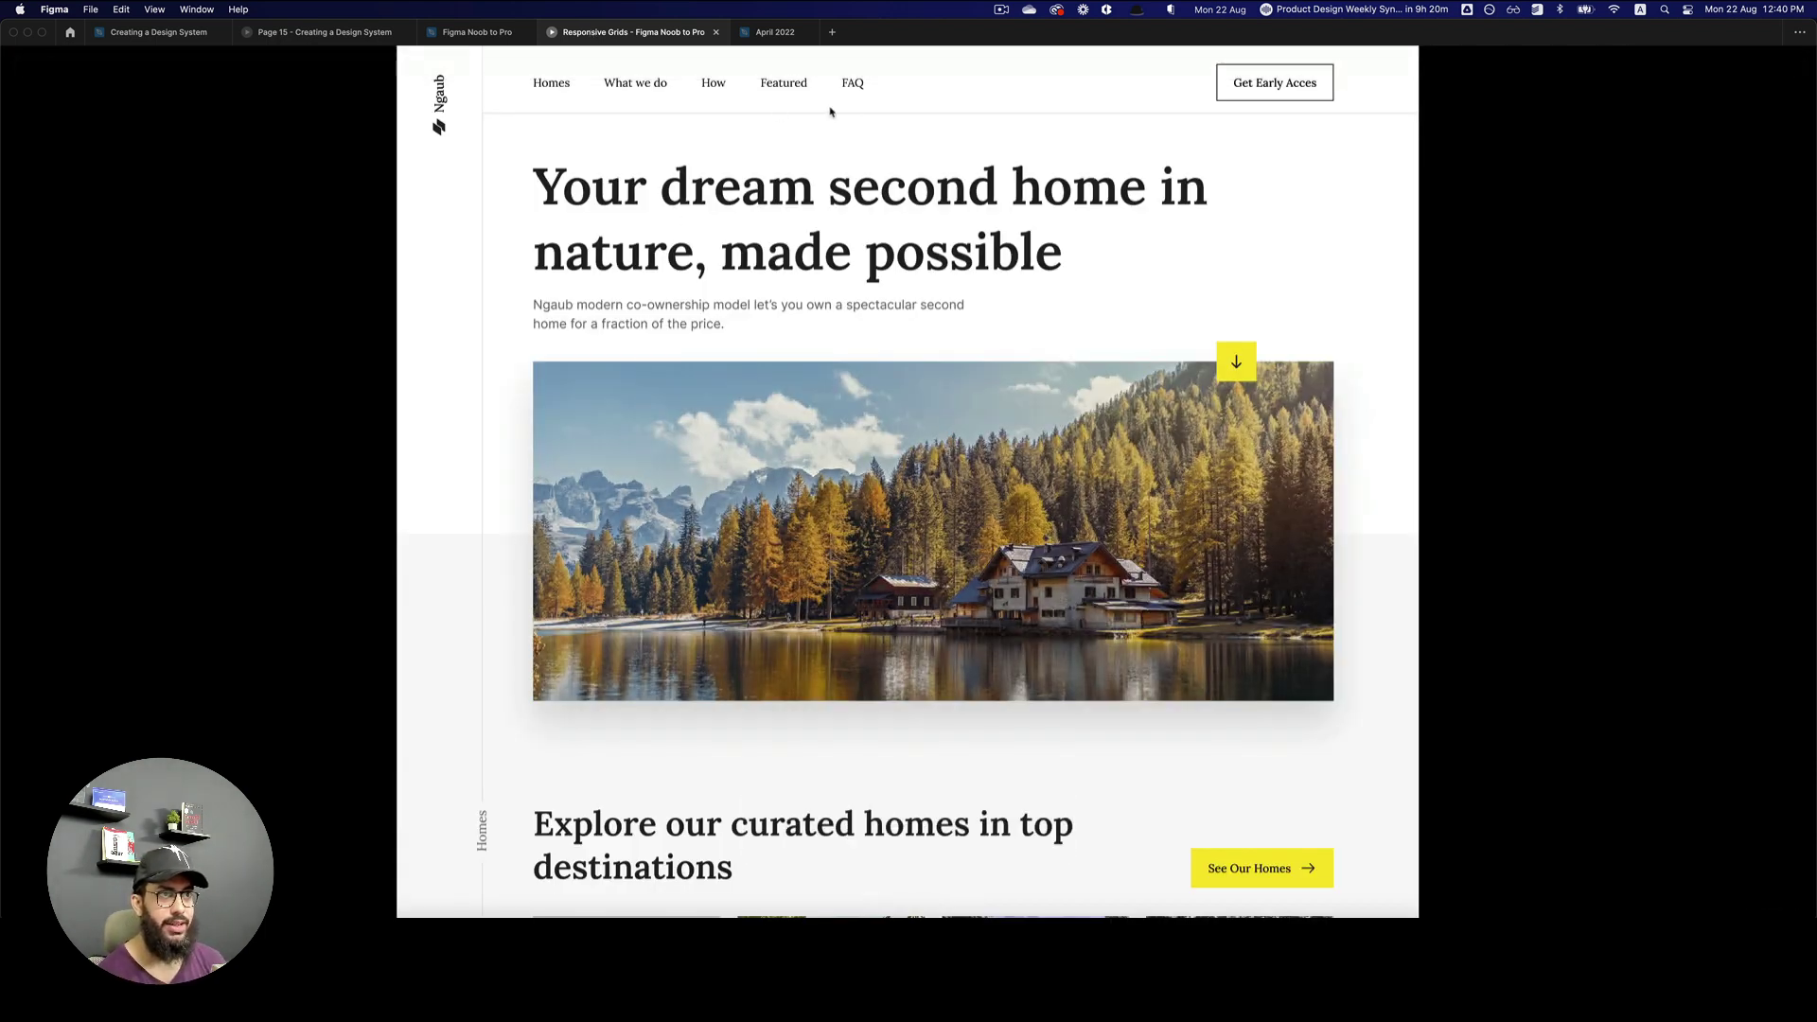
{"action": "scroll", "coordinate": [534, 483], "scroll_direction": "down", "scroll_amount": 10}
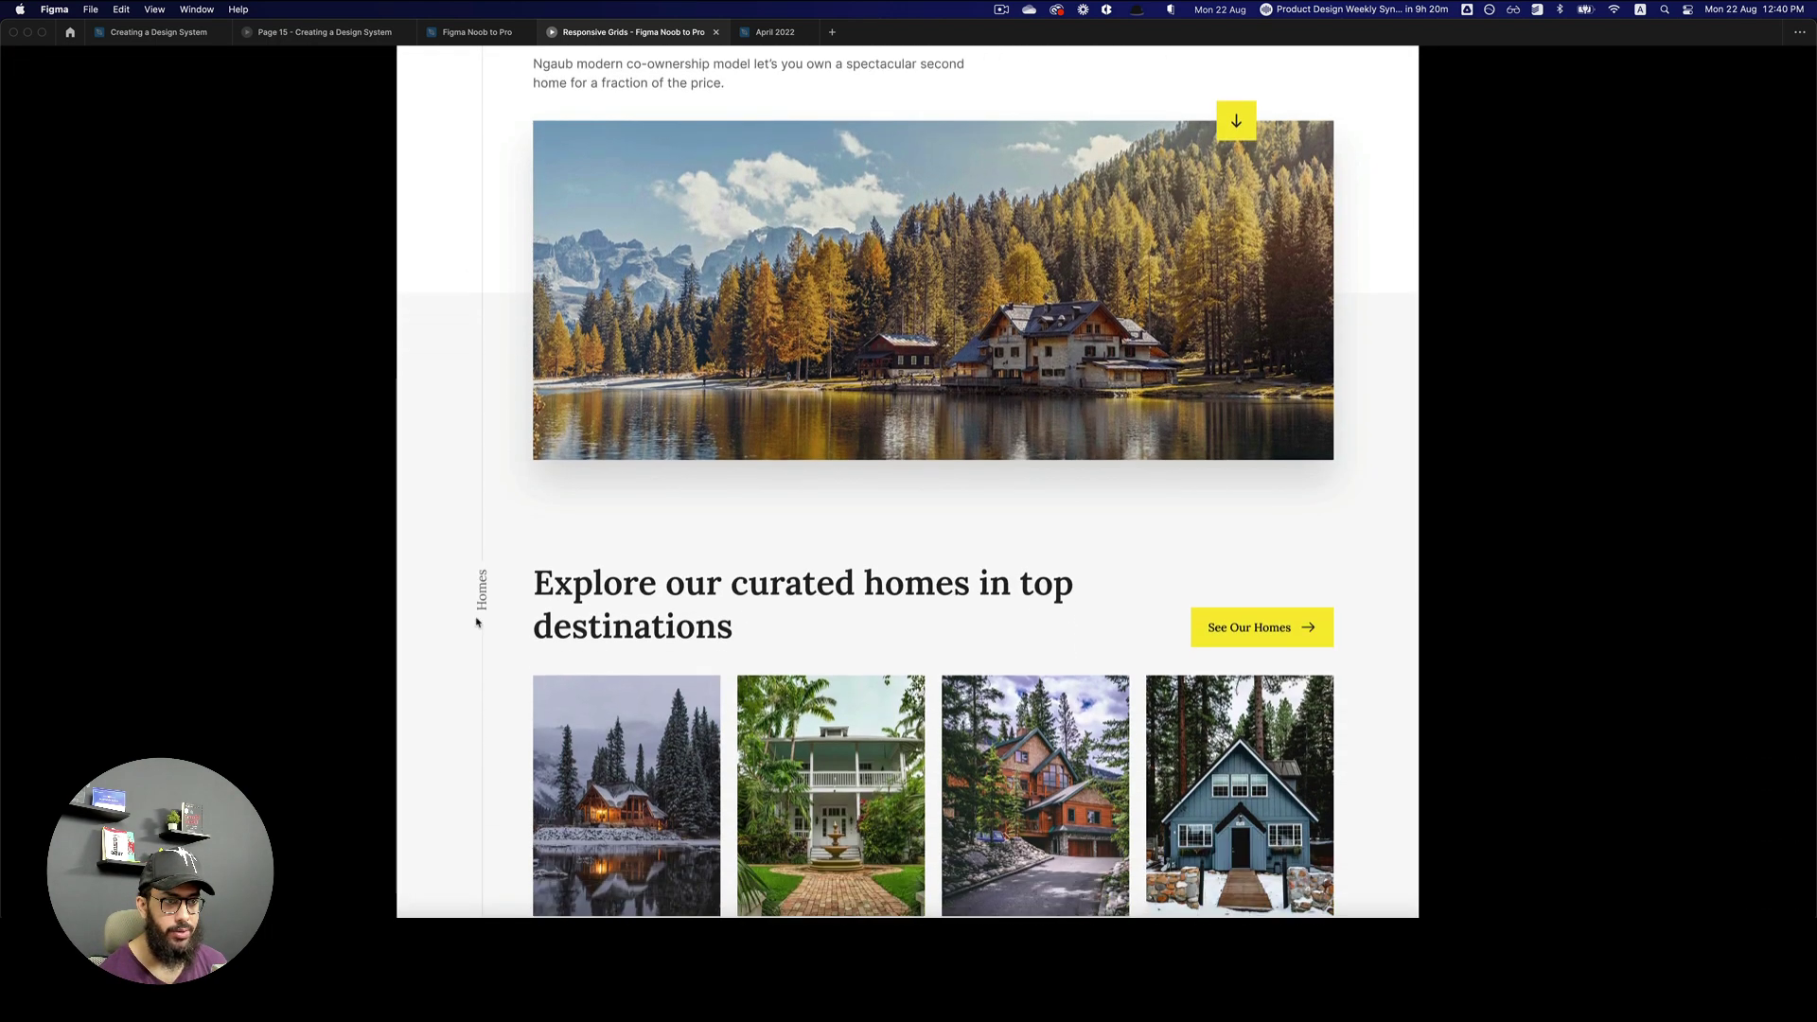
{"action": "scroll", "coordinate": [504, 418], "scroll_direction": "up", "scroll_amount": 1}
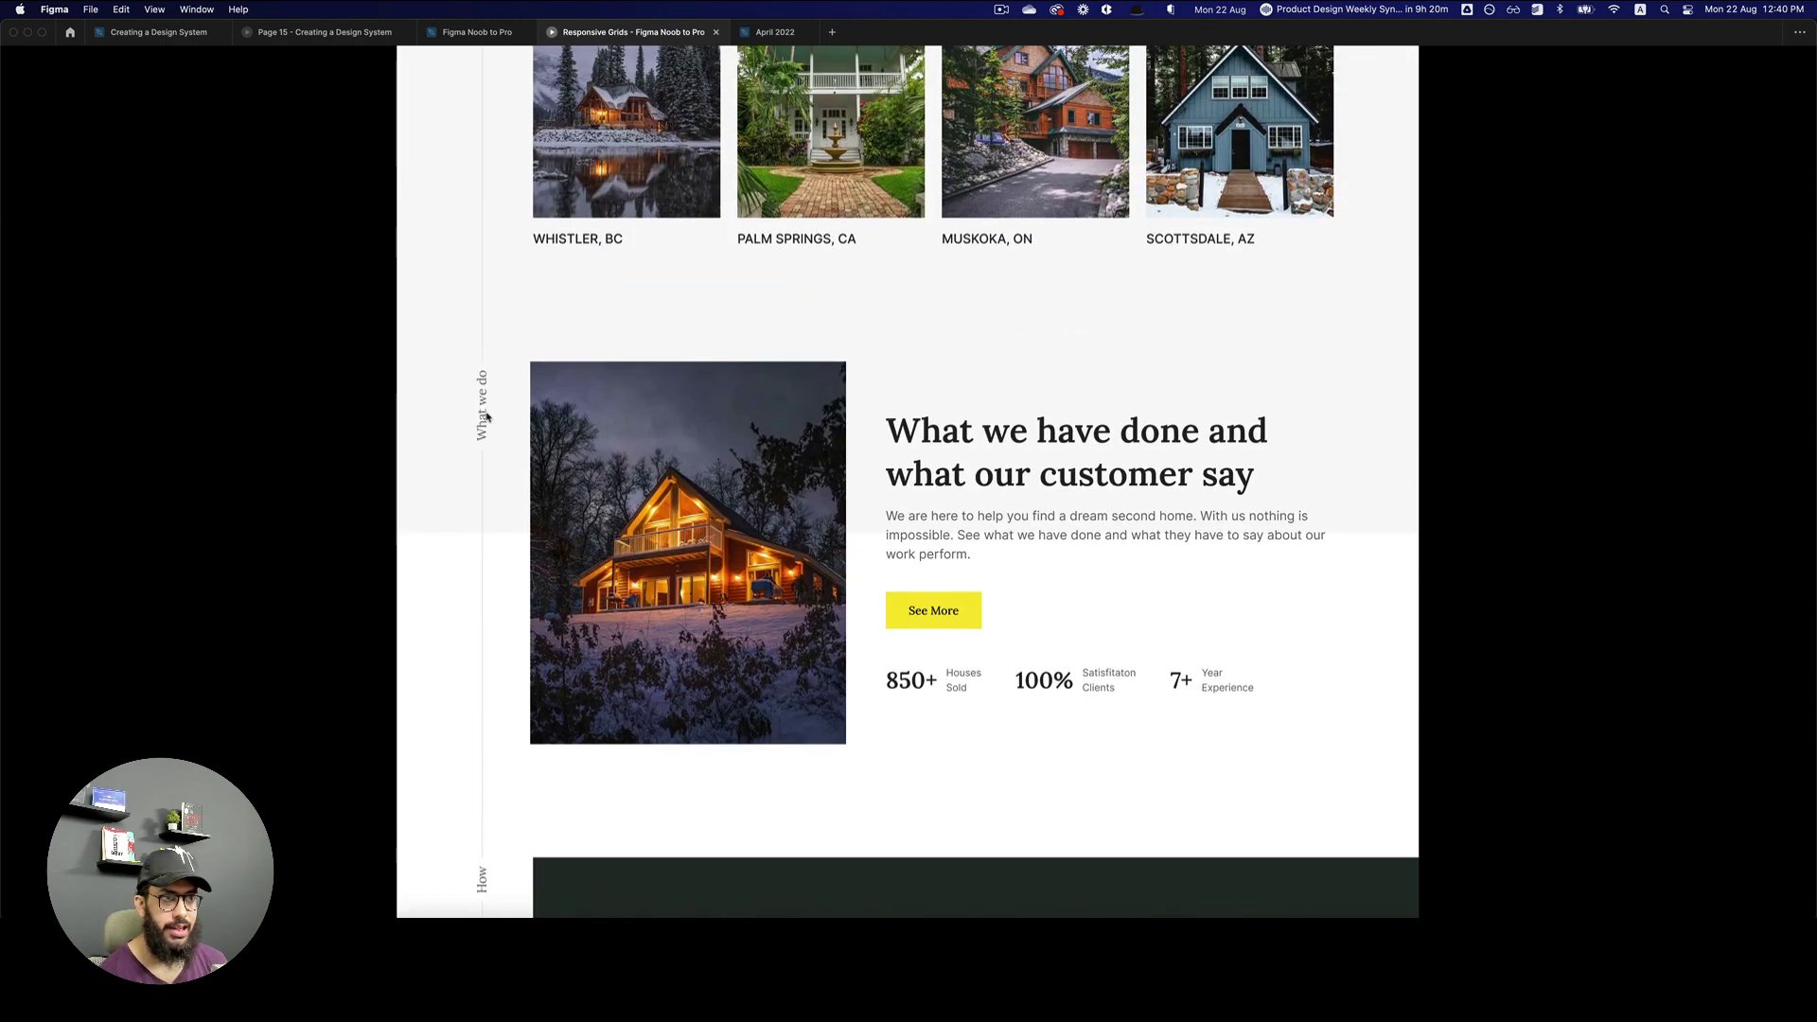
{"action": "left_click", "coordinate": [475, 36]}
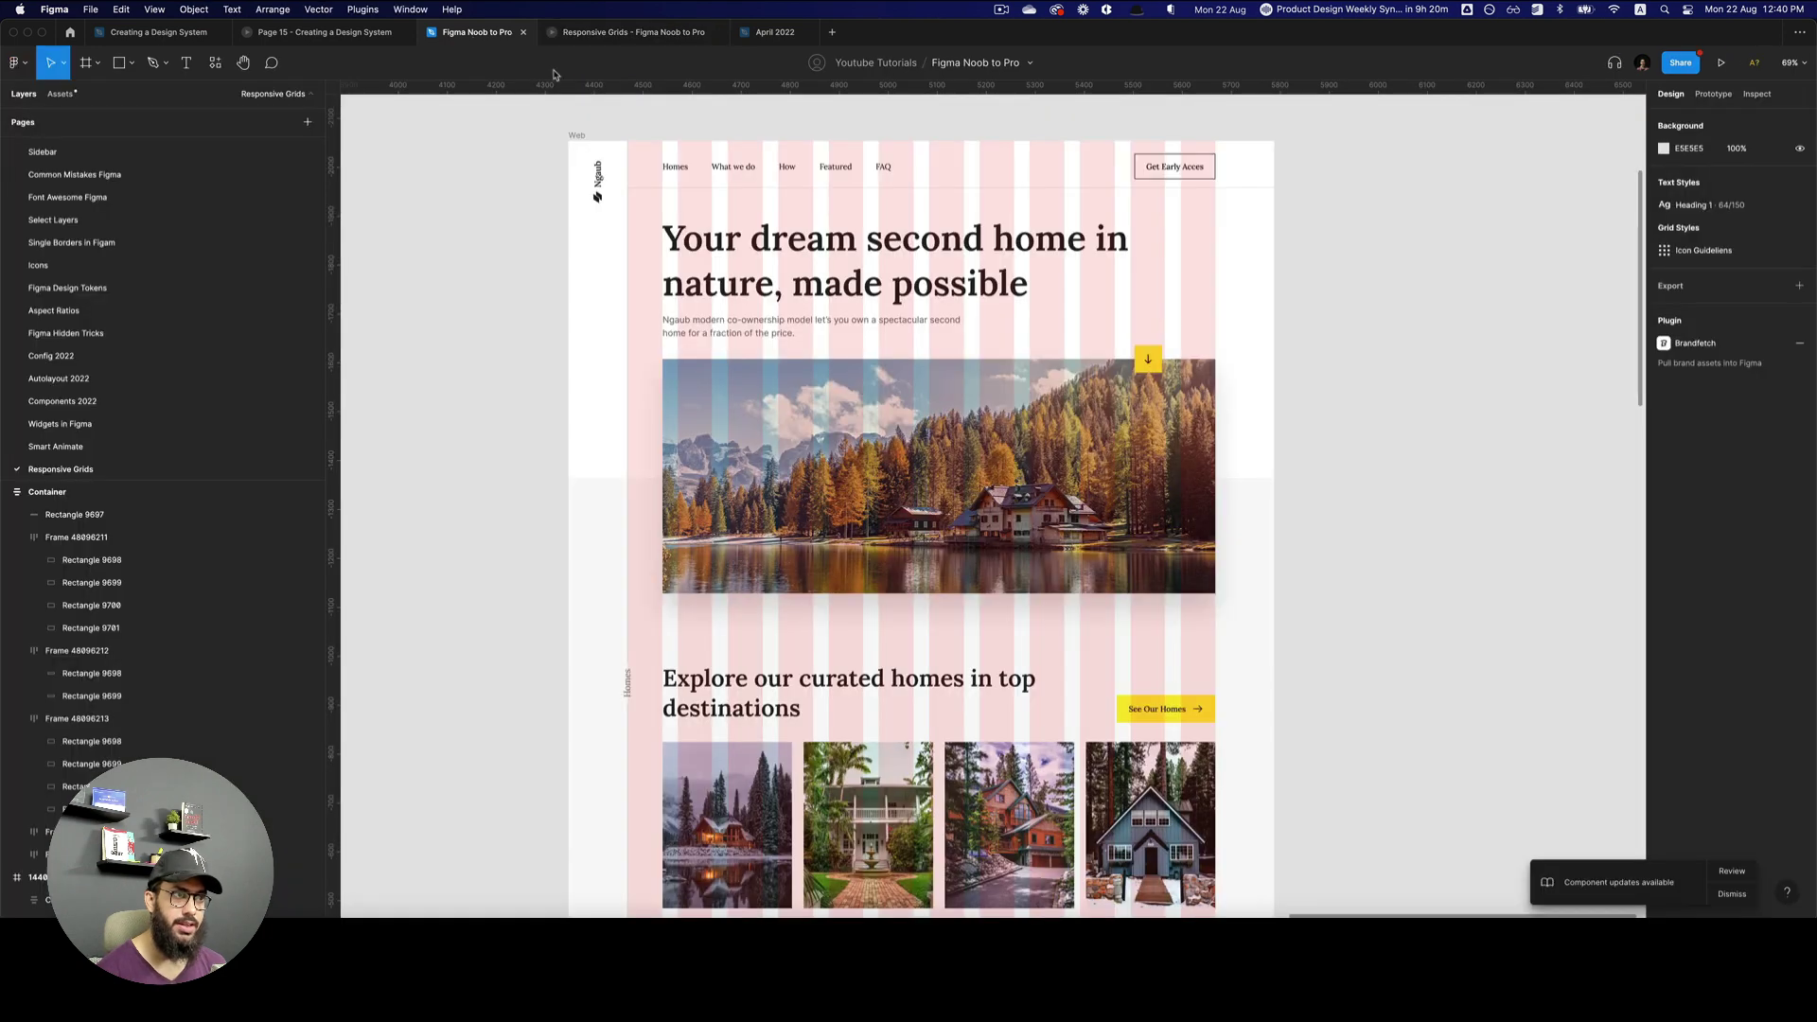
- Zoom in on the 'Explore our curated homes' heading and select it and the WHISTLER, BC label
{"action": "key", "text": "z"}
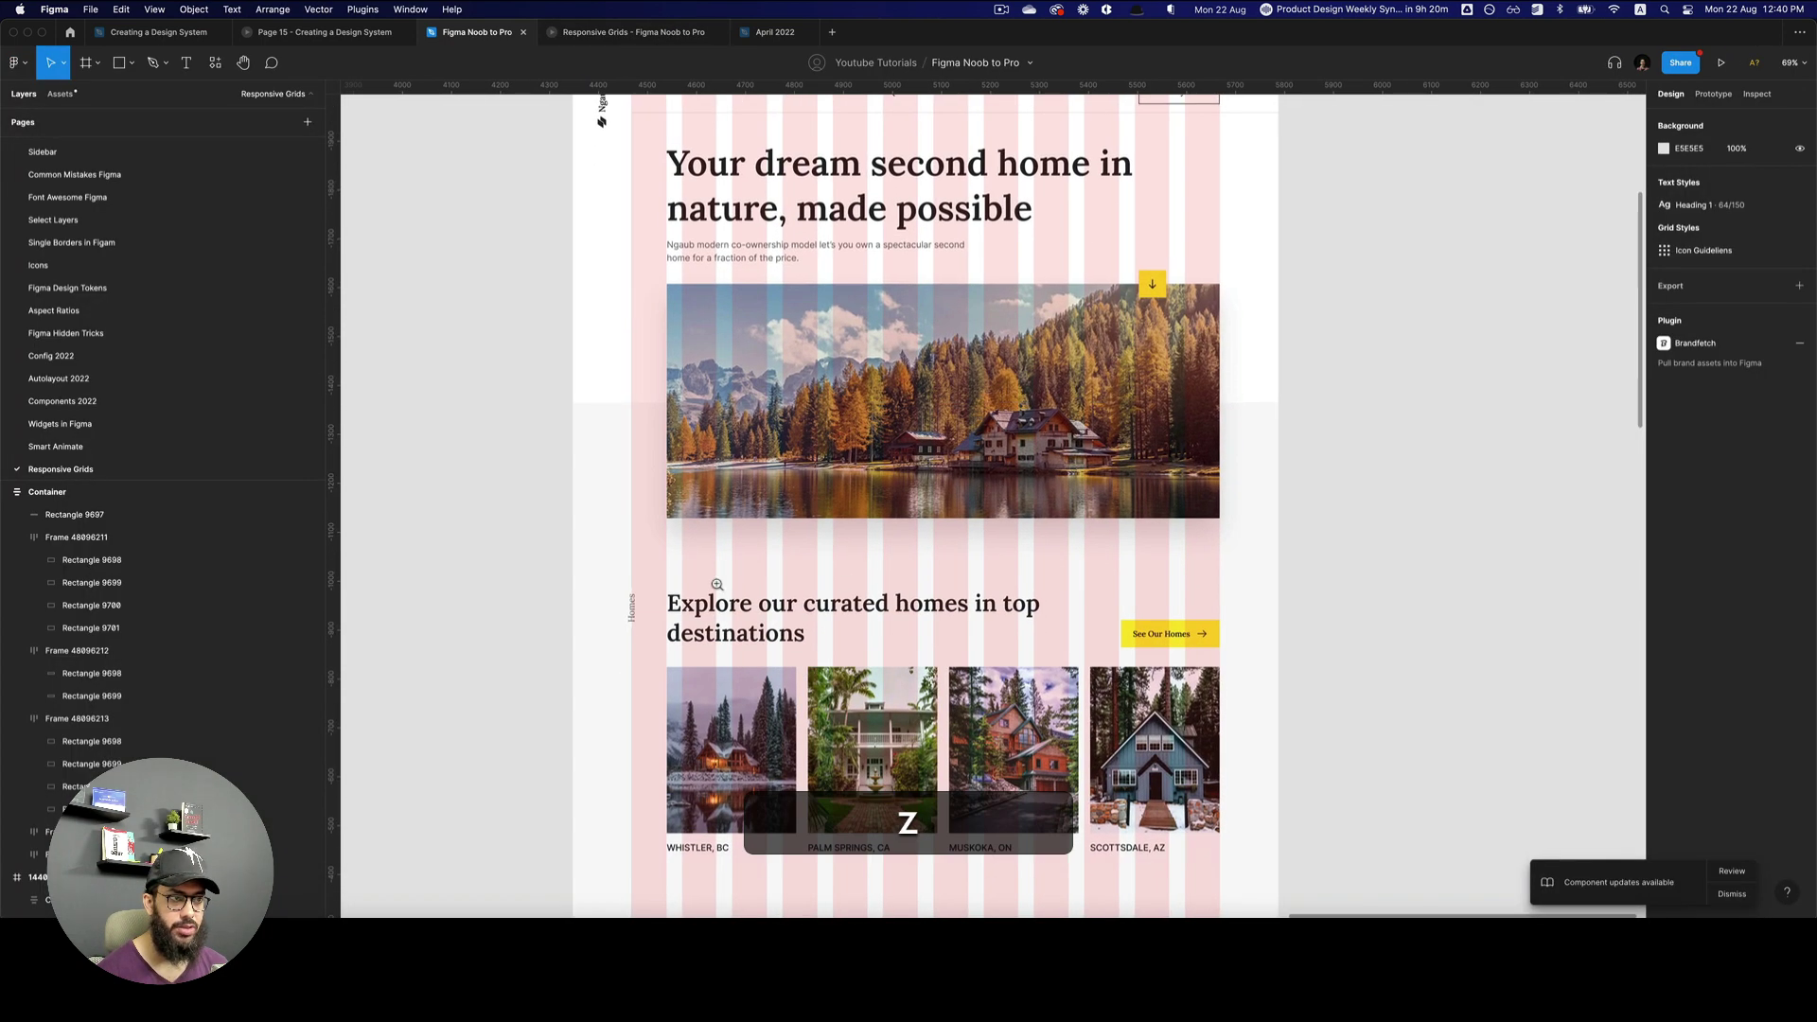
{"action": "left_click", "coordinate": [721, 742]}
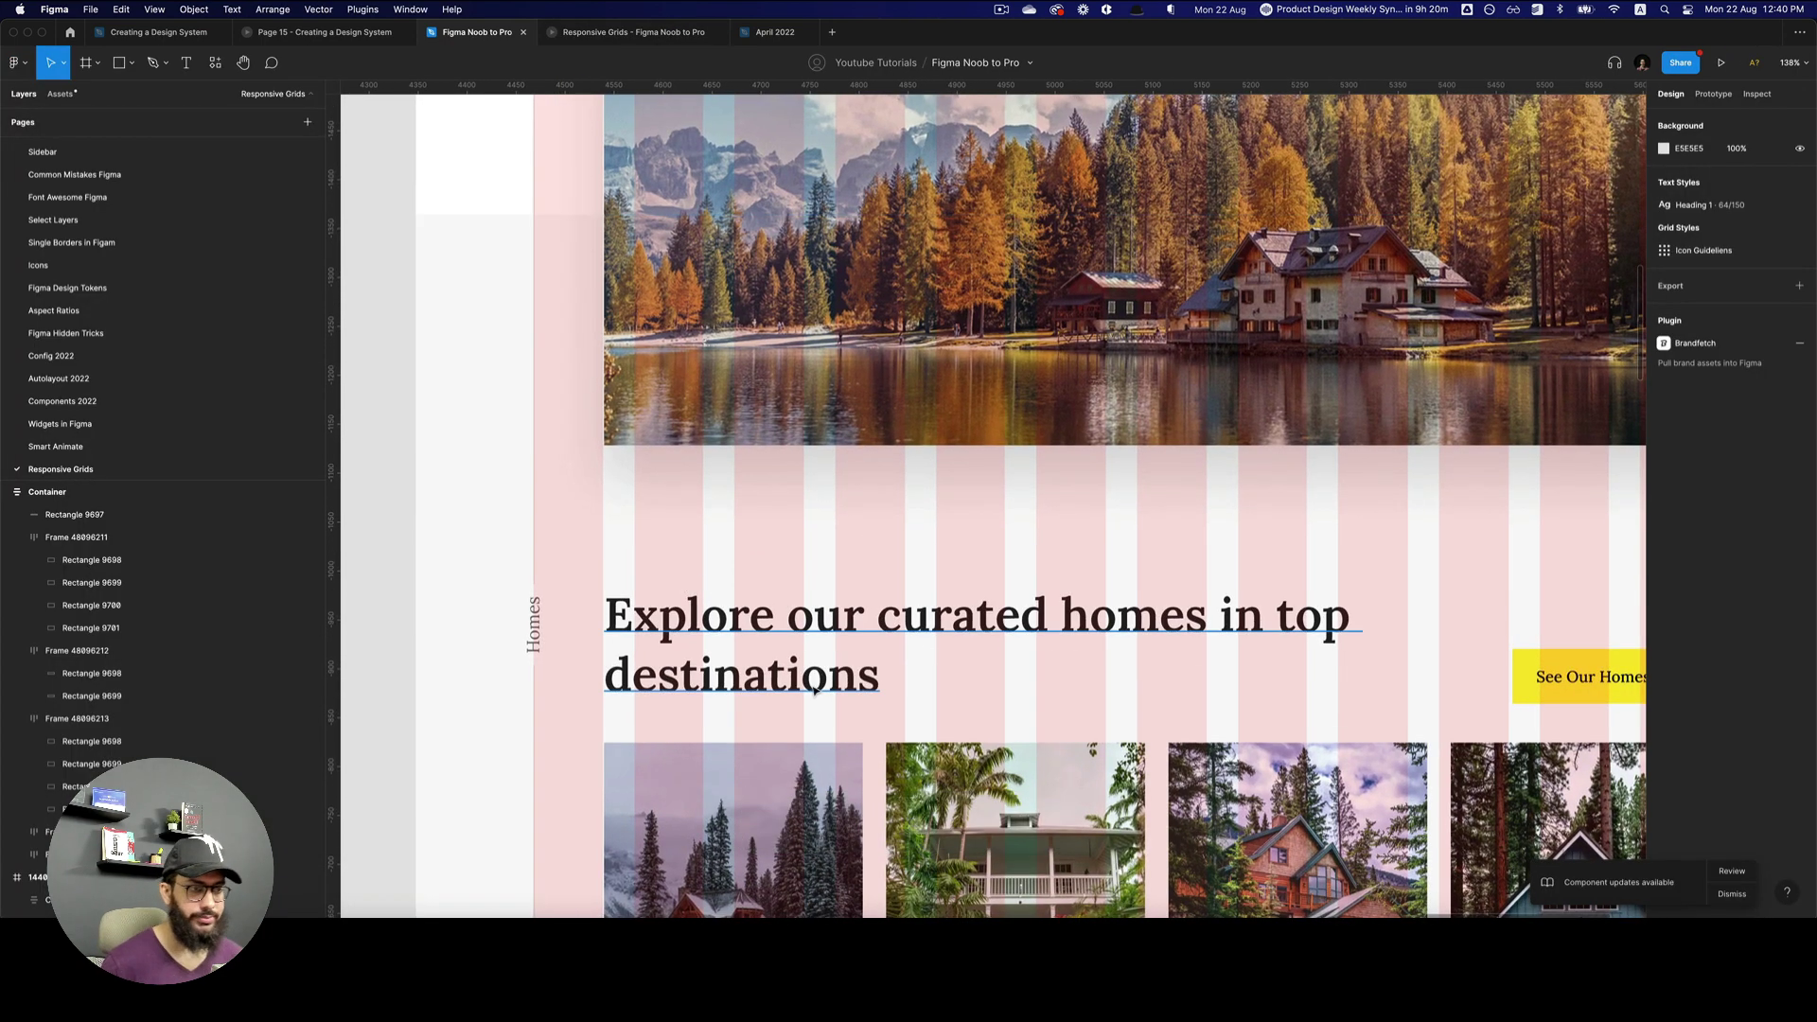
{"action": "scroll", "coordinate": [816, 690], "scroll_direction": "right", "scroll_amount": 1}
{"action": "scroll", "coordinate": [610, 679], "scroll_direction": "down", "scroll_amount": 3}
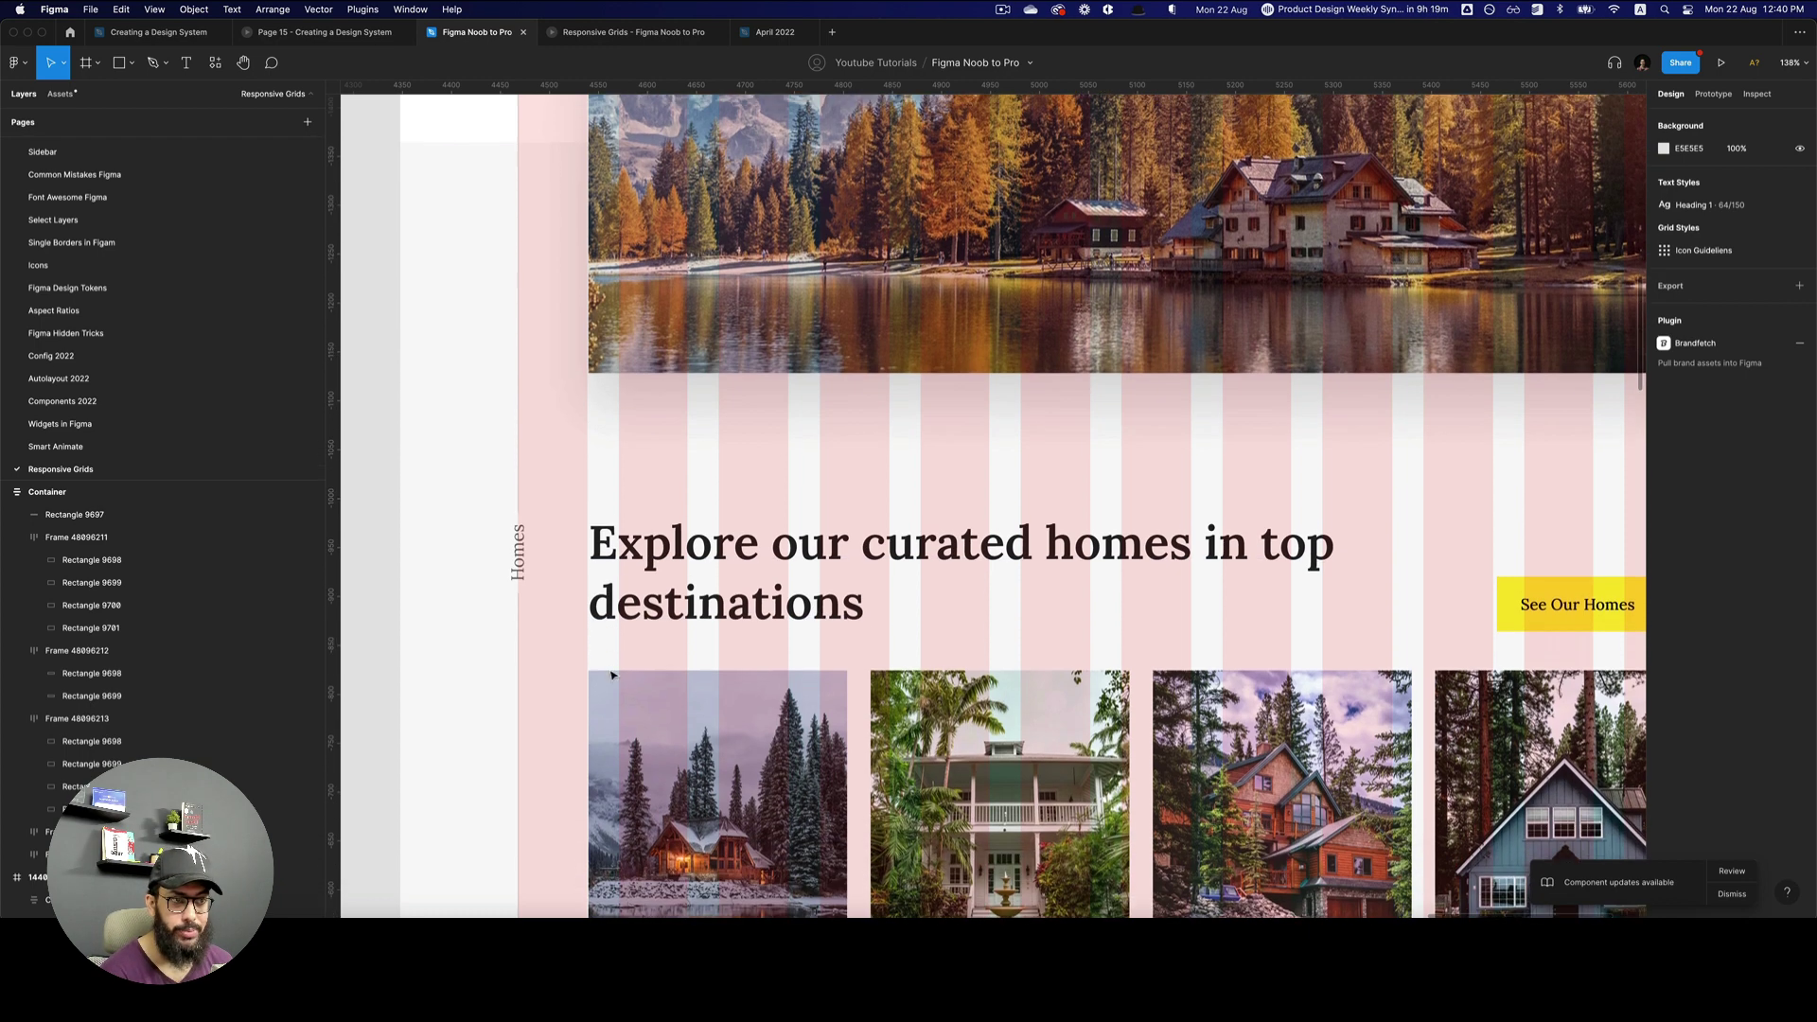
{"action": "left_click", "coordinate": [641, 558]}
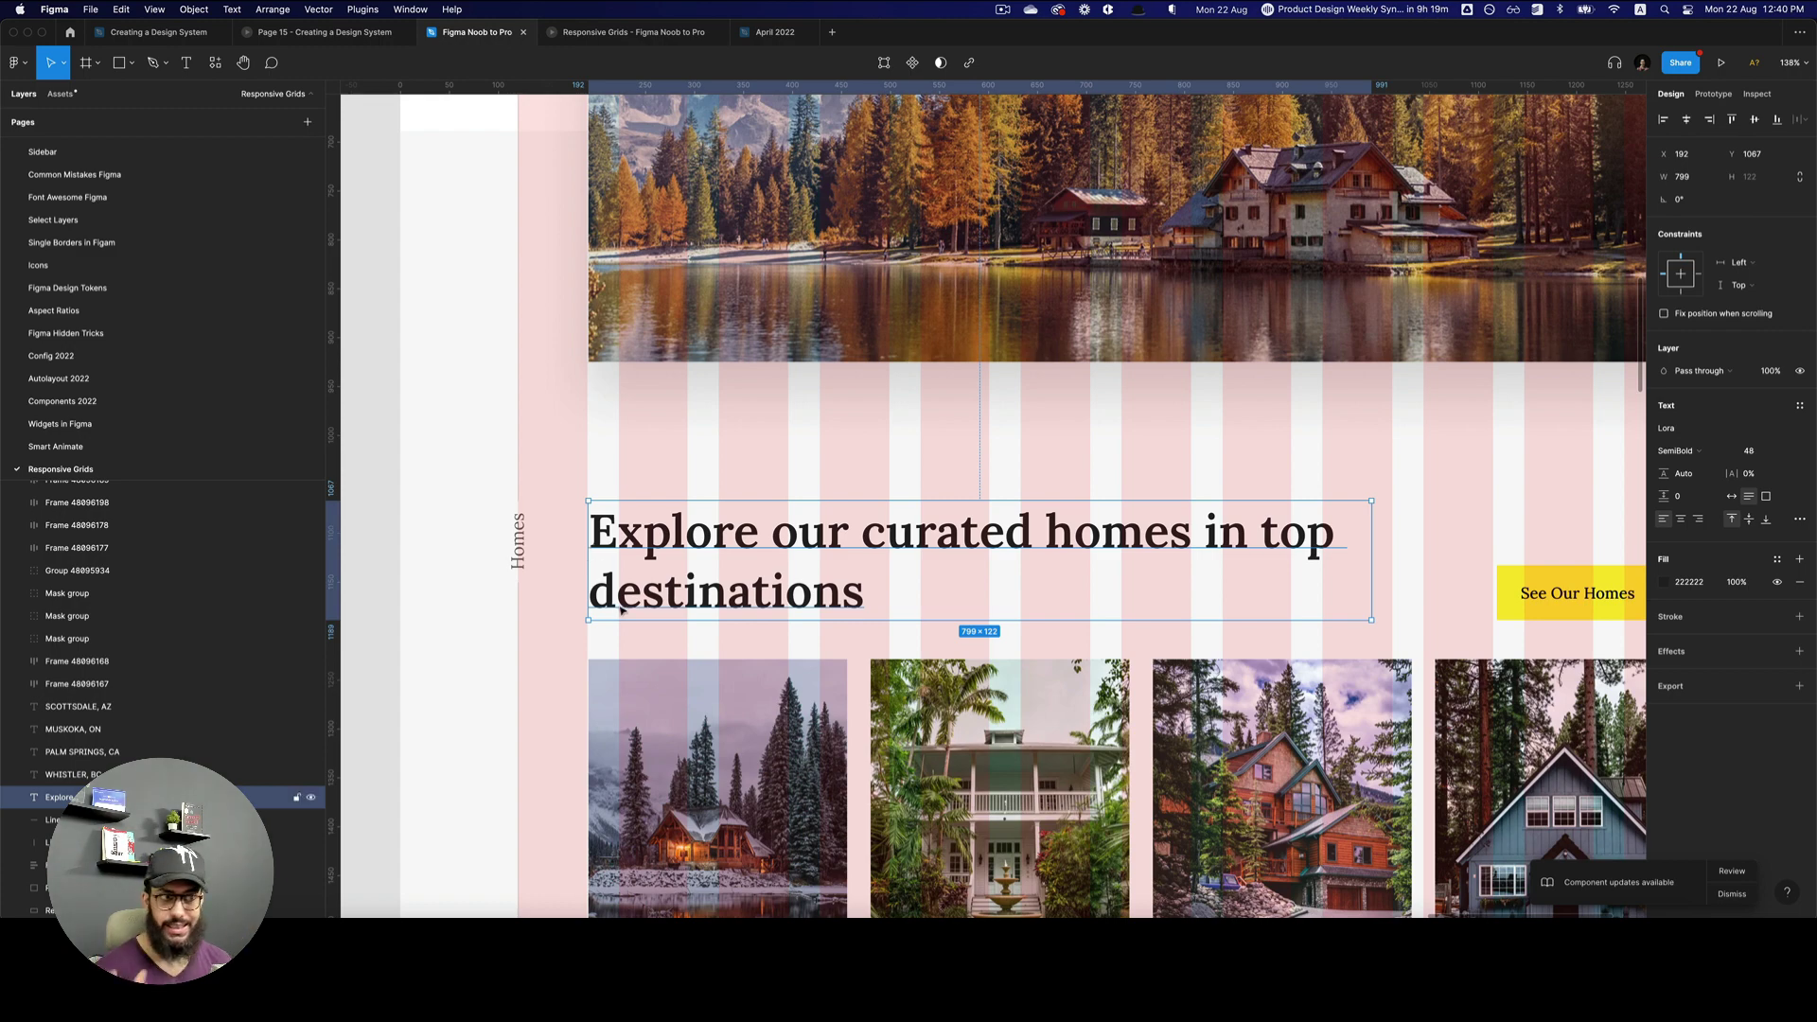
{"action": "scroll", "coordinate": [620, 610], "scroll_direction": "down", "scroll_amount": 4}
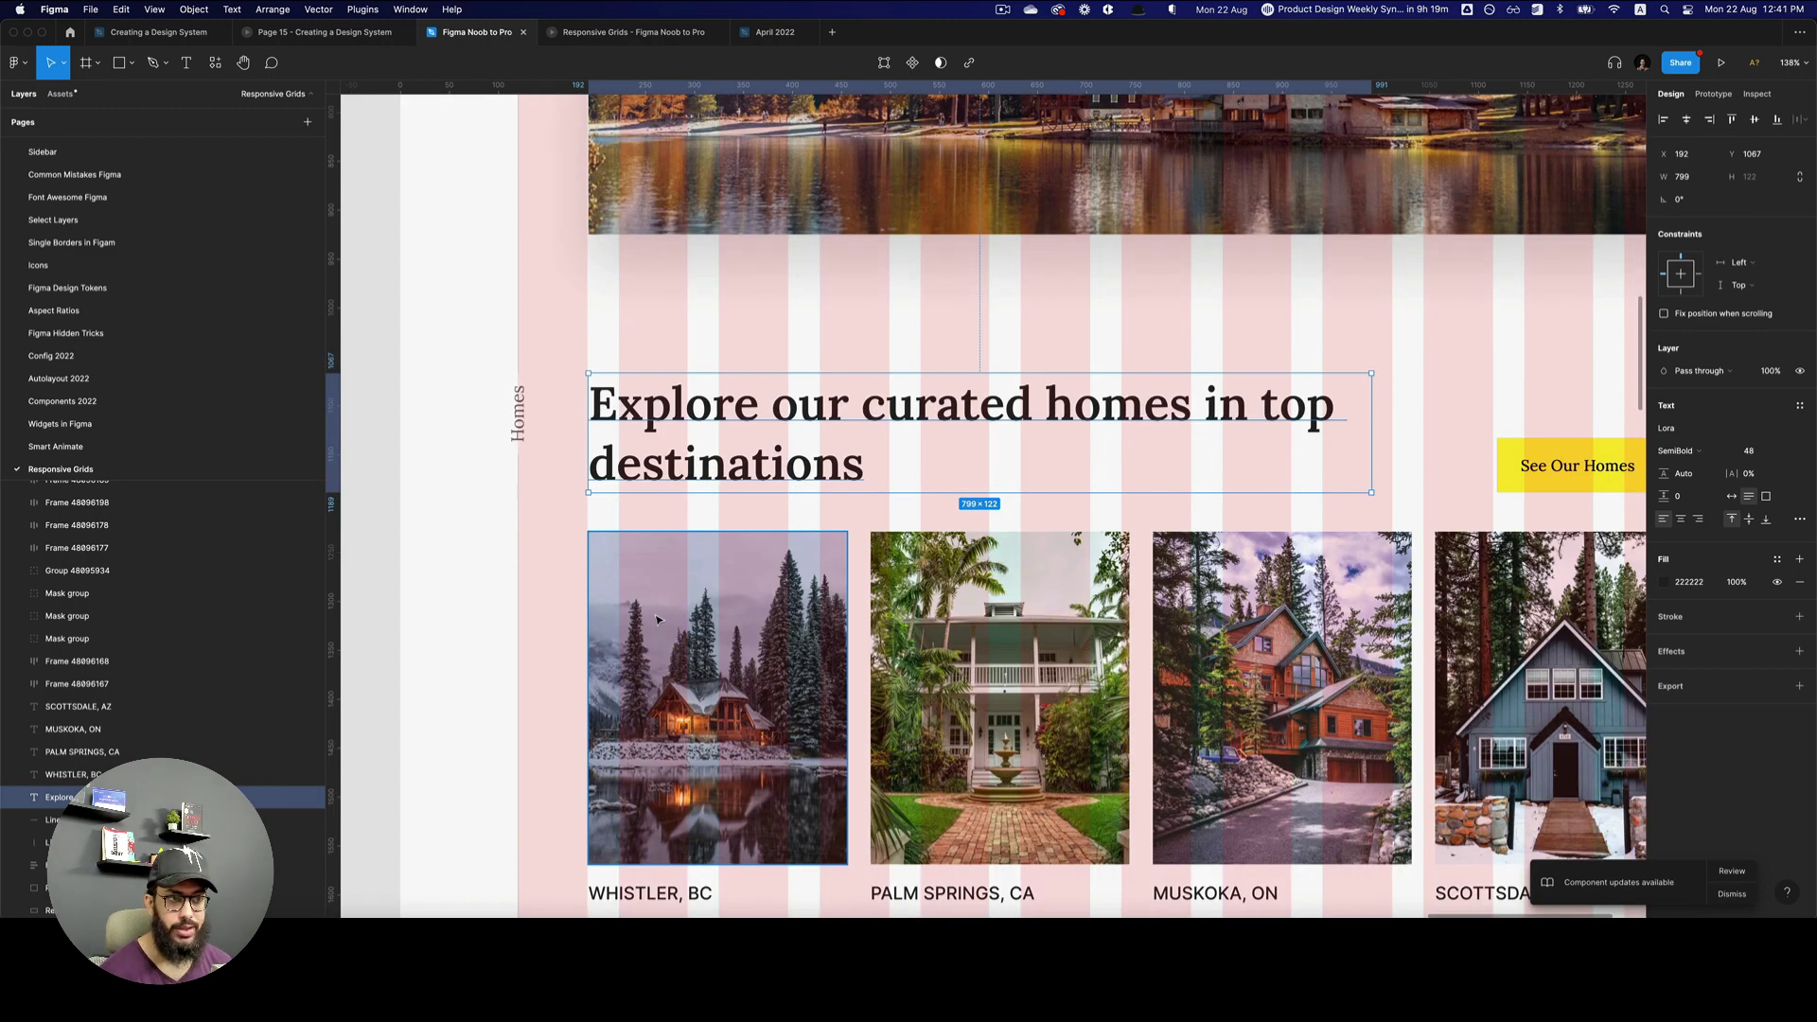
{"action": "scroll", "coordinate": [656, 619], "scroll_direction": "down", "scroll_amount": 2}
{"action": "left_click", "coordinate": [643, 806]}
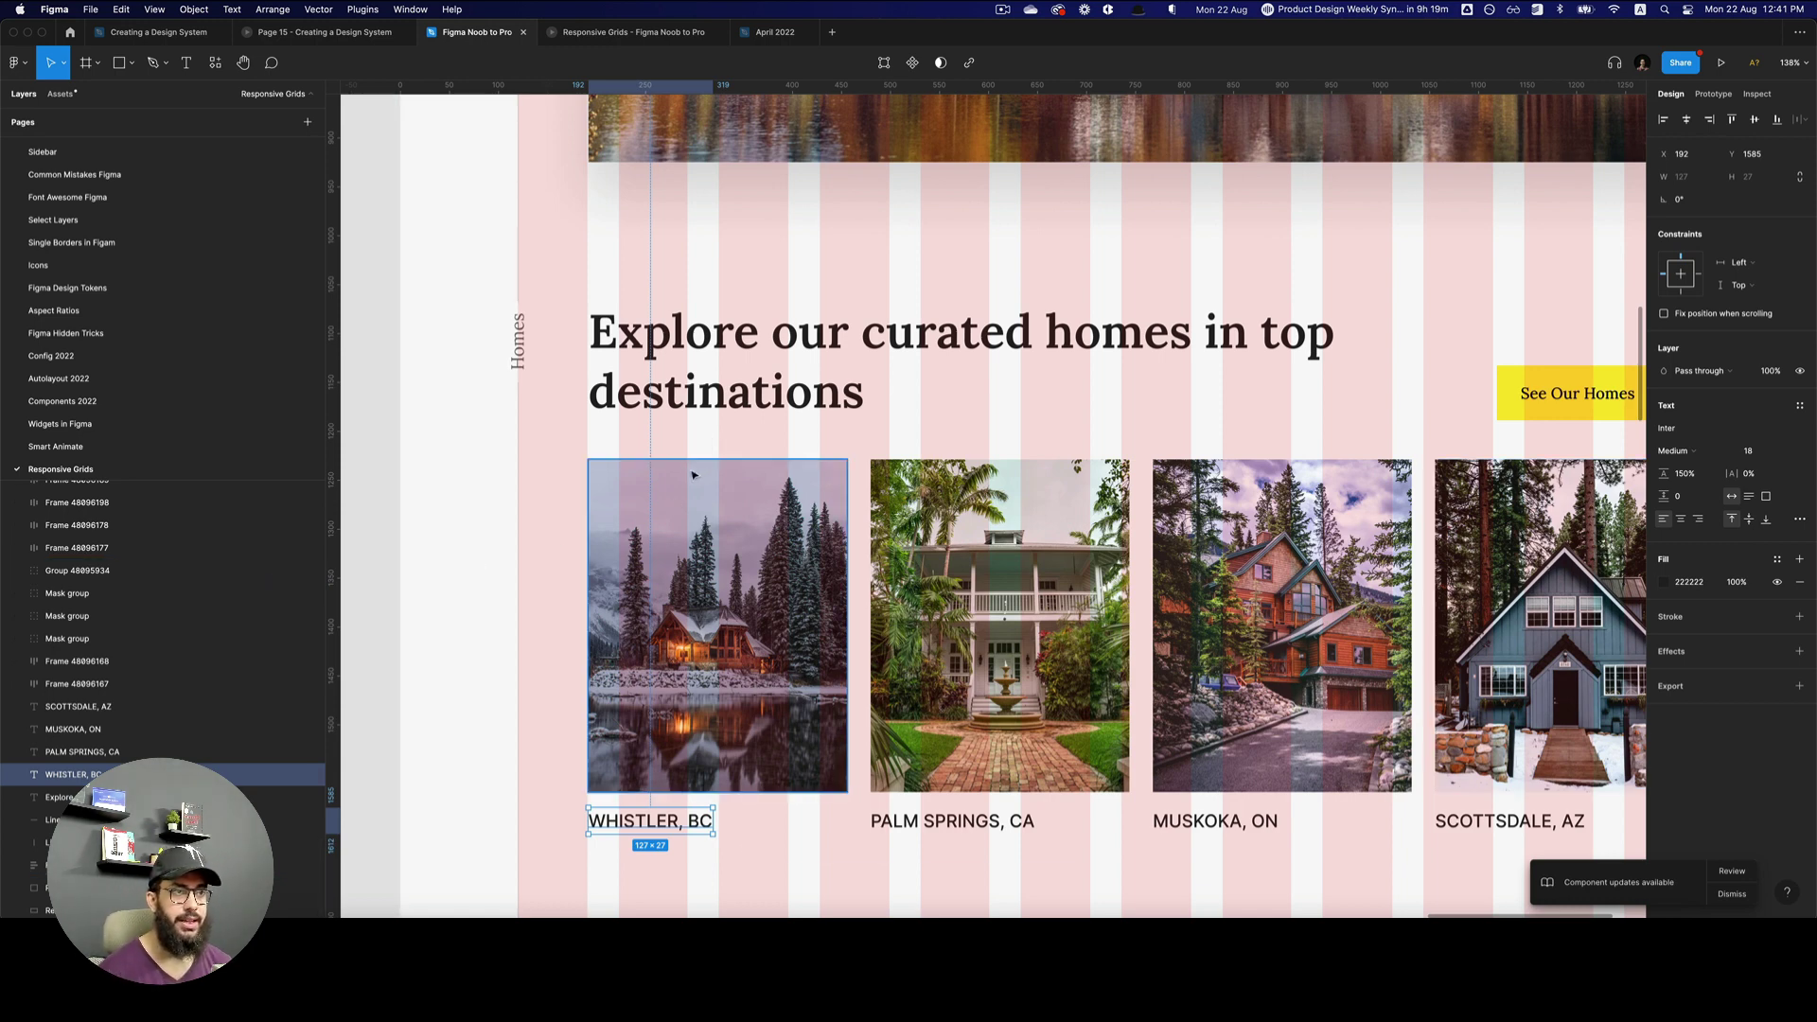
- Shift the heading, Whistler card and label right about 31 px and check the prototype
{"action": "left_click", "coordinate": [667, 377], "text": "shift"}
{"action": "mouse_move", "coordinate": [667, 376]}
{"action": "left_mouse_down"}
{"action": "mouse_move", "coordinate": [719, 379]}
{"action": "mouse_move", "coordinate": [697, 380]}
{"action": "left_mouse_up"}
{"action": "left_click", "coordinate": [633, 32]}
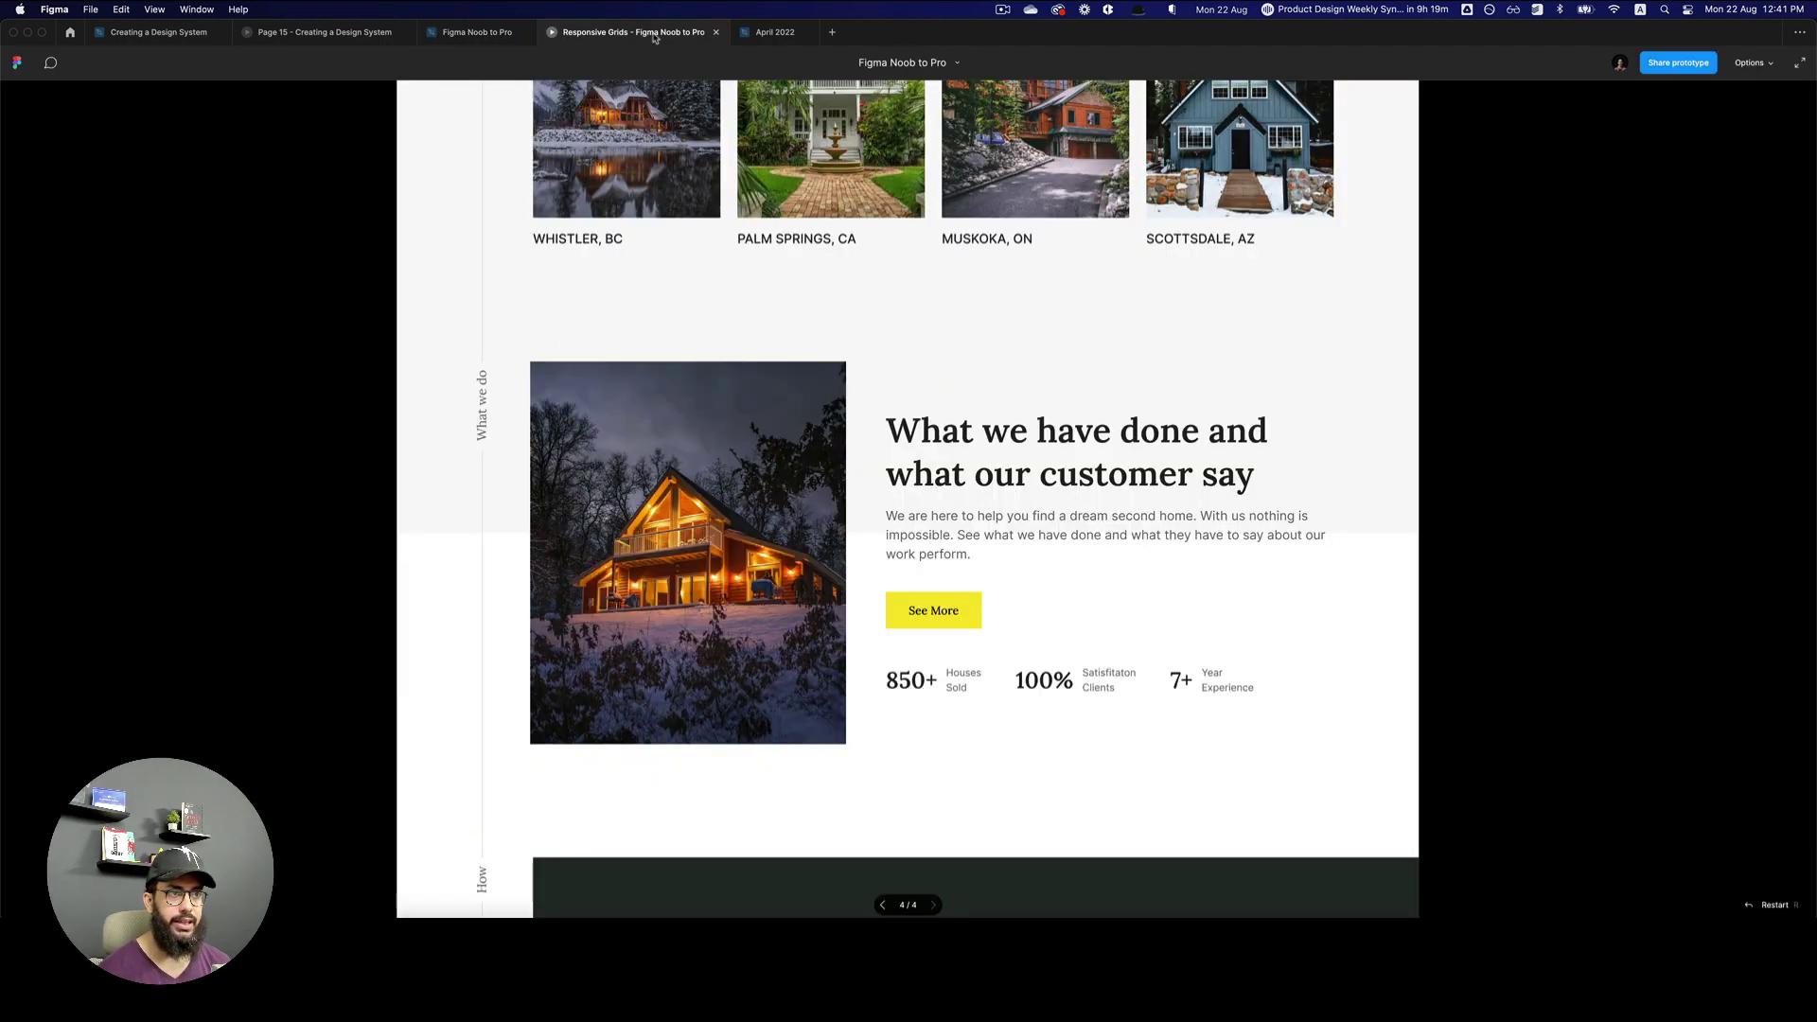
{"action": "scroll", "coordinate": [723, 321], "scroll_direction": "up", "scroll_amount": 5}
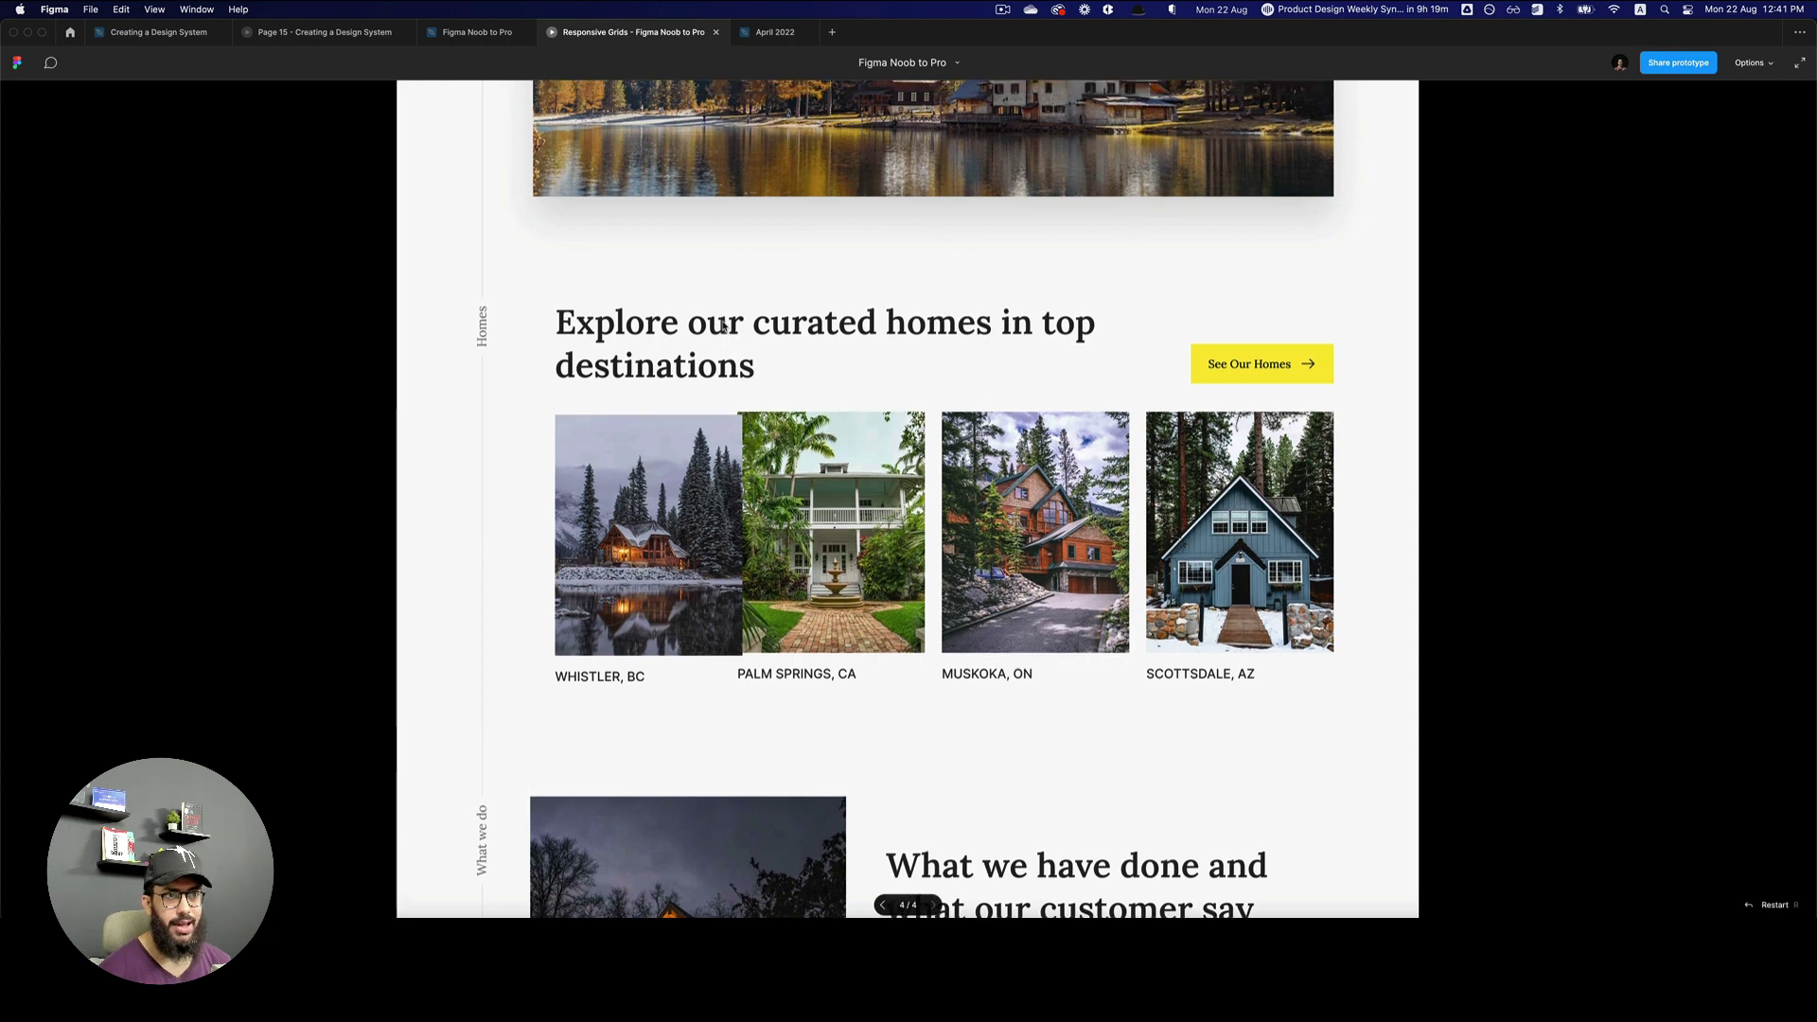
{"action": "scroll", "coordinate": [721, 322], "scroll_direction": "up", "scroll_amount": 5}
{"action": "scroll", "coordinate": [523, 424], "scroll_direction": "up", "scroll_amount": 2}
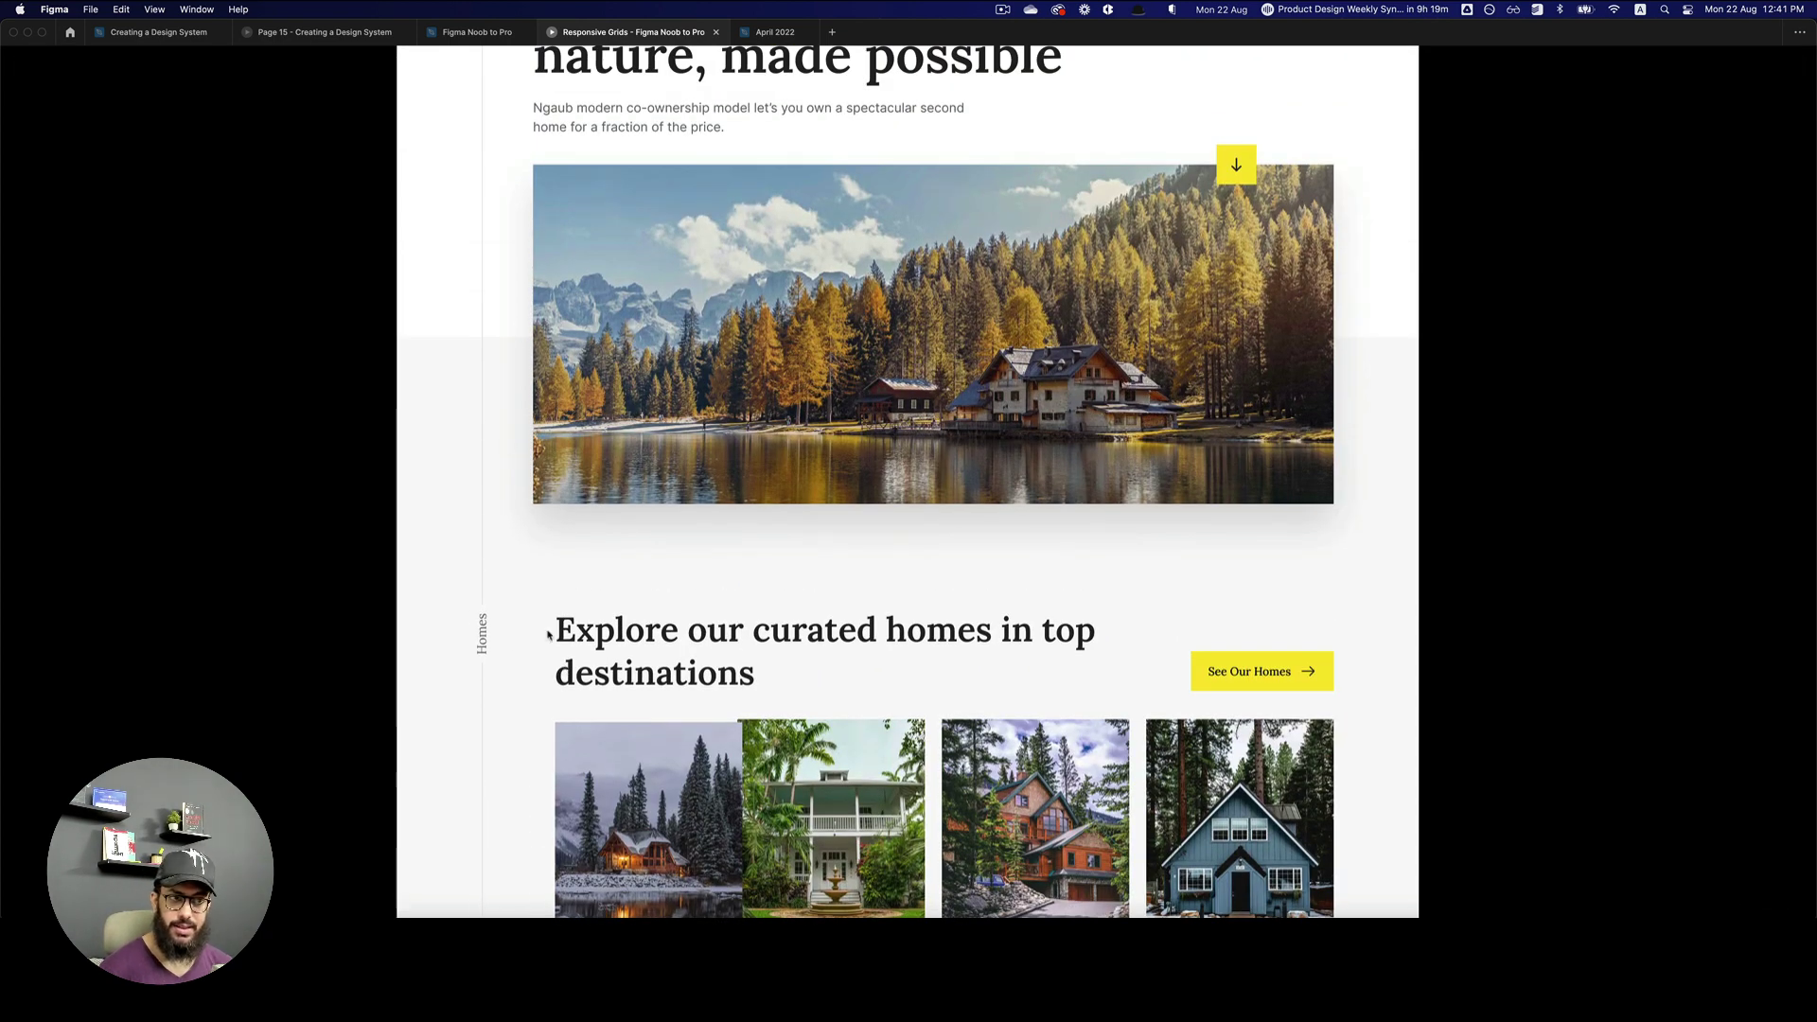
- Undo the heading shift and select the cabin photo beside its text block
{"action": "left_click", "coordinate": [477, 32]}
{"action": "key", "text": "super+z"}
{"action": "scroll", "coordinate": [953, 398], "scroll_direction": "down", "scroll_amount": 10}
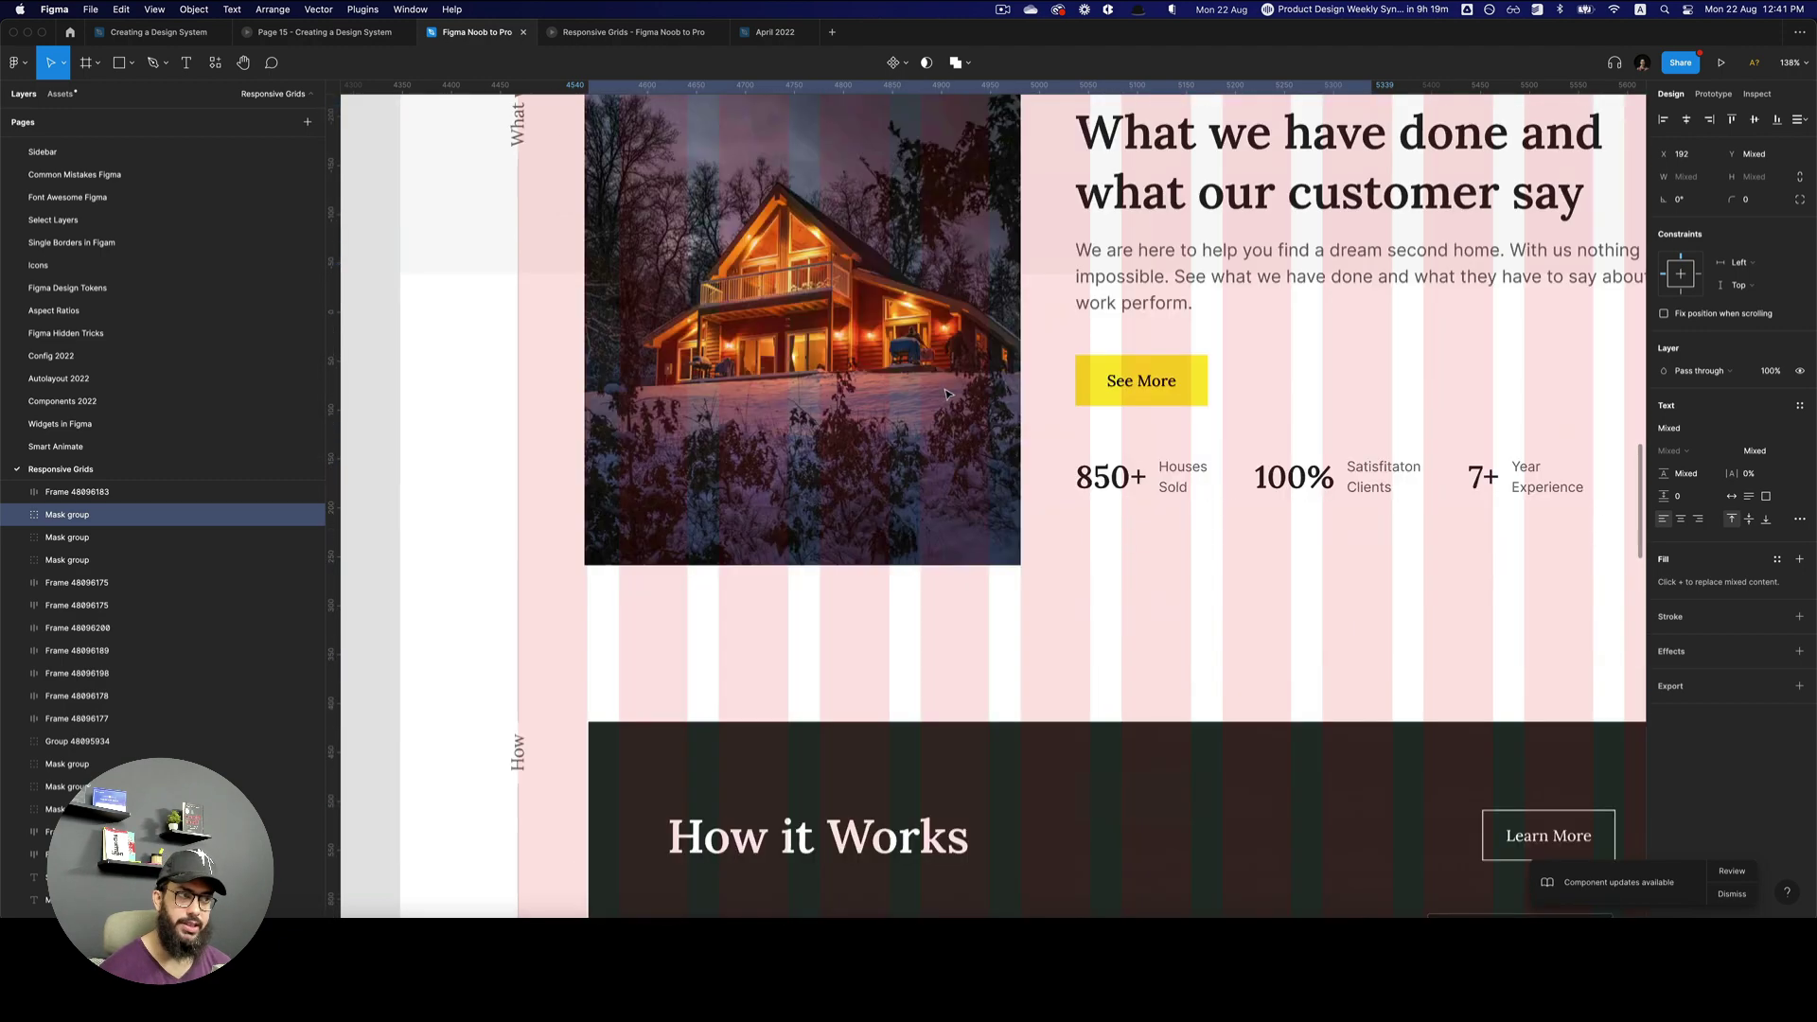
{"action": "scroll", "coordinate": [951, 396], "scroll_direction": "right", "scroll_amount": 2}
{"action": "scroll", "coordinate": [947, 393], "scroll_direction": "up", "scroll_amount": 3}
{"action": "left_click", "coordinate": [948, 393]}
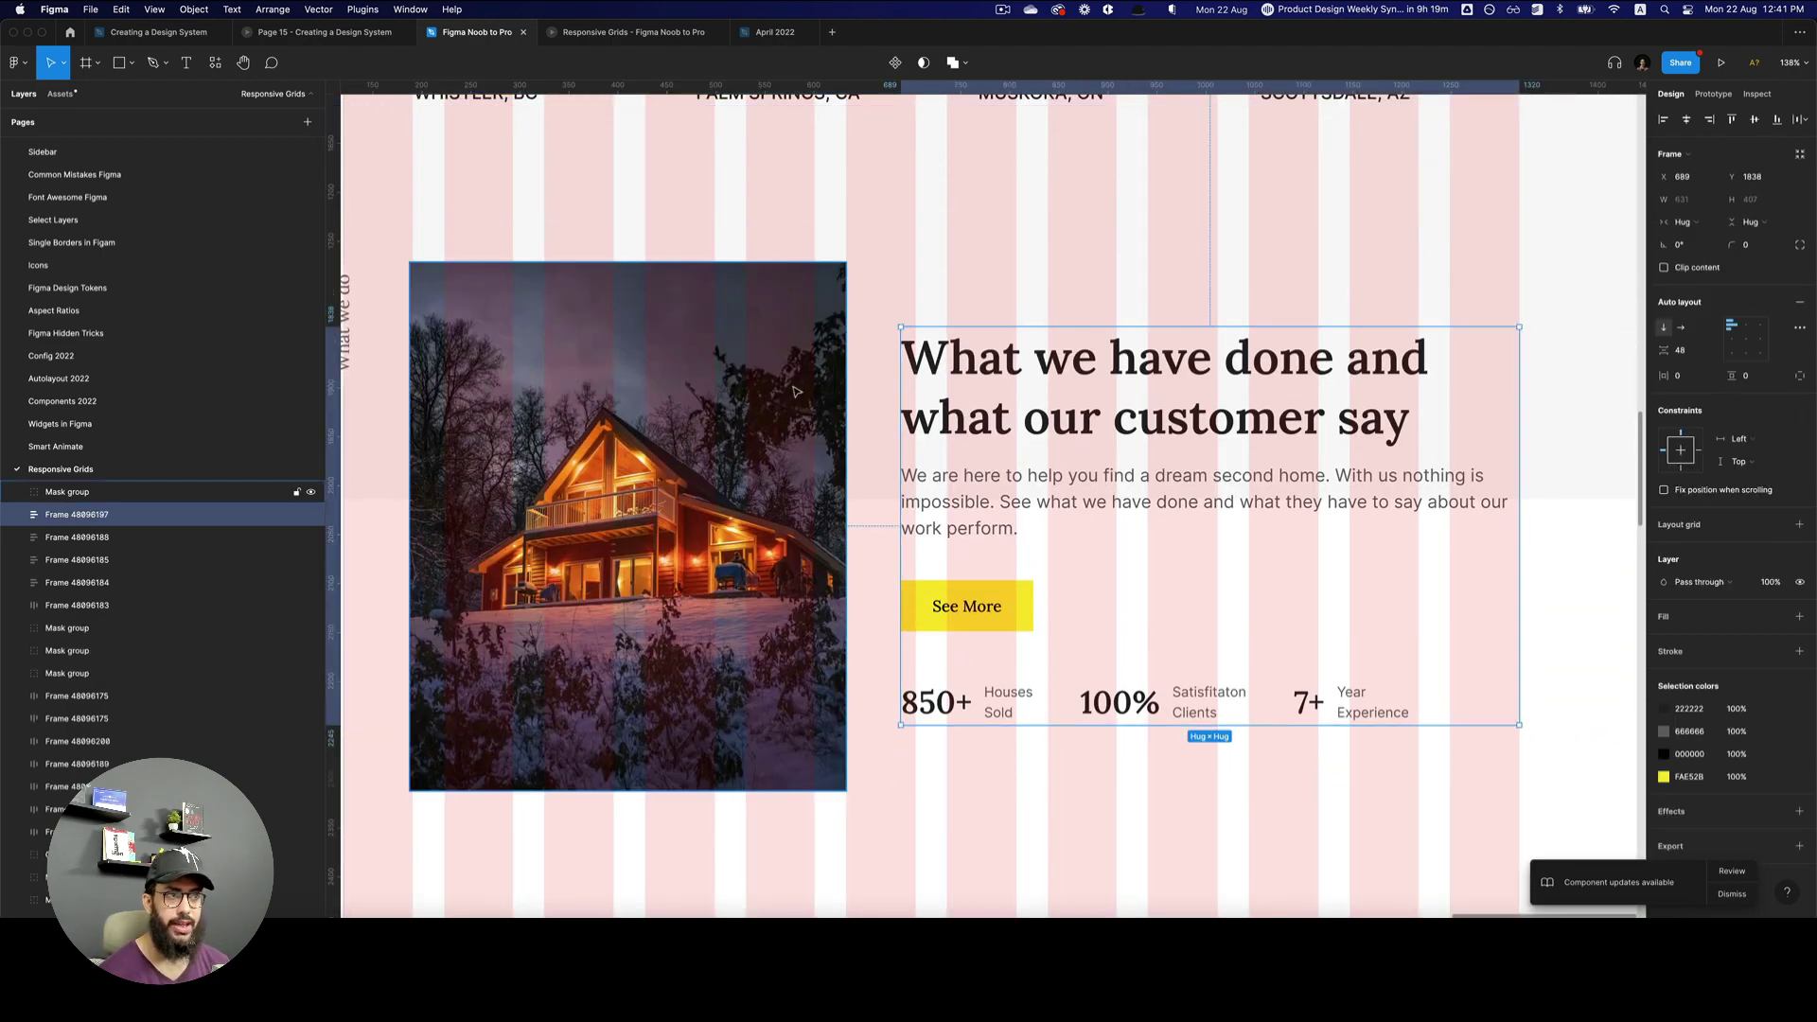
{"action": "left_click", "coordinate": [796, 391]}
{"action": "left_click_drag", "start_coordinate": [796, 392], "coordinate": [946, 410]}
- Align the cabin photo to the grid at width 481 and move the text block right
{"action": "left_click_drag", "start_coordinate": [781, 394], "coordinate": [818, 398]}
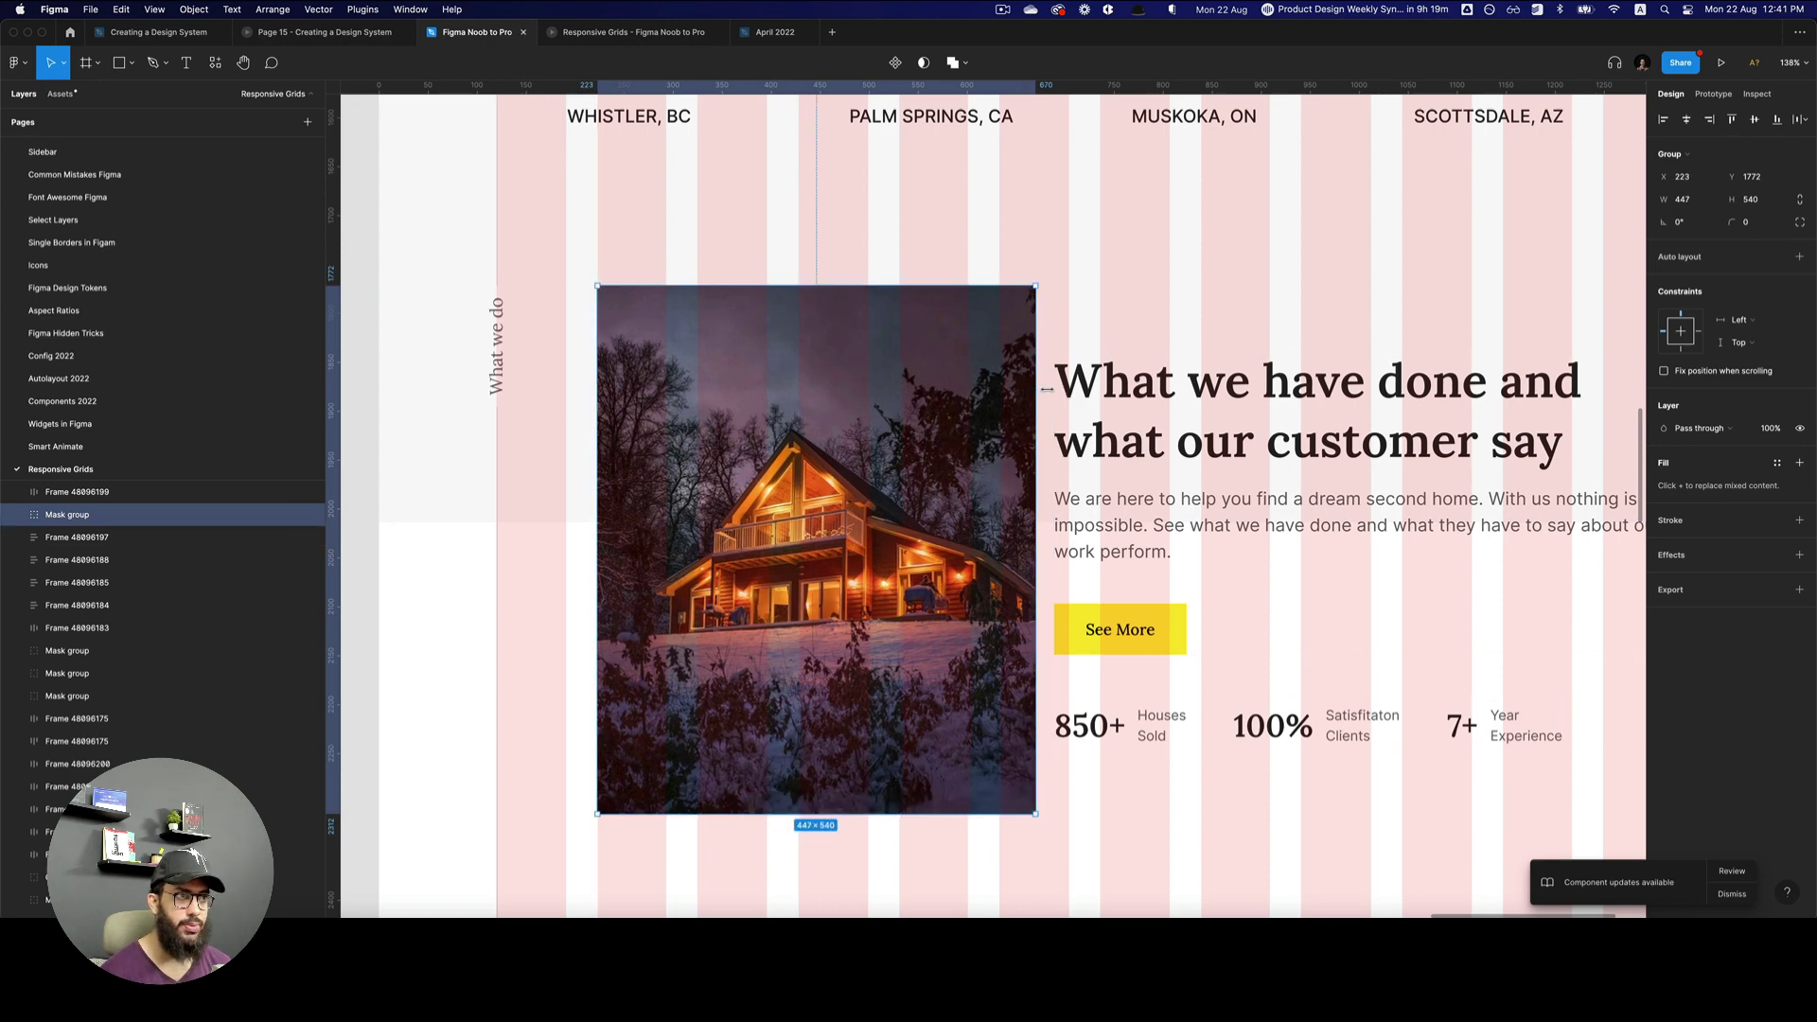
{"action": "left_click_drag", "start_coordinate": [1033, 388], "coordinate": [1068, 387]}
{"action": "mouse_move", "coordinate": [1177, 439]}
{"action": "left_mouse_down"}
{"action": "mouse_move", "coordinate": [1211, 438]}
{"action": "mouse_move", "coordinate": [1190, 438]}
{"action": "left_mouse_up"}
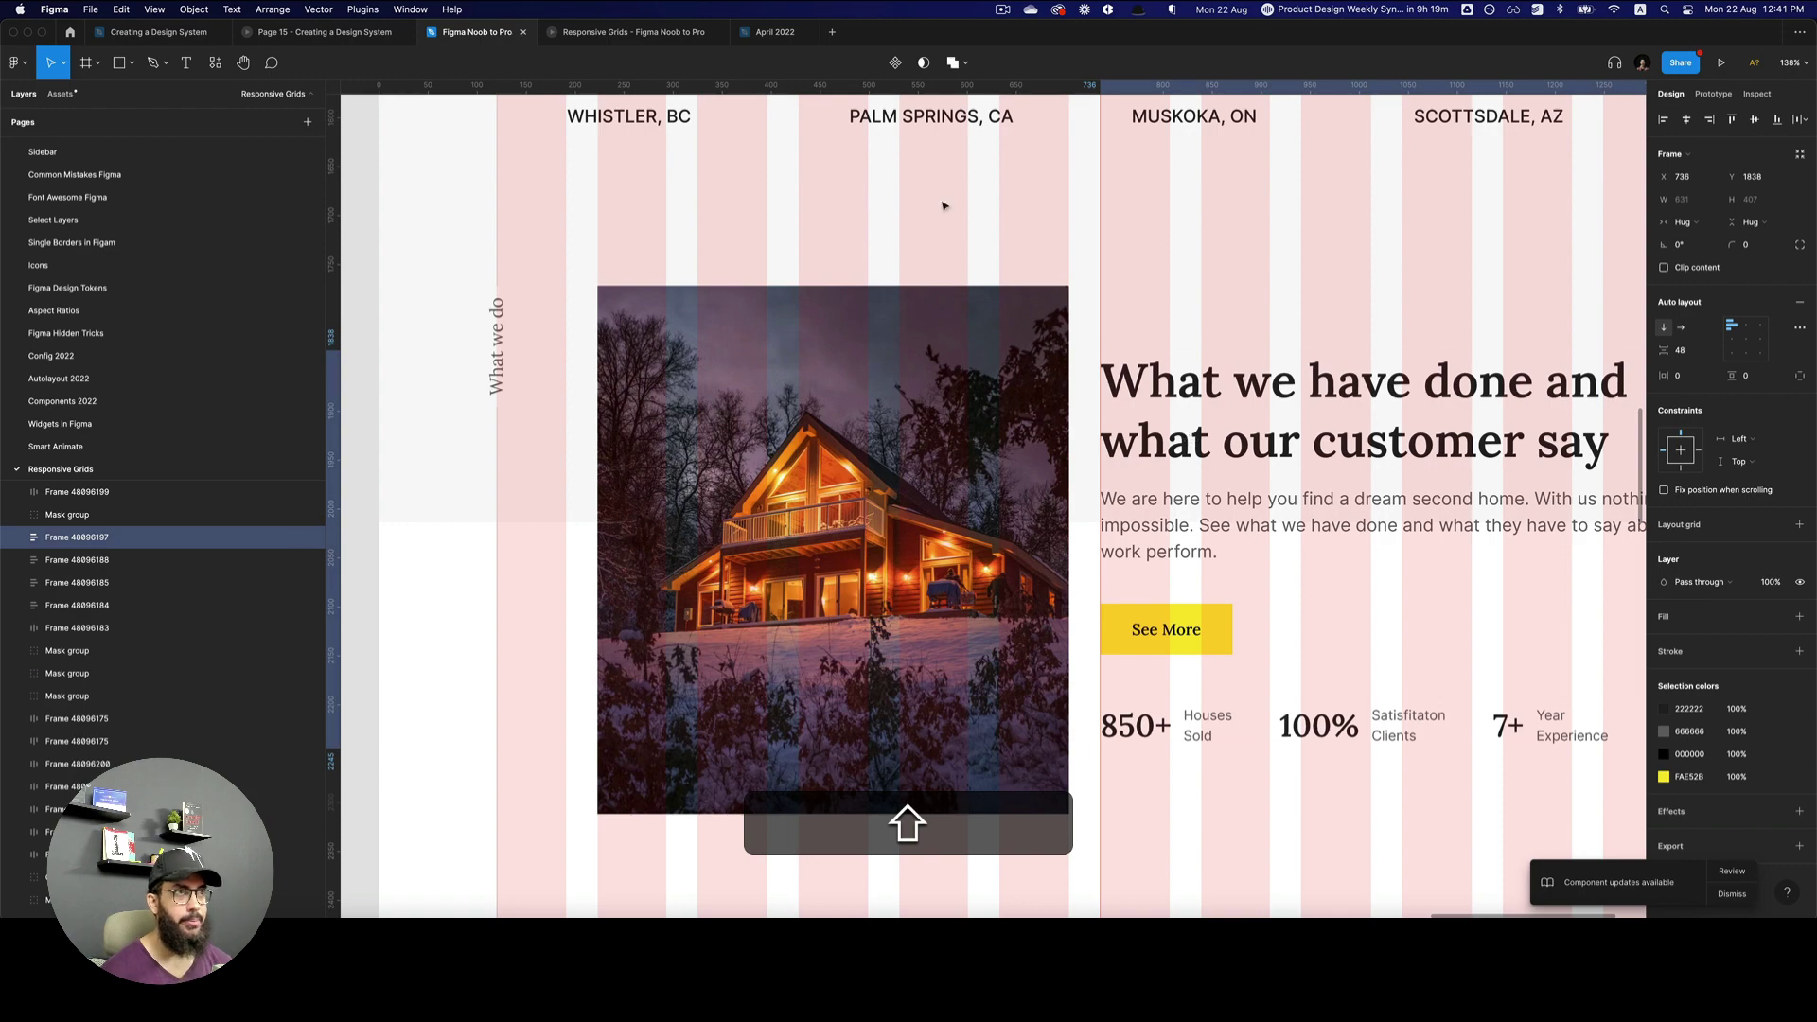
{"action": "left_click", "coordinate": [636, 32]}
{"action": "scroll", "coordinate": [993, 458], "scroll_direction": "down", "scroll_amount": 15}
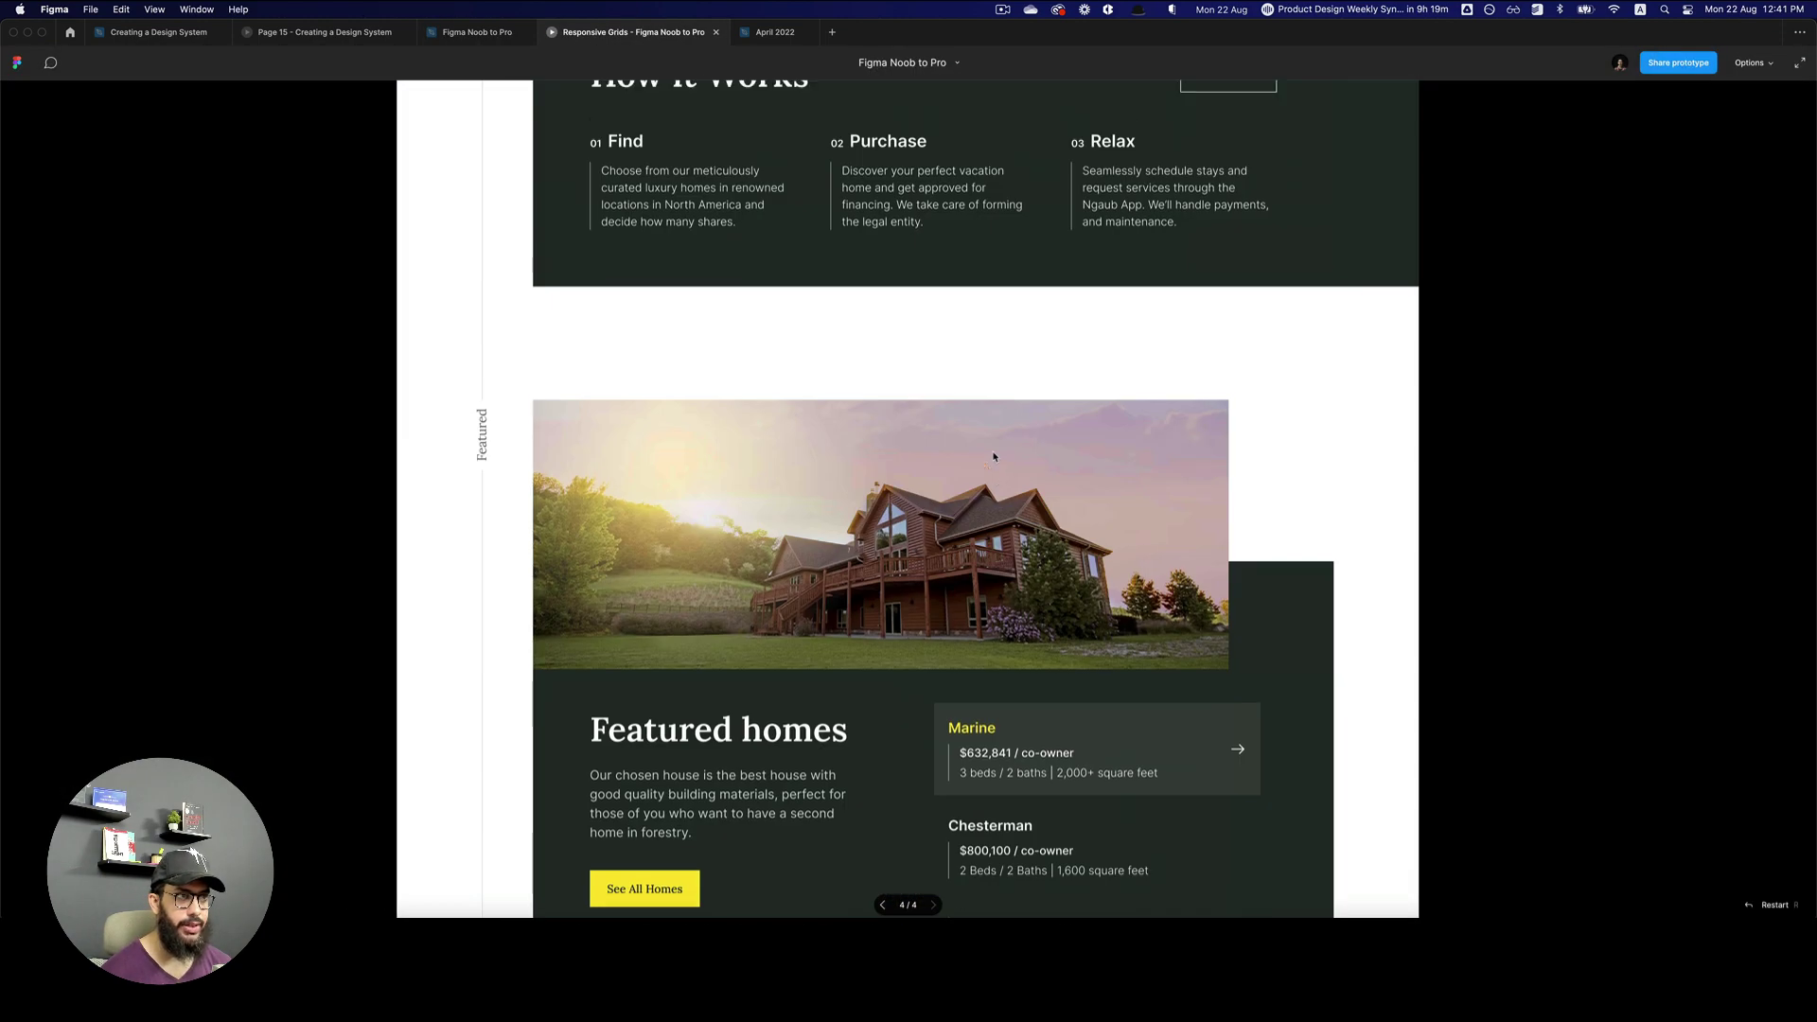
{"action": "scroll", "coordinate": [926, 436], "scroll_direction": "up", "scroll_amount": 7}
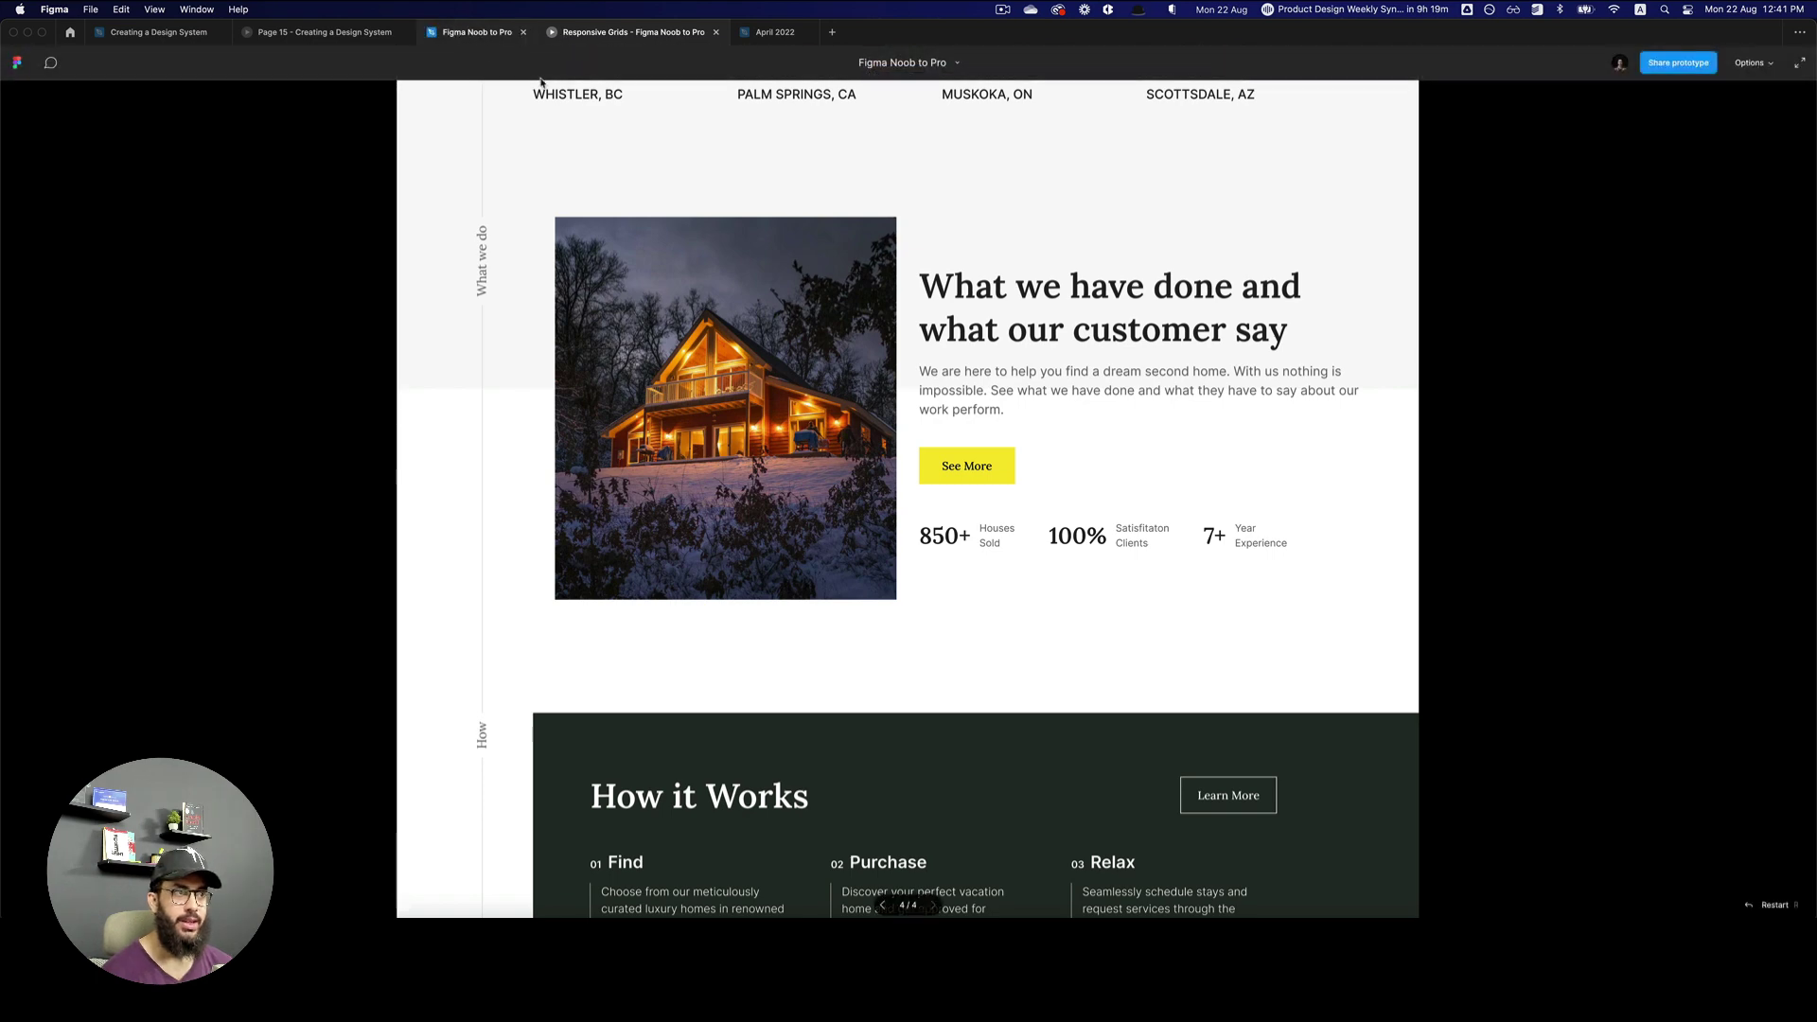
- Reposition the text block to x 768 after comparing it against the prototype view
{"action": "left_click", "coordinate": [464, 32]}
{"action": "left_click_drag", "start_coordinate": [1155, 474], "coordinate": [1253, 479]}
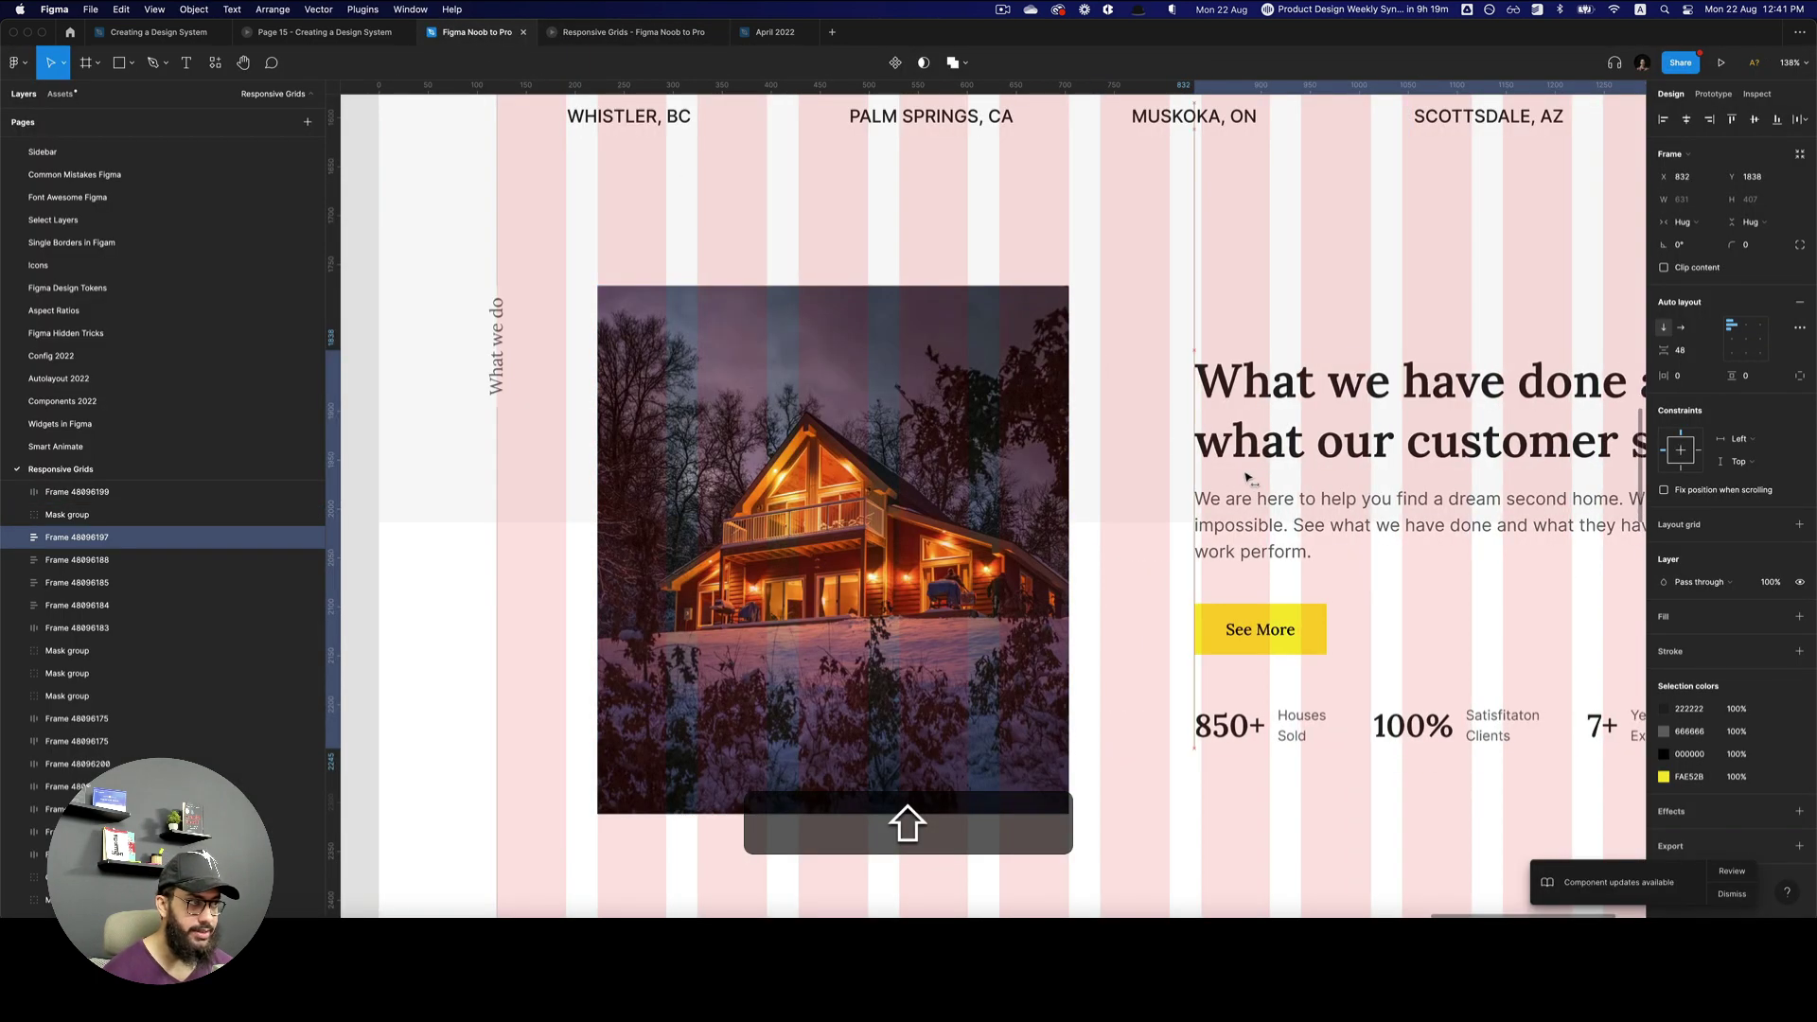
{"action": "key", "text": "ctrl+Tab"}
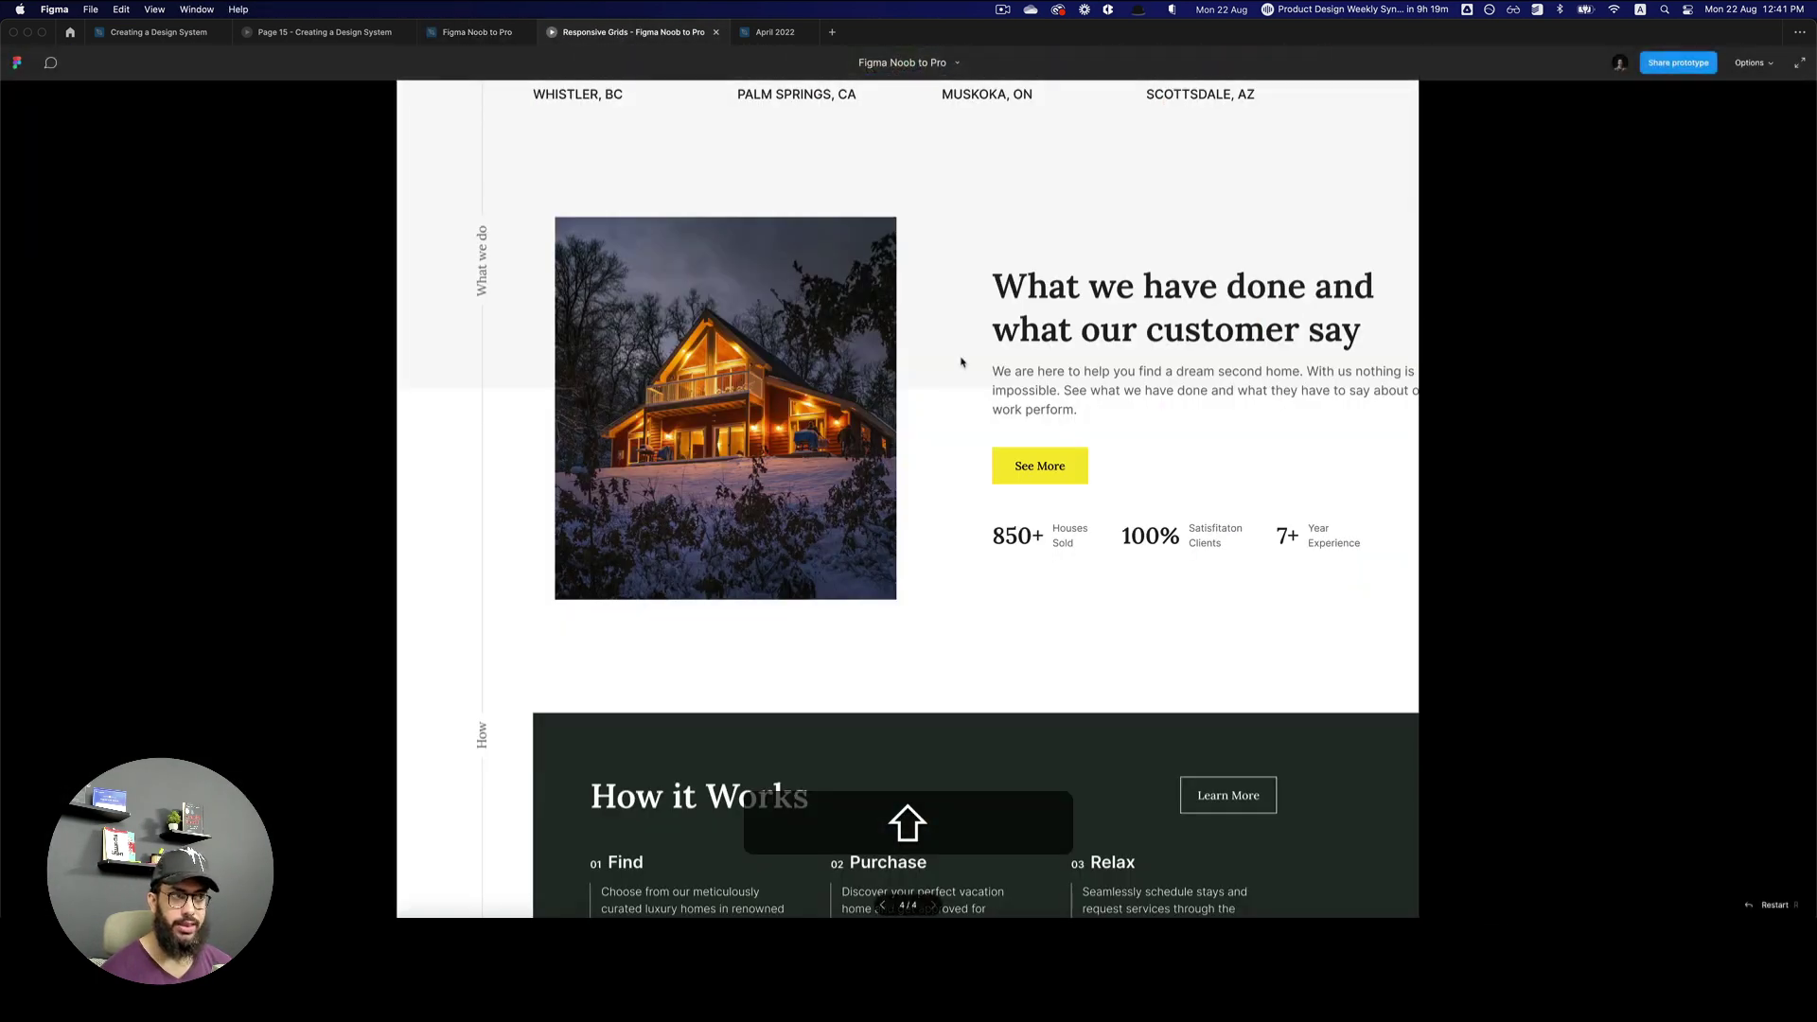
{"action": "key", "text": "ctrl+shift+Tab"}
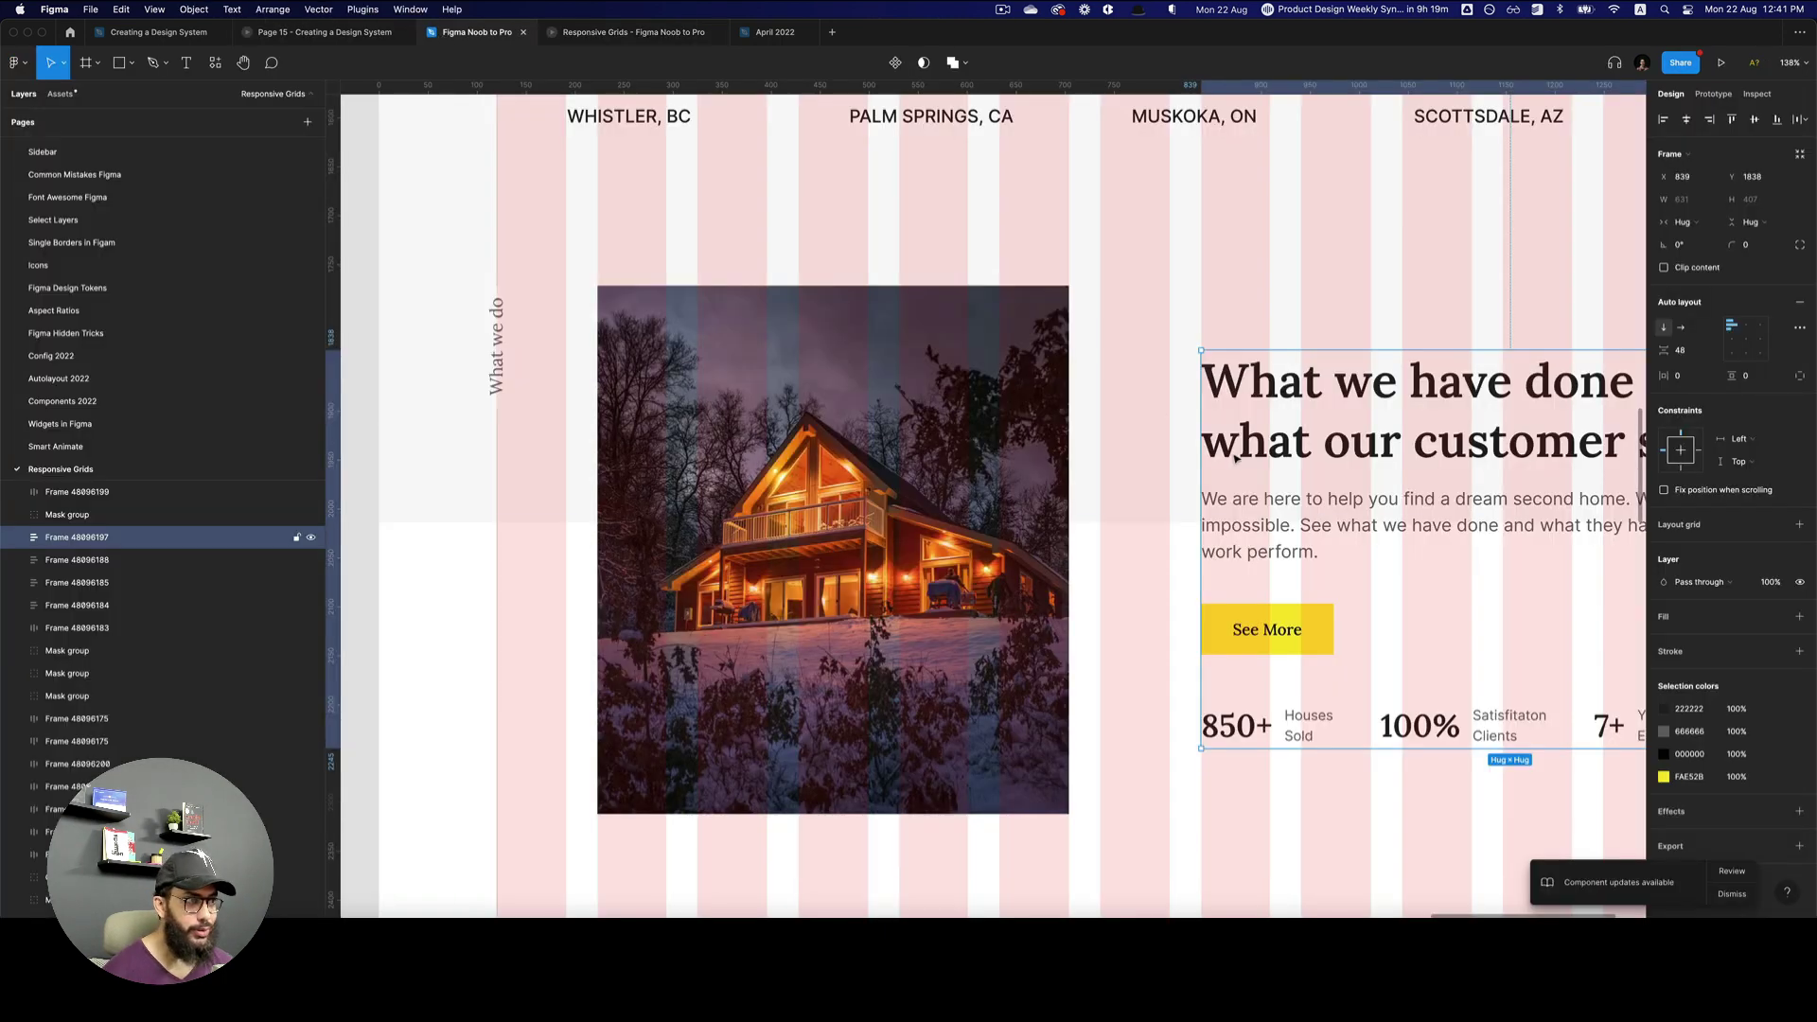
{"action": "left_click_drag", "start_coordinate": [1253, 459], "coordinate": [1184, 461]}
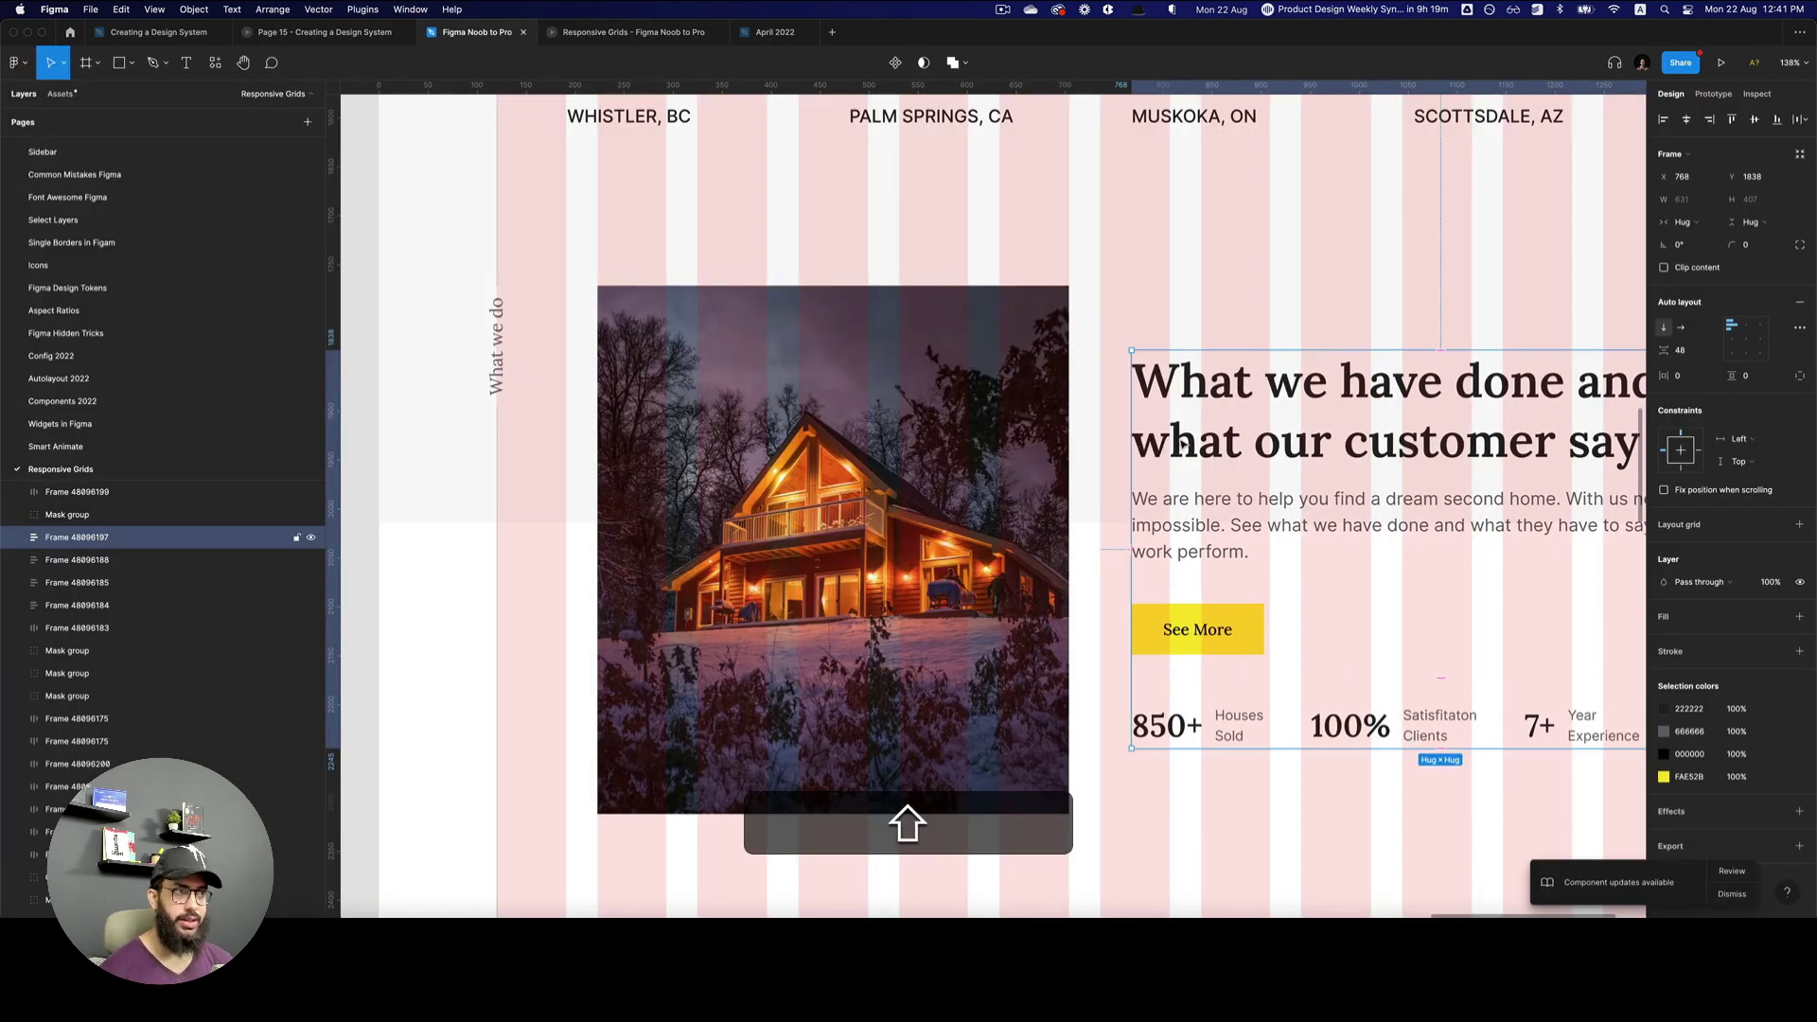
{"action": "left_click", "coordinate": [566, 34]}
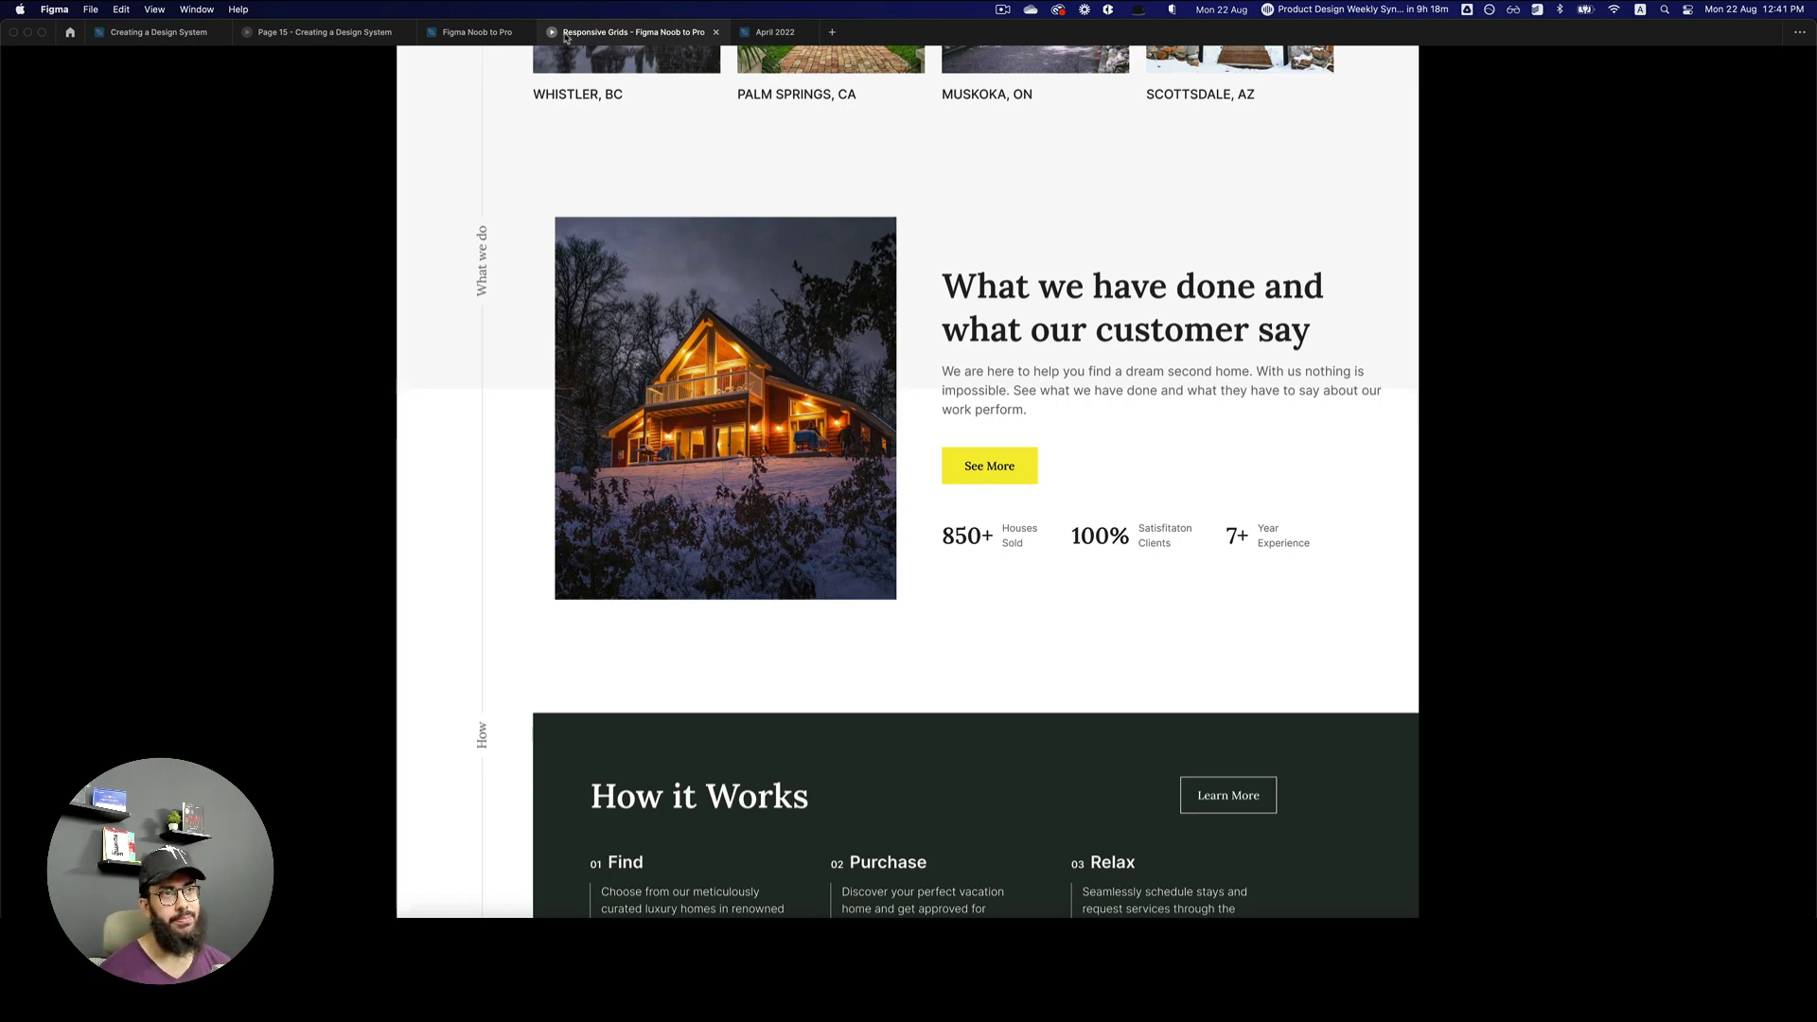
- Undo the text block move, the photo resize back to 445, and the other alignment changes
{"action": "left_click", "coordinate": [477, 32]}
{"action": "key", "text": "super+z"}
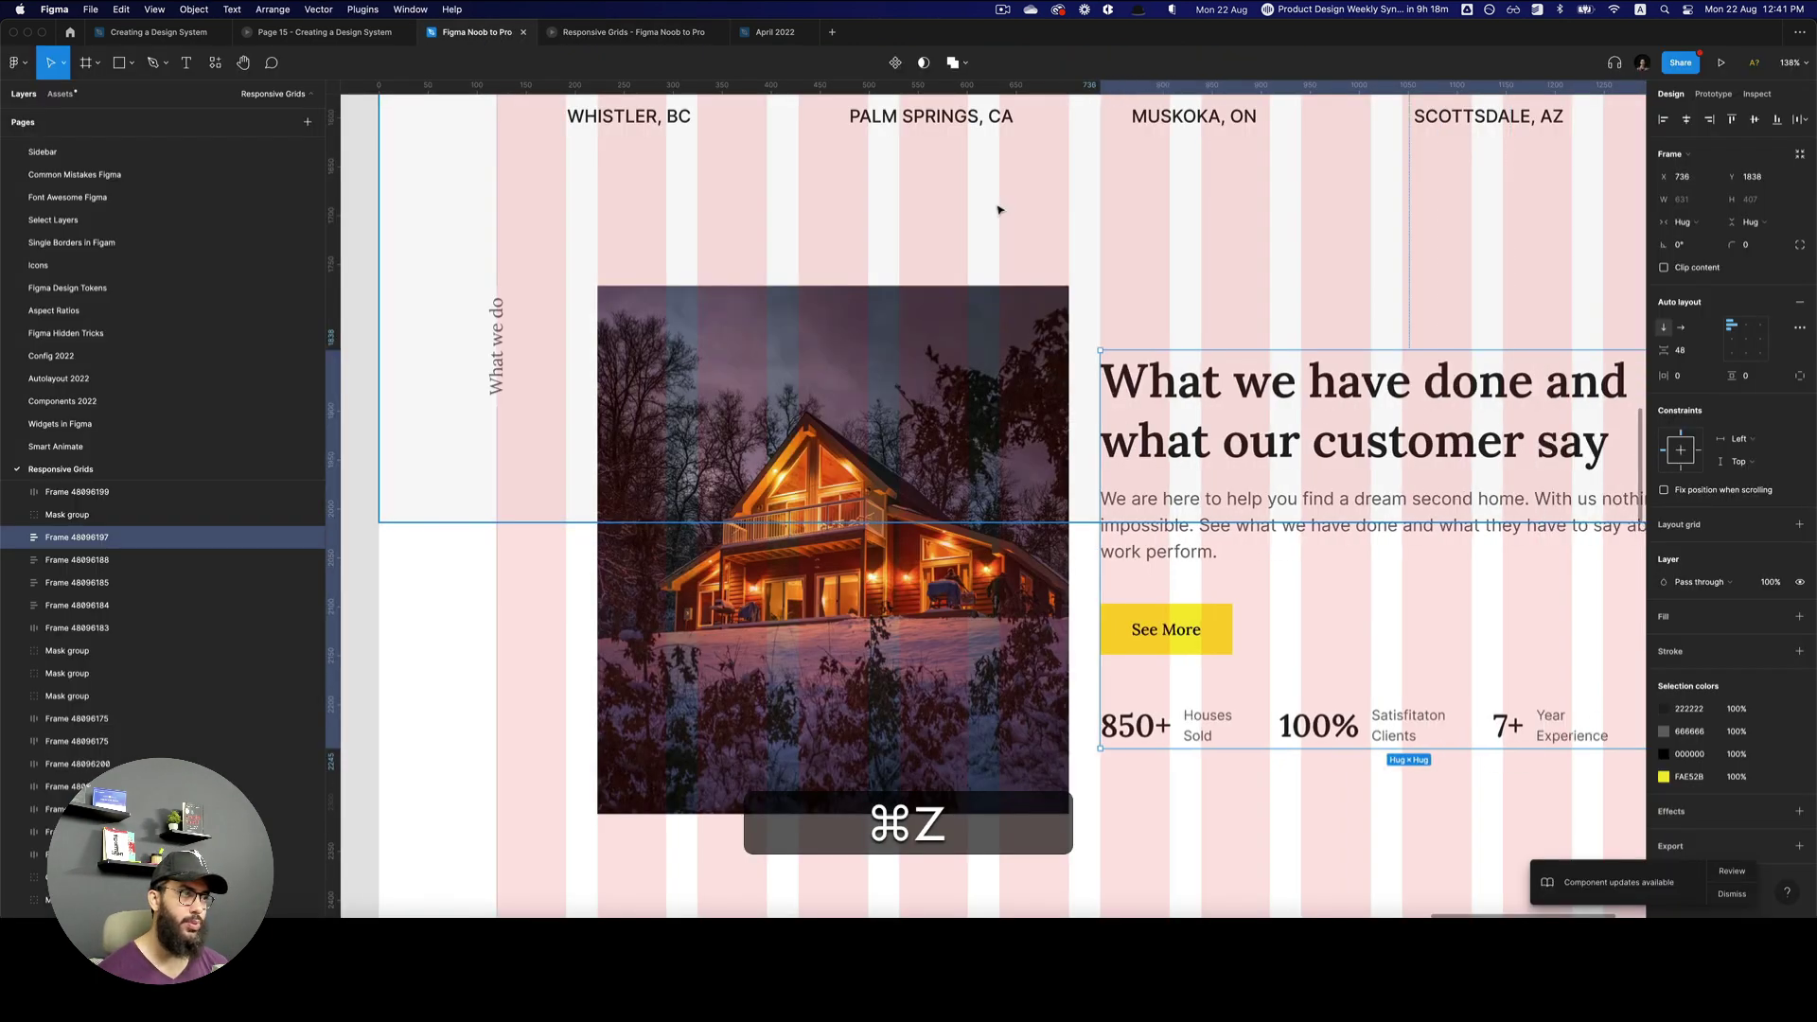
{"action": "key", "text": "super+z"}
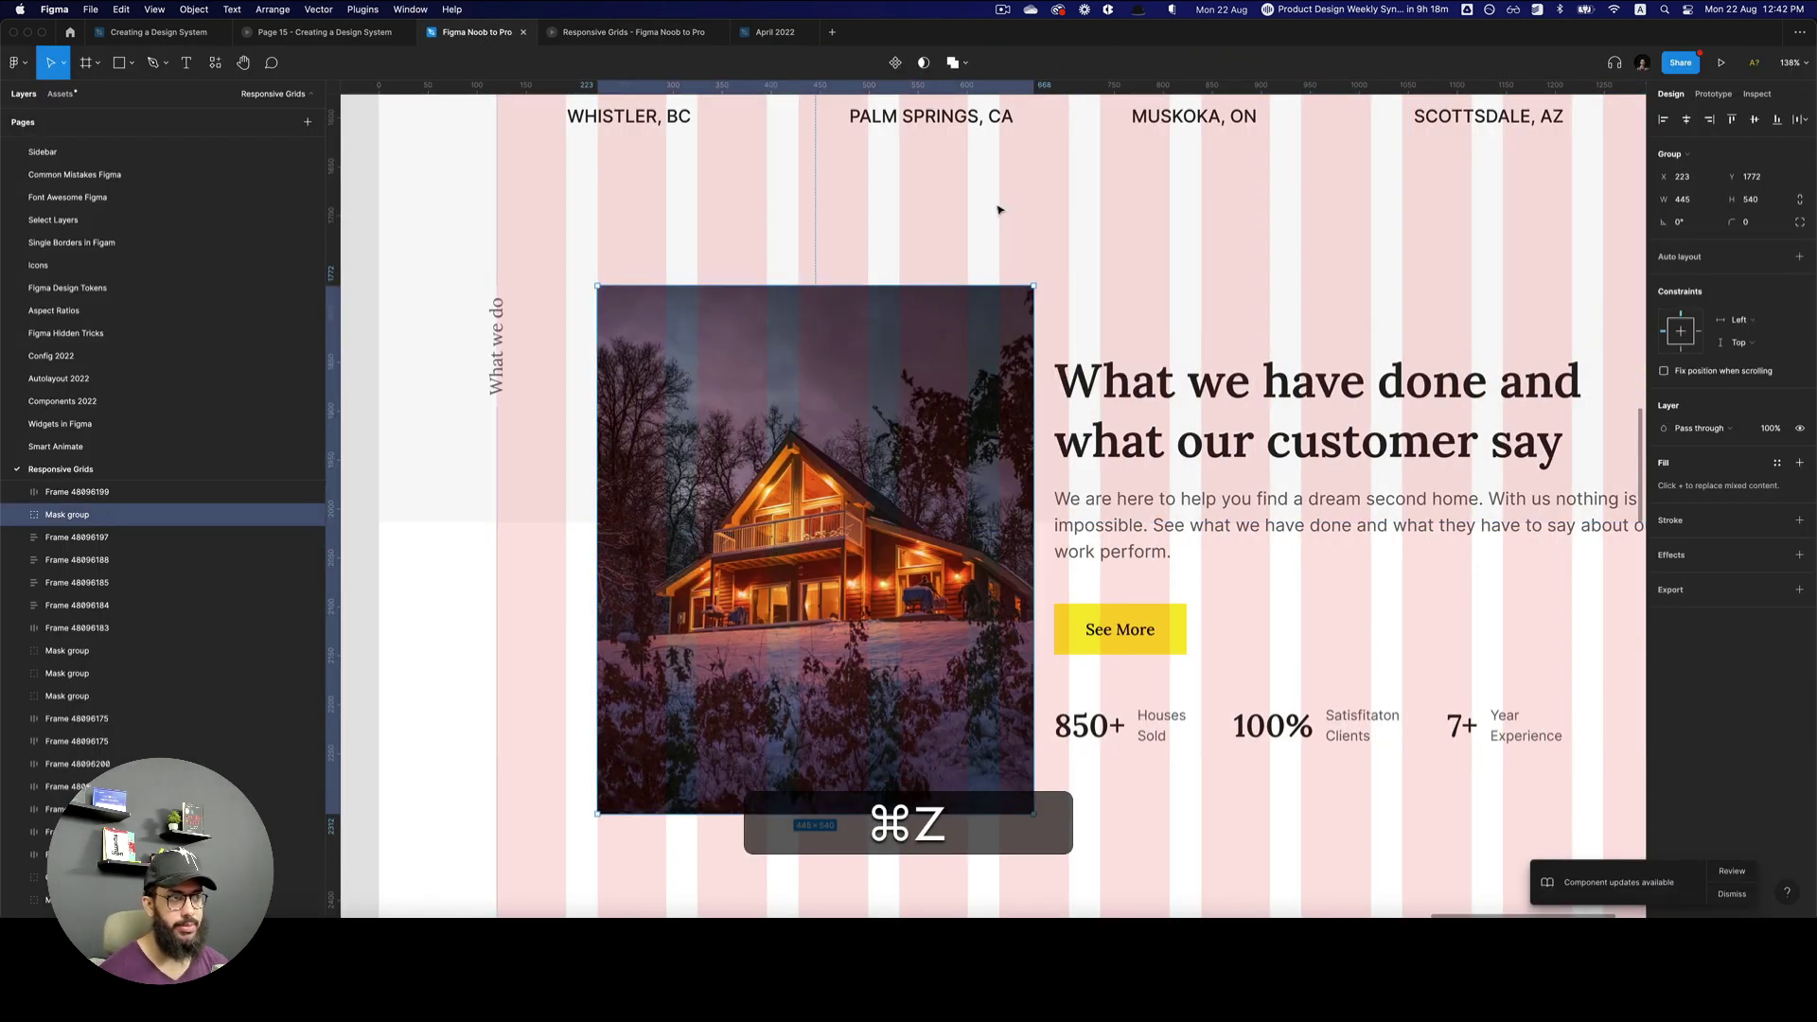
{"action": "key", "text": "super+z"}
{"action": "key", "text": "super+z"}
{"action": "left_click", "coordinate": [997, 204], "text": "alt"}
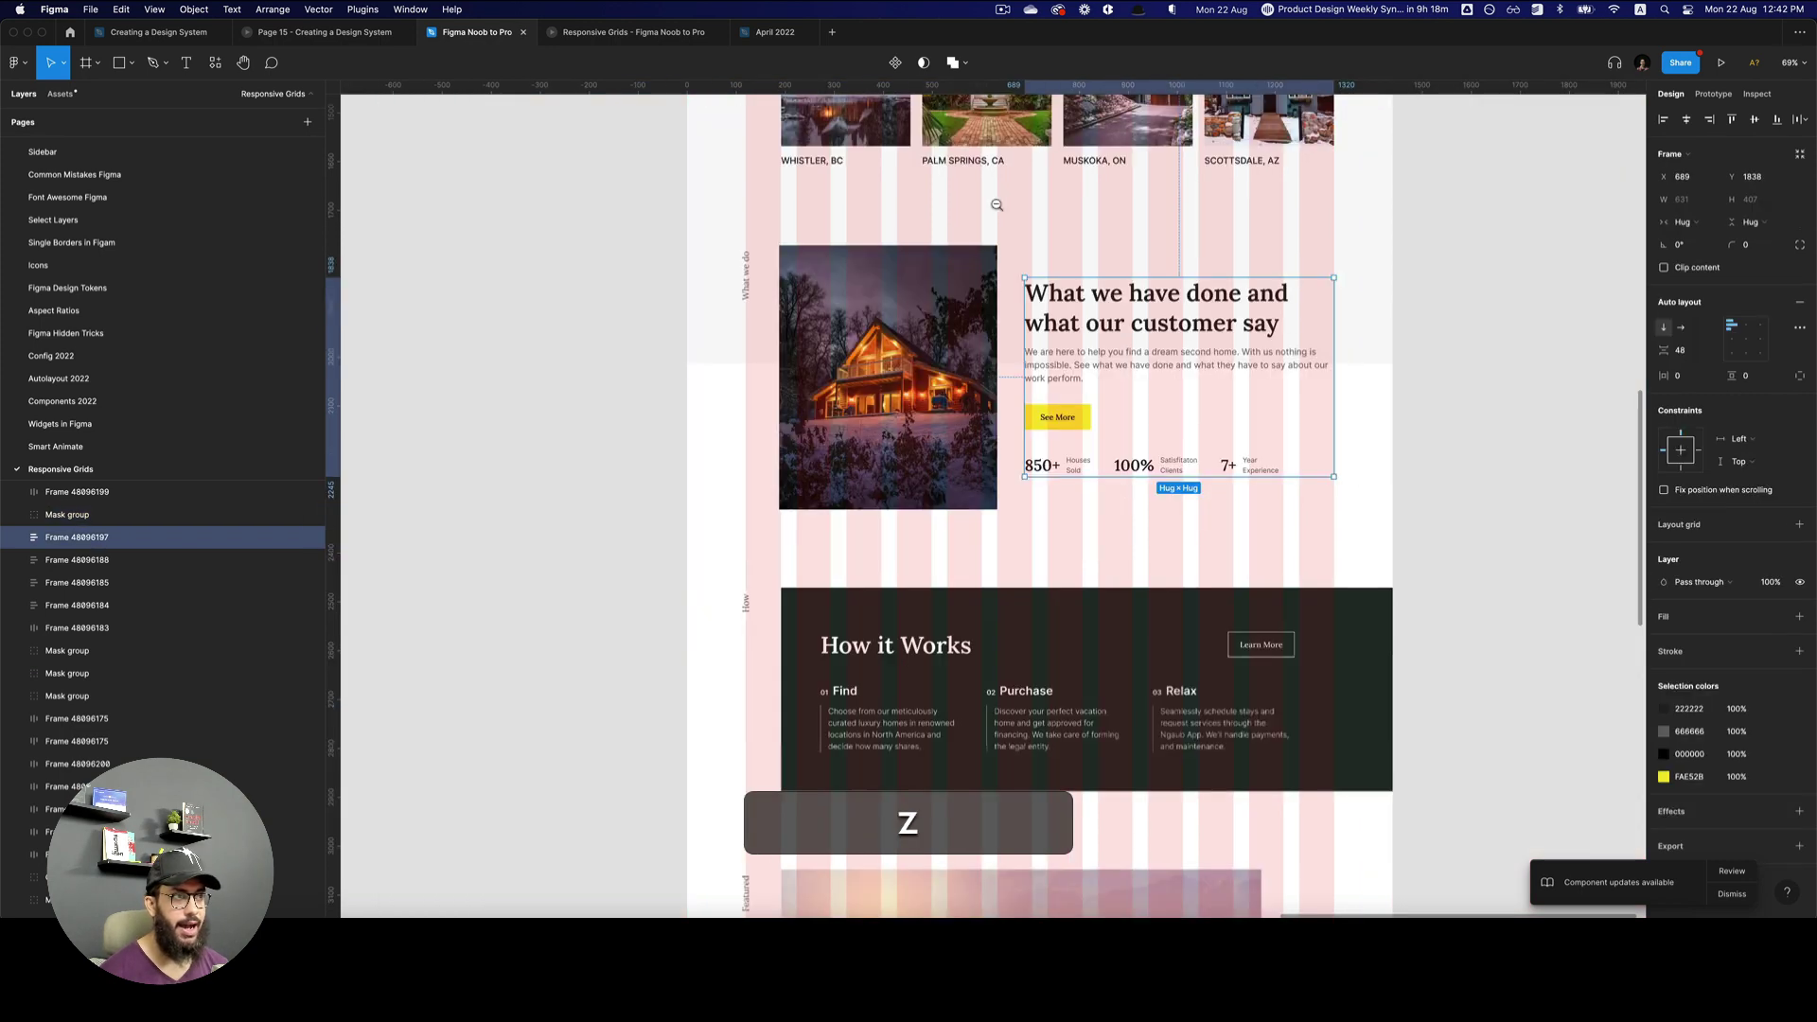
{"action": "key", "text": "super+z"}
{"action": "key", "text": "super+z"}
{"action": "key", "text": "super+z"}
- Zoom out to 35% and pan back to the grey placeholder wireframe frames
{"action": "left_click", "coordinate": [995, 205], "text": "alt"}
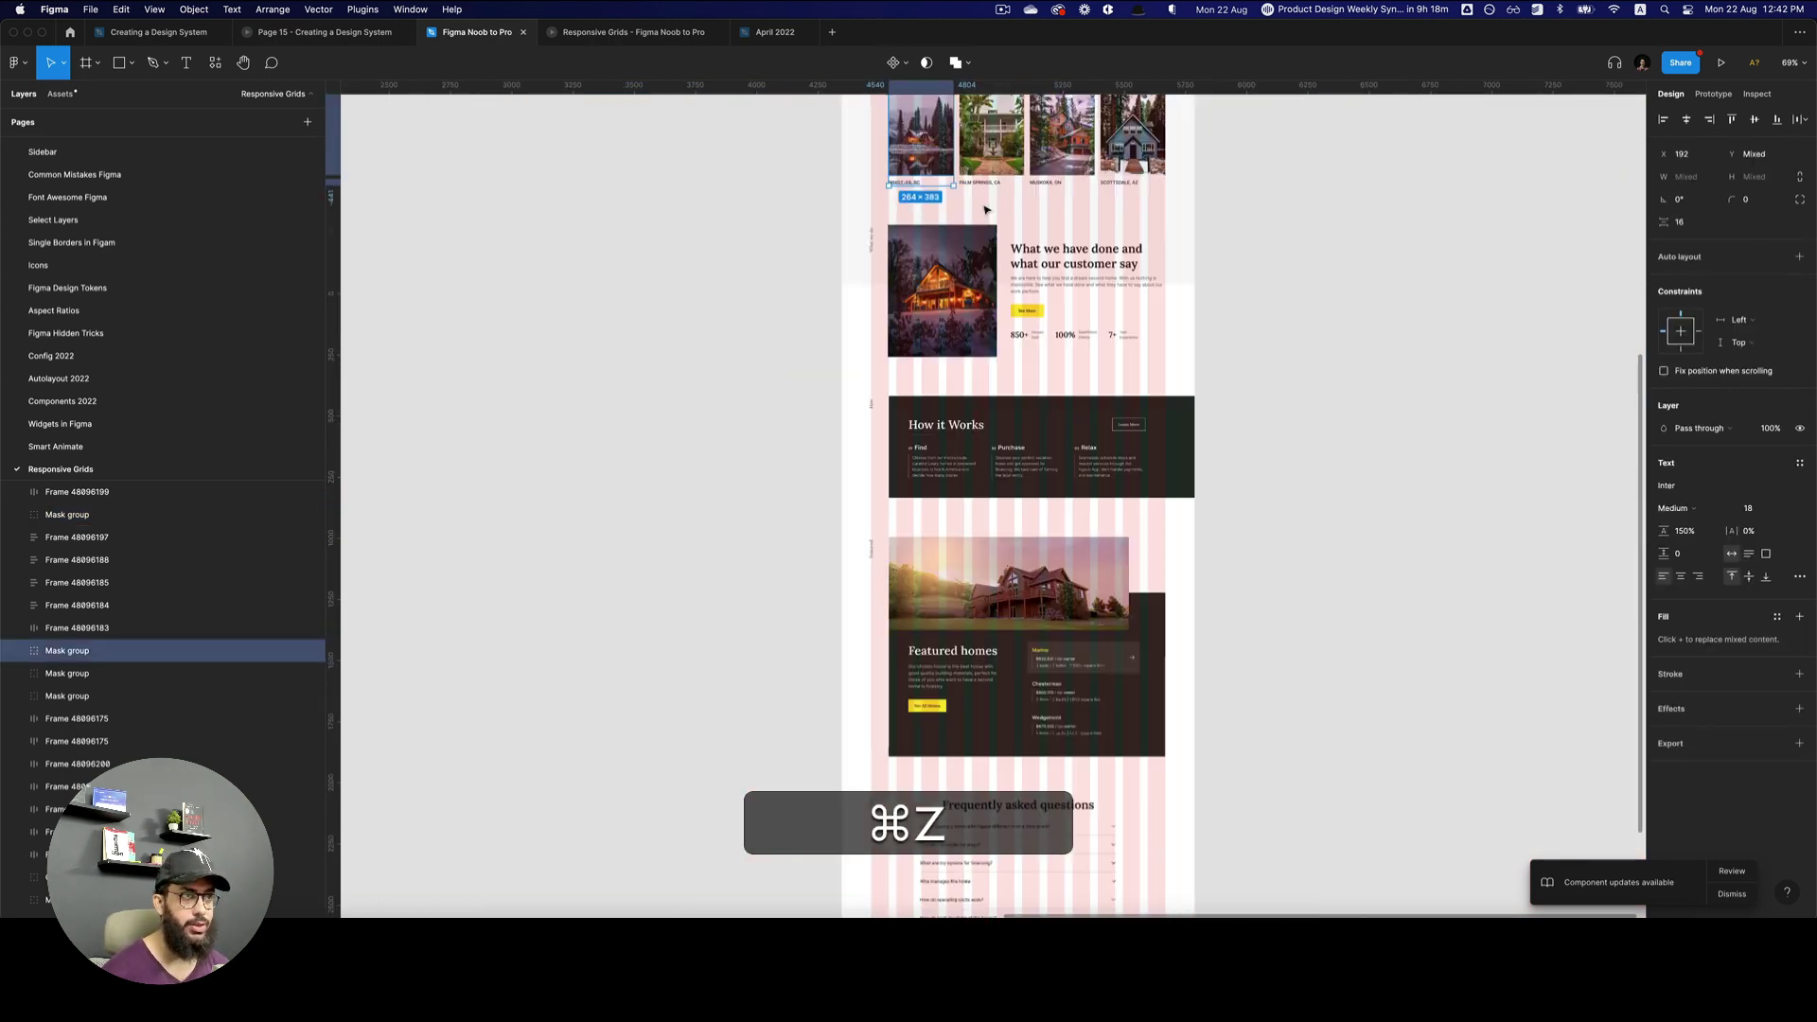
{"action": "scroll", "coordinate": [778, 300], "scroll_direction": "left", "scroll_amount": 5}
{"action": "left_click", "coordinate": [1176, 499], "text": "alt"}
{"action": "scroll", "coordinate": [972, 394], "scroll_direction": "up", "scroll_amount": 2}
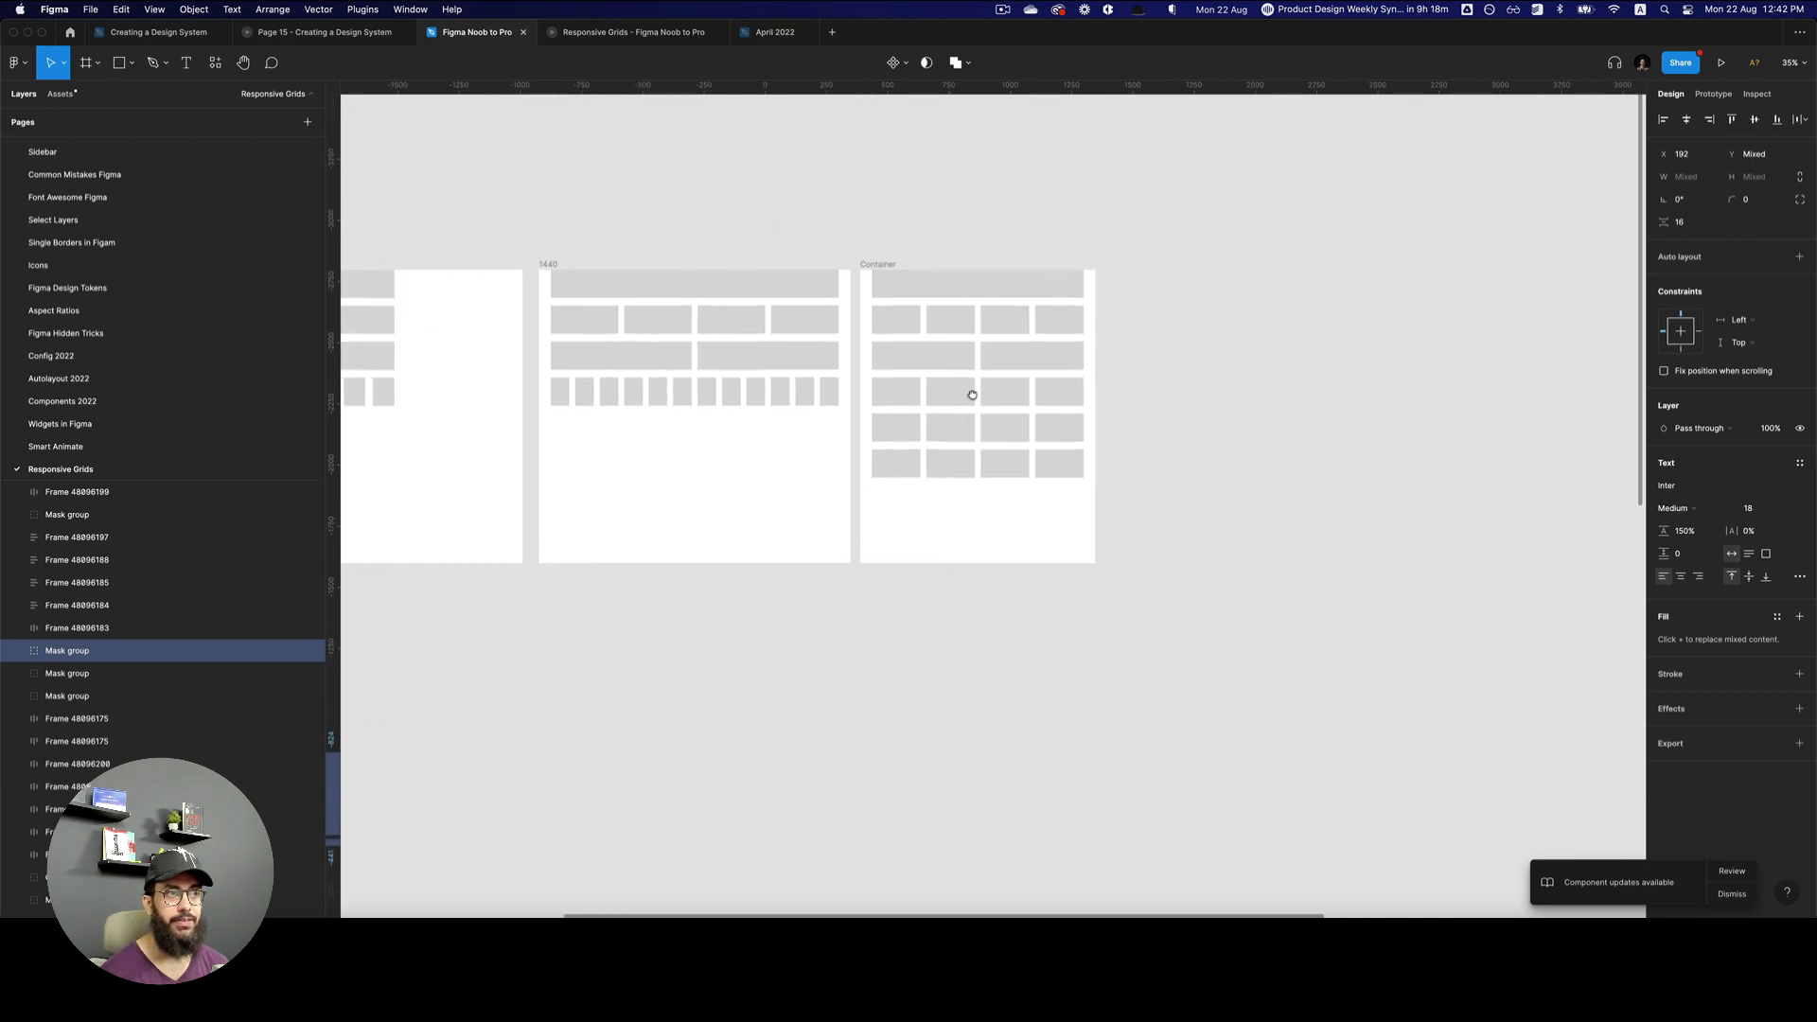
{"action": "scroll", "coordinate": [972, 394], "scroll_direction": "left", "scroll_amount": 5}
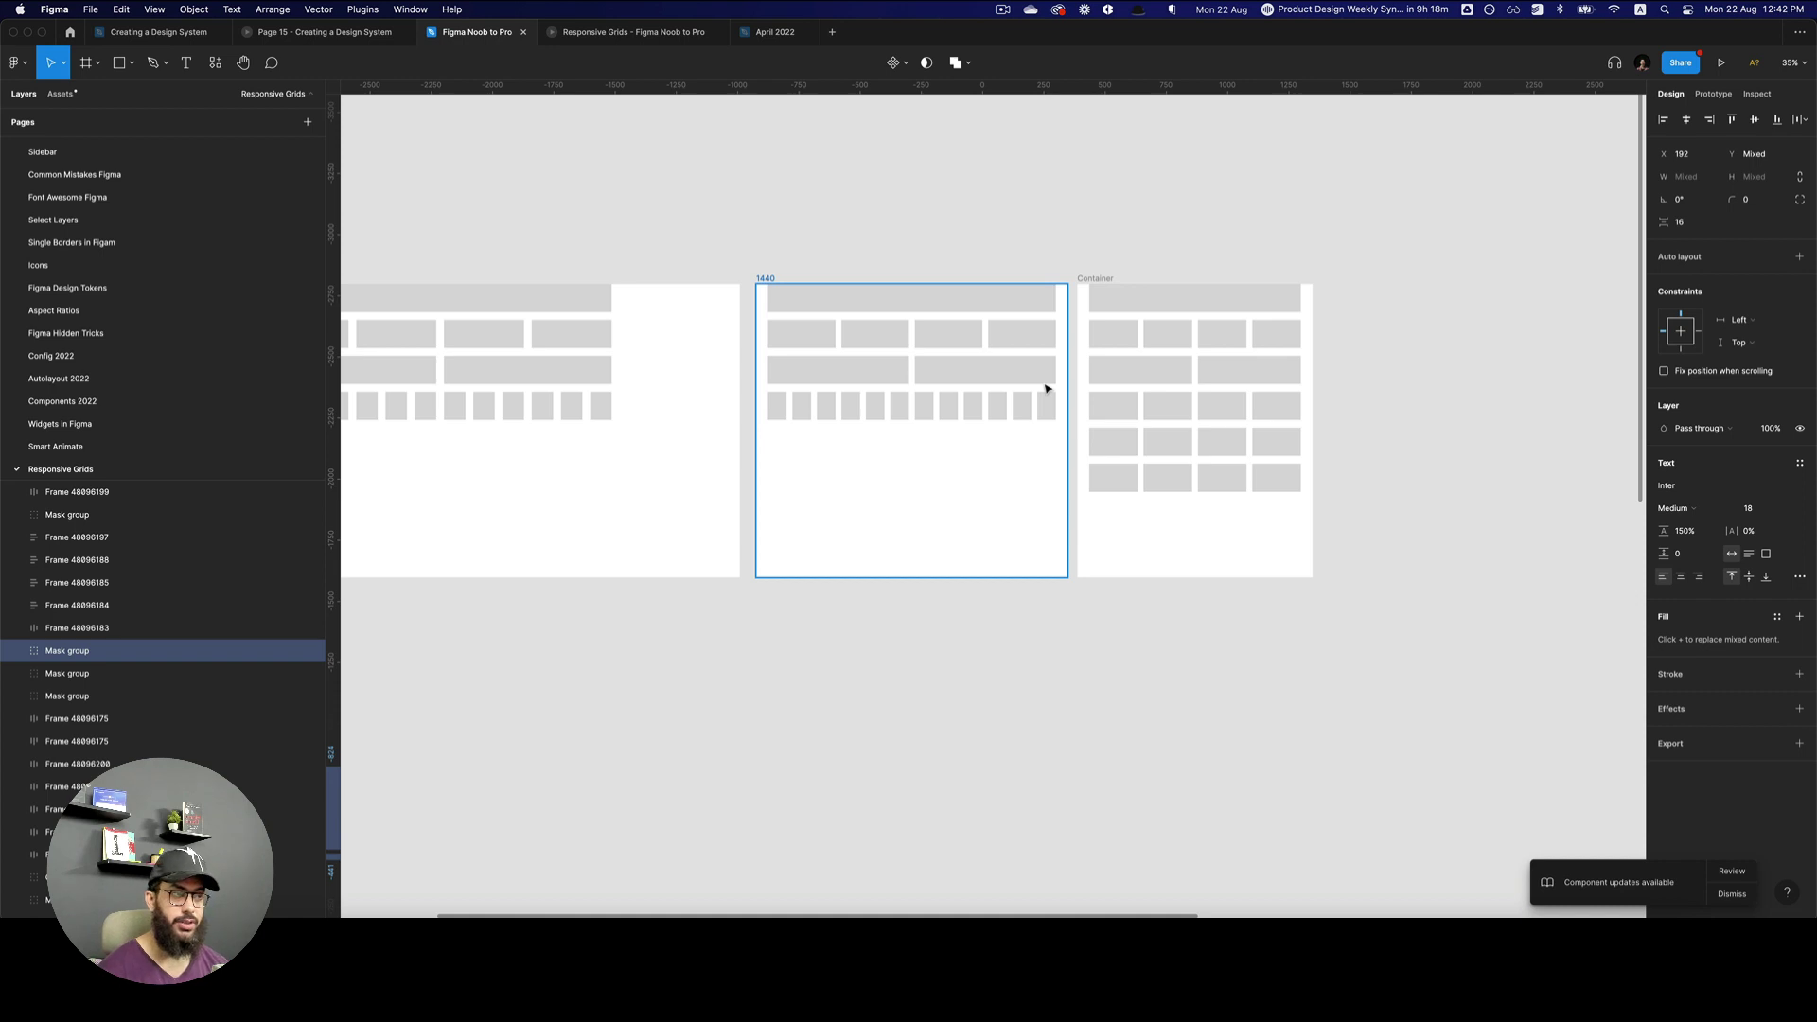
{"action": "key", "text": "z"}
{"action": "left_click", "coordinate": [916, 309]}
{"action": "left_click", "coordinate": [917, 309]}
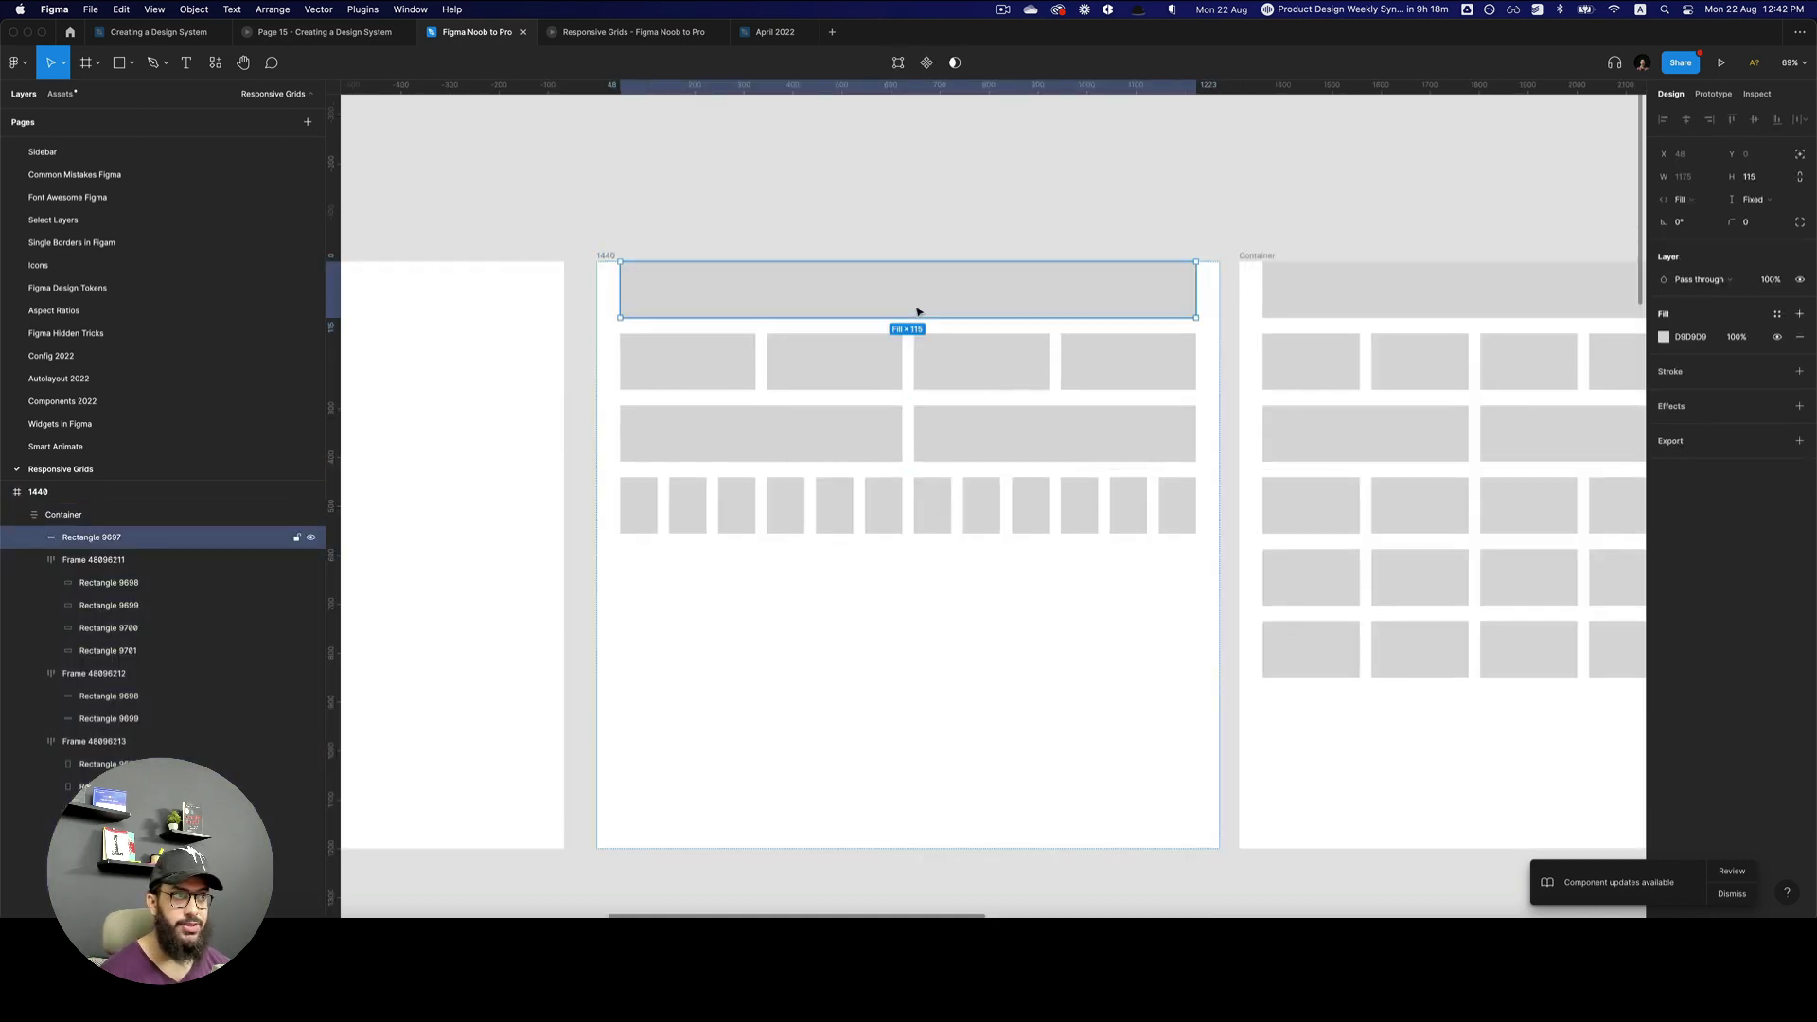
{"action": "key", "text": "alt"}
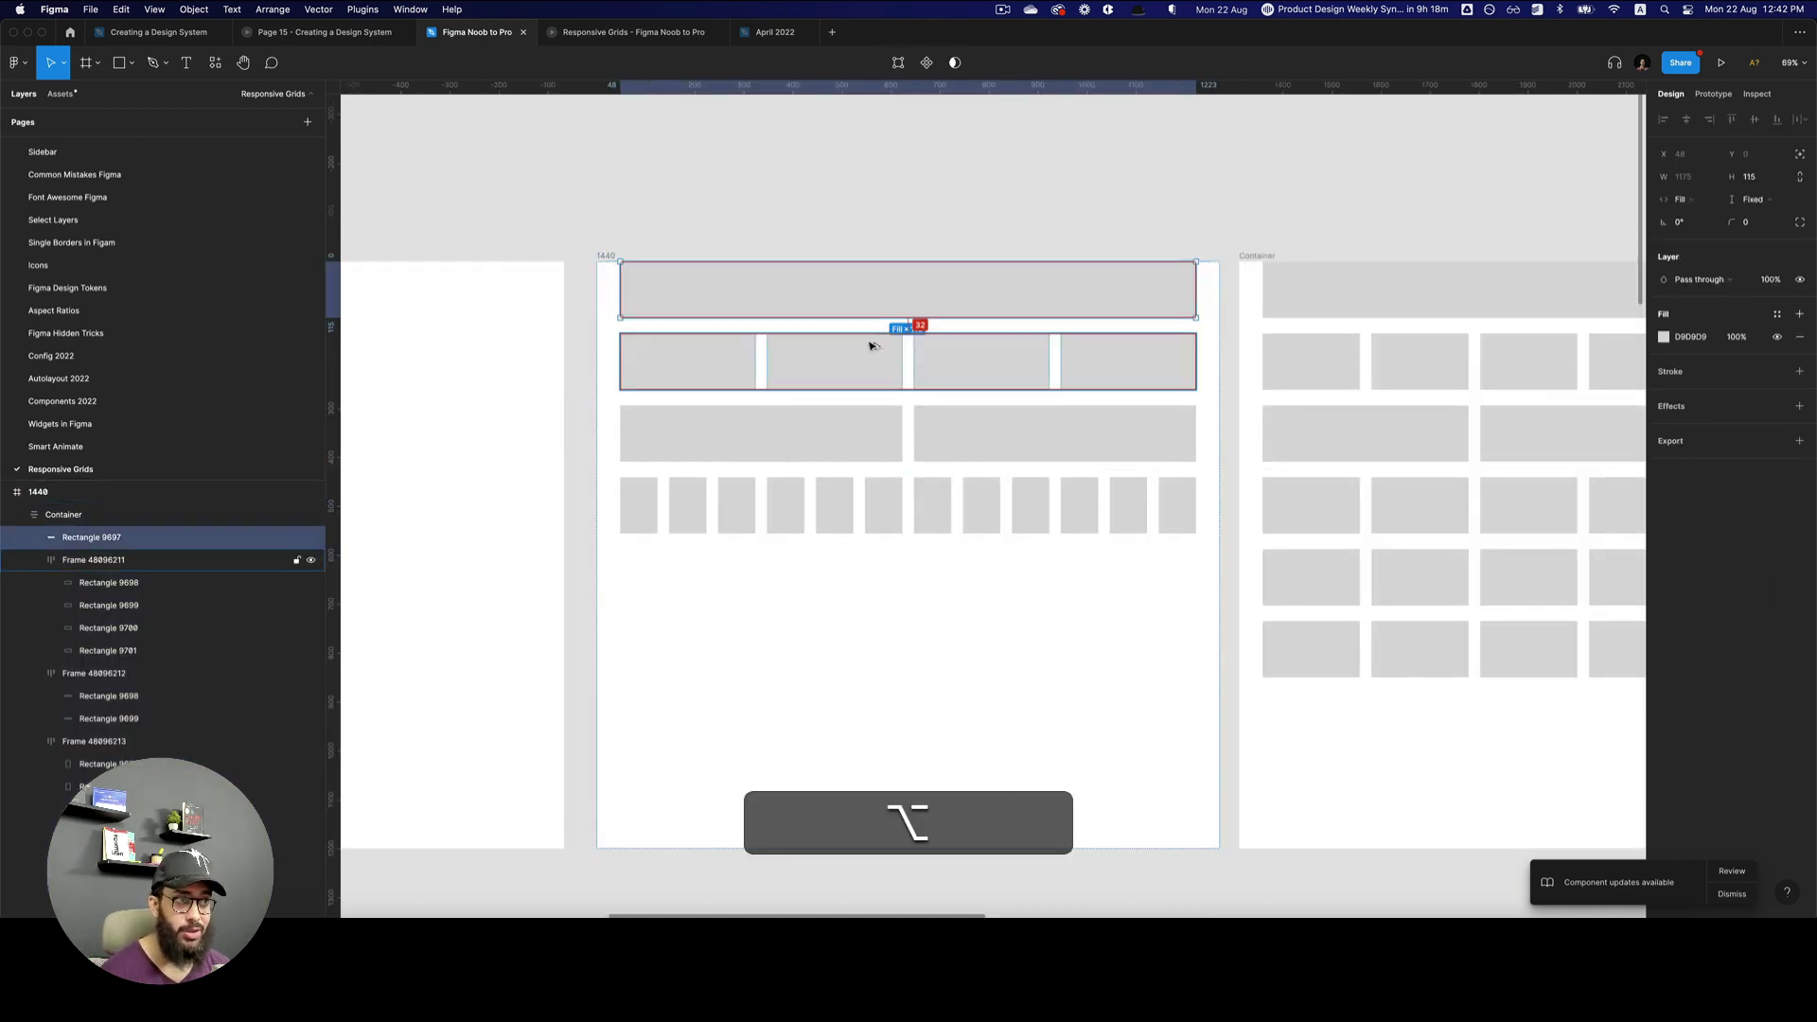
{"action": "left_click", "coordinate": [601, 255]}
{"action": "left_click", "coordinate": [810, 333]}
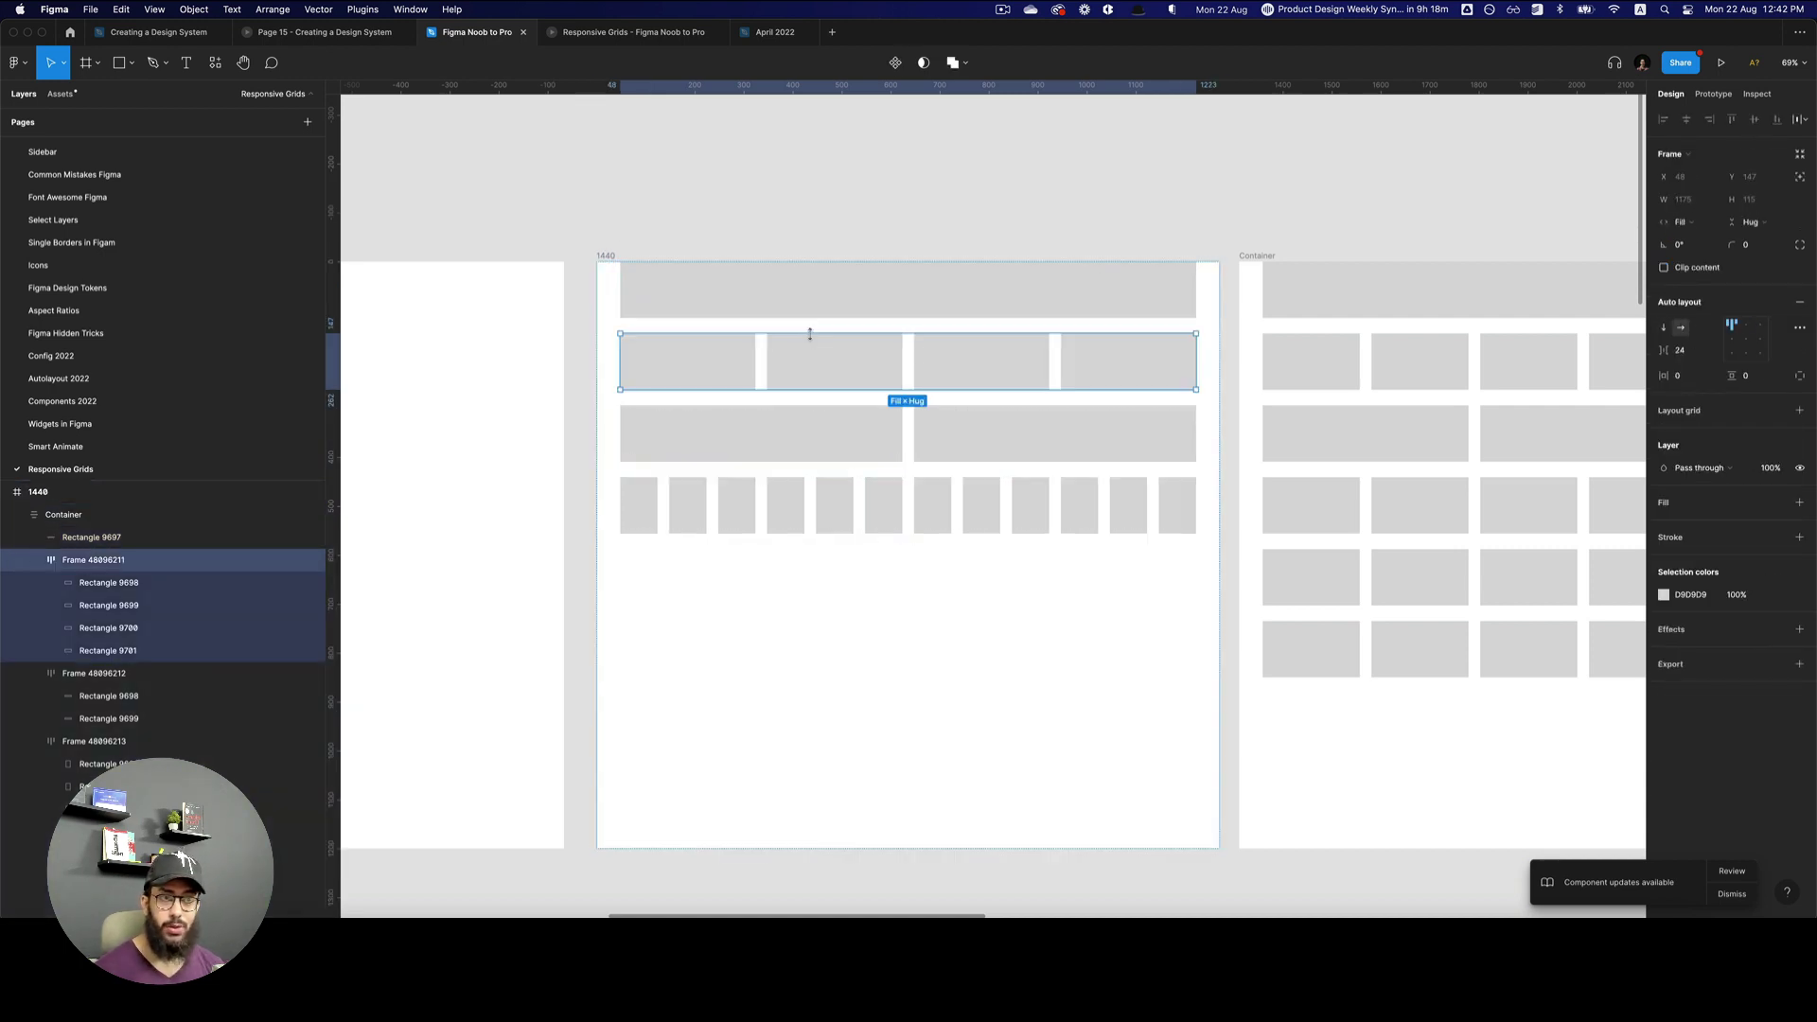
{"action": "left_click", "coordinate": [1071, 637]}
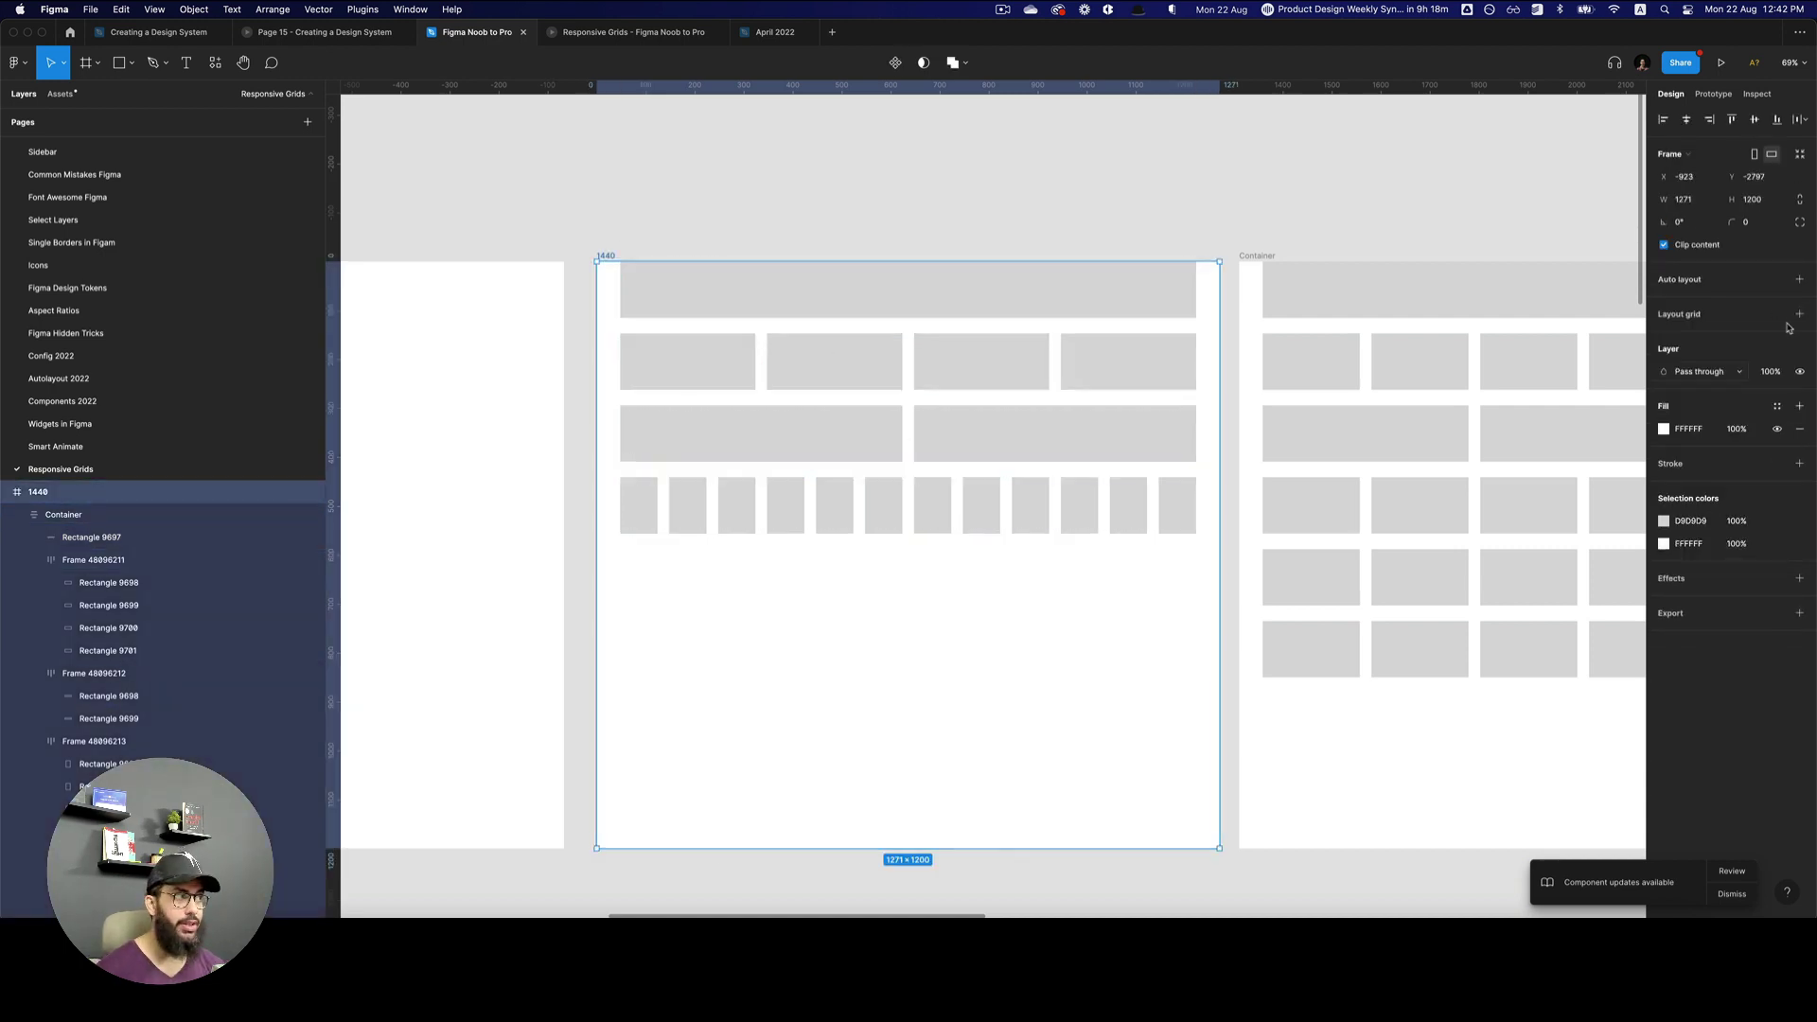
{"action": "left_click", "coordinate": [876, 396]}
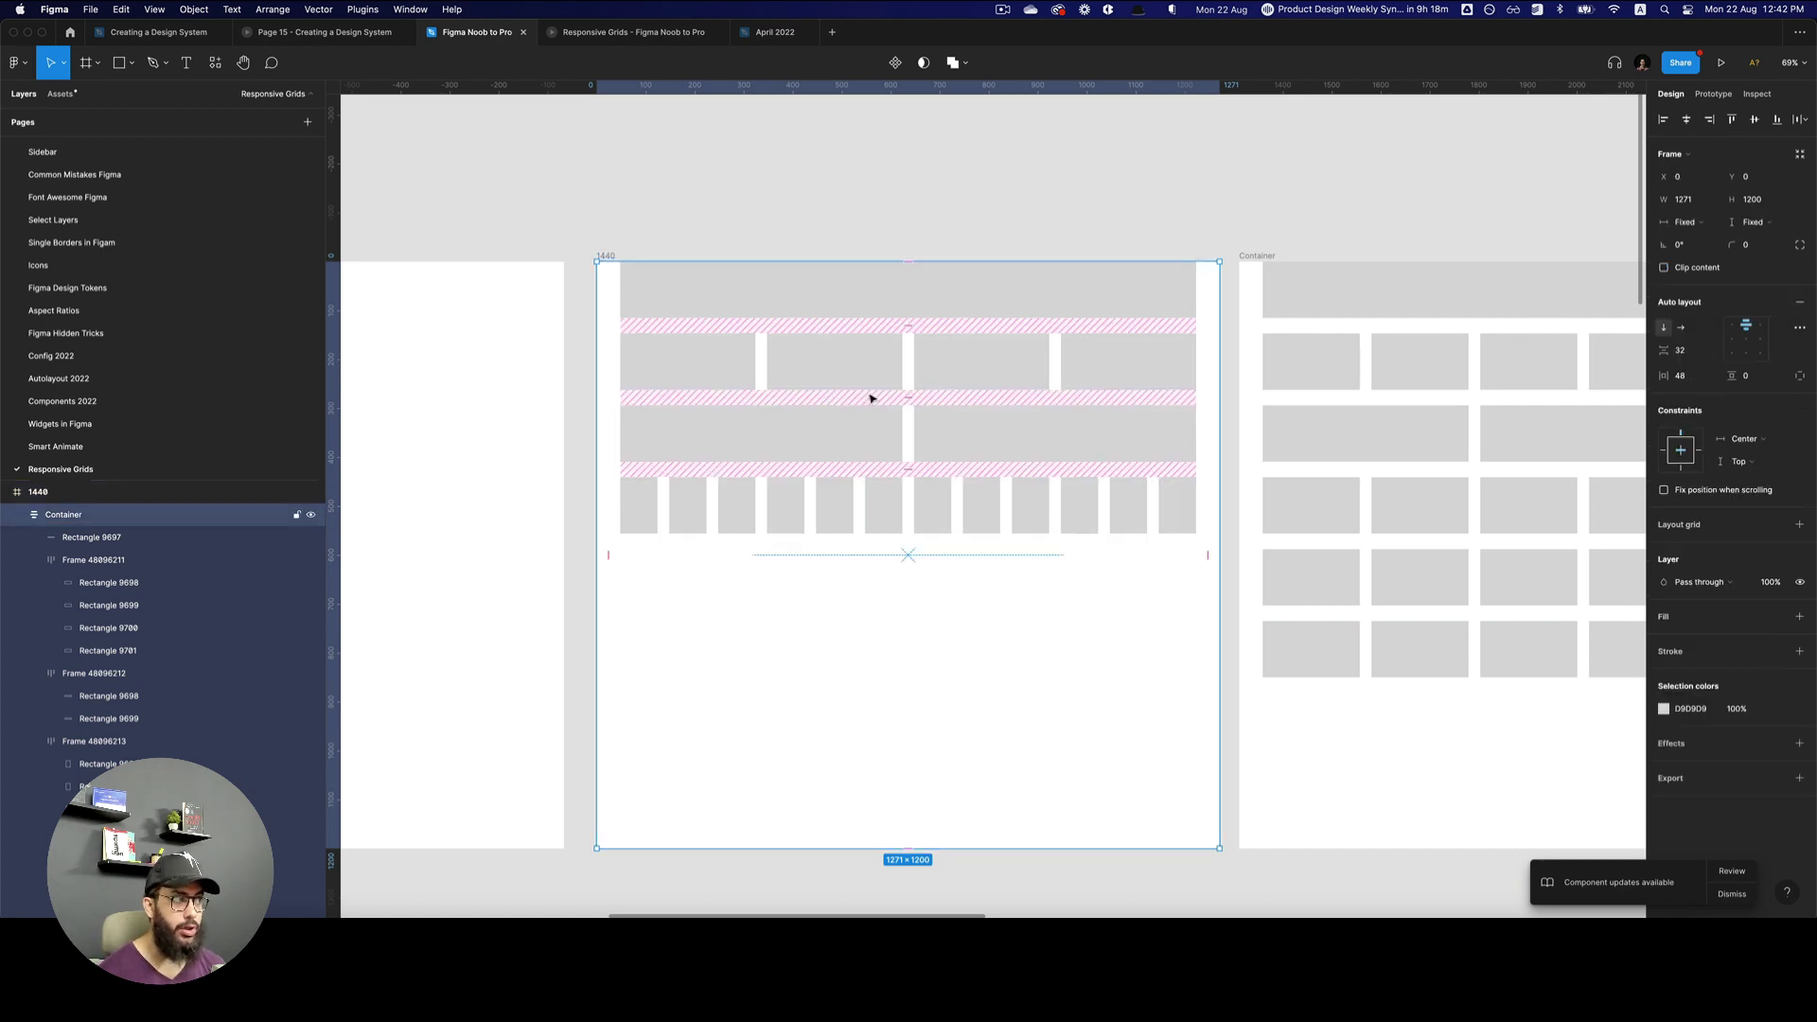
{"action": "left_click", "coordinate": [1694, 355]}
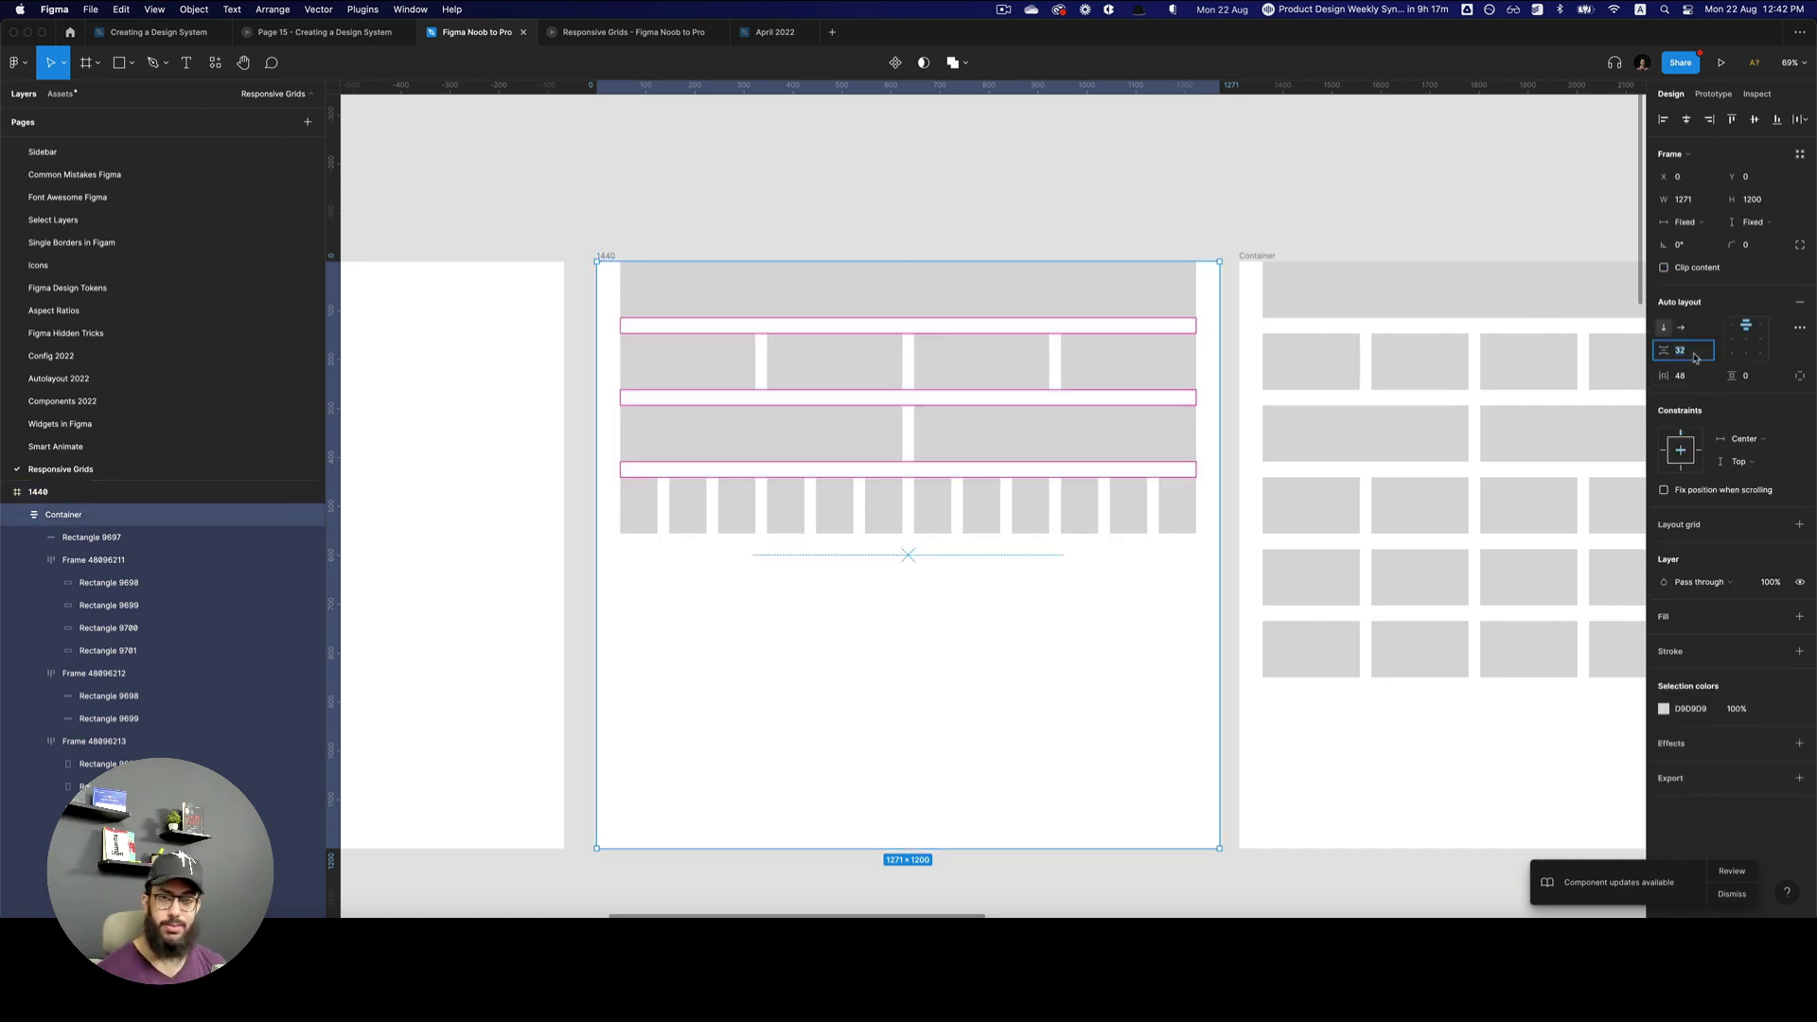
{"action": "type", "text": "48"}
{"action": "key", "text": "Return"}
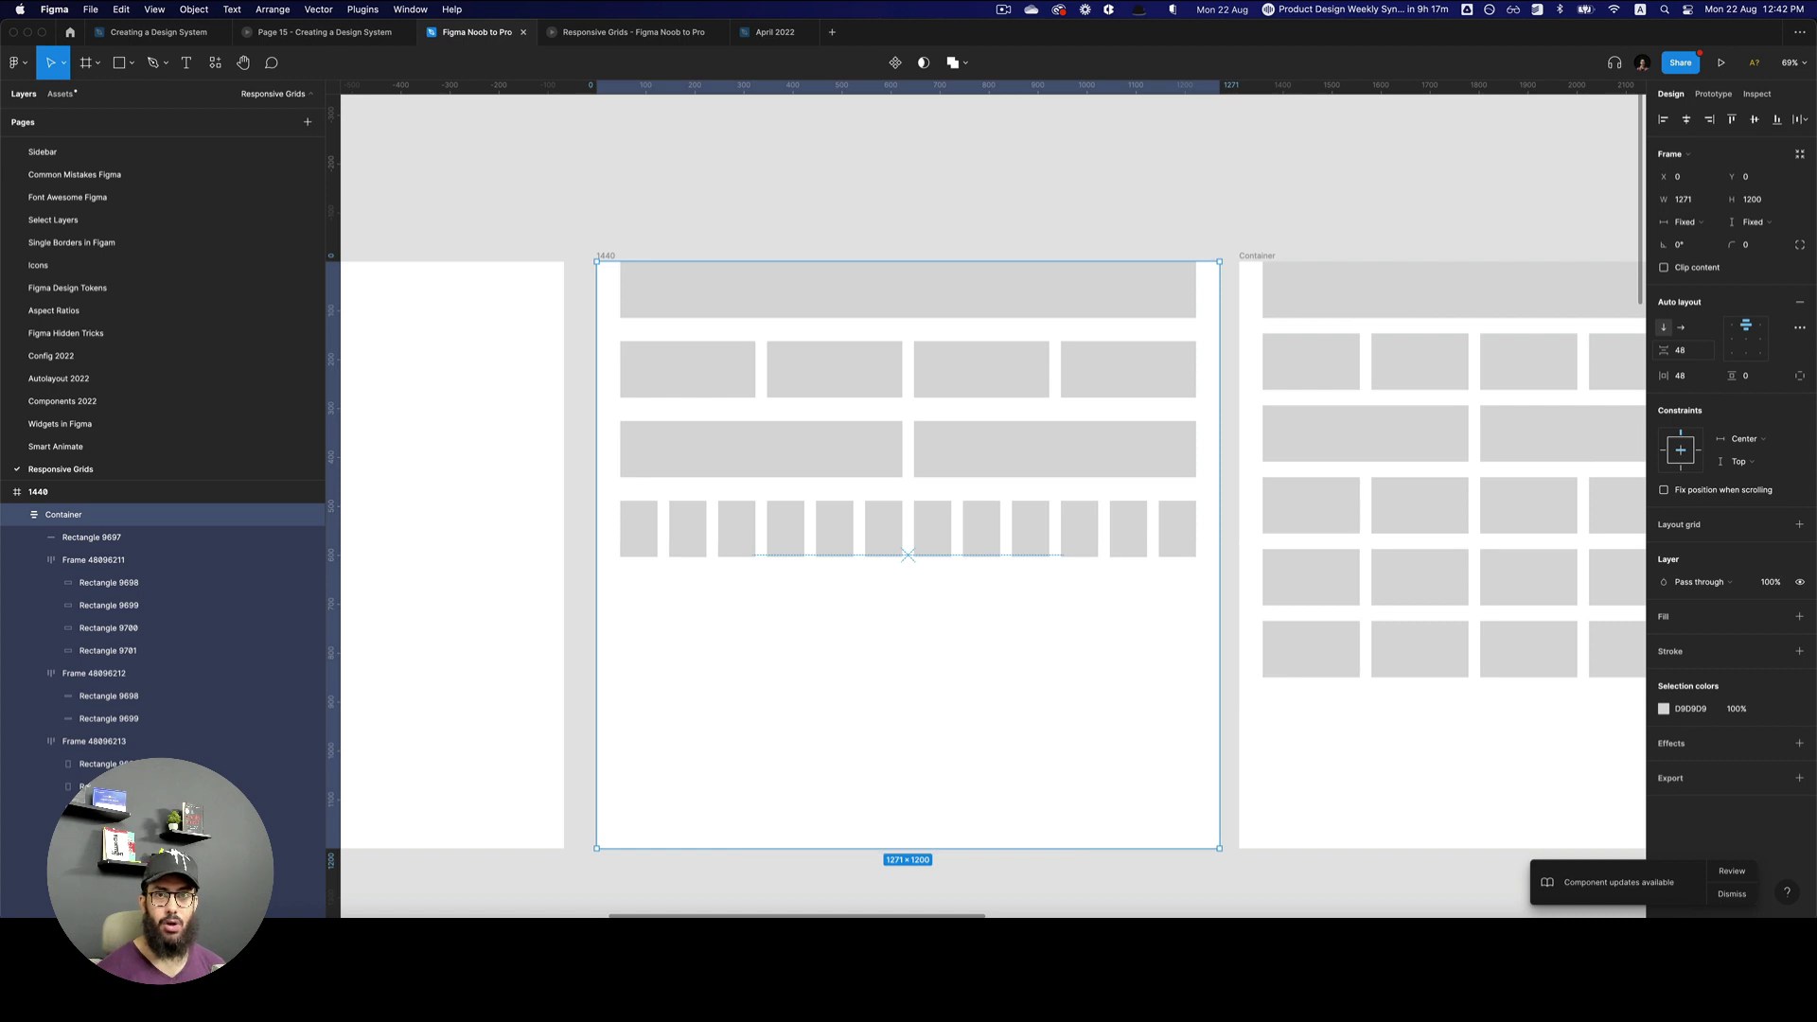
{"action": "key", "text": "super+z"}
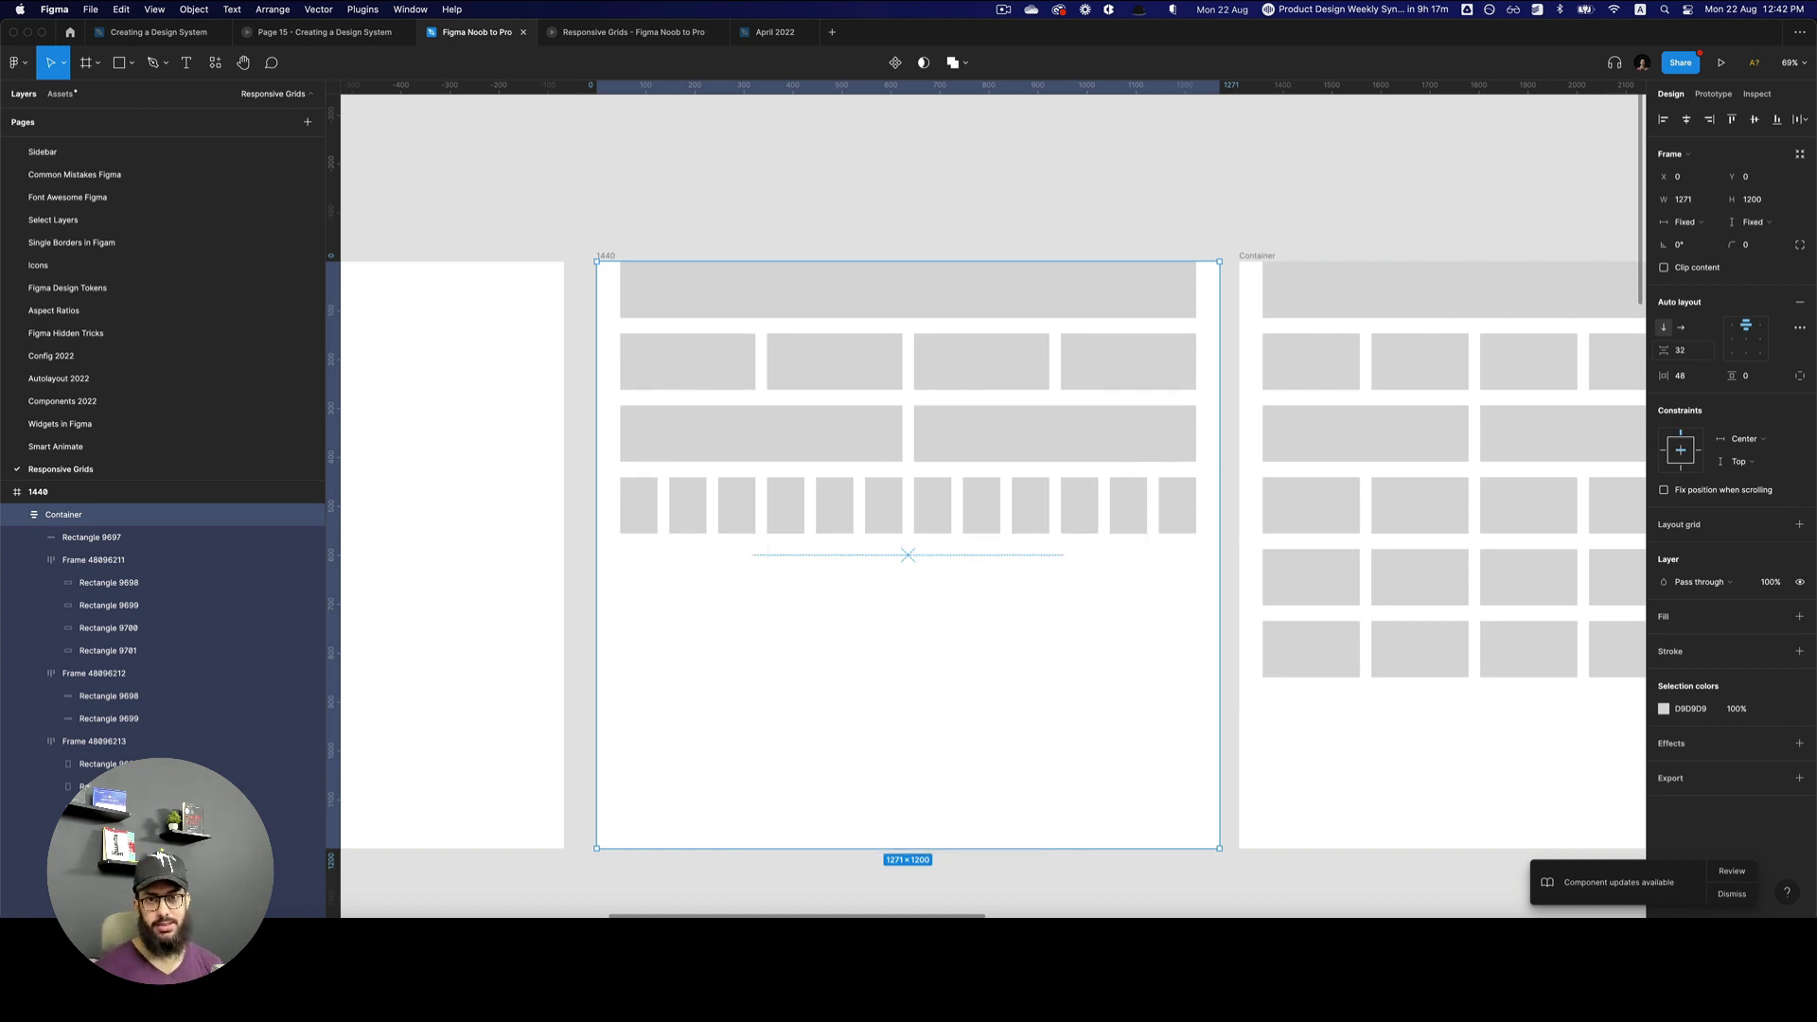